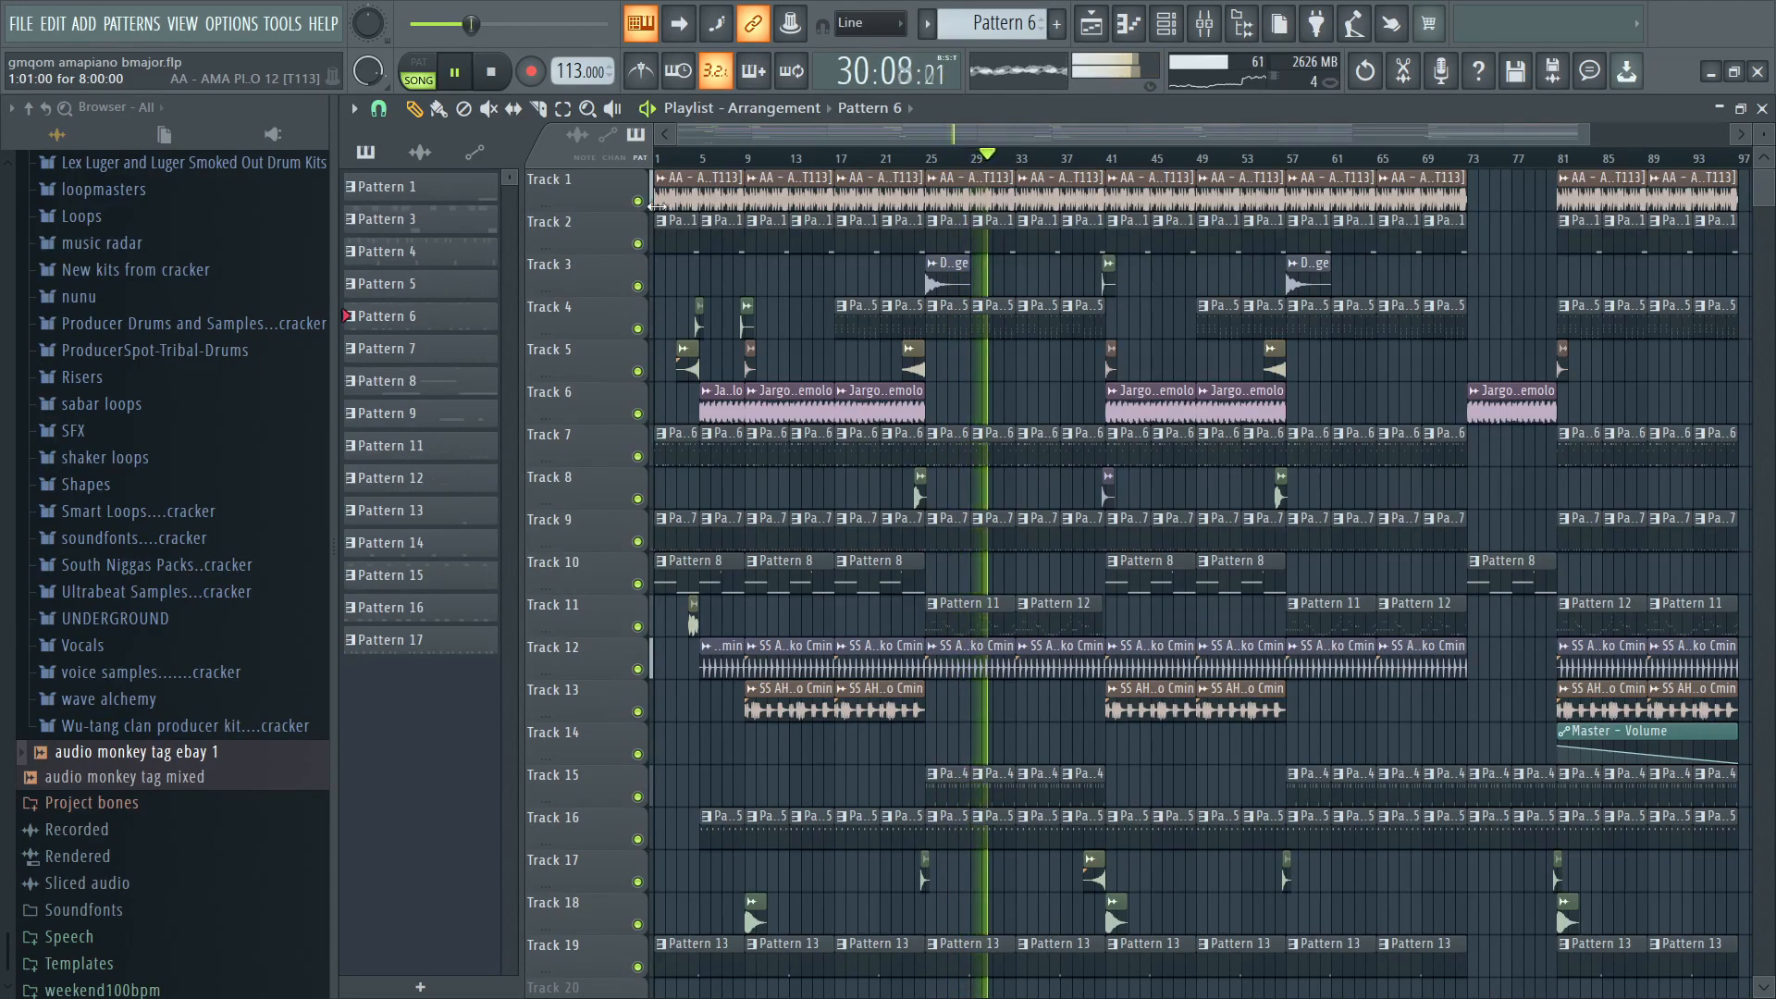
# Save the project and stop the song's playback.
pyautogui.hotkey('ctrl', 's')
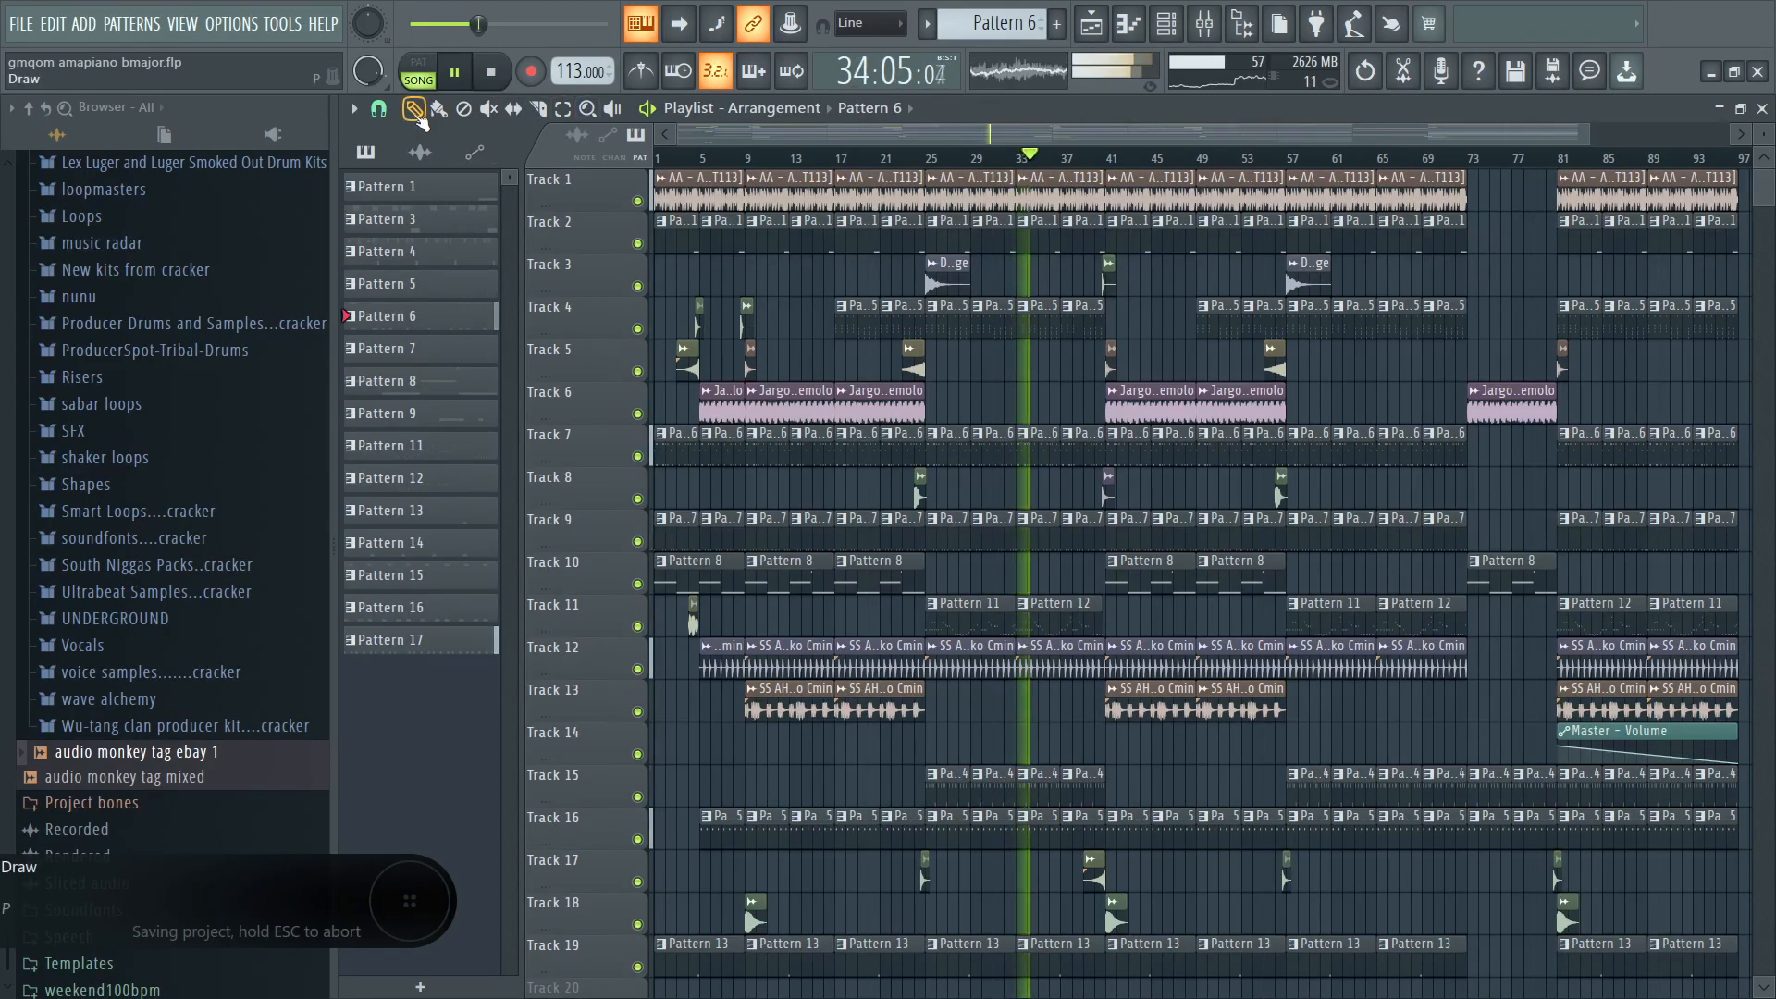
pyautogui.moveTo(1764, 135); pyautogui.dragTo(1764, 152)
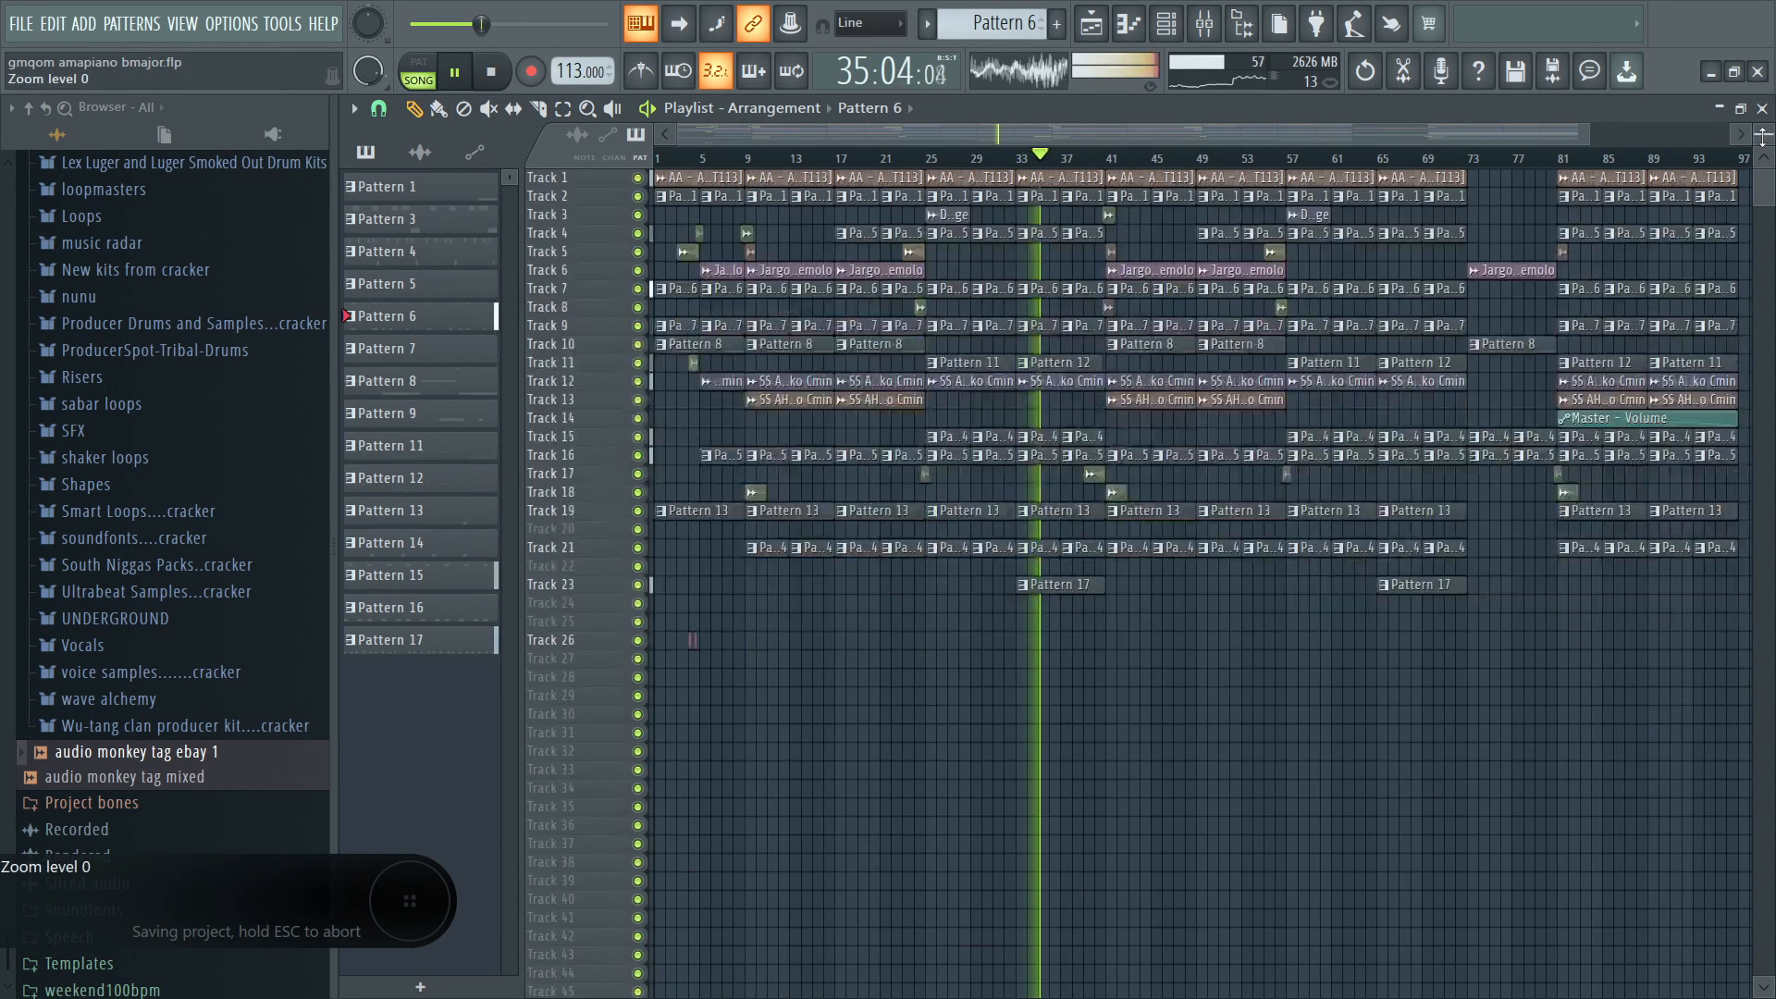
pyautogui.press('space')
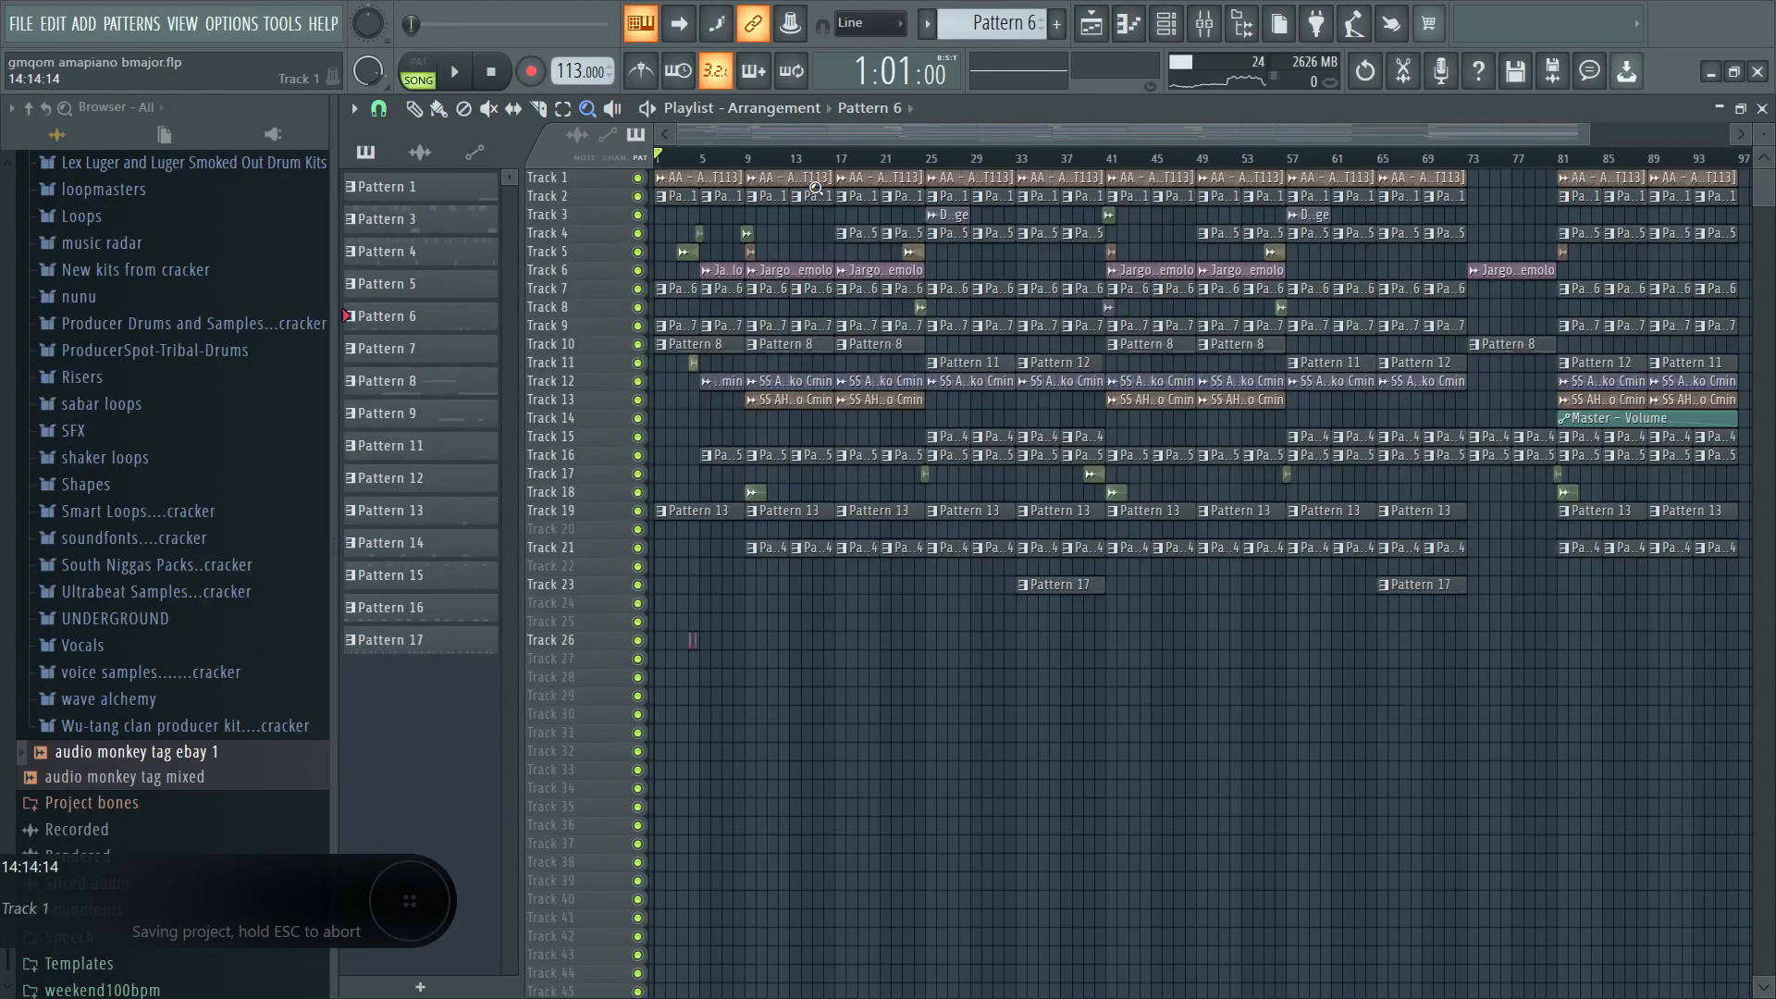
# Examine the clips on all Playlist tracks, from the opening bars through the full length of the arrangement.
pyautogui.moveTo(808, 259); pyautogui.dragTo(650, 761)
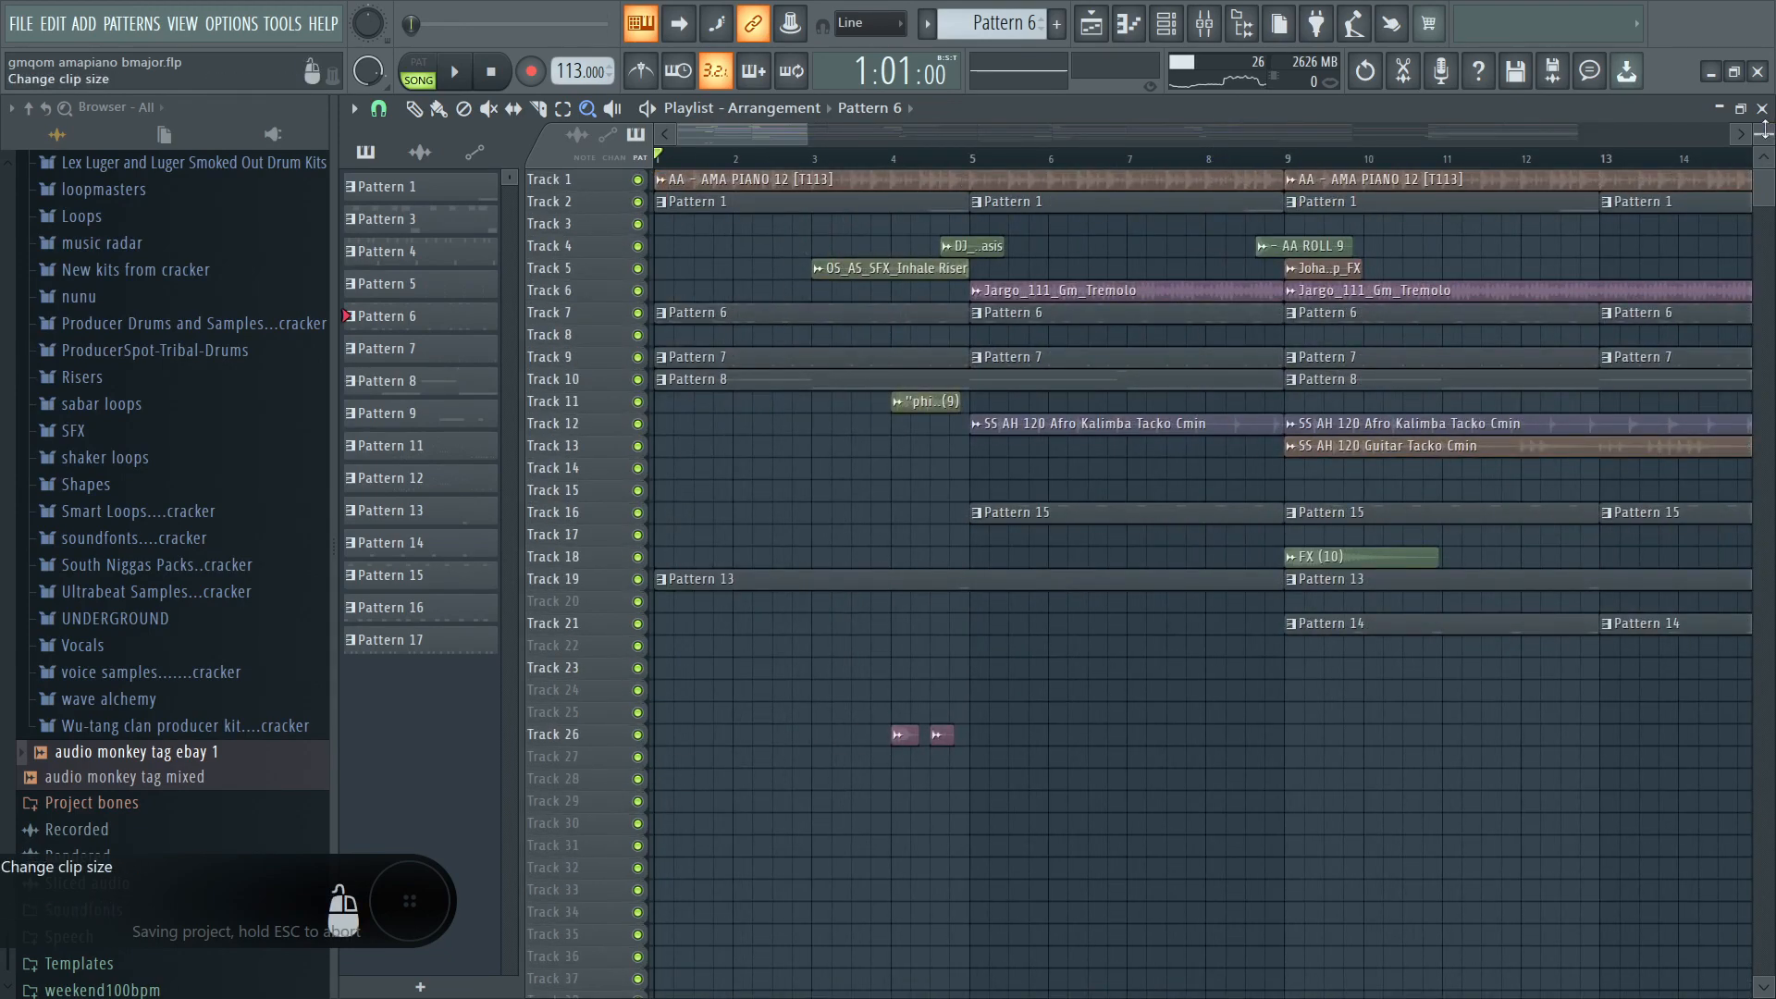
pyautogui.scroll(2, 1765, 130)
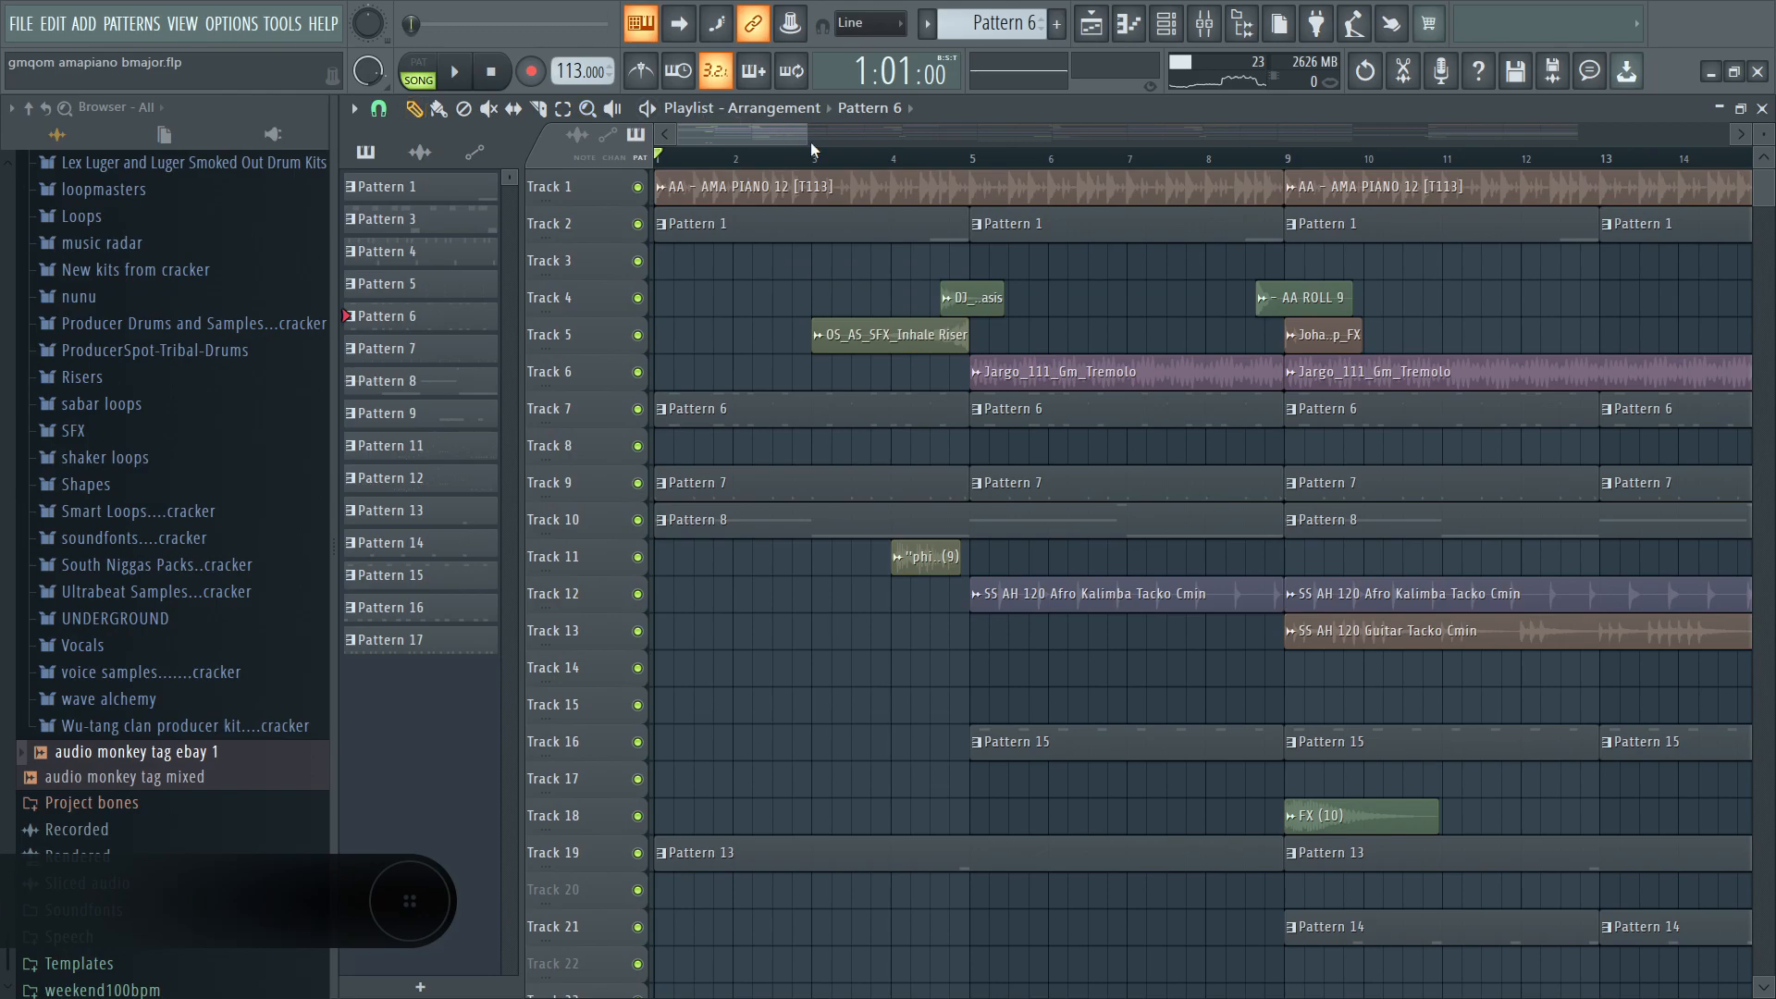
pyautogui.moveTo(812, 142); pyautogui.dragTo(1485, 145)
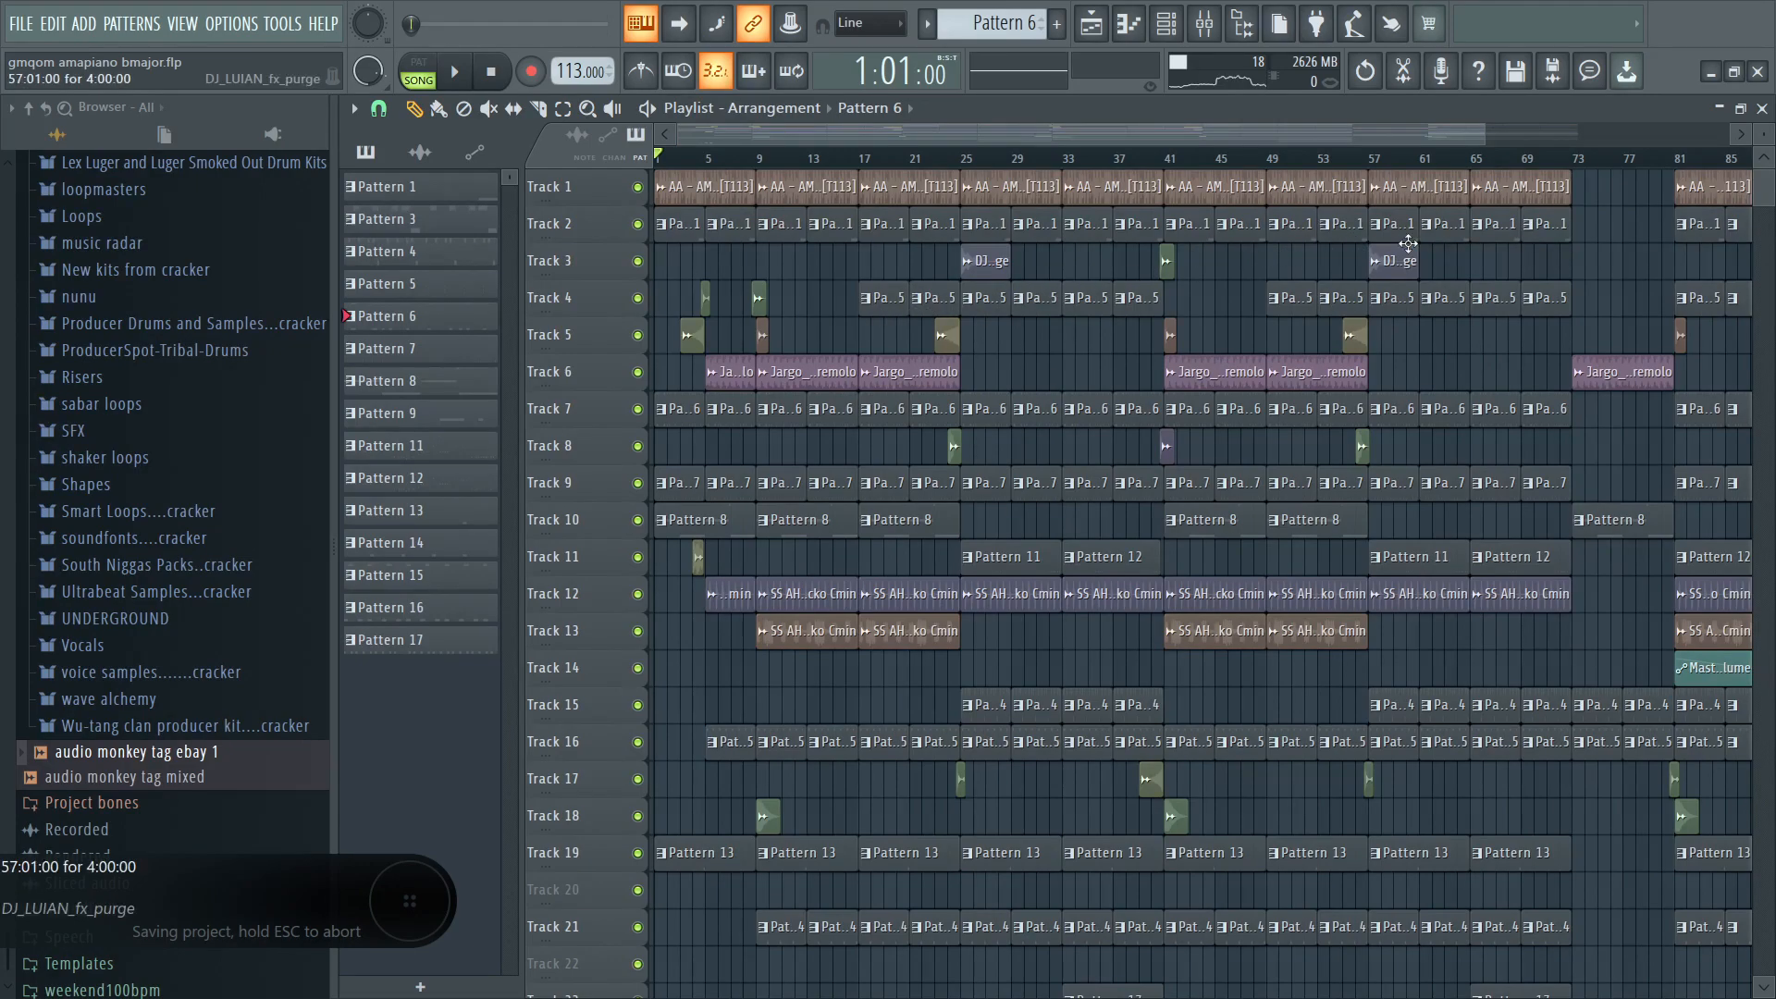
pyautogui.scroll(-3, 900, 349)
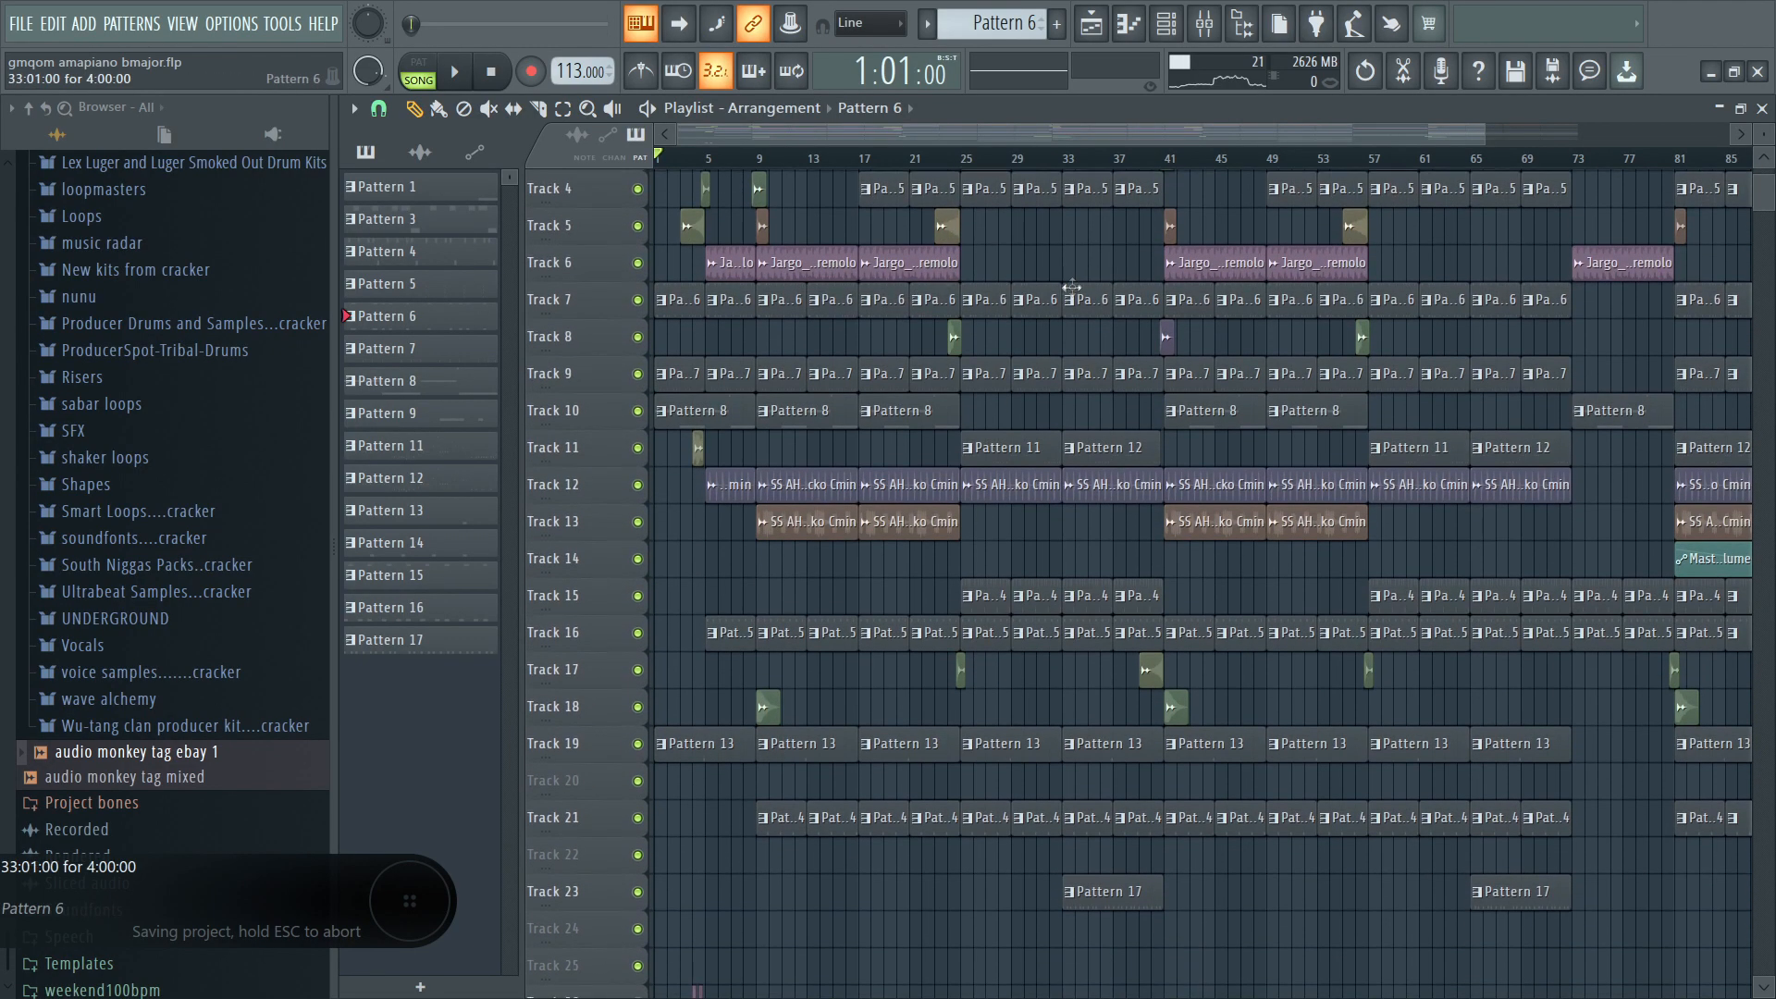
pyautogui.scroll(3, 1161, 254)
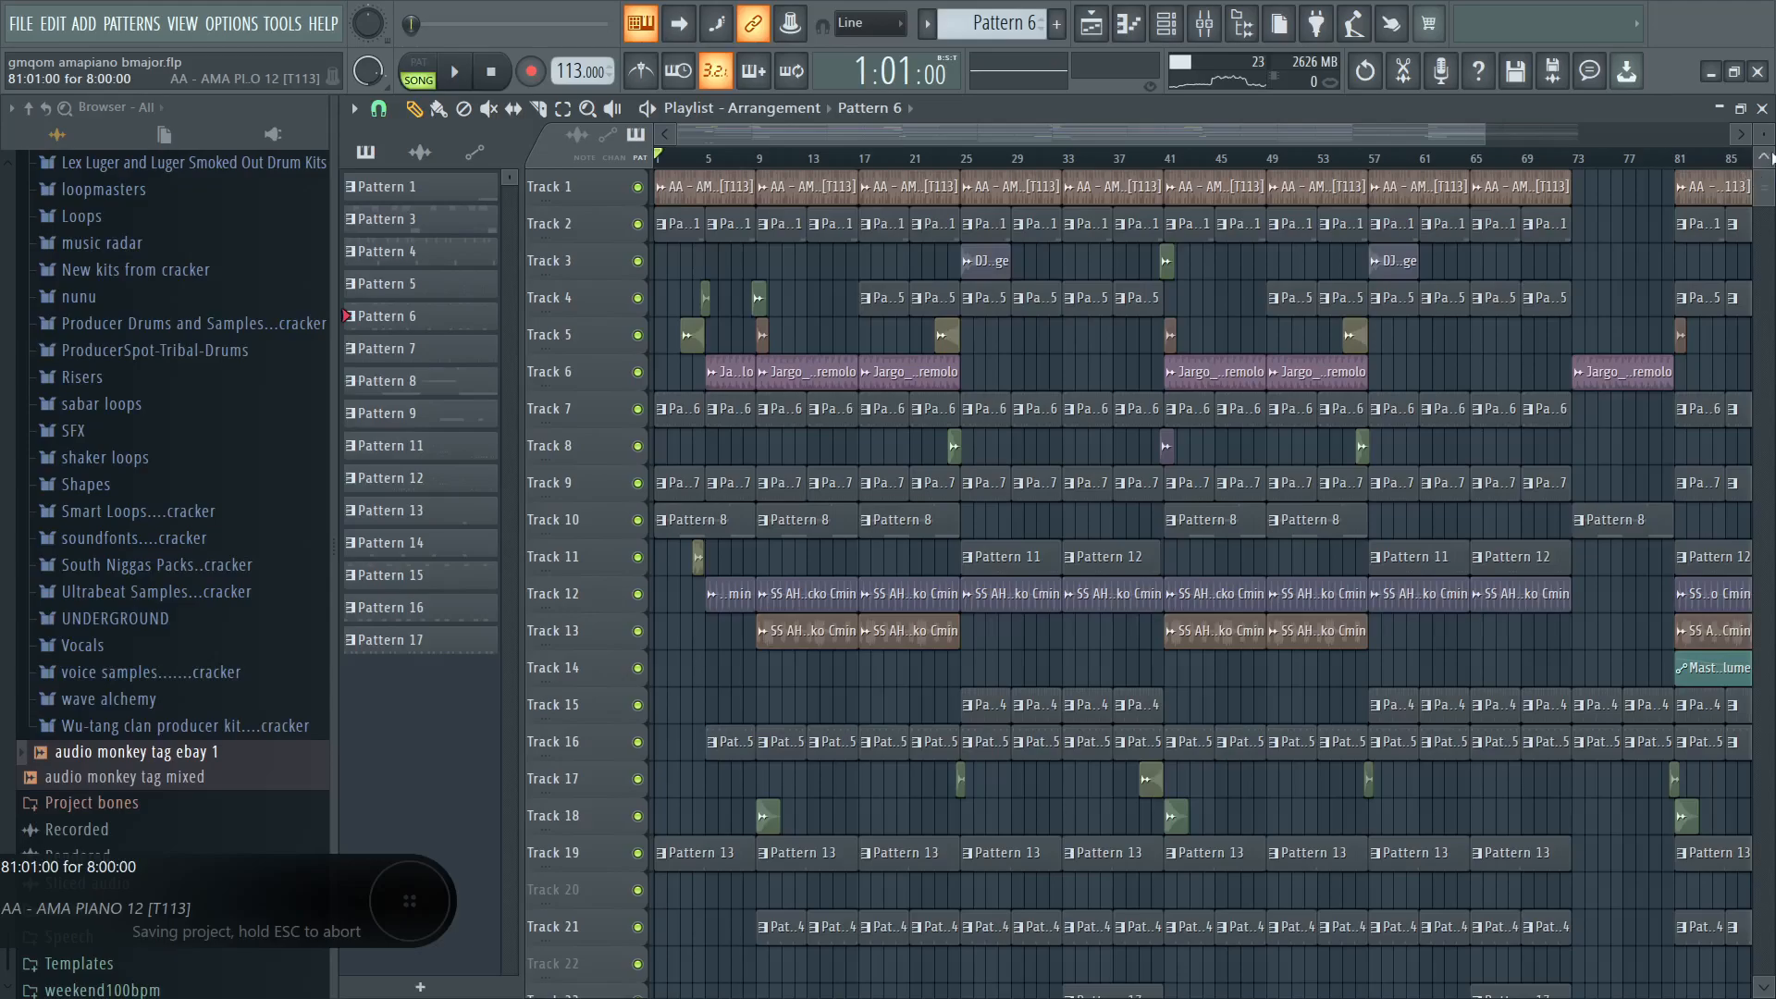
pyautogui.moveTo(1761, 137); pyautogui.dragTo(1762, 152)
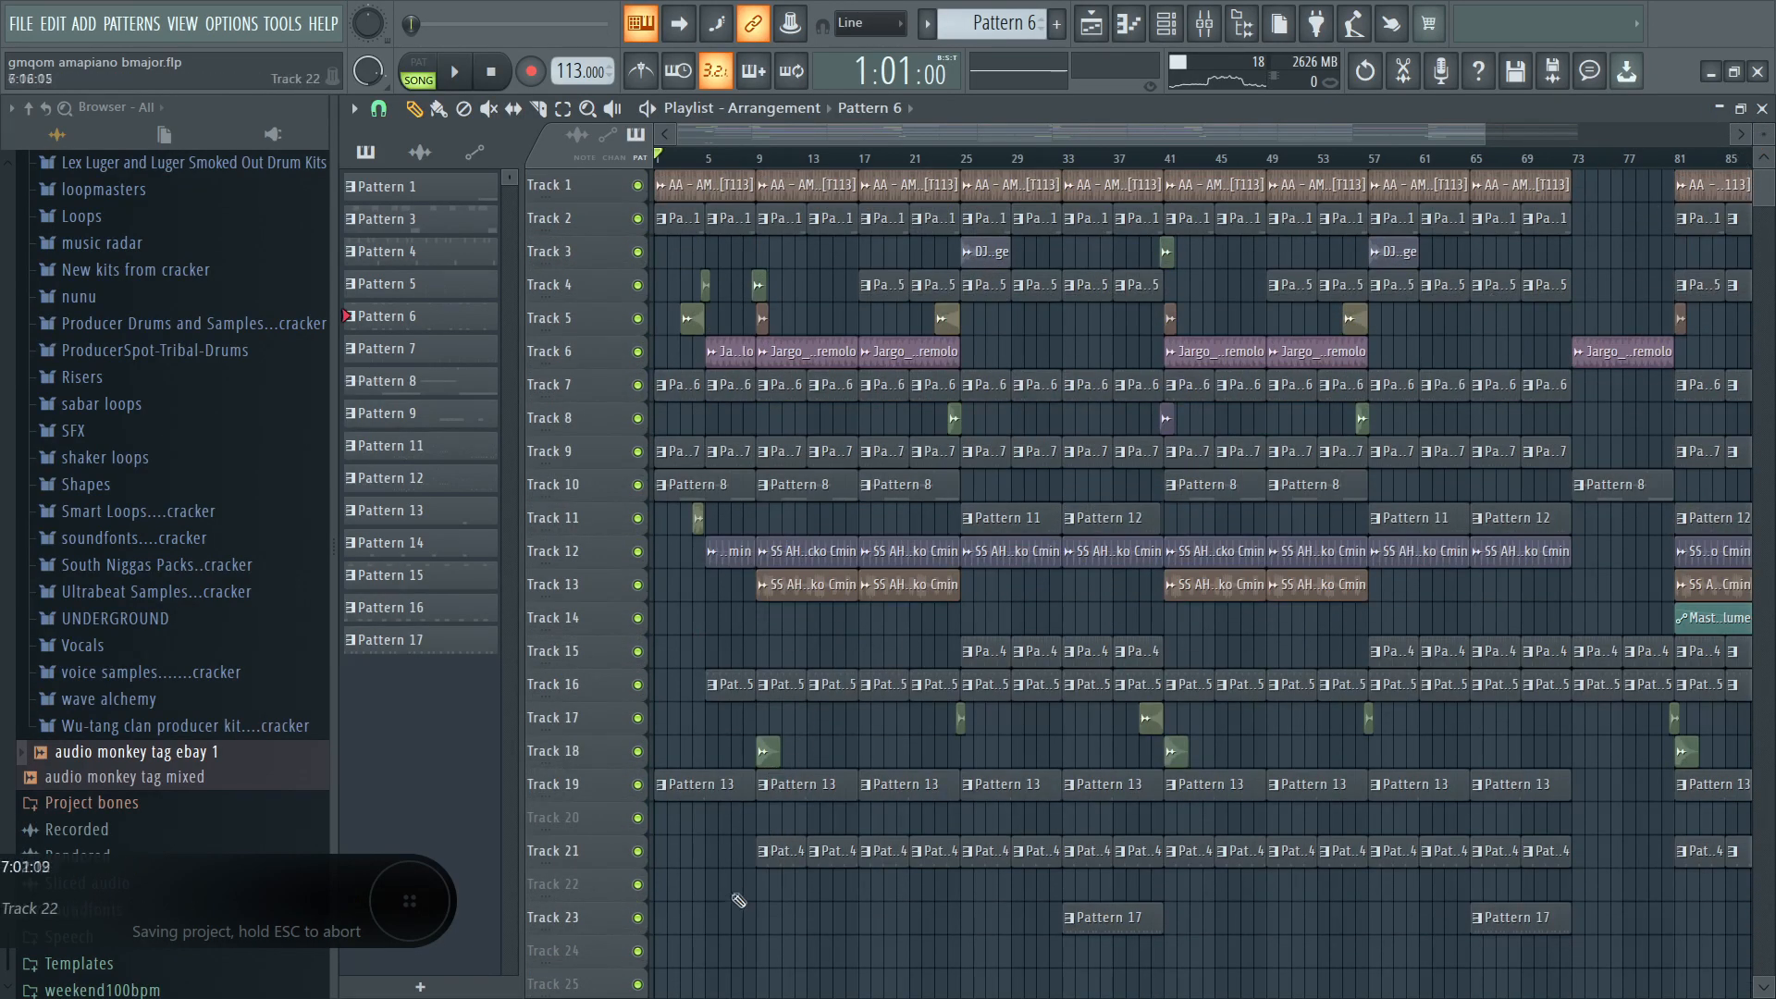
pyautogui.scroll(-2, 749, 904)
pyautogui.scroll(2, 685, 939)
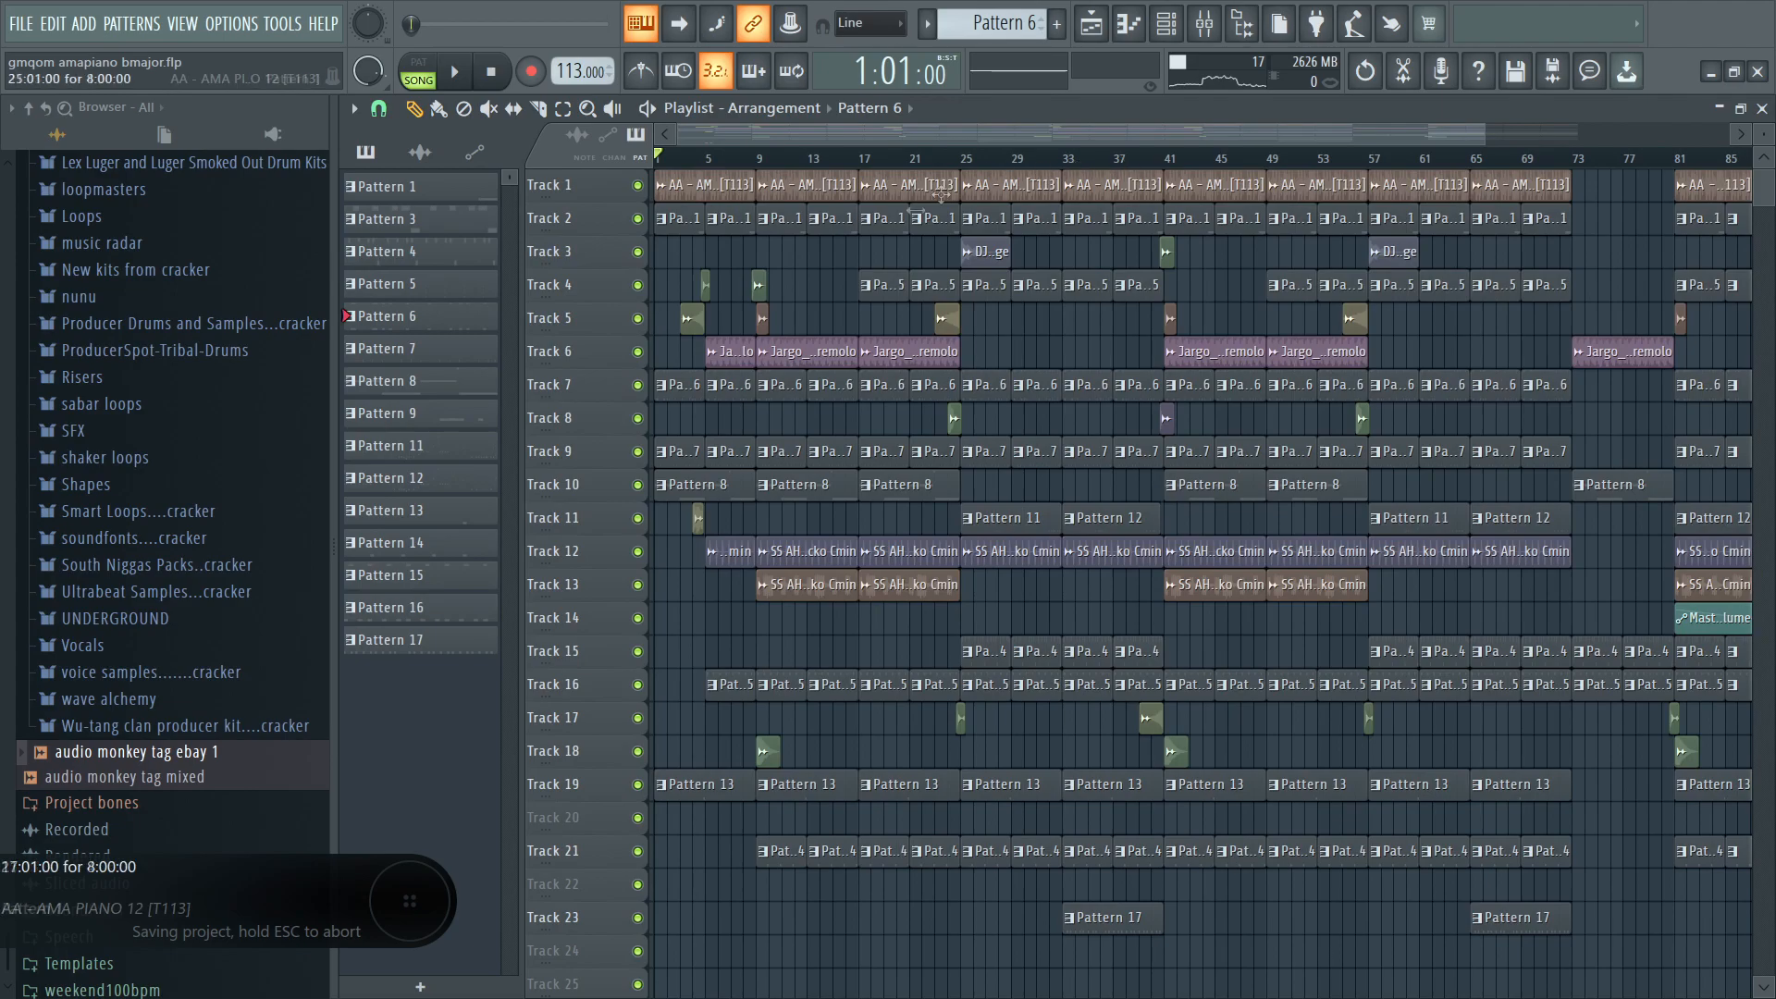
# Browse the sample library's Packs and expand the 4. new2022 folder.
pyautogui.scroll(15, 116, 377)
pyautogui.scroll(20, 115, 378)
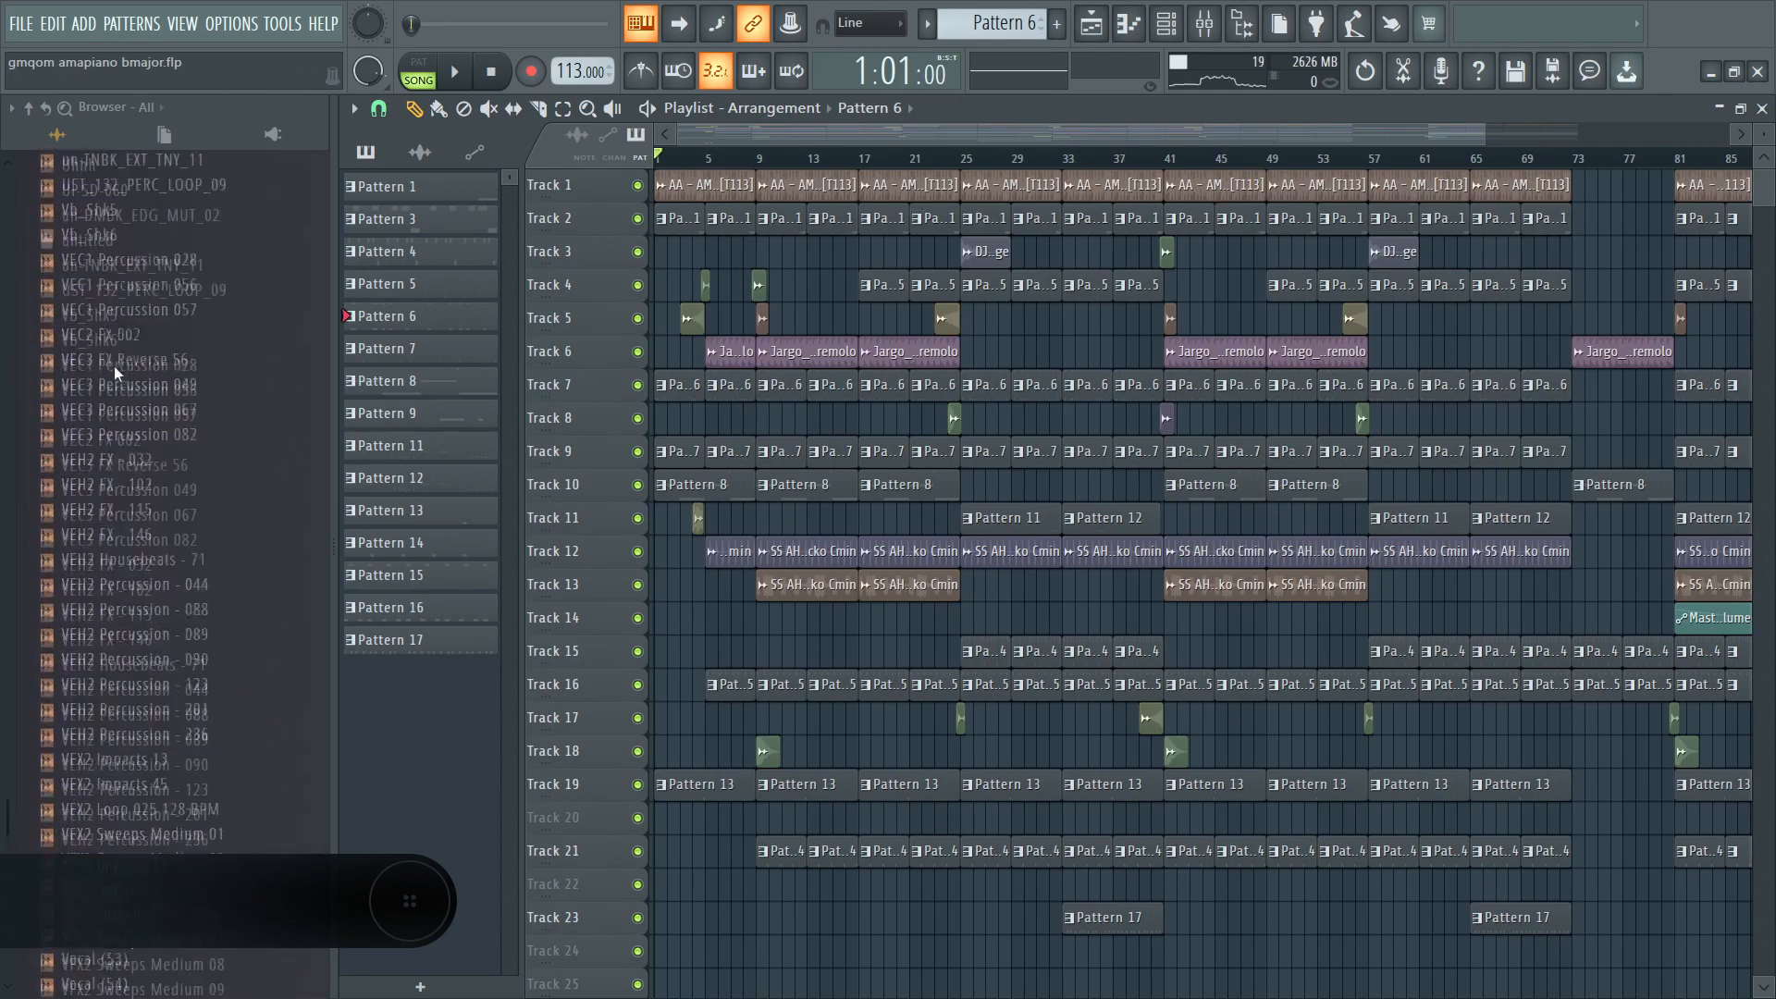
pyautogui.scroll(20, 115, 373)
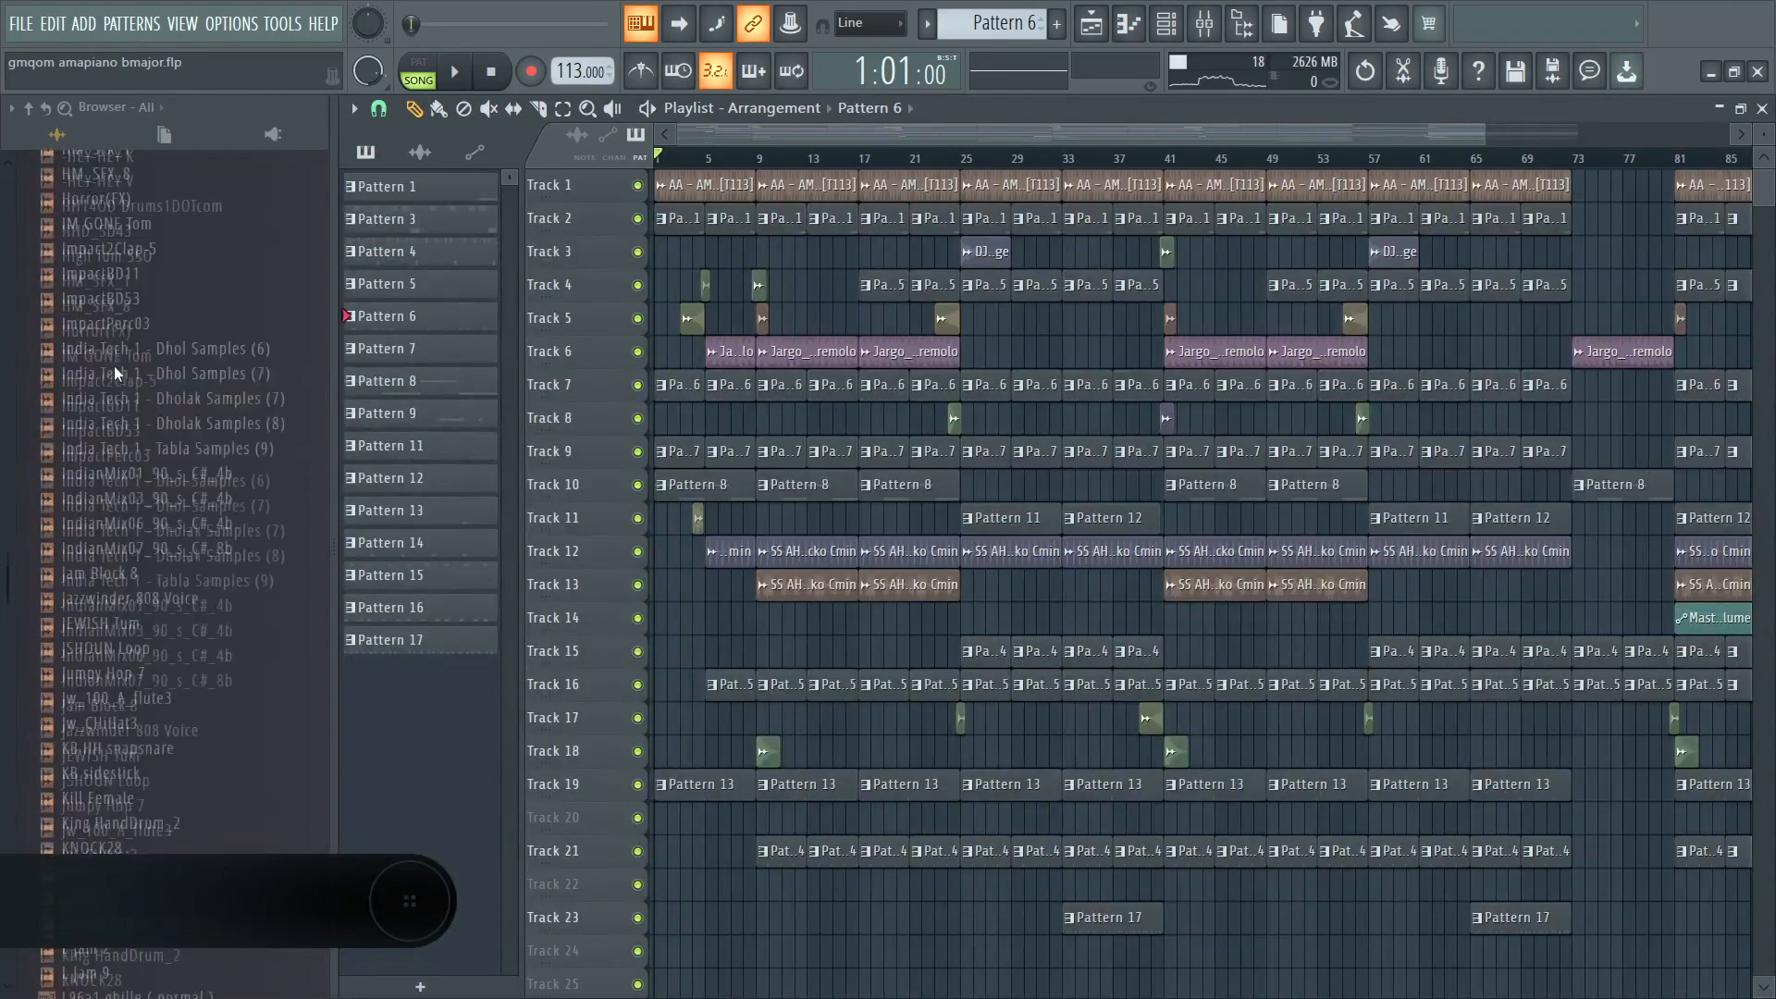
pyautogui.scroll(10, 114, 365)
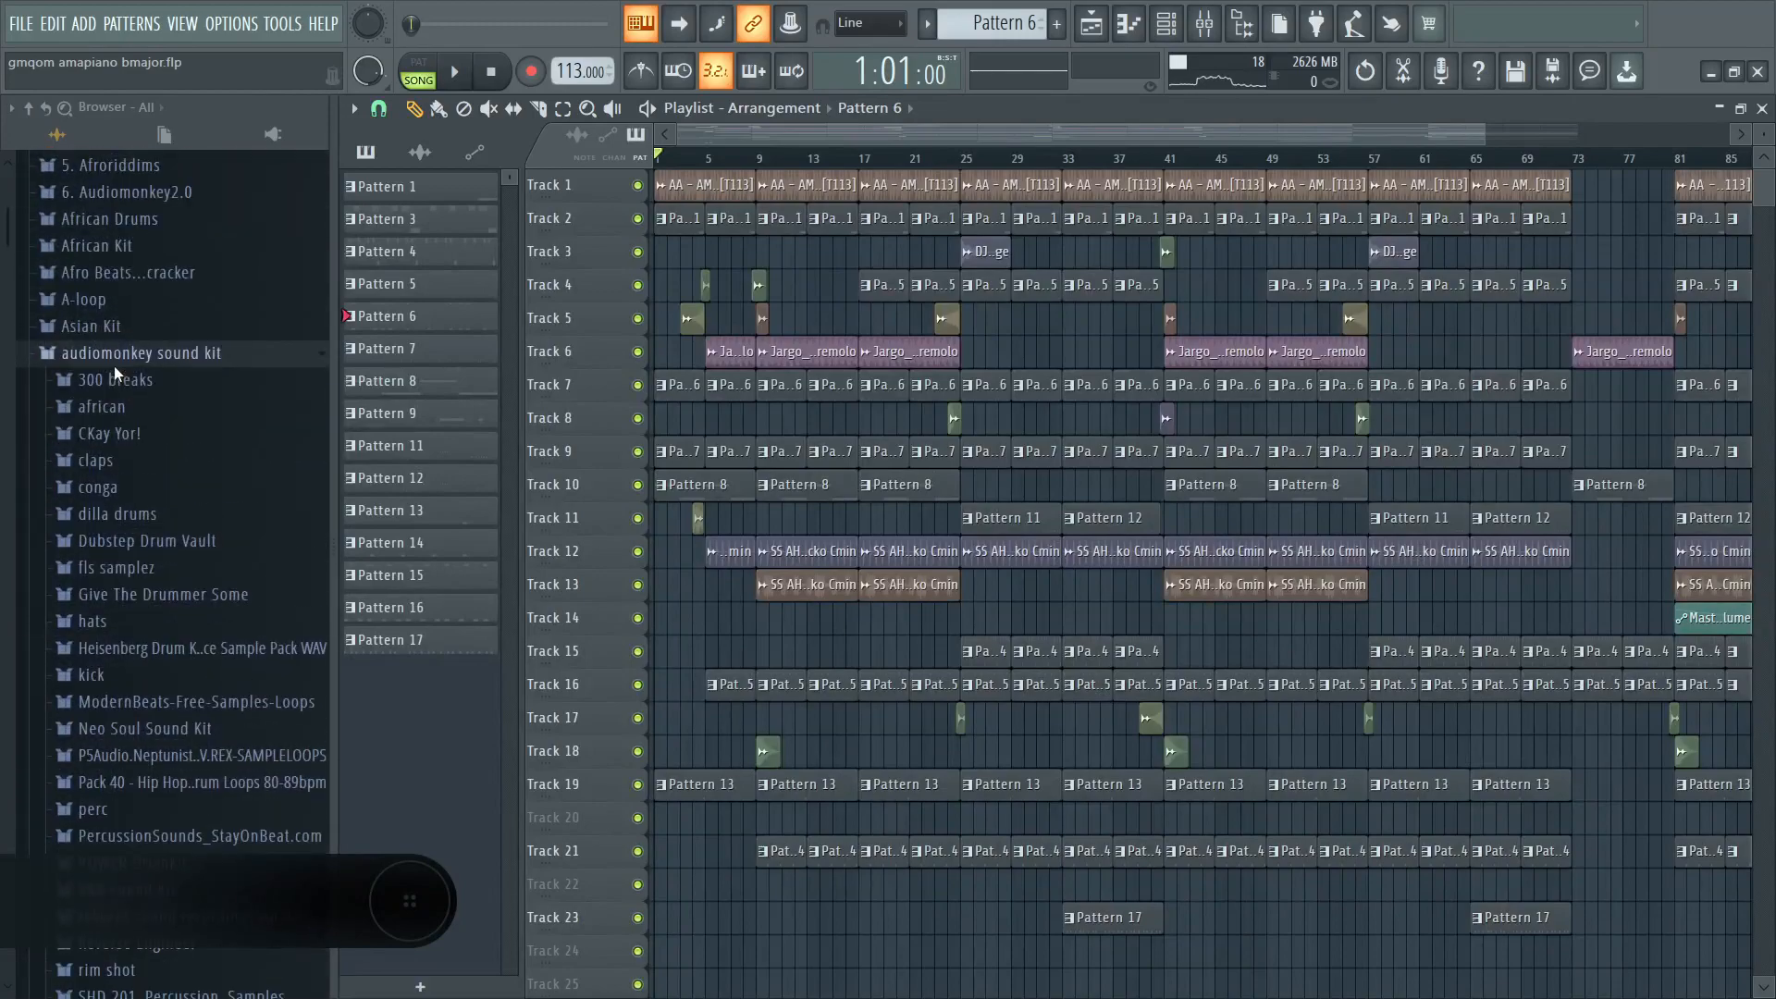
pyautogui.scroll(5, 116, 366)
pyautogui.scroll(3, 120, 375)
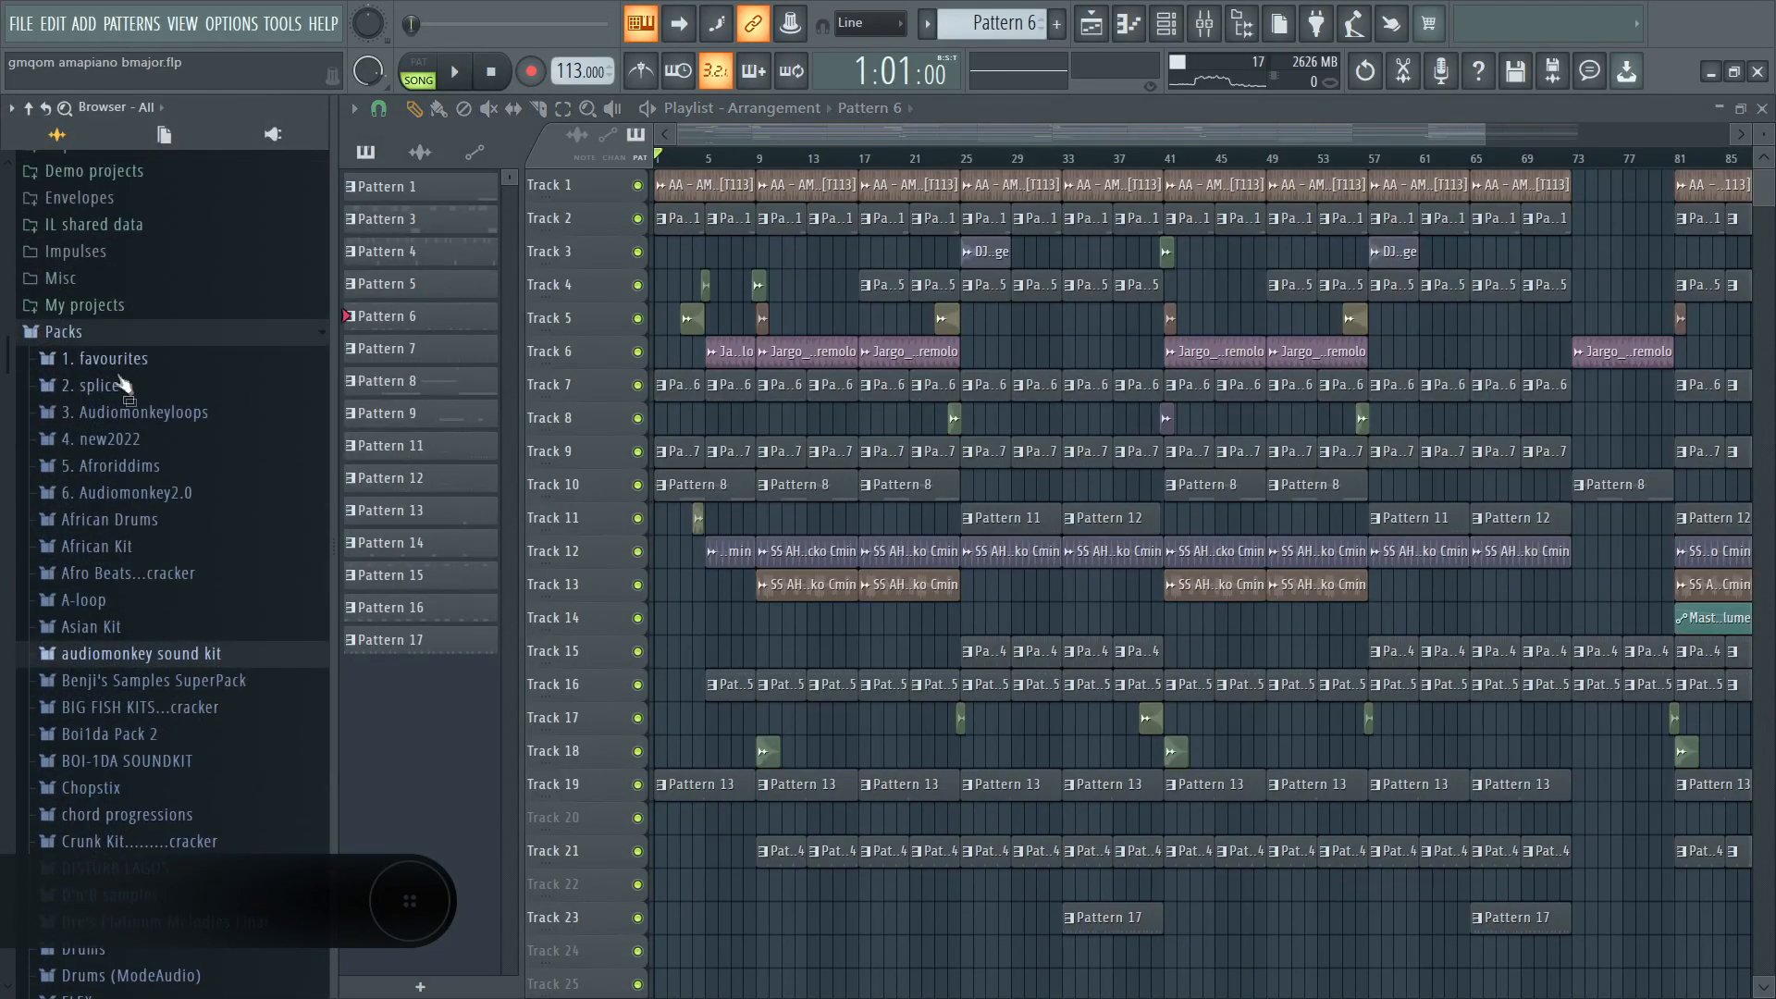
pyautogui.click(130, 440)
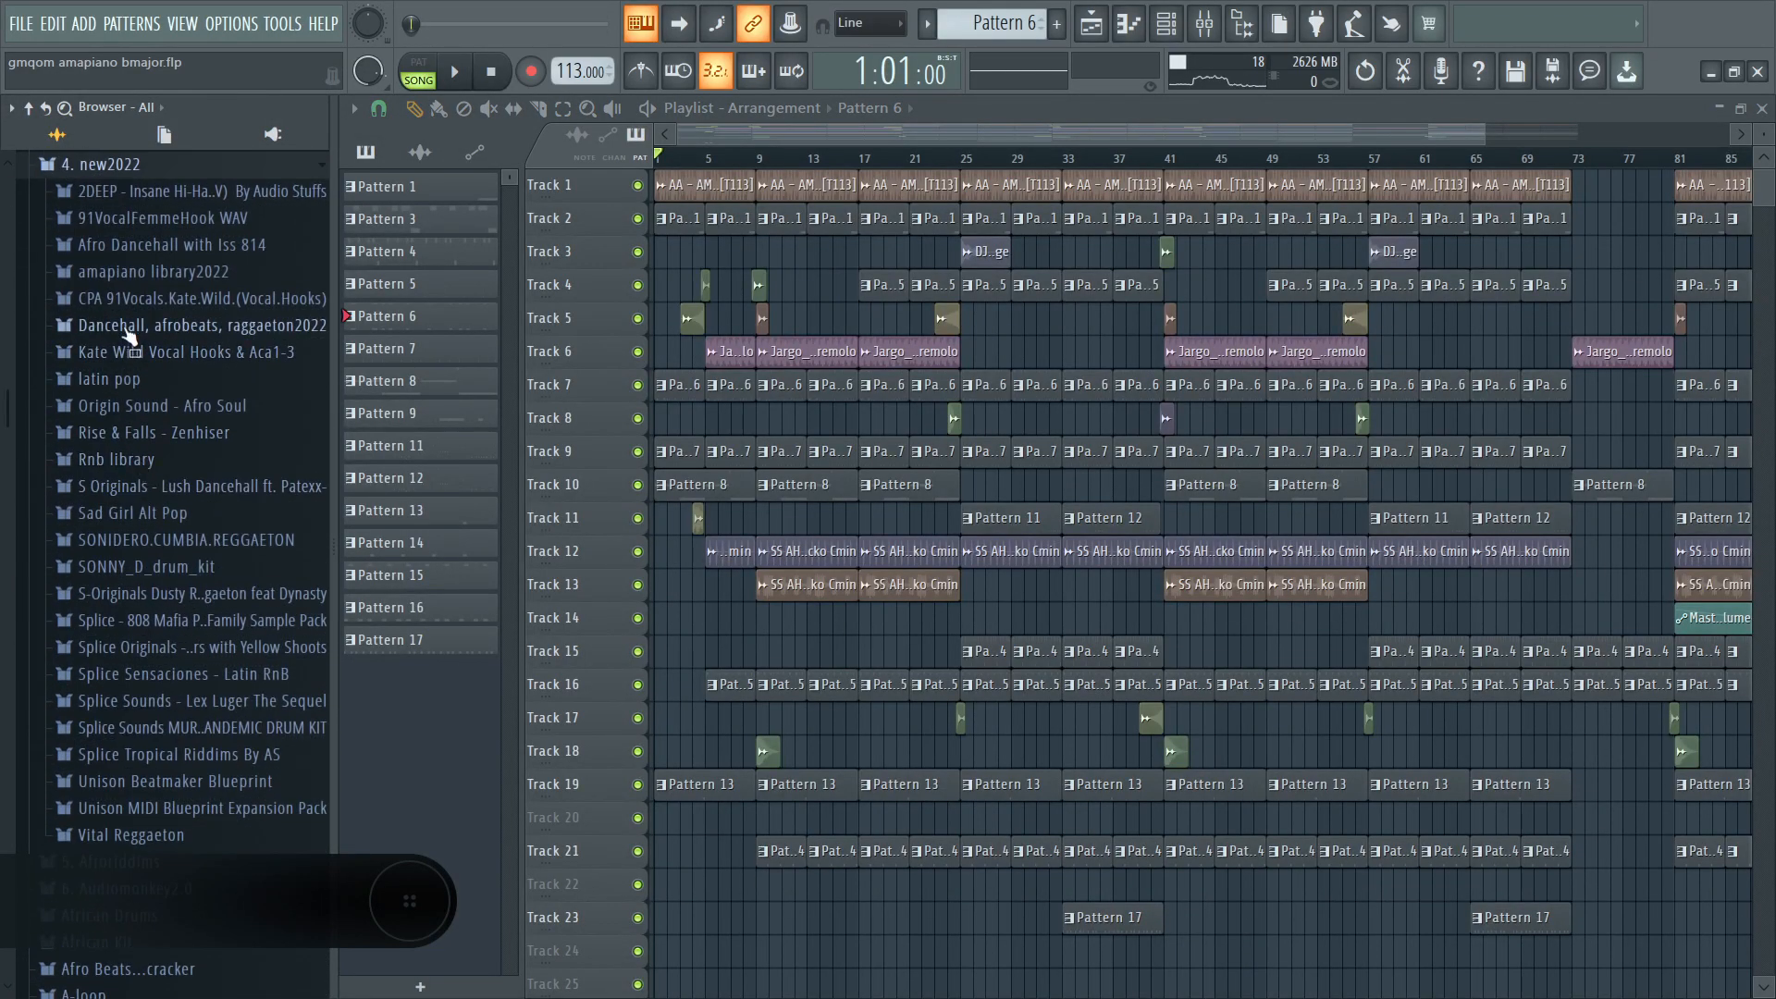
# Solo Track 1 and listen to its AMA PIANO 12 loop from the start, collapsing the 4. new2022 folder.
pyautogui.rightClick(638, 186)
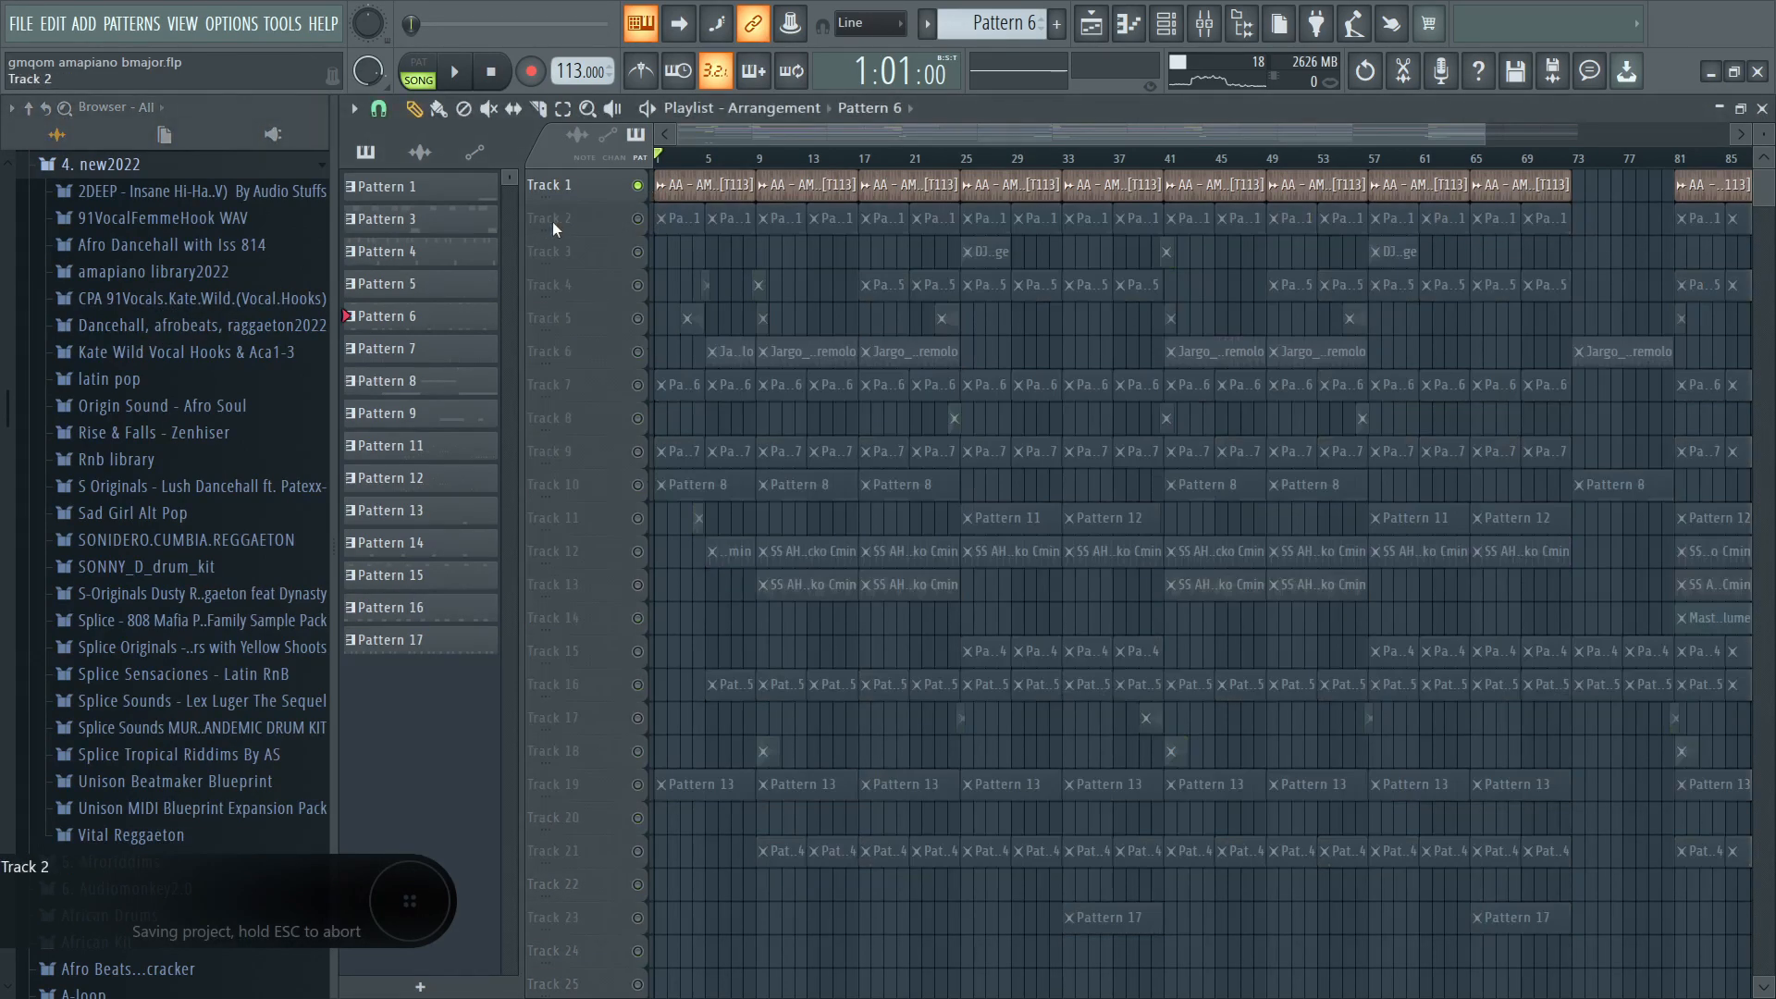
pyautogui.press('space')
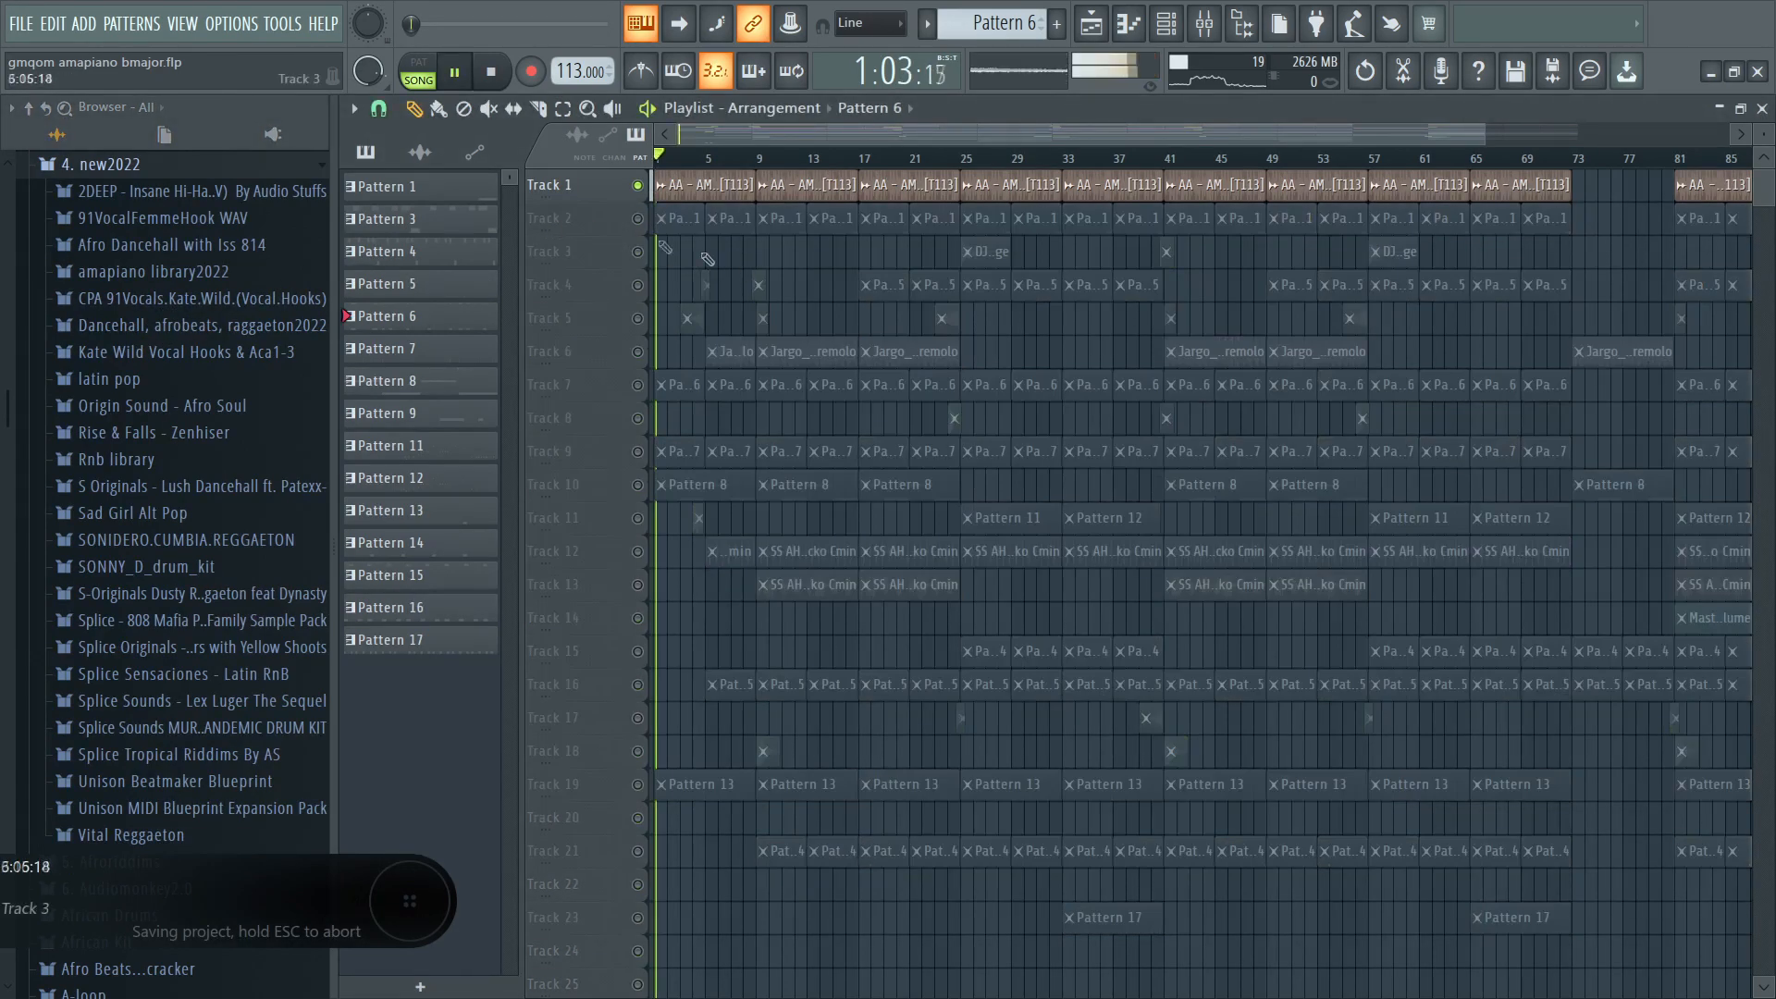
pyautogui.click(186, 172)
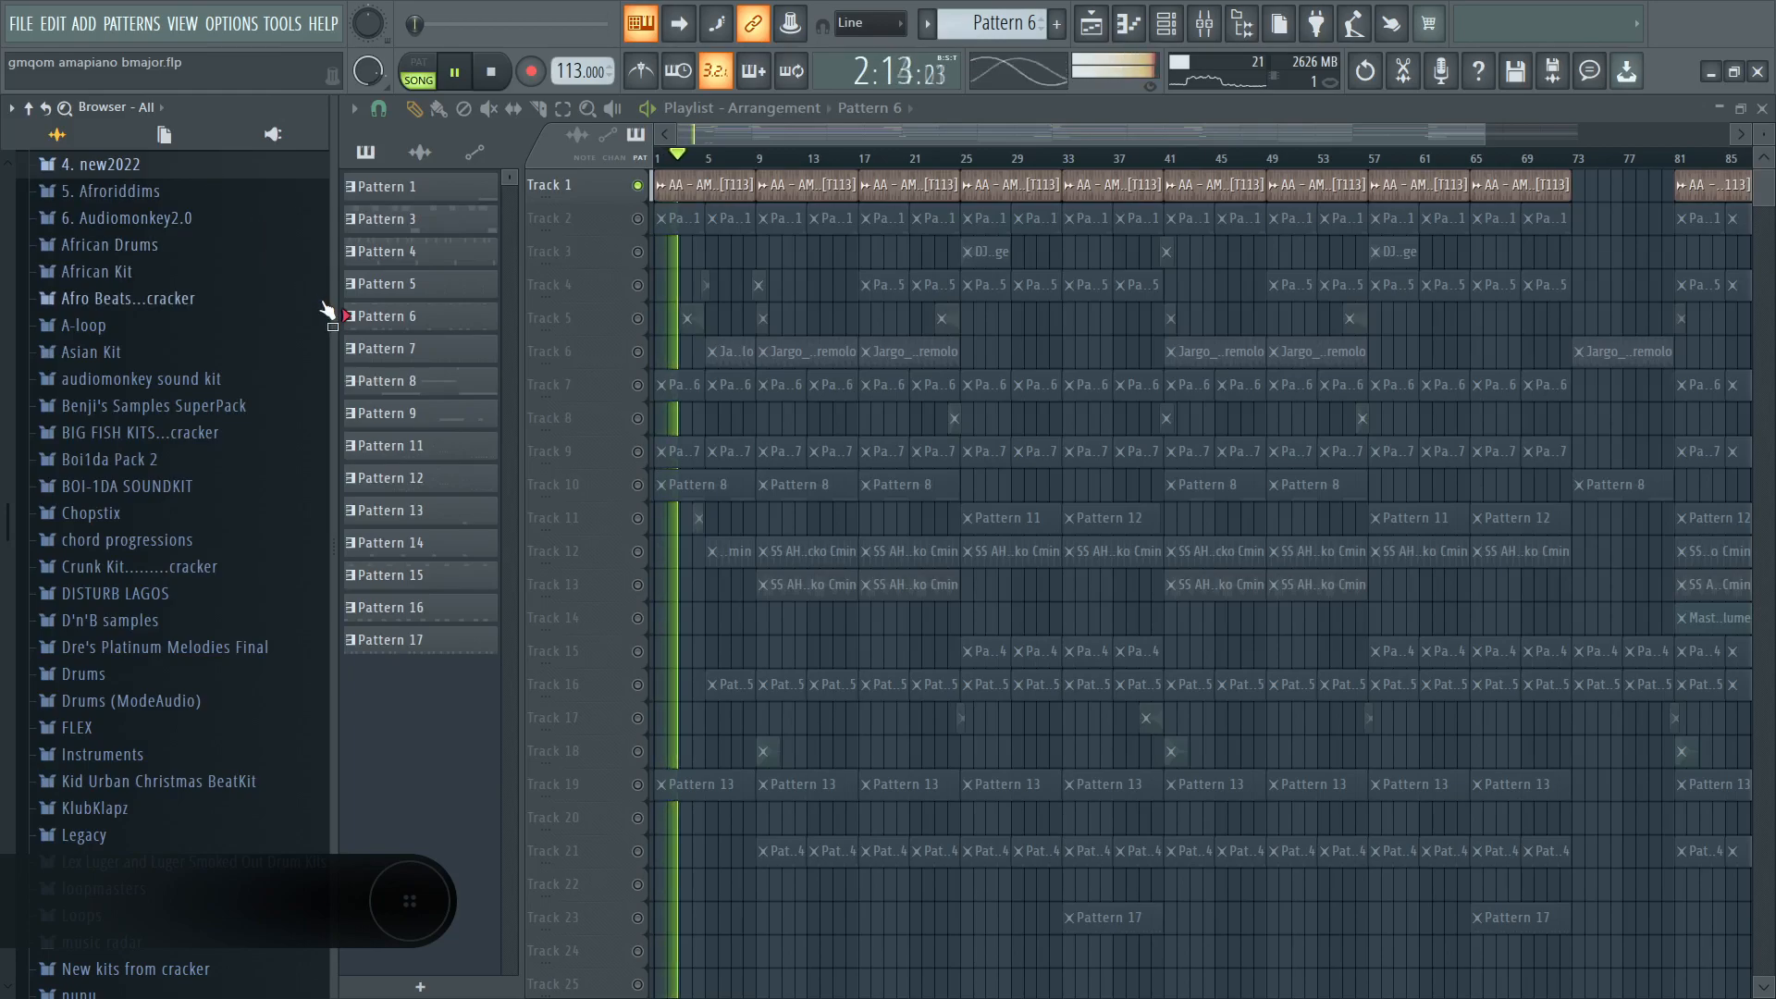
pyautogui.scroll(4, 320, 302)
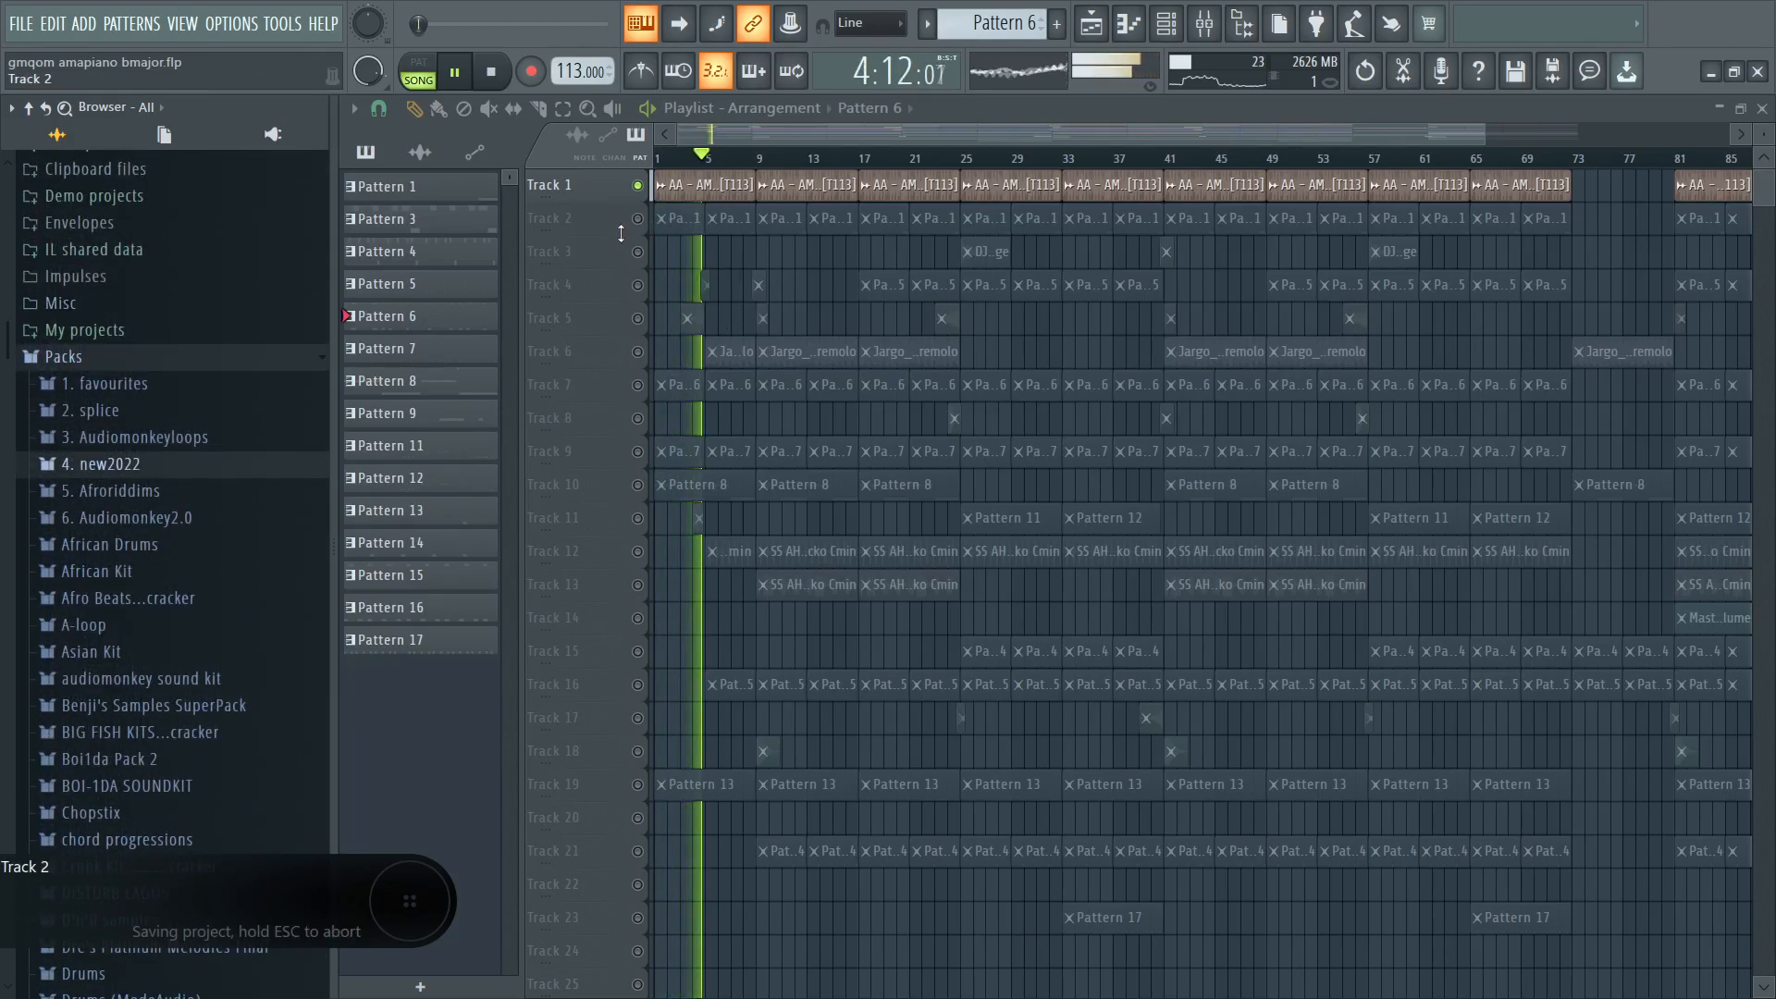
pyautogui.press('space')
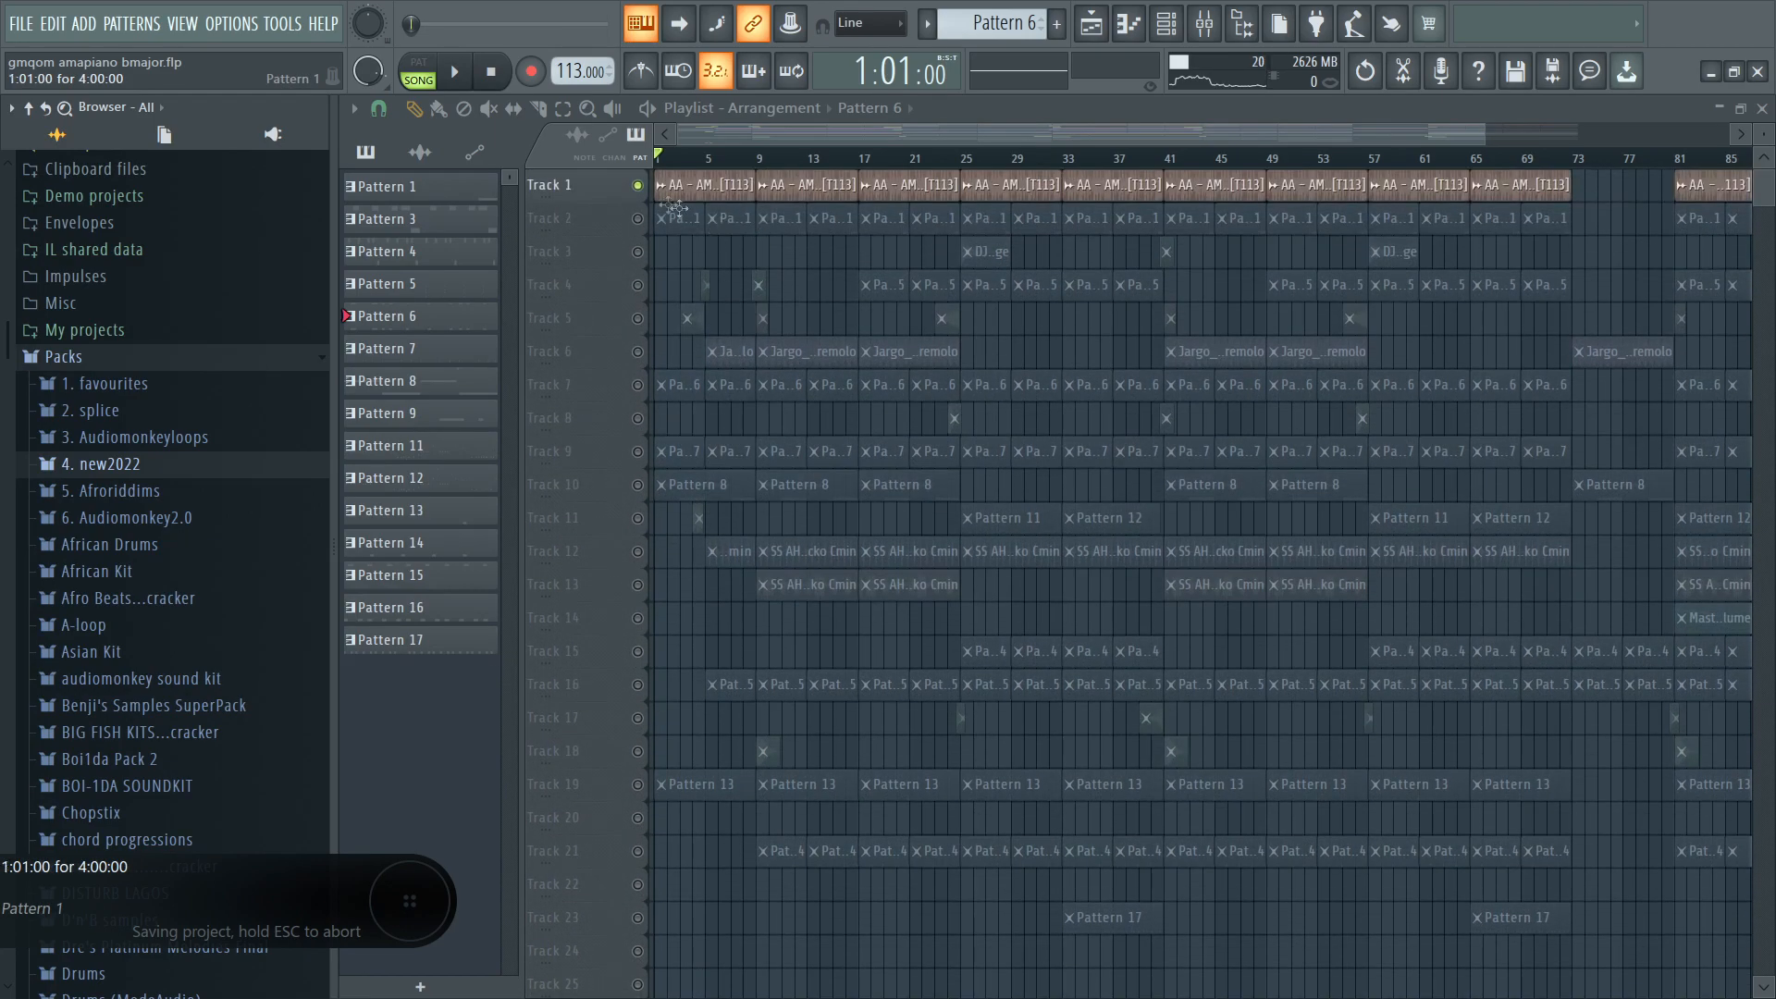
# Enable Track 7 alongside Track 1 and view the Pattern 6 notes in the piano roll.
pyautogui.click(668, 392)
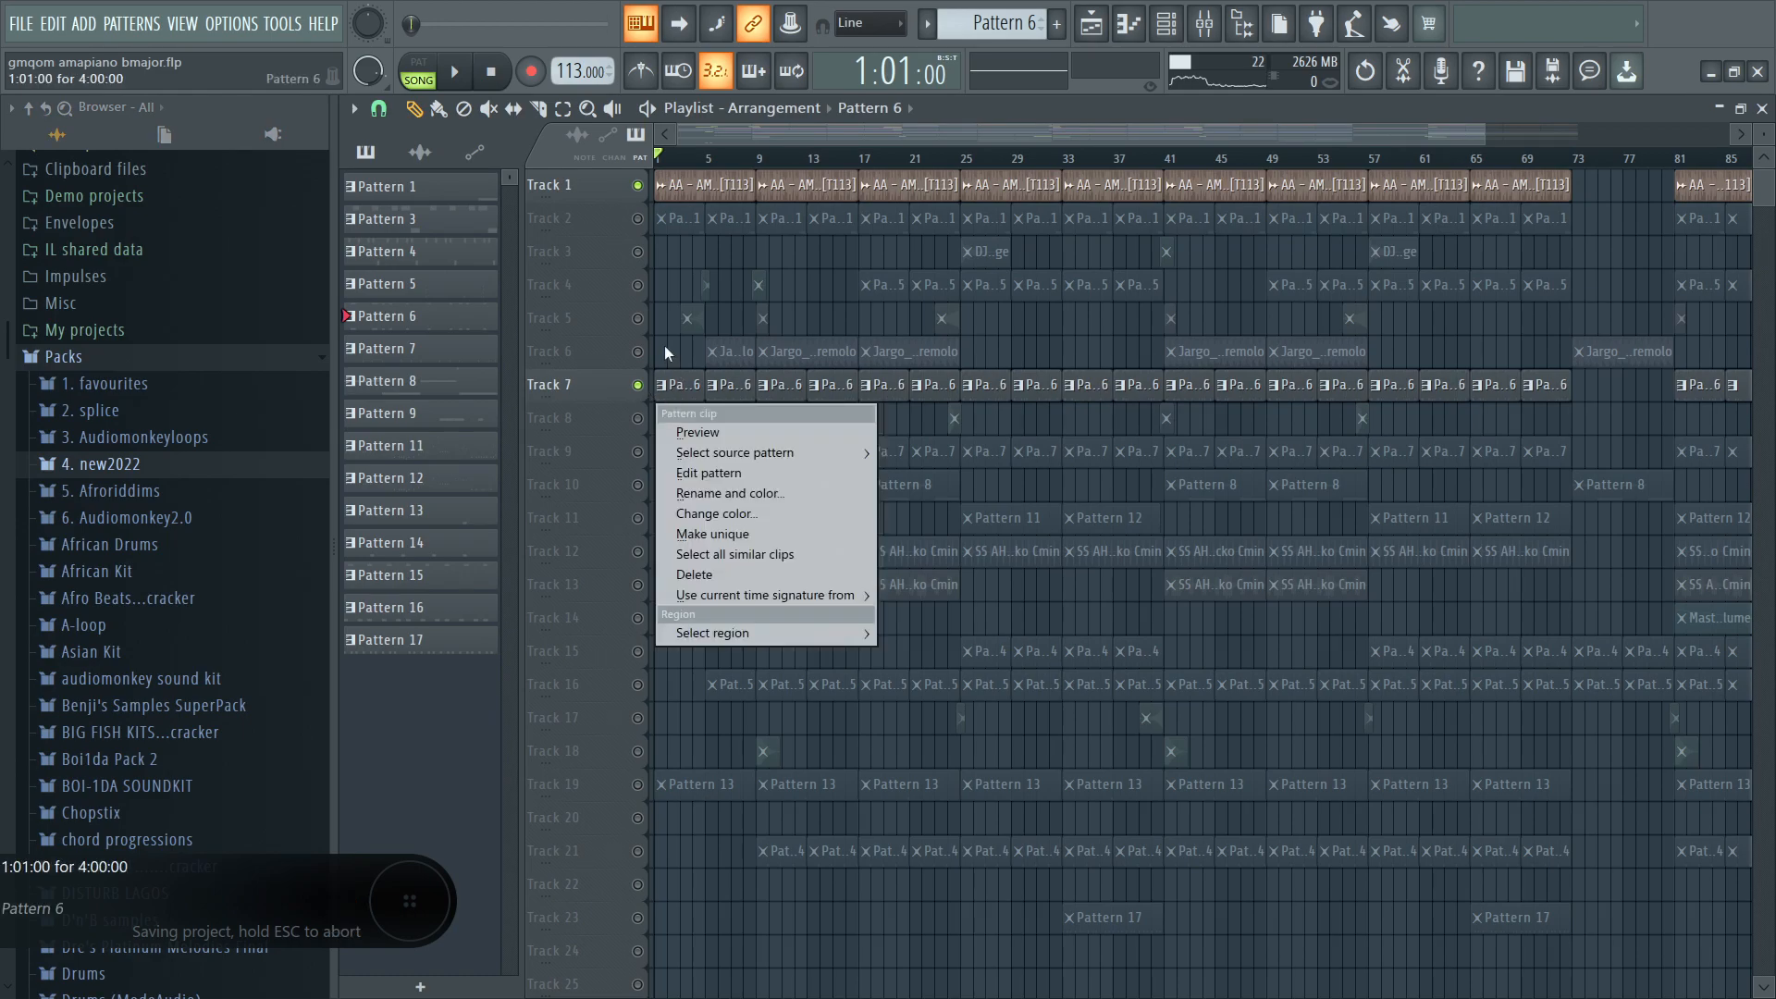
pyautogui.click(665, 351)
pyautogui.doubleClick(670, 385)
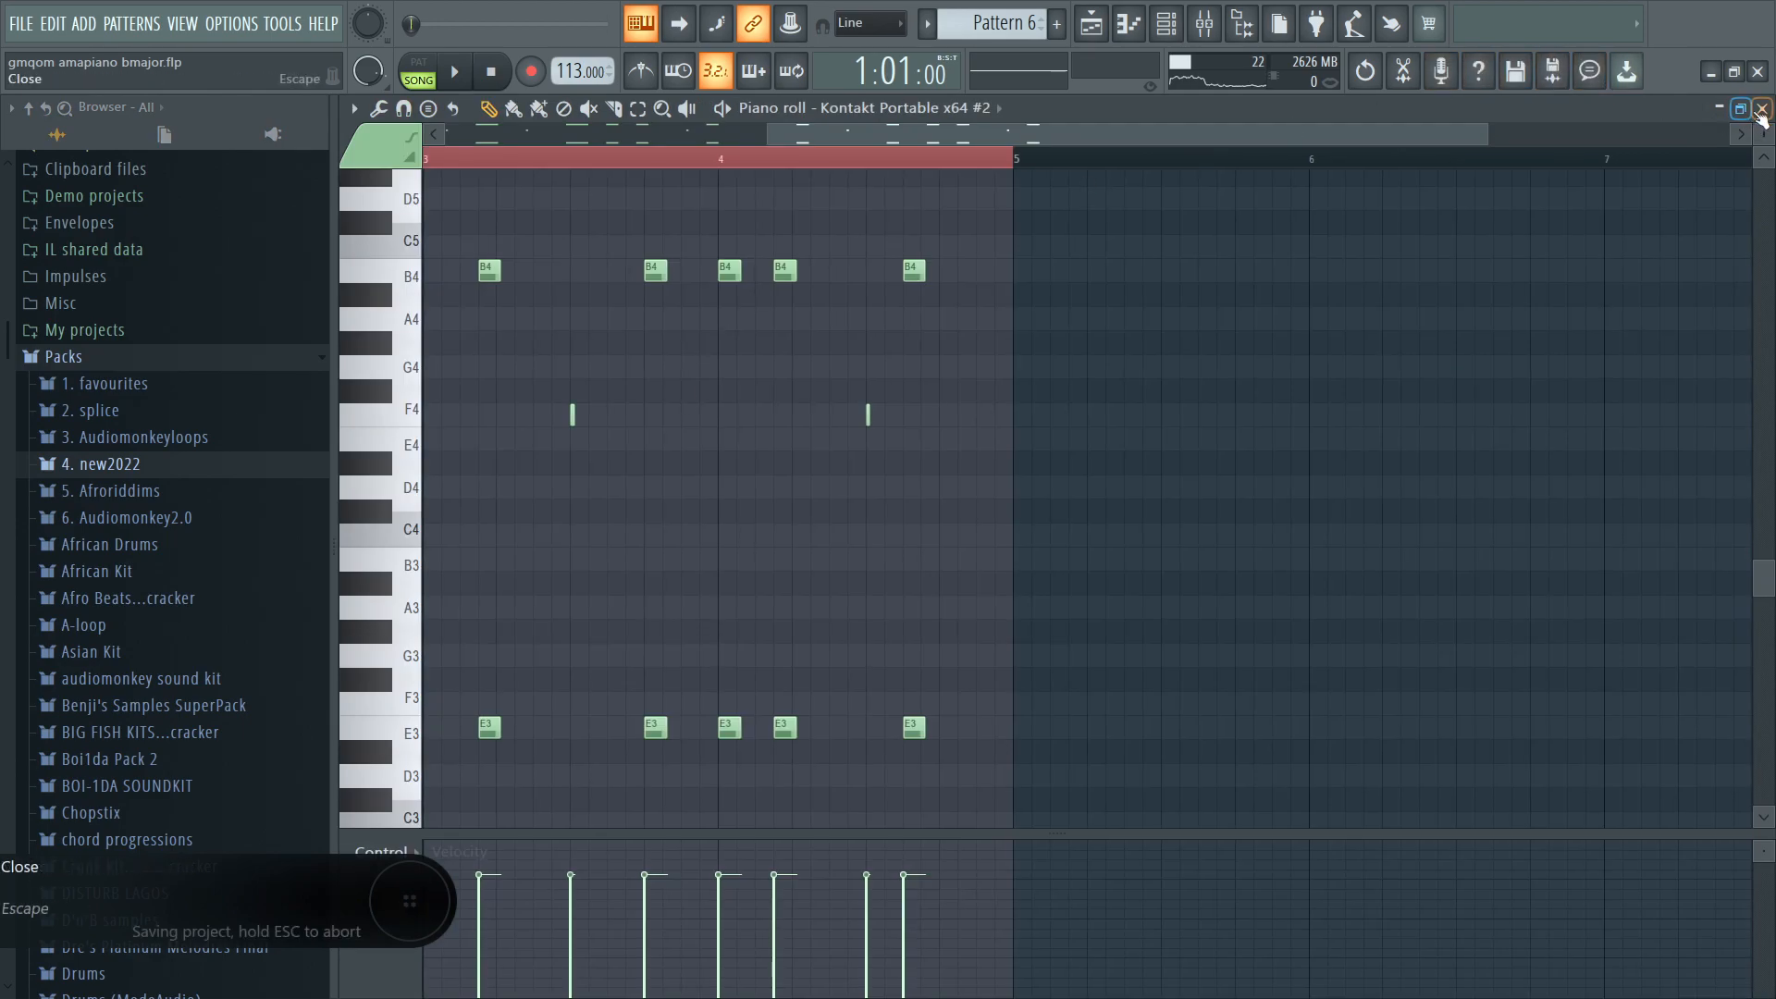
pyautogui.click(1762, 110)
# Open the Kontakt Portable x64 #2 channel and audition the Claps & Snaps - Natural sounds on its keyboard zones.
pyautogui.click(998, 506)
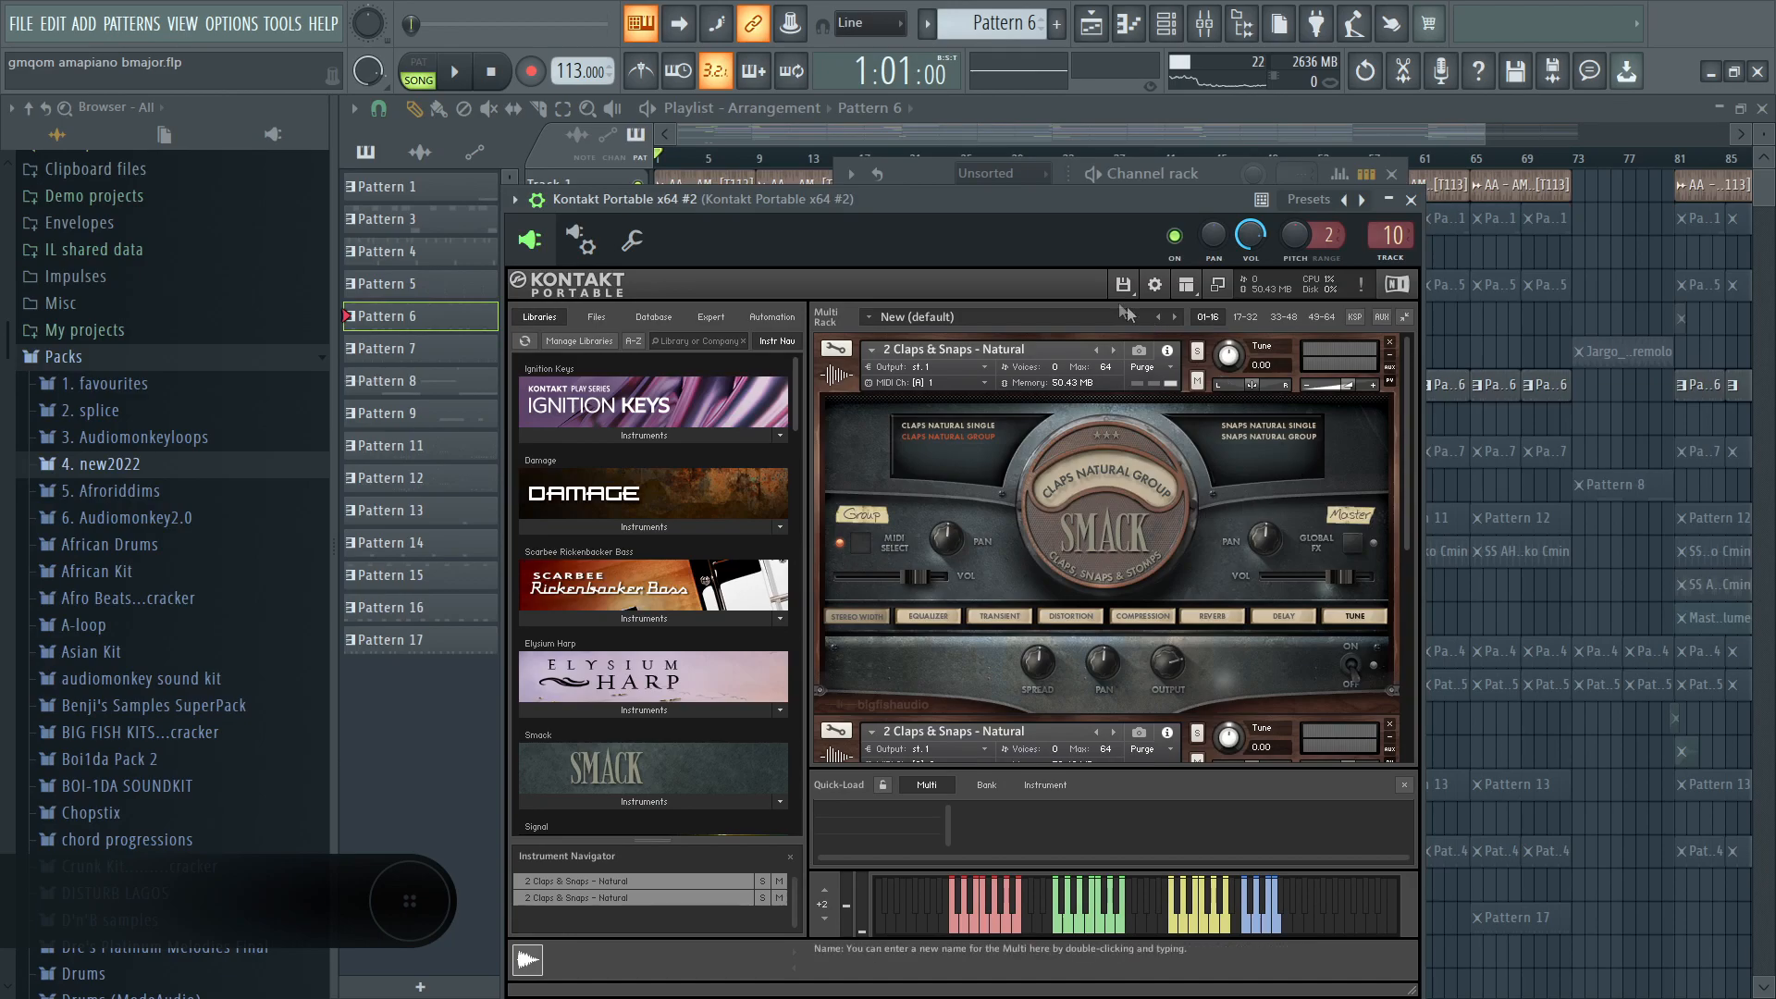
pyautogui.moveTo(1006, 226); pyautogui.dragTo(997, 179)
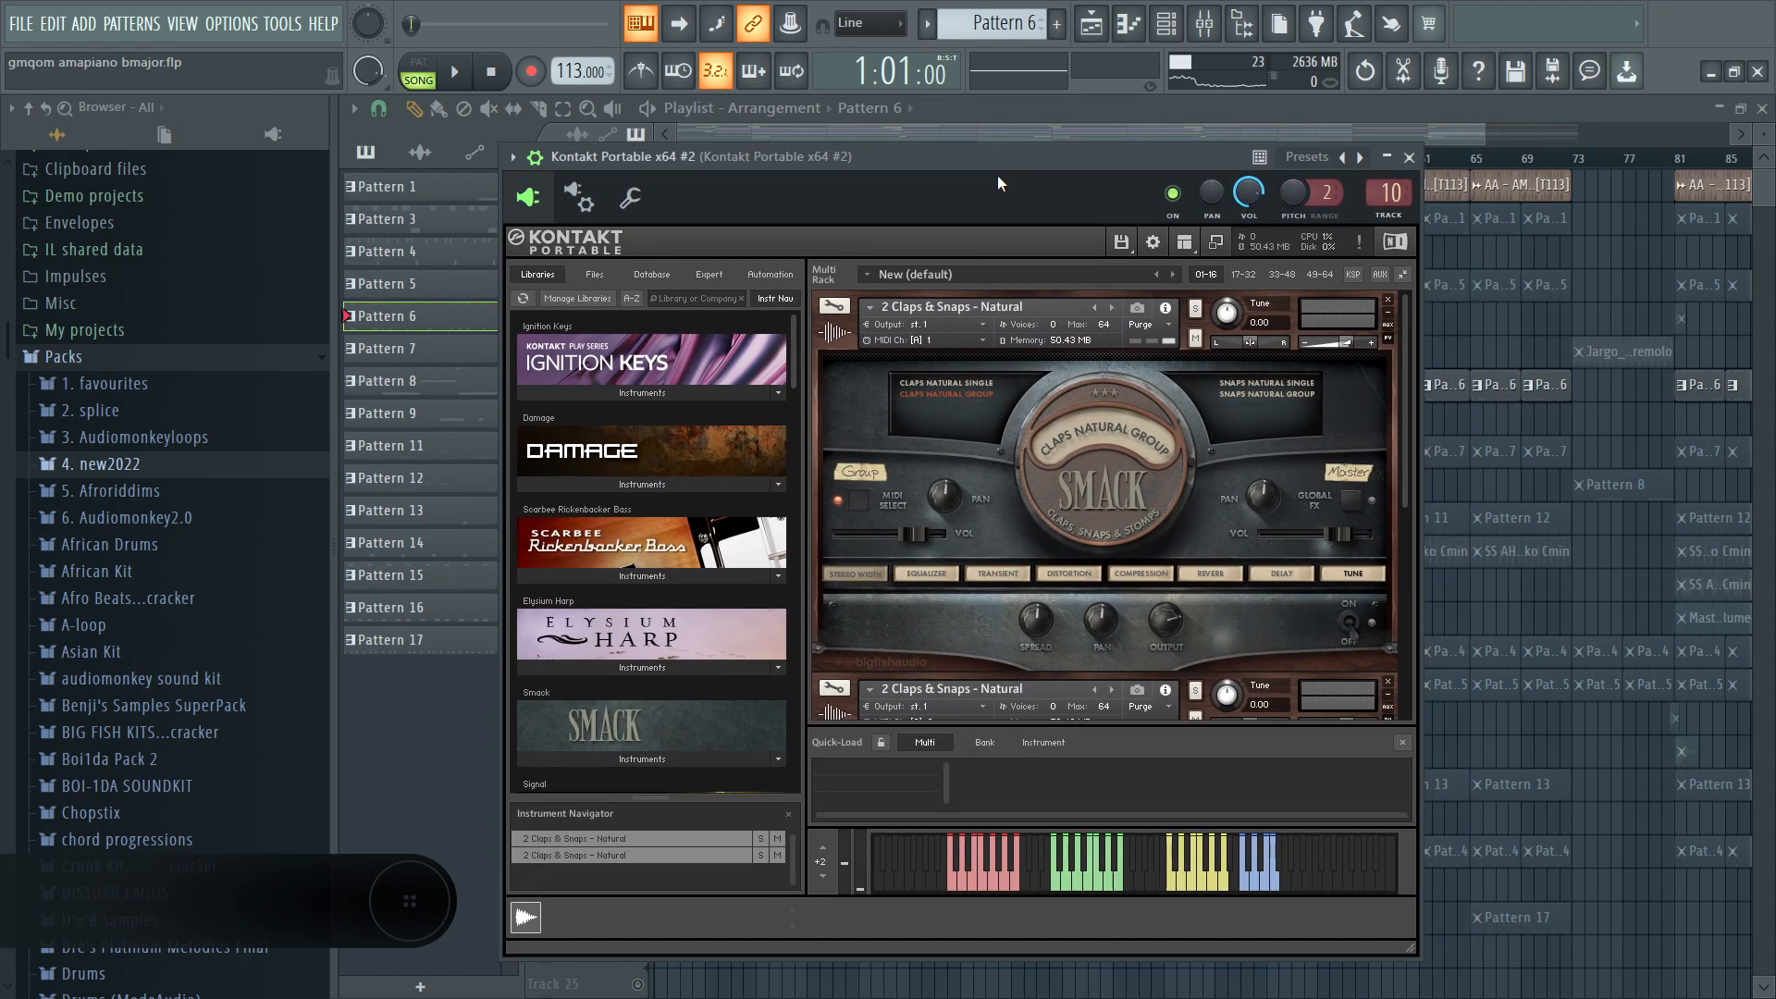
pyautogui.click(986, 884)
pyautogui.click(1004, 884)
pyautogui.click(1085, 884)
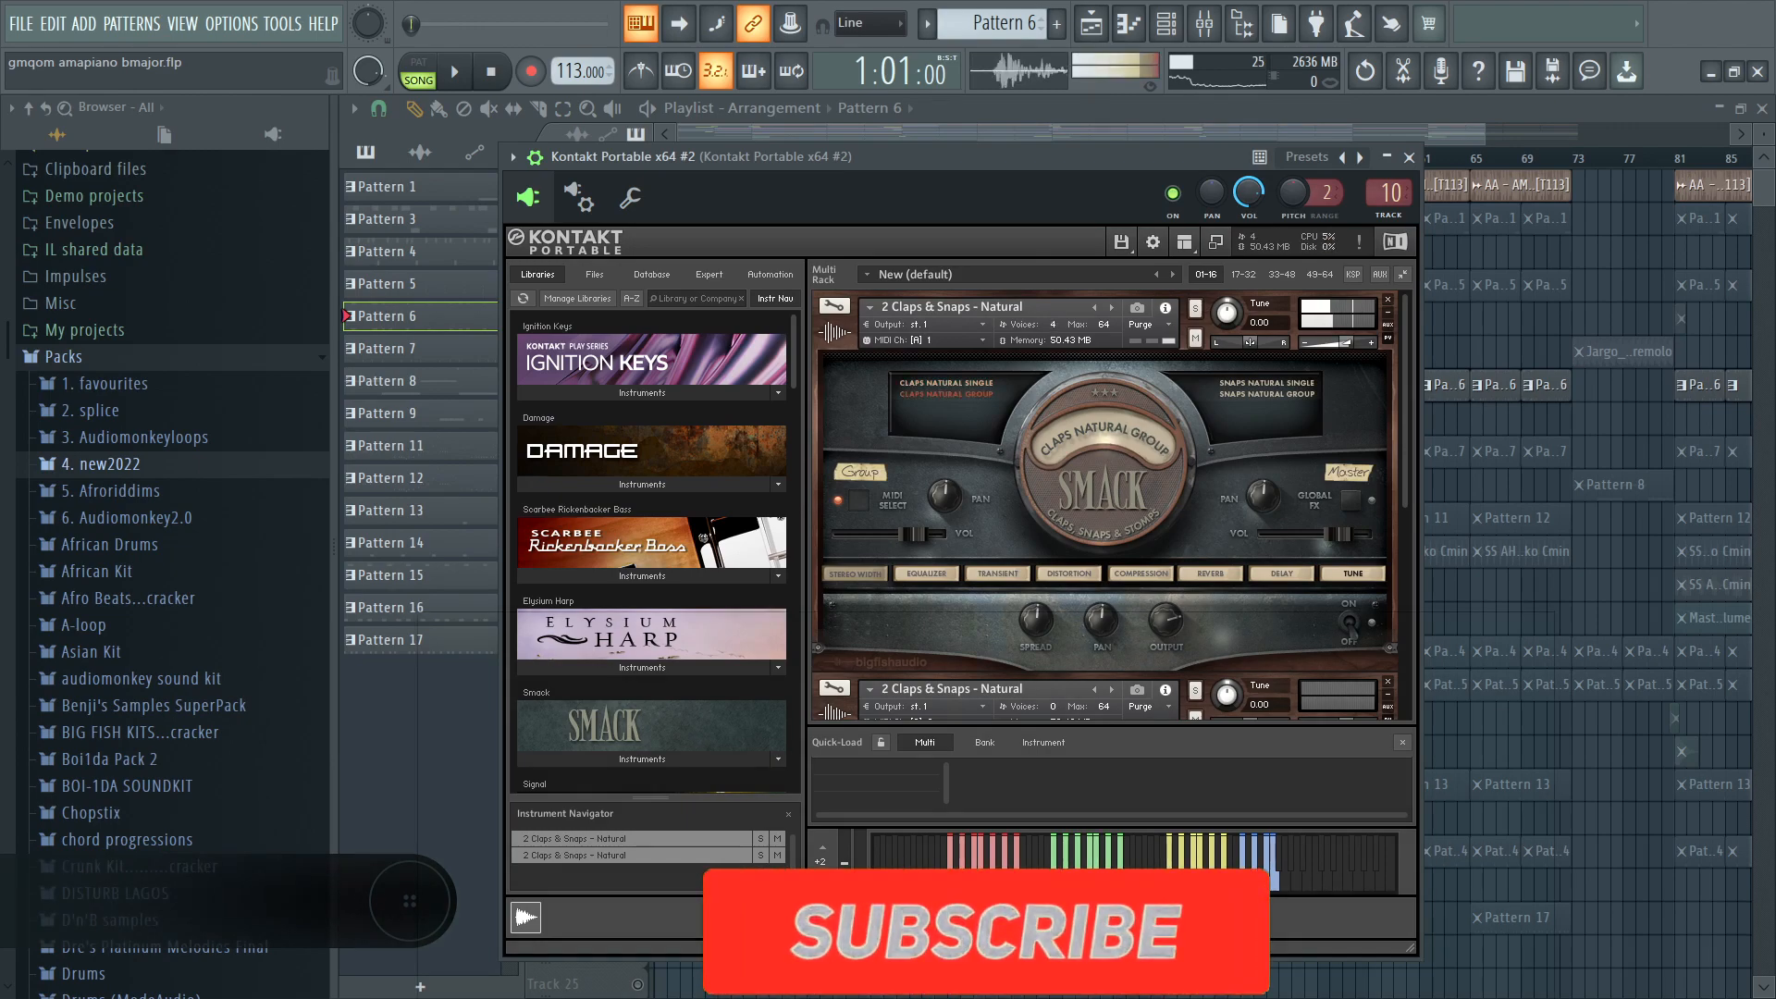
pyautogui.click(1194, 884)
pyautogui.click(1176, 884)
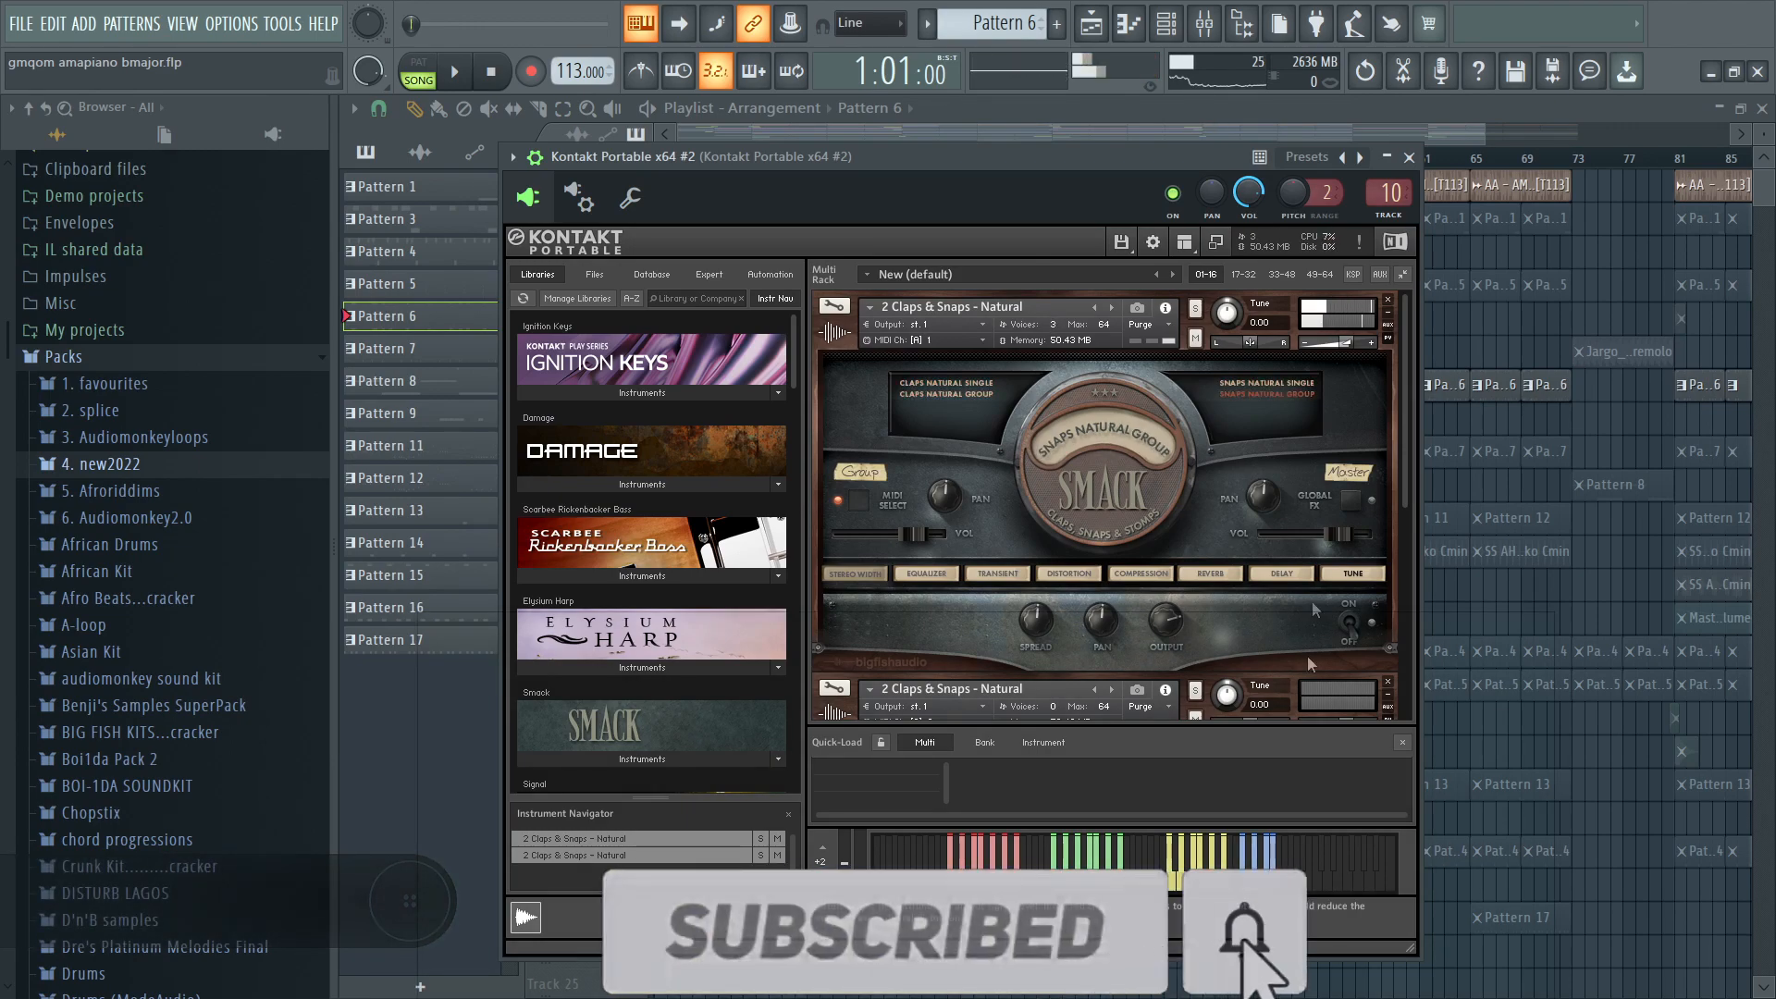
pyautogui.click(1409, 158)
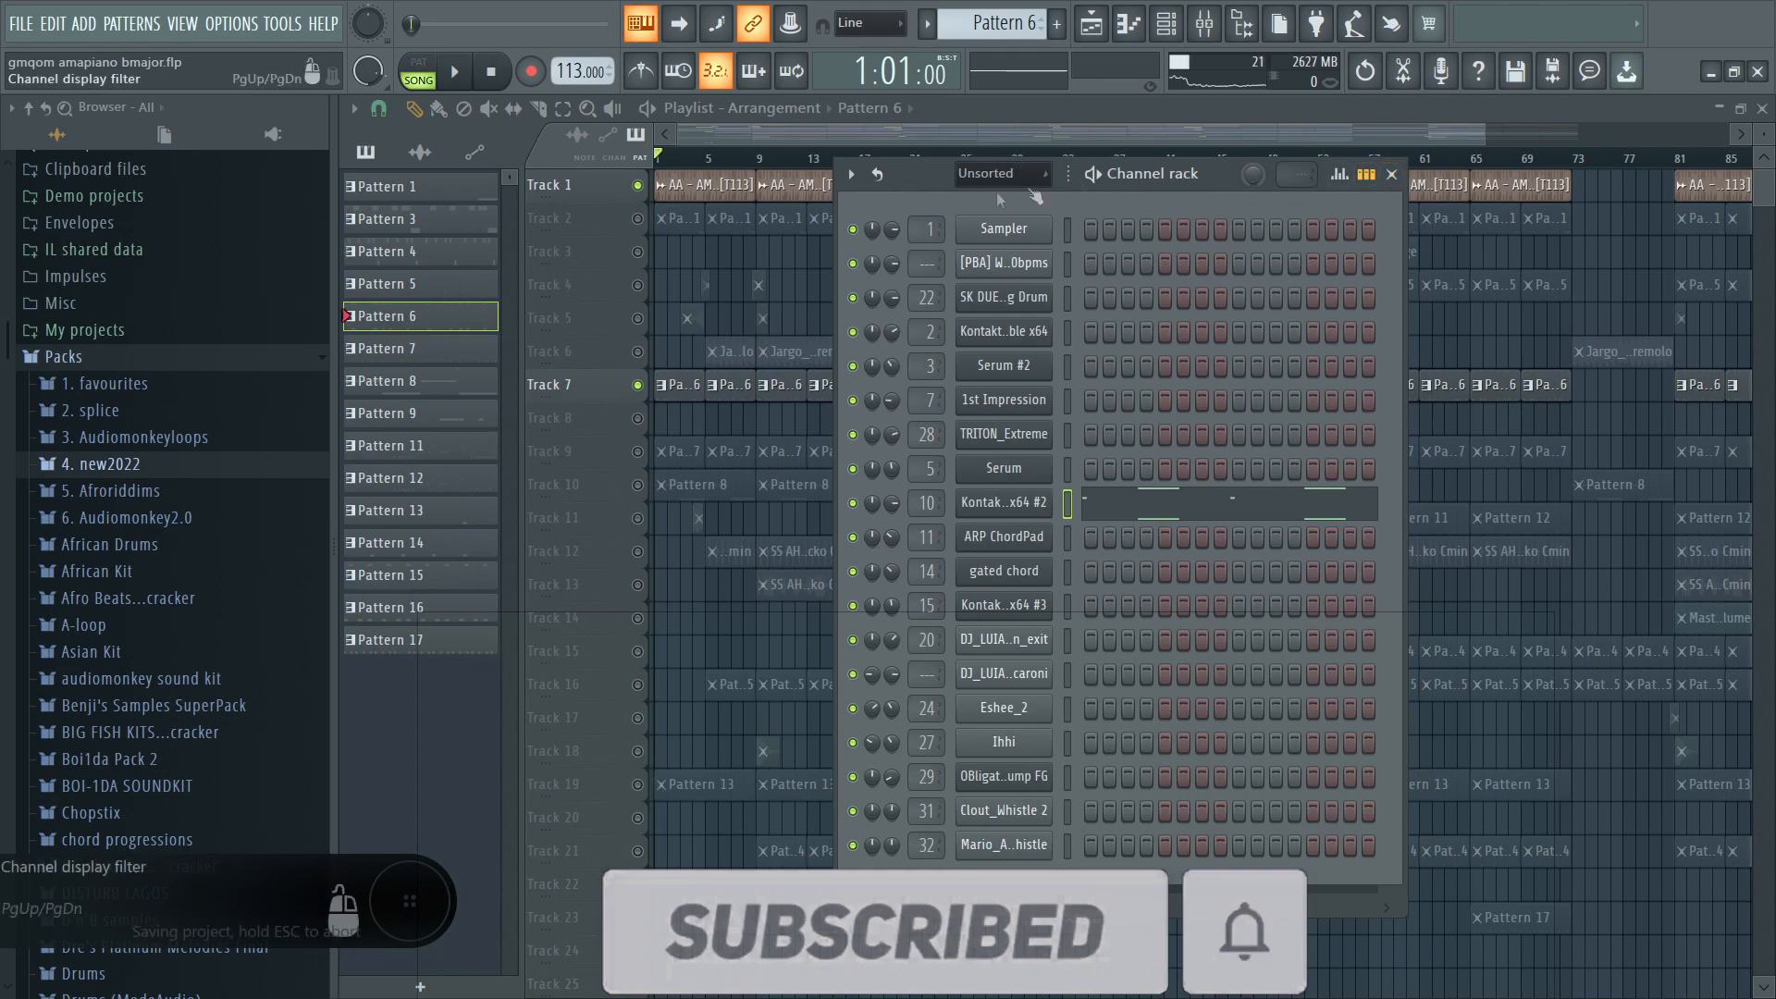
# Play Pattern 6 on its own in pattern mode while viewing its clap and snap notes in the piano roll.
pyautogui.press('space')
pyautogui.press('l')
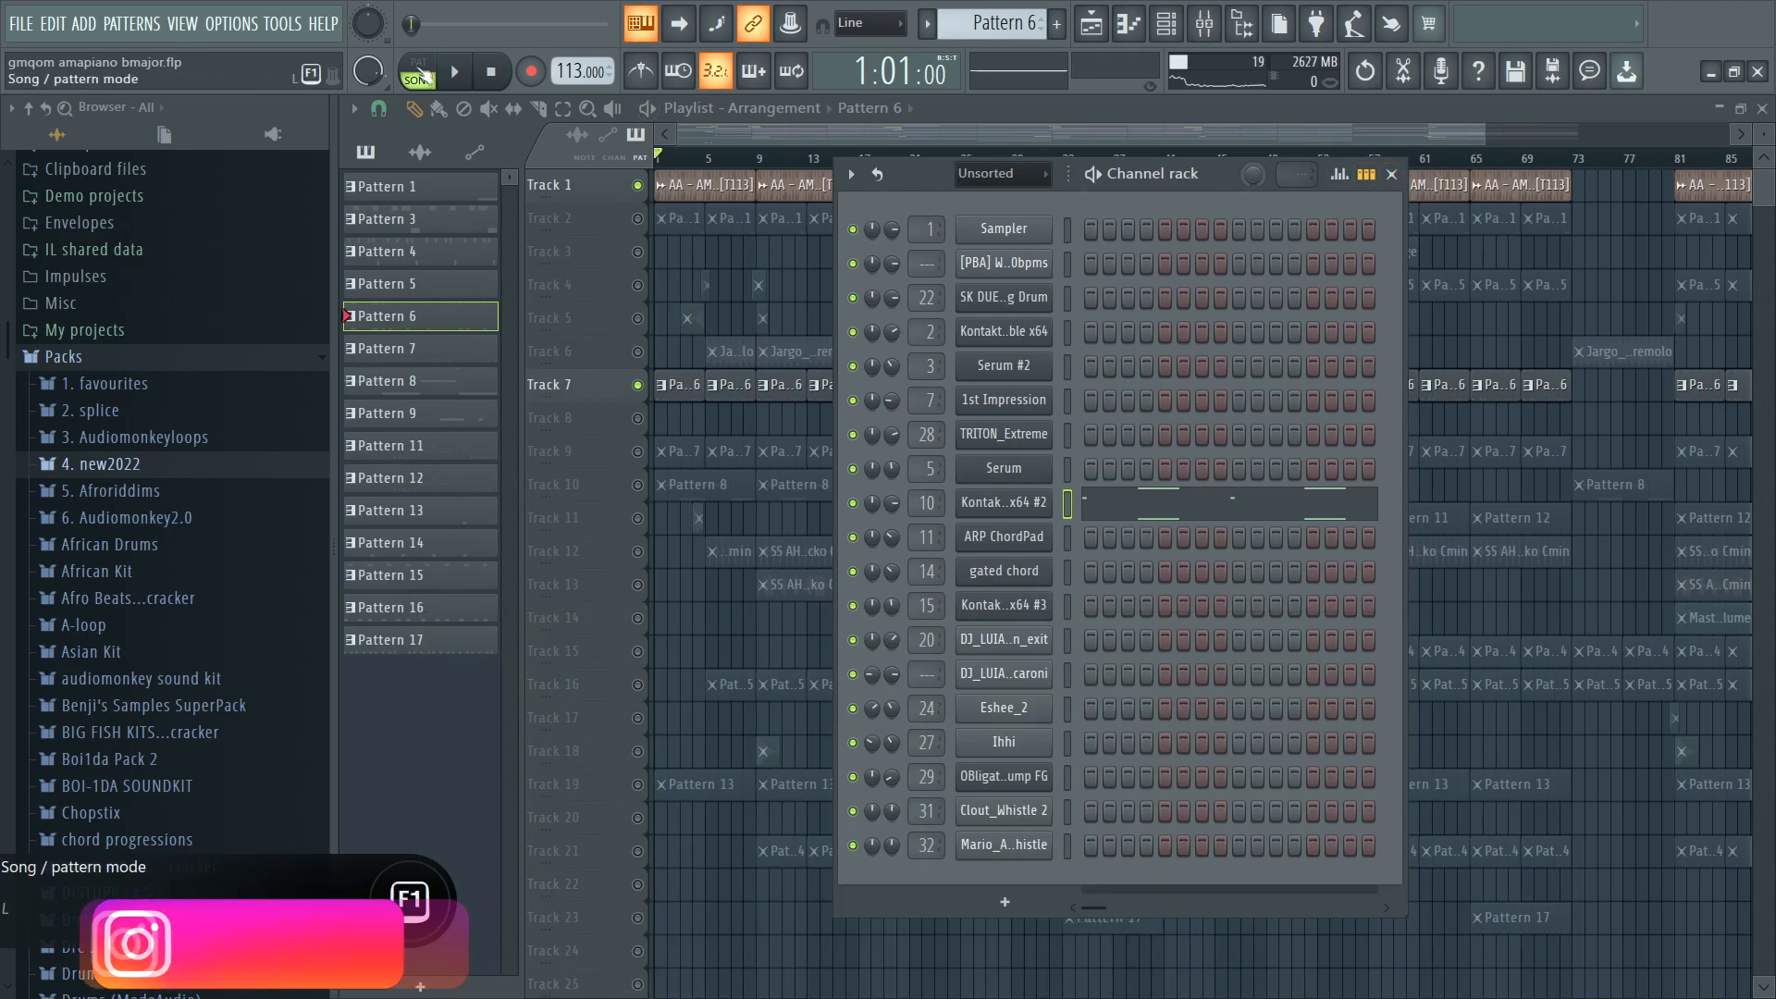
pyautogui.click(1258, 504)
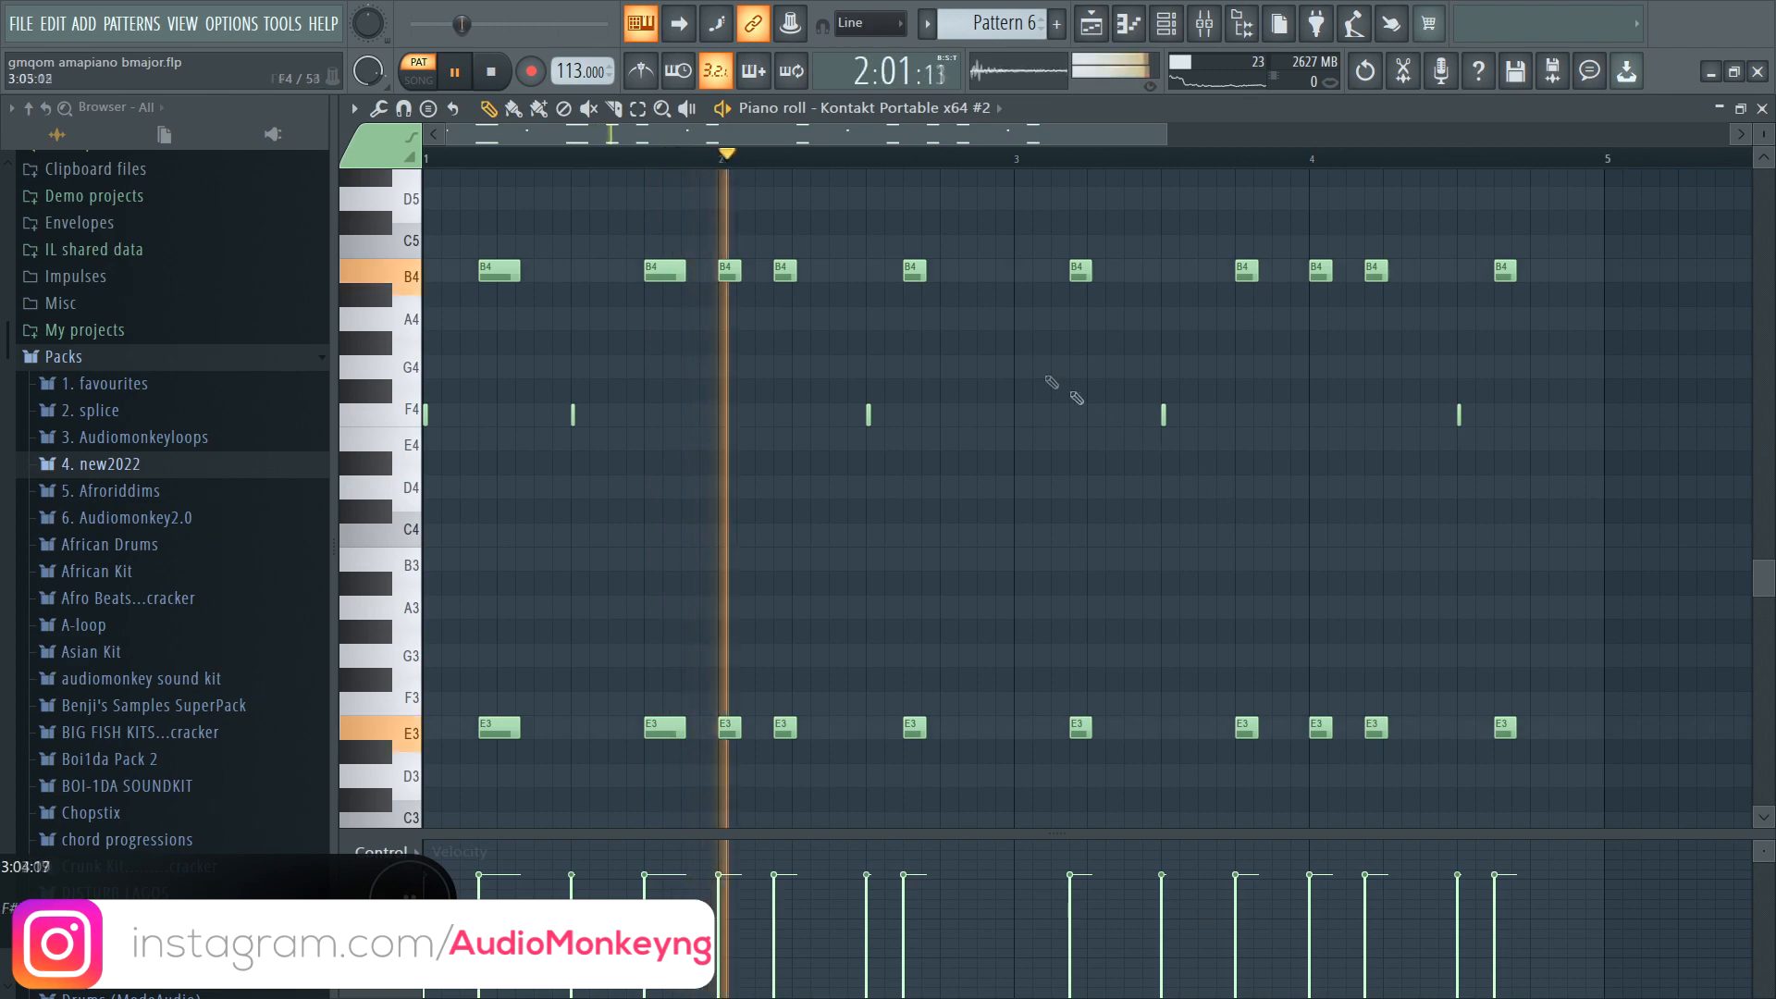
pyautogui.click(664, 110)
pyautogui.click(907, 230)
pyautogui.rightClick(908, 230)
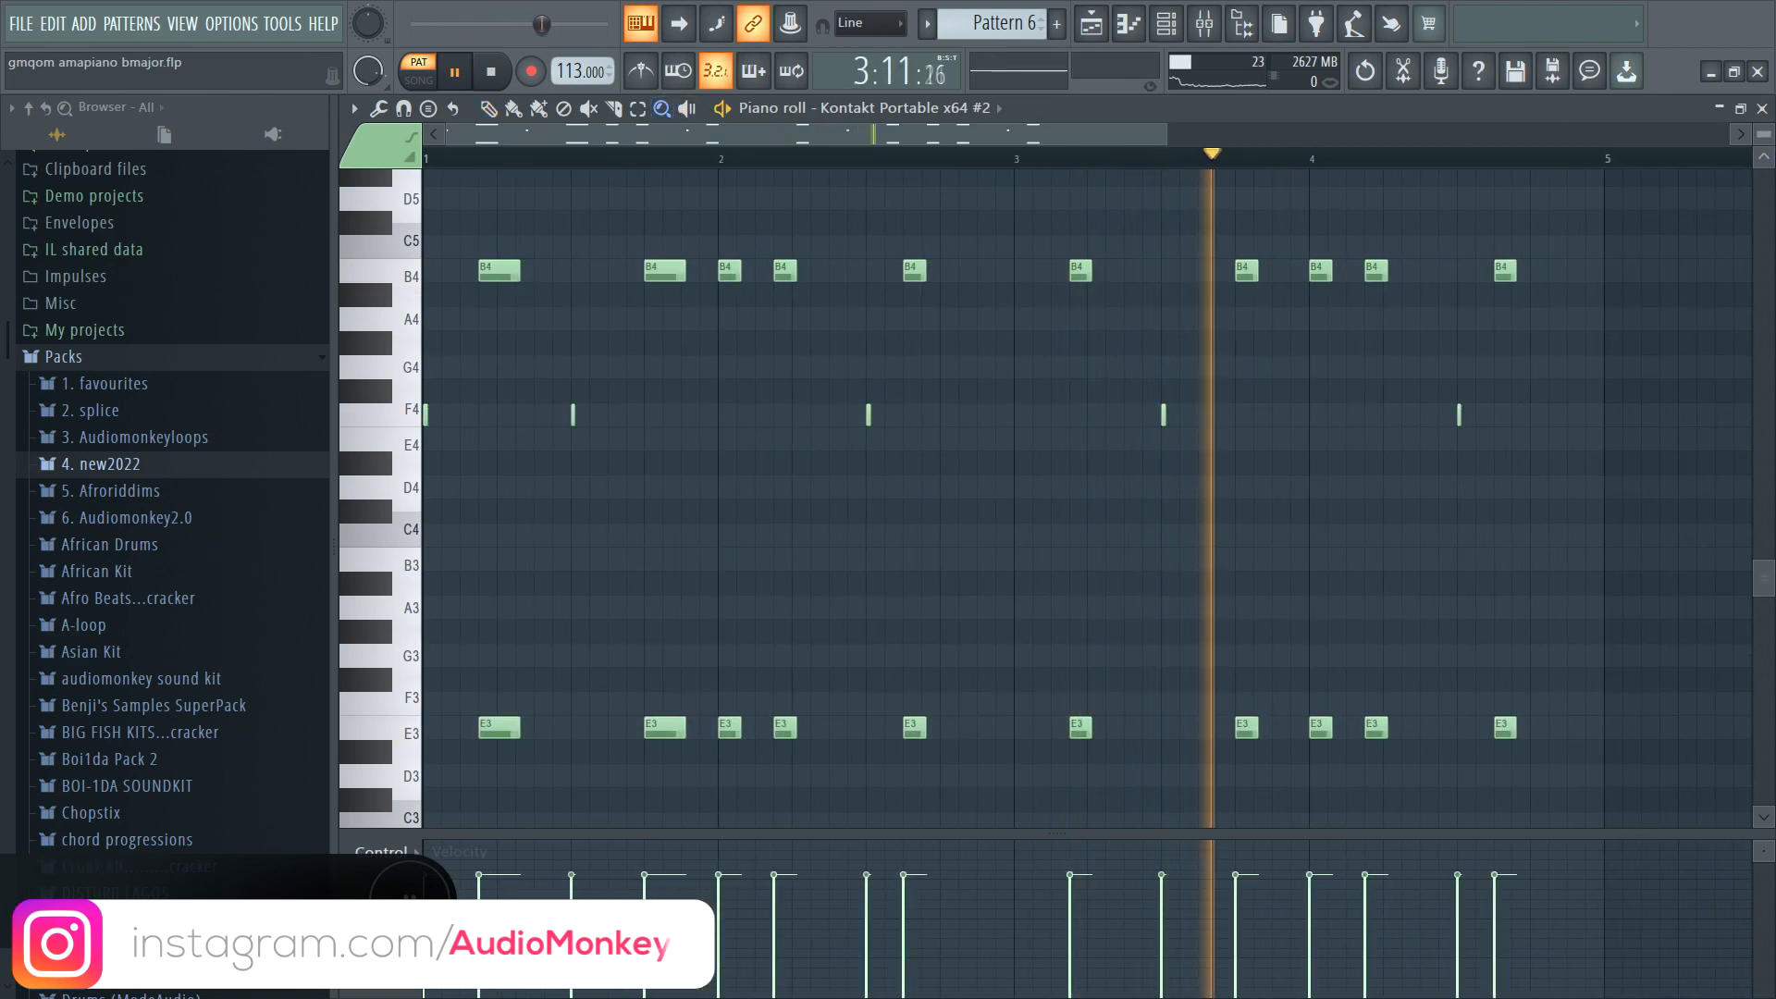
pyautogui.click(1763, 110)
pyautogui.press('space')
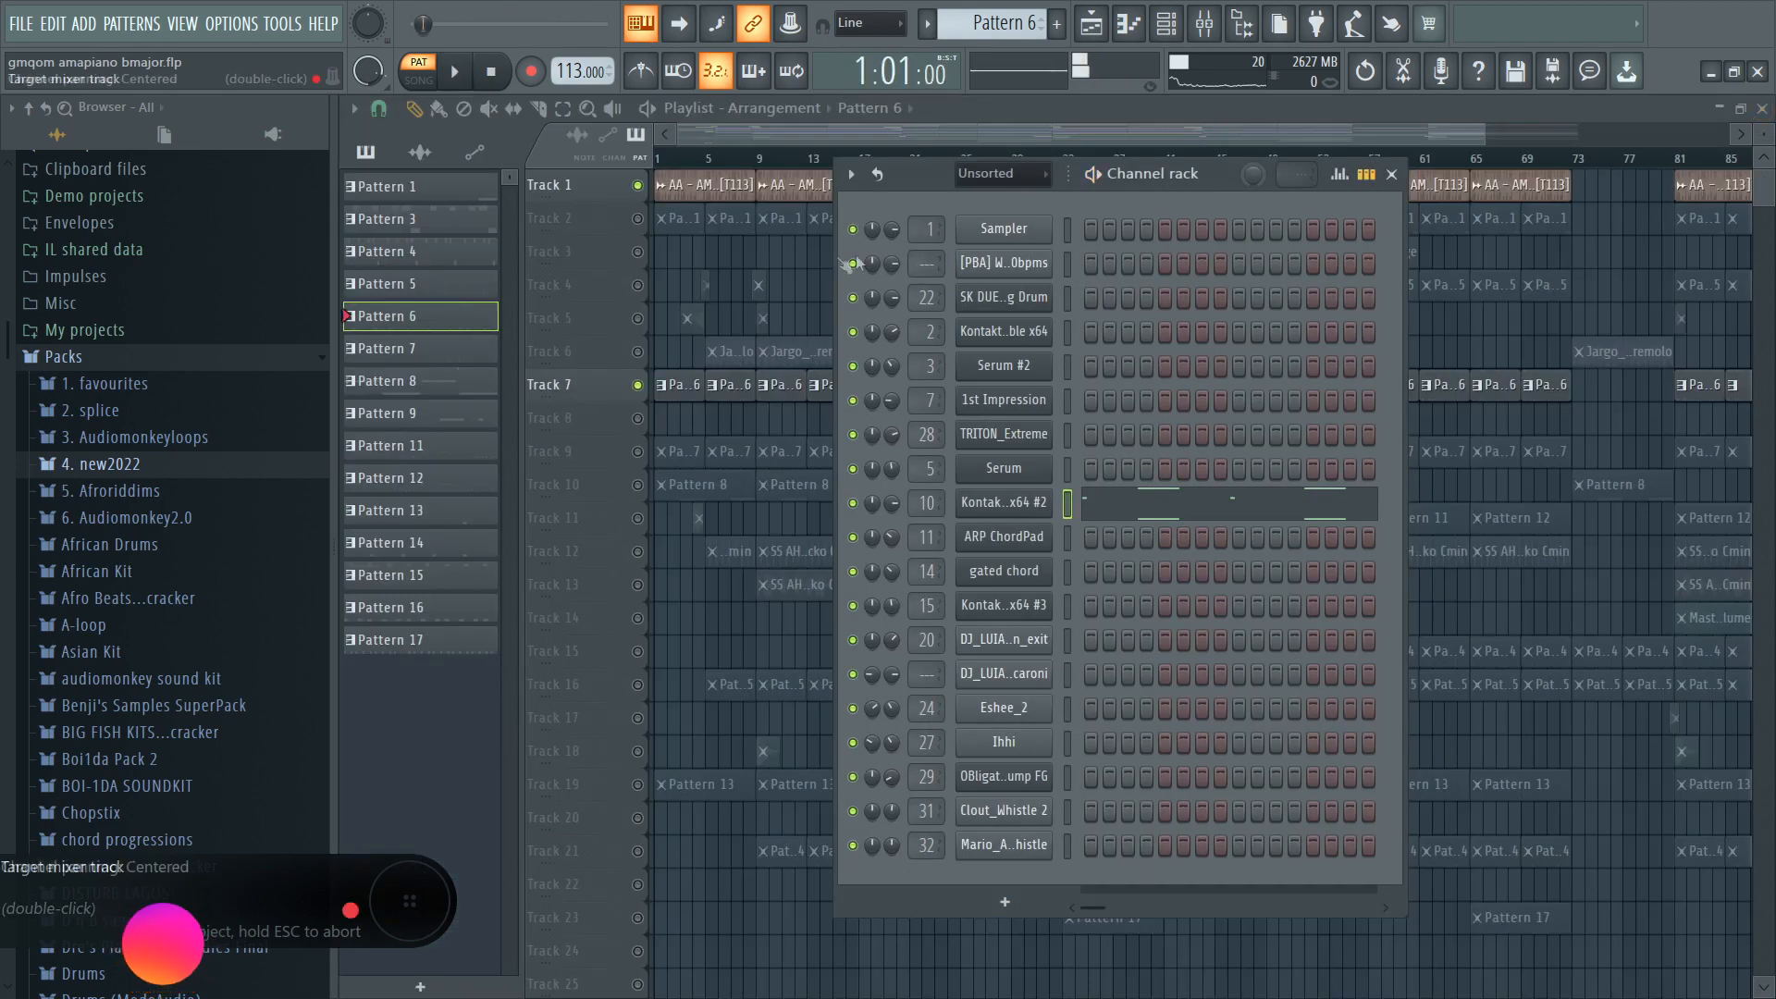
# Hide the channel rack, return to song mode and listen to Tracks 1 and 7 together from the start.
pyautogui.press('F6')
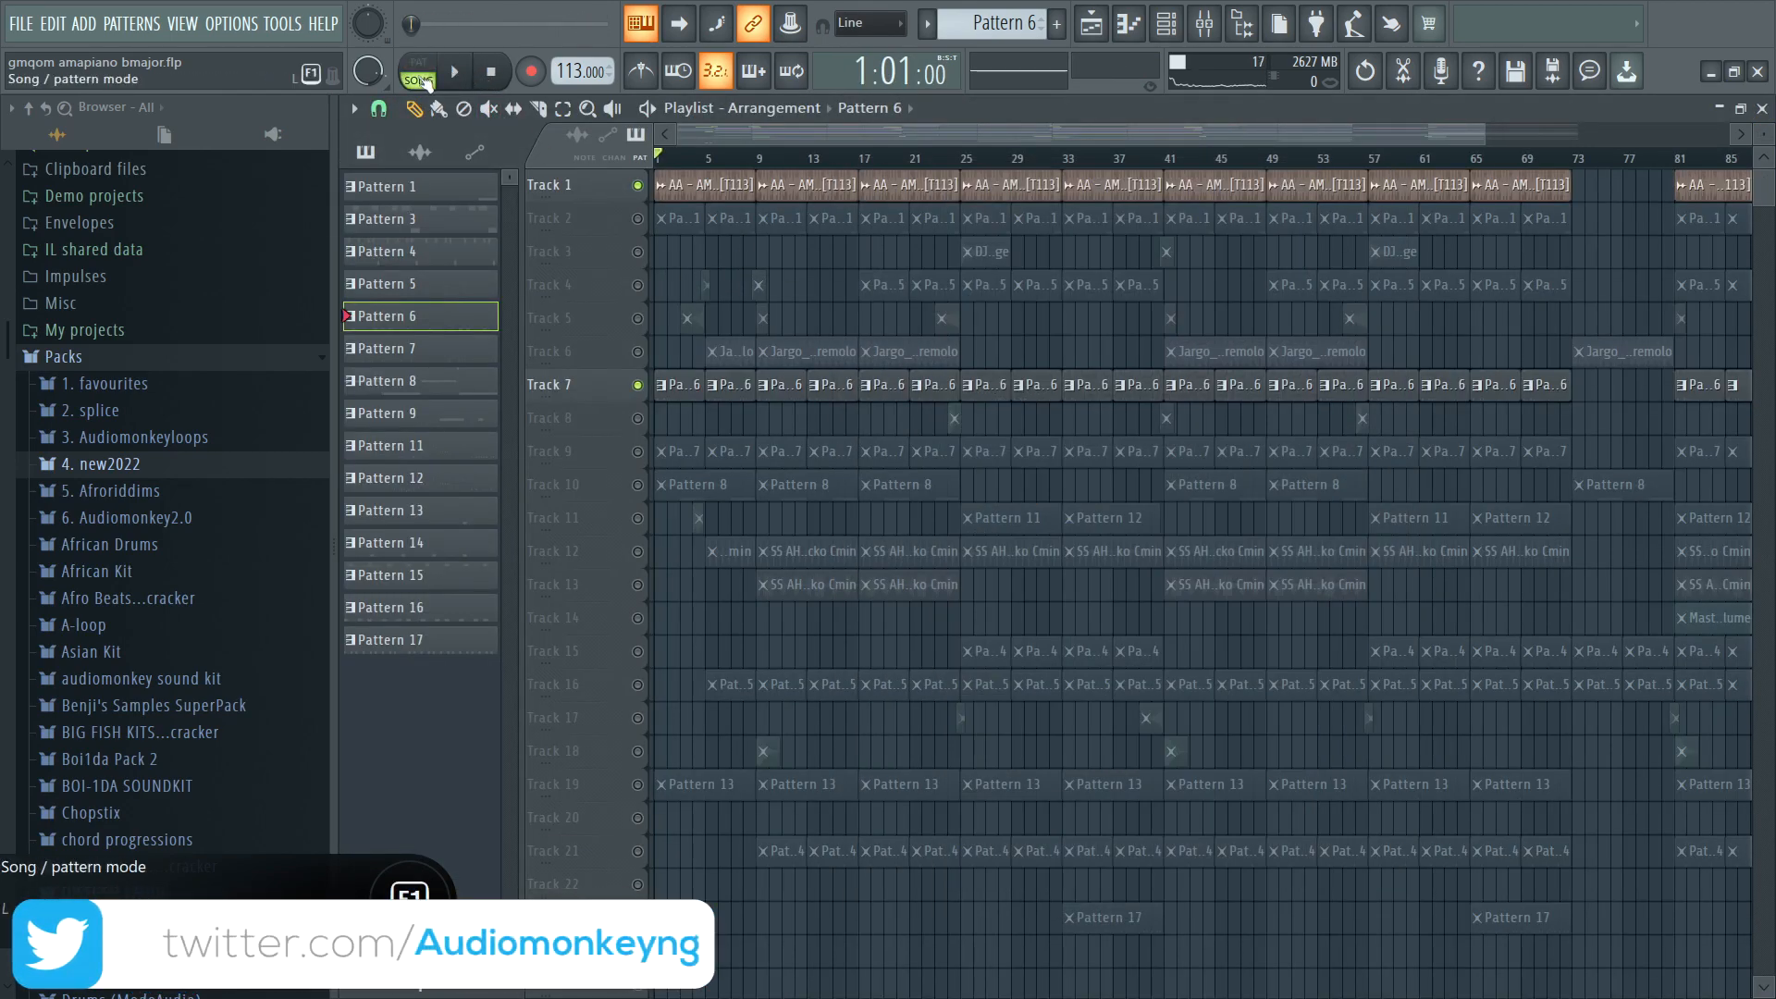
pyautogui.click(474, 90)
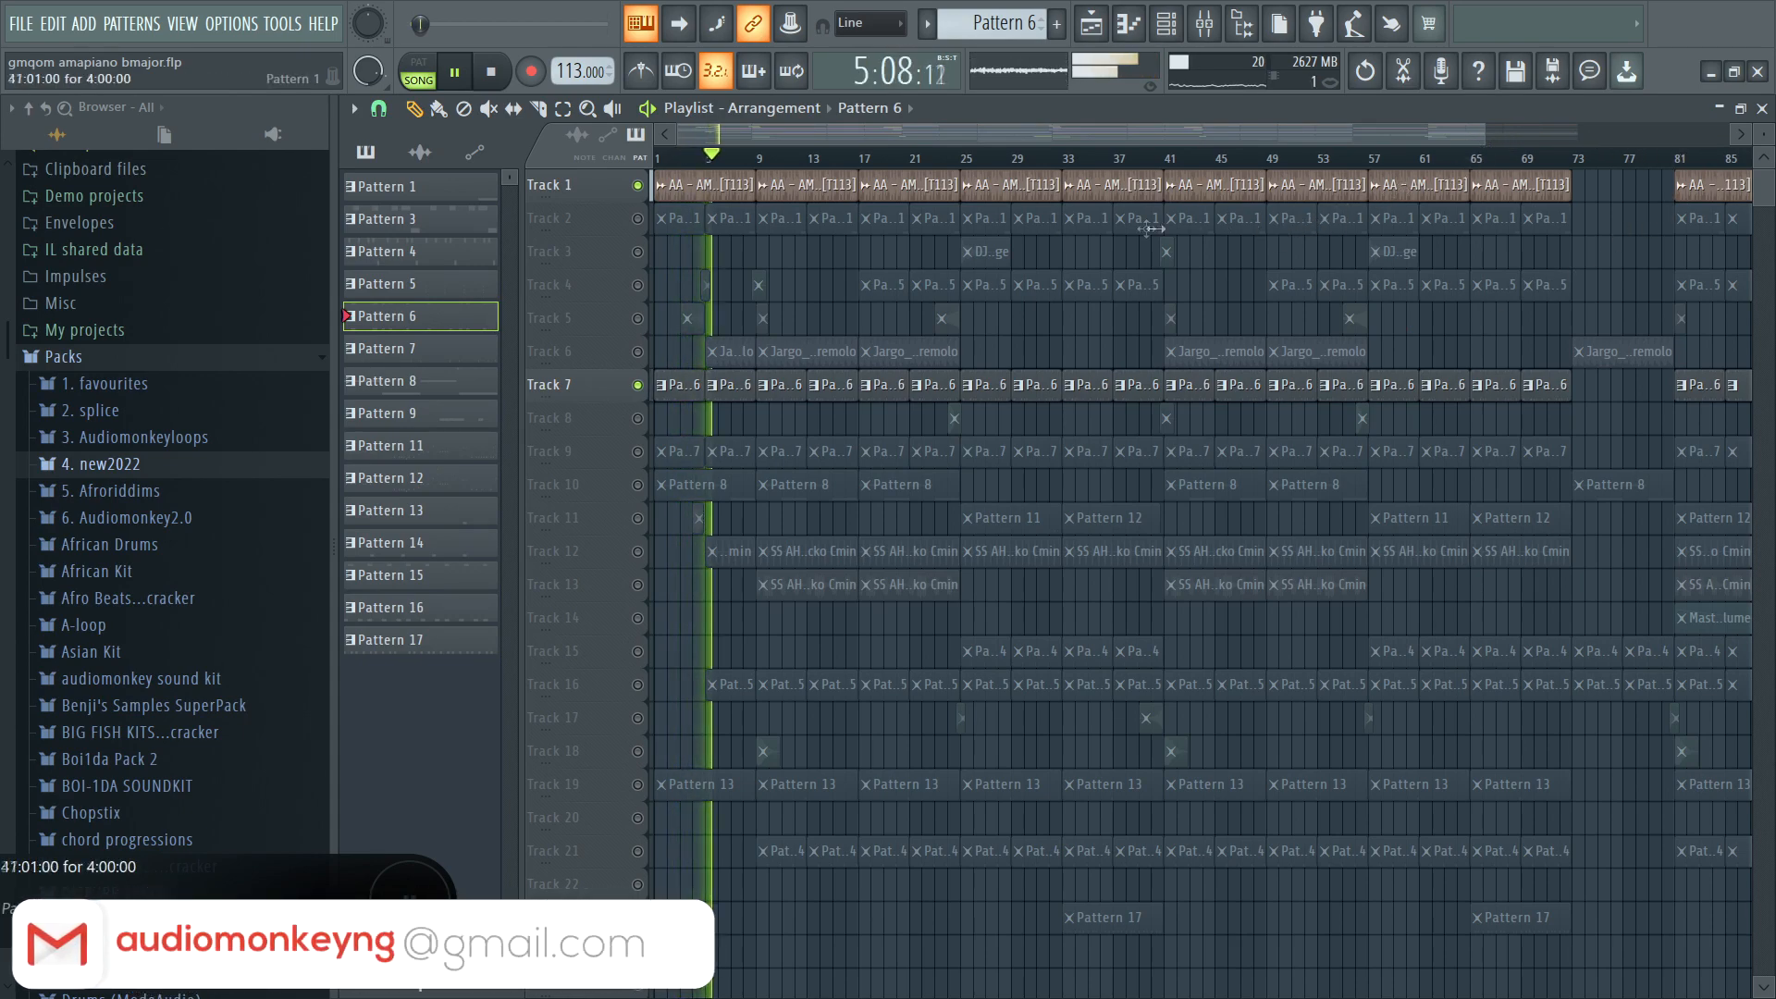
pyautogui.press('space')
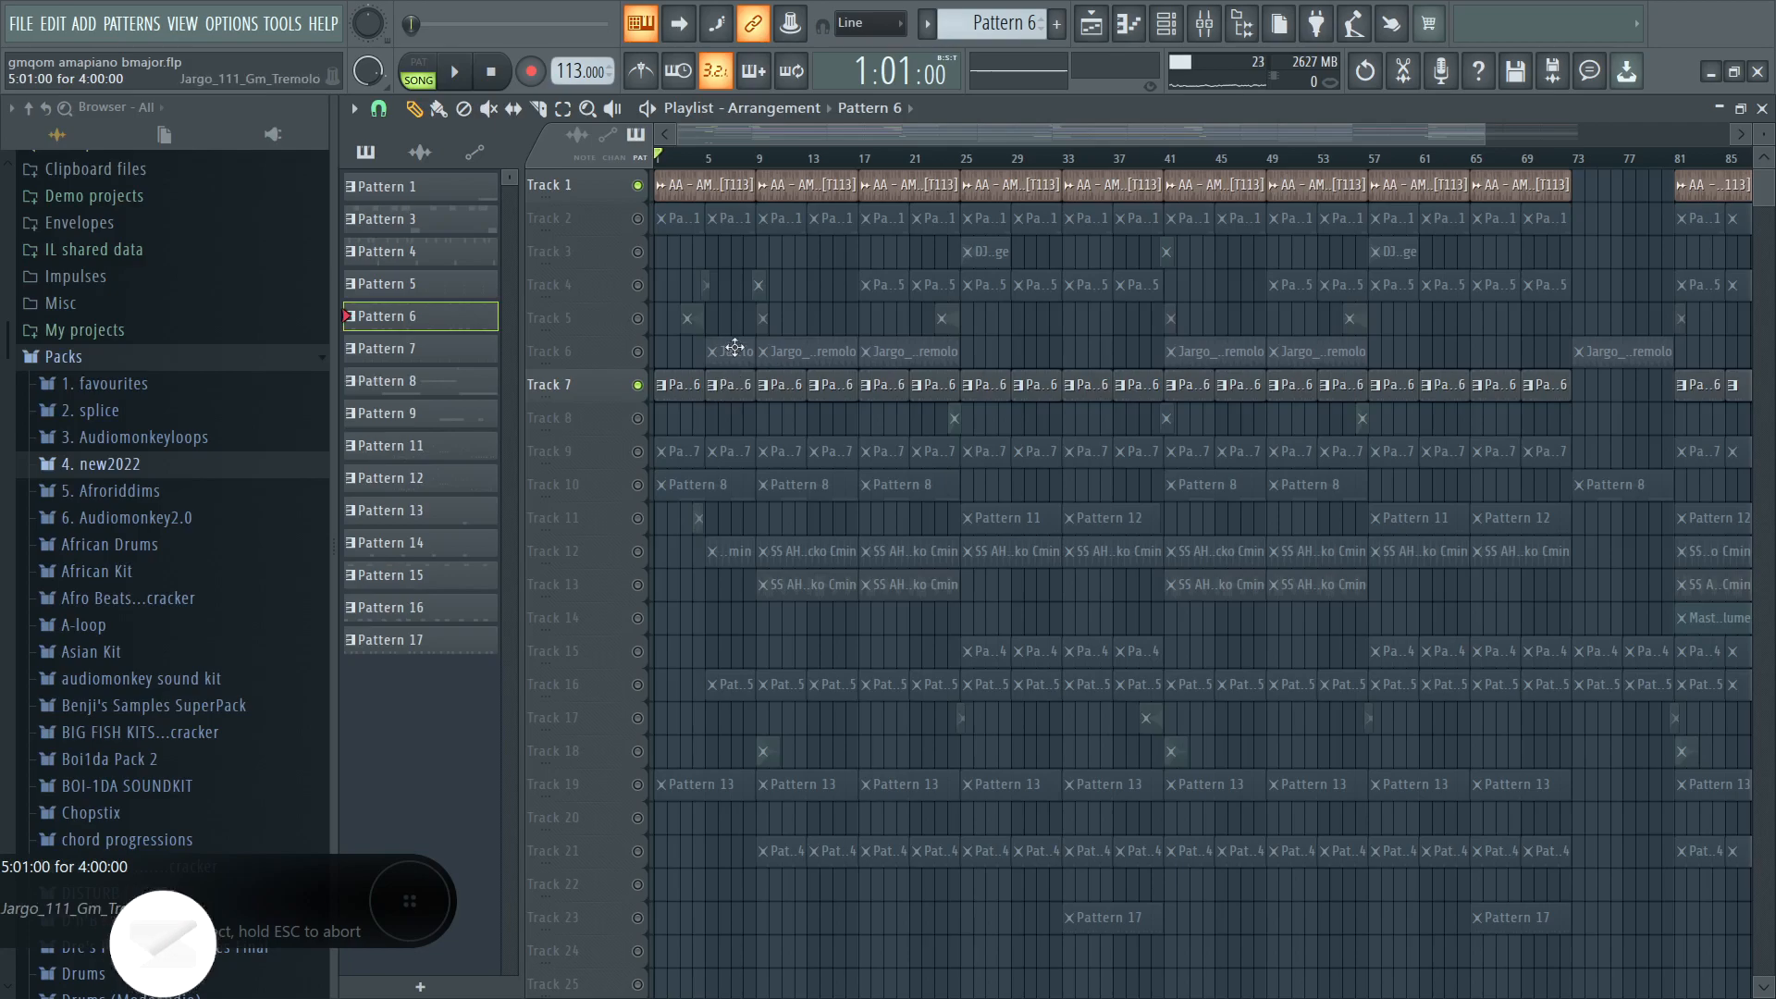
pyautogui.scroll(-3, 734, 347)
pyautogui.scroll(3, 711, 364)
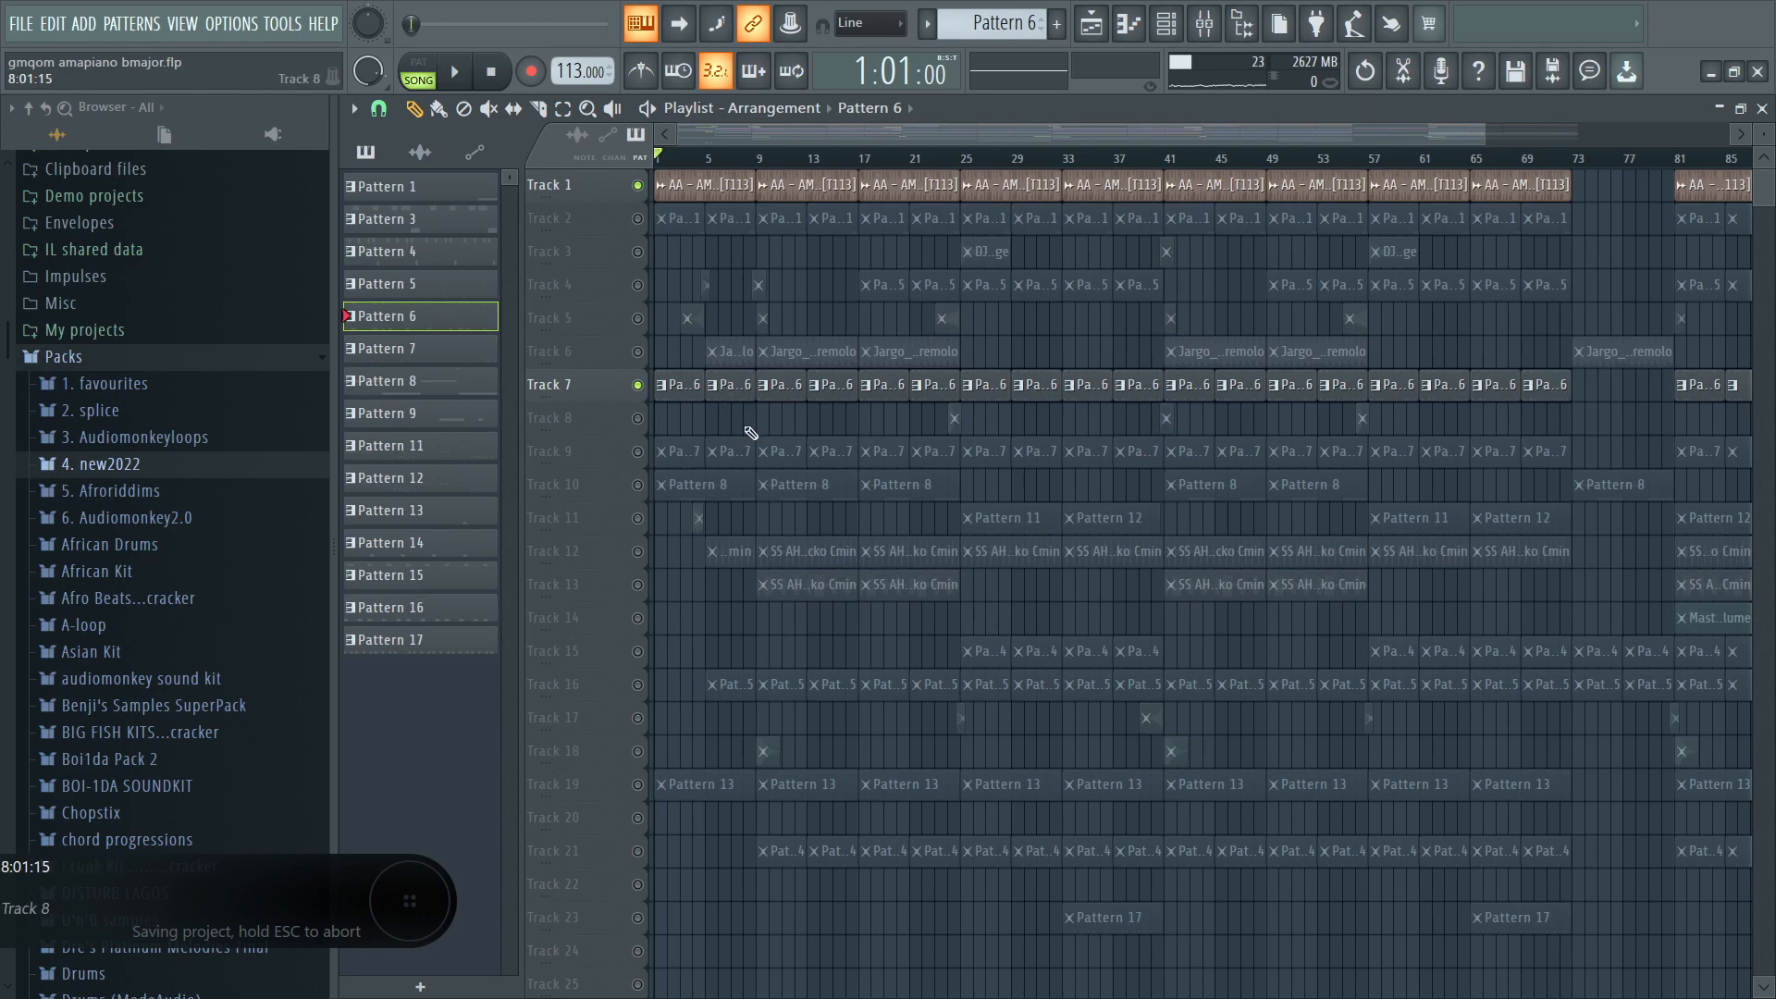
# Enable Track 10 alongside Tracks 1 and 7 and play Pattern 8 while viewing its notes in the piano roll.
pyautogui.click(654, 497)
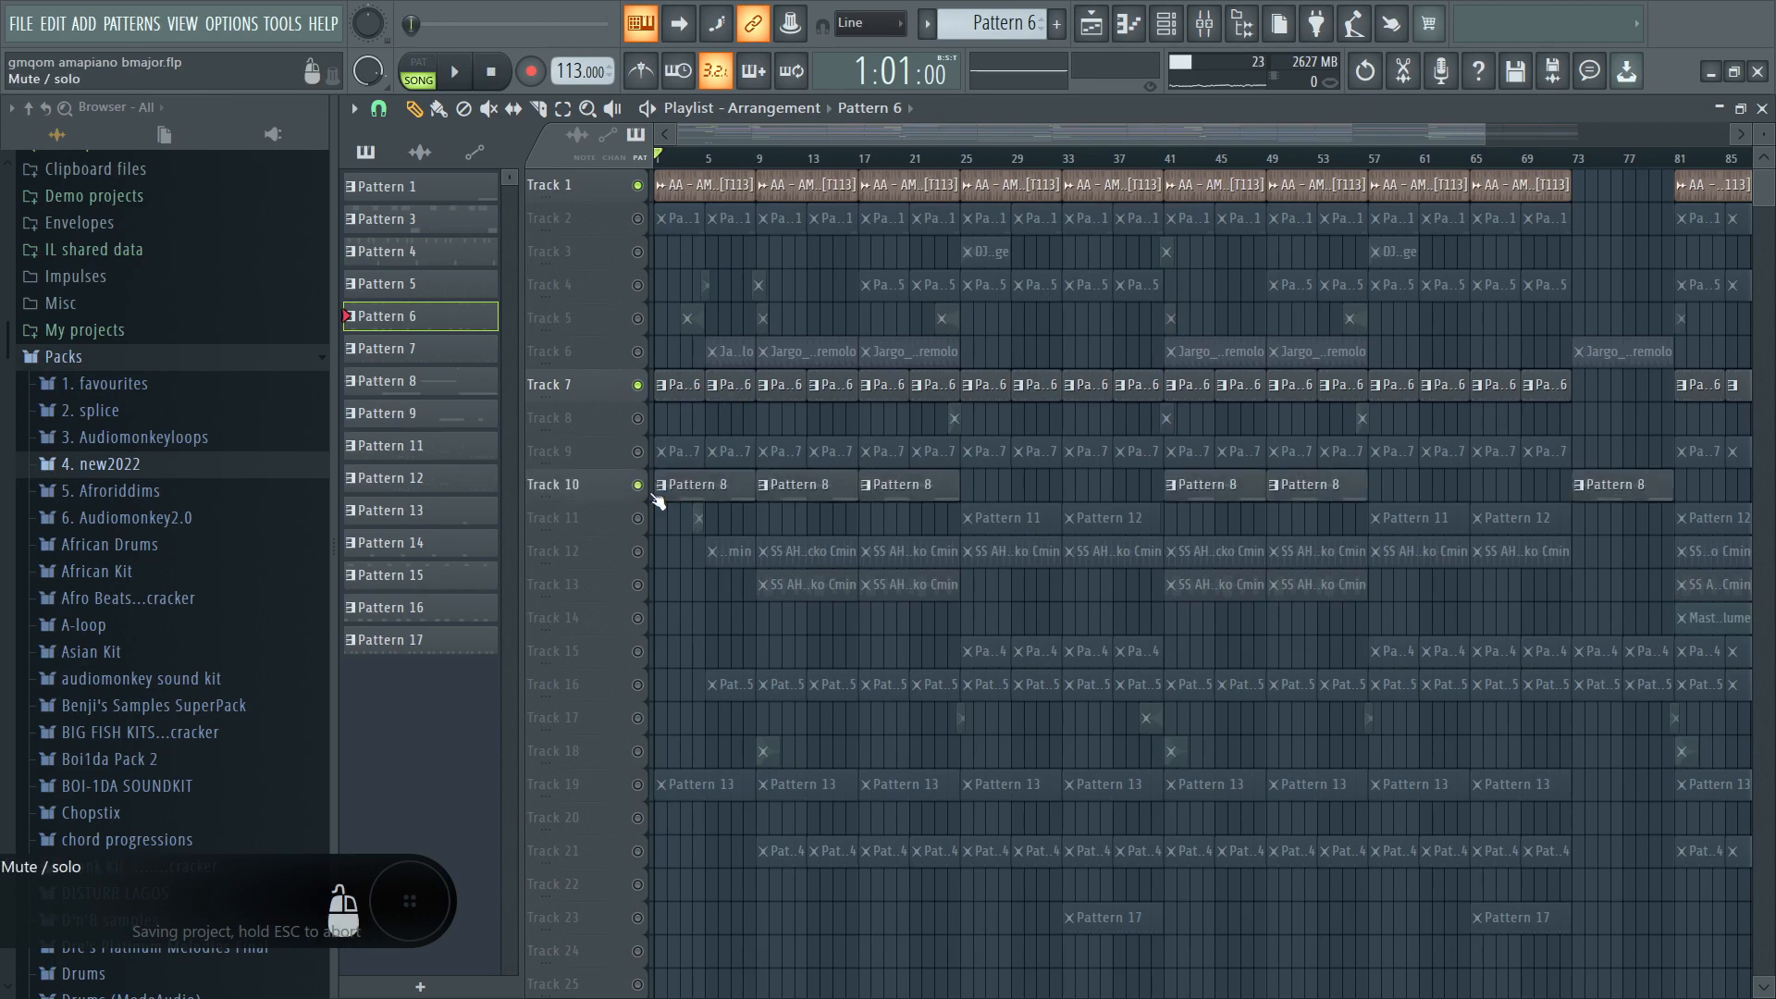
pyautogui.click(587, 109)
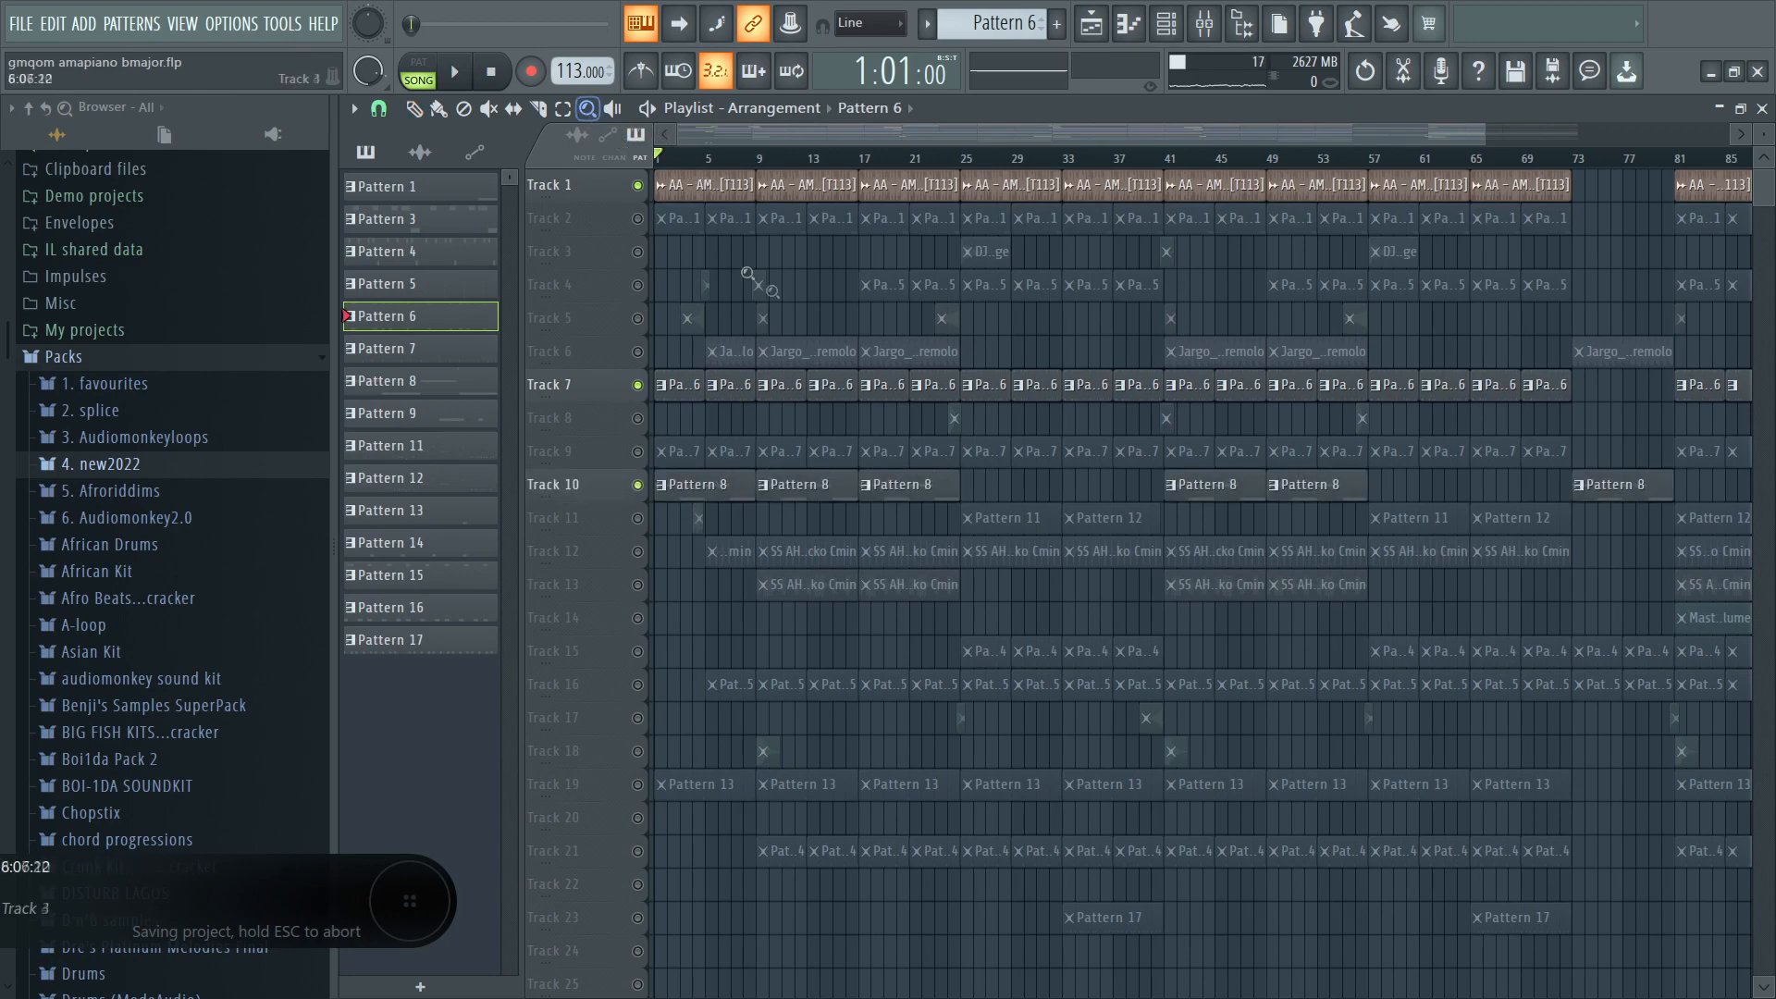
pyautogui.moveTo(655, 328); pyautogui.dragTo(1091, 952)
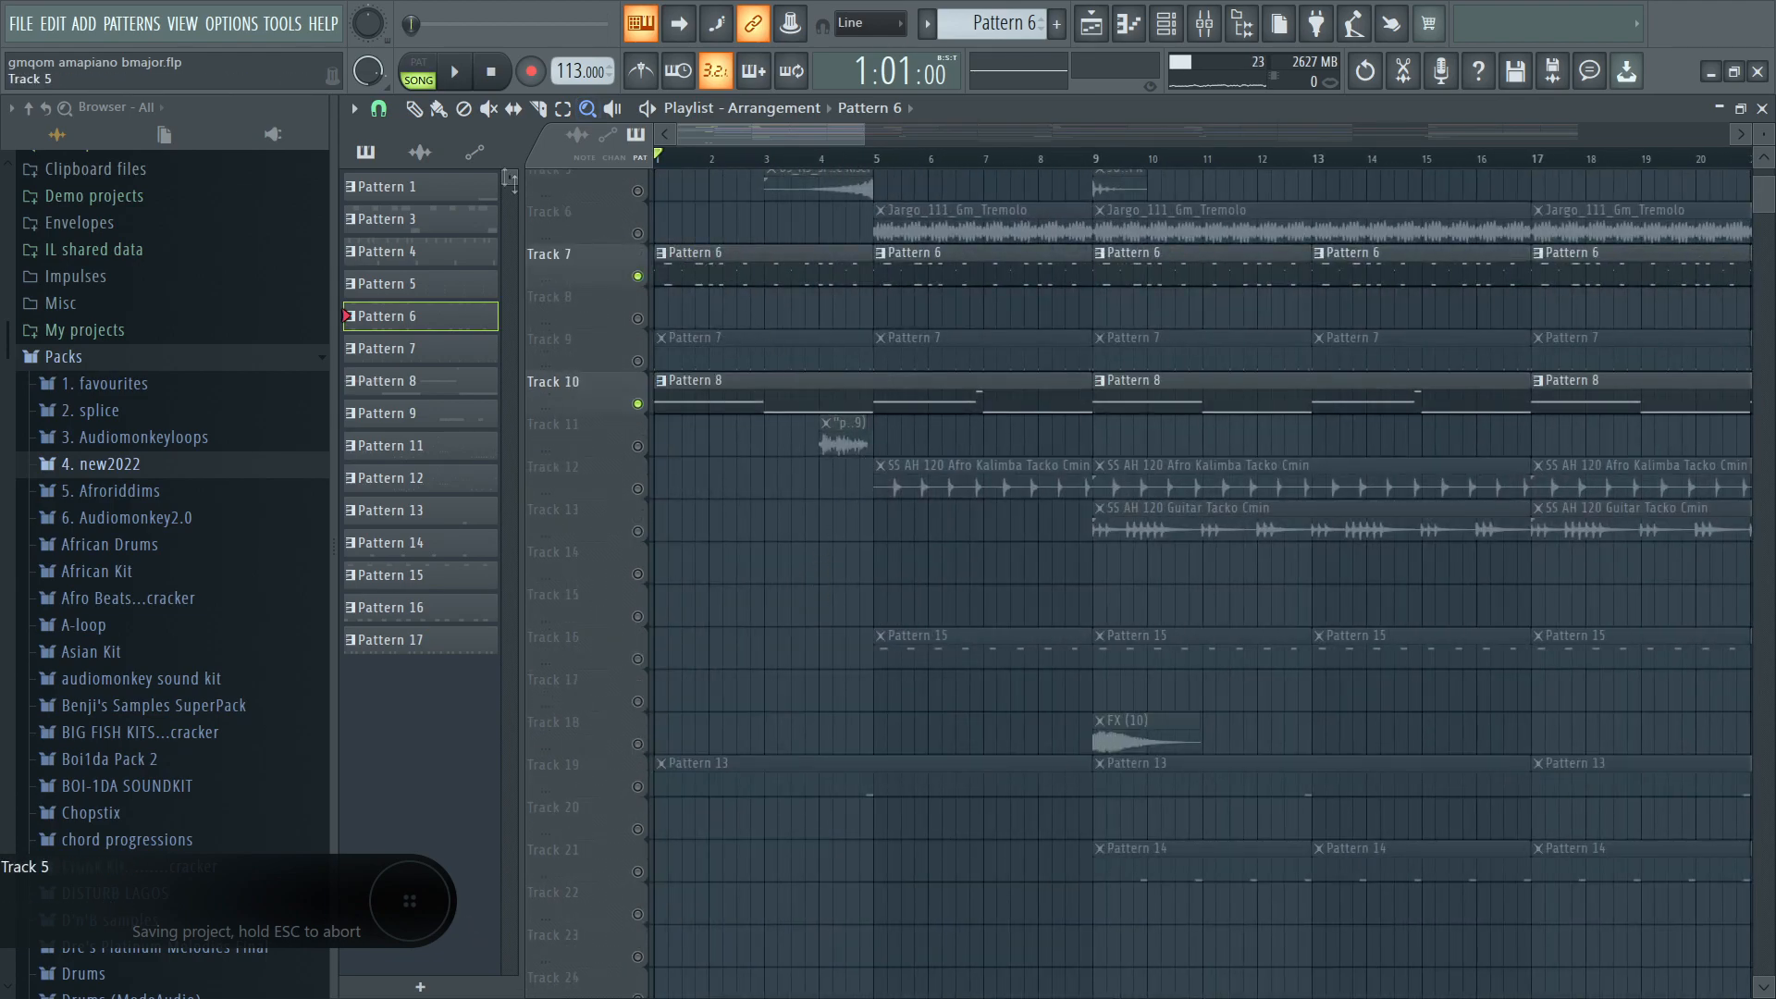
pyautogui.doubleClick(796, 405)
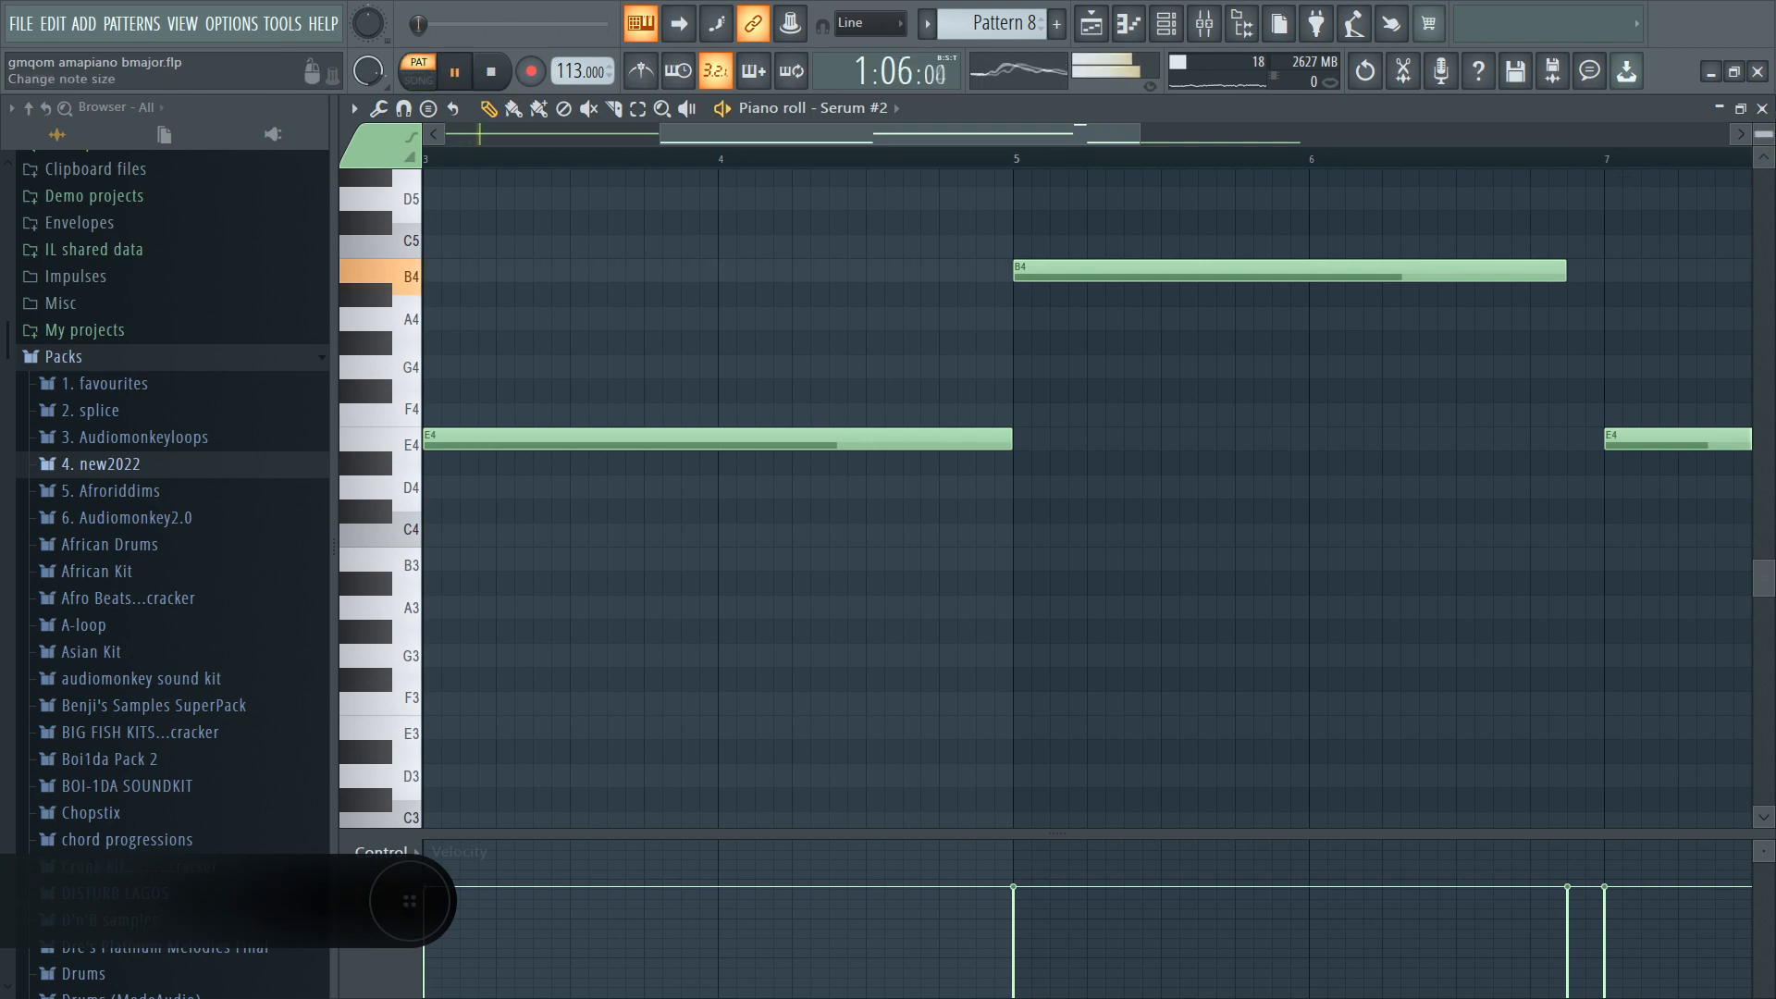
# Close the piano roll and open the Serum #2 channel to show the REESE BASS - Analog Special preset.
pyautogui.click(1763, 109)
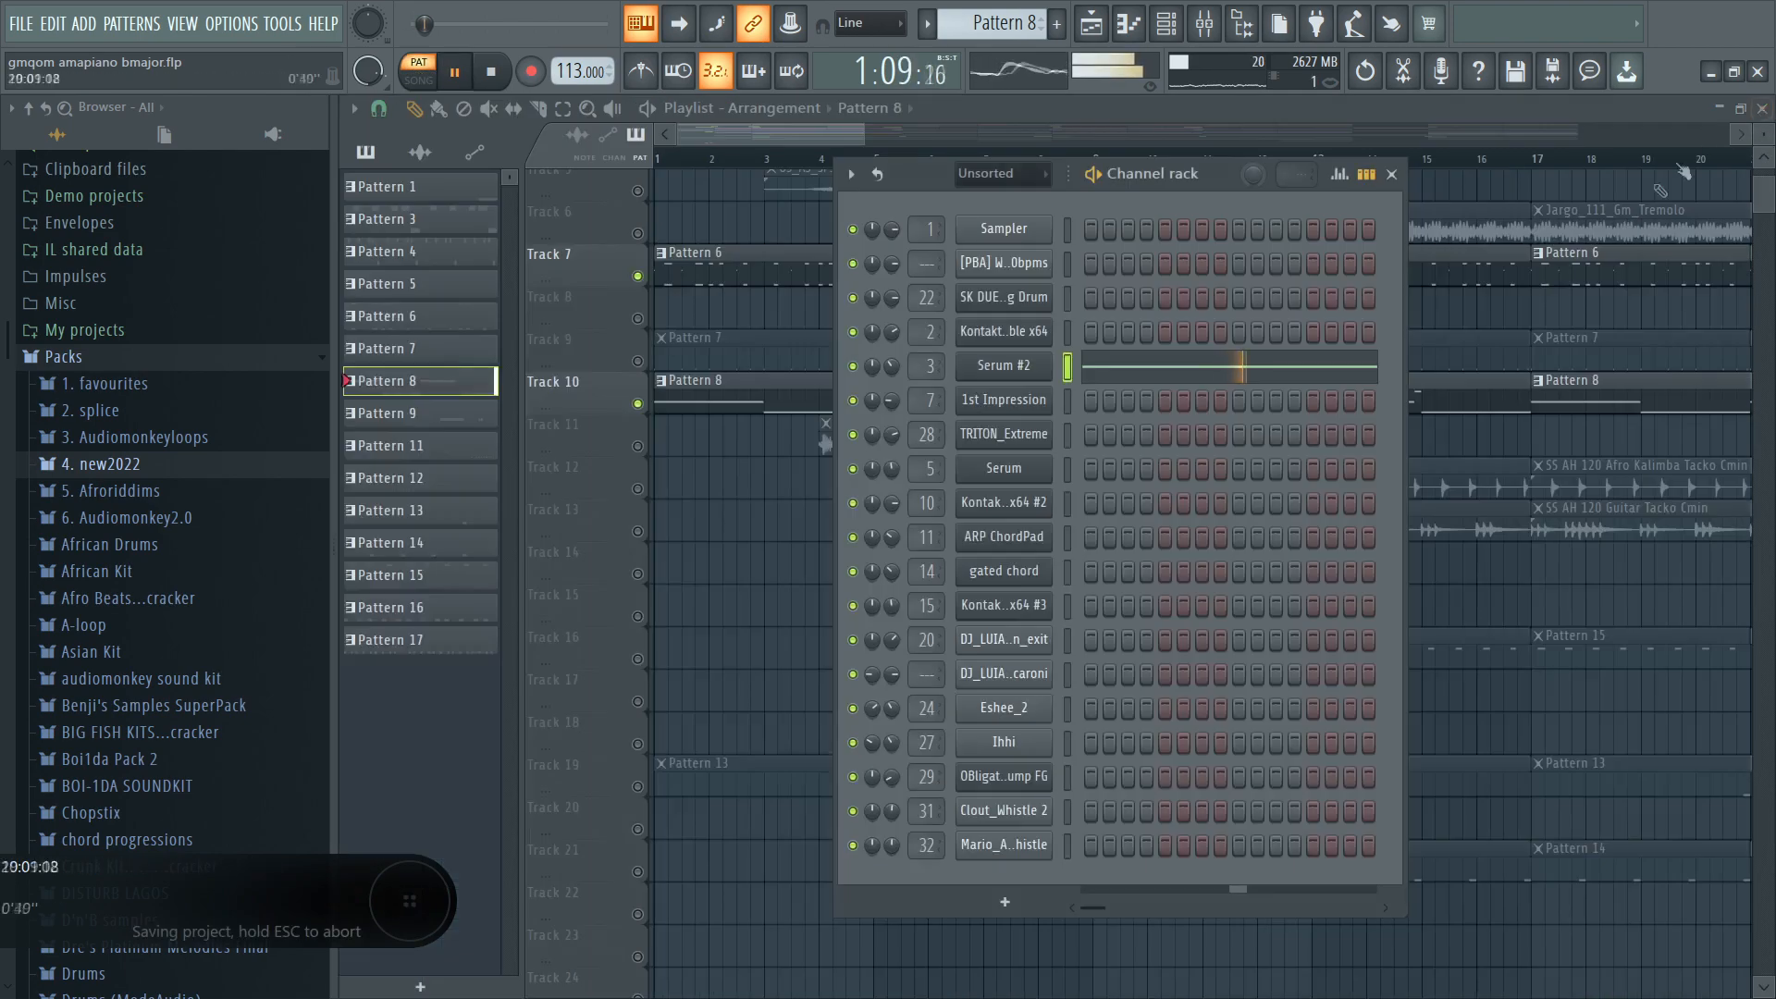
pyautogui.click(1004, 366)
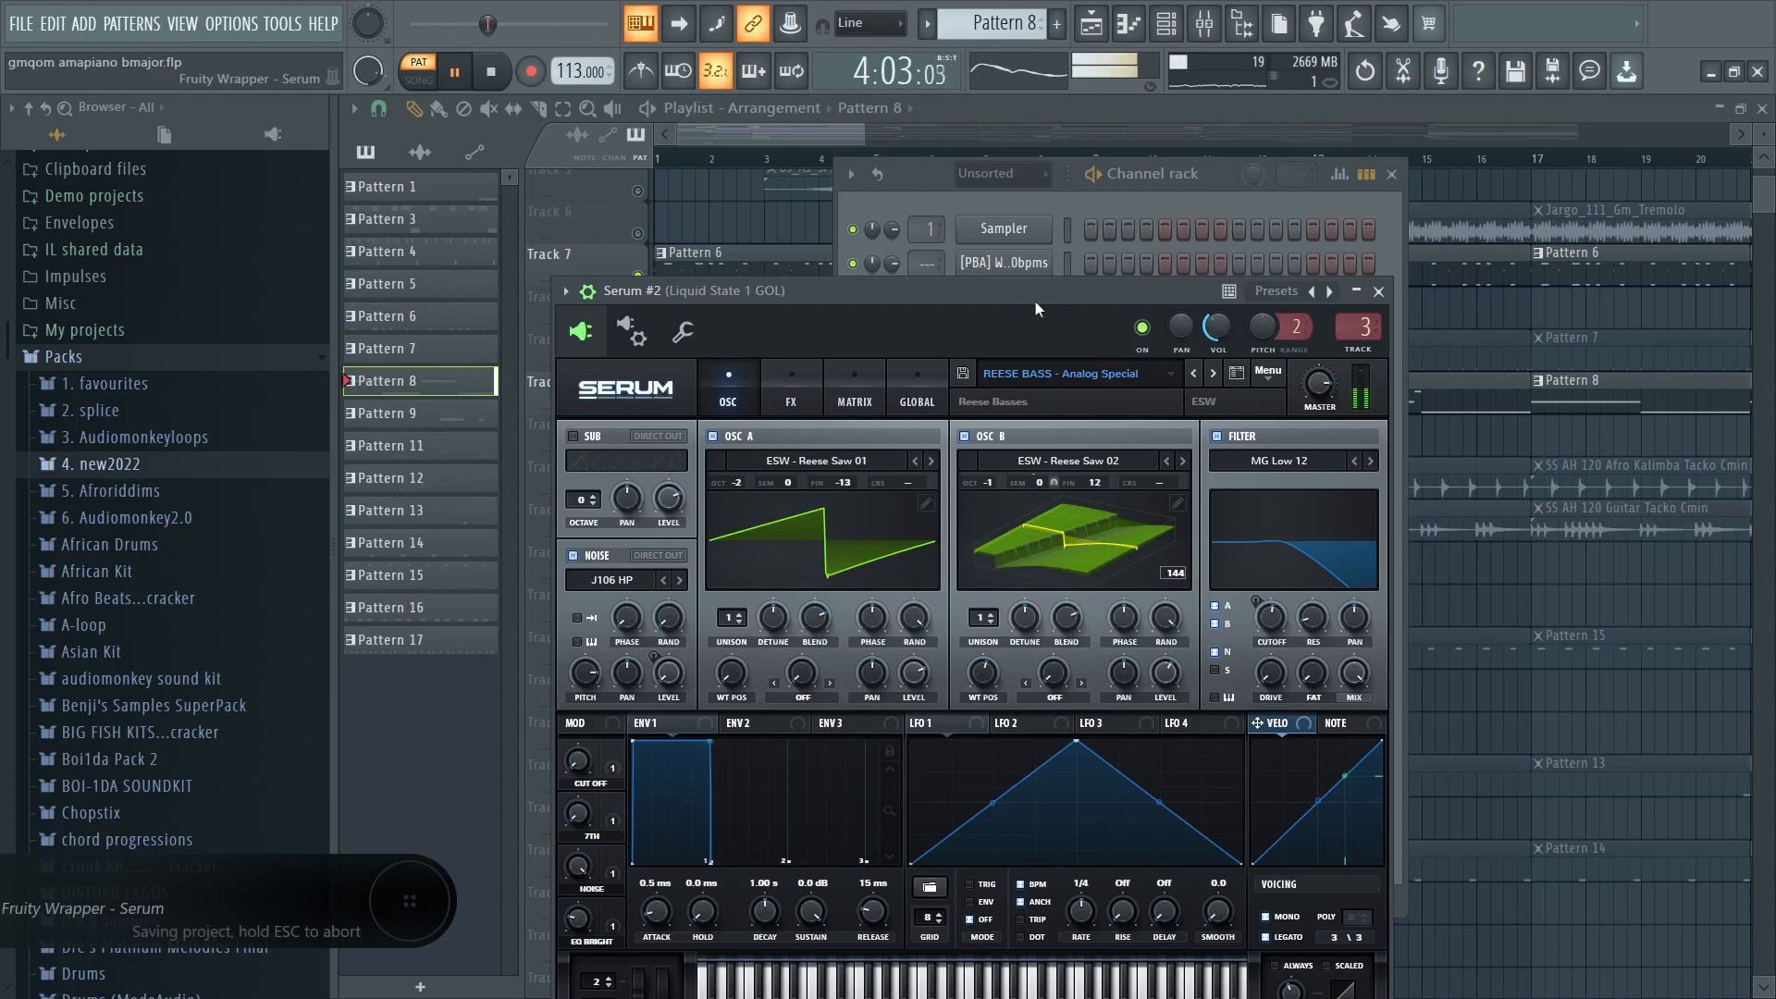
pyautogui.moveTo(1029, 296); pyautogui.dragTo(1016, 211)
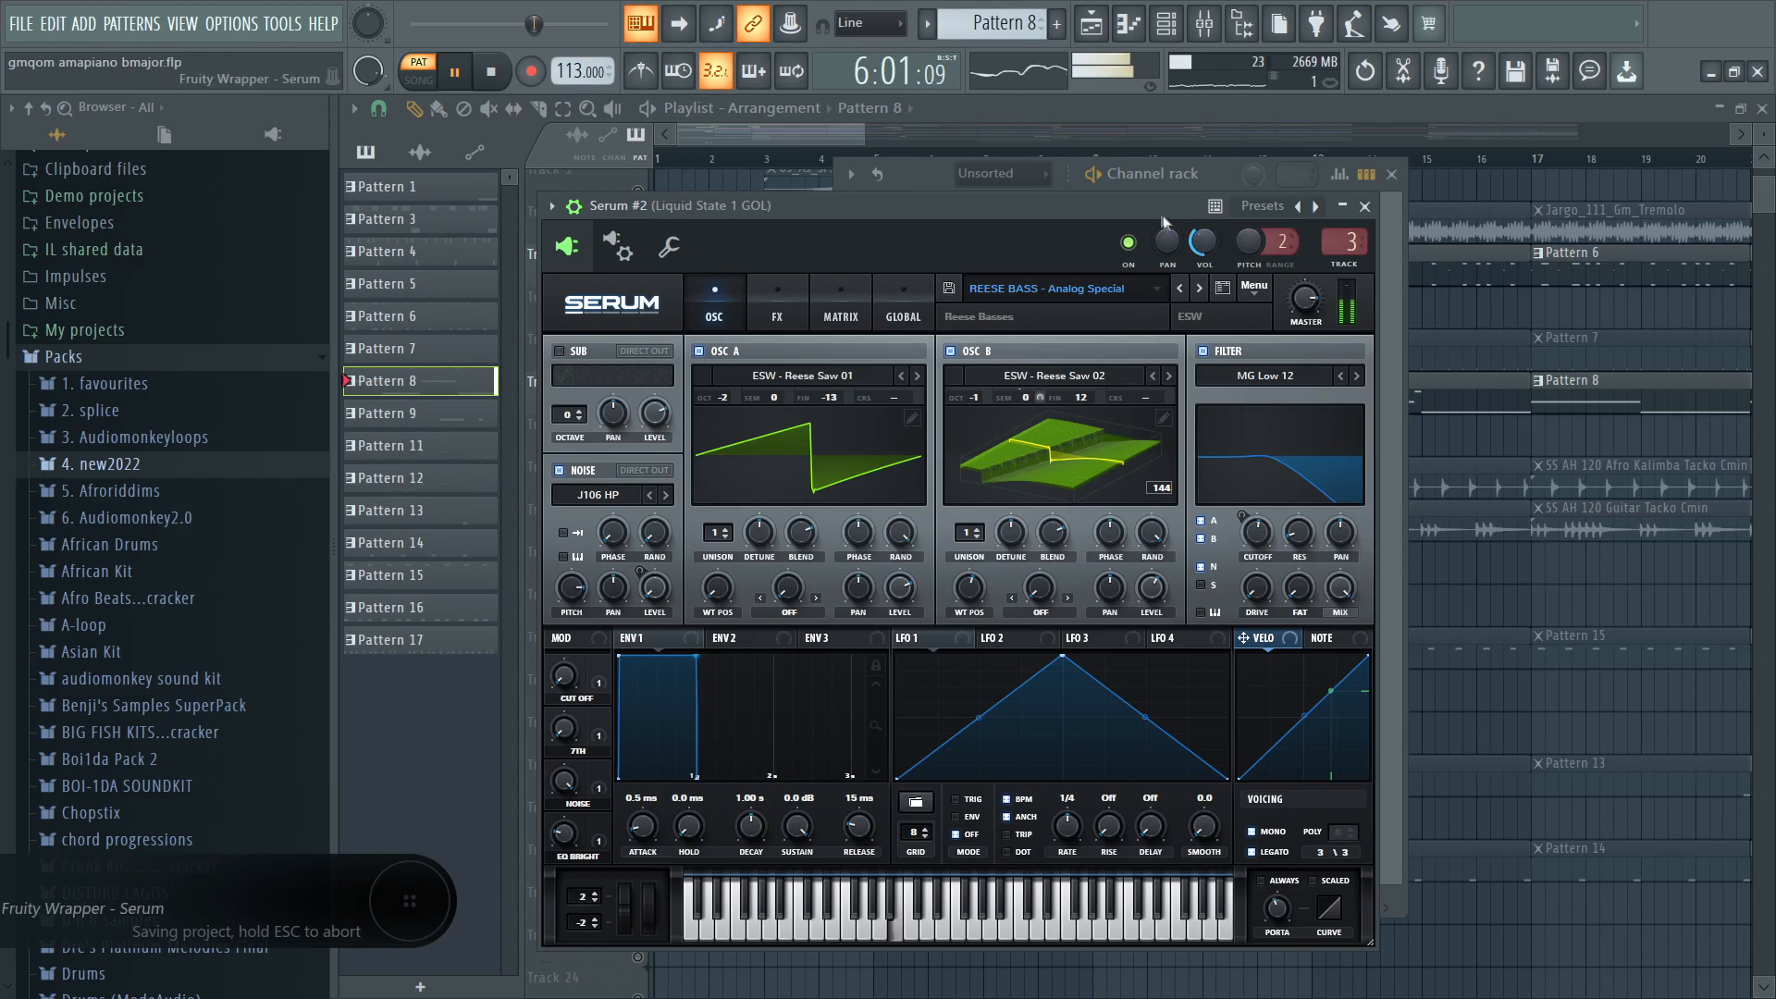
# View the full Pattern 8 bass line of Serum #2 in the piano roll, then close it and stop playback.
pyautogui.moveTo(1178, 218); pyautogui.dragTo(1268, 635)
pyautogui.click(1194, 377)
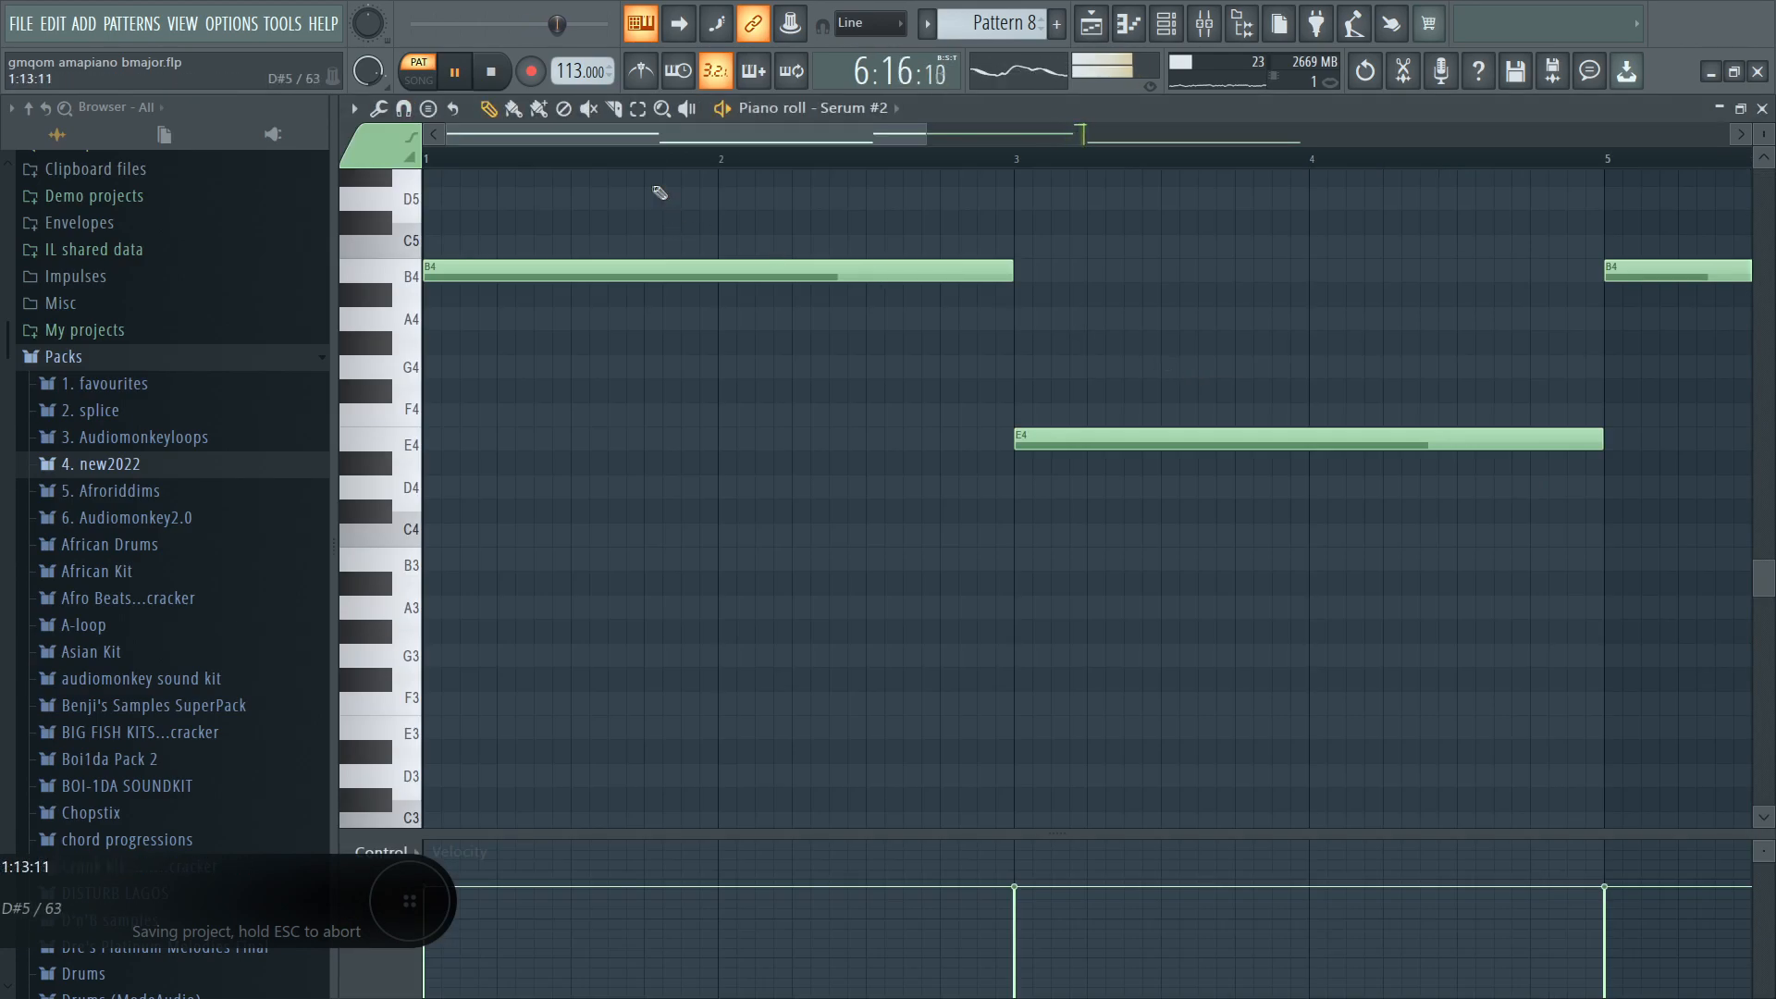
pyautogui.click(663, 109)
pyautogui.rightClick(731, 204)
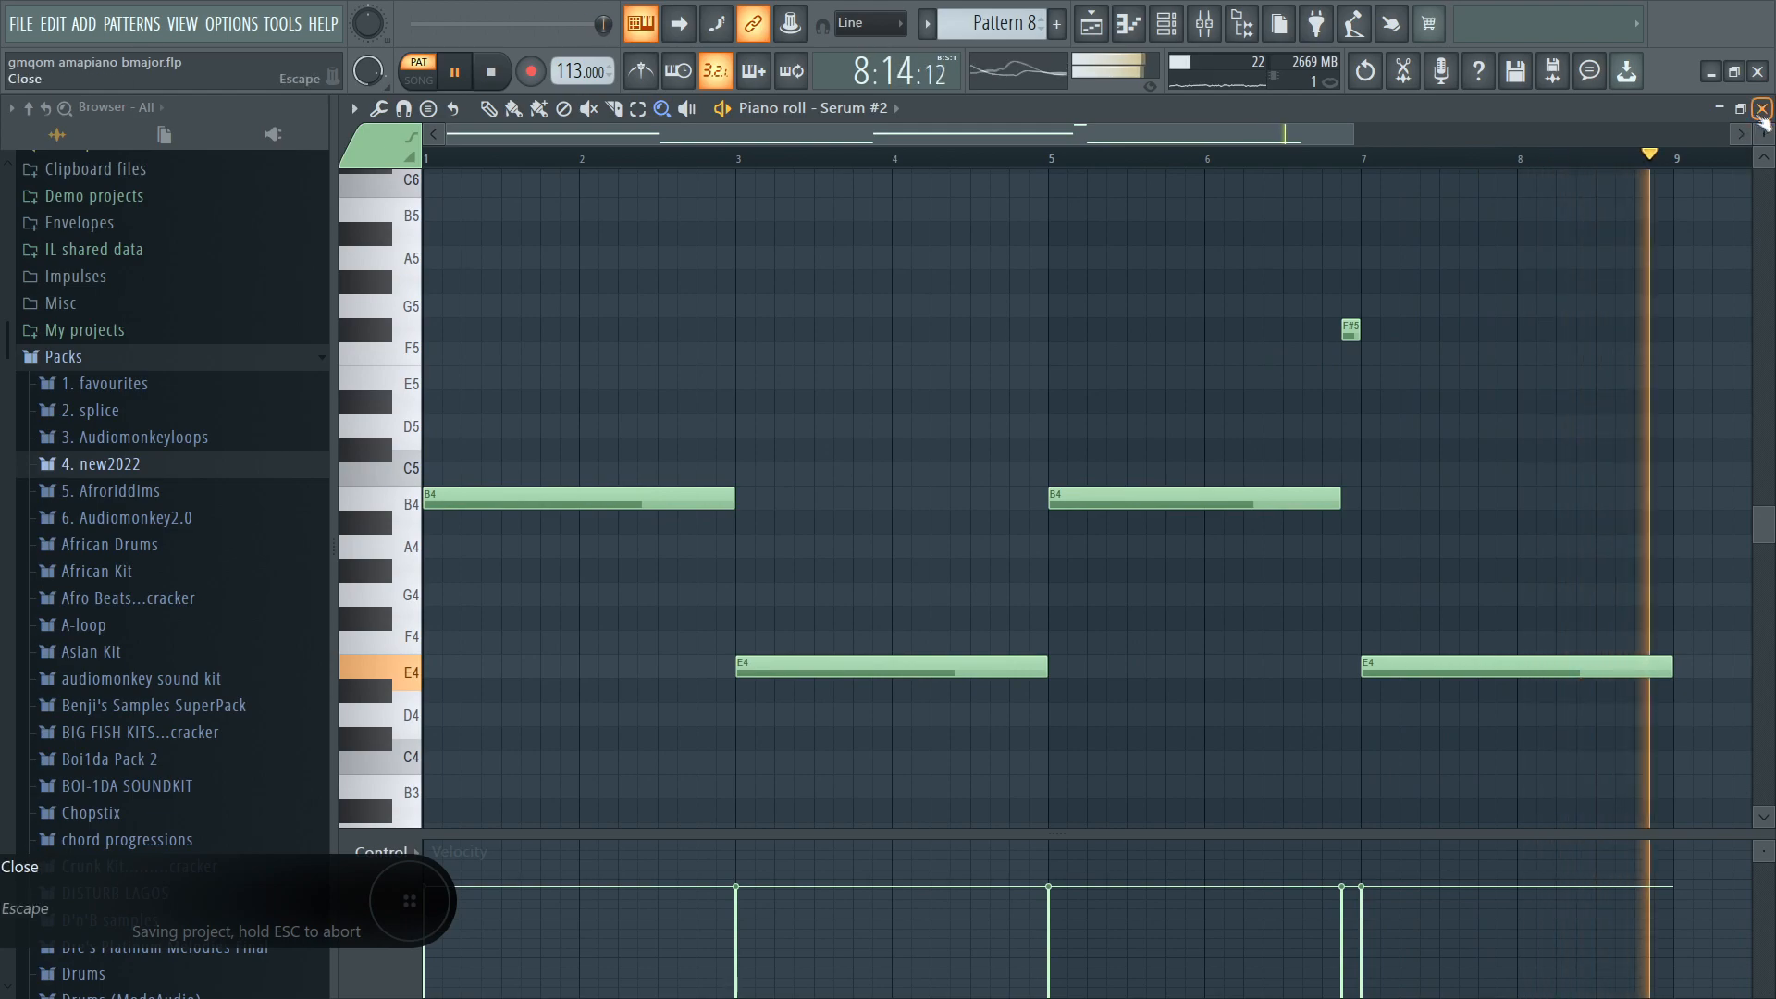
pyautogui.click(1763, 108)
pyautogui.press('space')
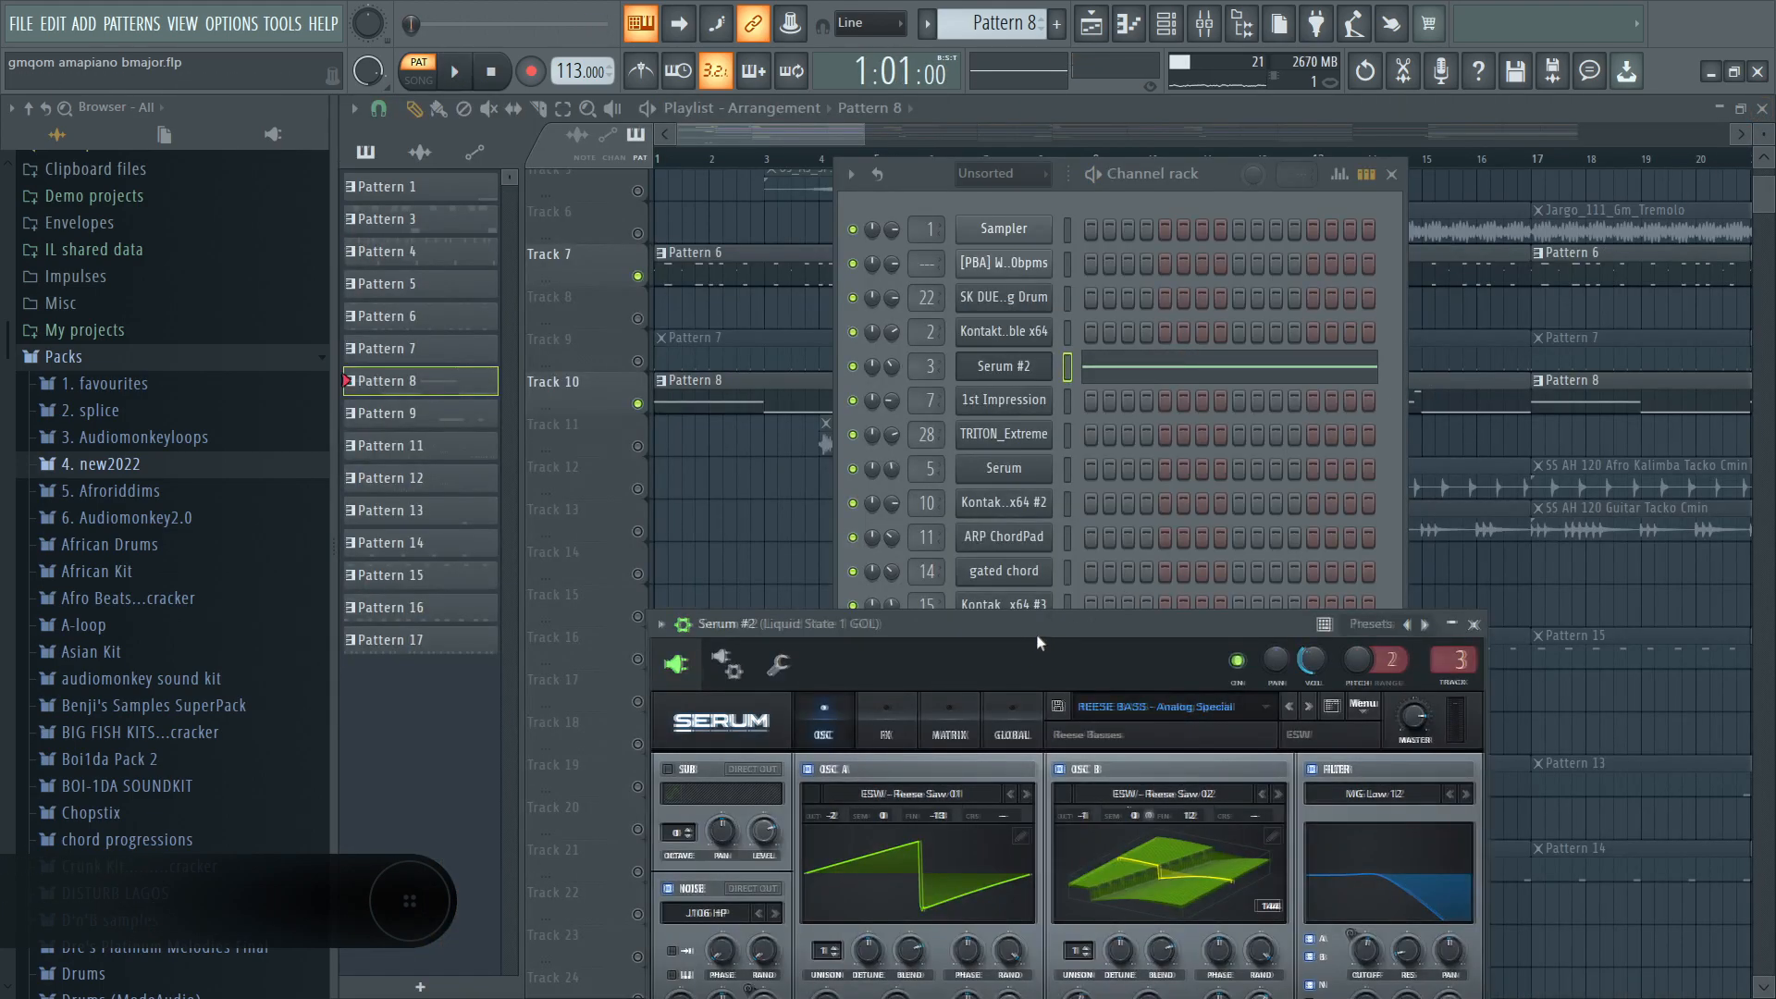
# Show where the bass preset sits among Serum's user banks, under Echo Sound Works - Reeses, and close the synth without loading another preset.
pyautogui.moveTo(1038, 640); pyautogui.dragTo(921, 315)
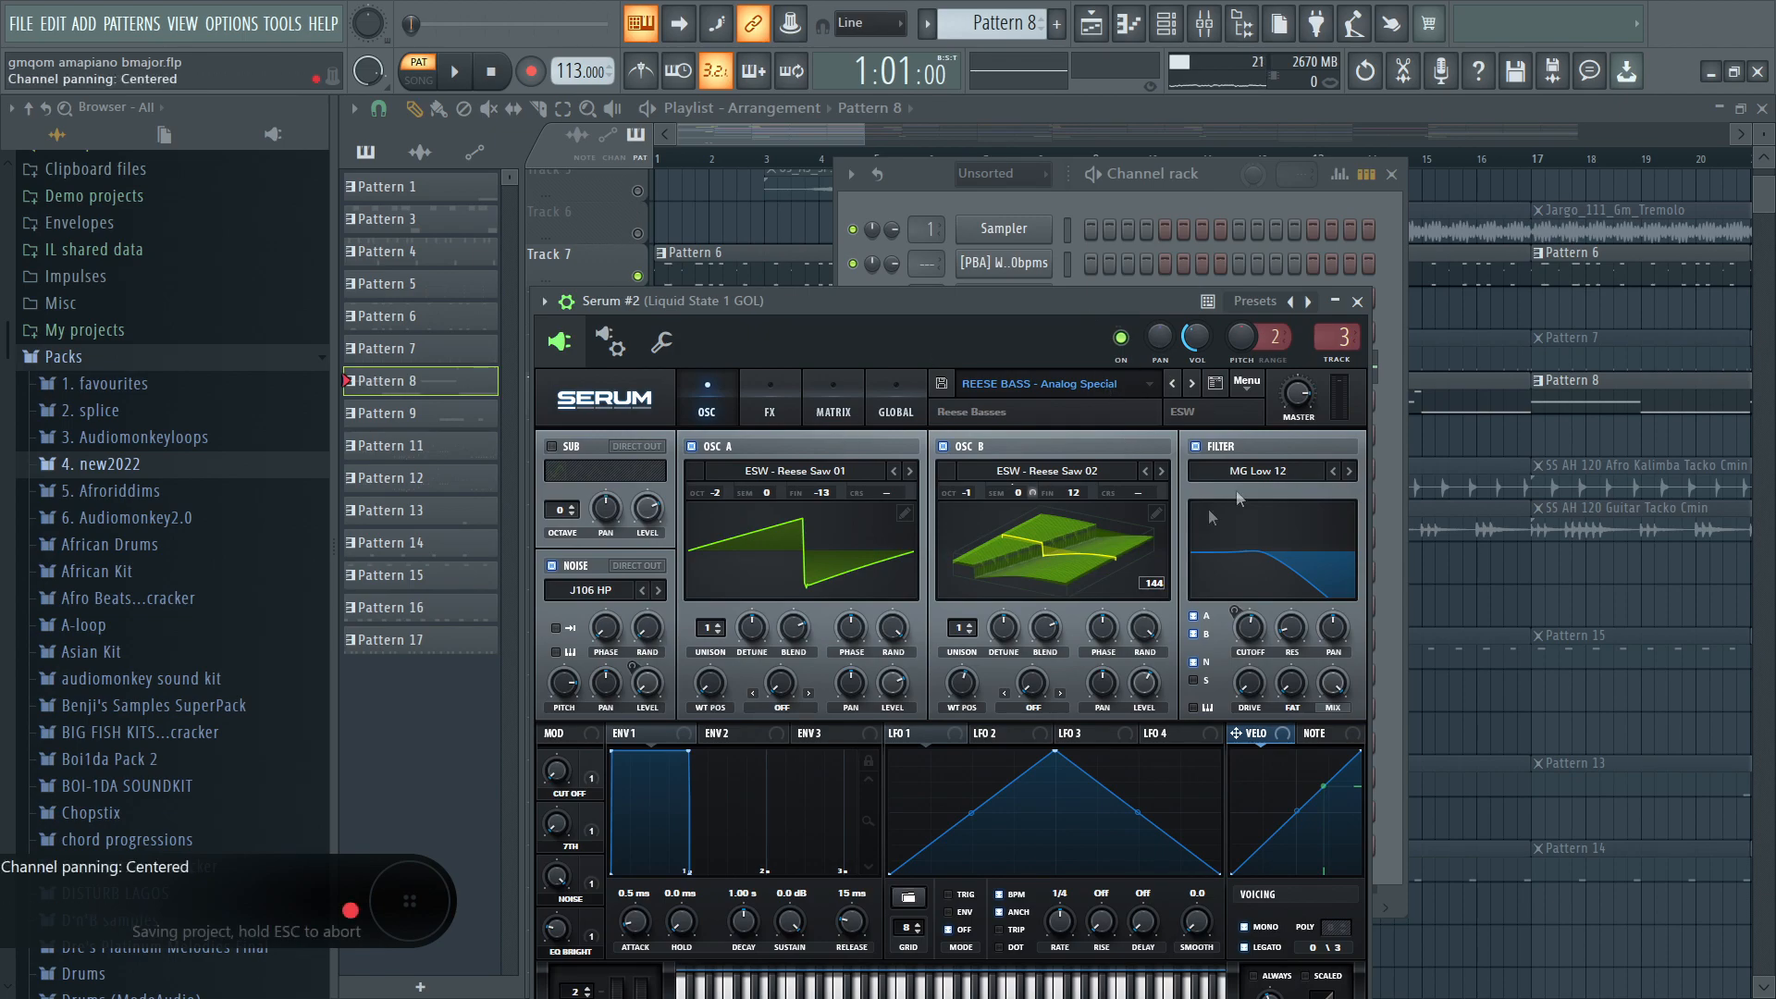
pyautogui.click(1115, 383)
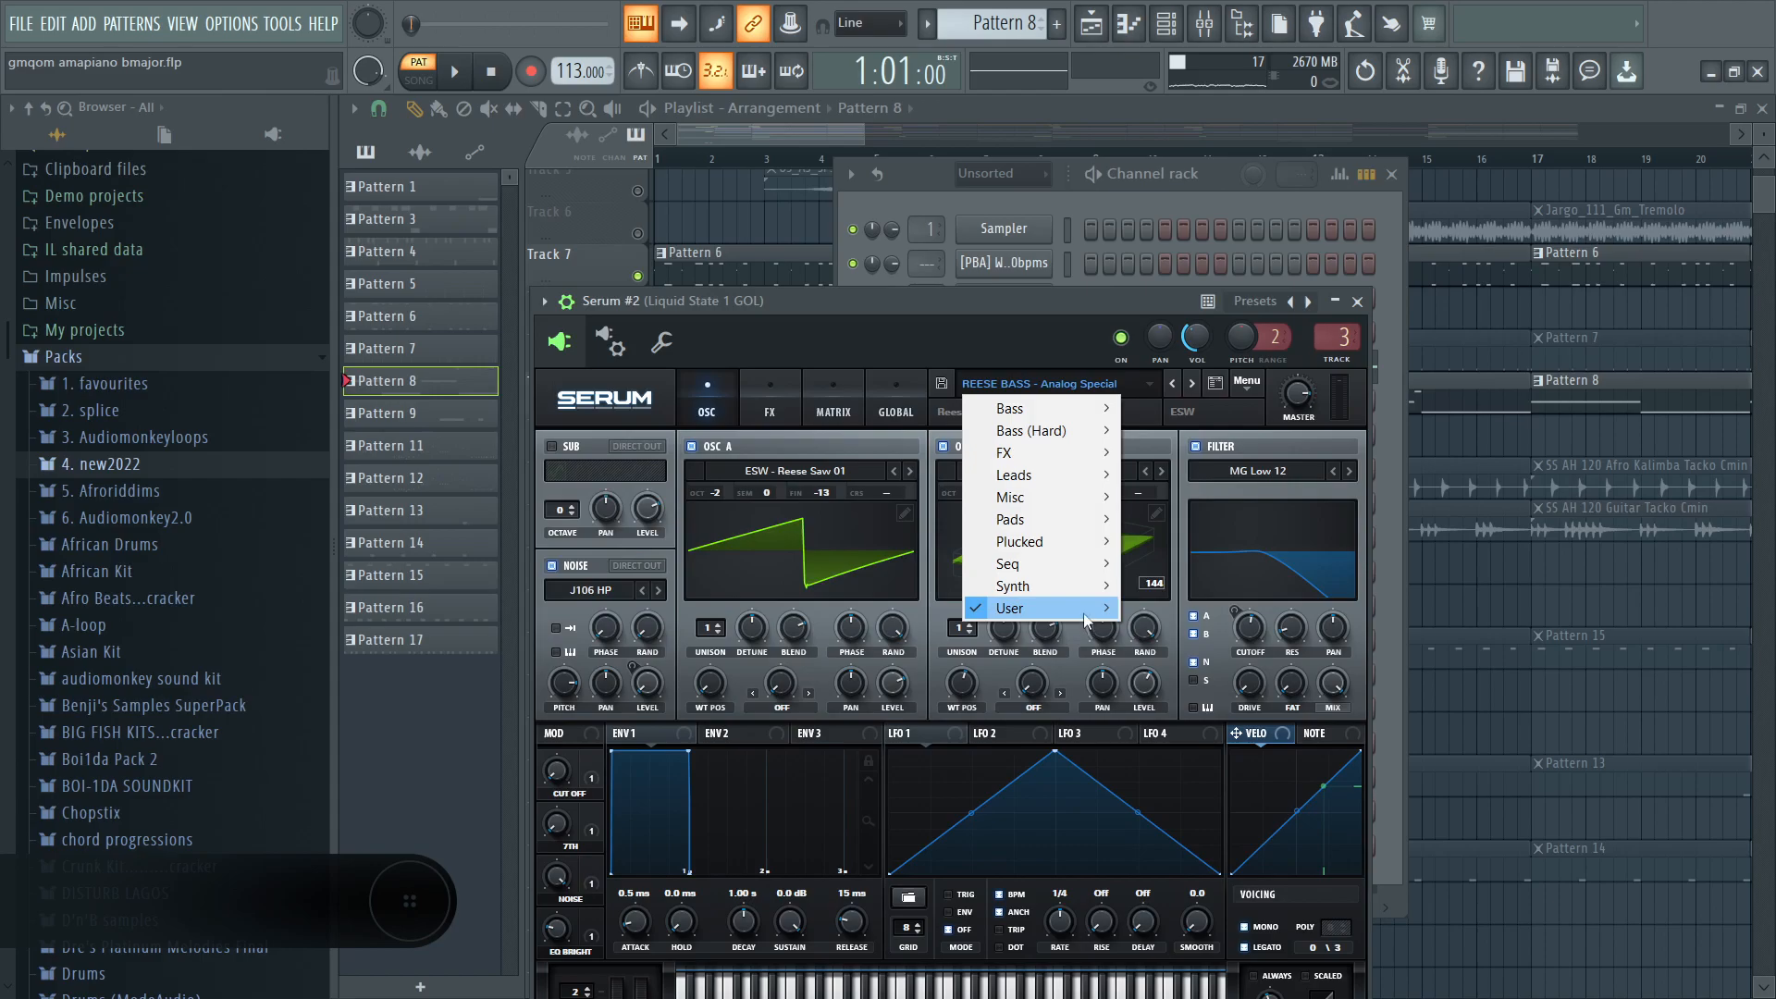
pyautogui.moveTo(1086, 617)
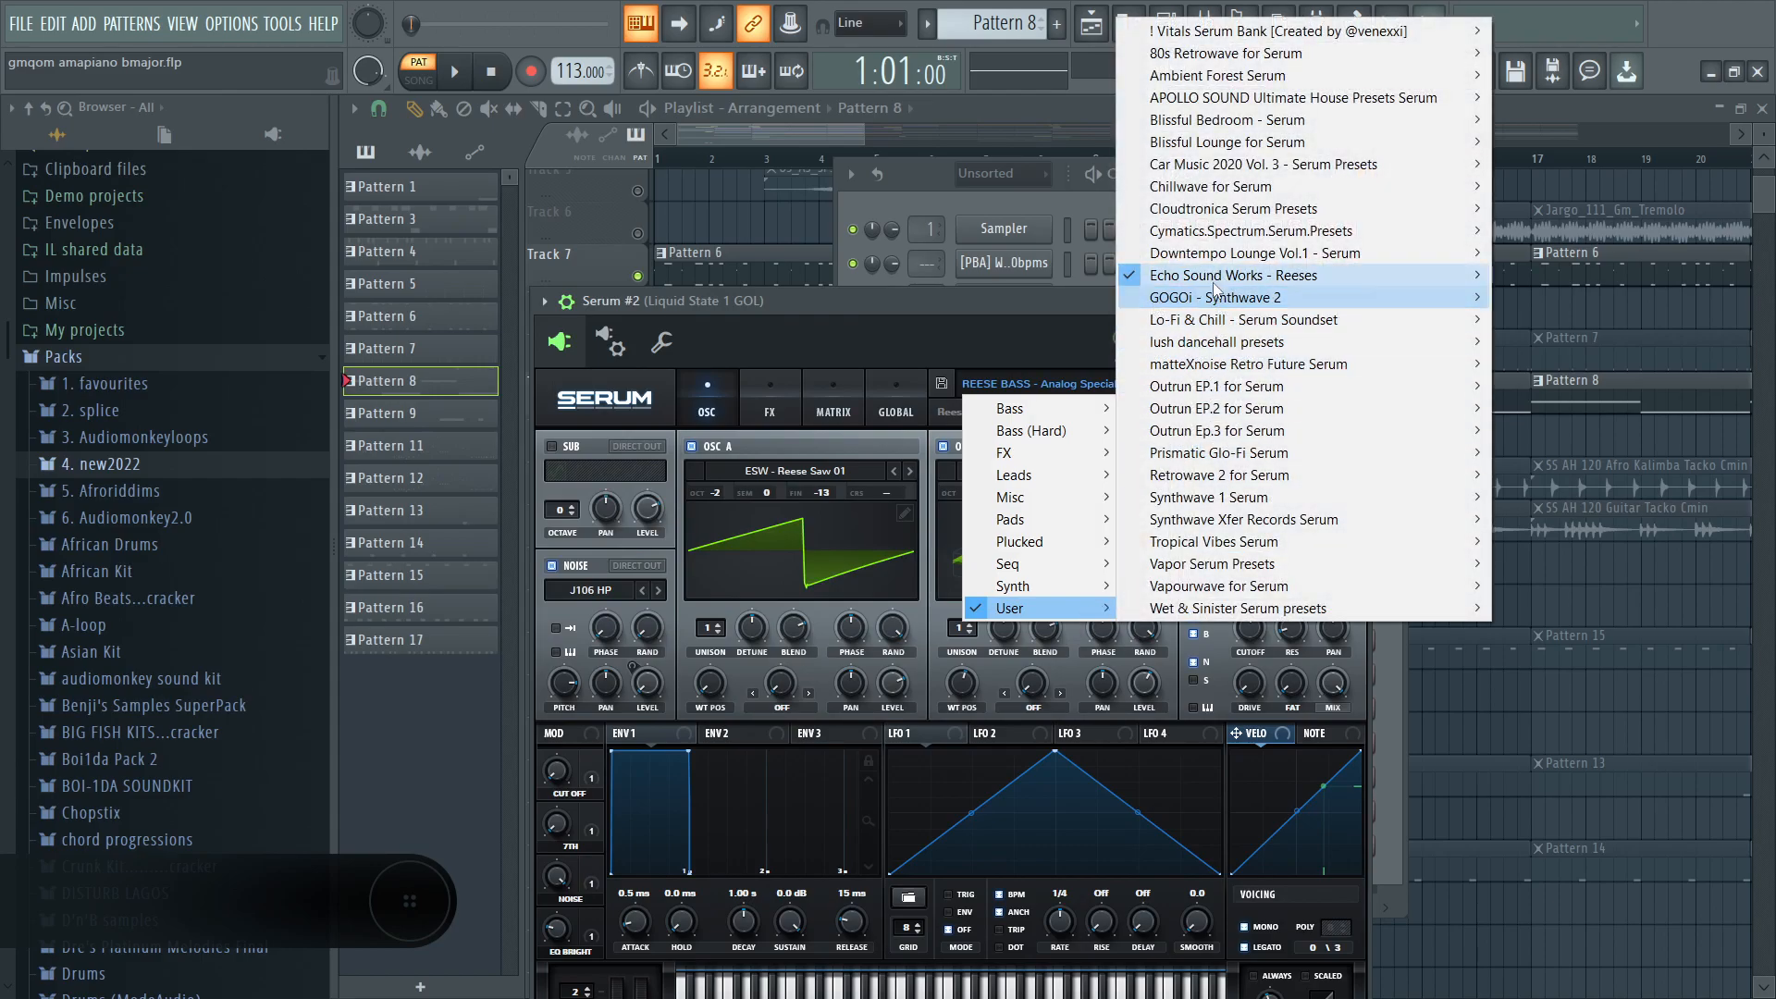
pyautogui.moveTo(1182, 278)
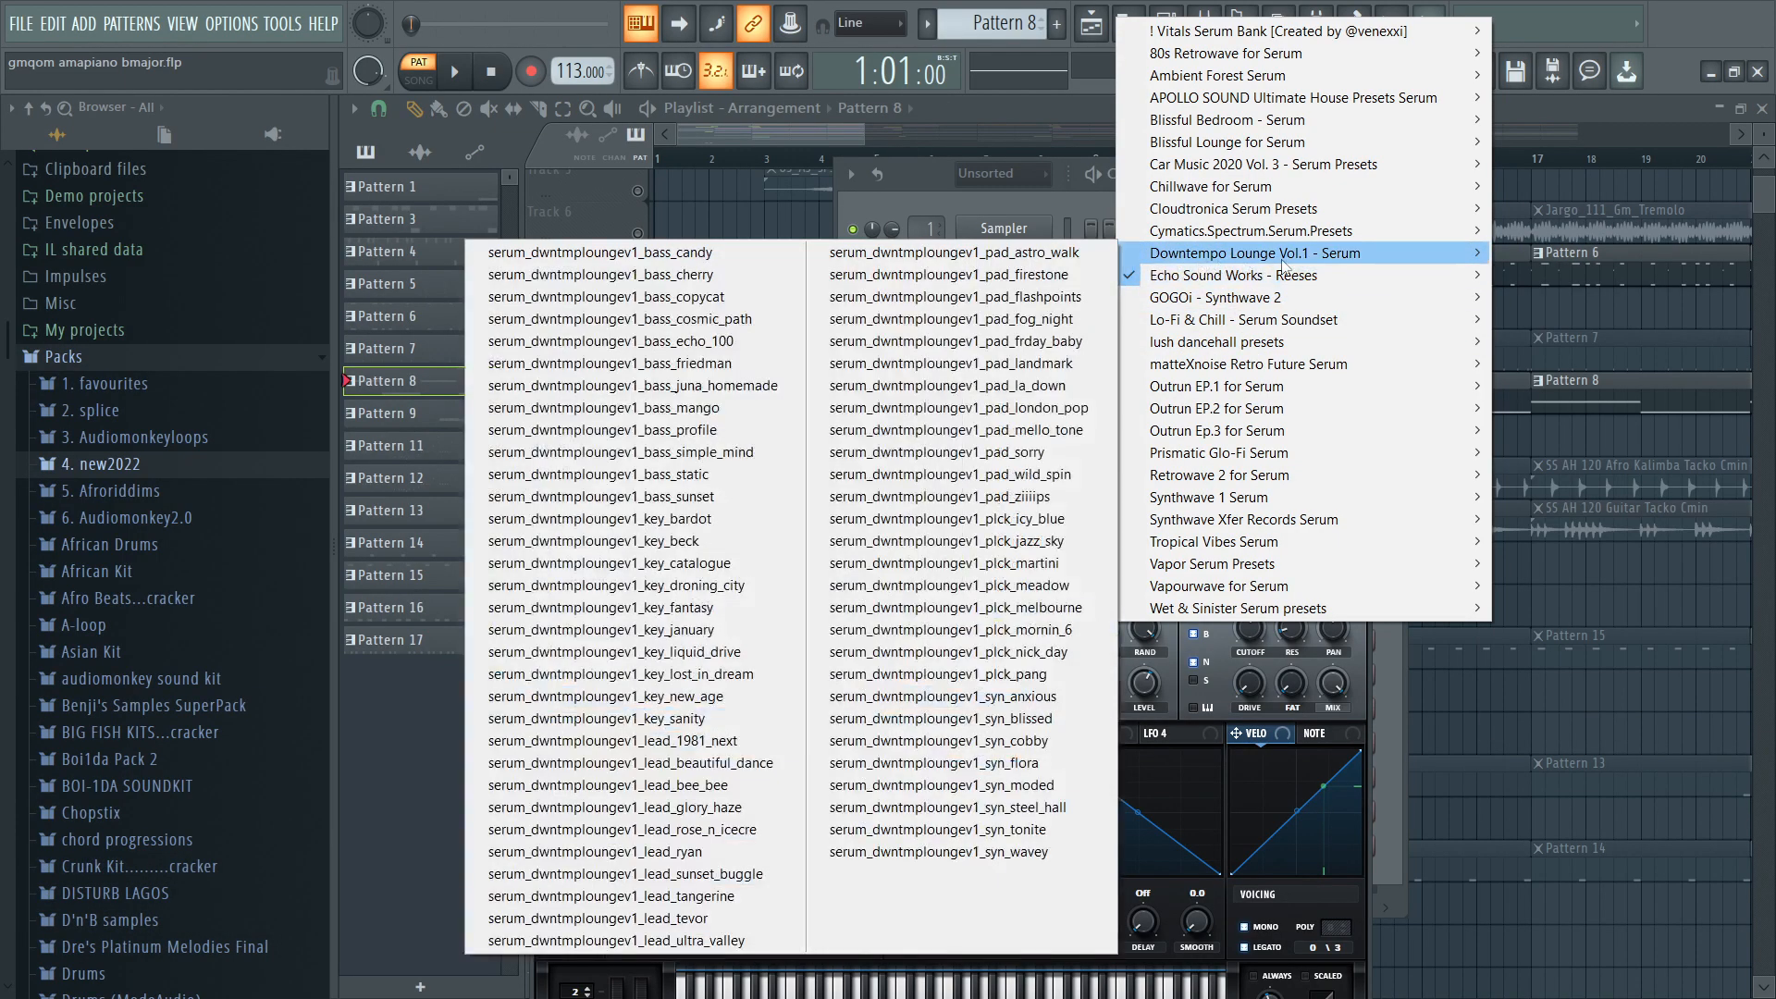
pyautogui.click(1008, 202)
pyautogui.hotkey('ctrl', 's')
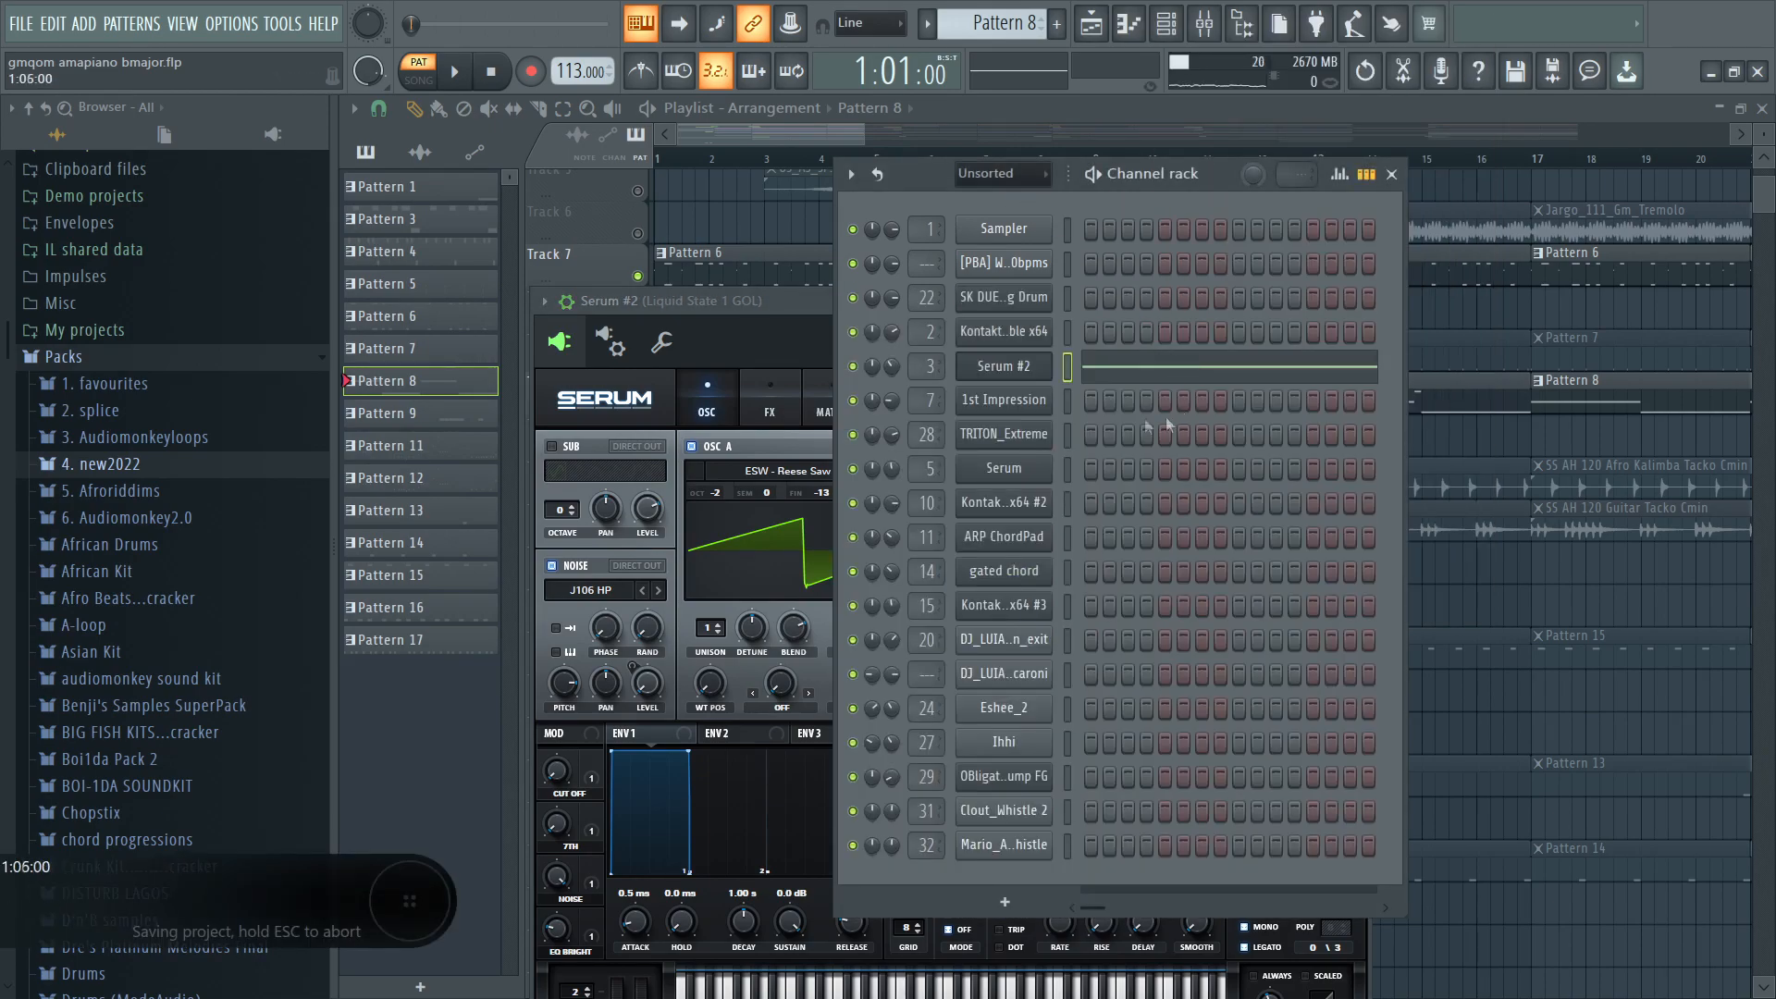
pyautogui.click(1359, 302)
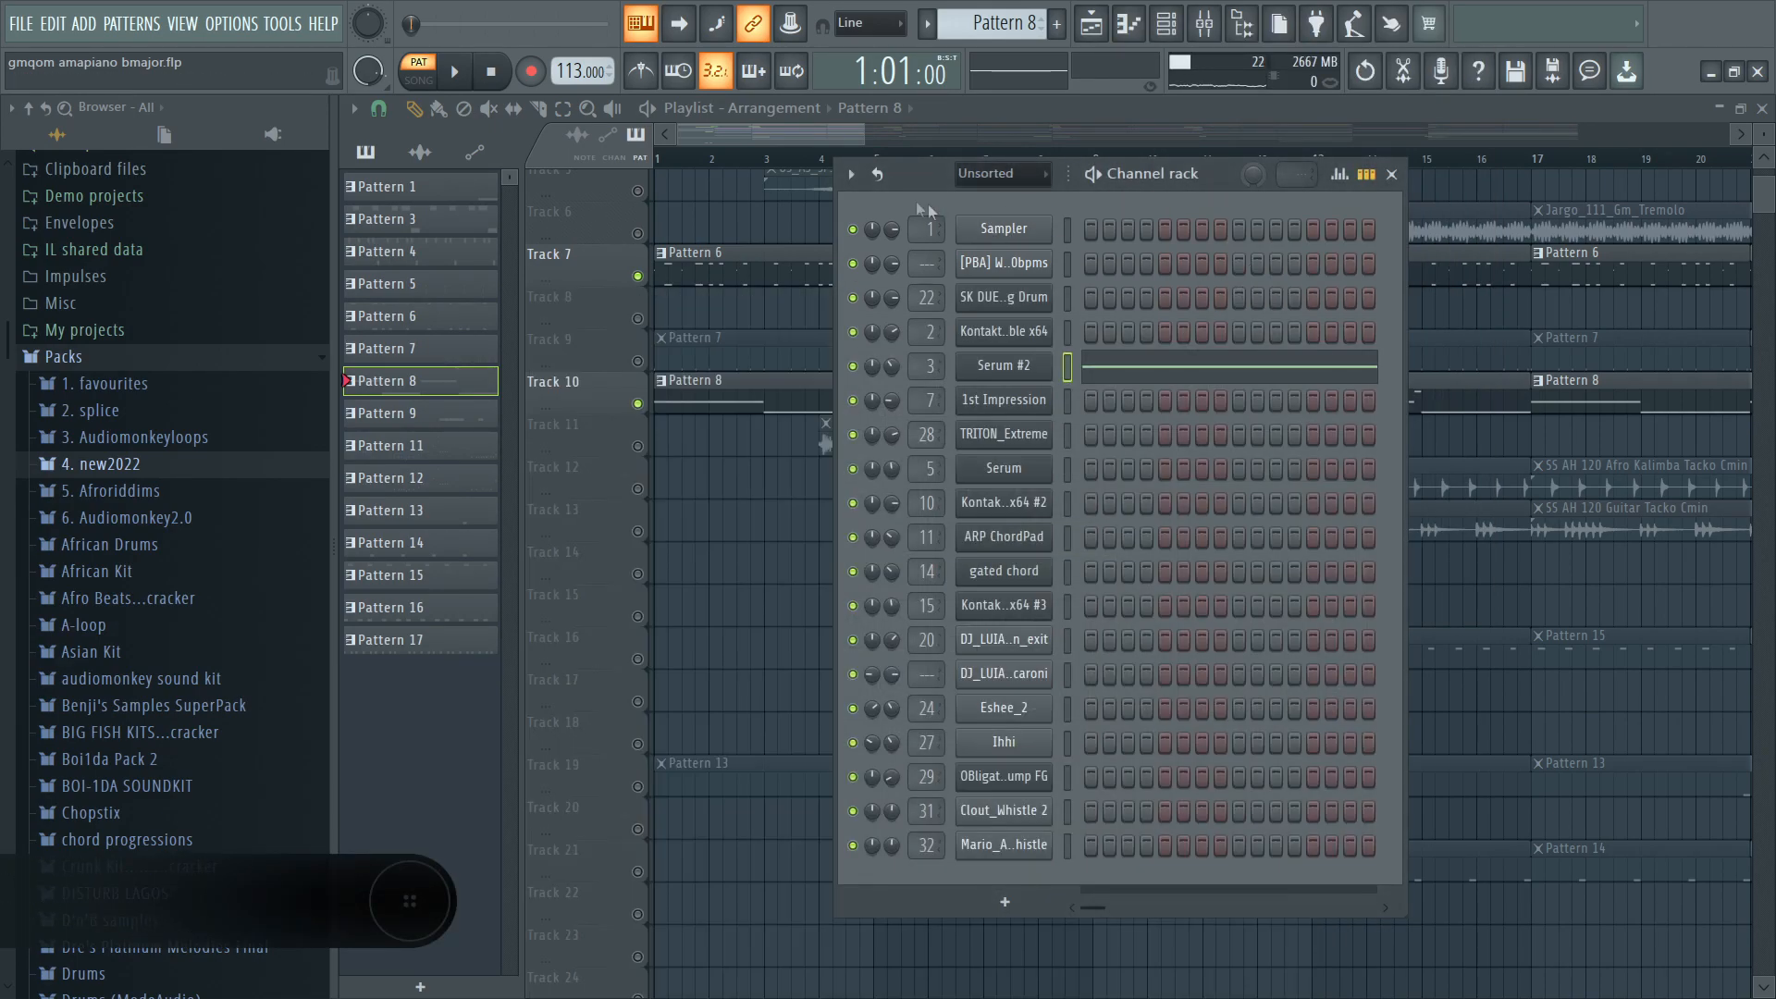
# Hide the channel rack and look over the playlist's tracks to find the next sound to present.
pyautogui.click(804, 146)
pyautogui.scroll(4, 907, 342)
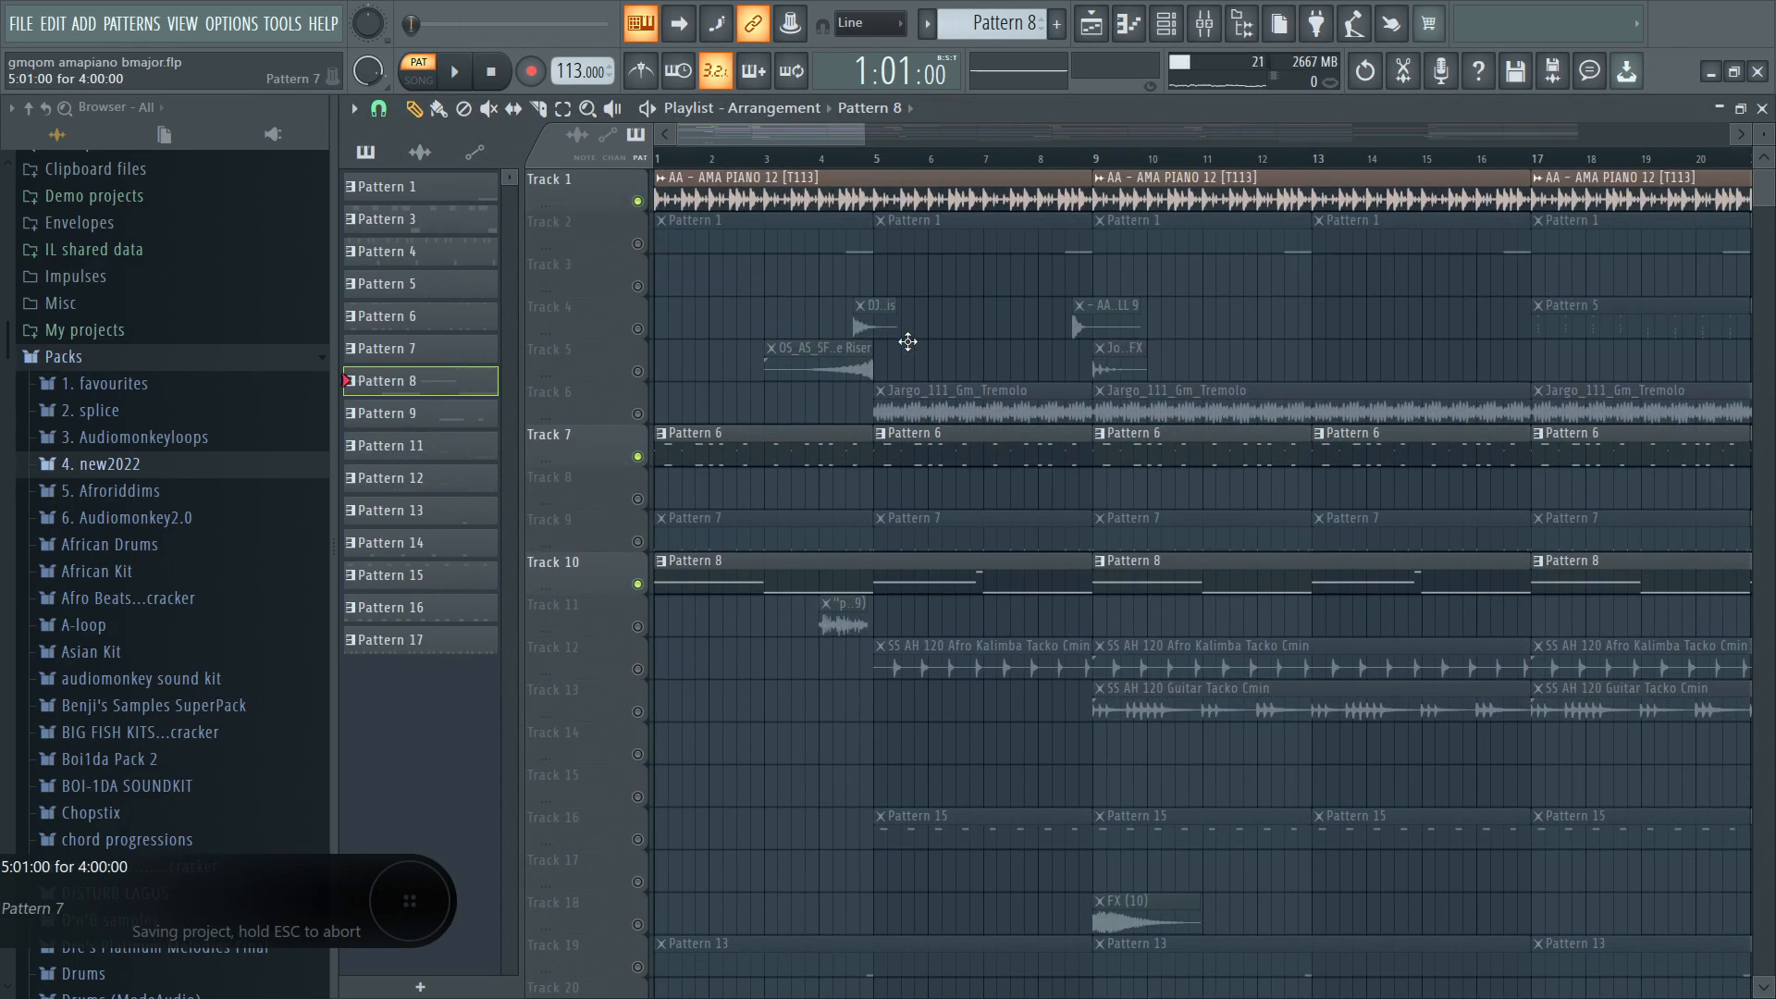
pyautogui.scroll(-3, 916, 354)
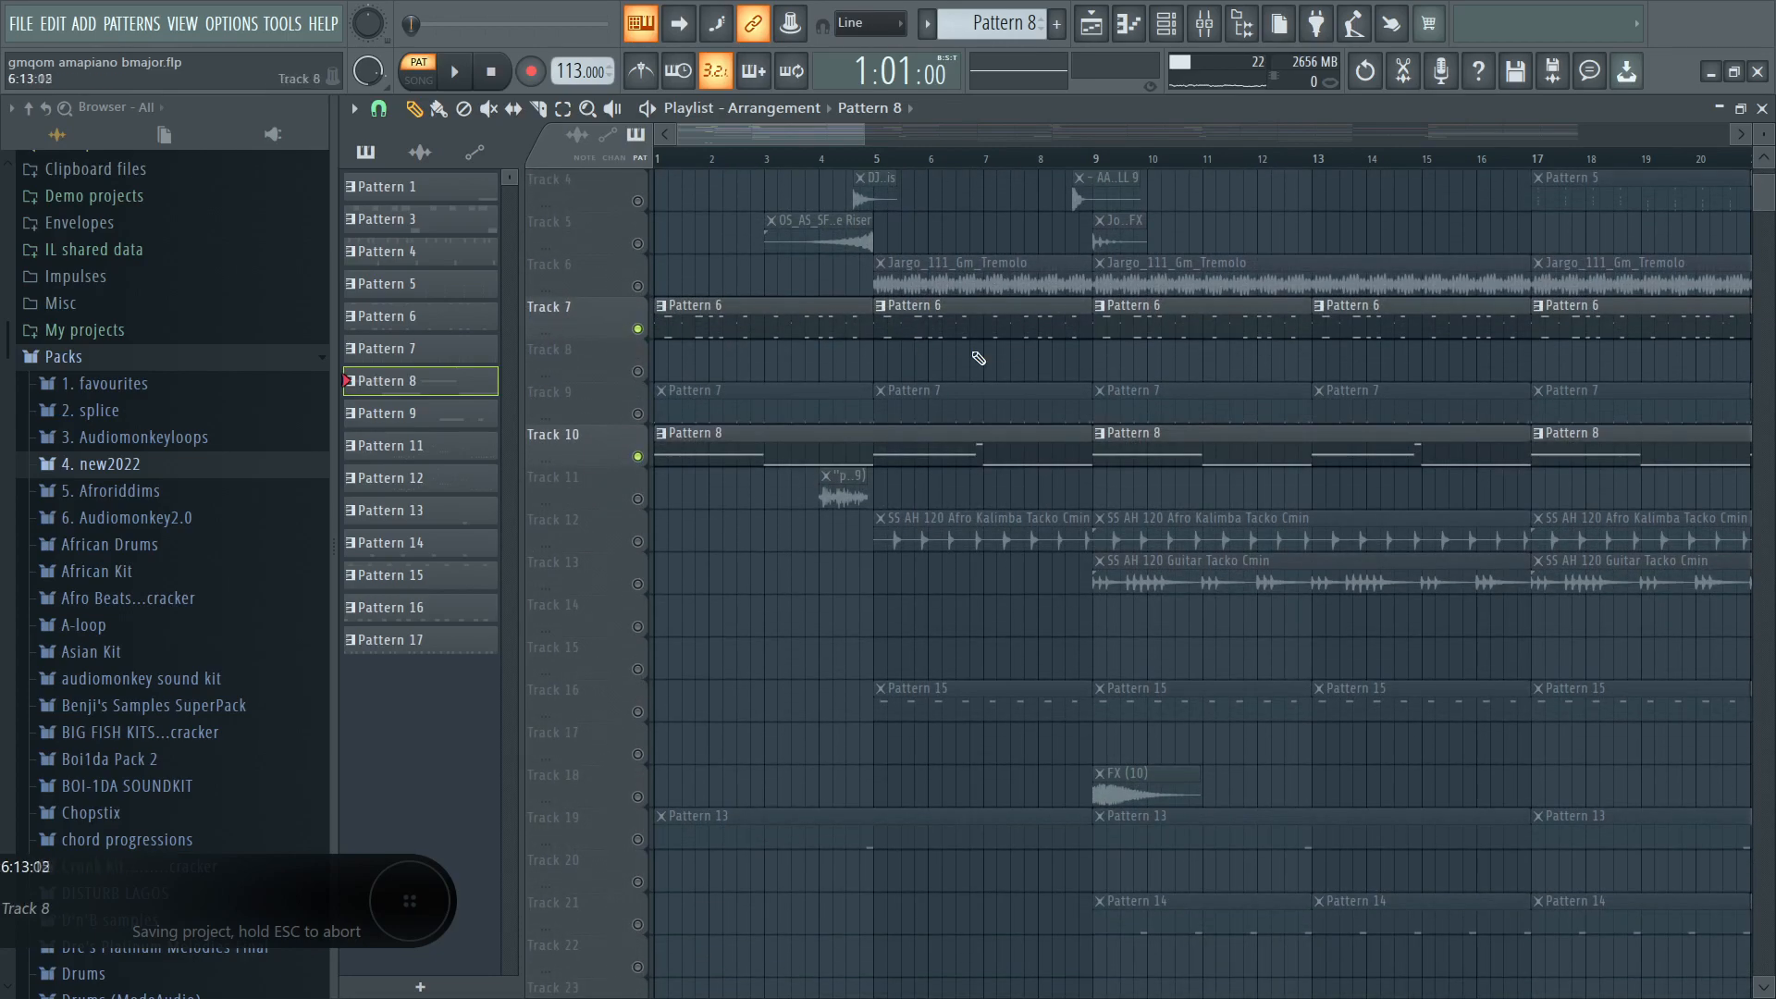
pyautogui.scroll(-2, 979, 358)
pyautogui.scroll(5, 973, 342)
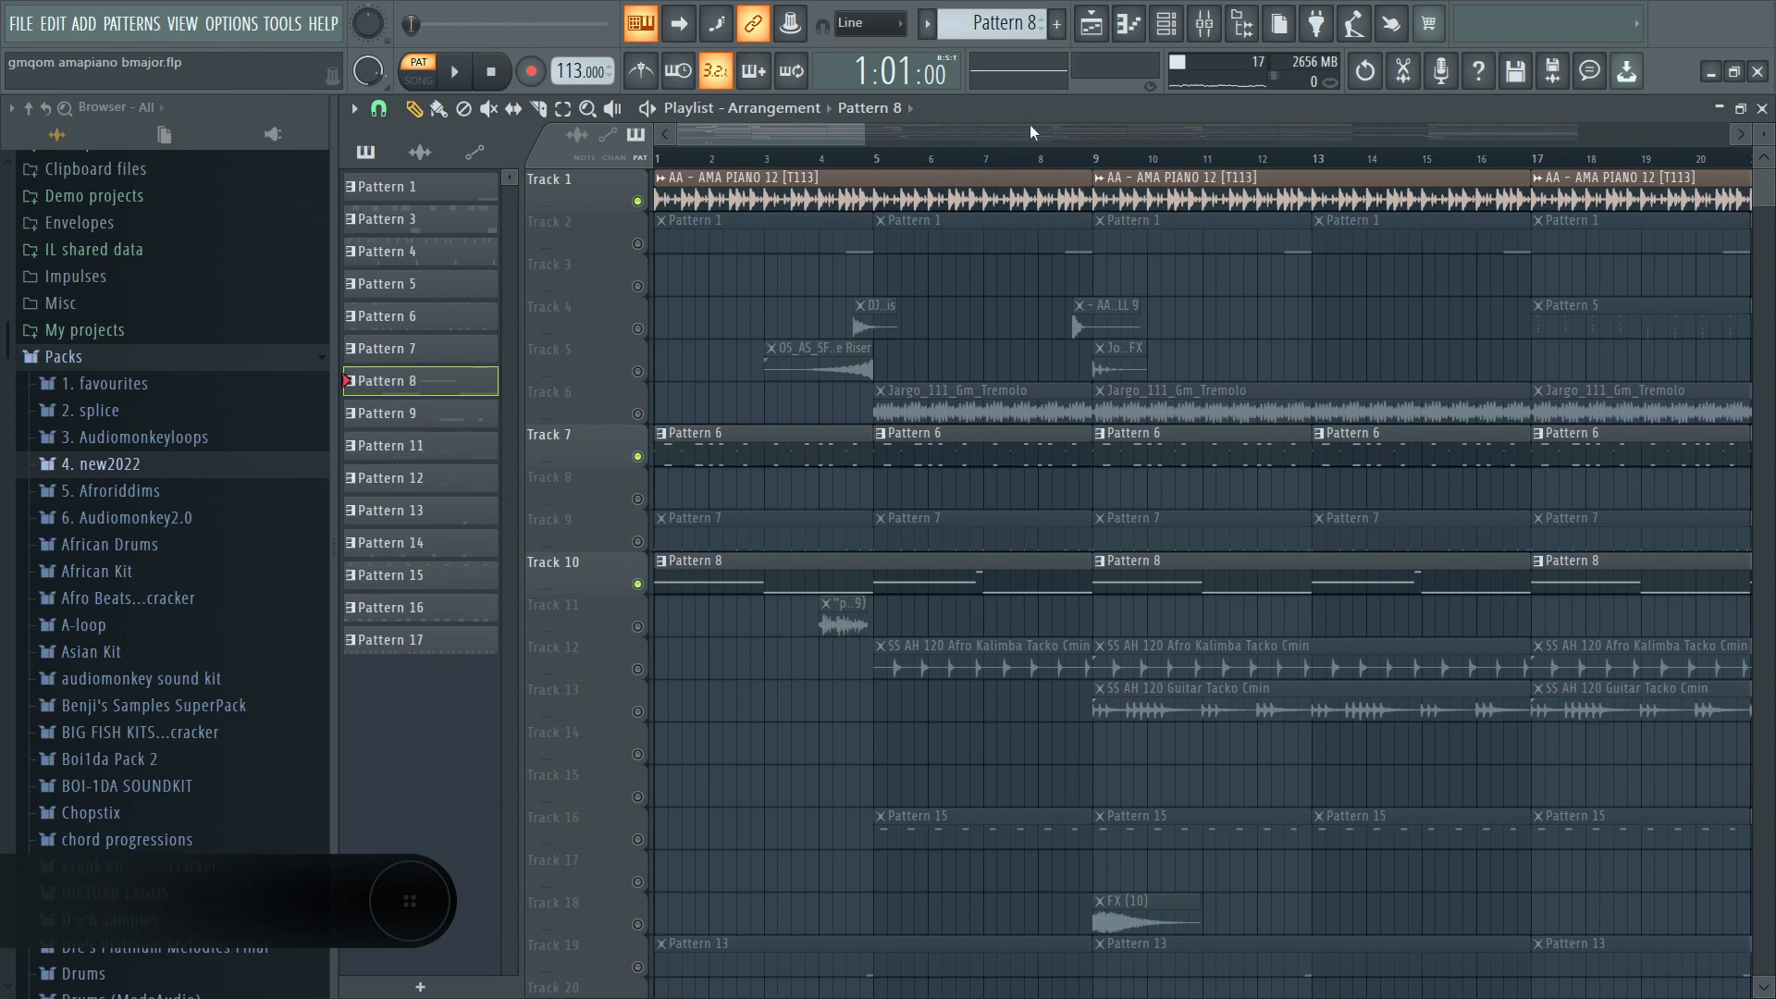
pyautogui.moveTo(865, 137); pyautogui.dragTo(1304, 137)
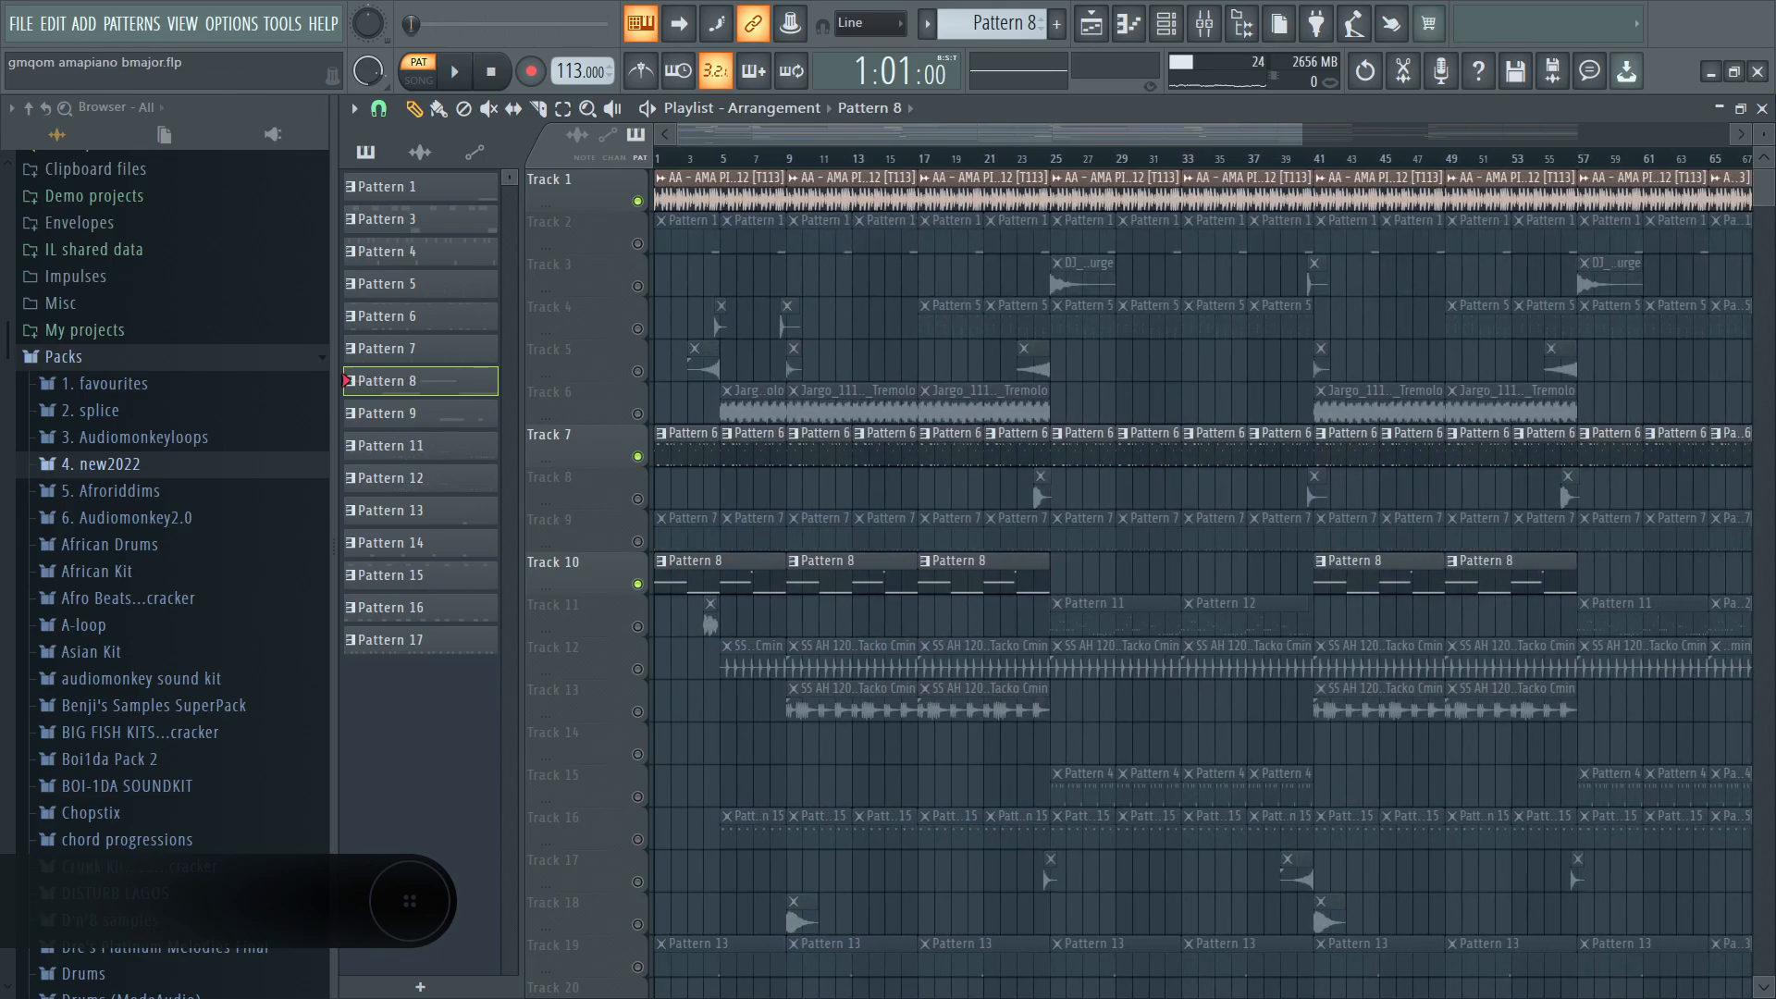
pyautogui.scroll(-5, 1076, 501)
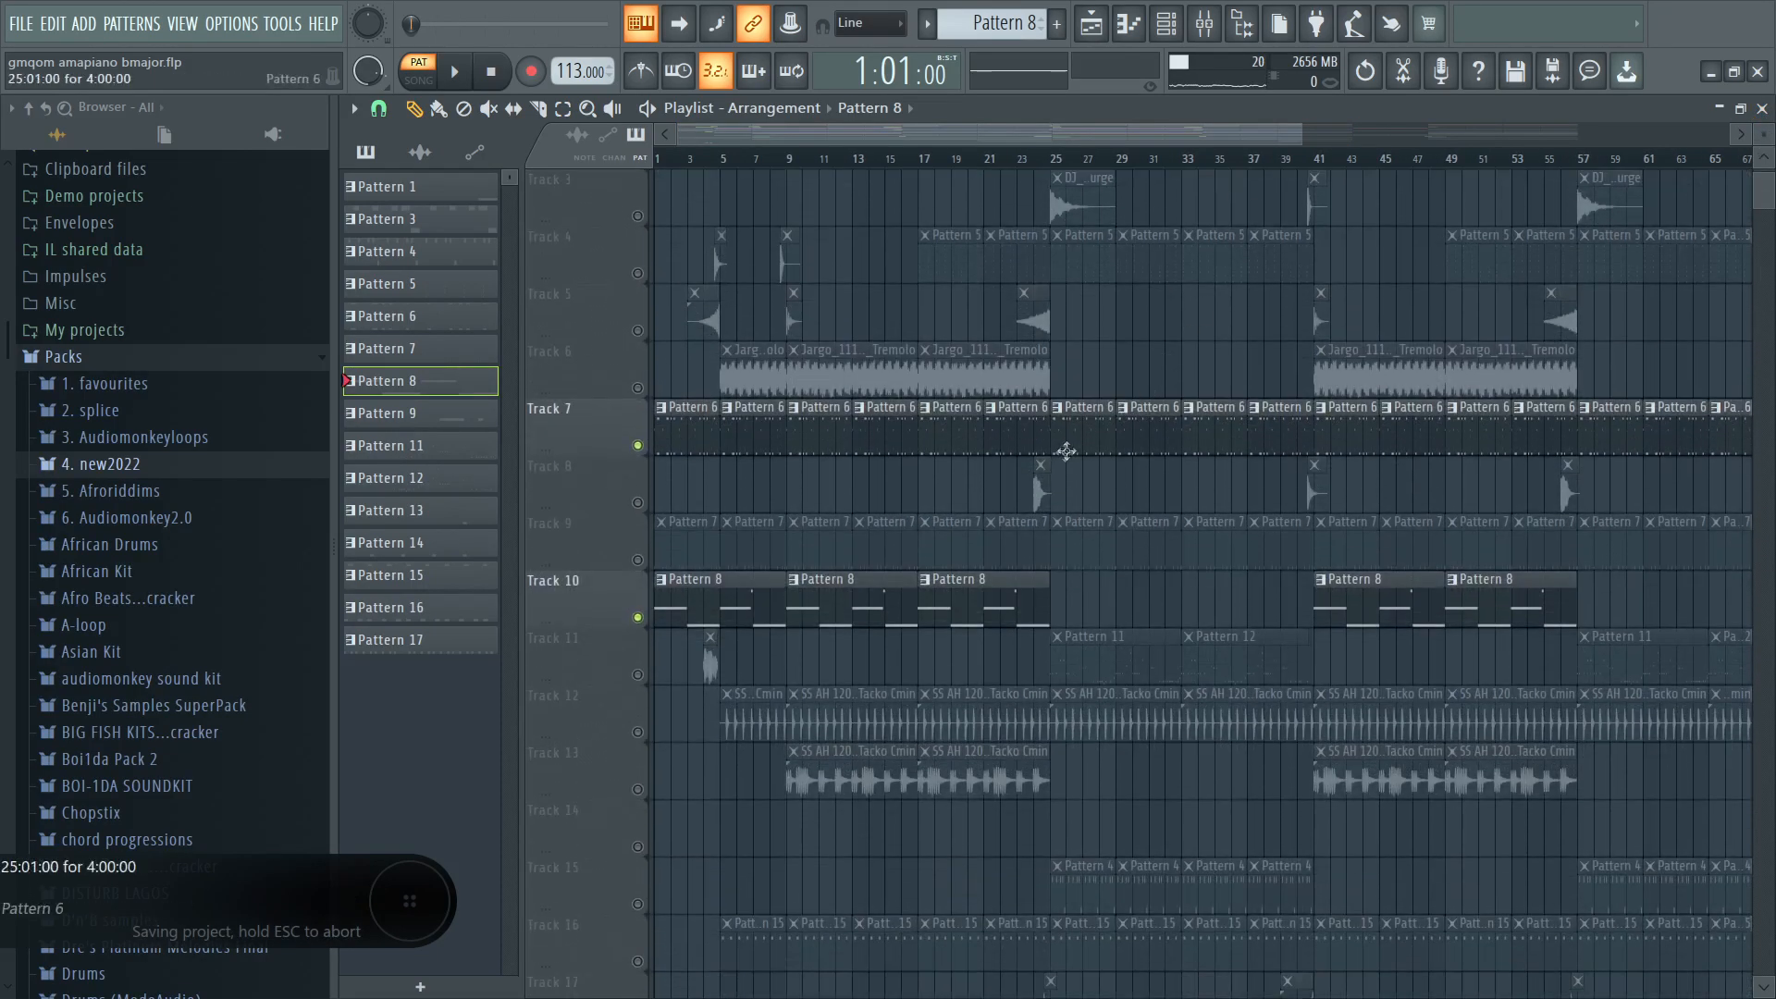
pyautogui.scroll(-1, 740, 609)
pyautogui.scroll(3, 779, 433)
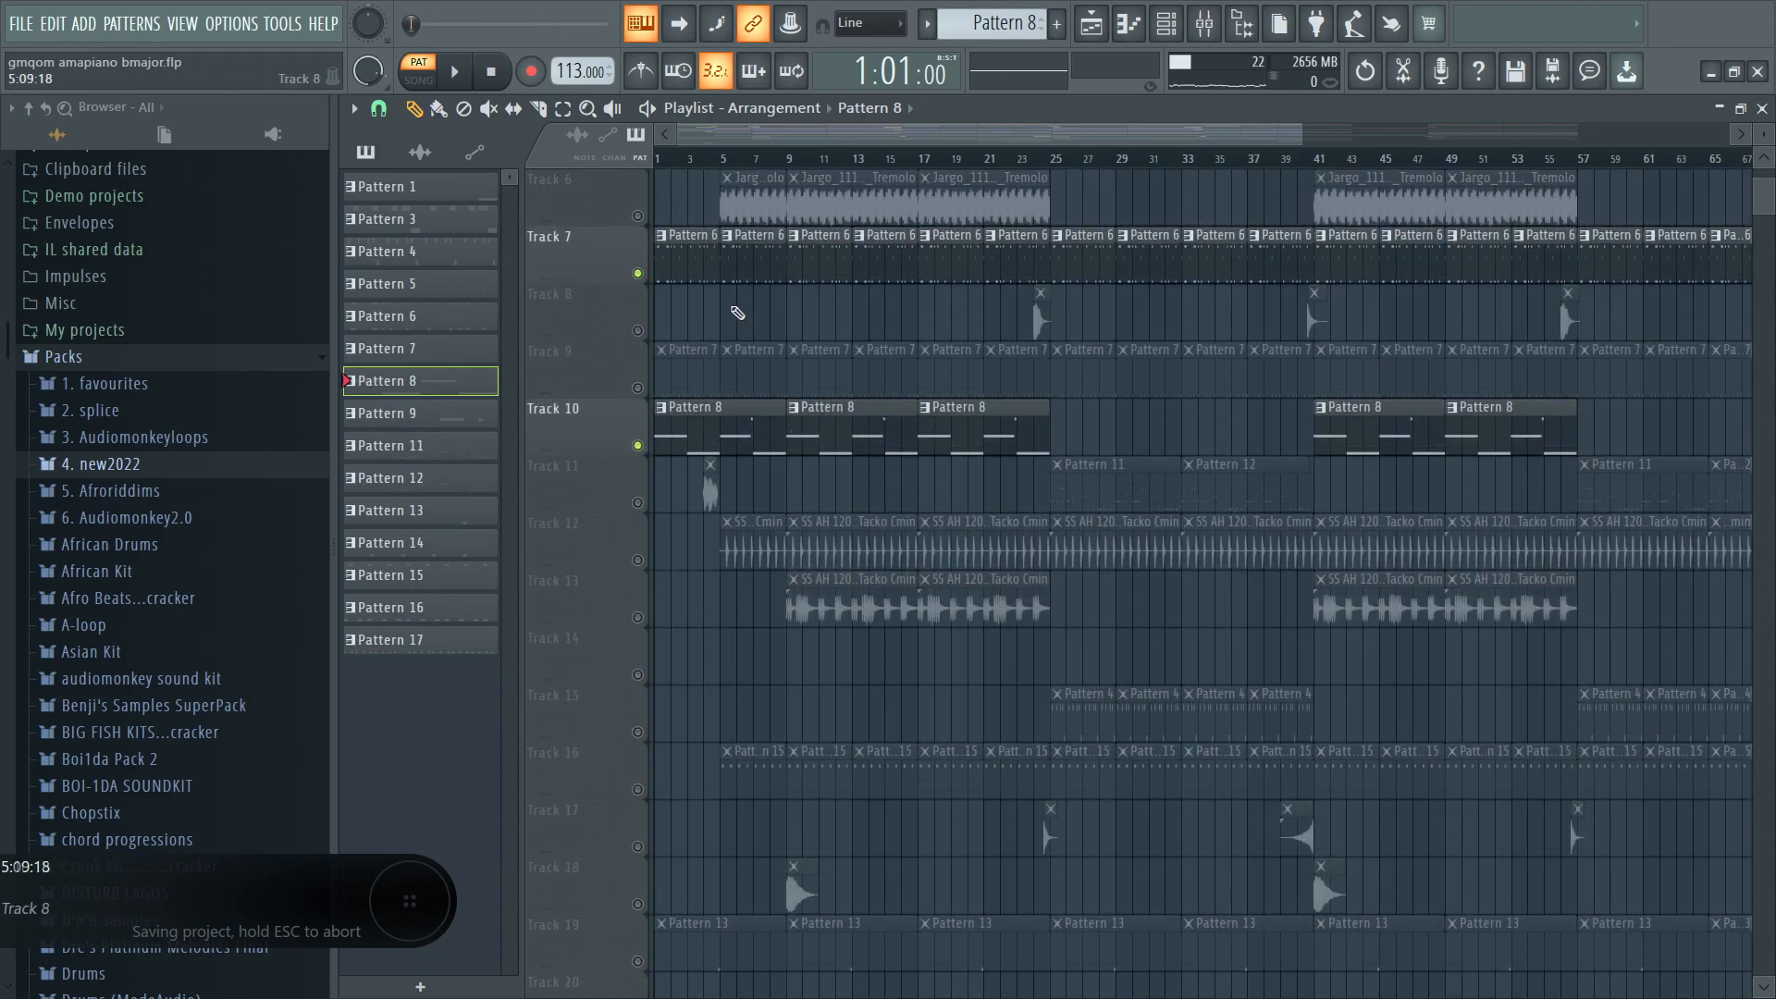
pyautogui.scroll(2, 740, 370)
pyautogui.scroll(-2, 688, 580)
# Enable Track 12 and play the arrangement in song mode from just before bar 5.
pyautogui.click(638, 561)
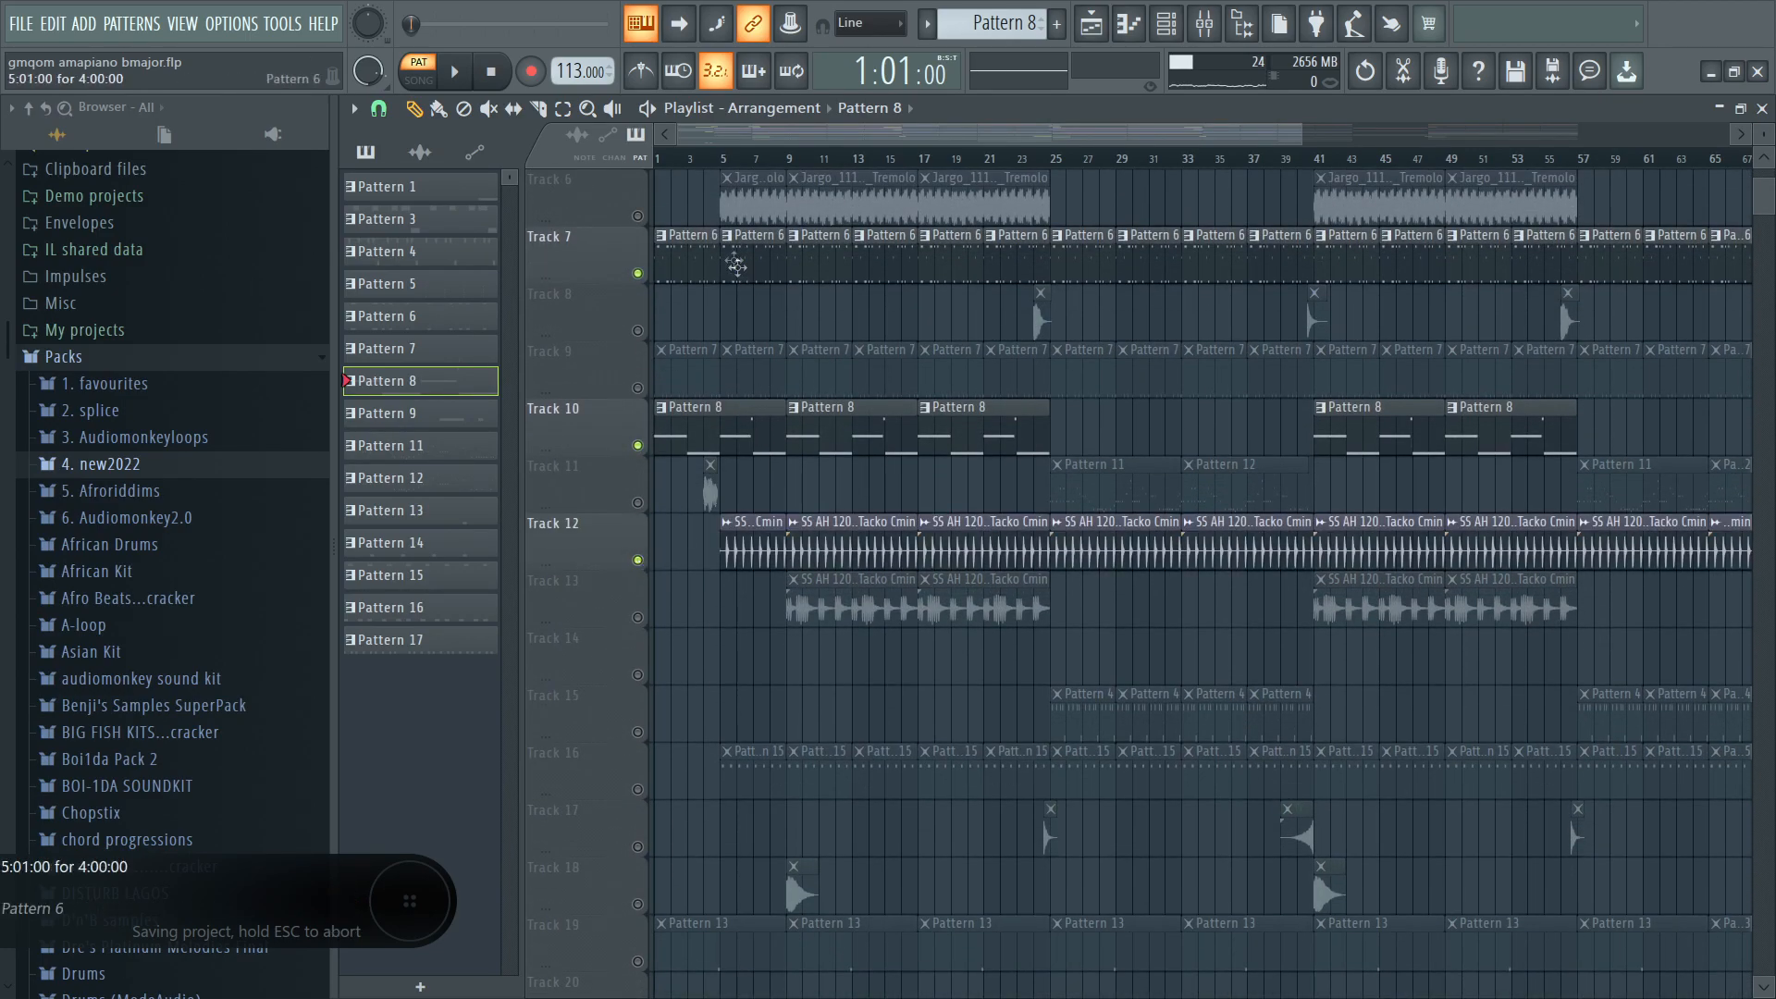
pyautogui.press('space')
pyautogui.click(710, 162)
pyautogui.click(588, 110)
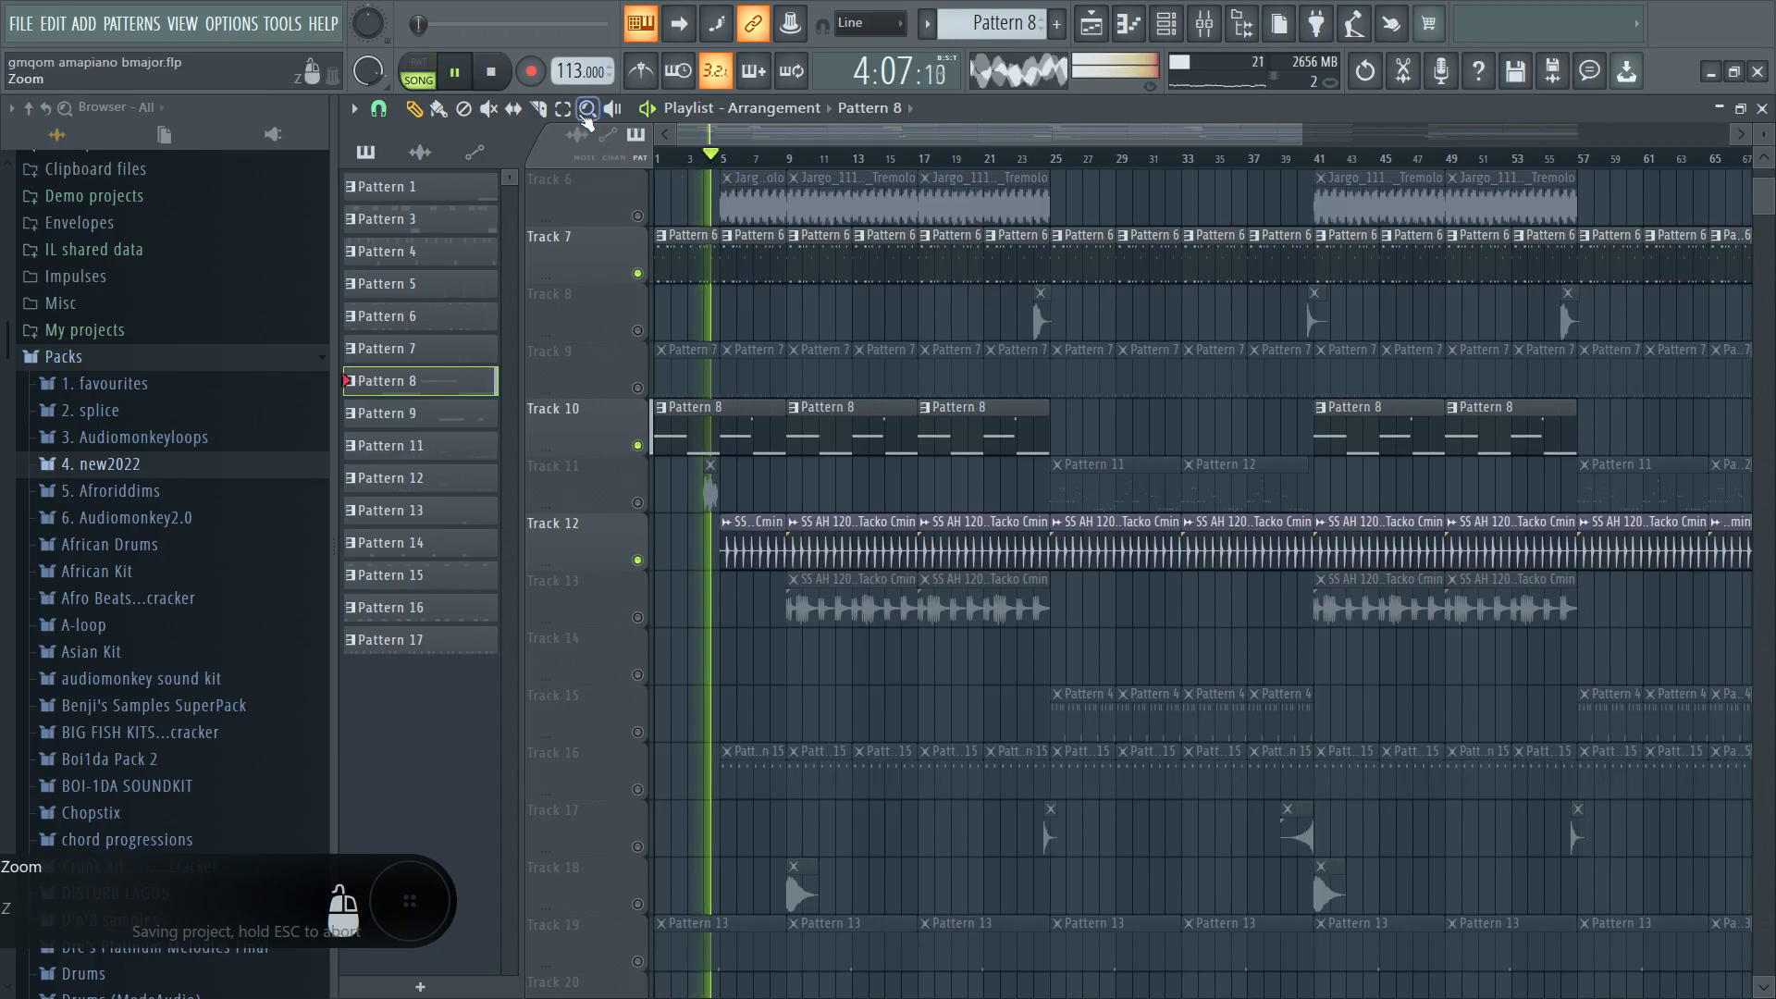
pyautogui.rightClick(802, 266)
pyautogui.moveTo(905, 197); pyautogui.dragTo(768, 404)
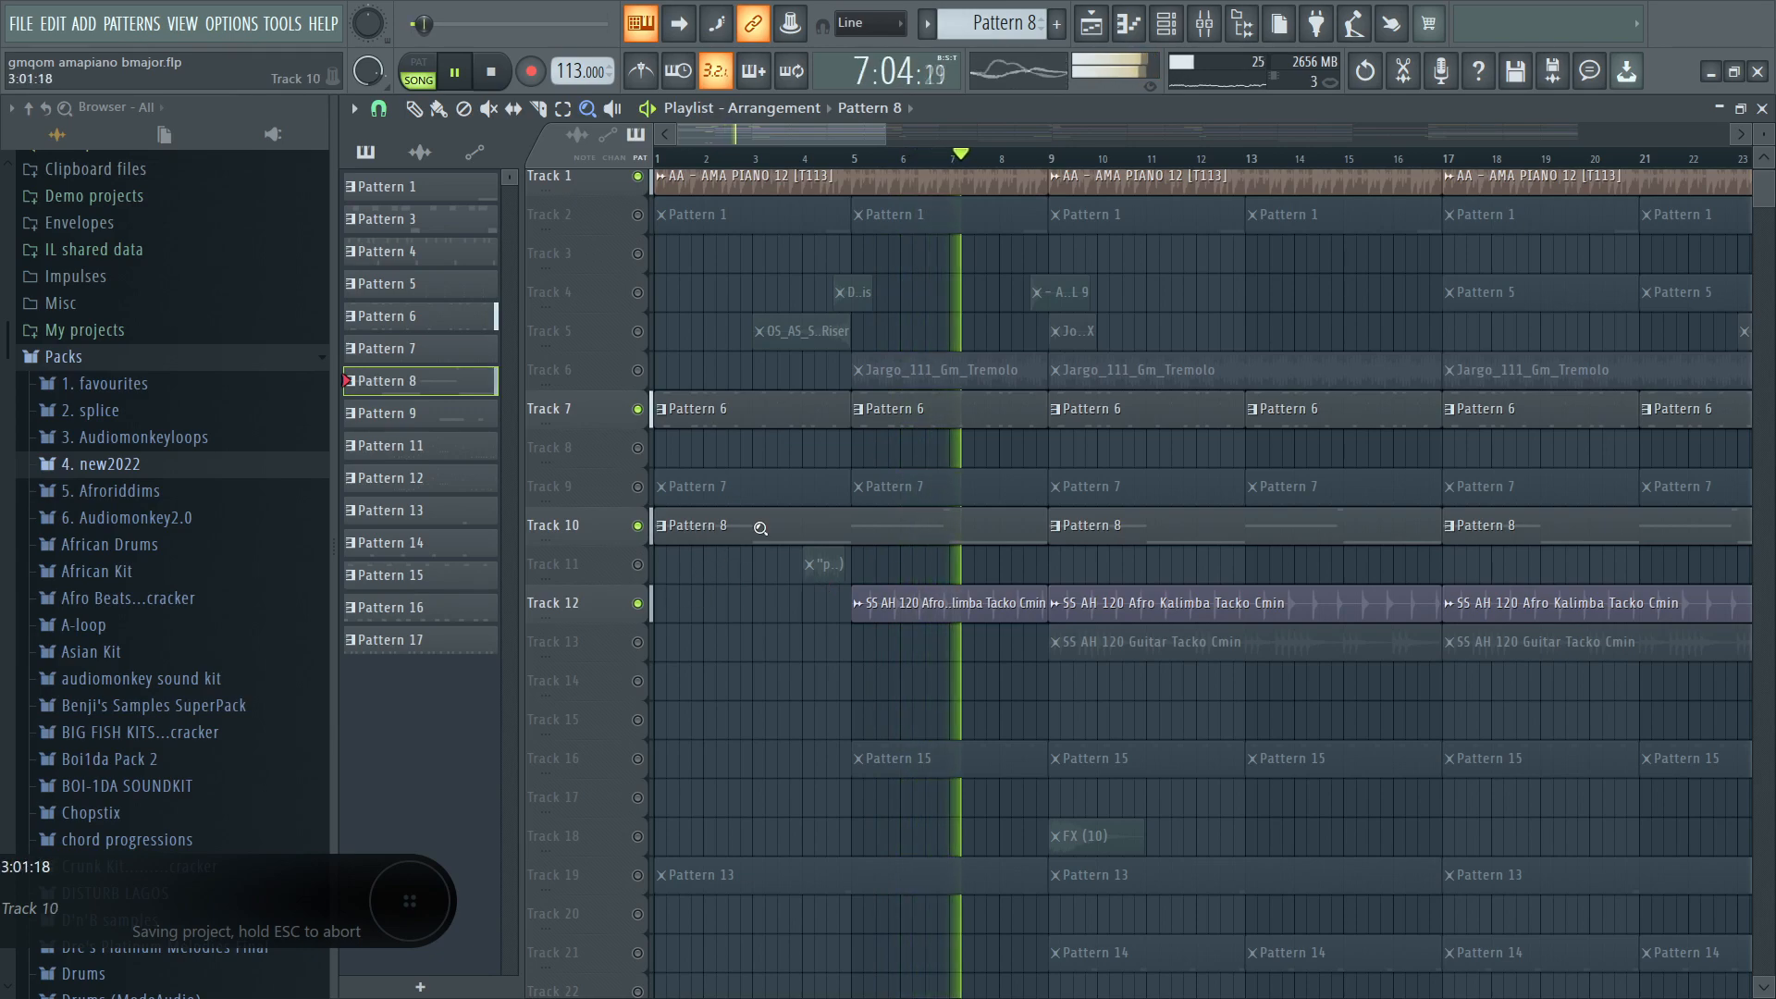
# Mute Tracks 1, 10 and 7 so that Track 12's kalimba loop plays alone.
pyautogui.scroll(1, 628, 200)
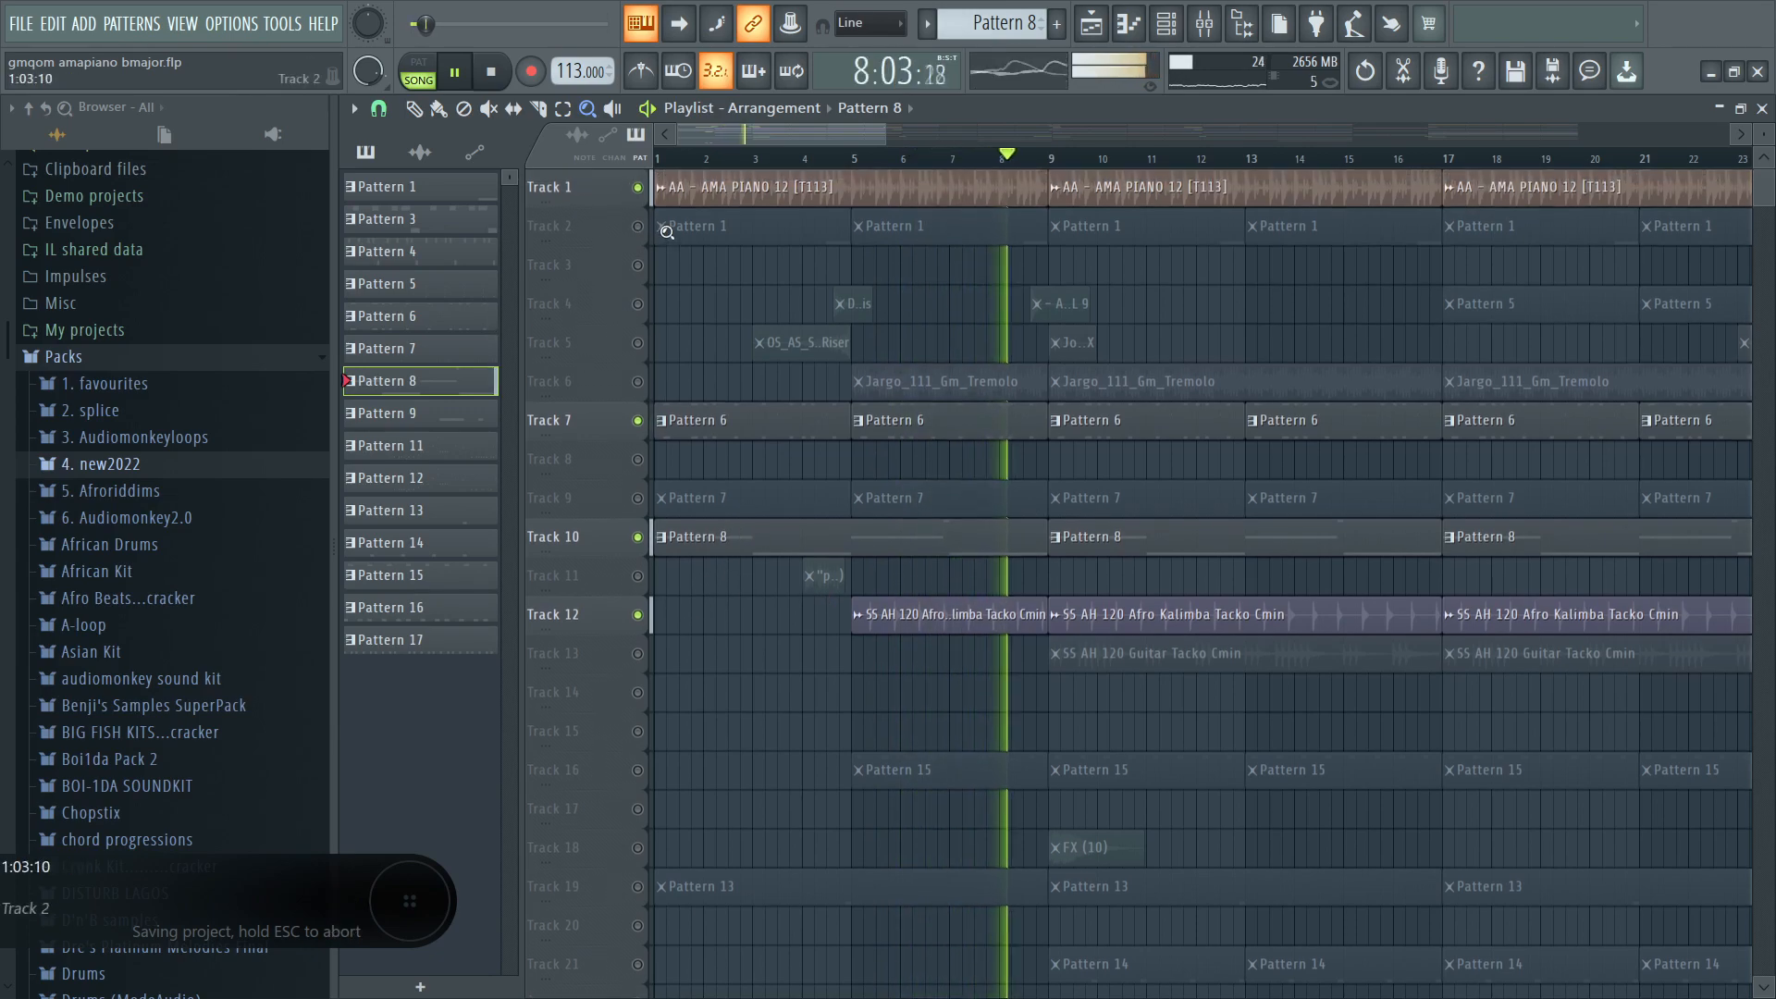
pyautogui.click(638, 187)
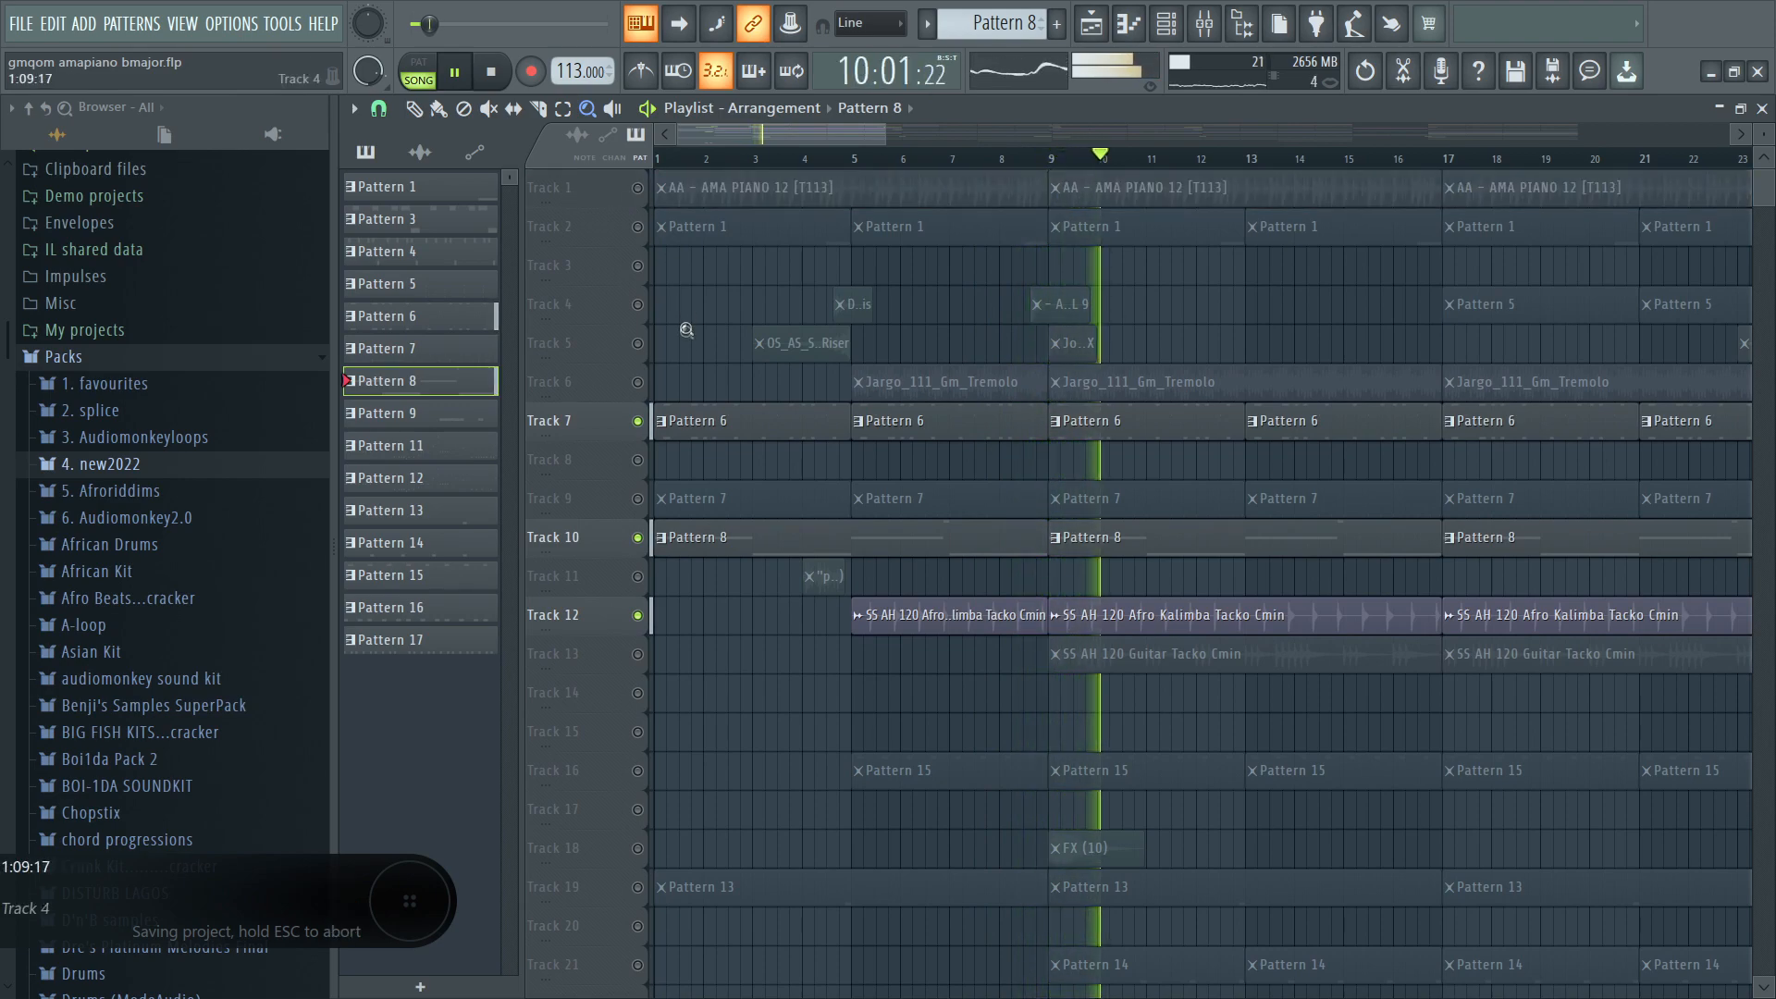
pyautogui.click(642, 548)
pyautogui.click(640, 425)
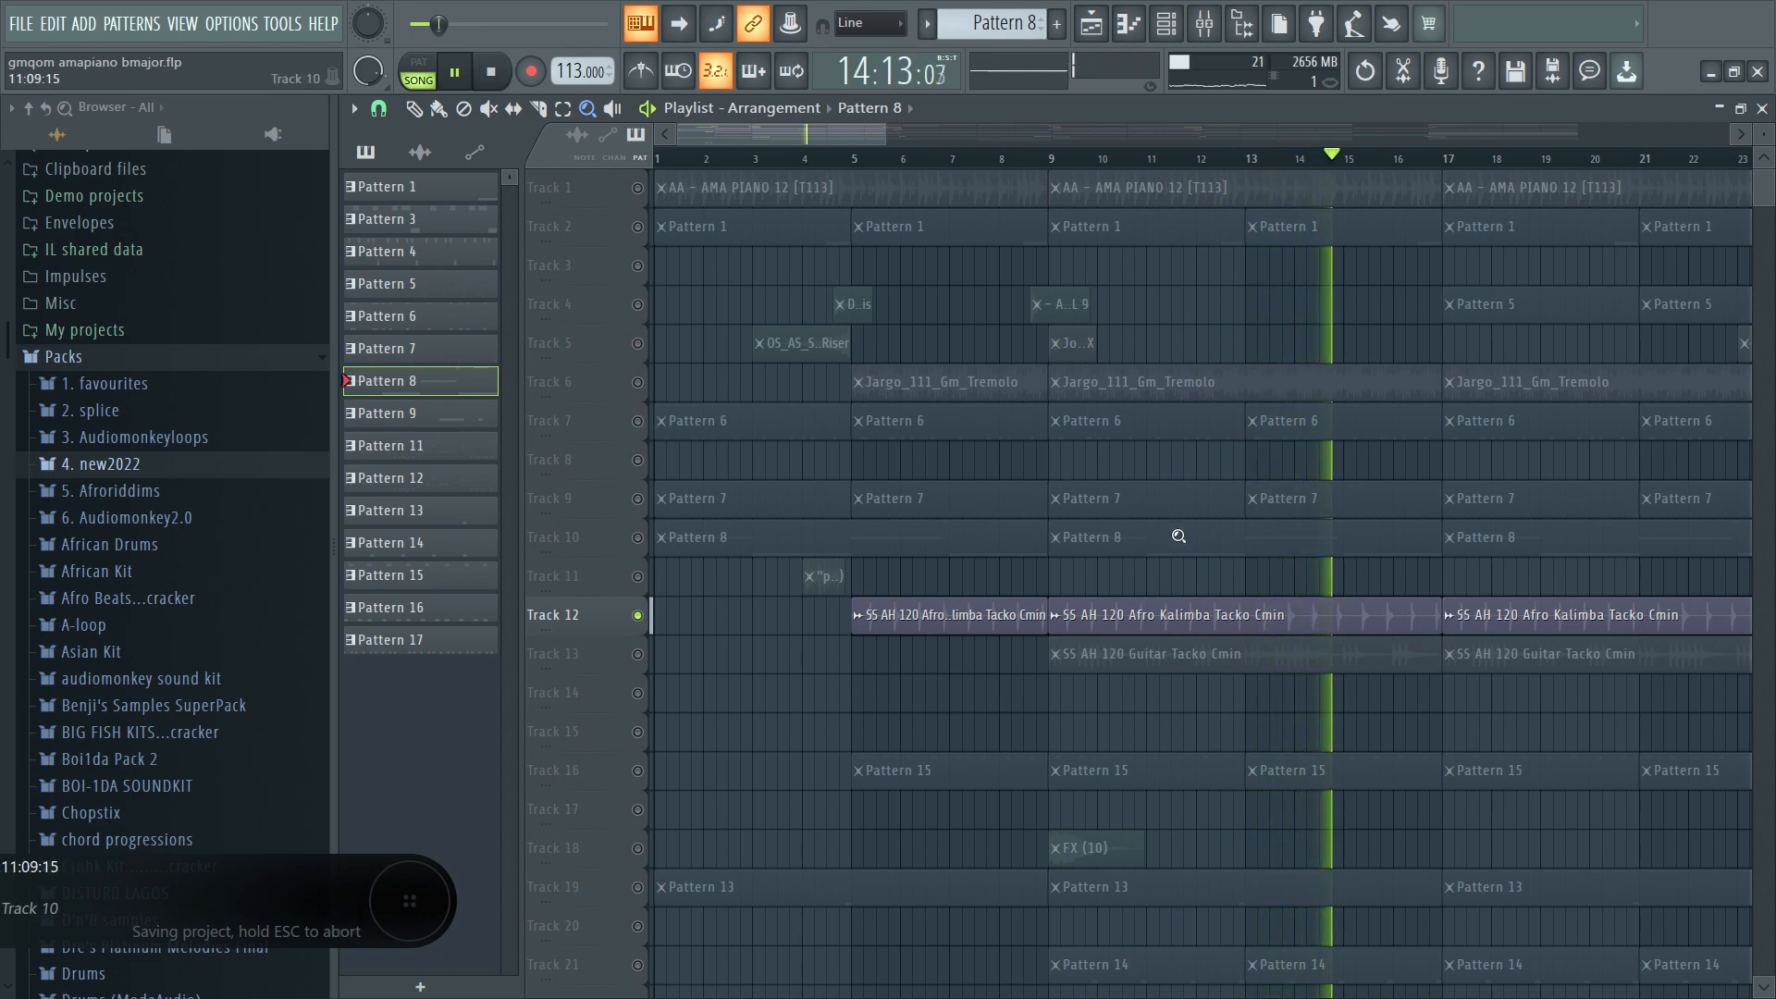
# Stop playback and inspect the sample settings of the SS AH 120 Afro Kalimba Tacko Cmin clip, then close them.
pyautogui.click(414, 109)
pyautogui.press('space')
pyautogui.doubleClick(1115, 626)
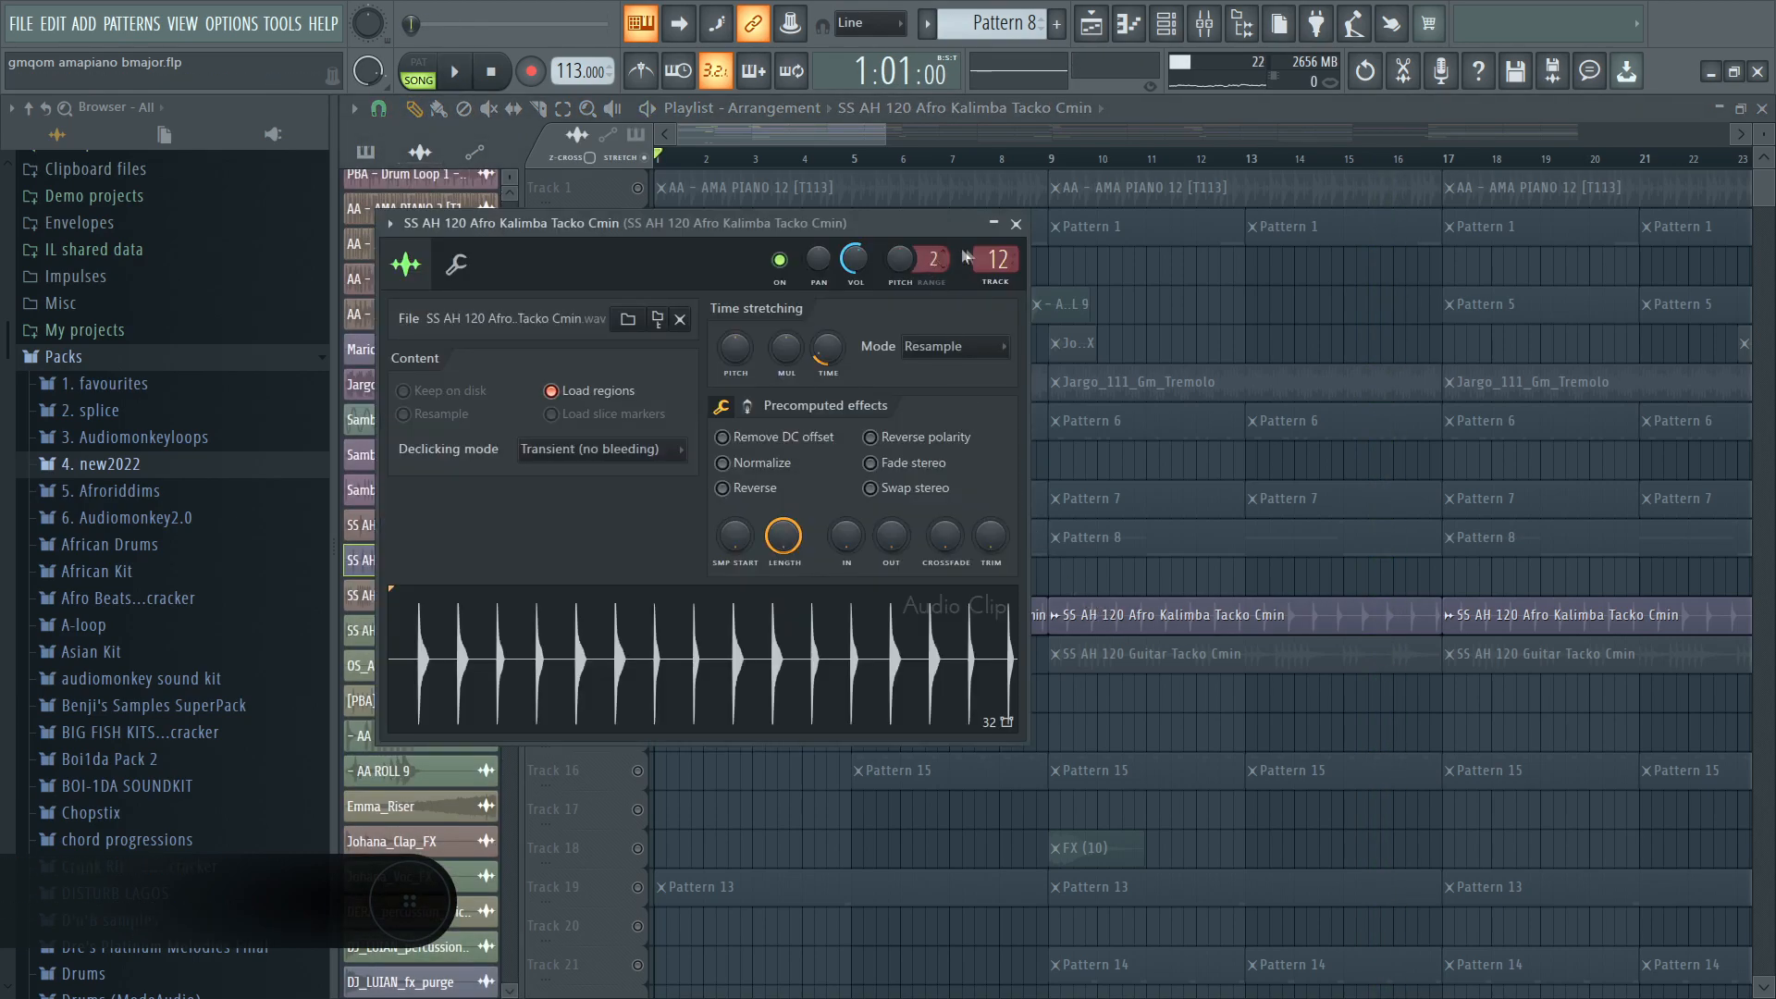
pyautogui.click(1016, 225)
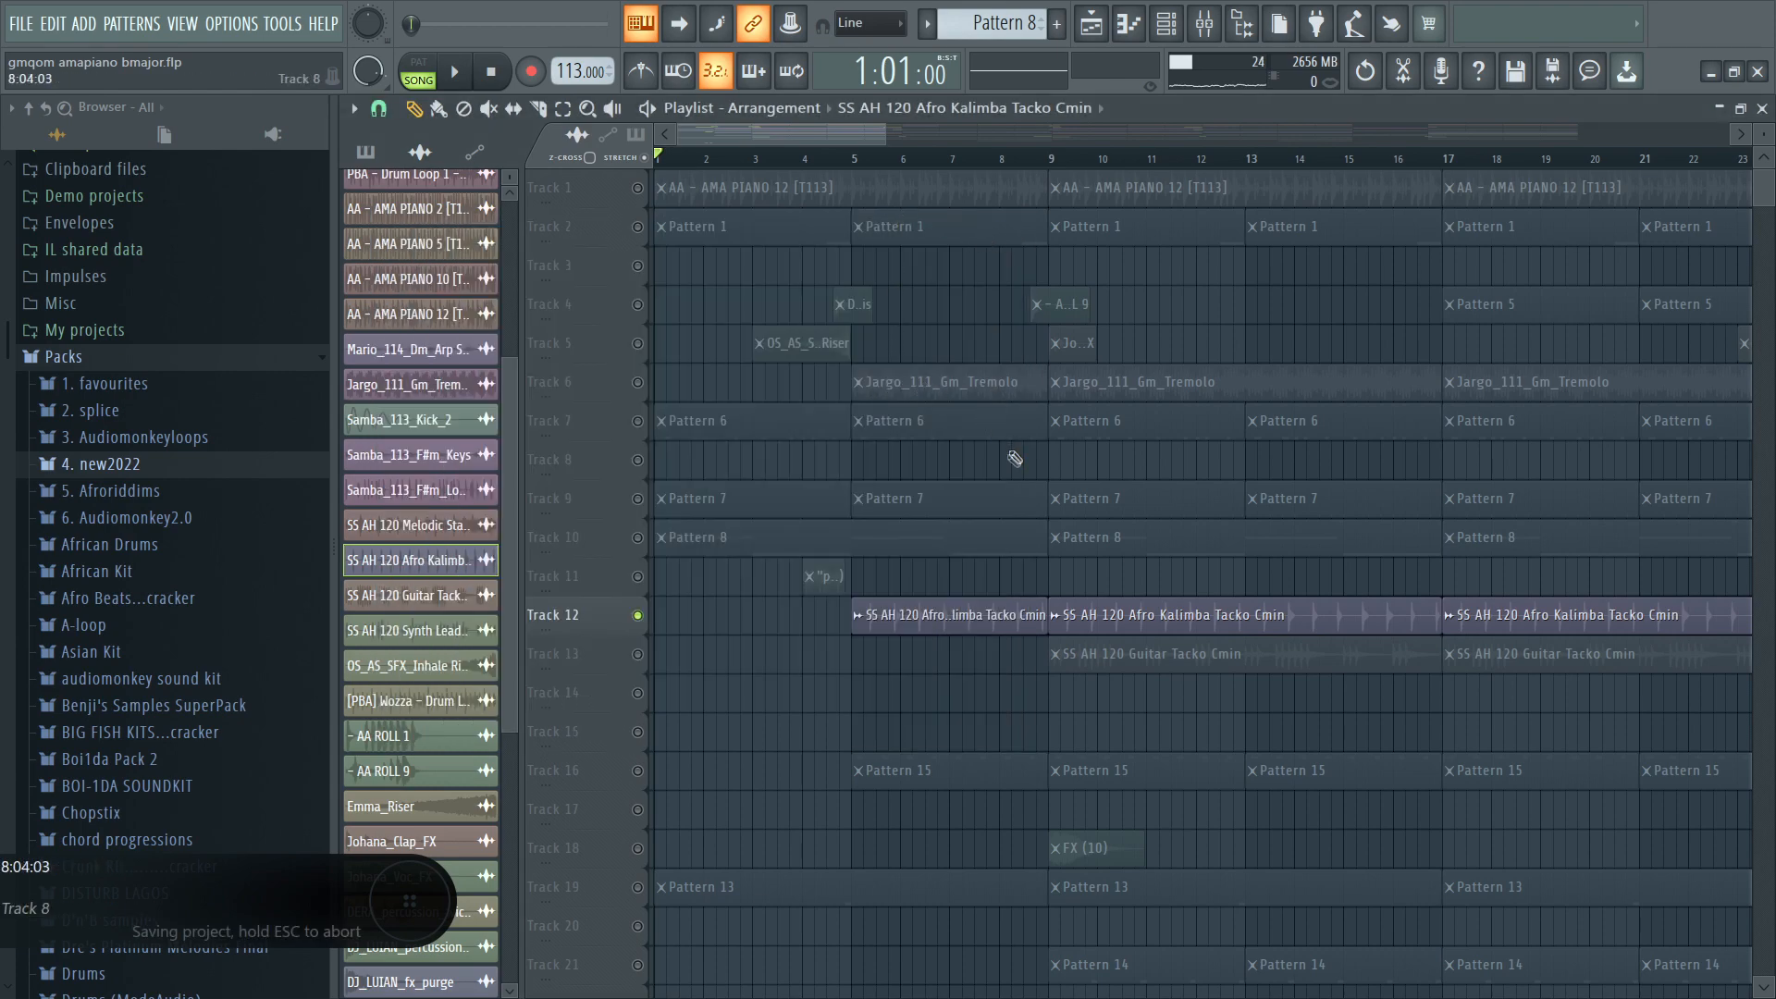
# Enable Tracks 6, 1, 7 and 10 alongside Track 12, listening to the combination from bar 5 before stopping playback.
pyautogui.click(638, 383)
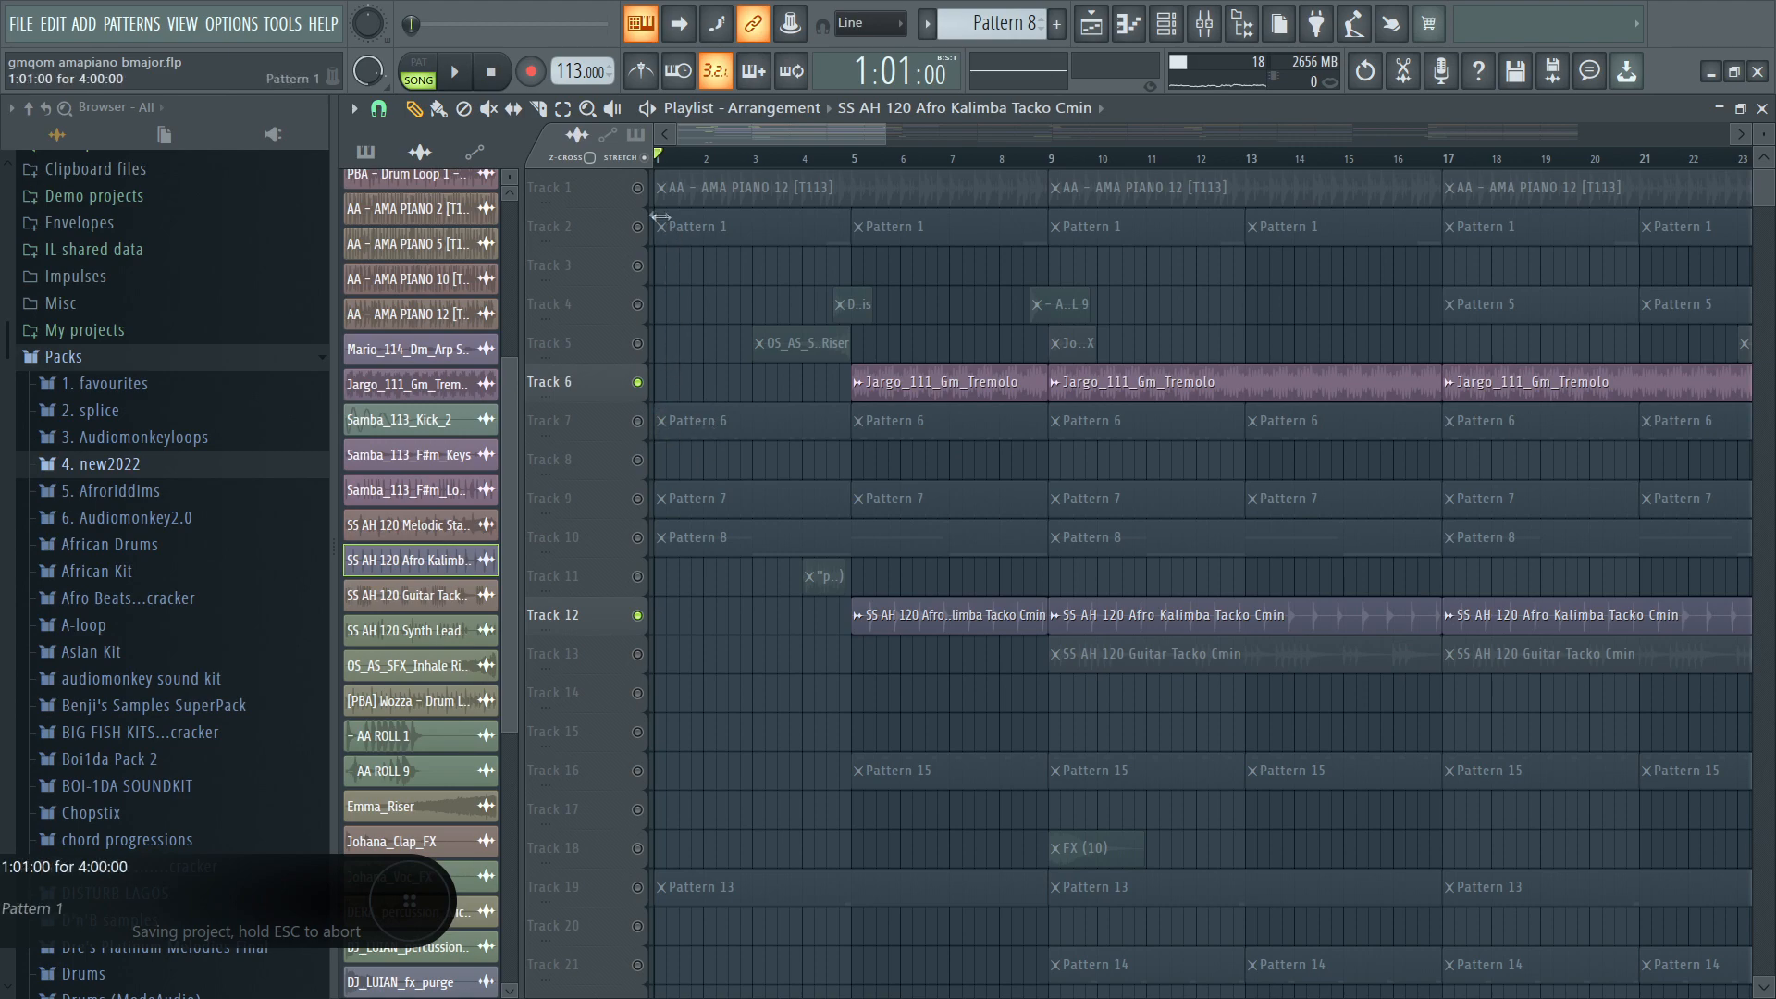
pyautogui.click(639, 189)
pyautogui.click(638, 422)
pyautogui.press('space')
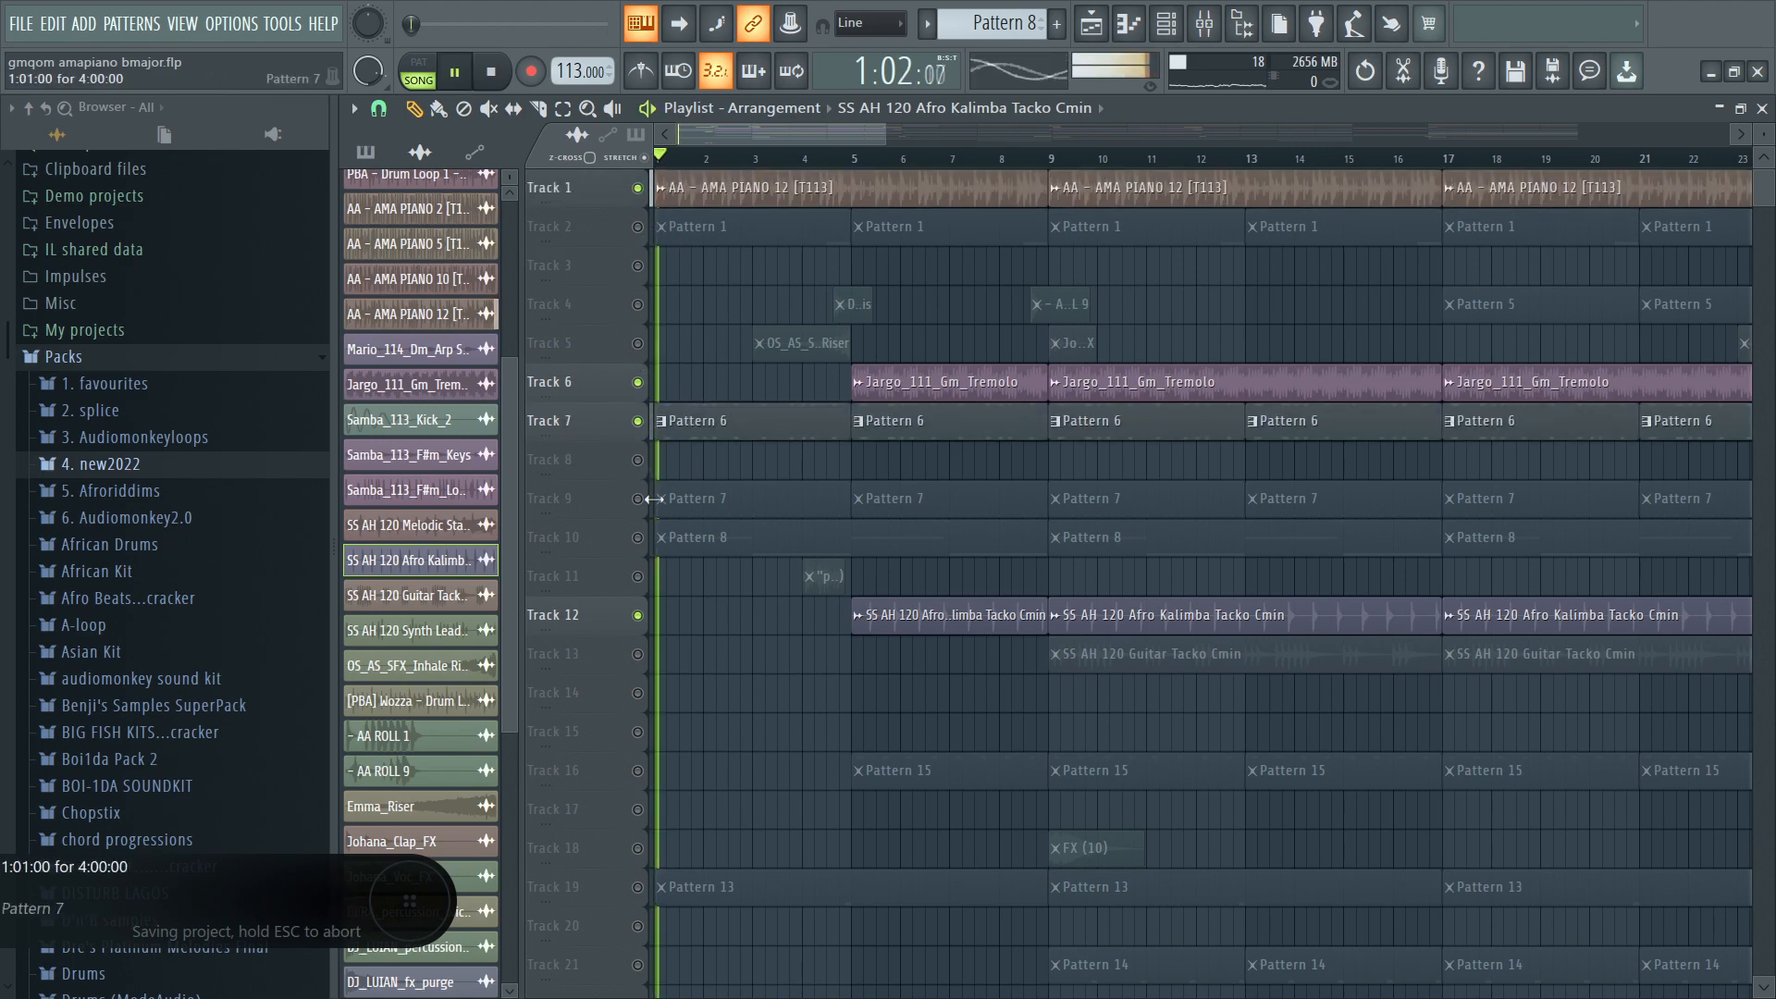
pyautogui.click(860, 152)
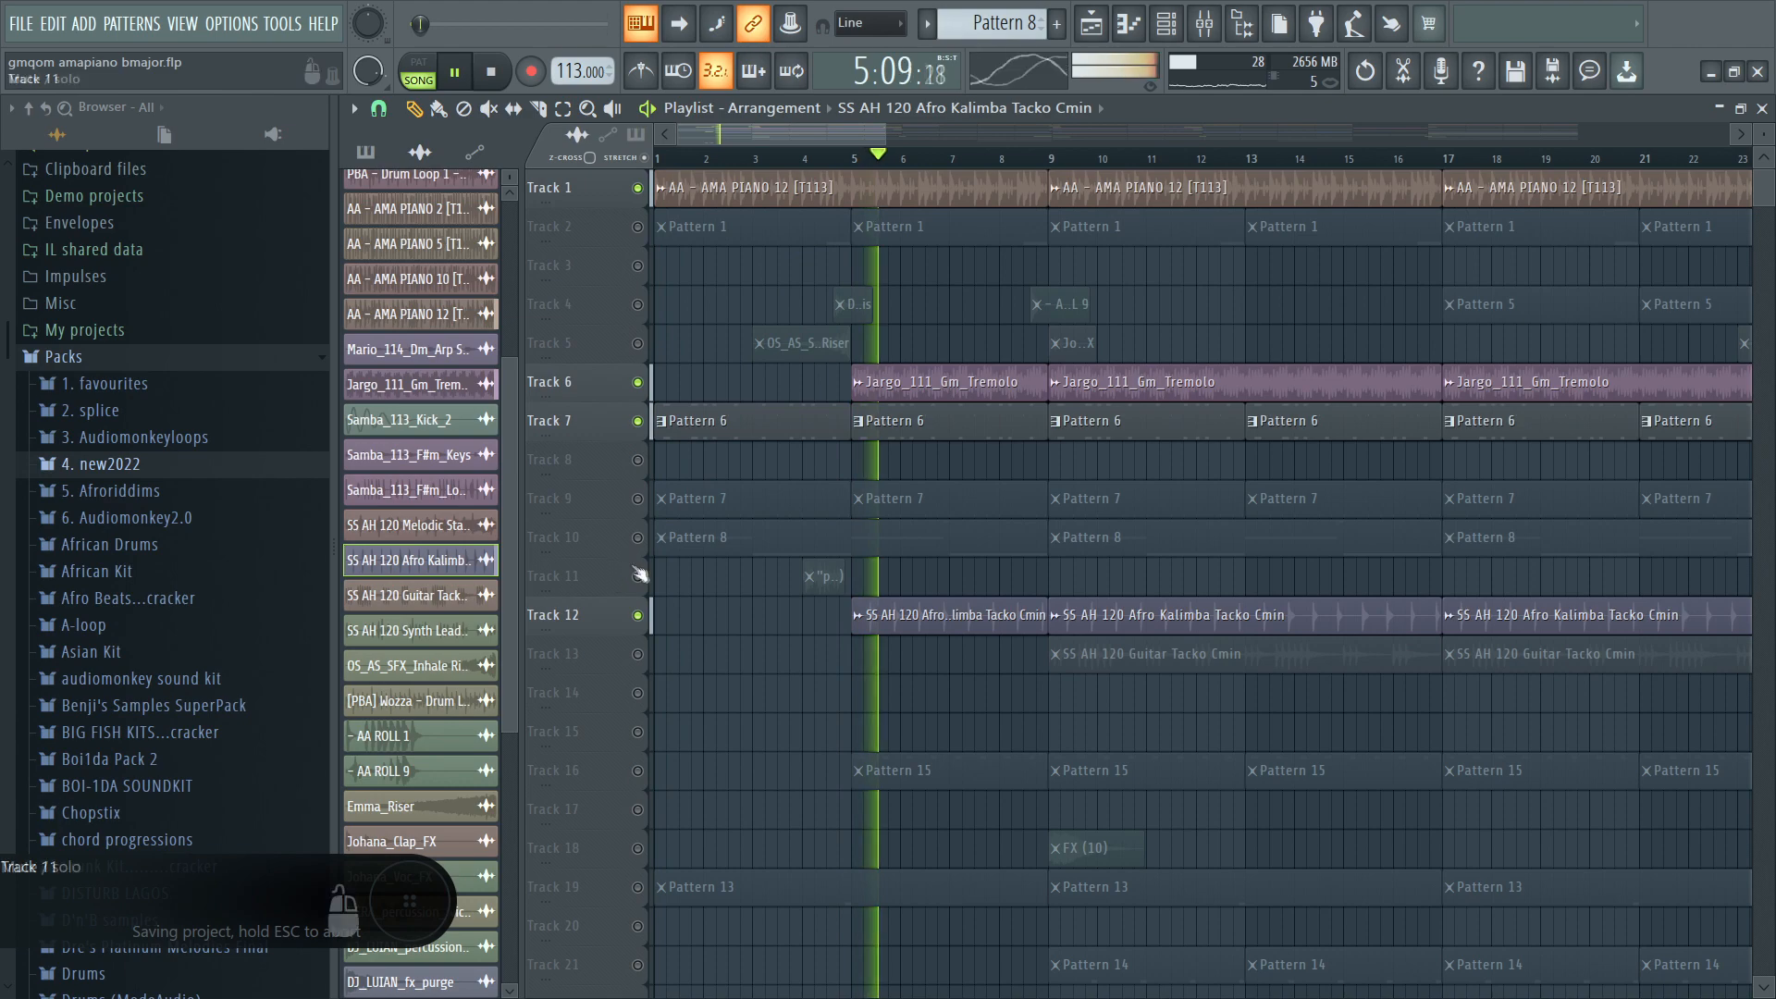
pyautogui.click(637, 538)
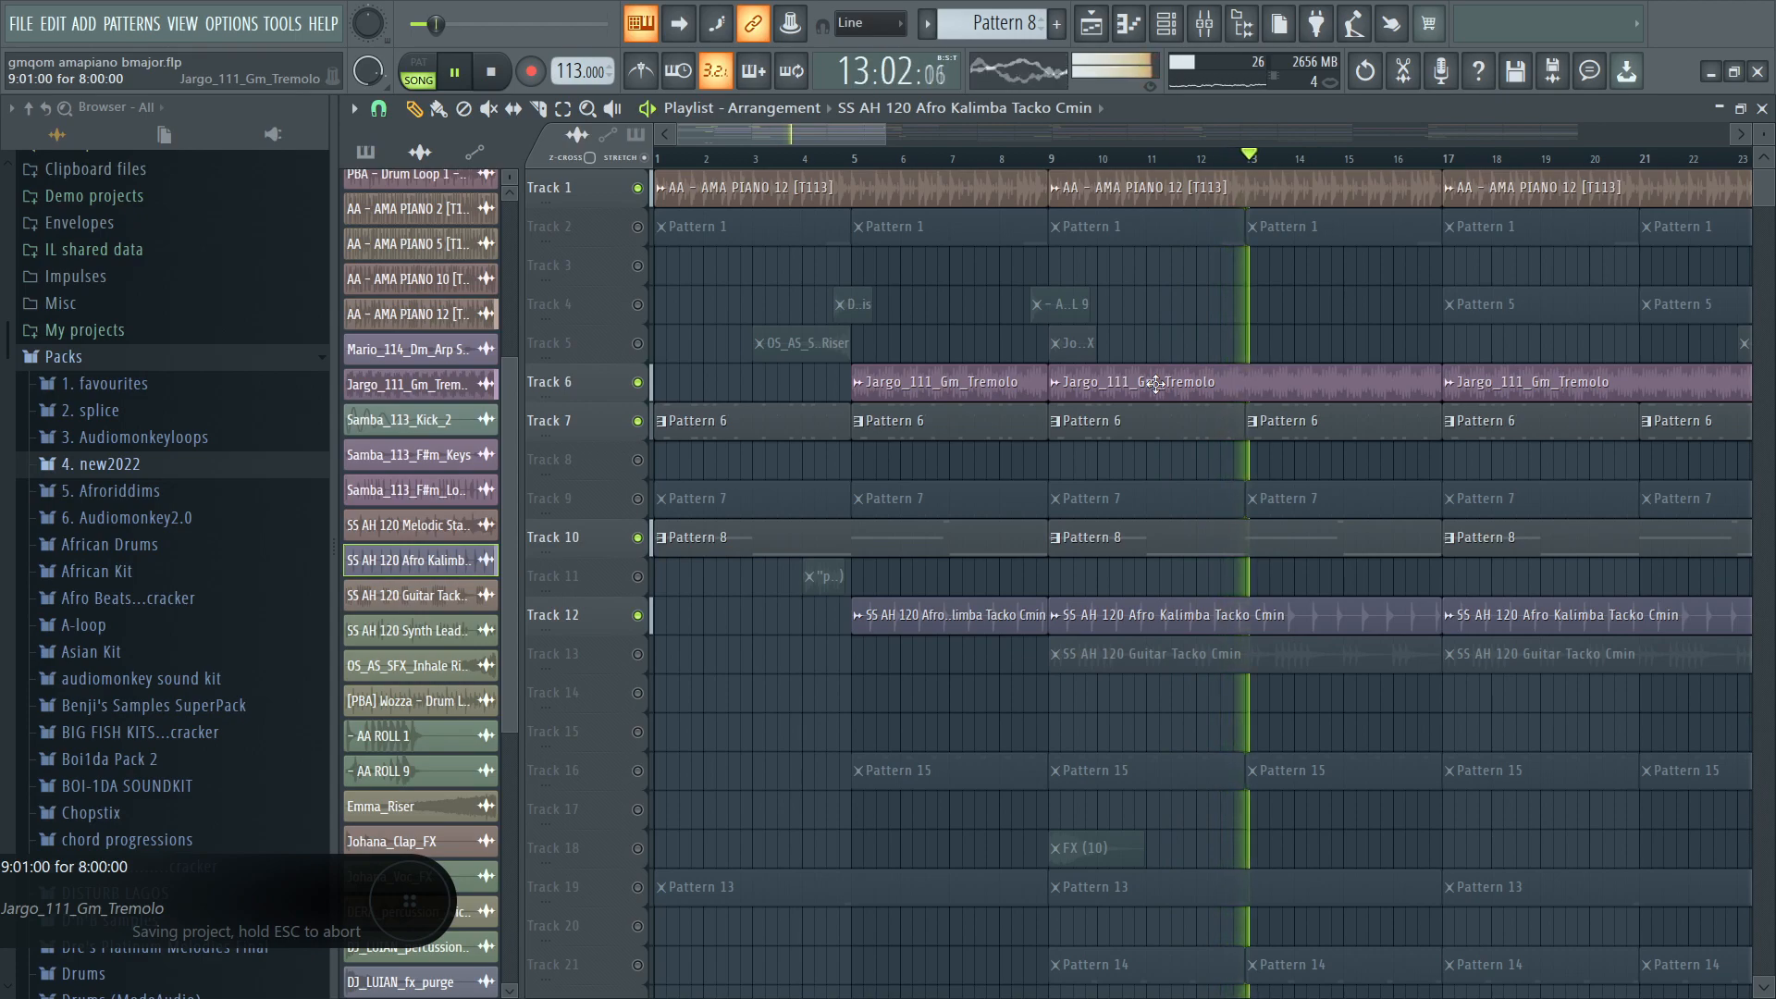
pyautogui.press('space')
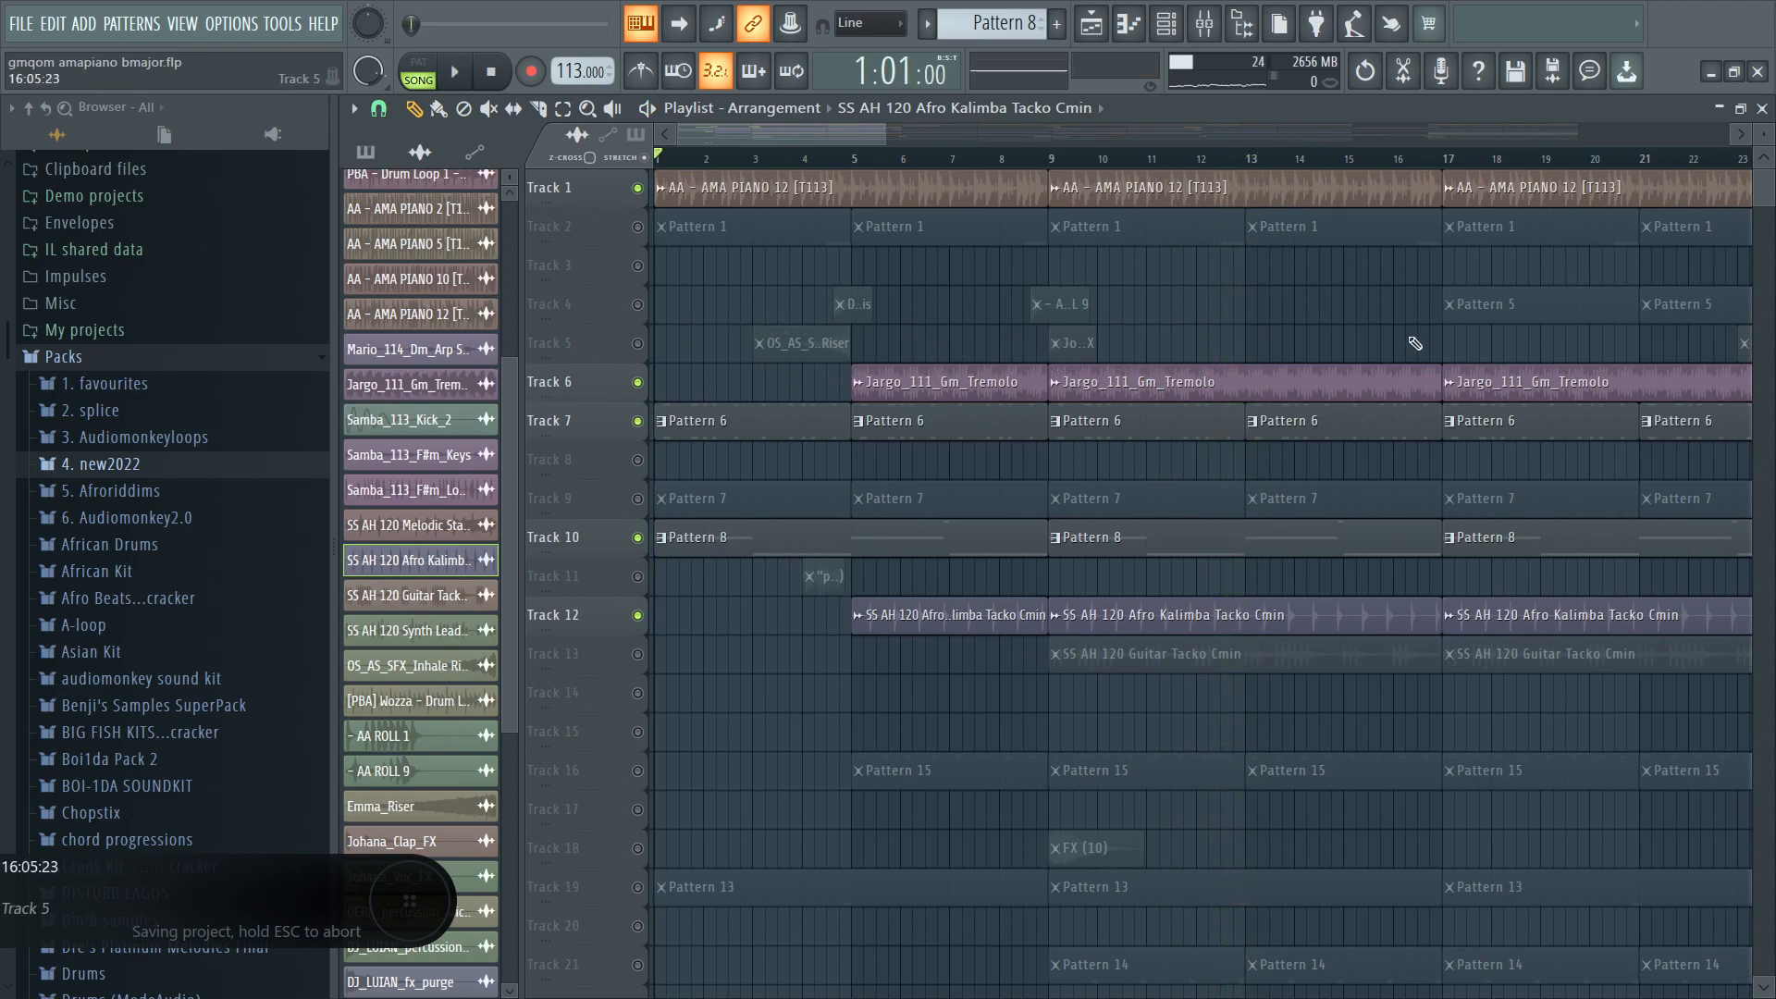
# Inspect the sample settings of the Jargo_111_Gm_Tremolo clip on Track 6, then close them.
pyautogui.doubleClick(1212, 382)
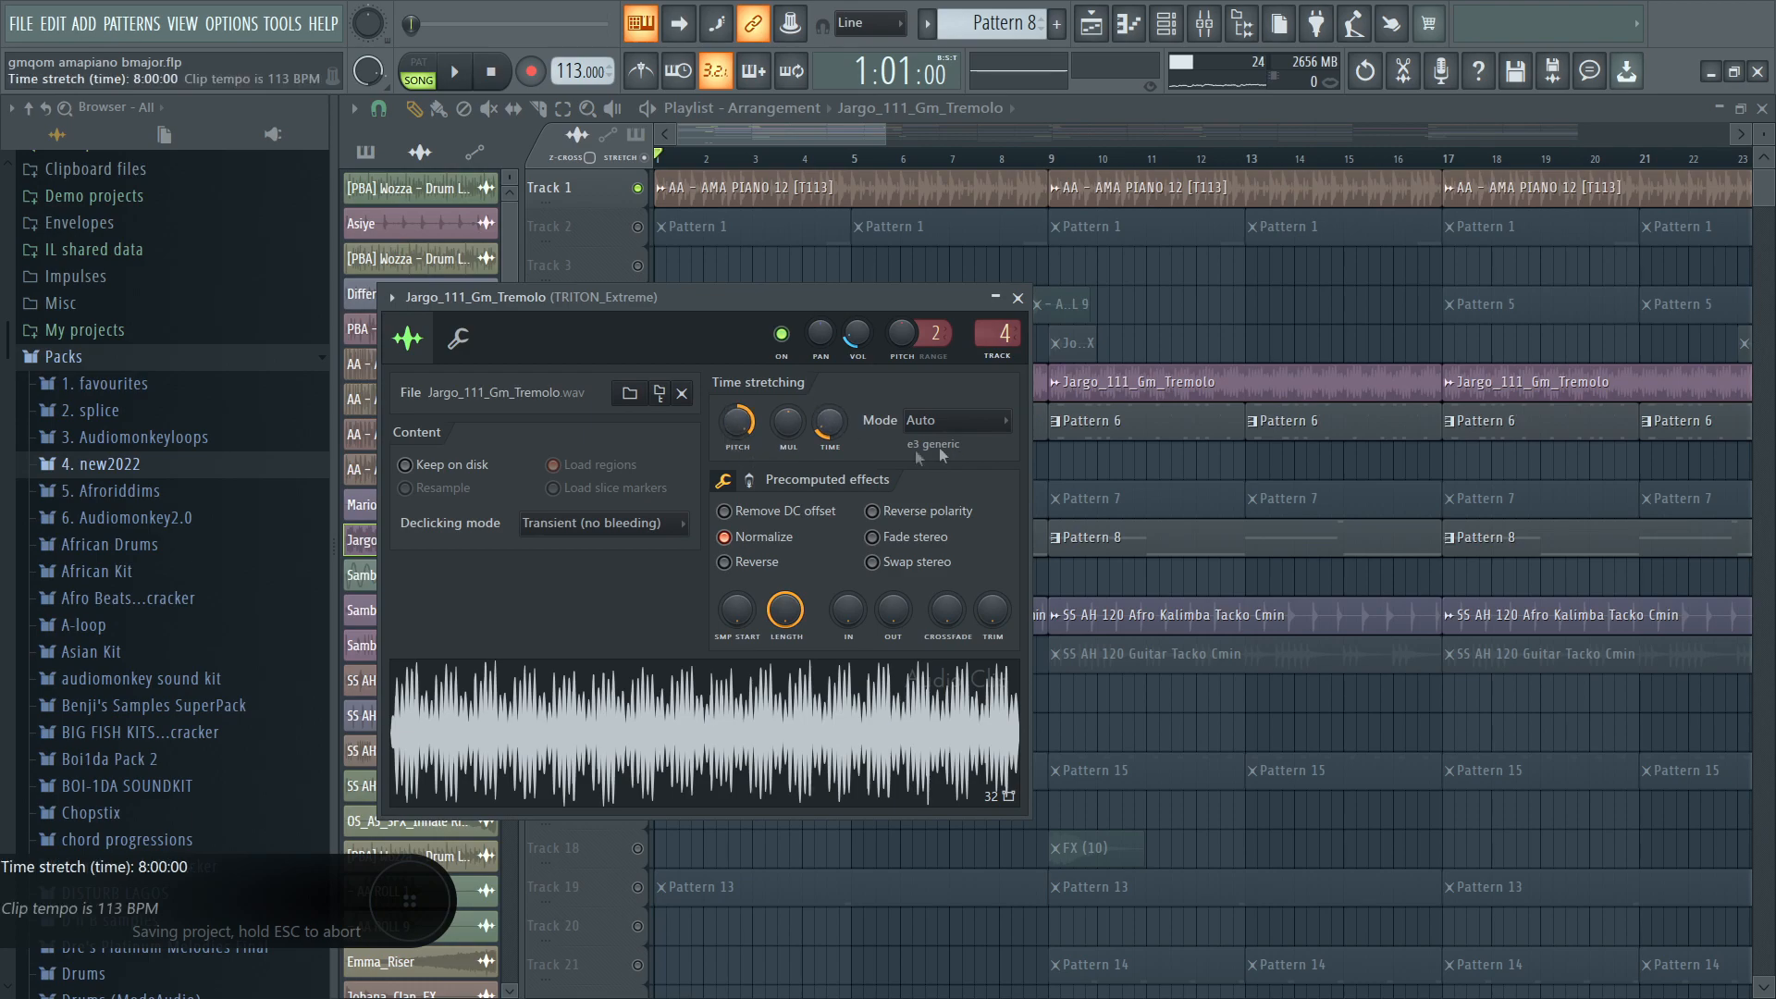
pyautogui.click(1021, 299)
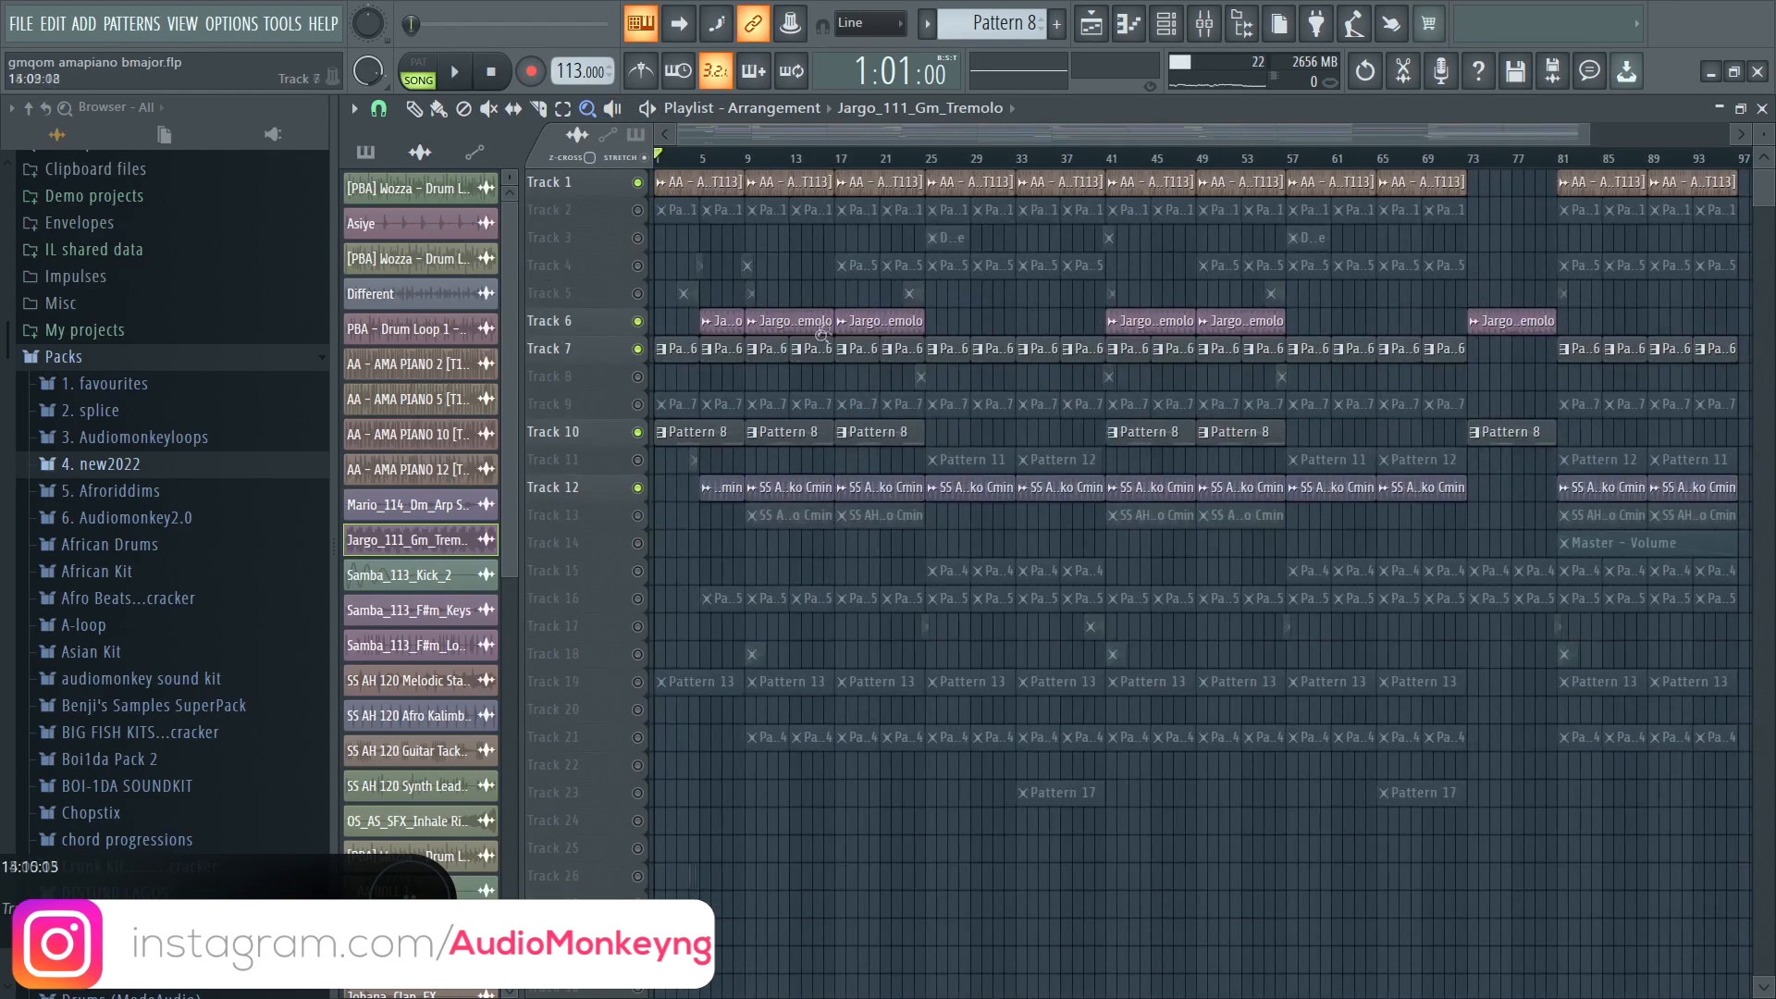
# Enable Track 19 with its Pattern 13 clips in the full arrangement overview.
pyautogui.moveTo(822, 335); pyautogui.dragTo(653, 751)
pyautogui.rightClick(926, 448)
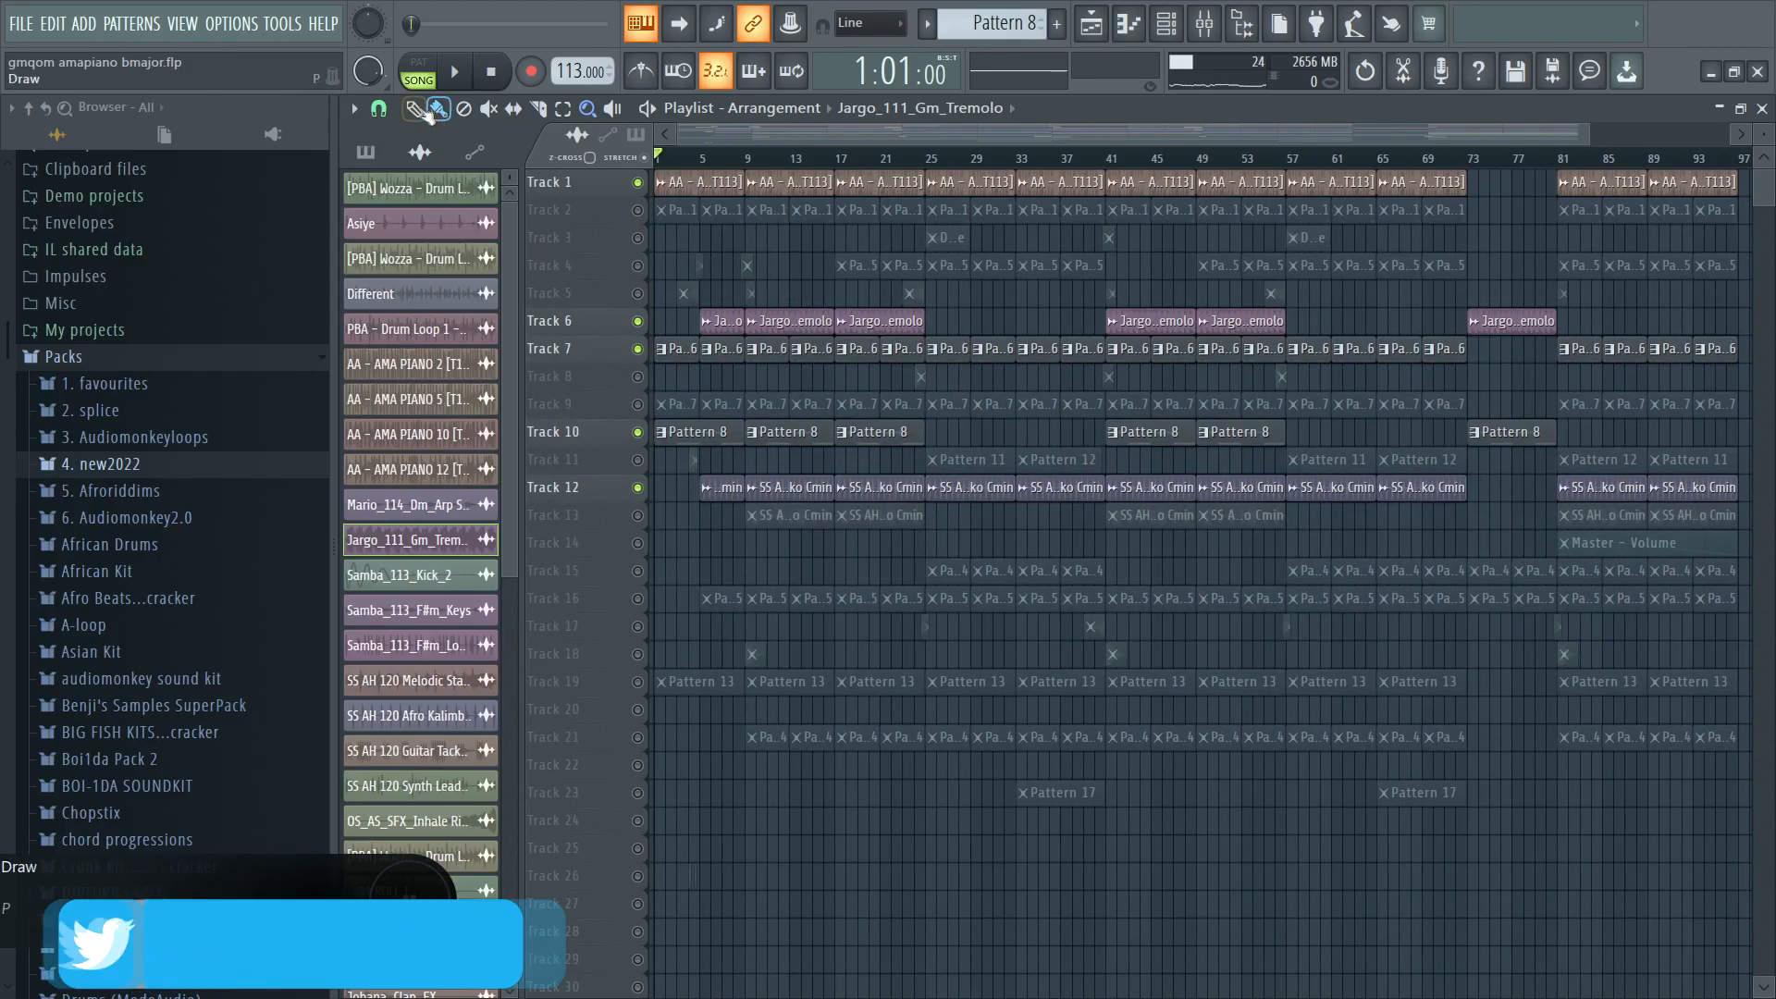
pyautogui.scroll(2, 1758, 143)
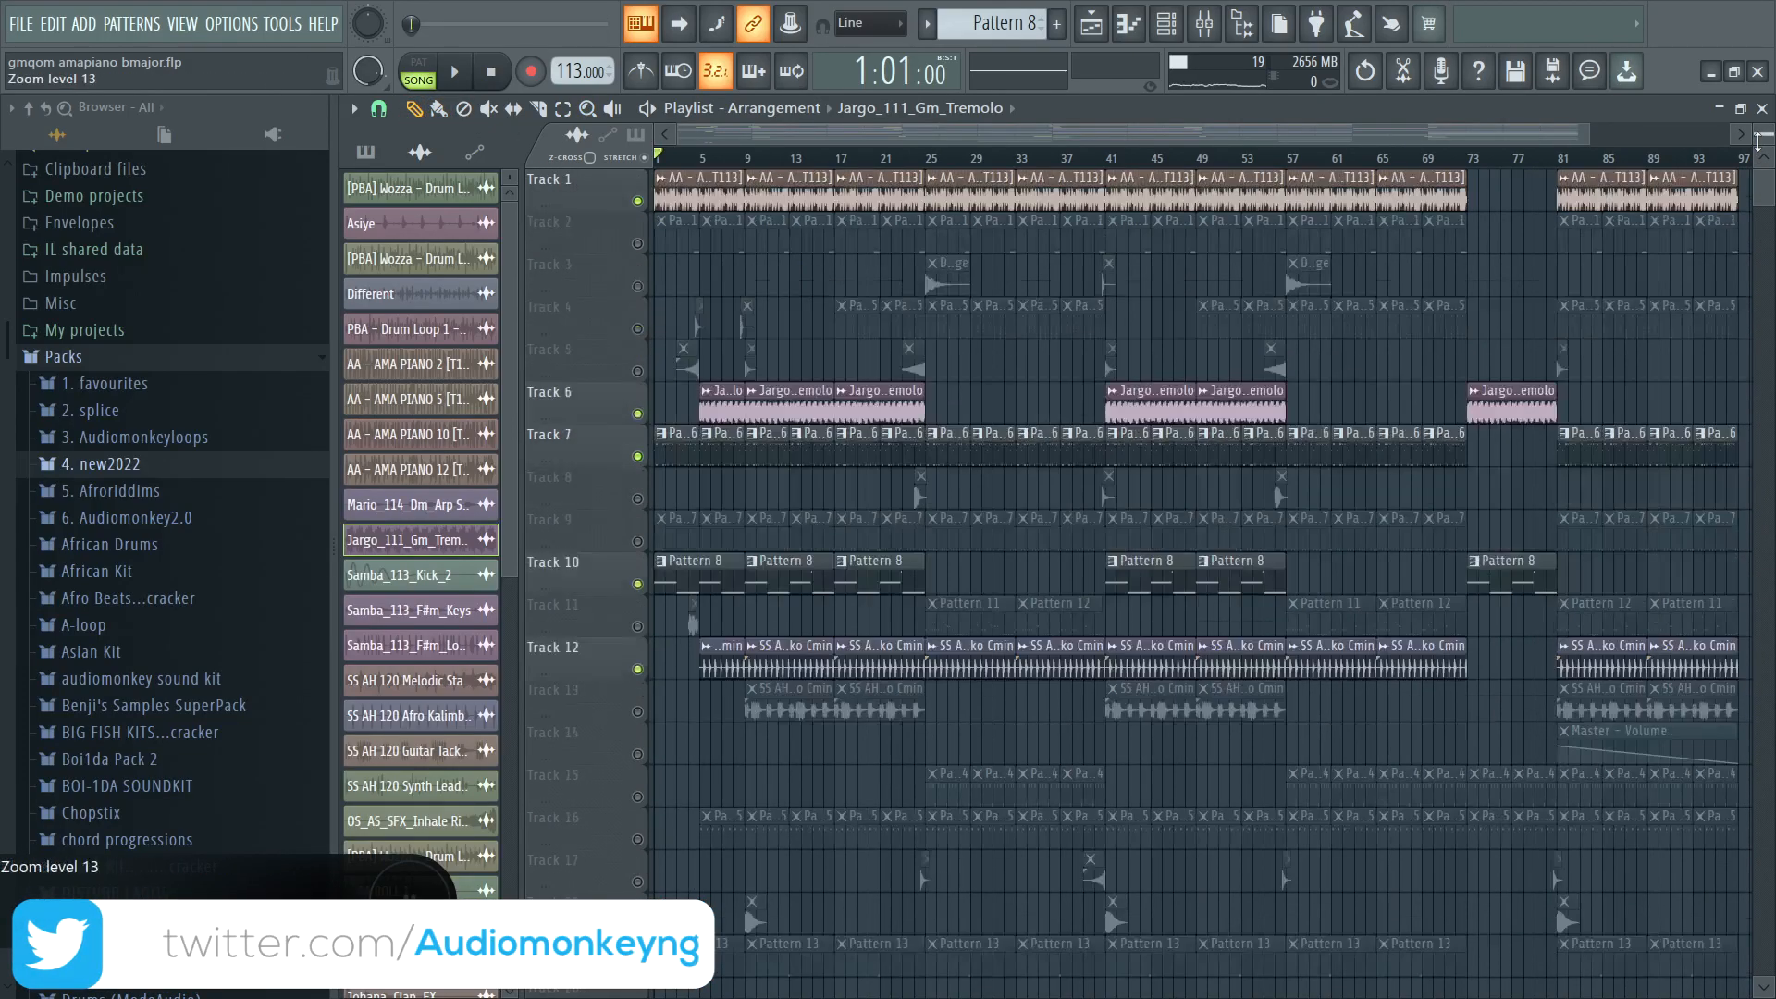
pyautogui.scroll(-4, 1758, 143)
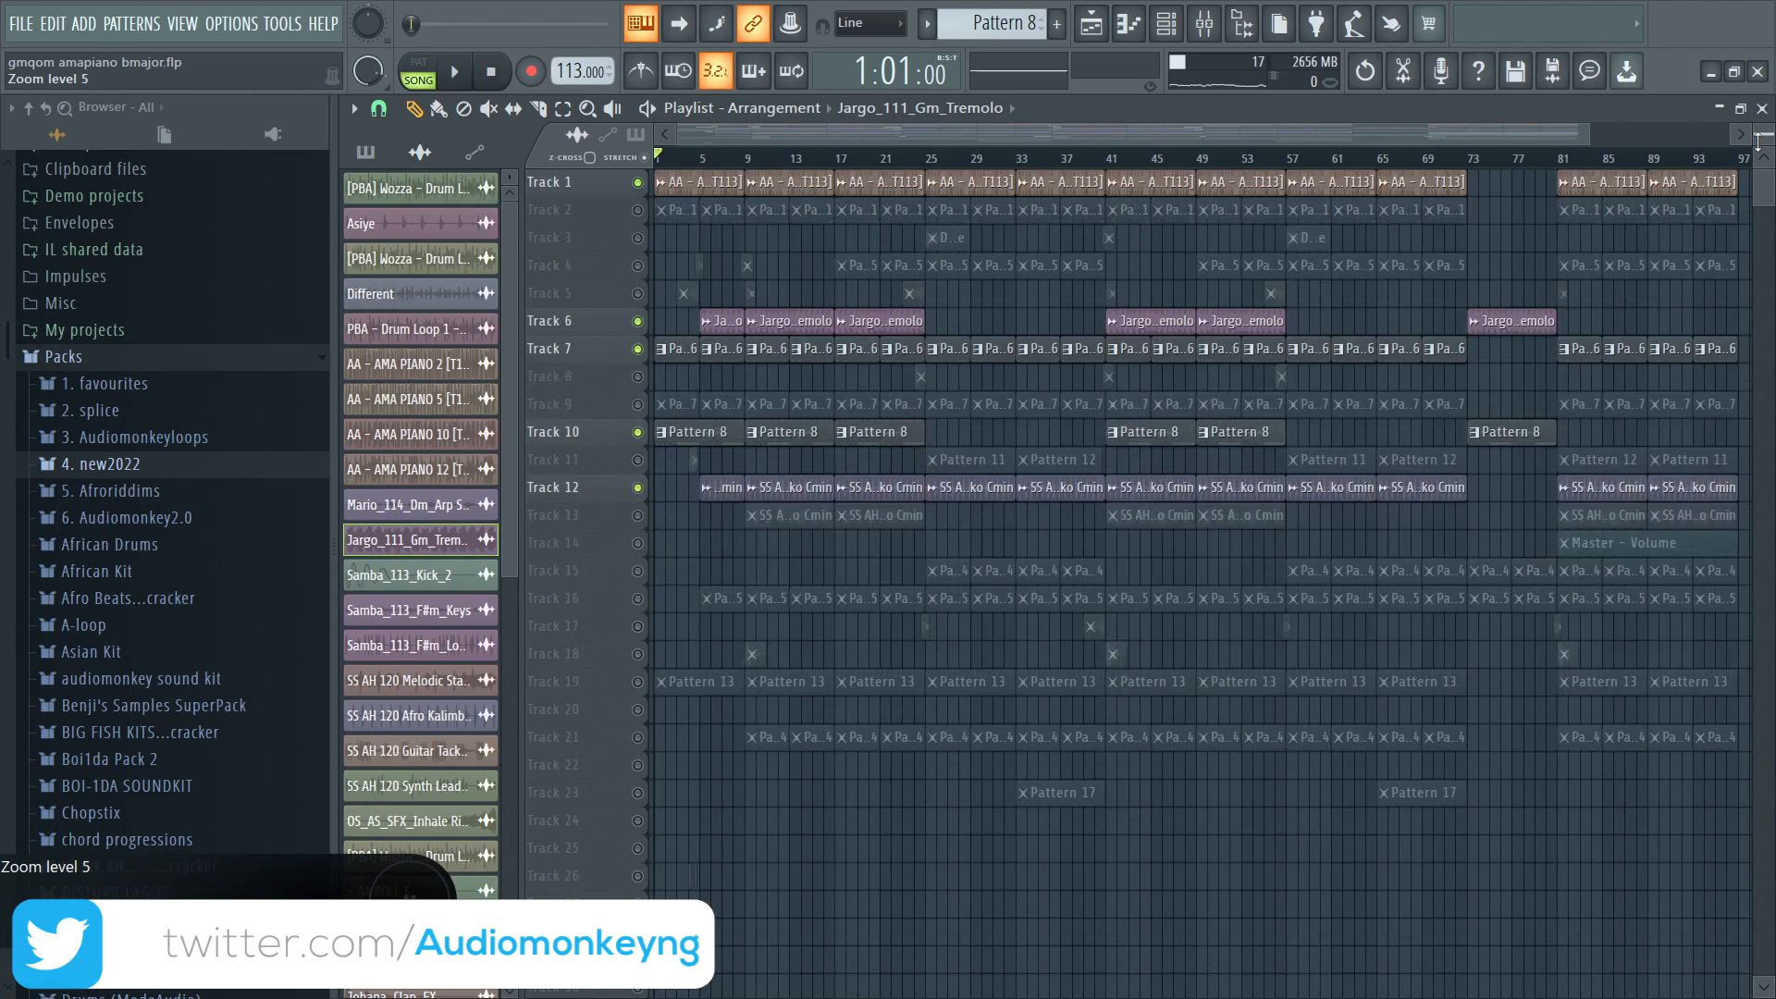
pyautogui.scroll(-1, 810, 606)
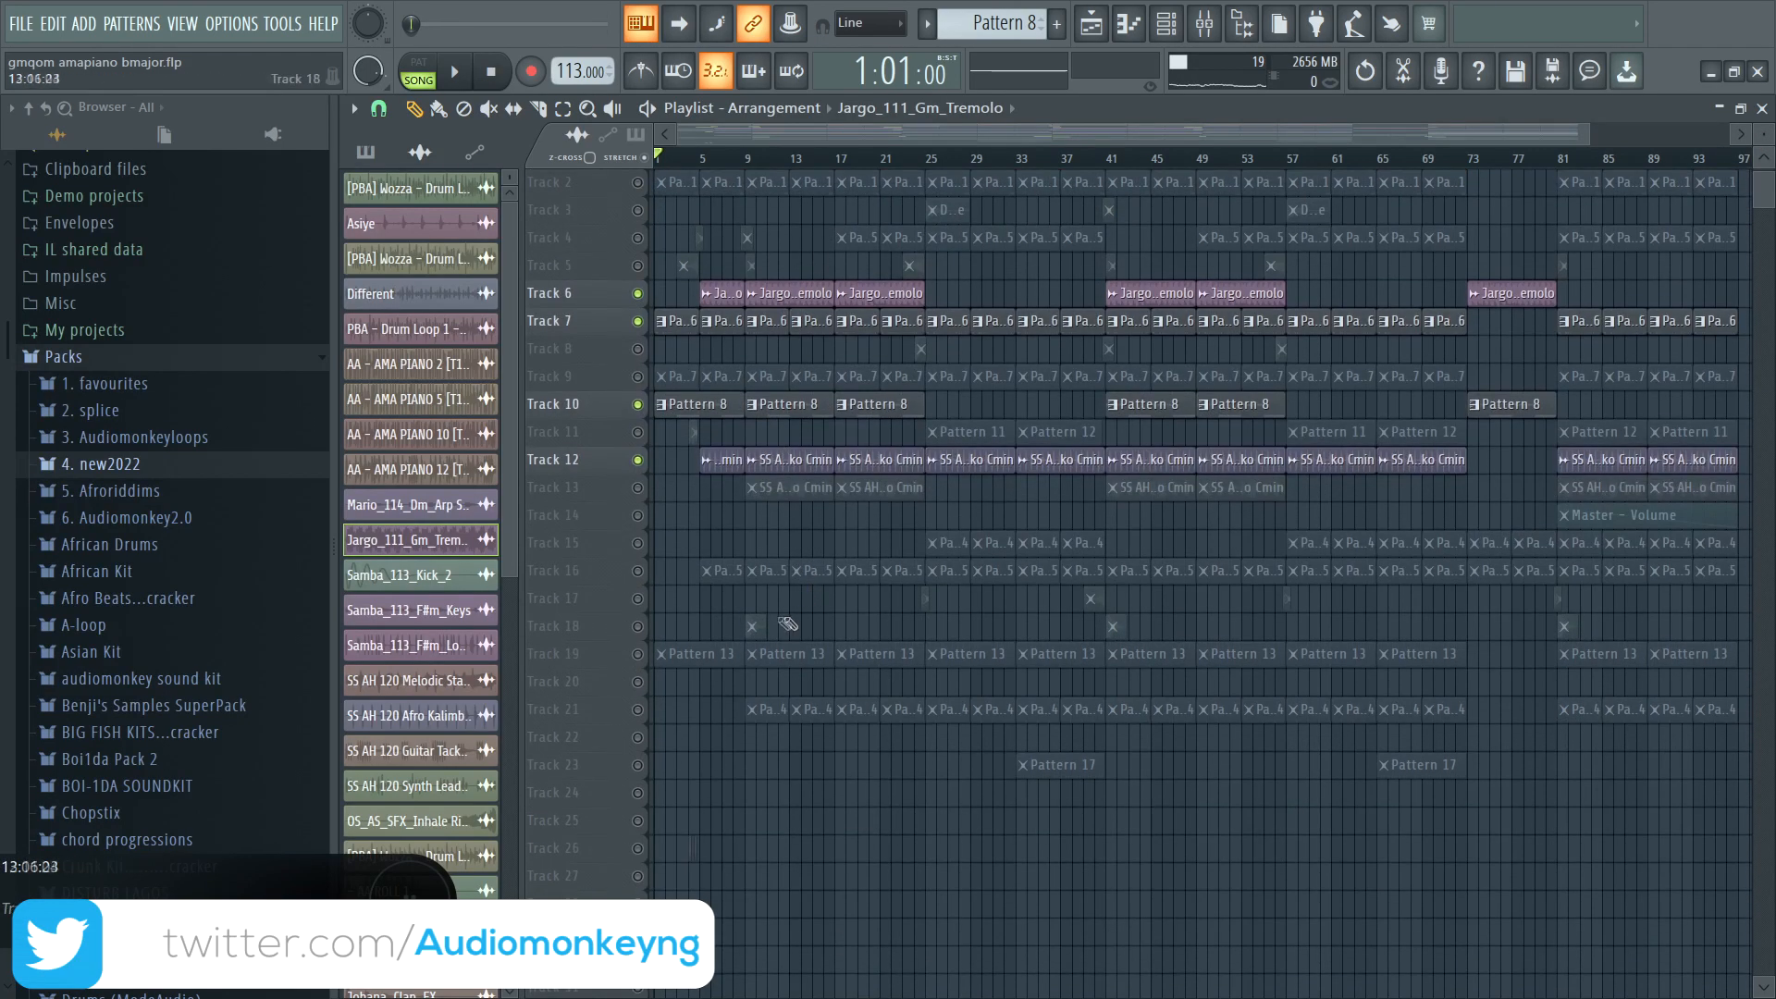
pyautogui.click(637, 653)
pyautogui.scroll(-1, 719, 618)
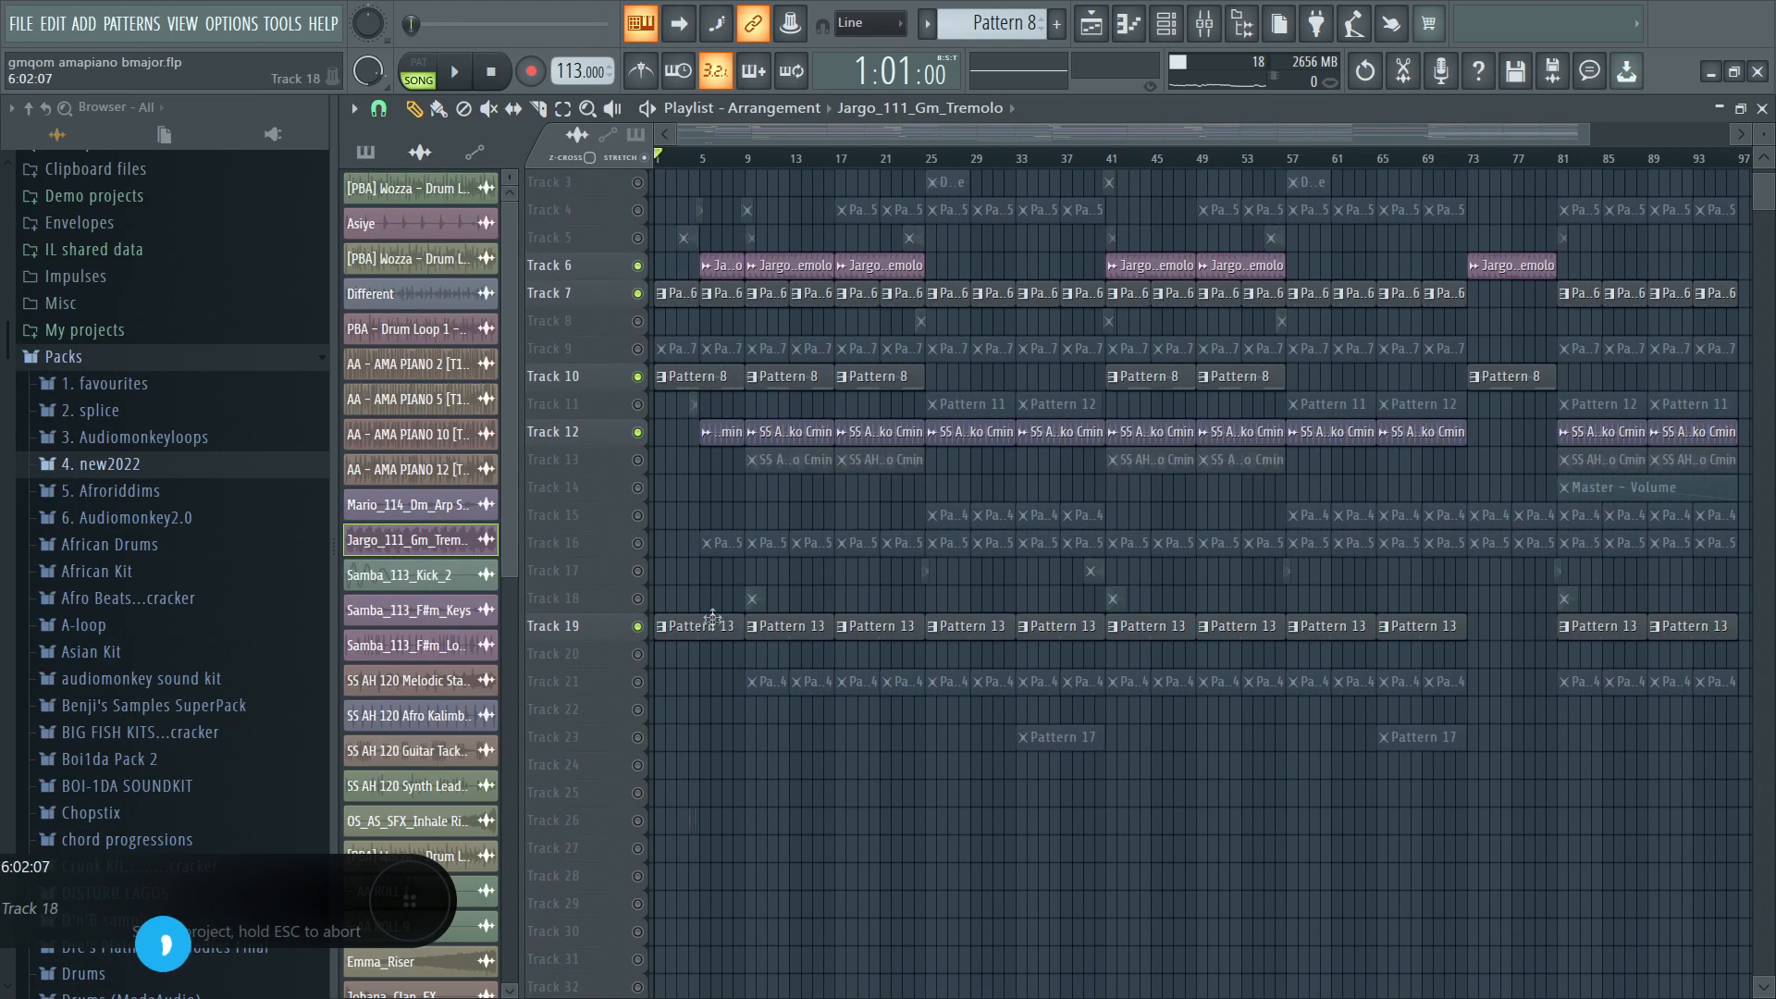
# Open Pattern 13's channels and inspect the Eshee_2 and Ihhi sampler settings, then close the channel rack.
pyautogui.doubleClick(675, 624)
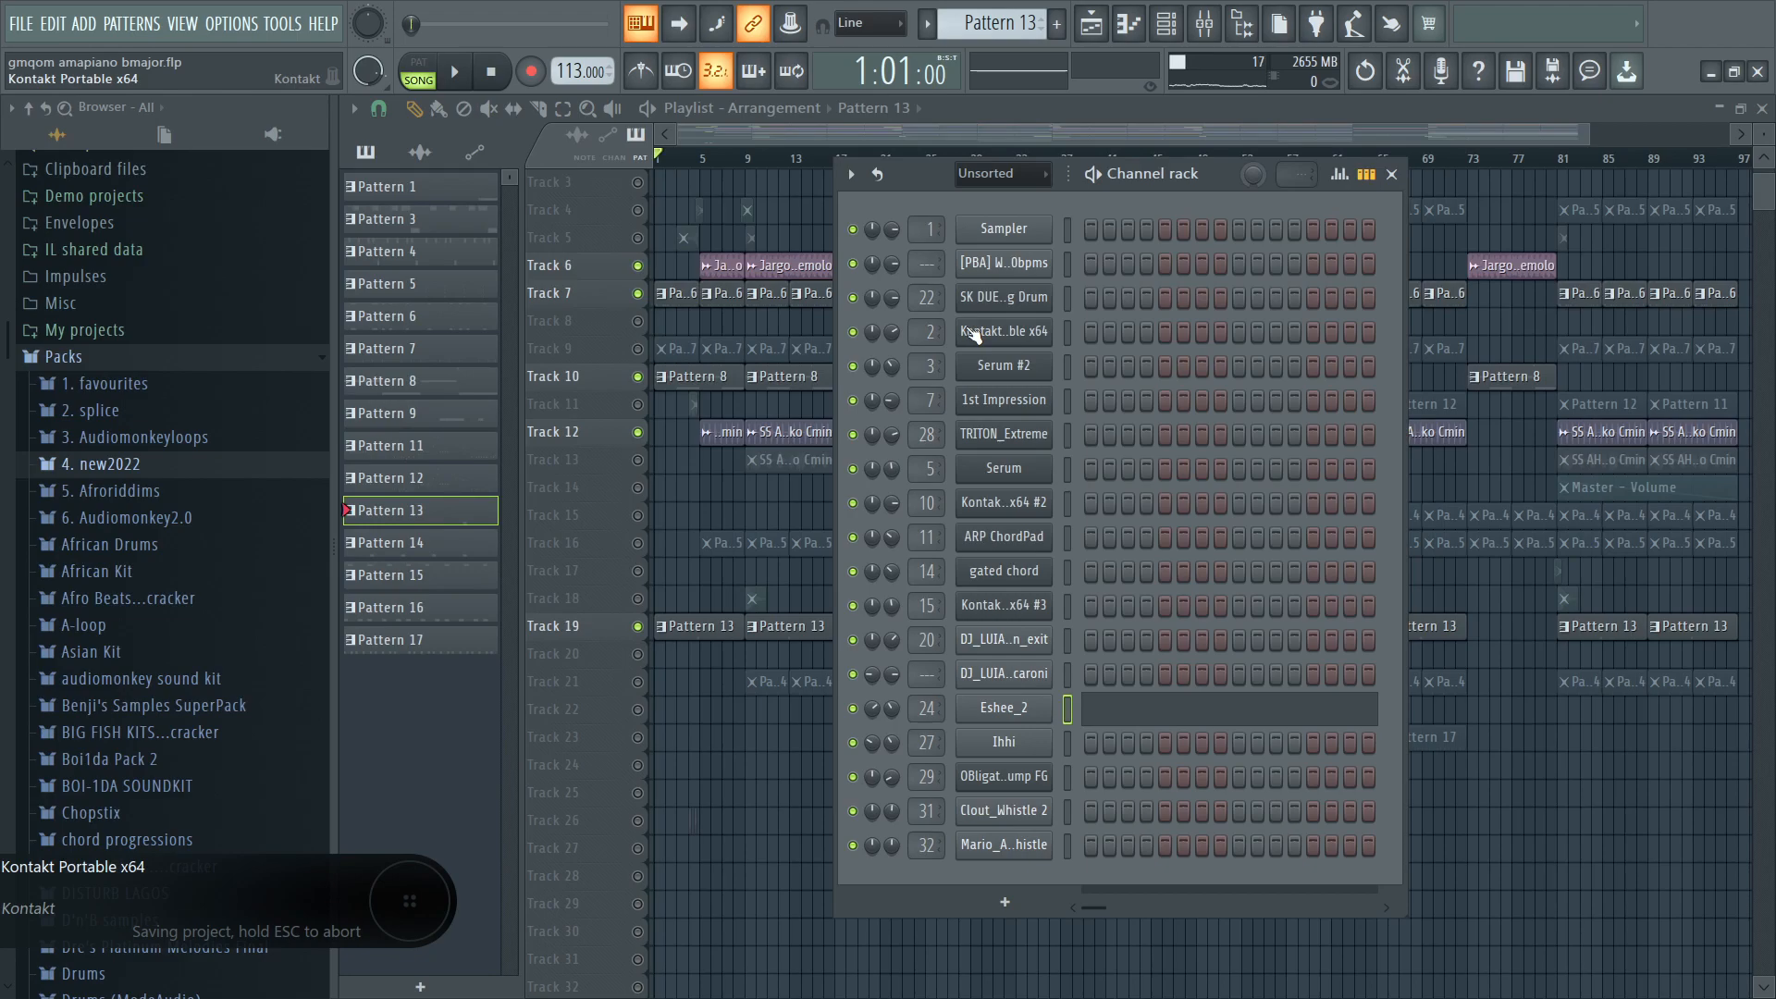
pyautogui.click(1038, 722)
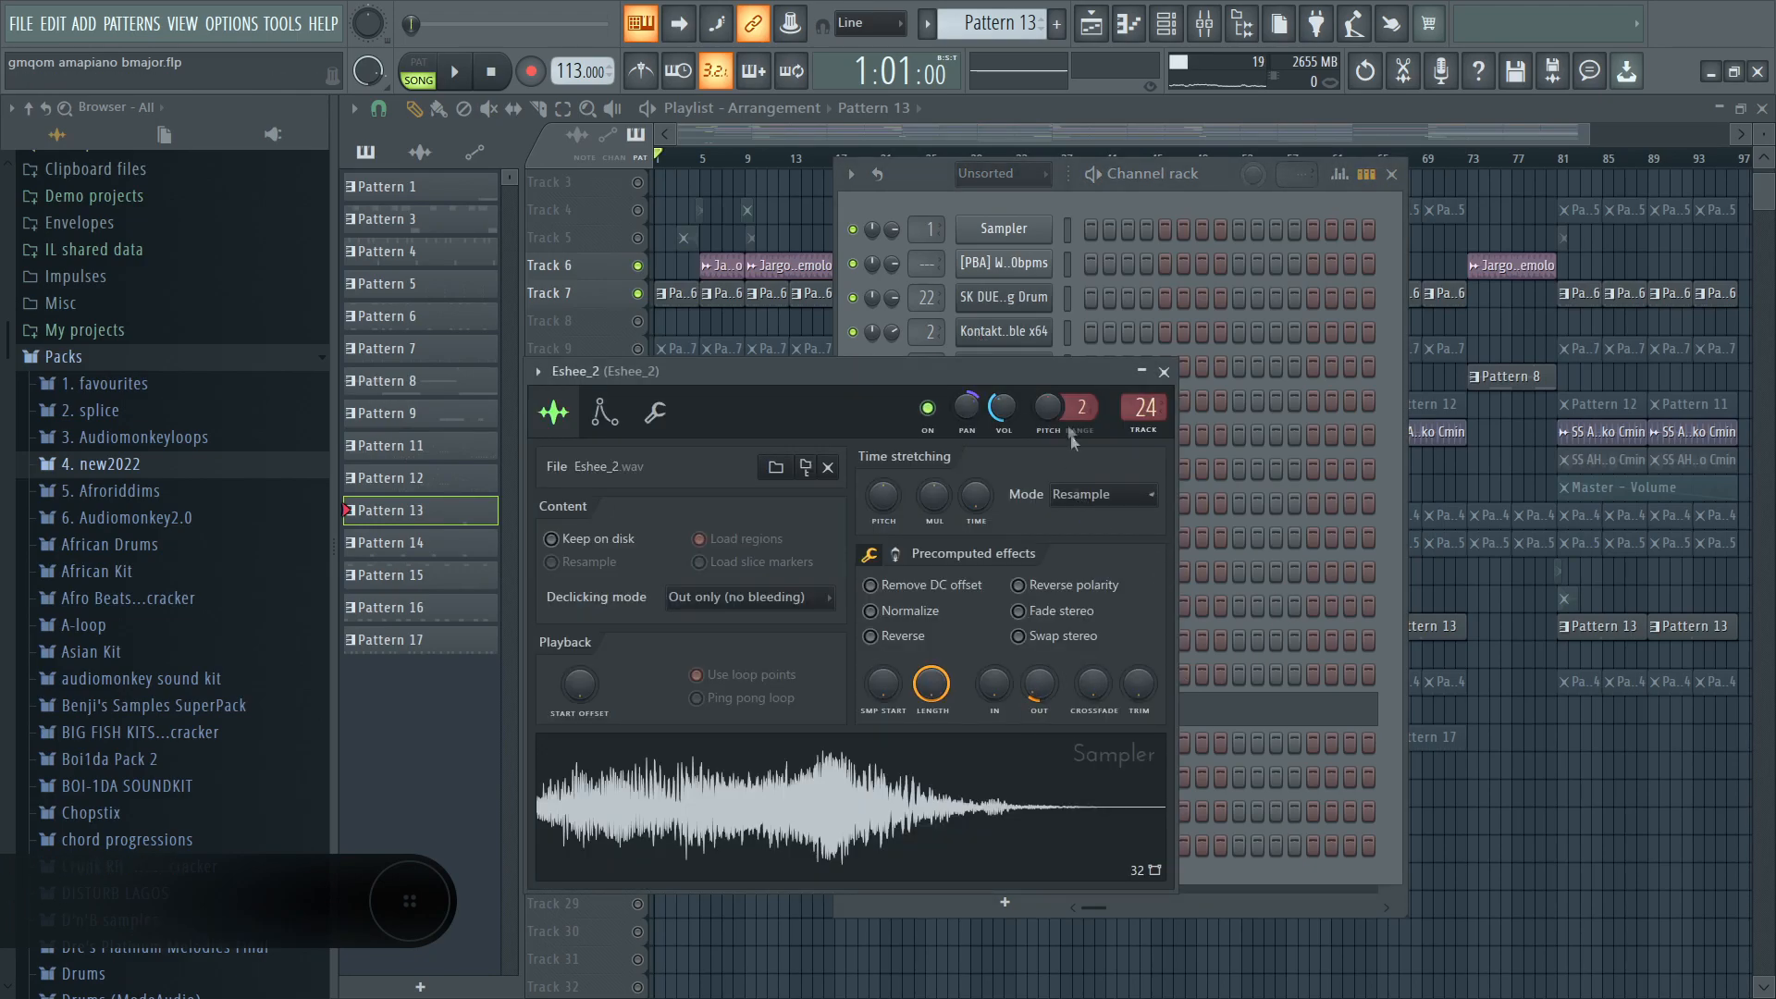
pyautogui.click(1165, 372)
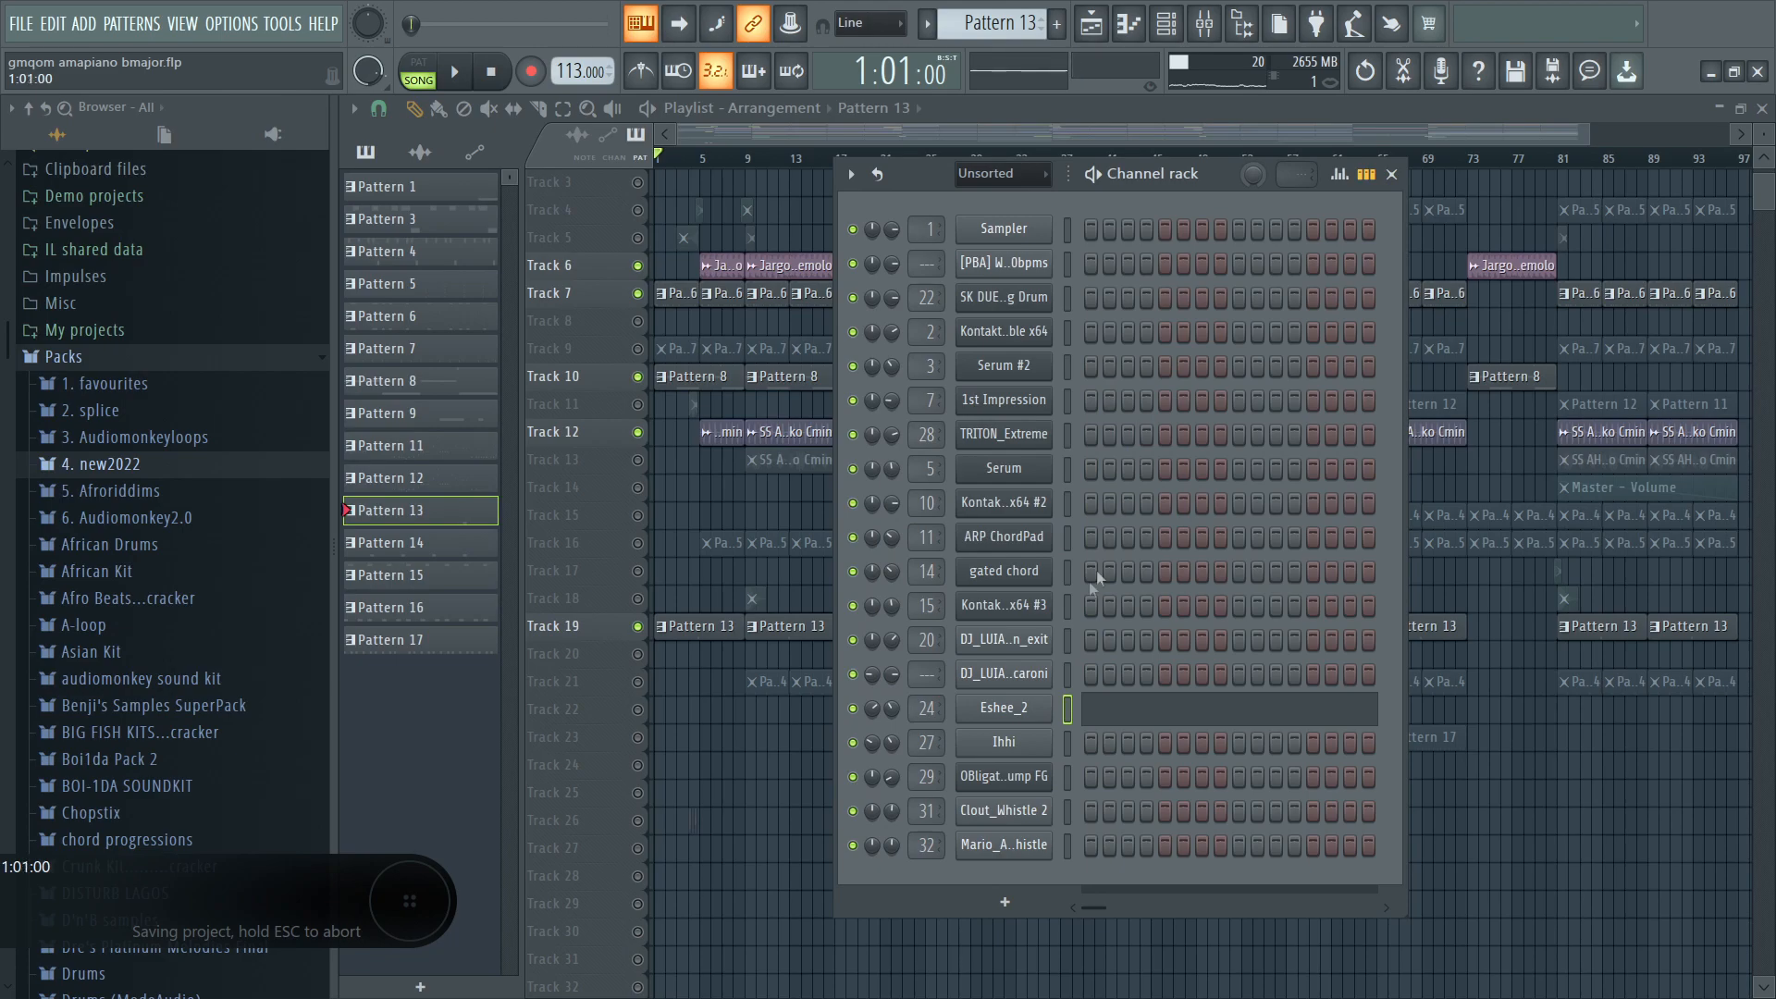
pyautogui.click(1004, 742)
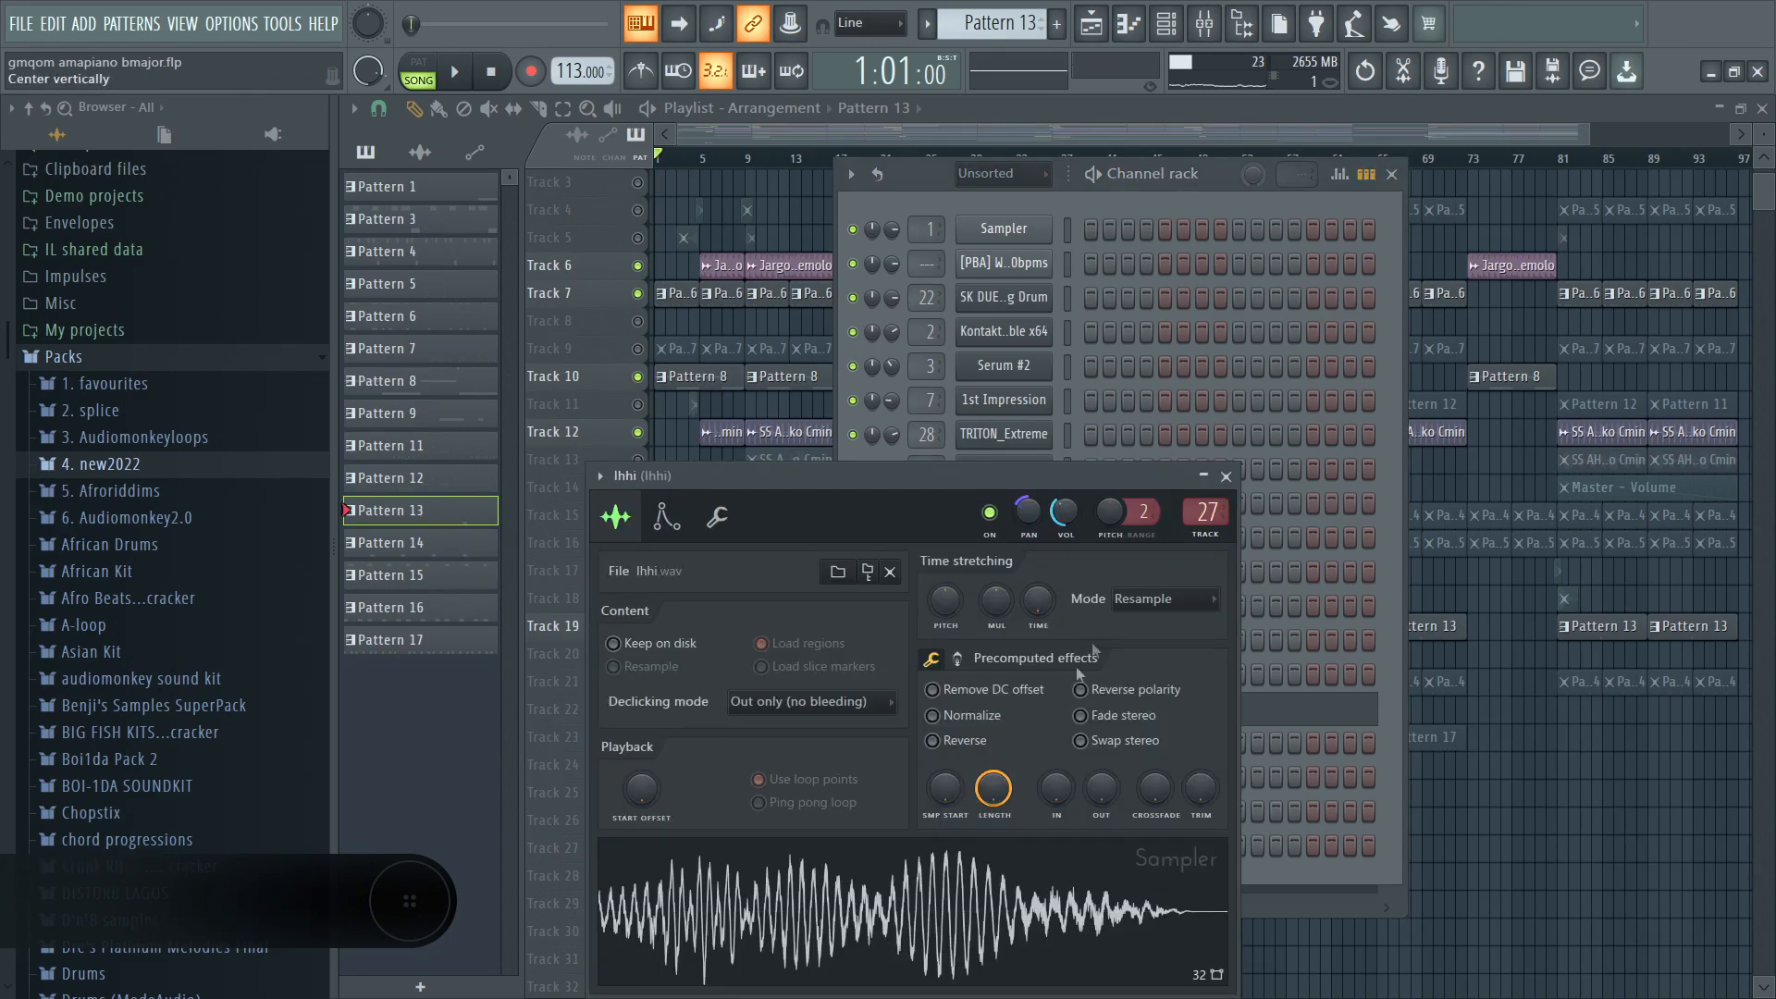
pyautogui.moveTo(867, 492); pyautogui.dragTo(875, 432)
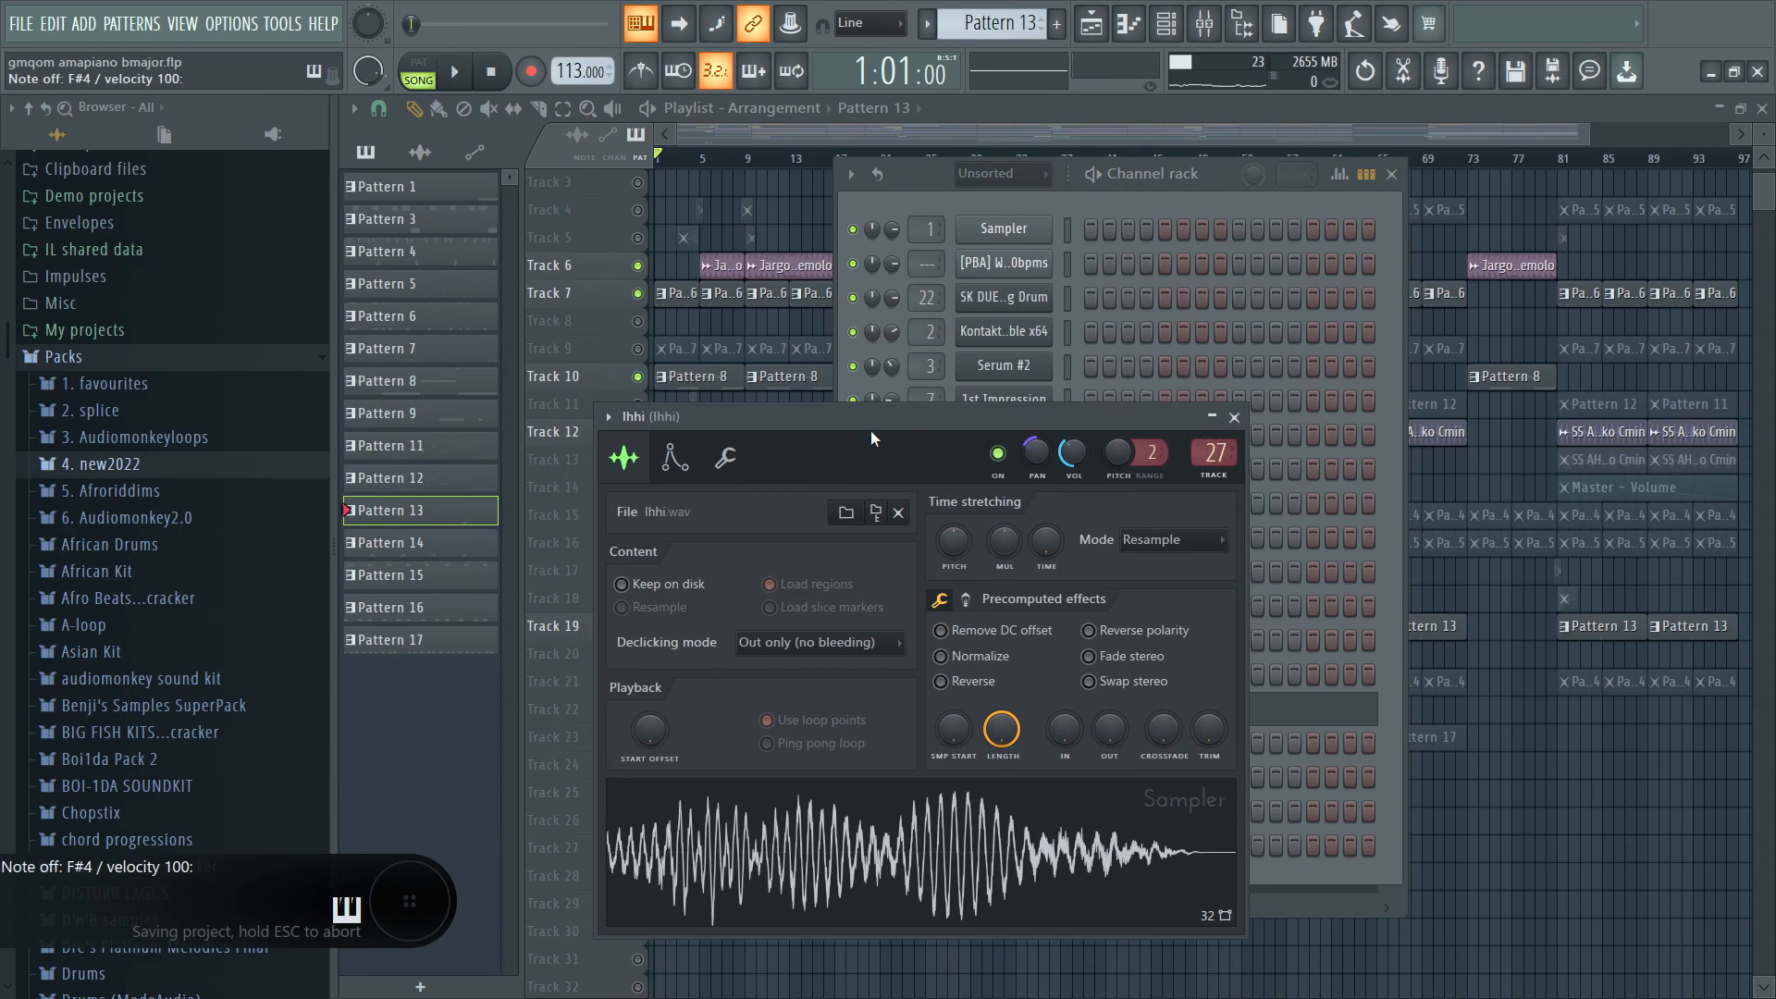
pyautogui.click(1235, 418)
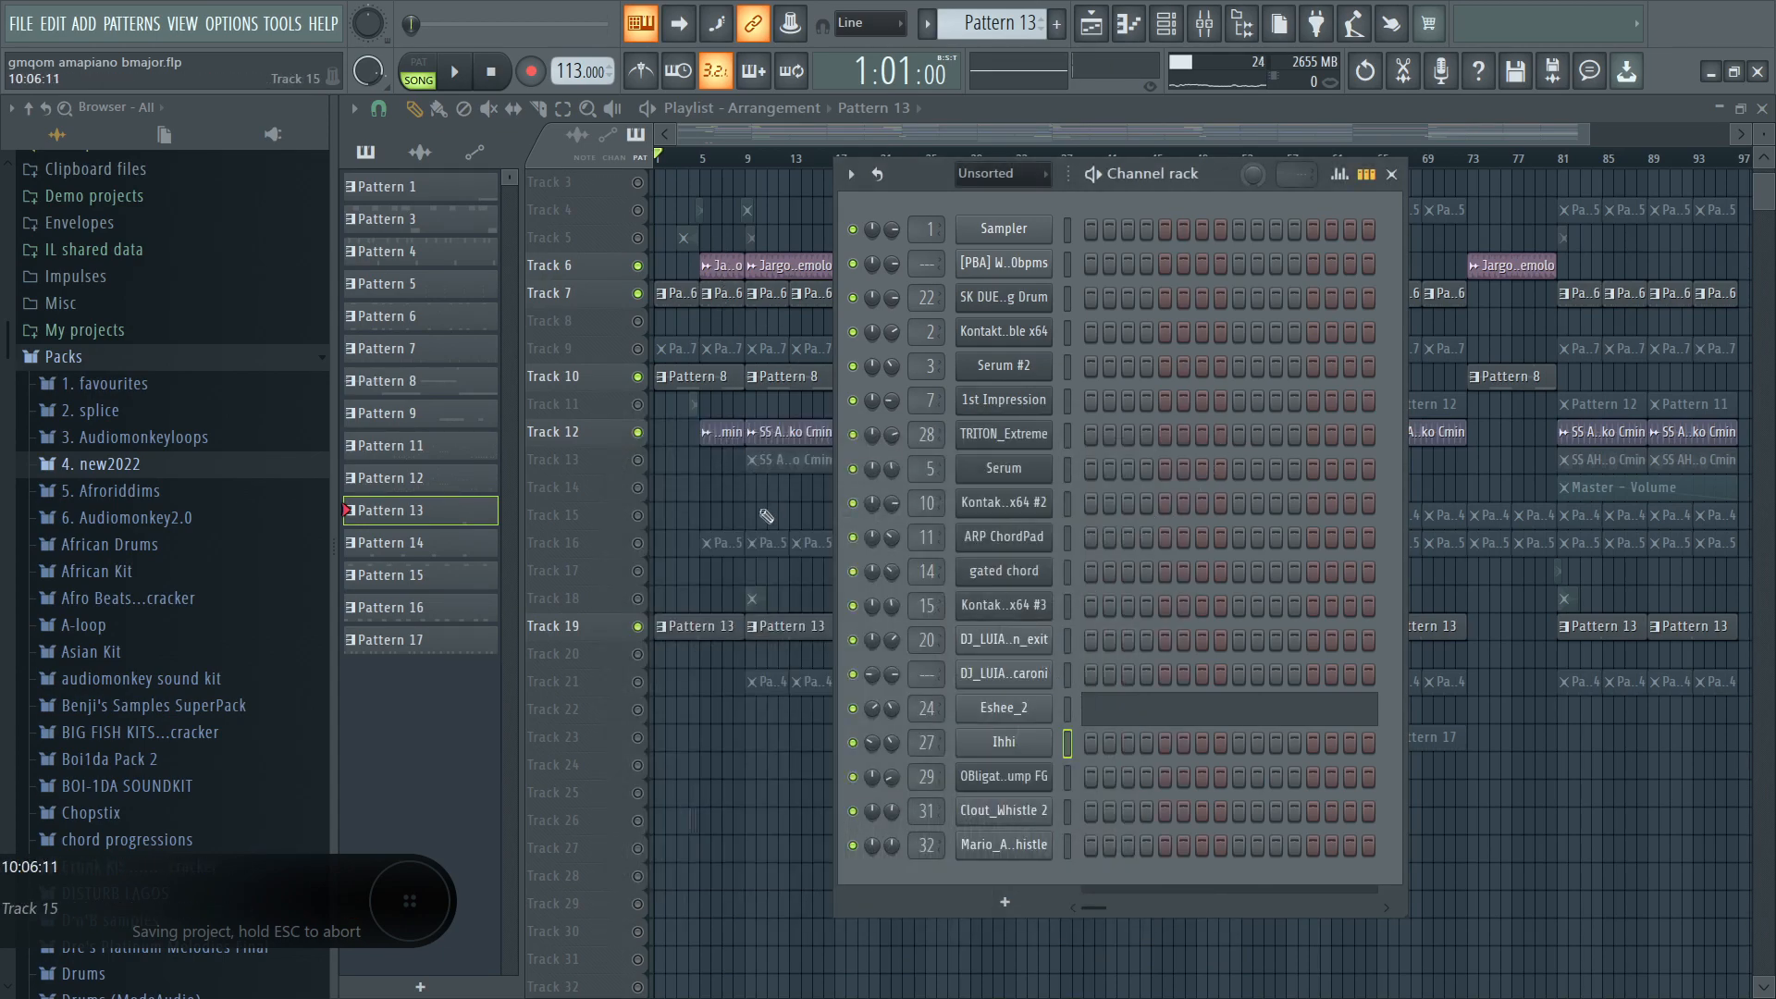
pyautogui.press('F6')
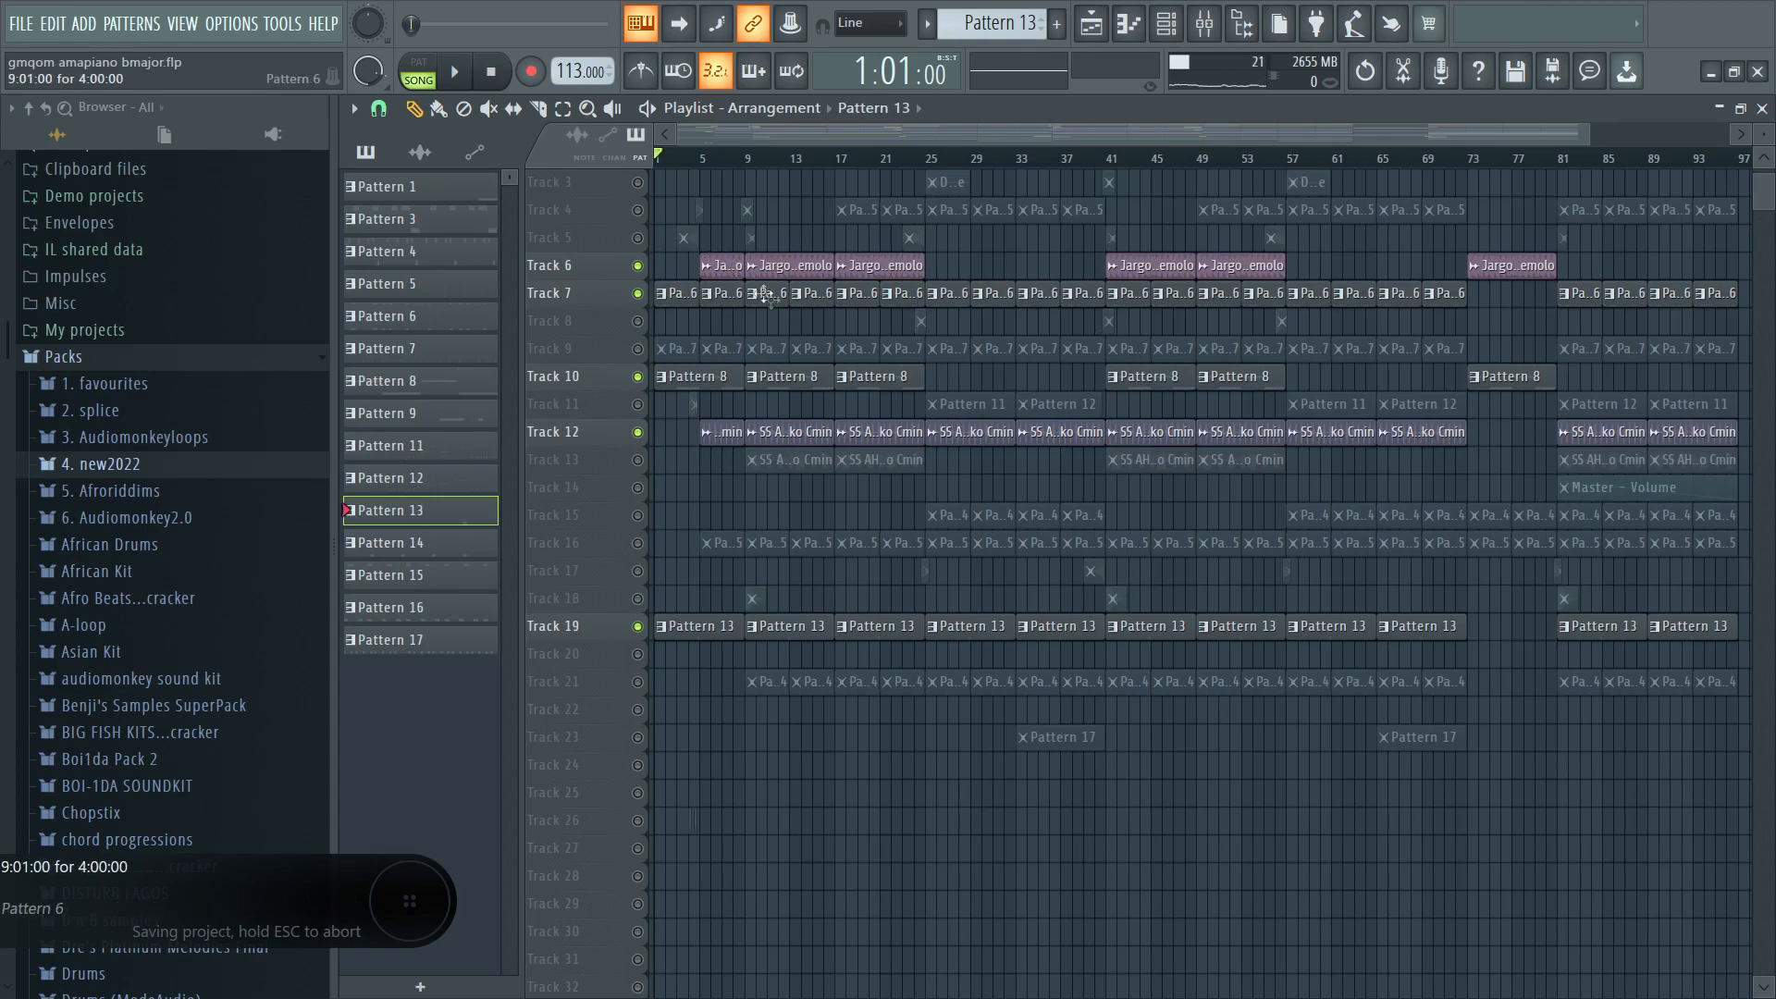
# Enable Track 2 and play the arrangement in song mode.
pyautogui.scroll(2, 677, 260)
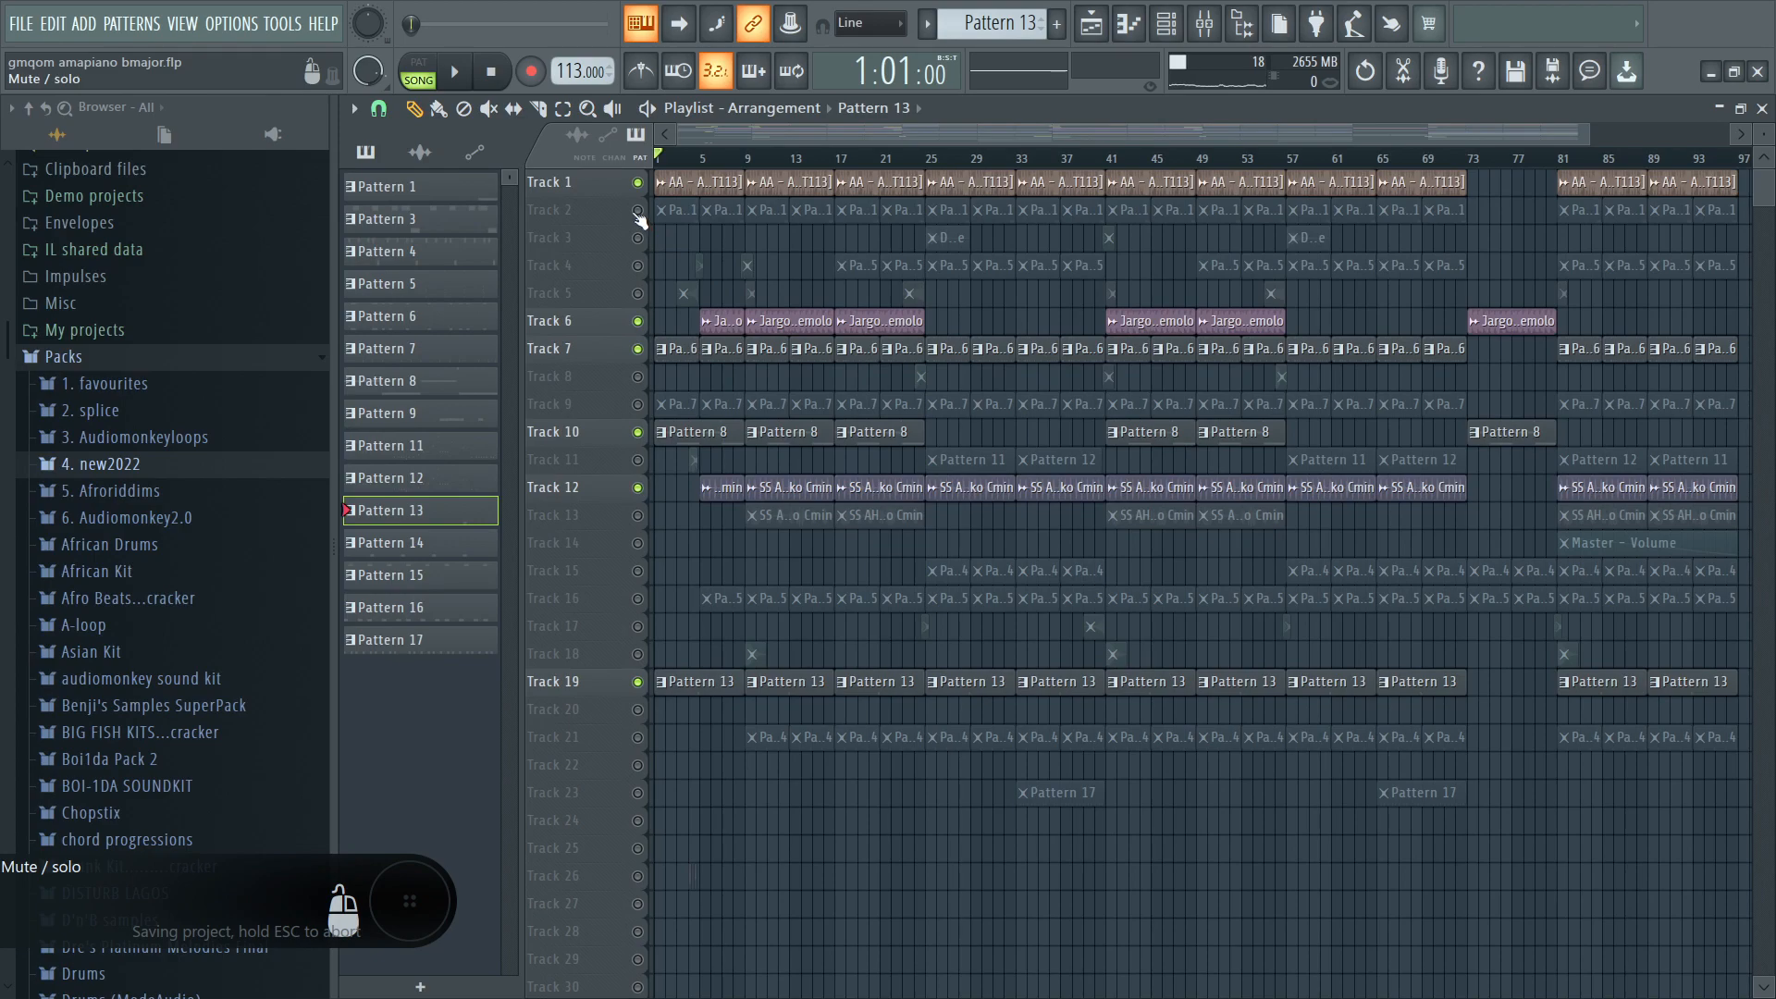
pyautogui.click(640, 213)
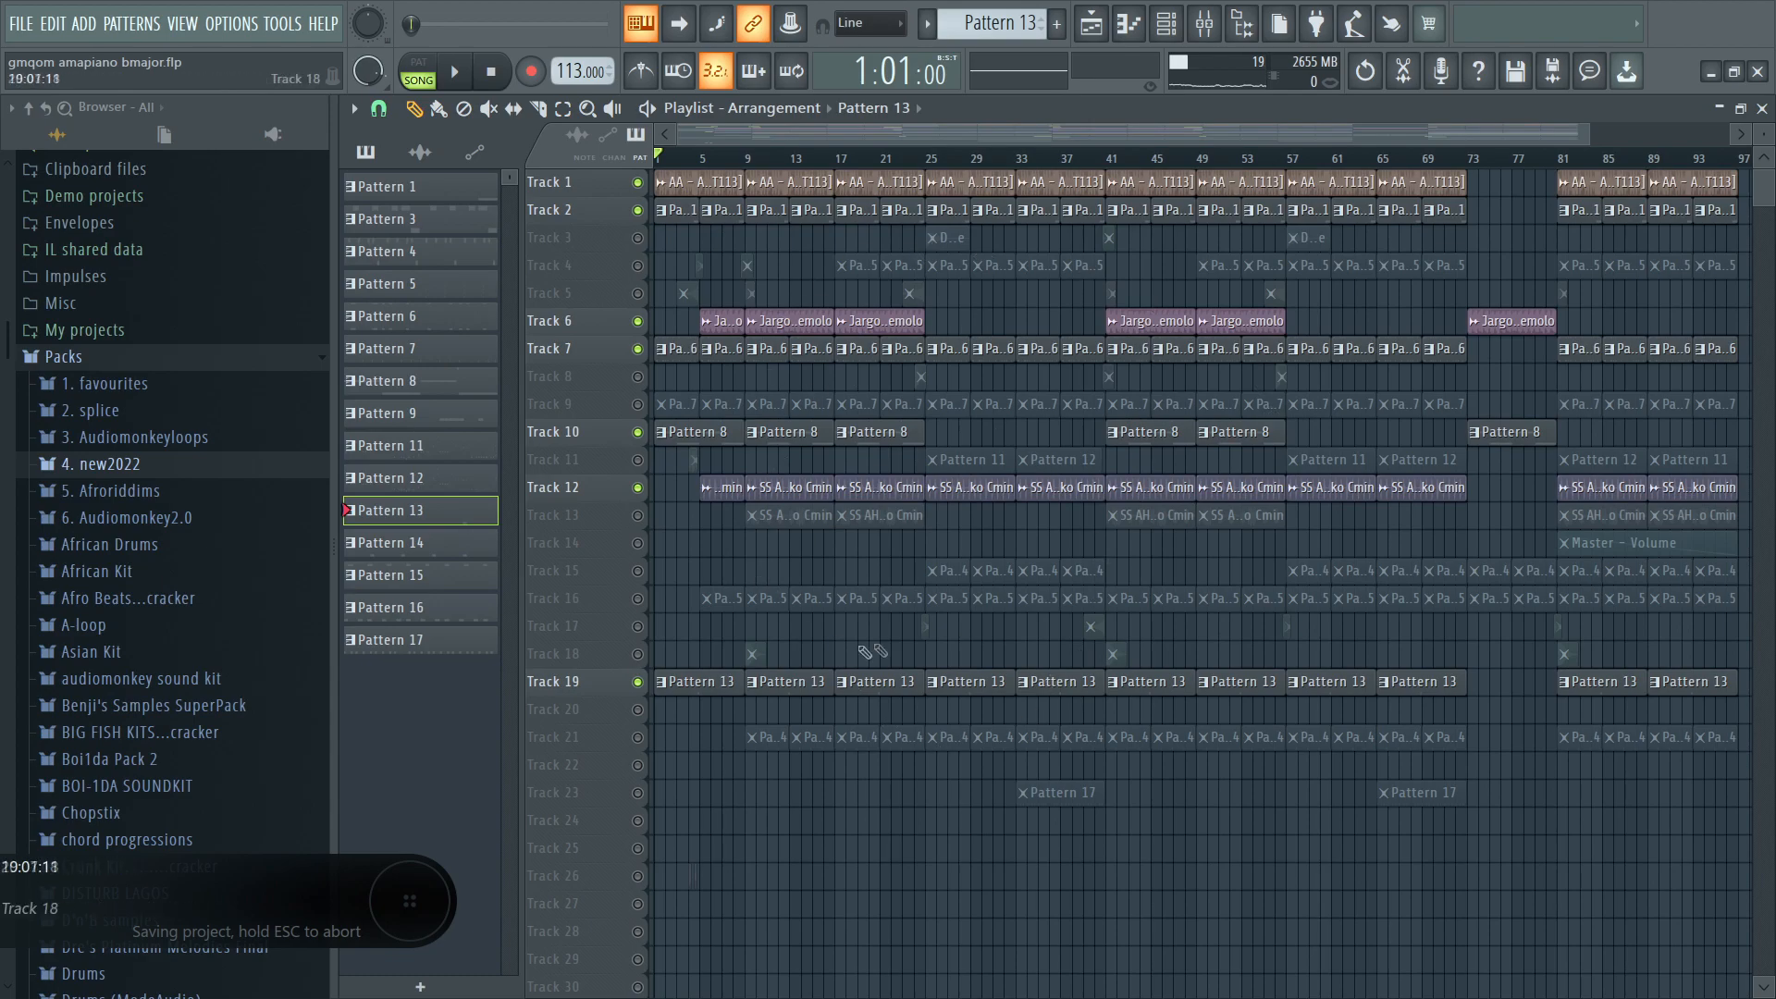
pyautogui.press('space')
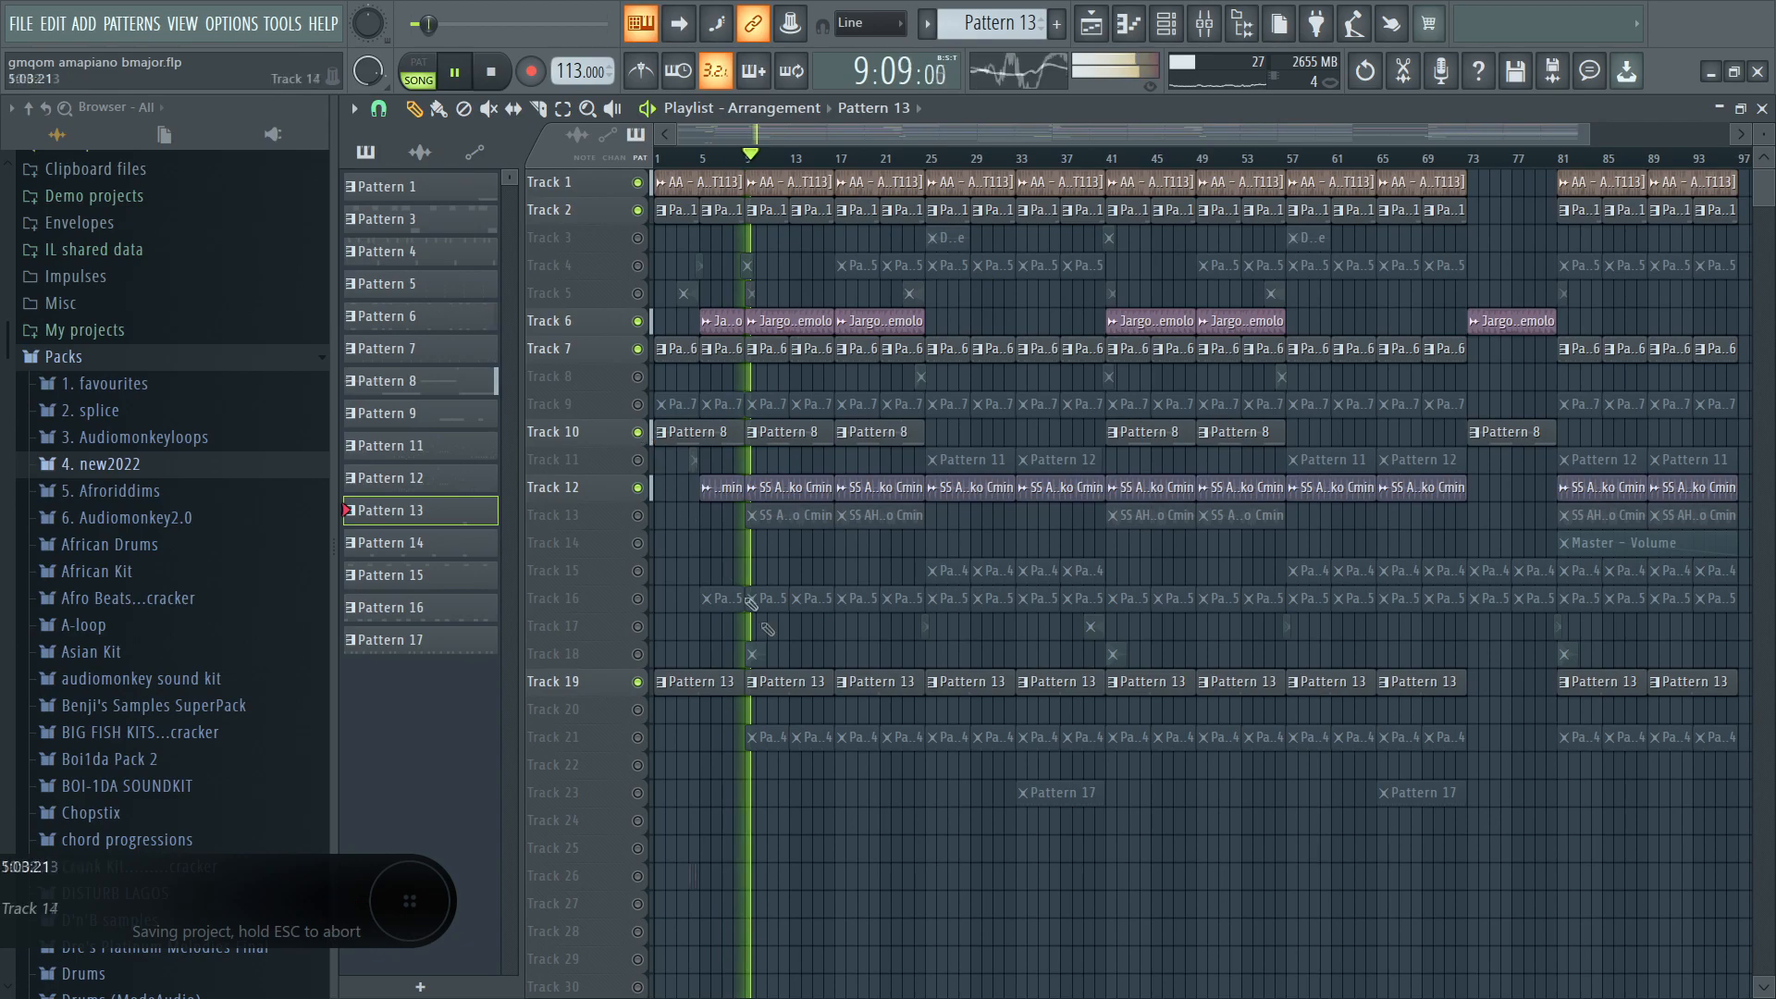
# Enable Tracks 18 and 21 while the arrangement keeps playing past bar 9.
pyautogui.click(638, 654)
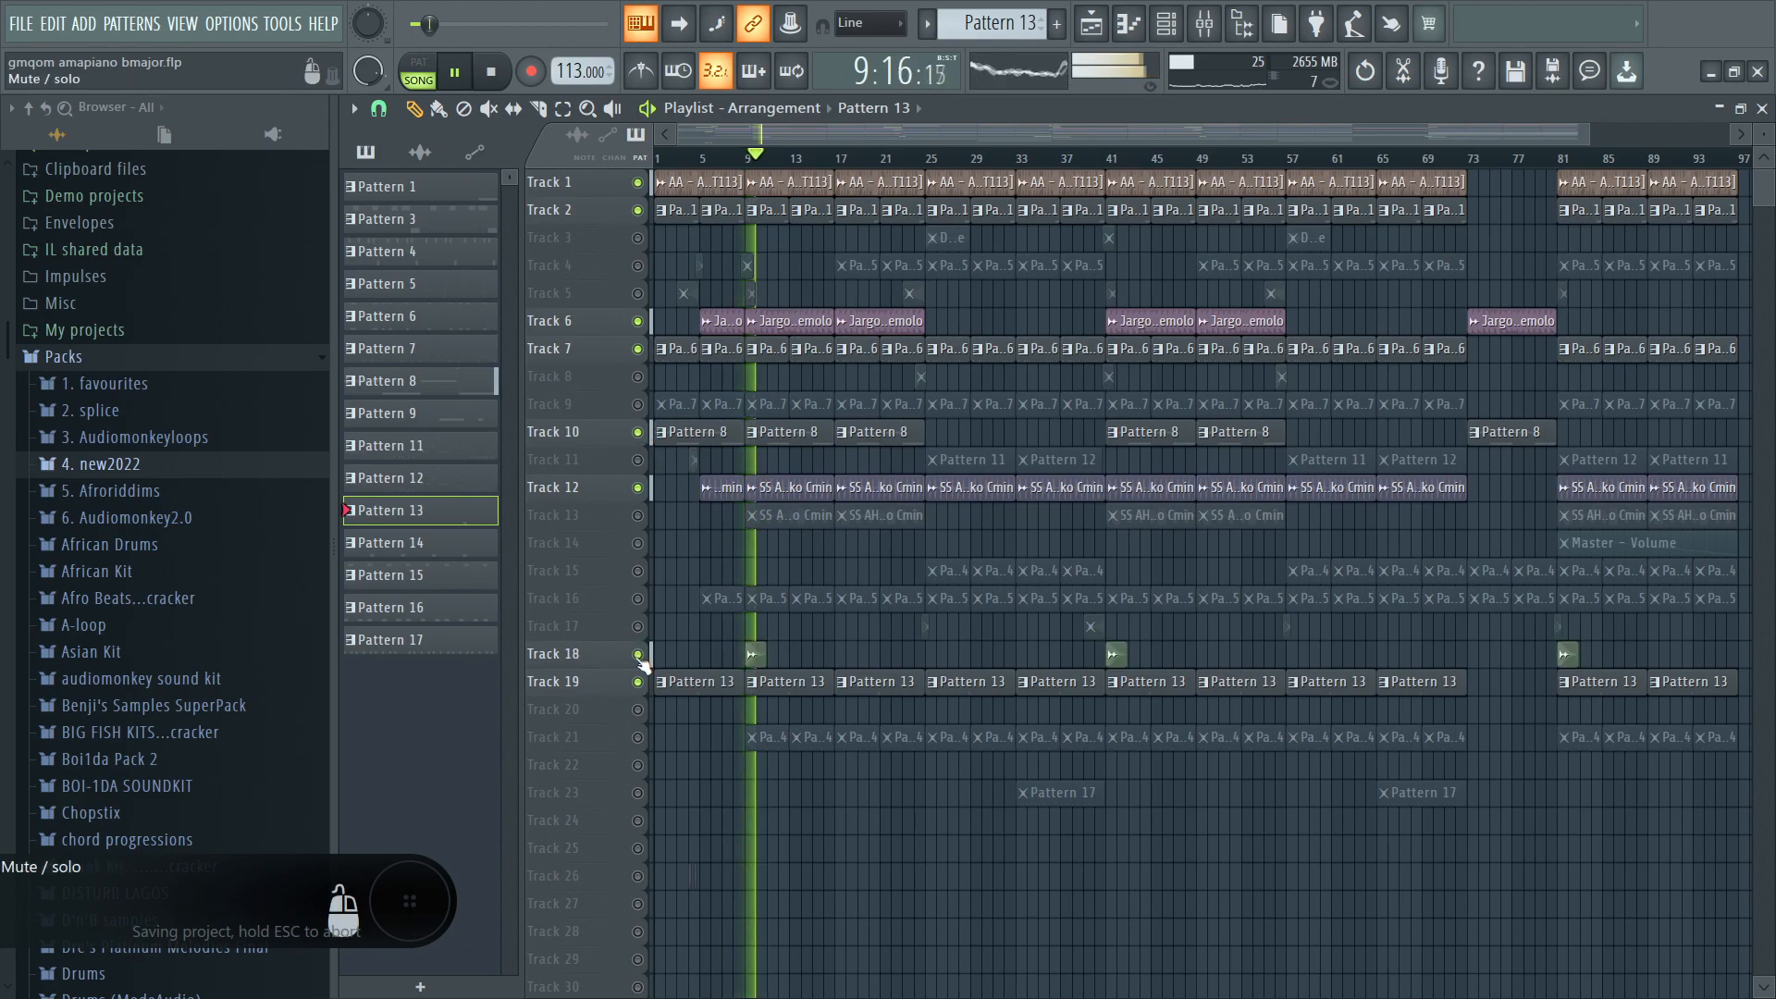
pyautogui.click(637, 737)
pyautogui.click(638, 741)
pyautogui.click(638, 741)
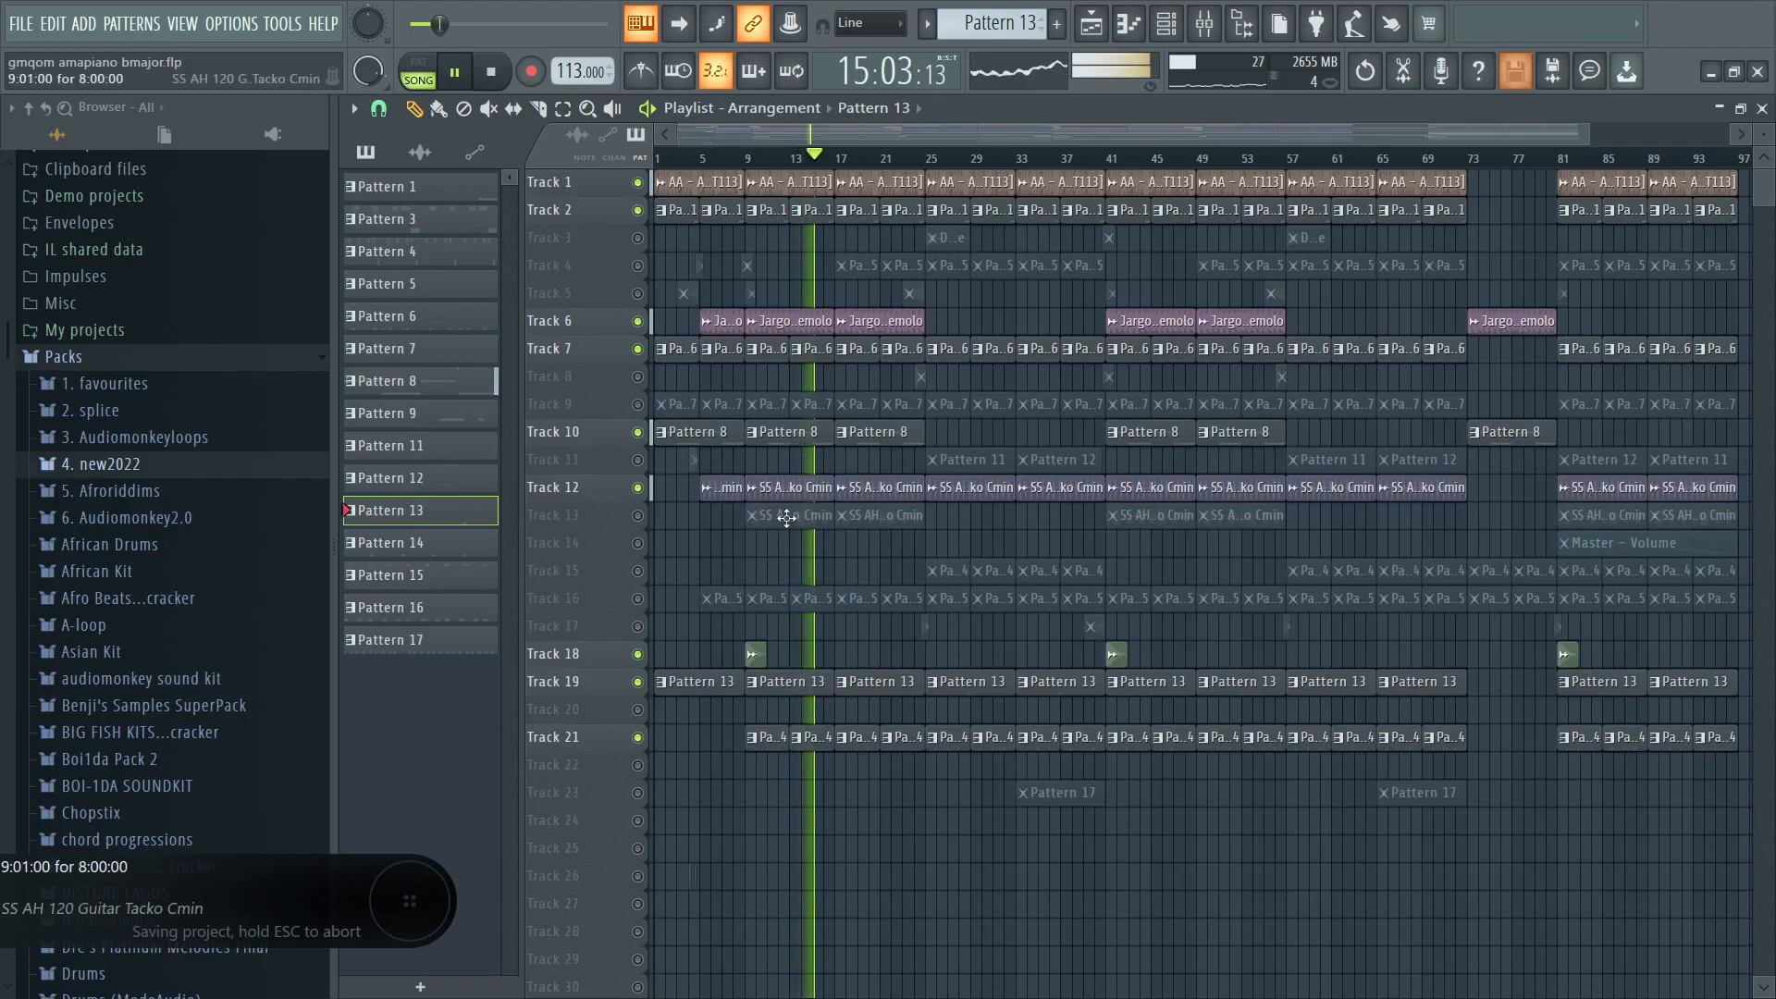
# Mute Tracks 10, 6 and 12 to hear the remaining drums and vocal chants, then stop playback.
pyautogui.click(638, 432)
pyautogui.click(639, 323)
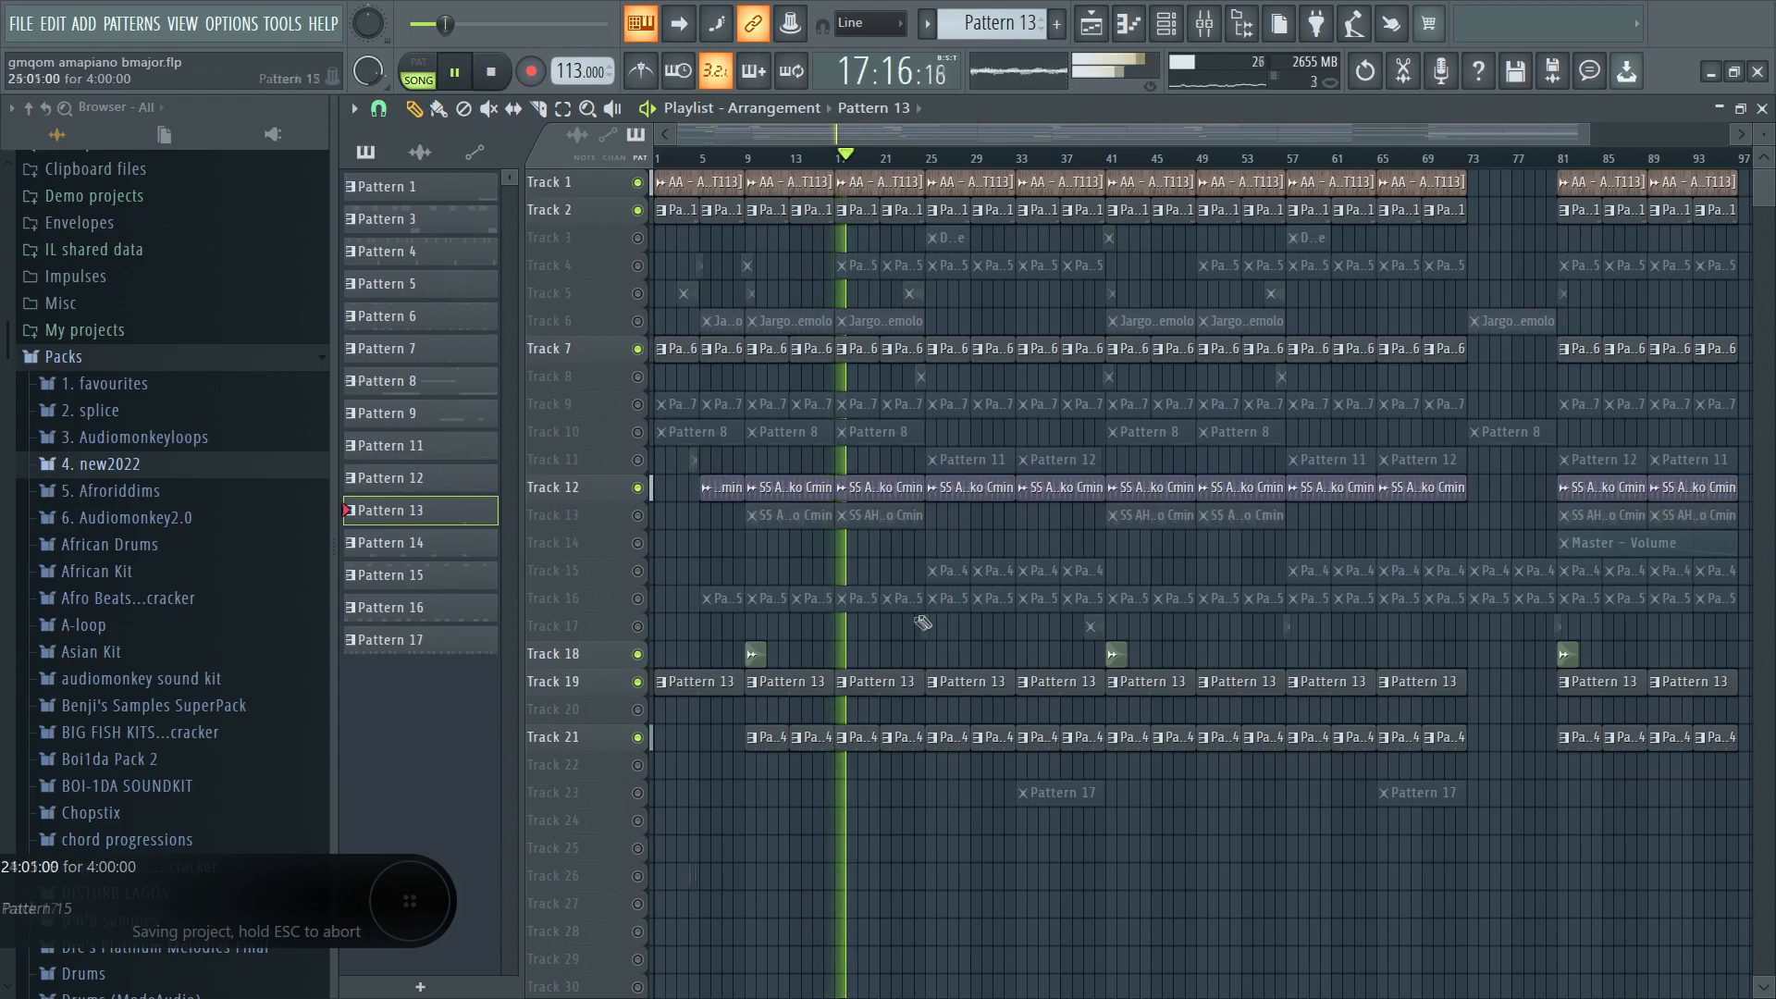
pyautogui.click(638, 487)
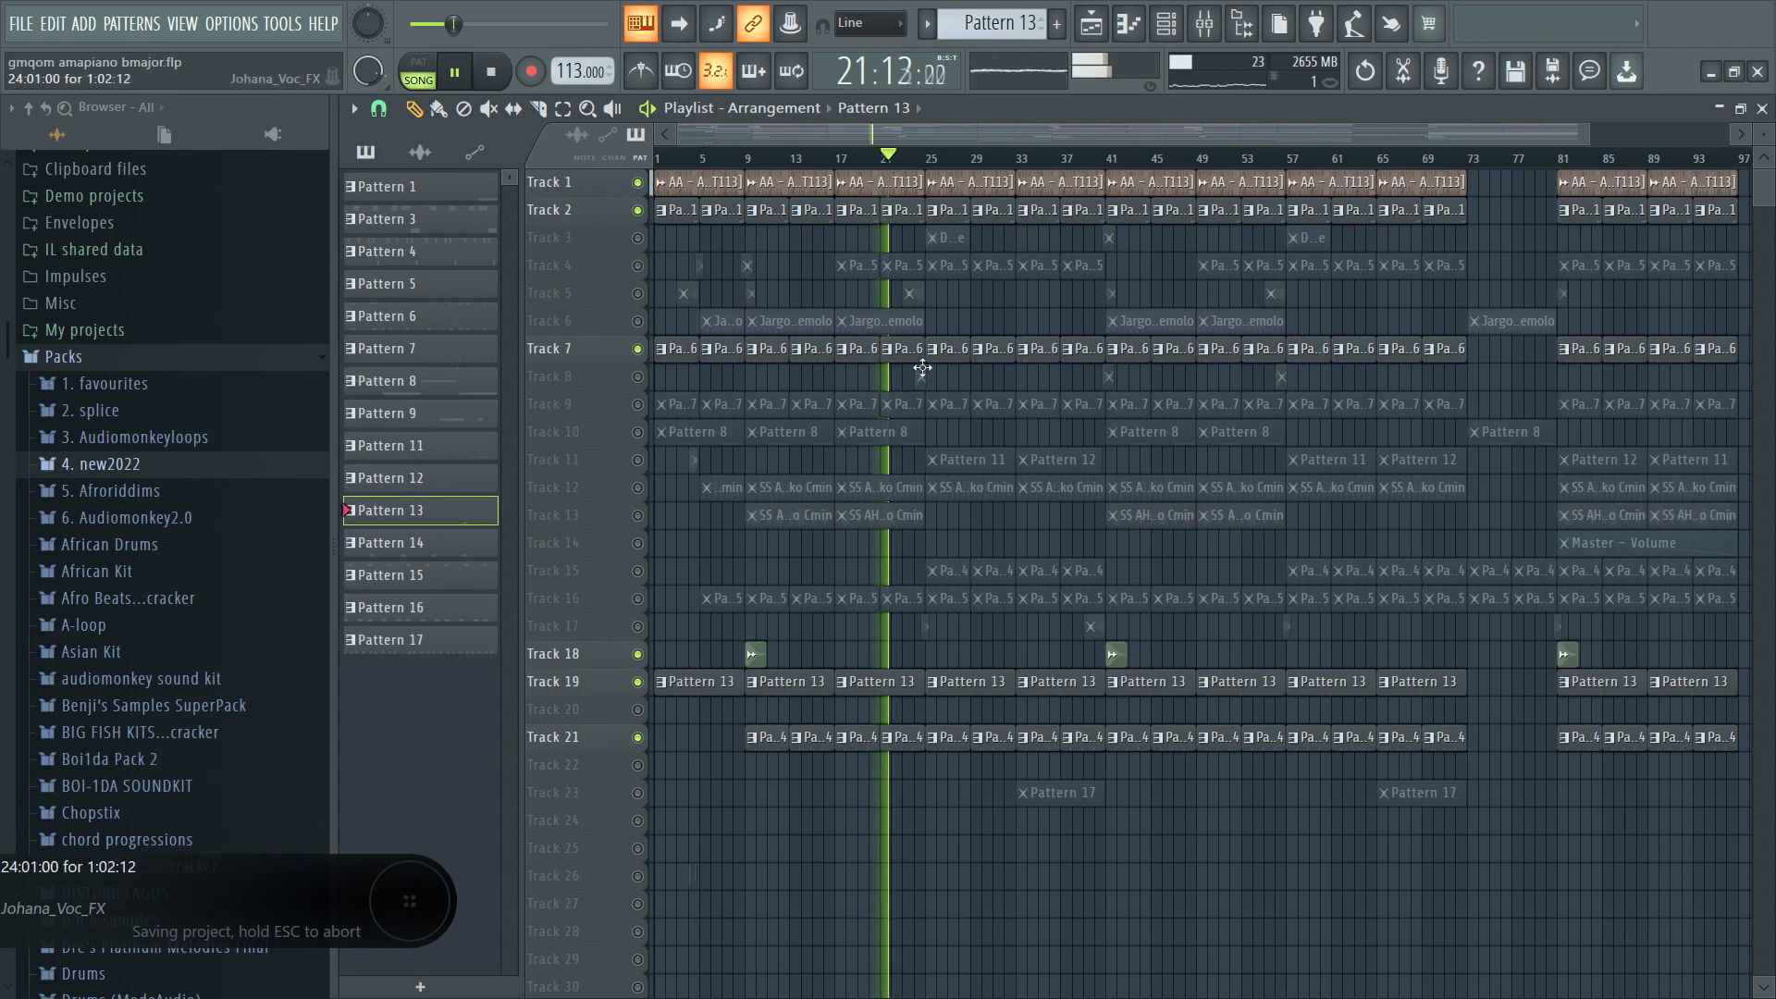
pyautogui.press('space')
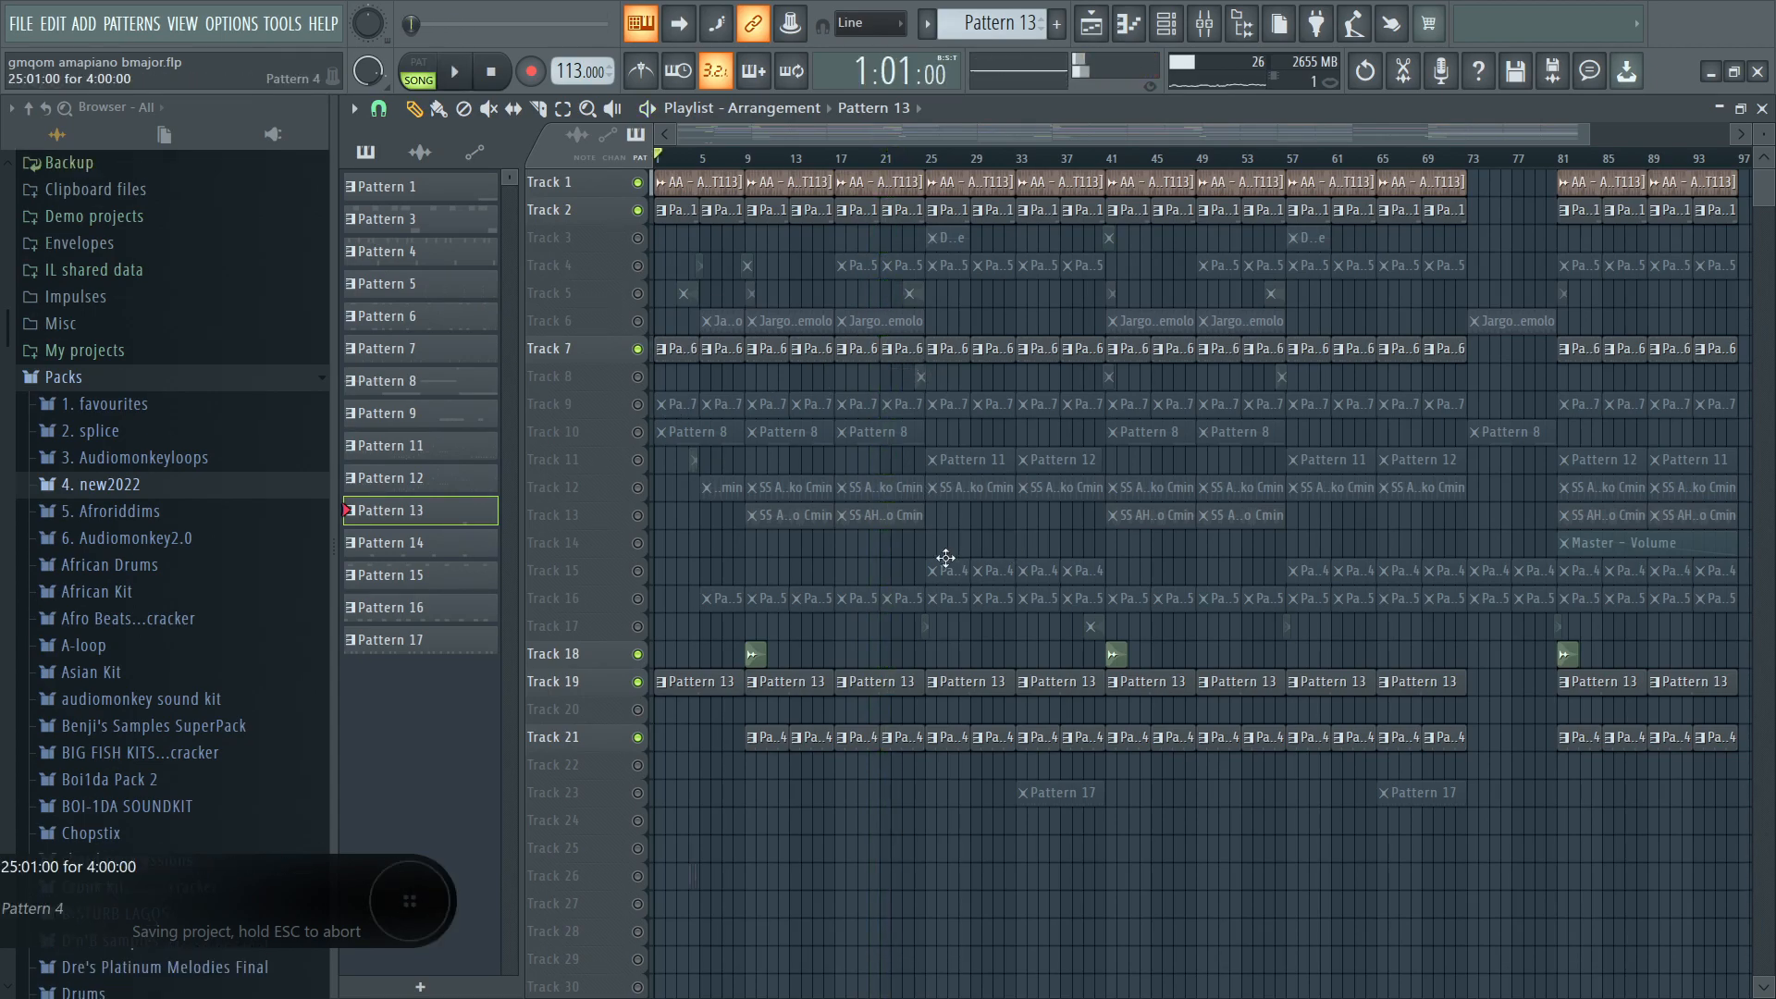
# Reopen Pattern 13's channels and check the Eshee_2 sampler settings, then close them.
pyautogui.doubleClick(707, 685)
pyautogui.click(1762, 109)
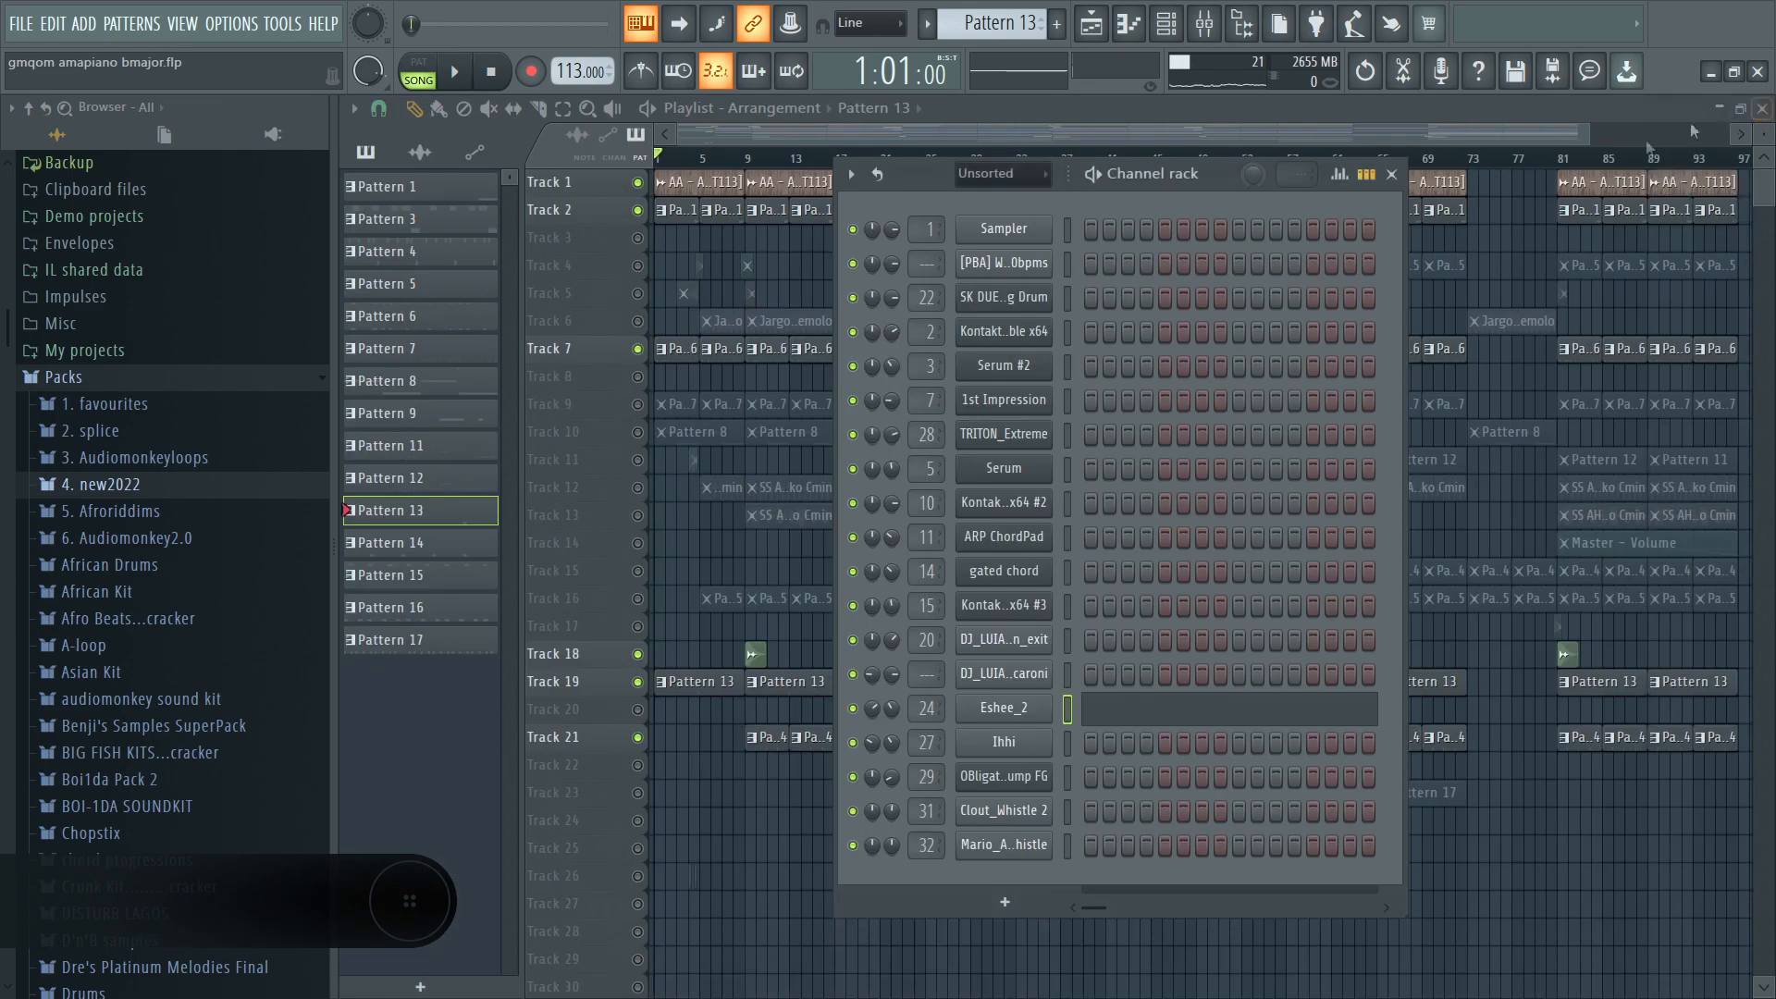
pyautogui.click(1004, 710)
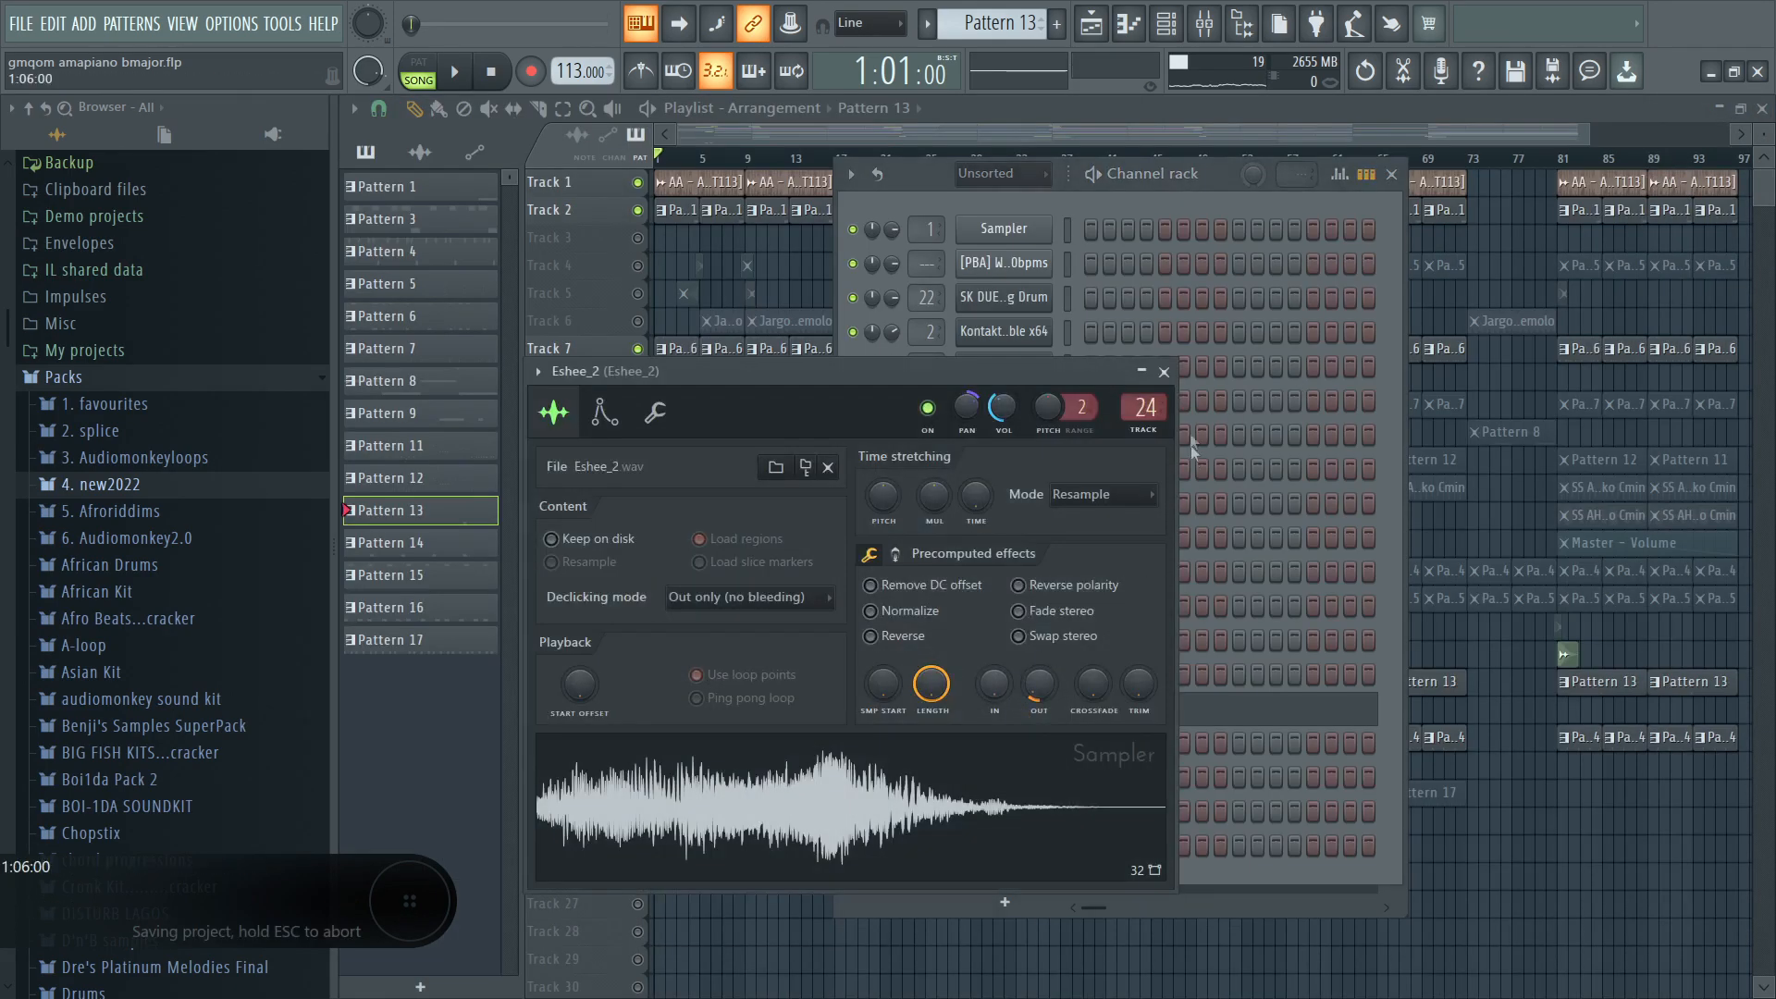
pyautogui.click(1163, 371)
# Switch to pattern mode and inspect the Fruity delay 2 and Fruity parametric EQ 2 effects on Eshee_2's mixer insert.
pyautogui.press('l')
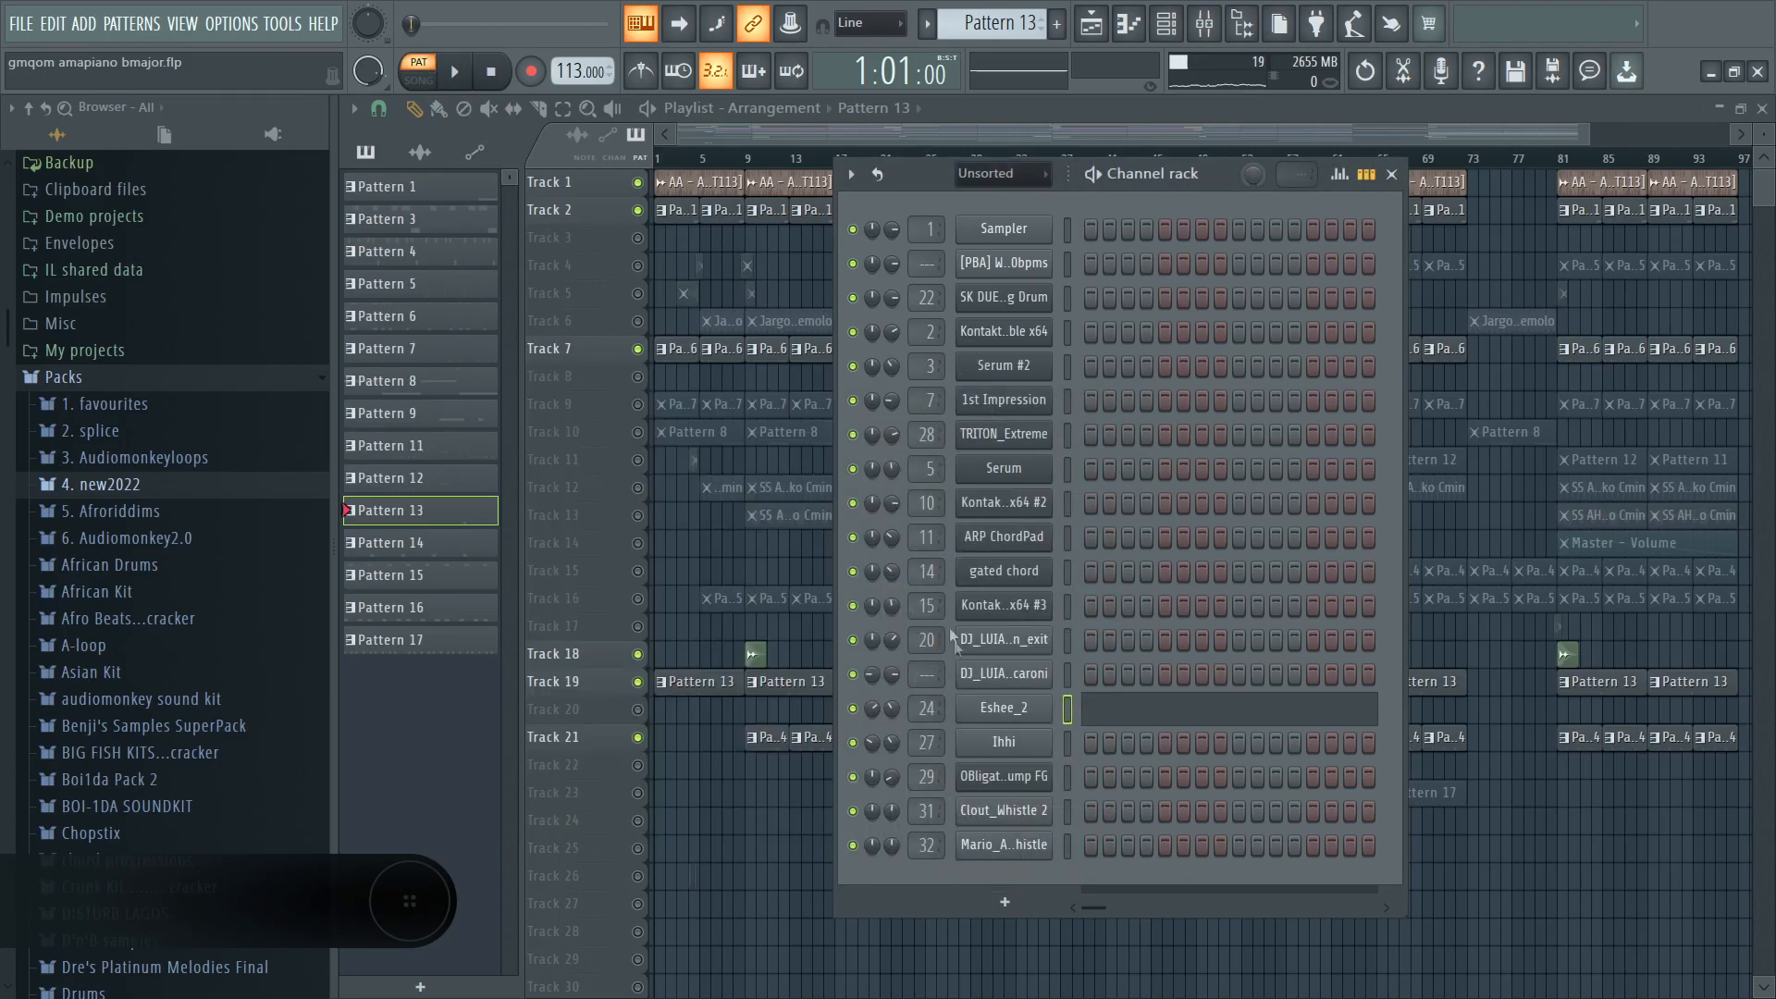
pyautogui.click(971, 717)
pyautogui.press('F9')
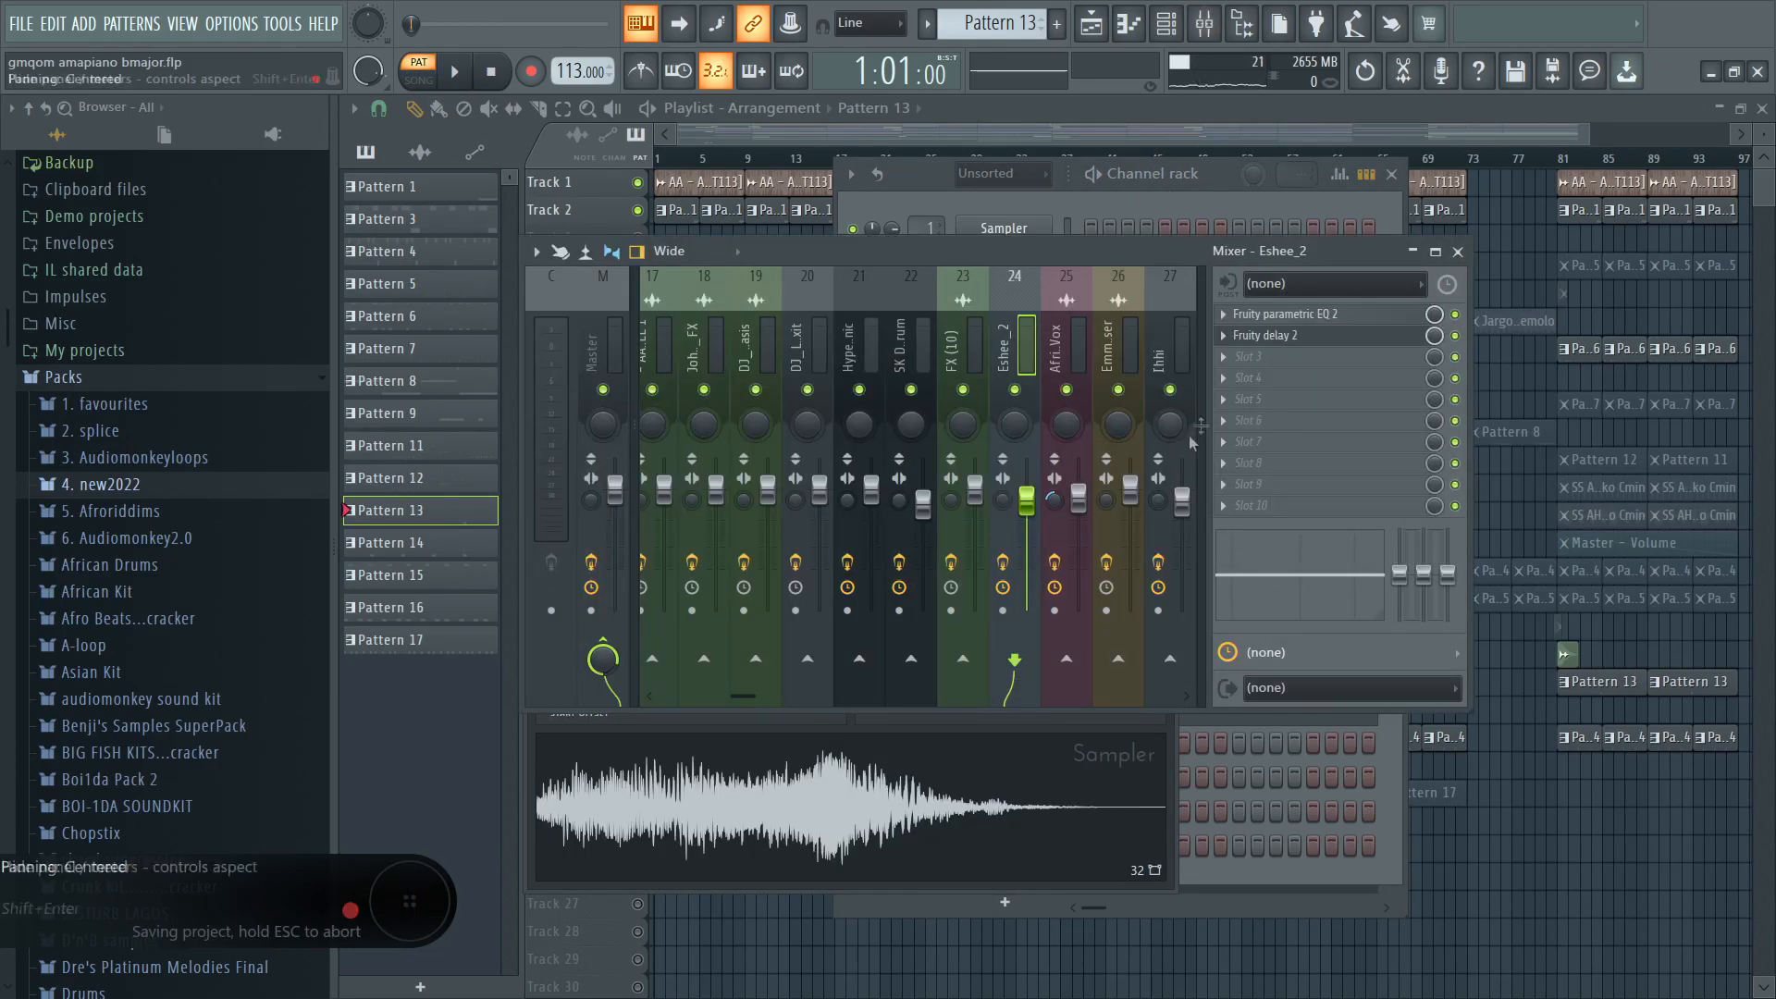
pyautogui.click(1288, 340)
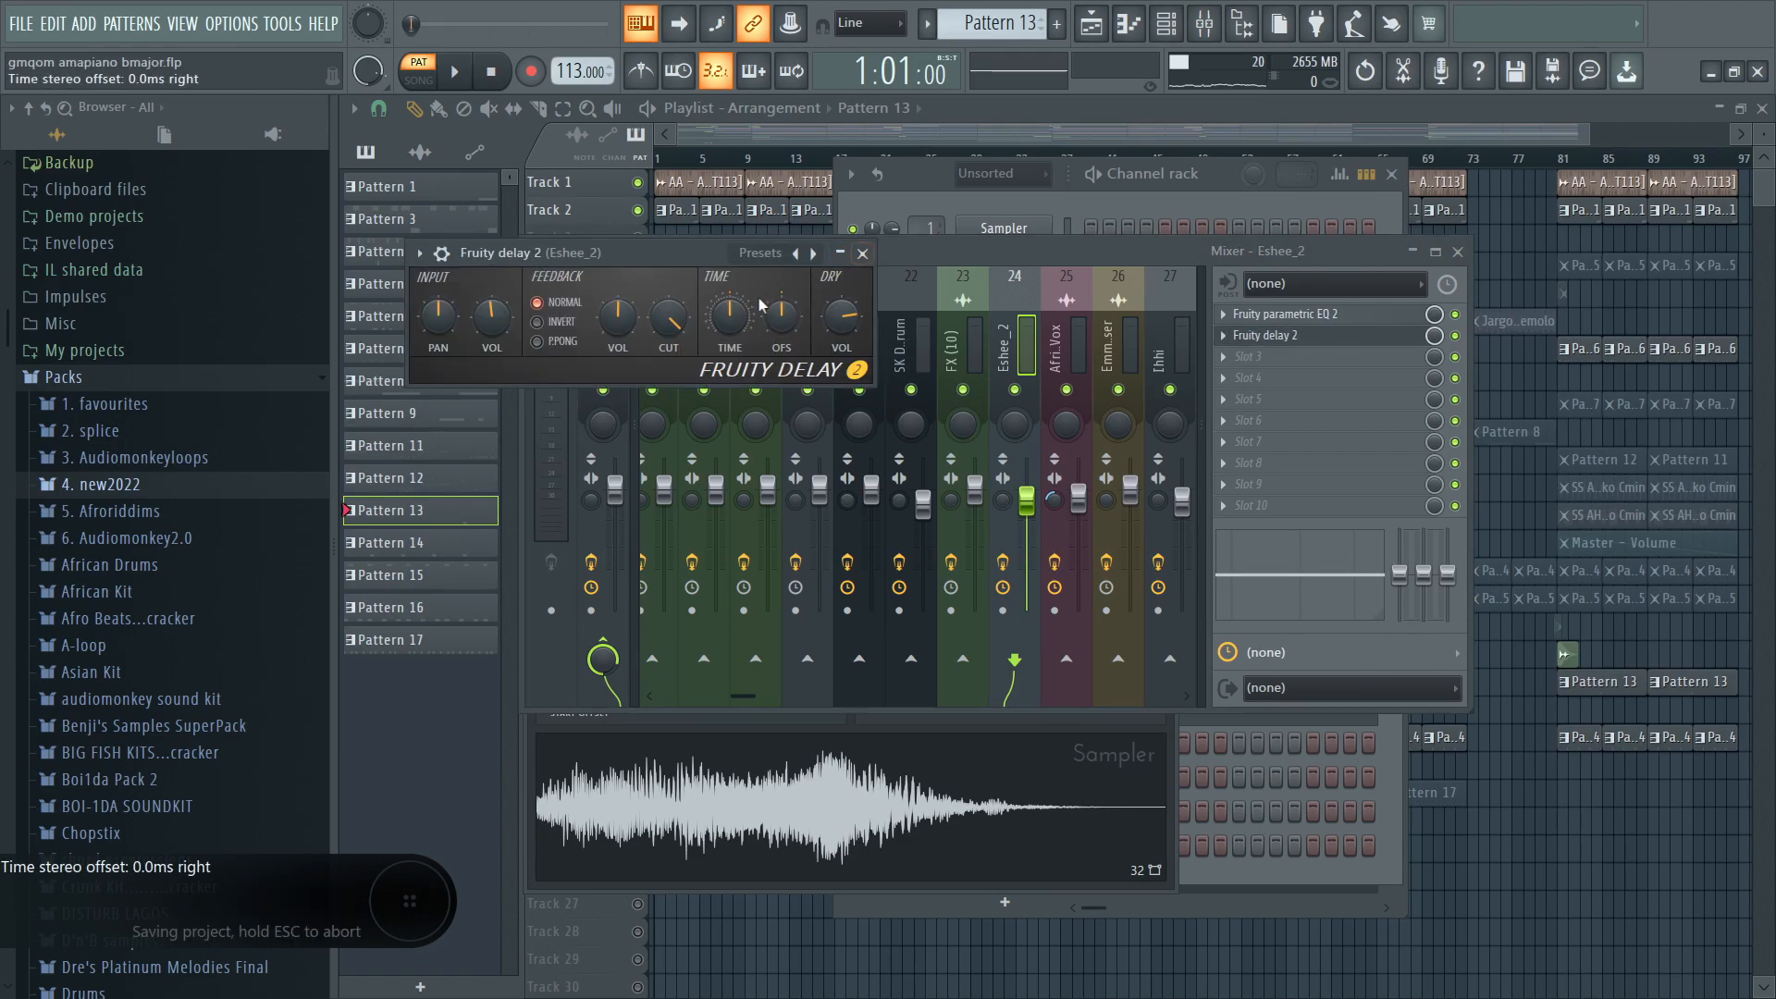
pyautogui.click(1311, 315)
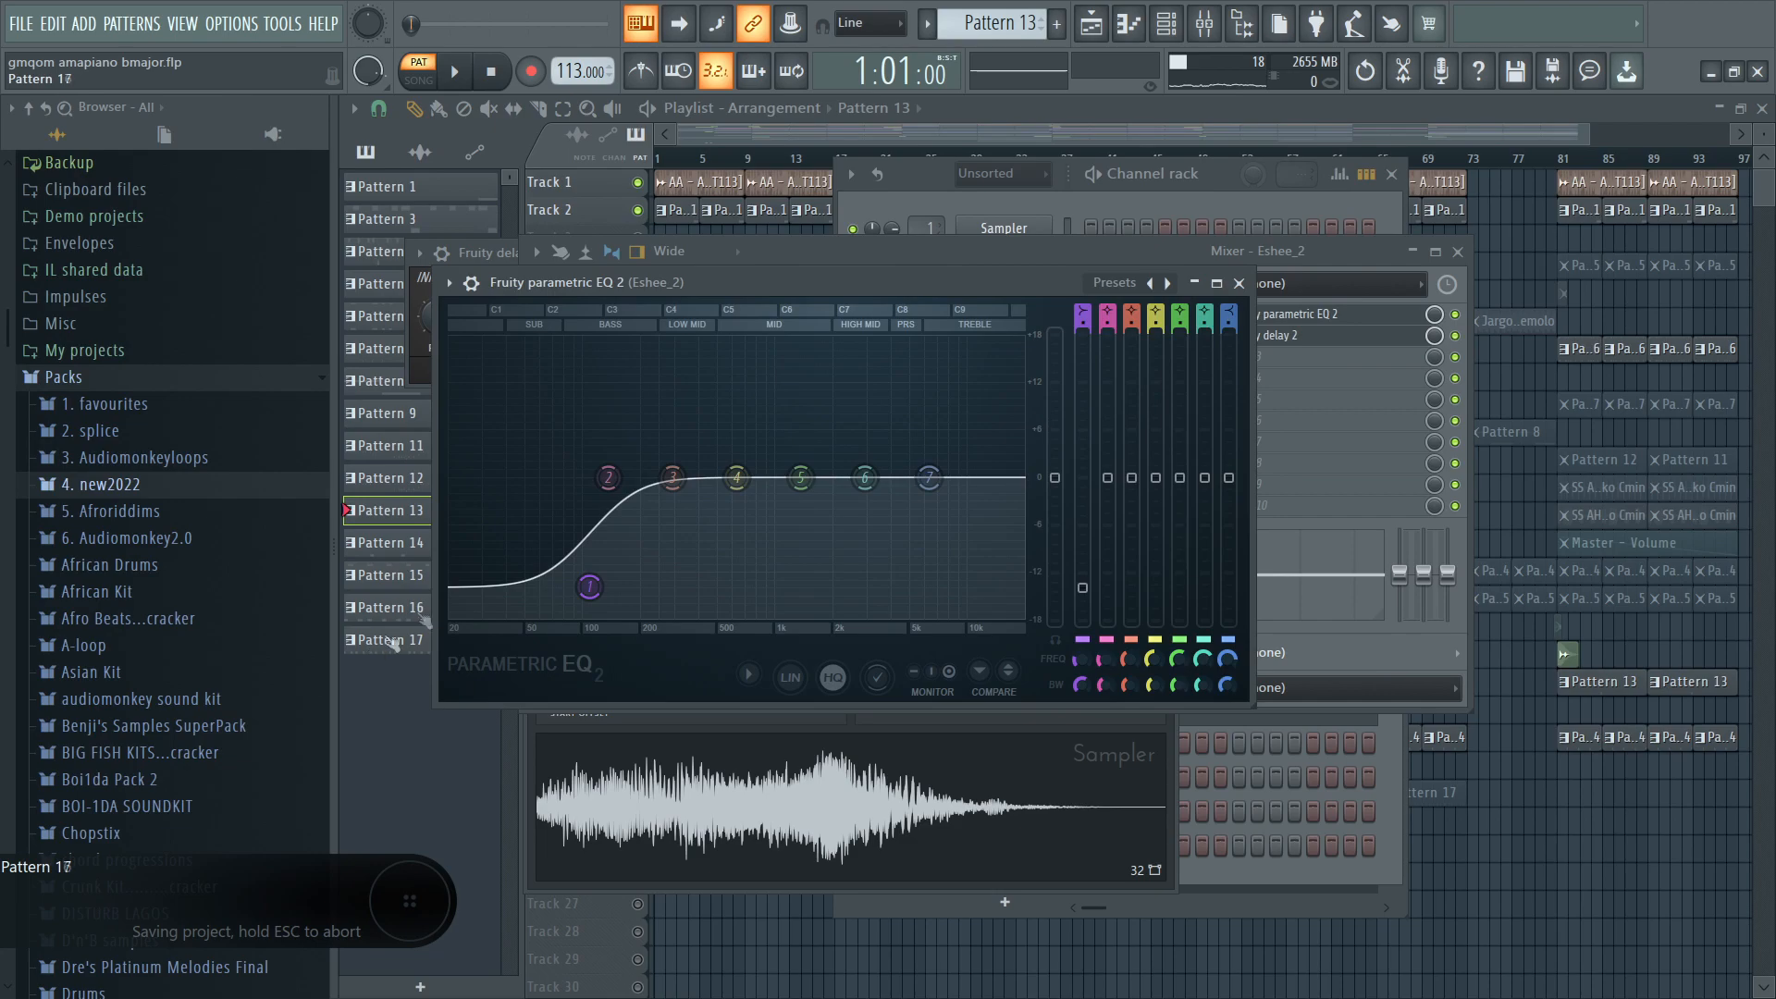
pyautogui.click(1240, 284)
# Place the song playhead at bar 3 and enable Tracks 5, 4 and 11.
pyautogui.click(775, 157)
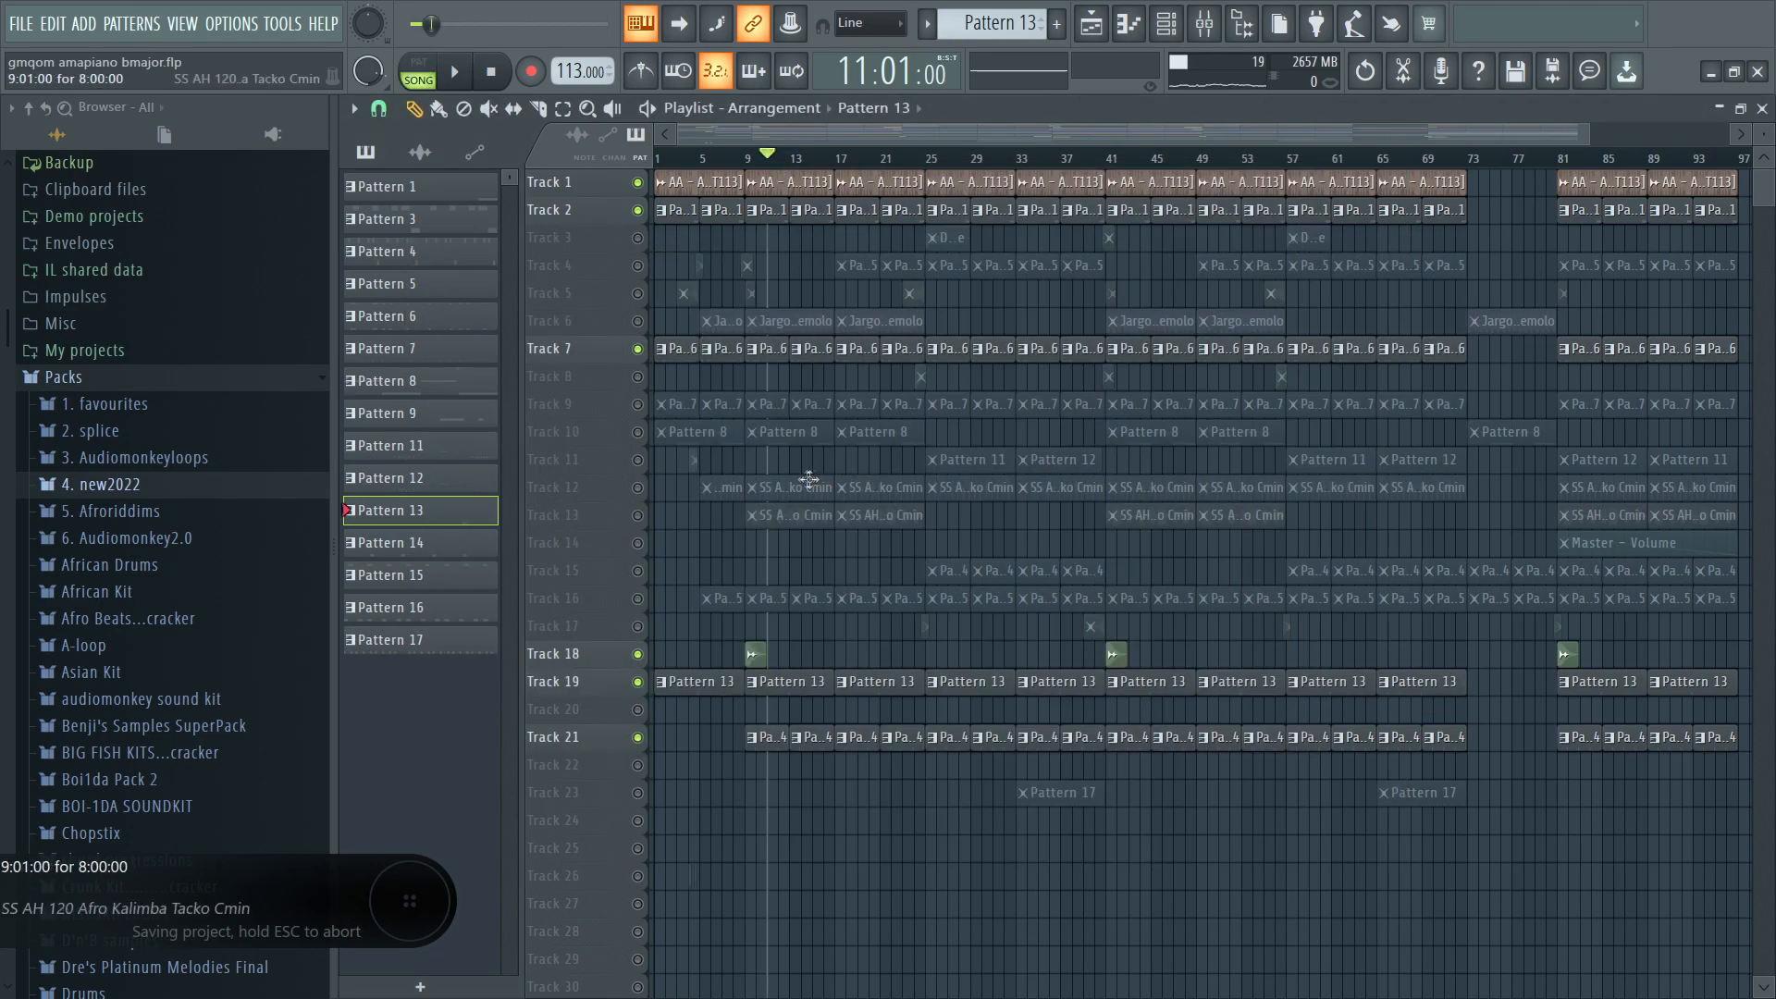
pyautogui.click(678, 158)
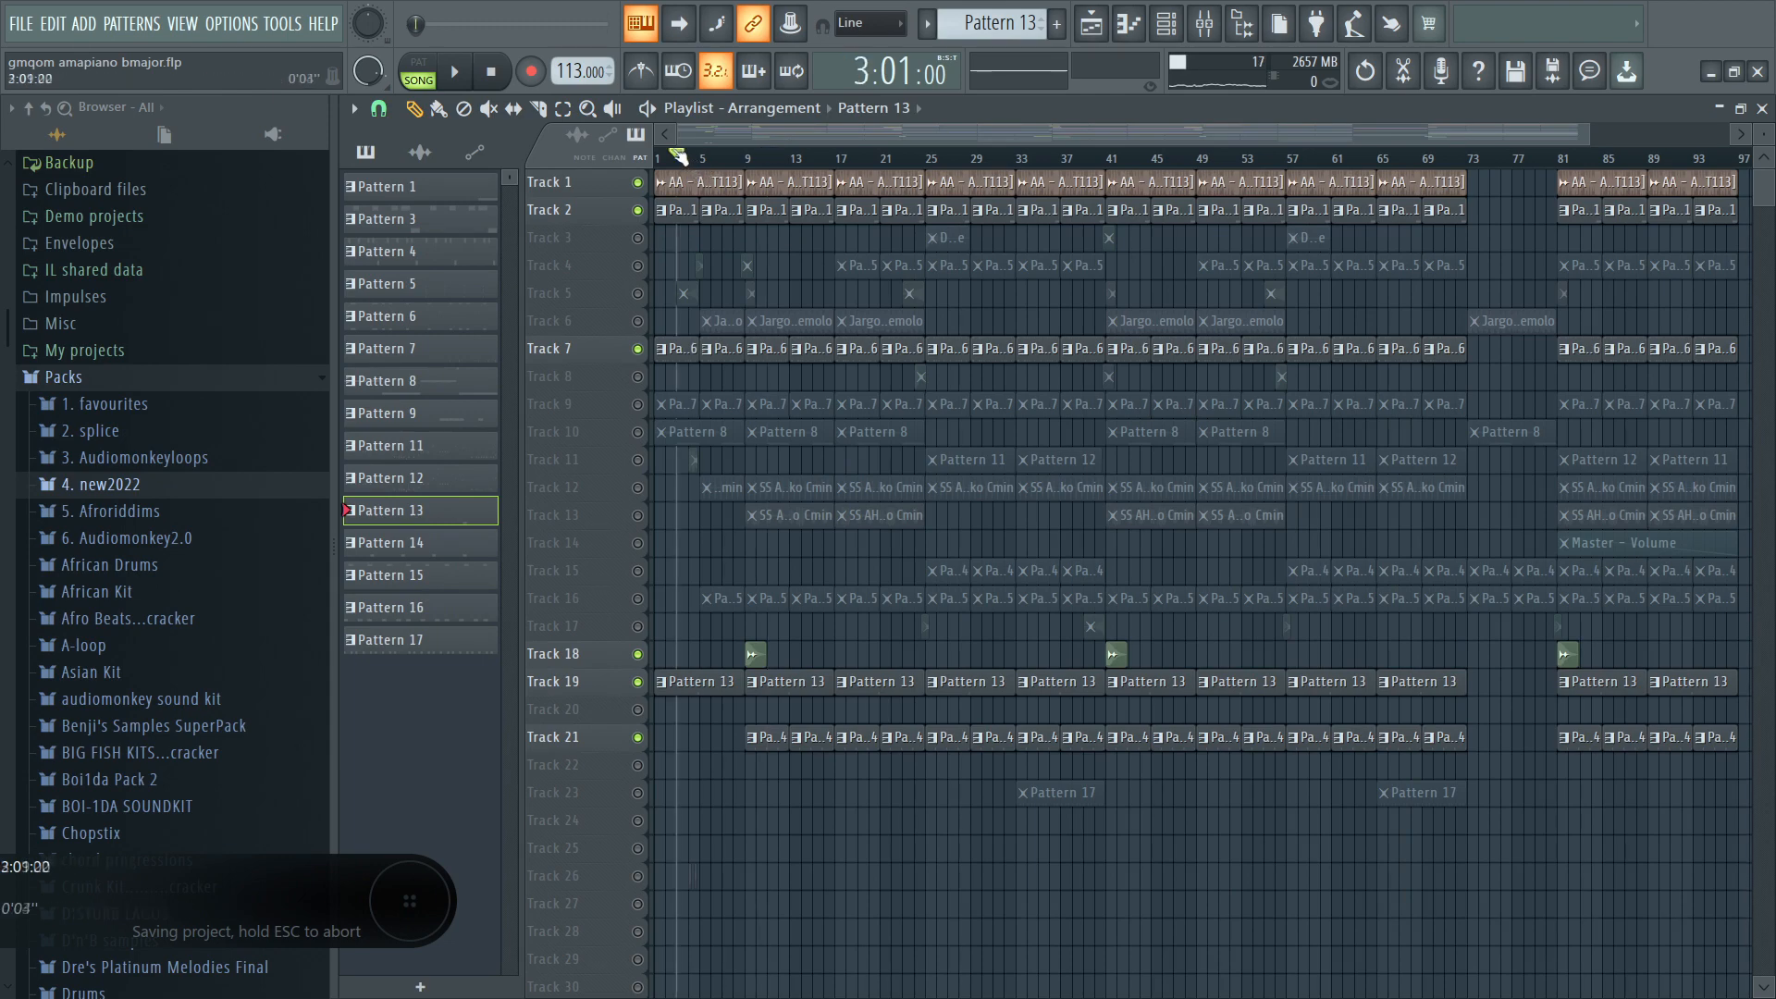
pyautogui.click(638, 293)
pyautogui.click(638, 265)
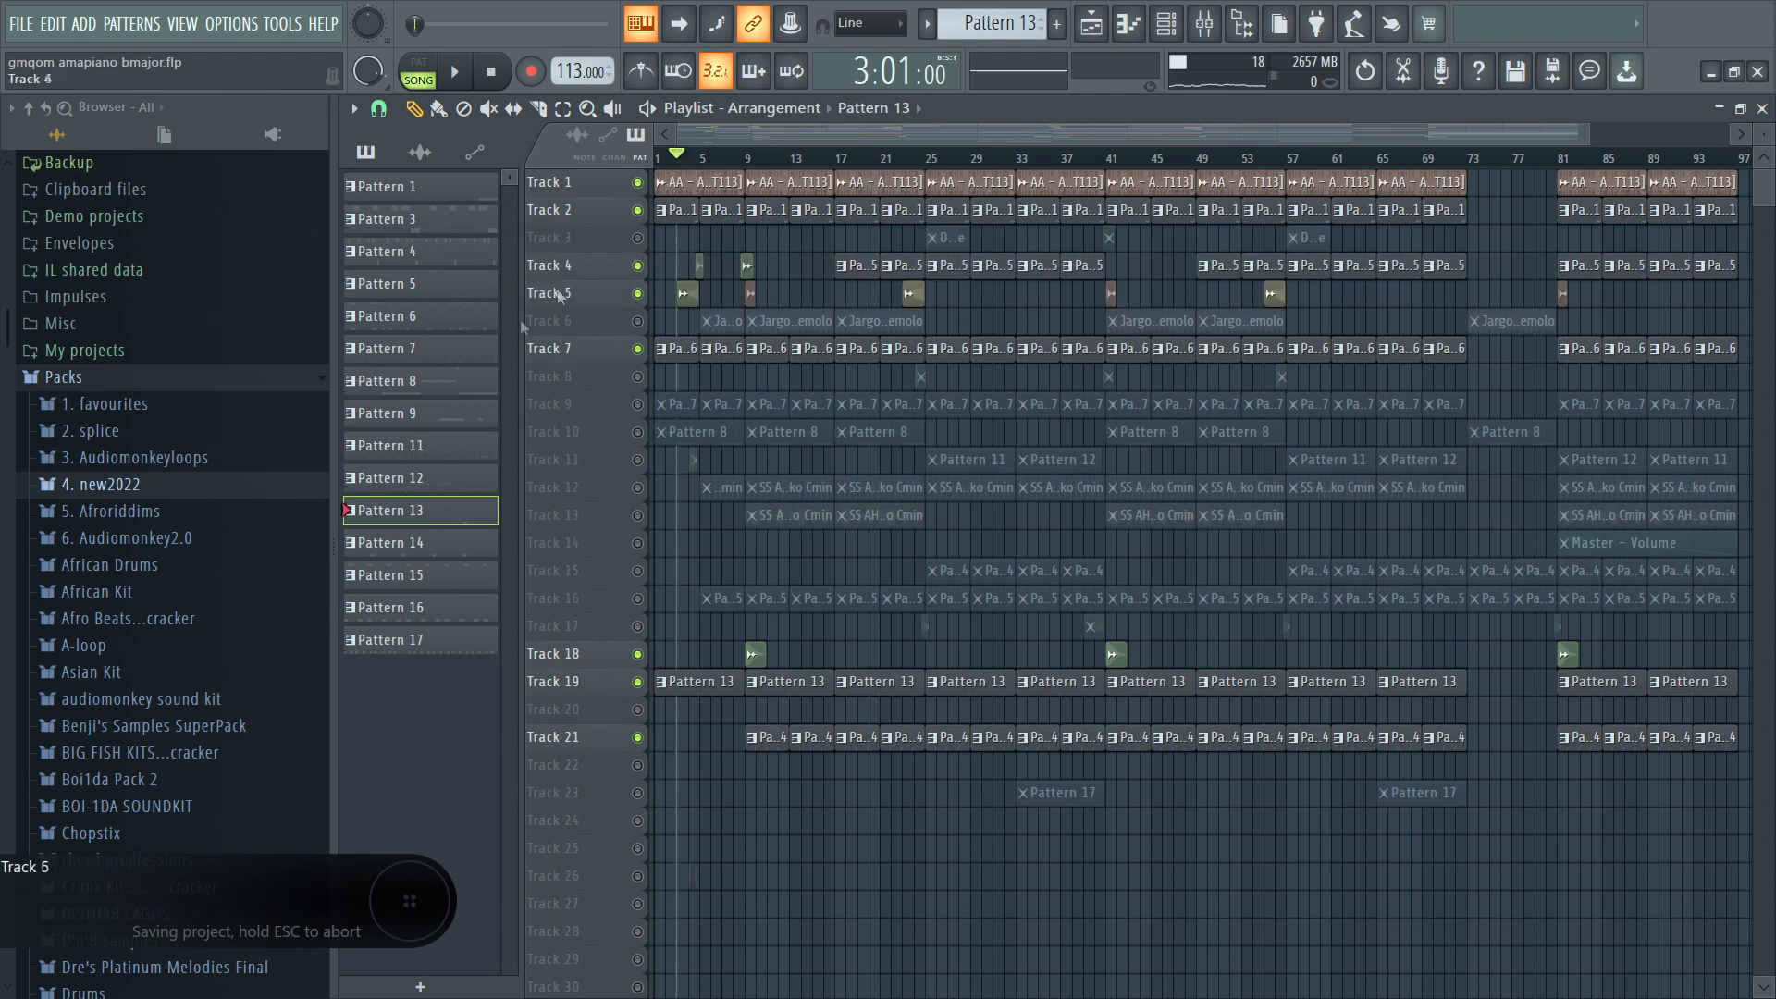
pyautogui.click(637, 460)
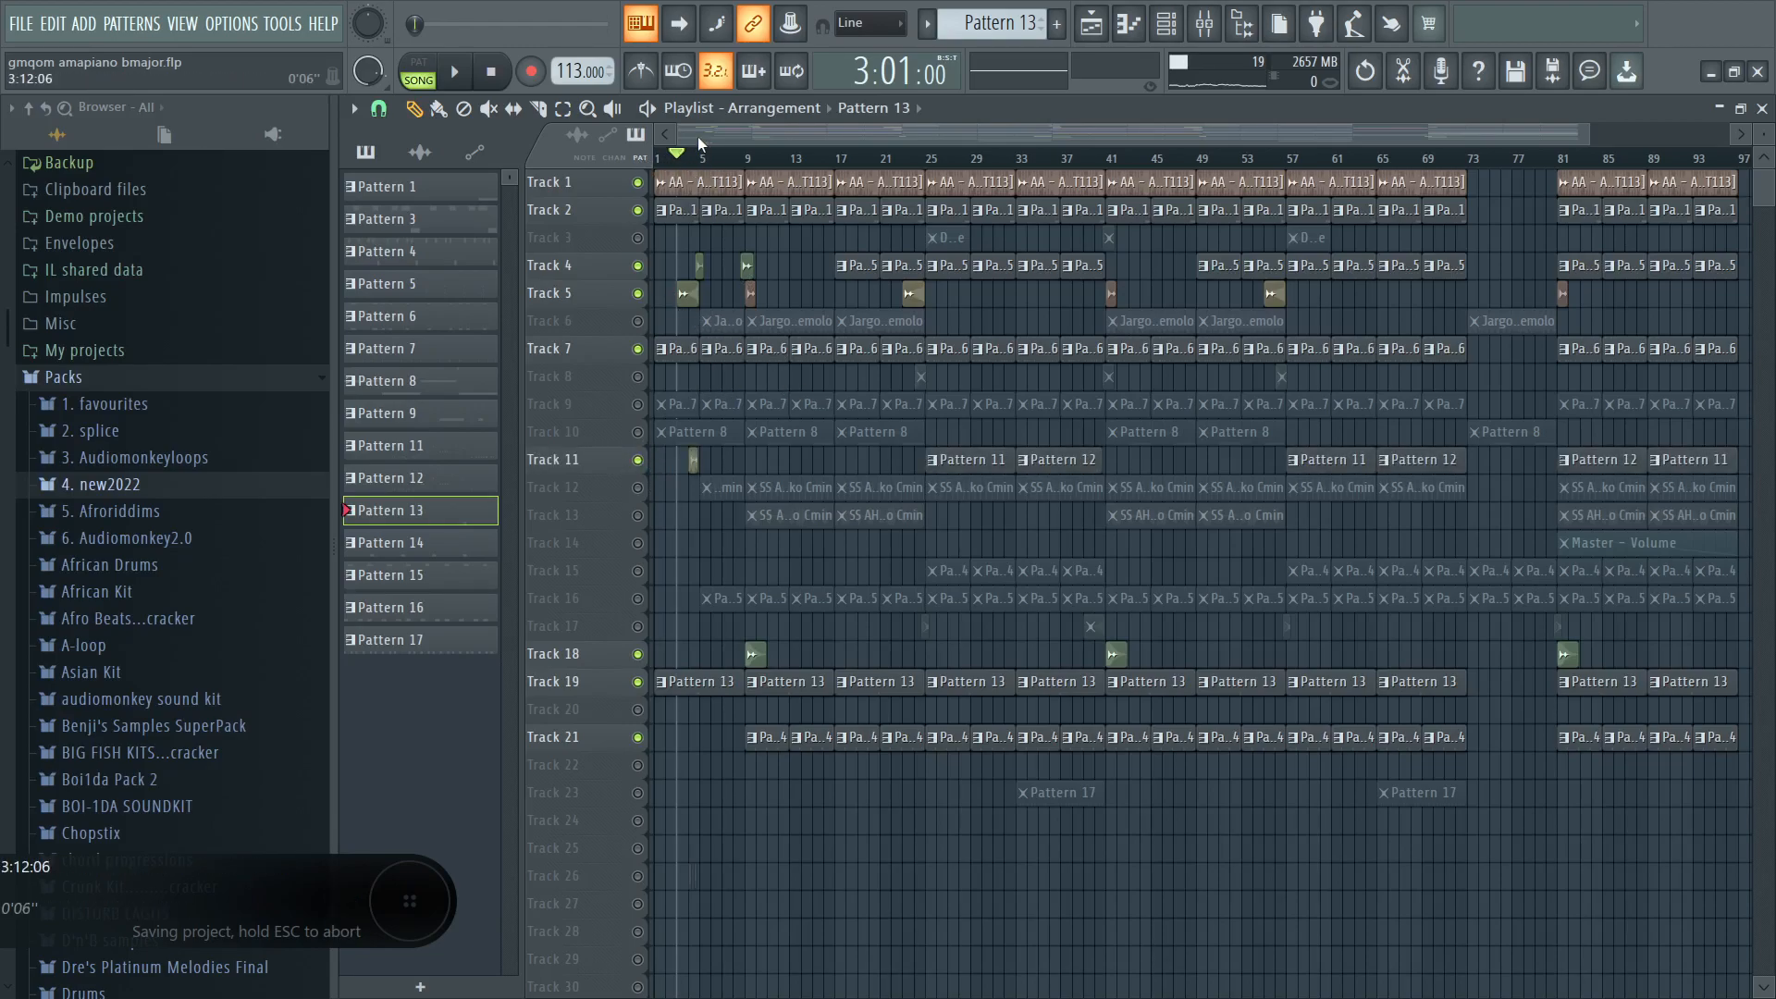
pyautogui.scroll(3, 699, 157)
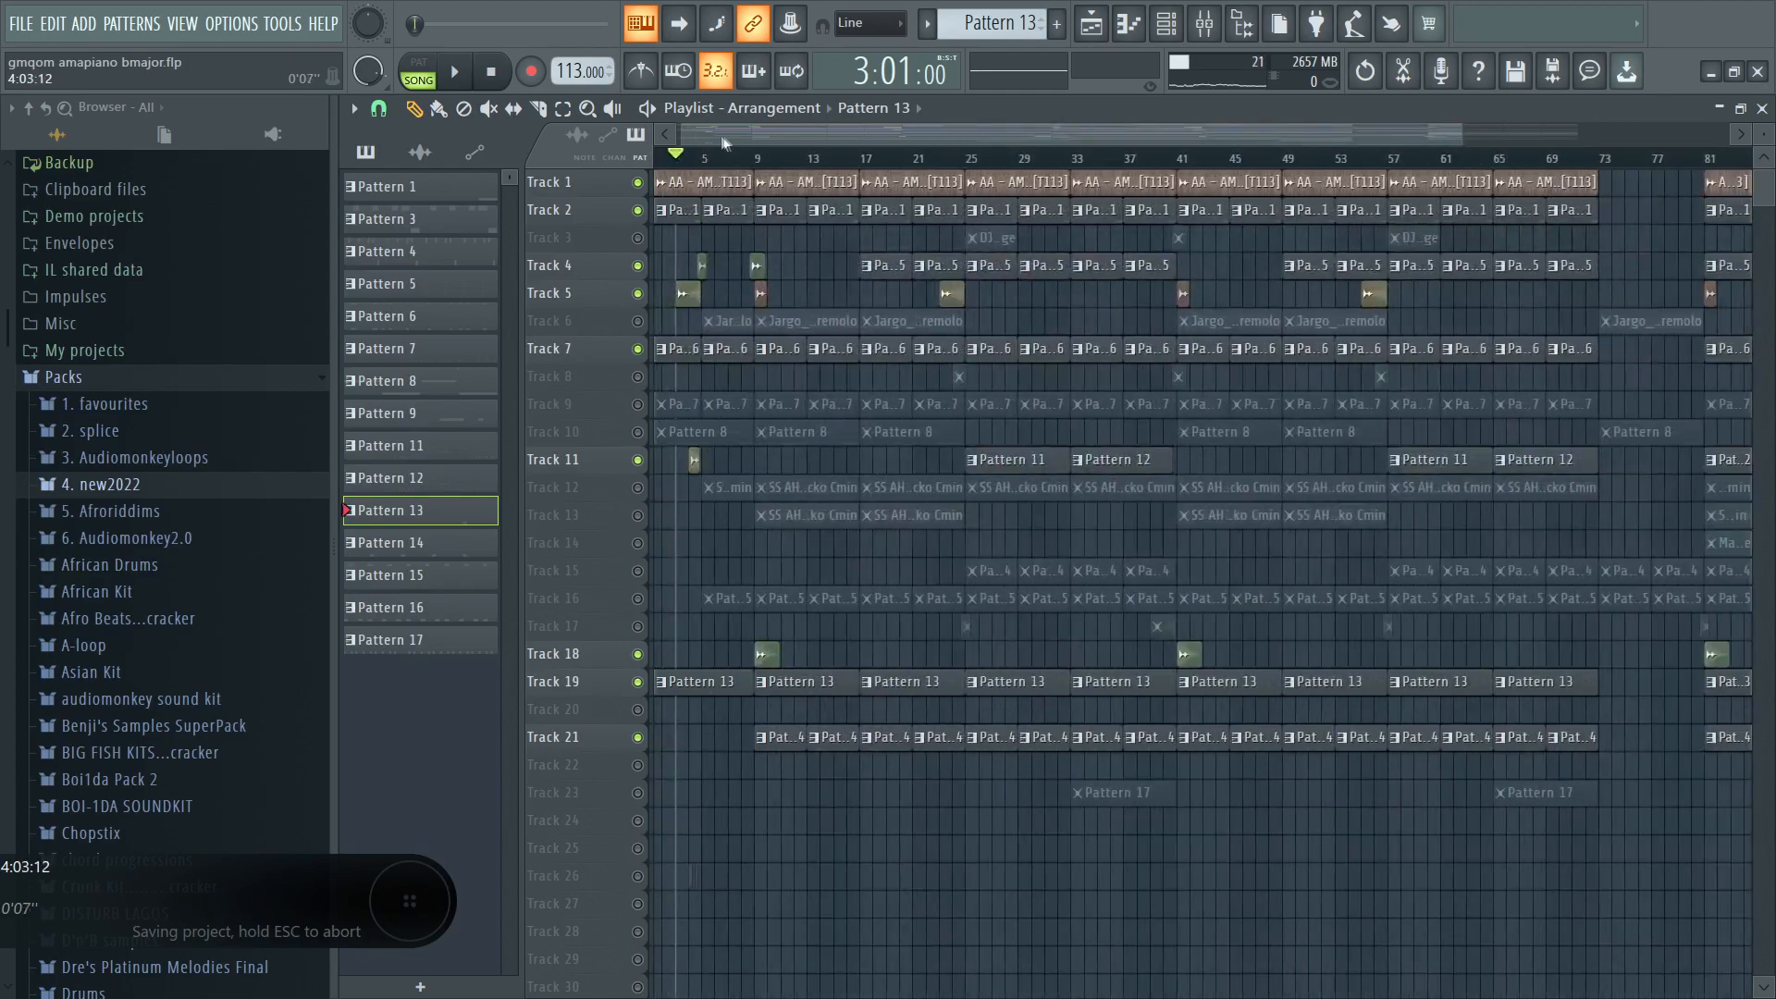
pyautogui.click(588, 108)
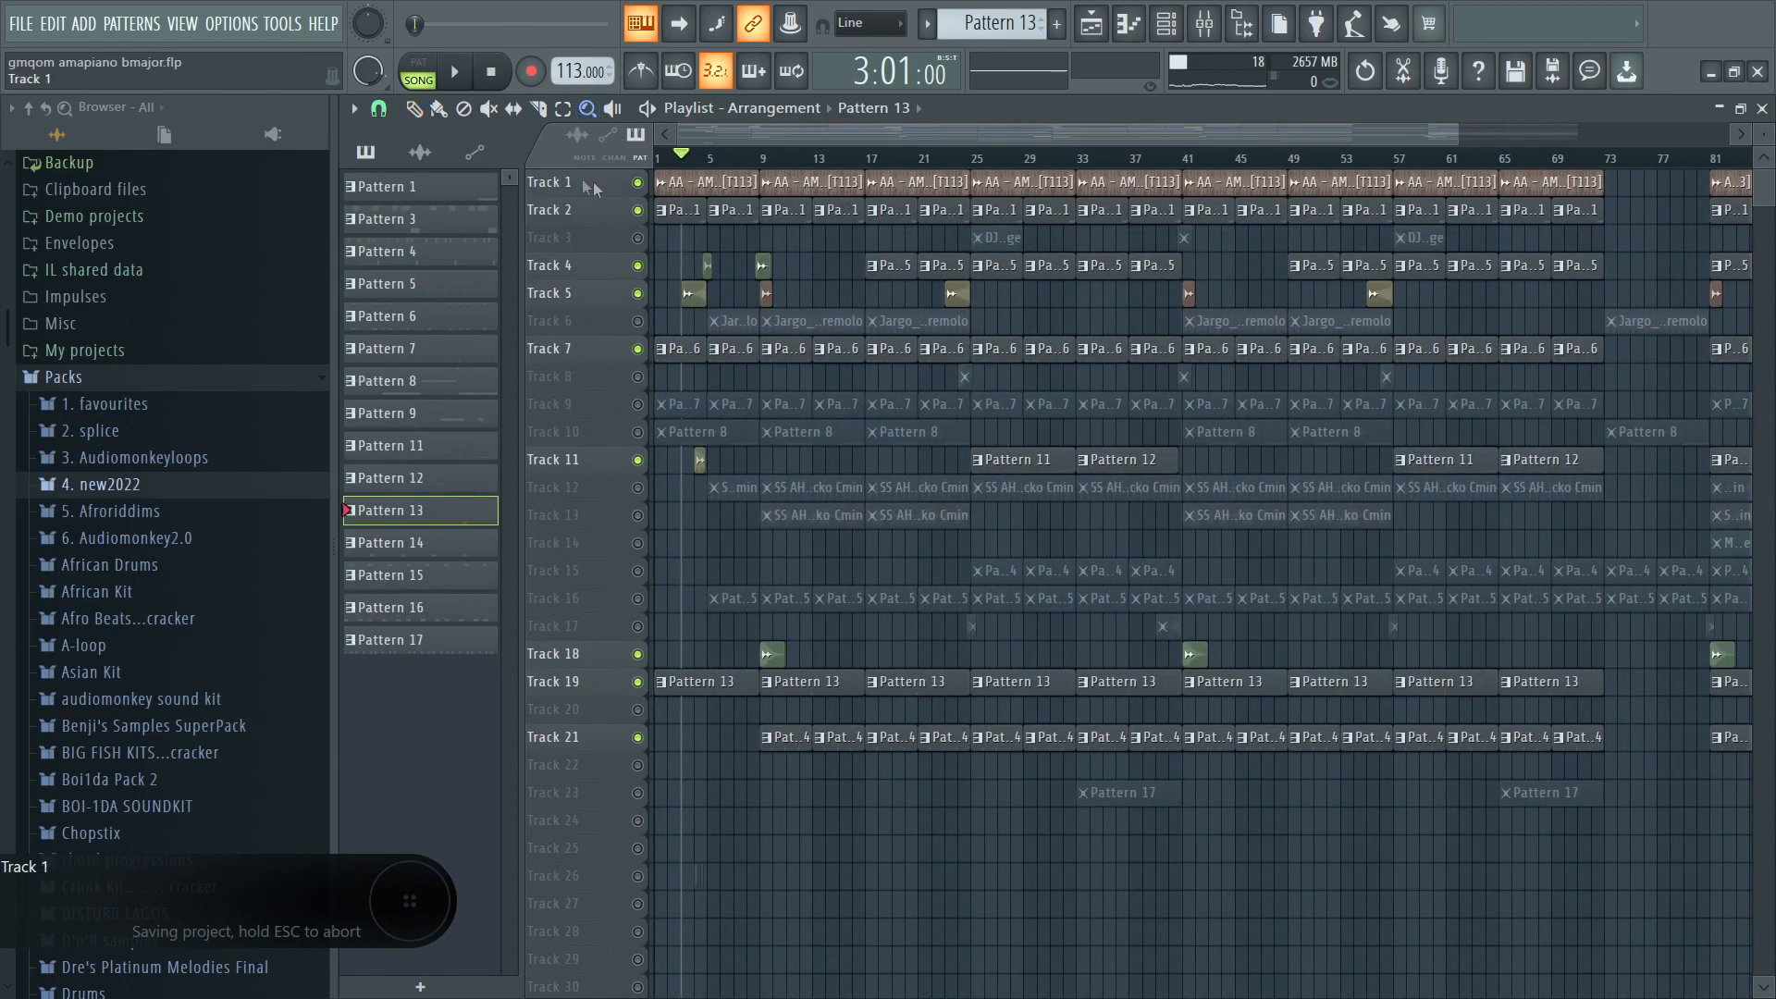
pyautogui.click(414, 109)
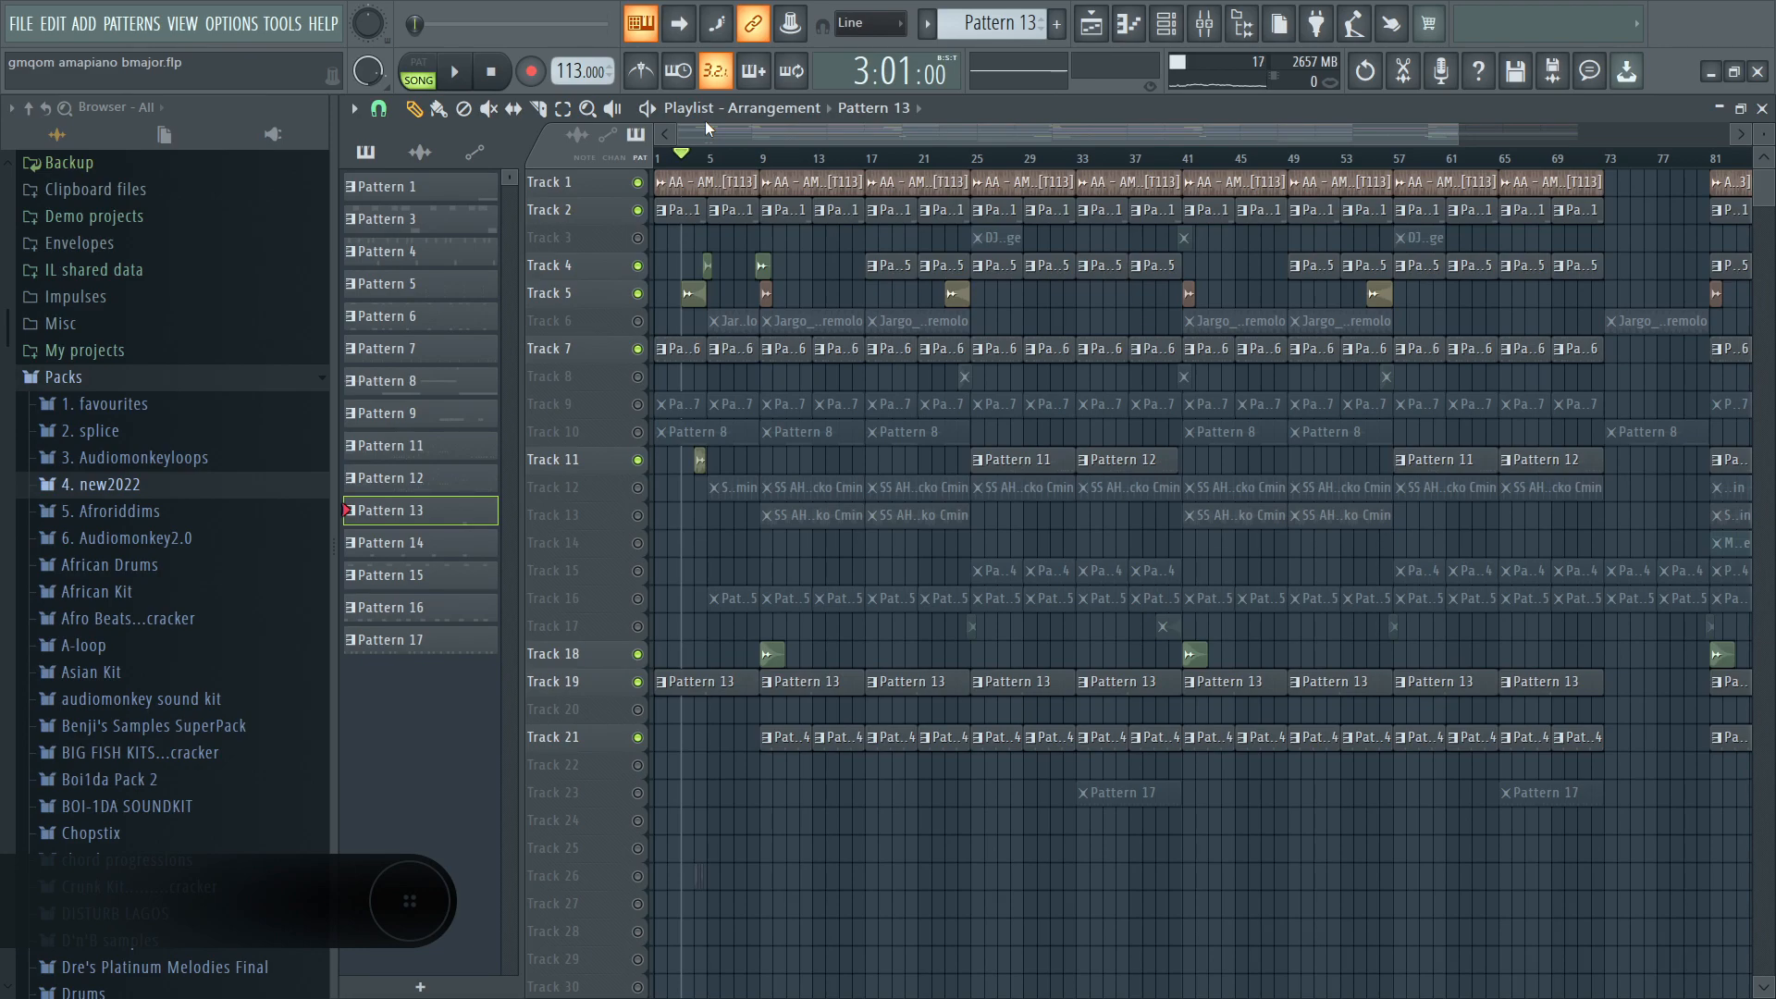
# Save the project, return the song playhead to the start and enable Track 6.
pyautogui.hotkey('ctrl', 's')
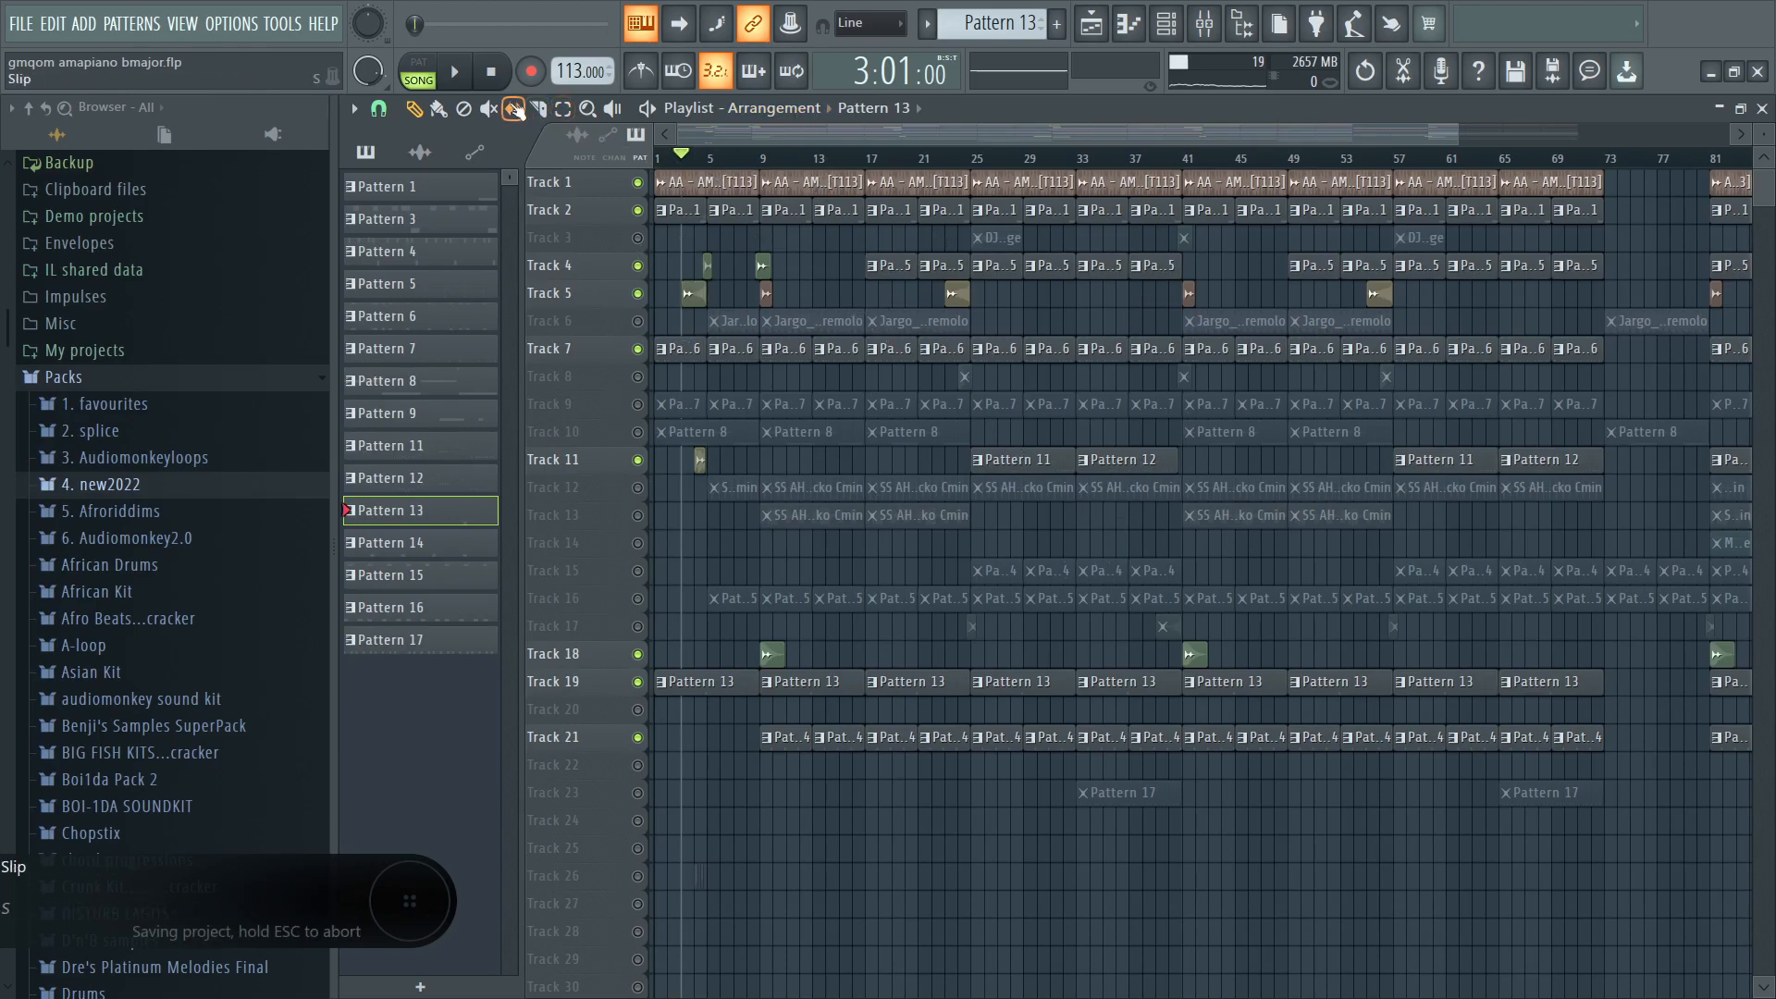
pyautogui.click(492, 78)
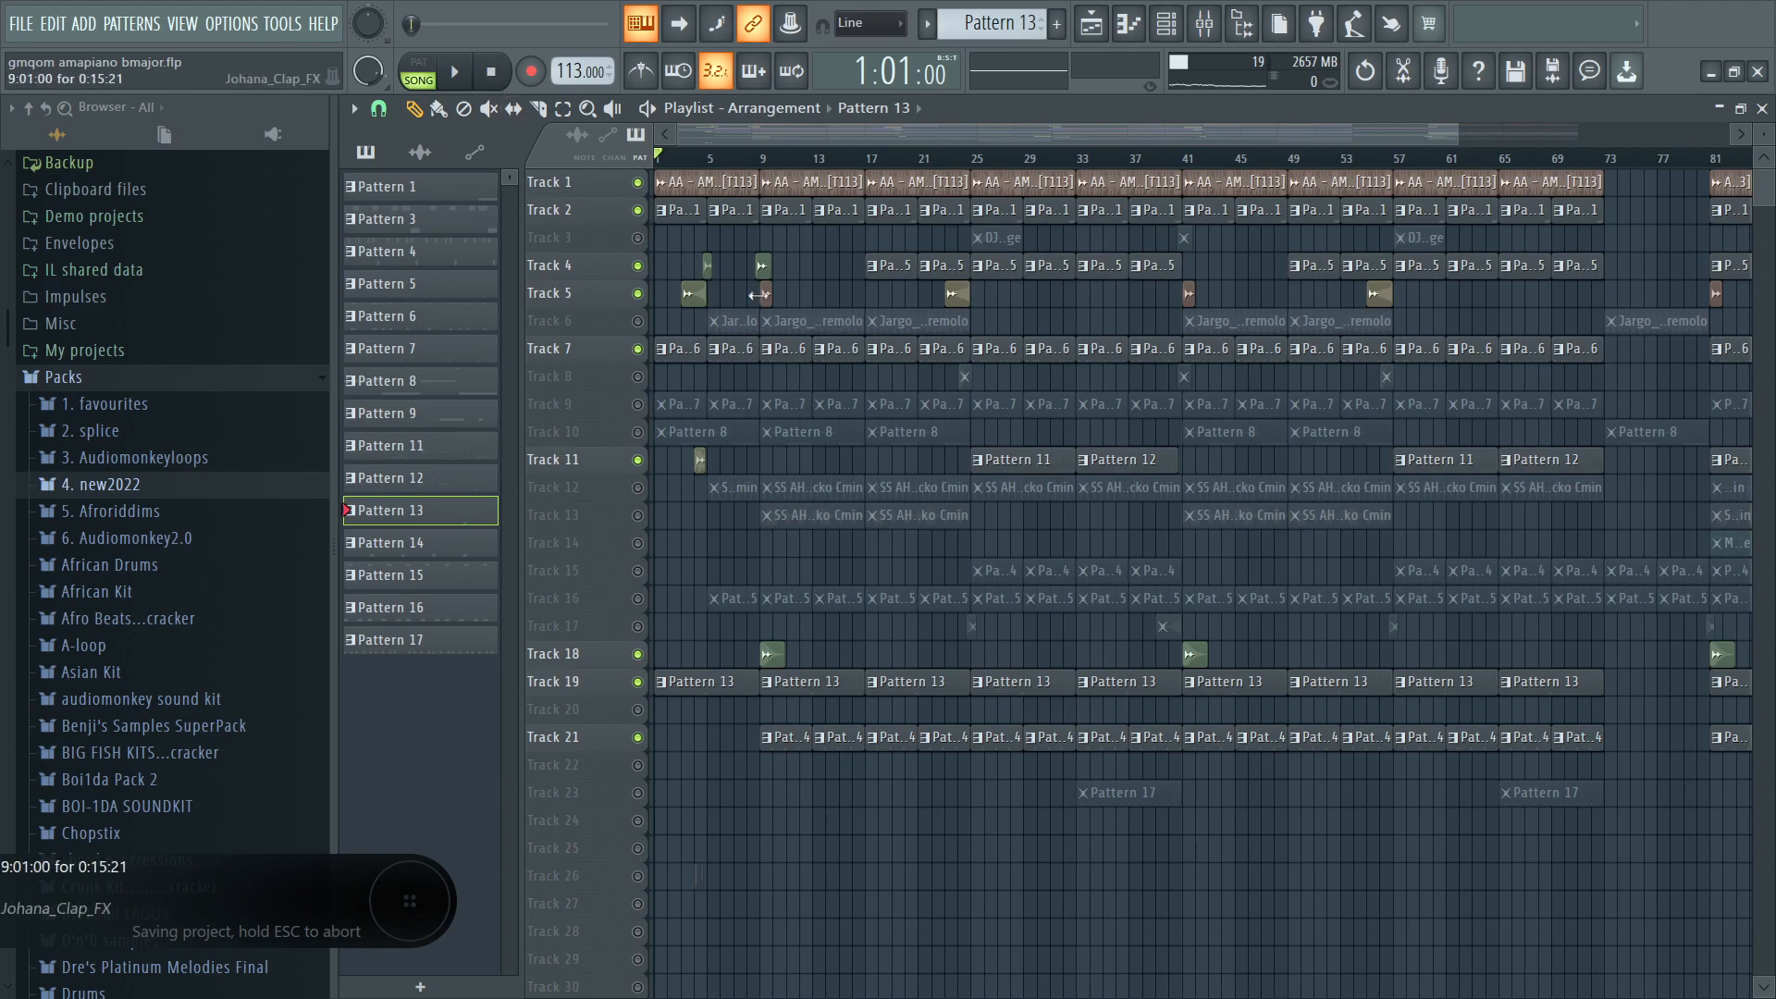
pyautogui.click(640, 321)
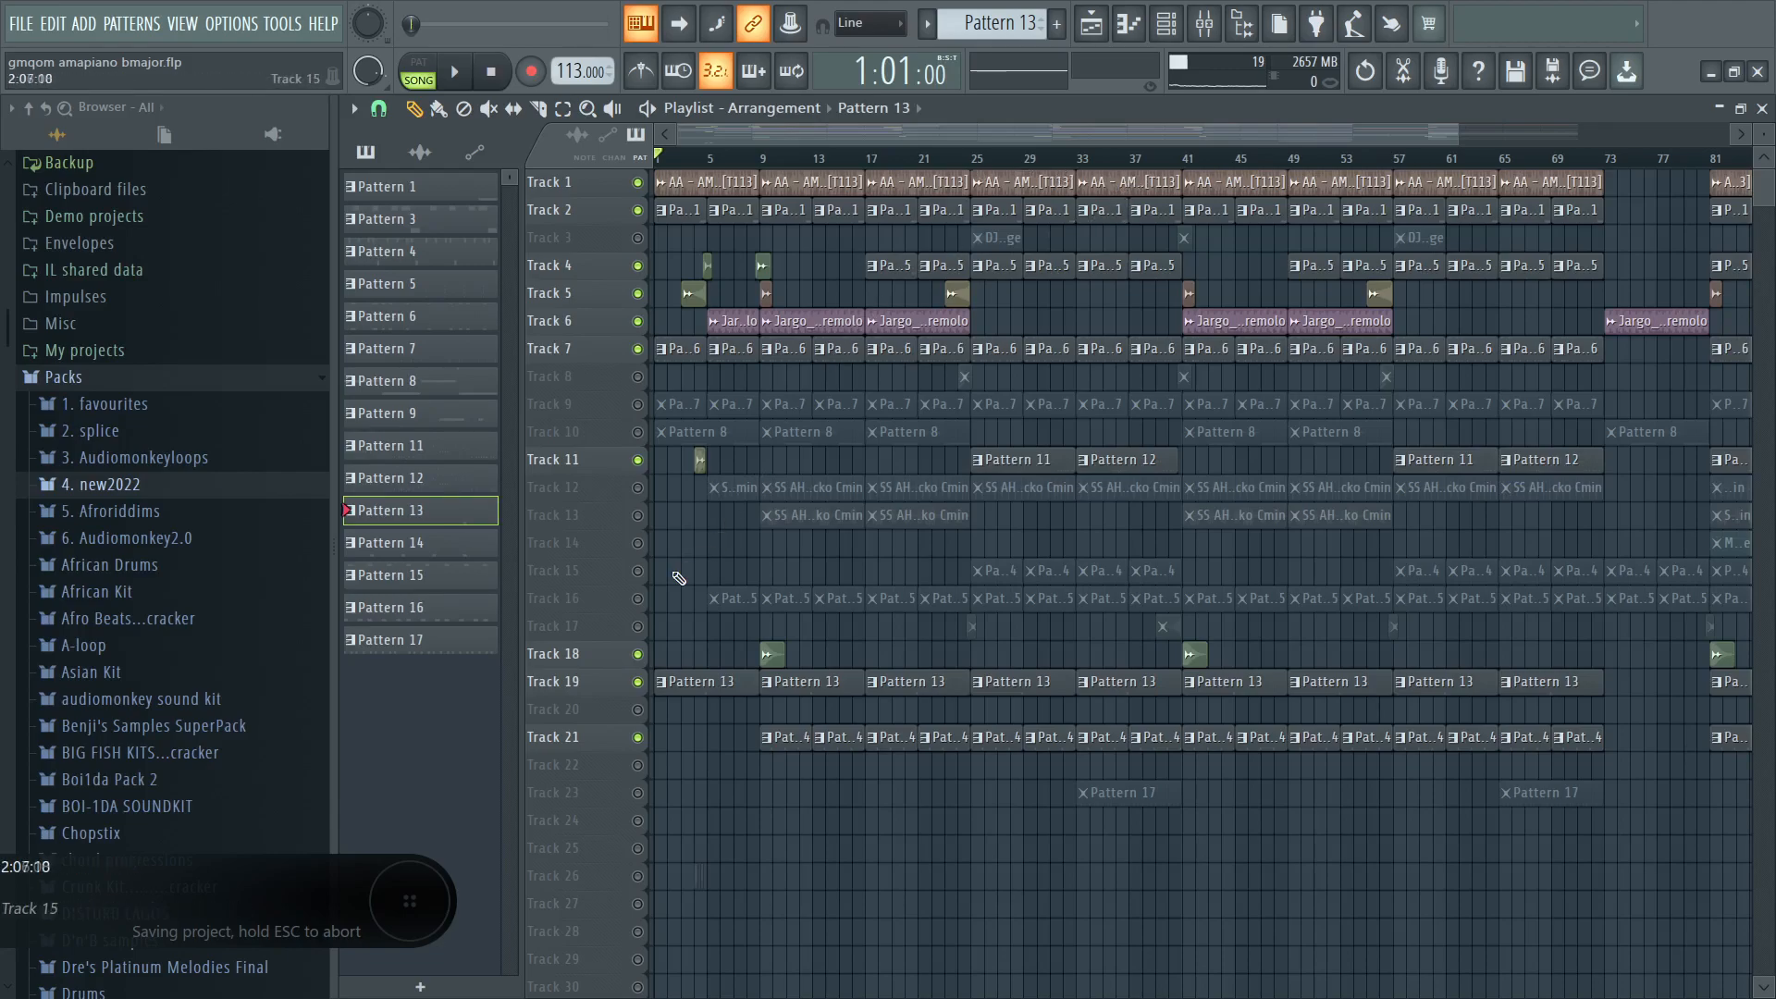
# Start playback and enable Tracks 16, 15, 10 and 9, keeping Track 11 enabled.
pyautogui.press('space')
pyautogui.click(637, 599)
pyautogui.click(637, 571)
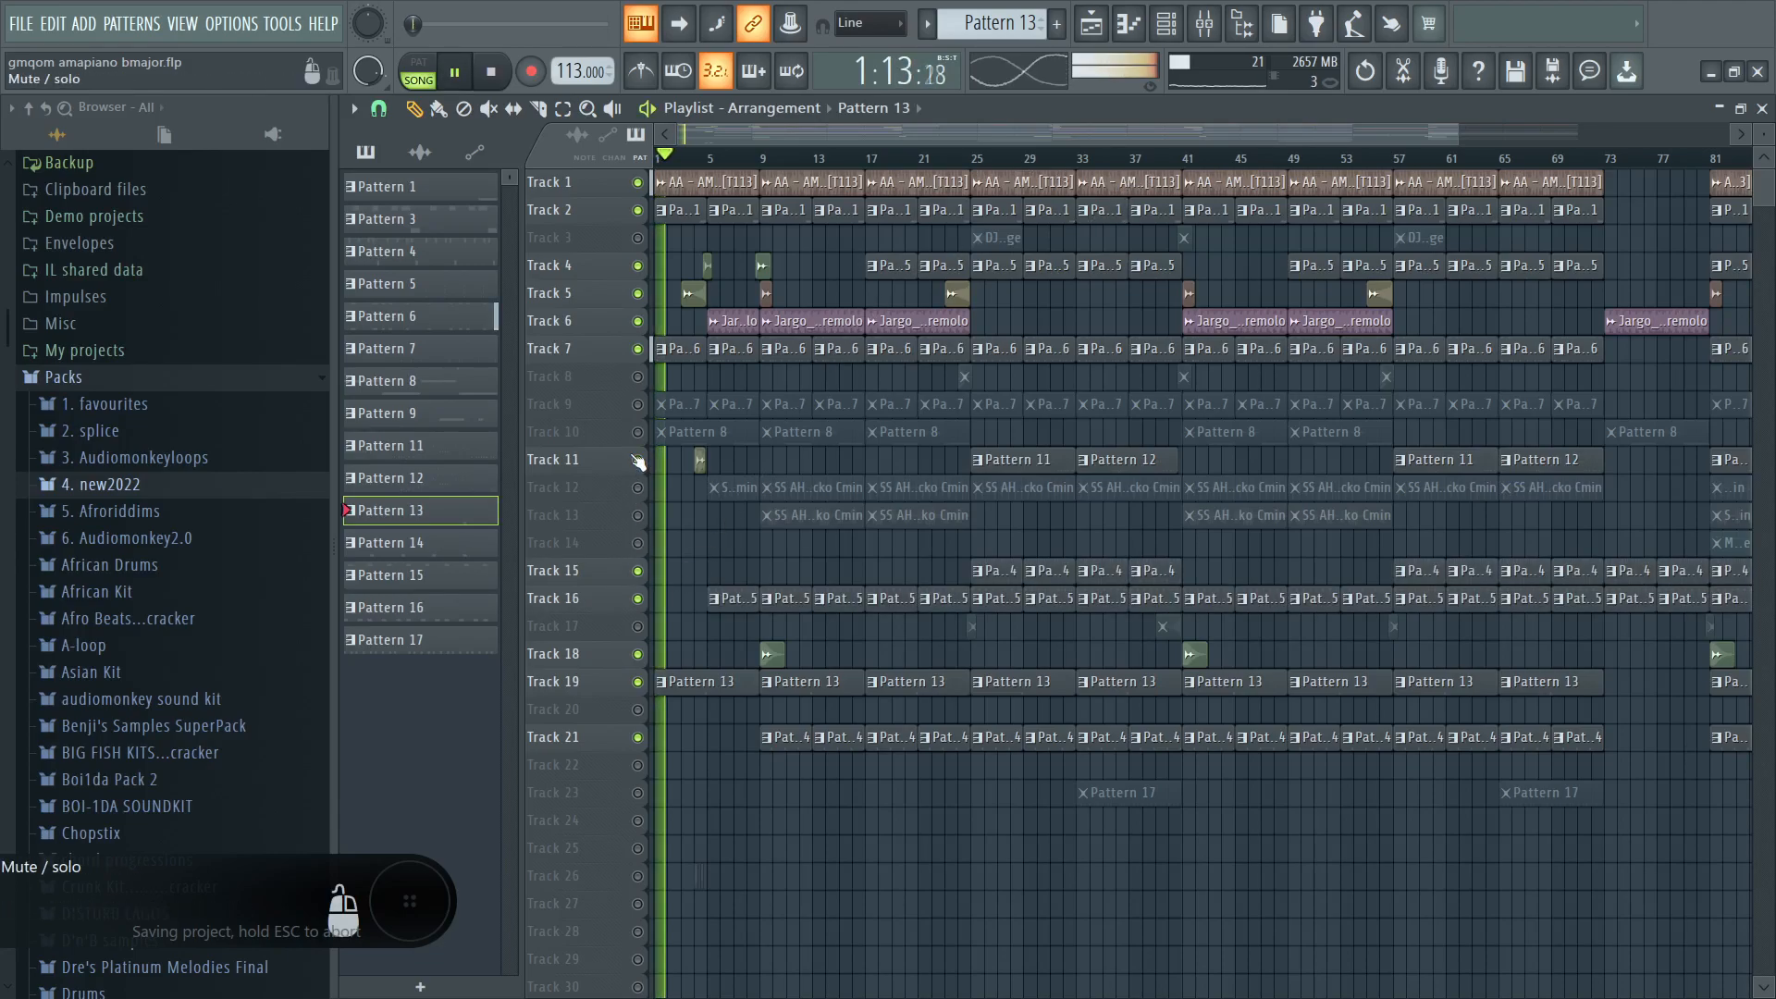
pyautogui.click(638, 460)
pyautogui.click(638, 432)
pyautogui.click(637, 460)
pyautogui.click(638, 404)
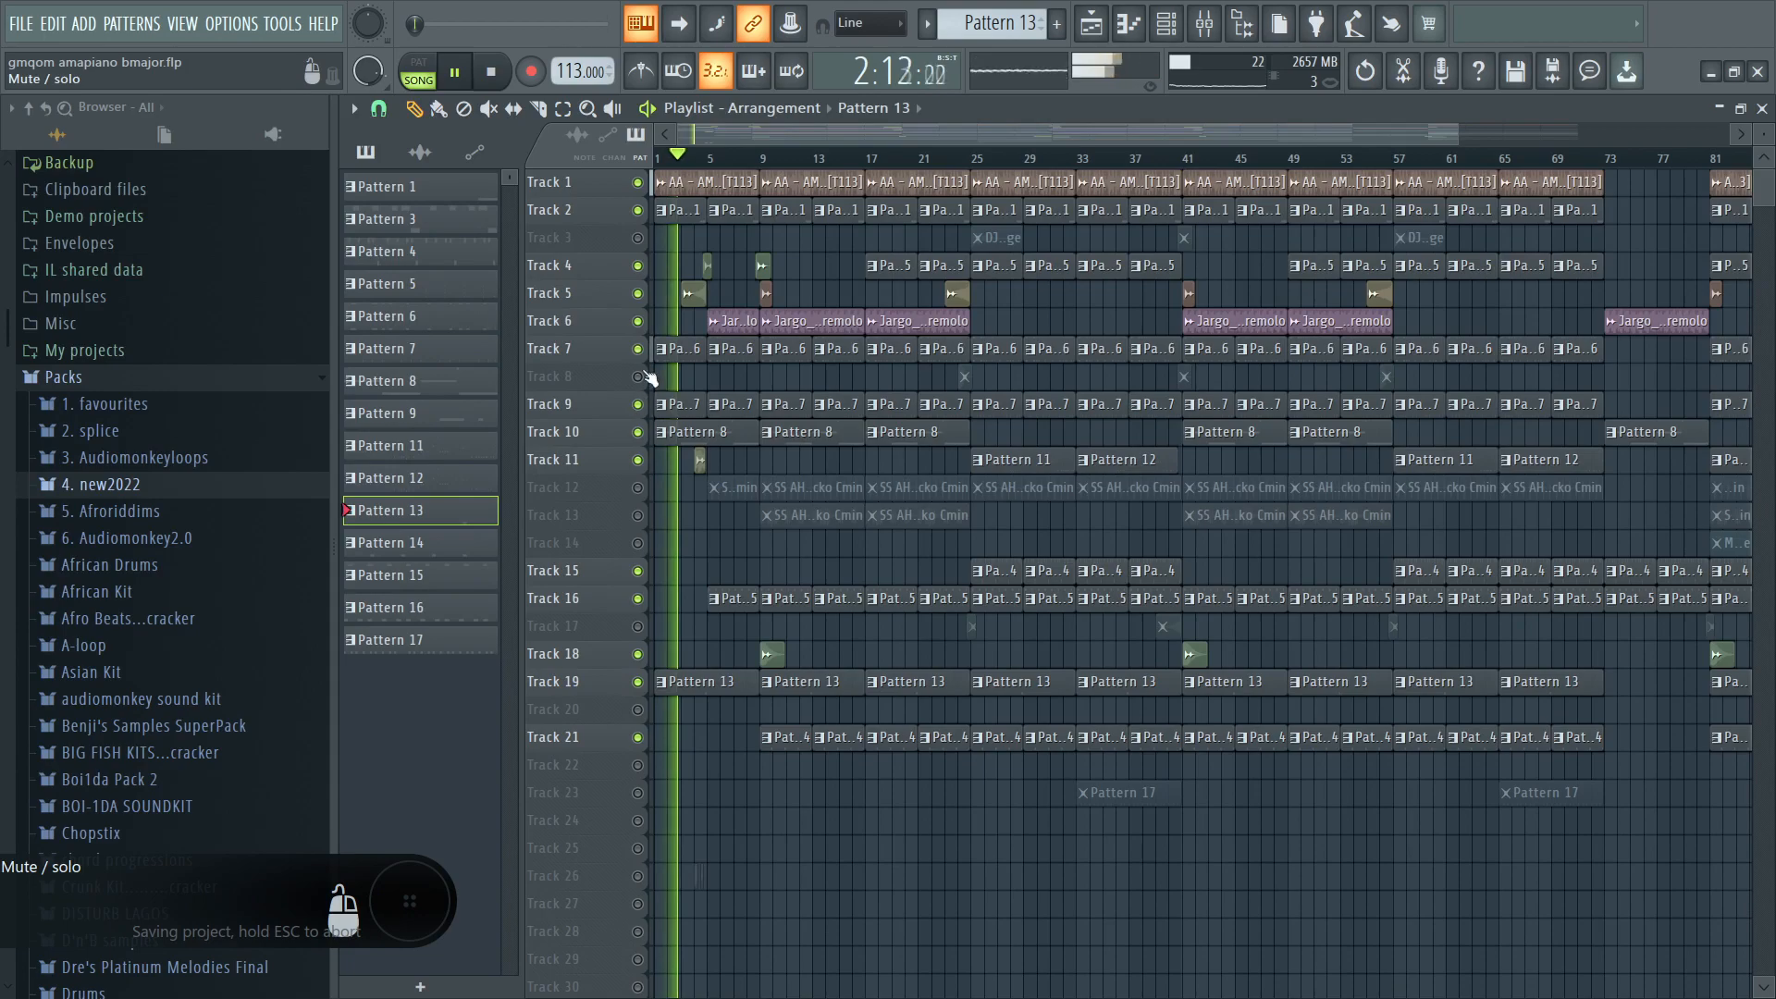
# Enable Tracks 8, 12, 13 and 14, replay the passage from around bar 4, and stop playback.
pyautogui.click(638, 376)
pyautogui.click(637, 487)
pyautogui.click(637, 515)
pyautogui.click(637, 543)
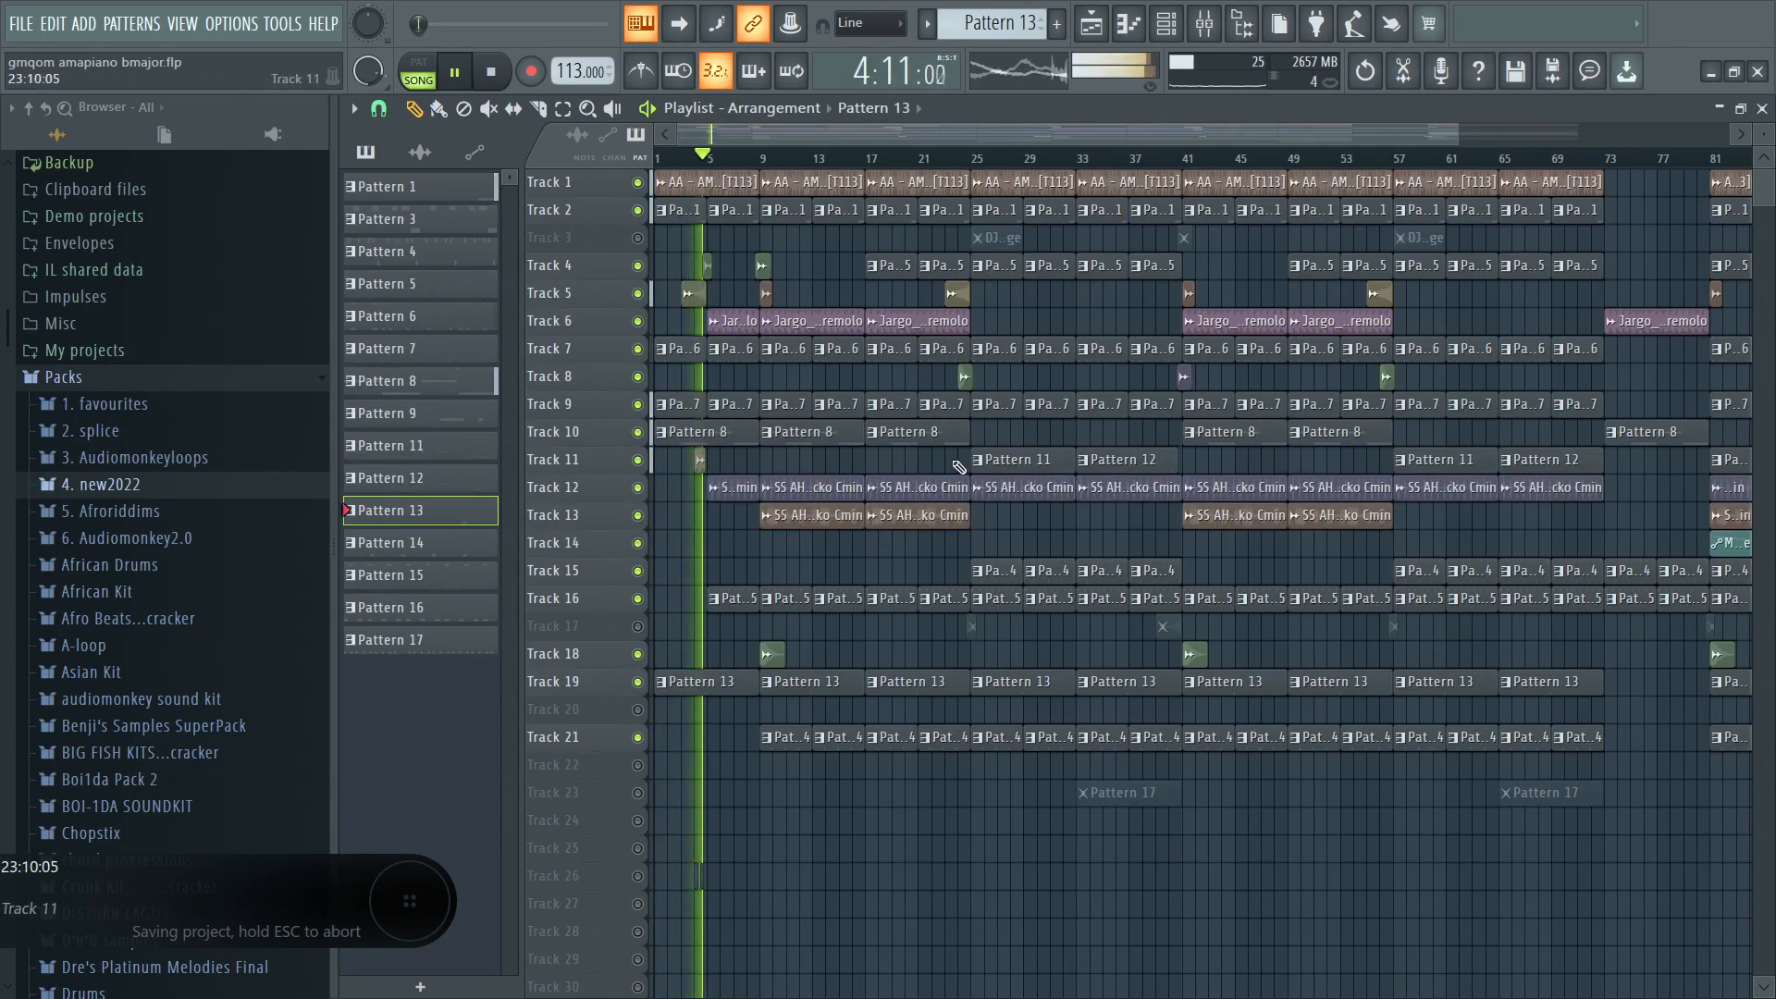
pyautogui.click(699, 161)
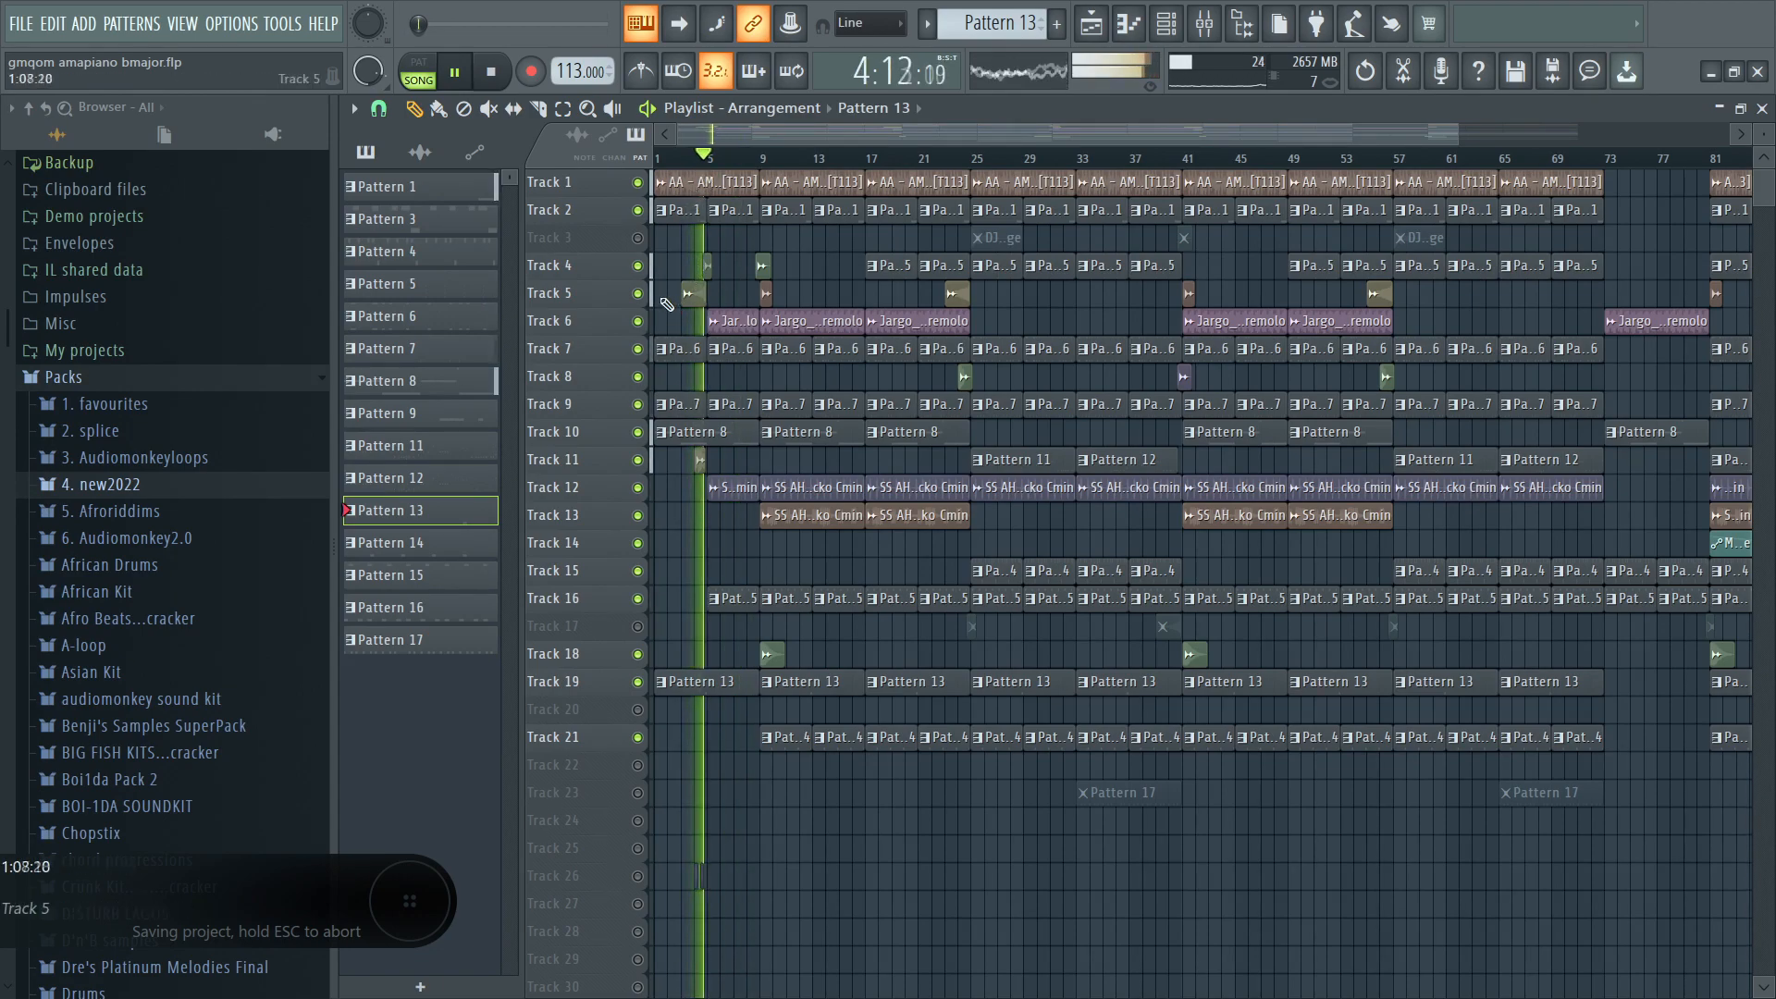
pyautogui.press('space')
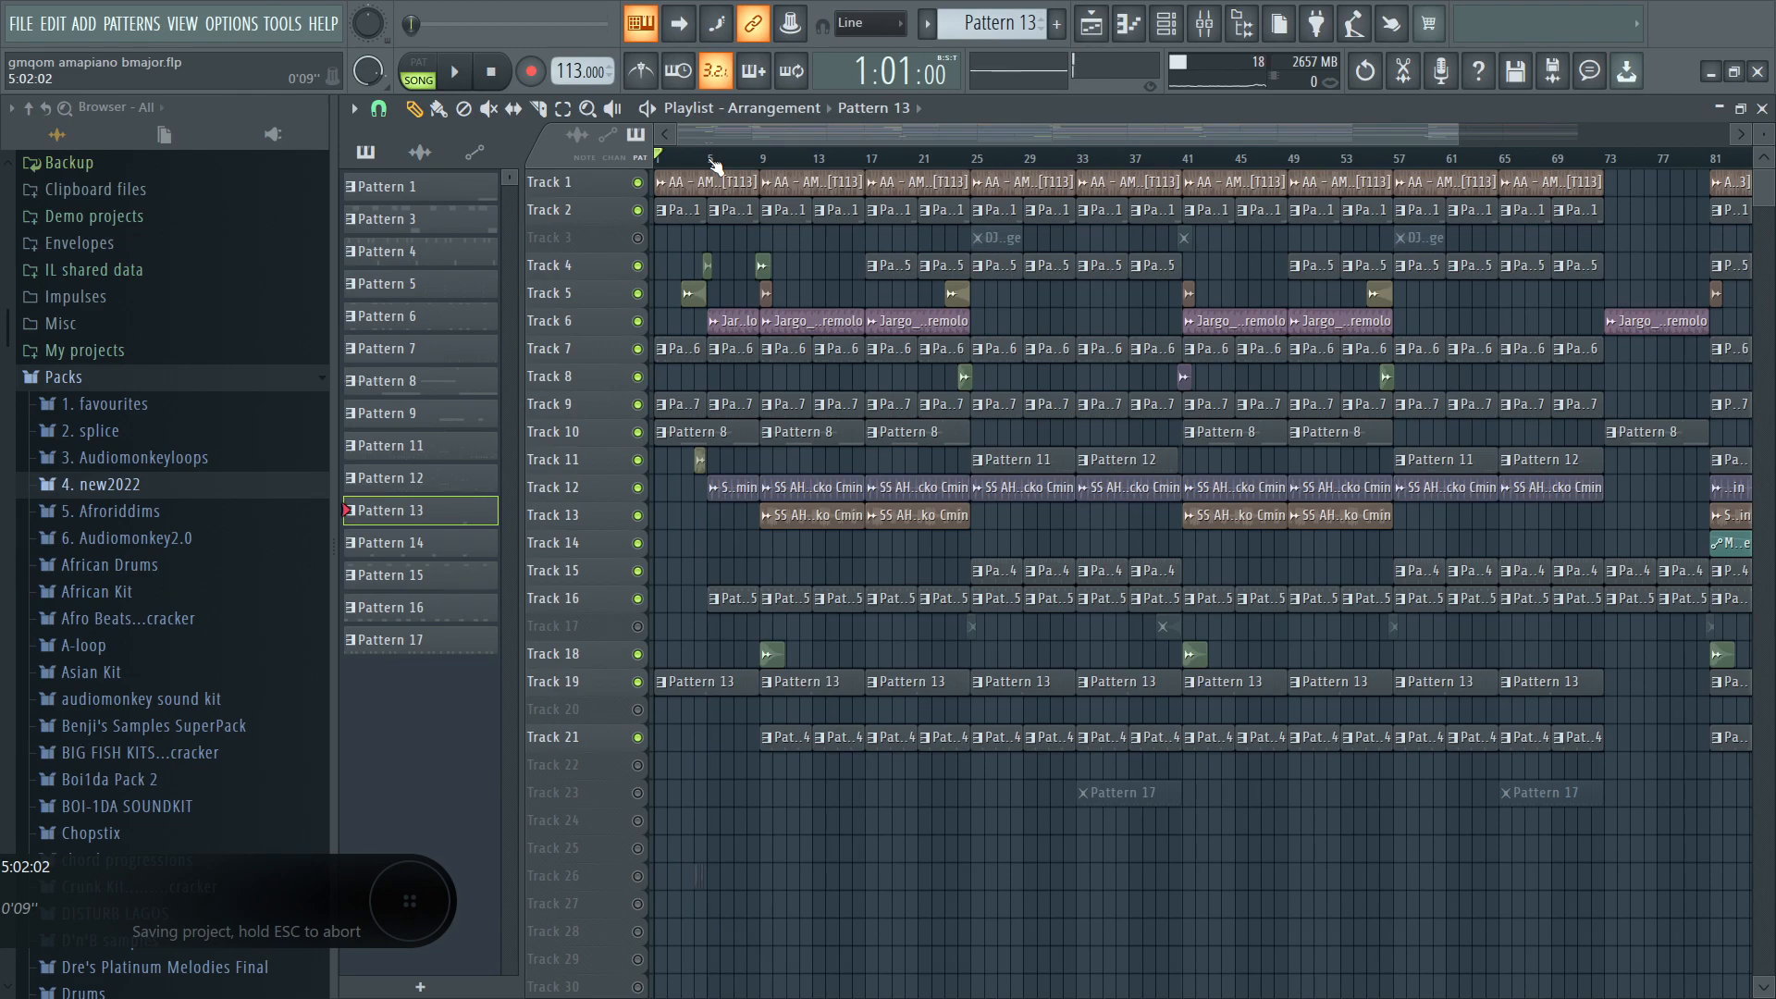
# Place the playhead at bar 3, isolate Tracks 4, 5 and 11, and play their transition effects.
pyautogui.scroll(3, 704, 164)
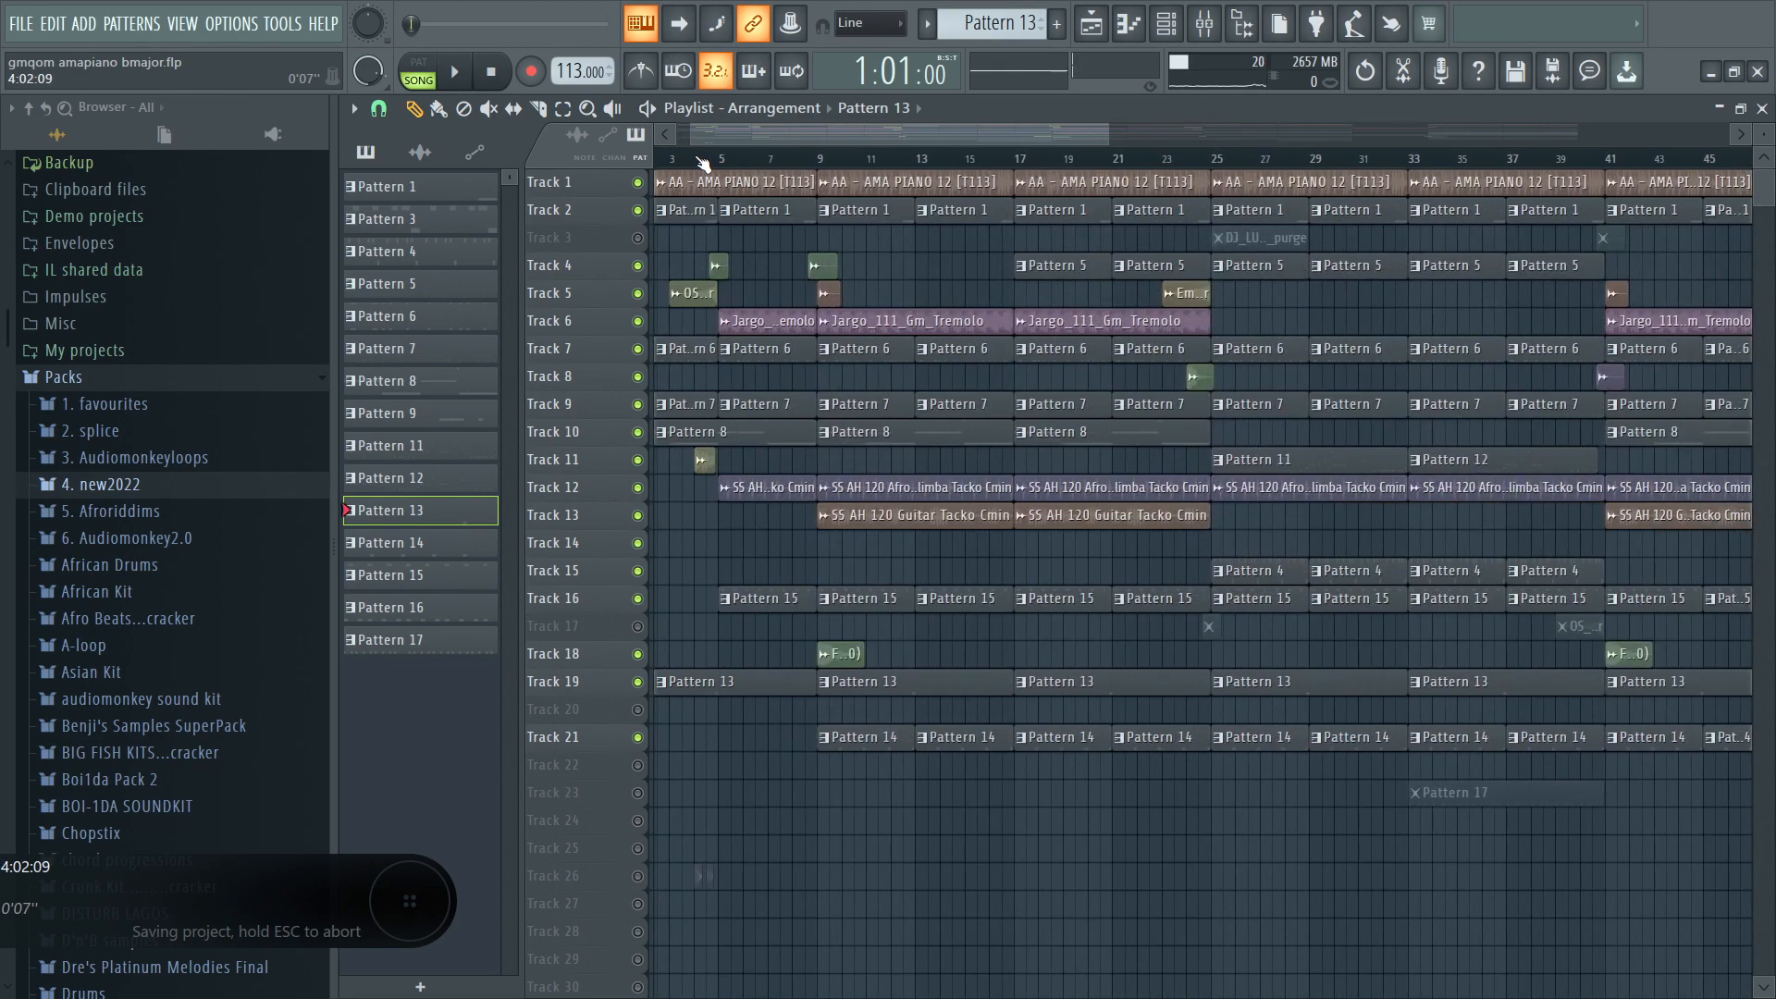
pyautogui.hscroll(-1, 703, 163)
pyautogui.click(708, 165)
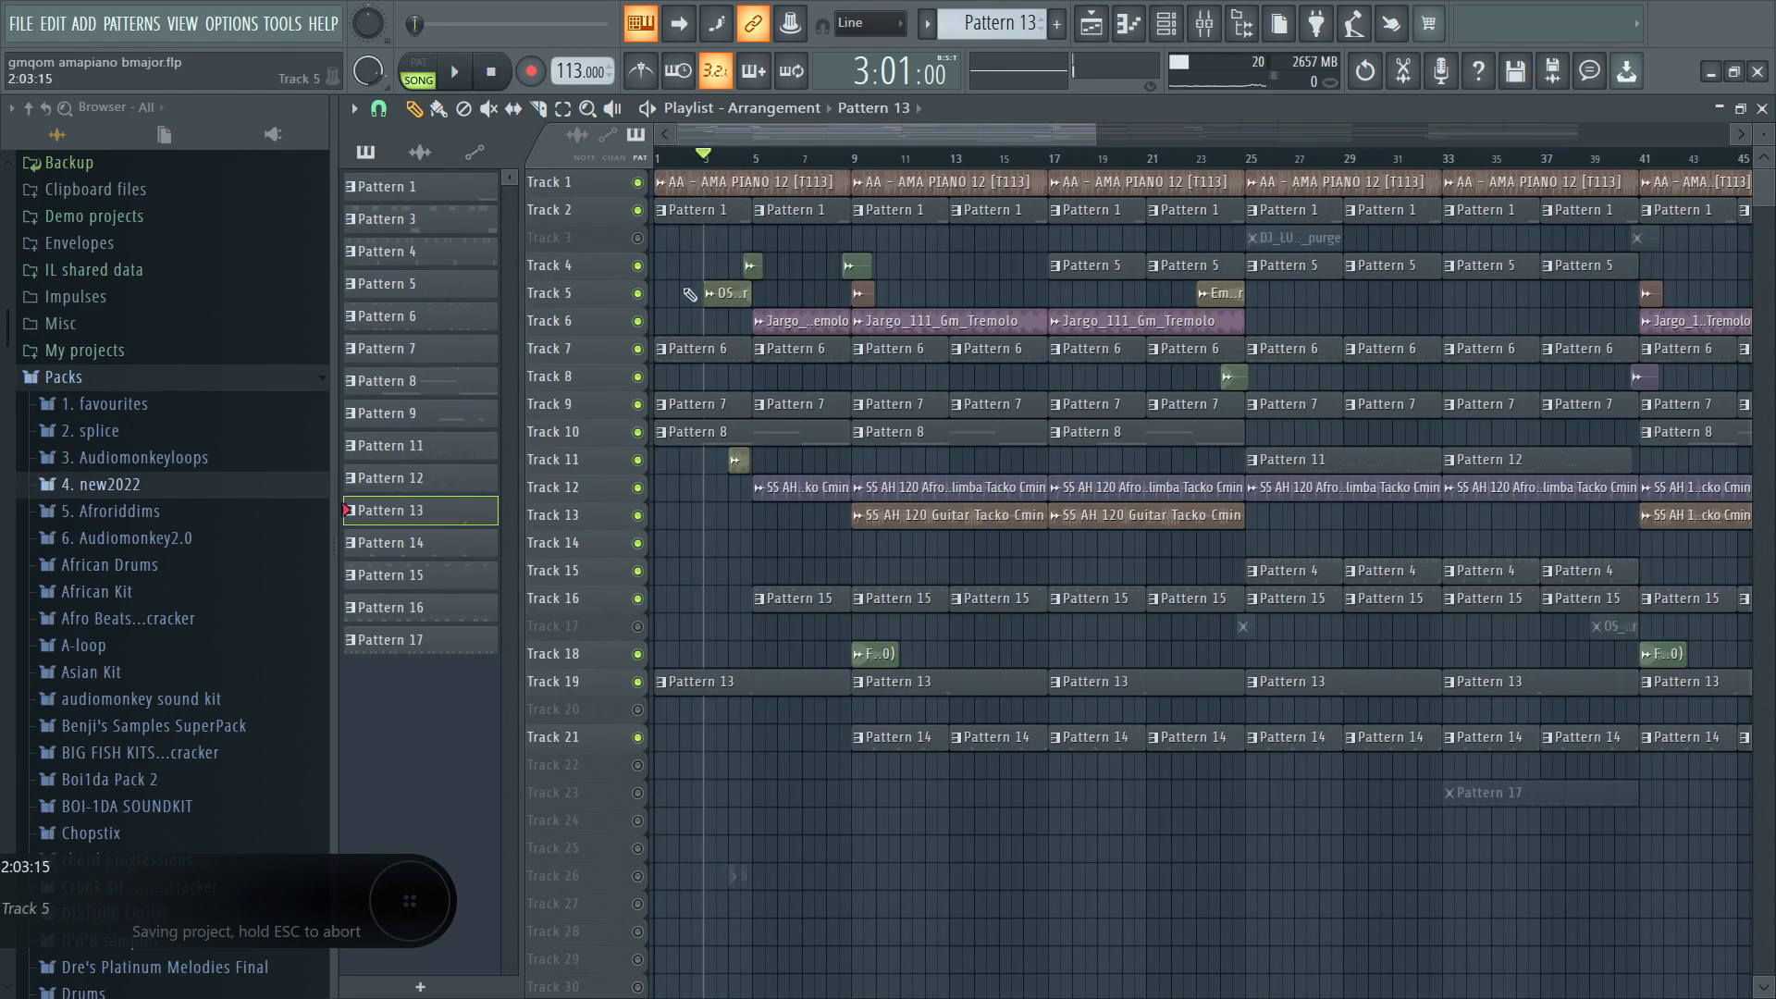
pyautogui.rightClick(638, 266)
pyautogui.click(638, 293)
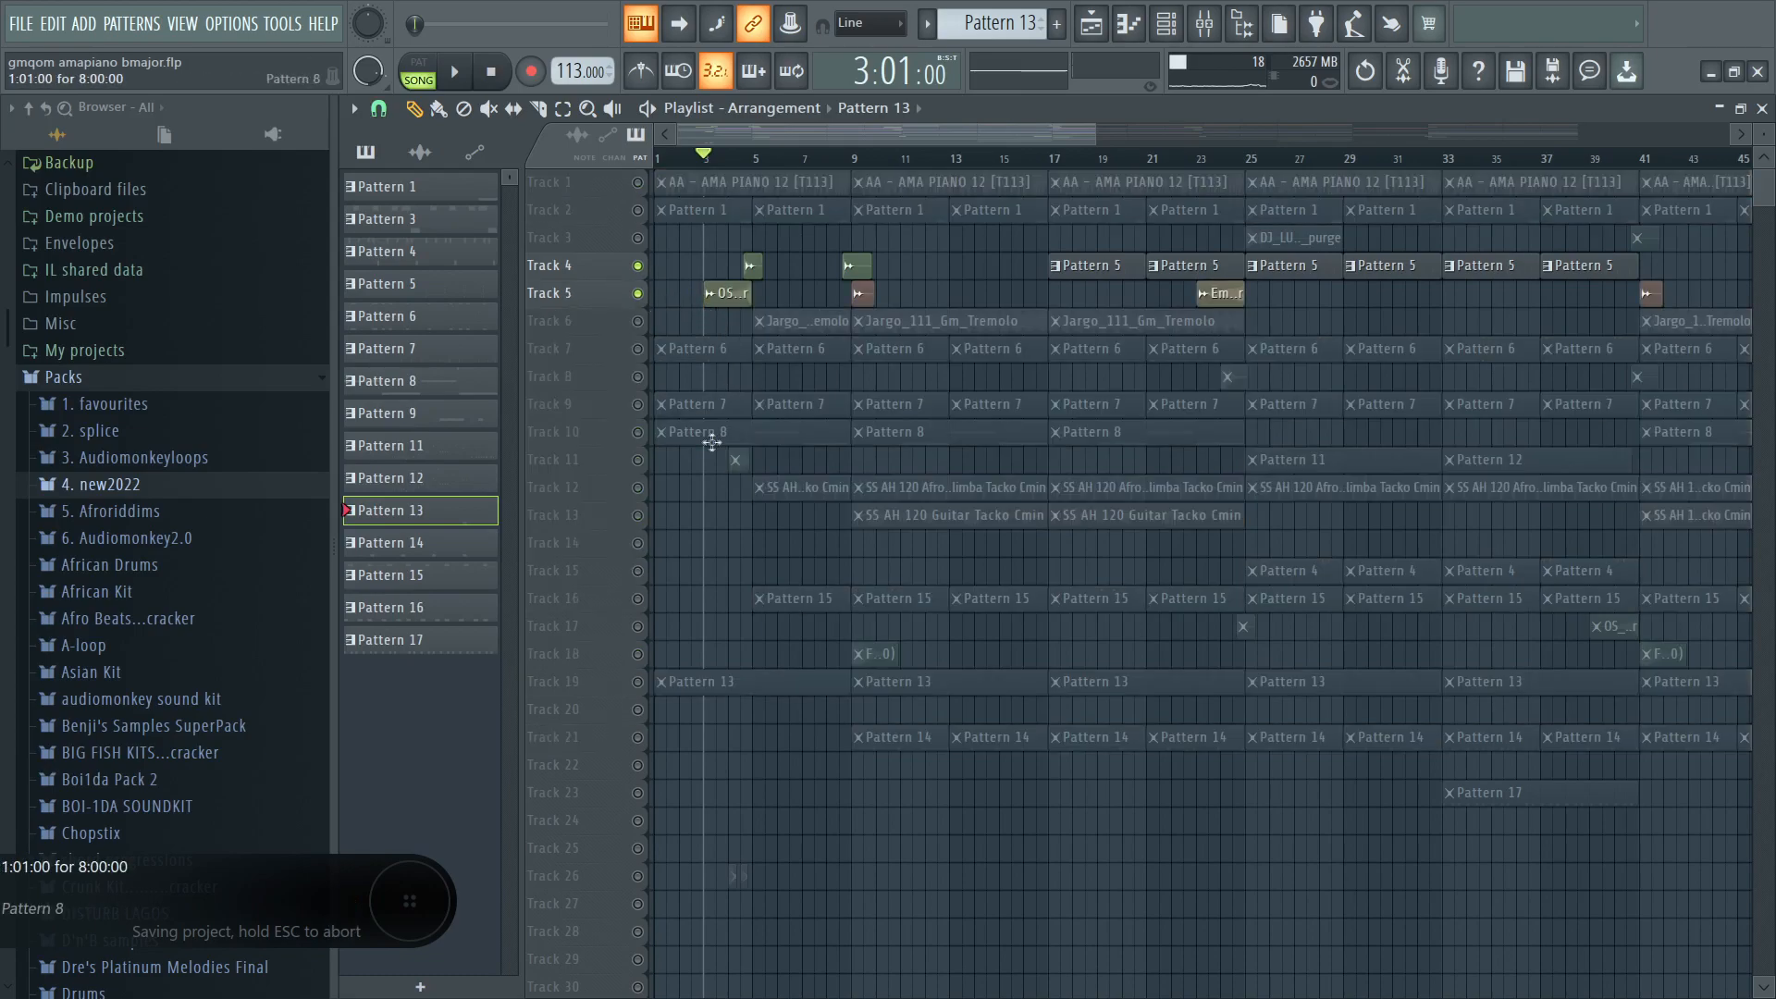
pyautogui.press('space')
pyautogui.click(637, 459)
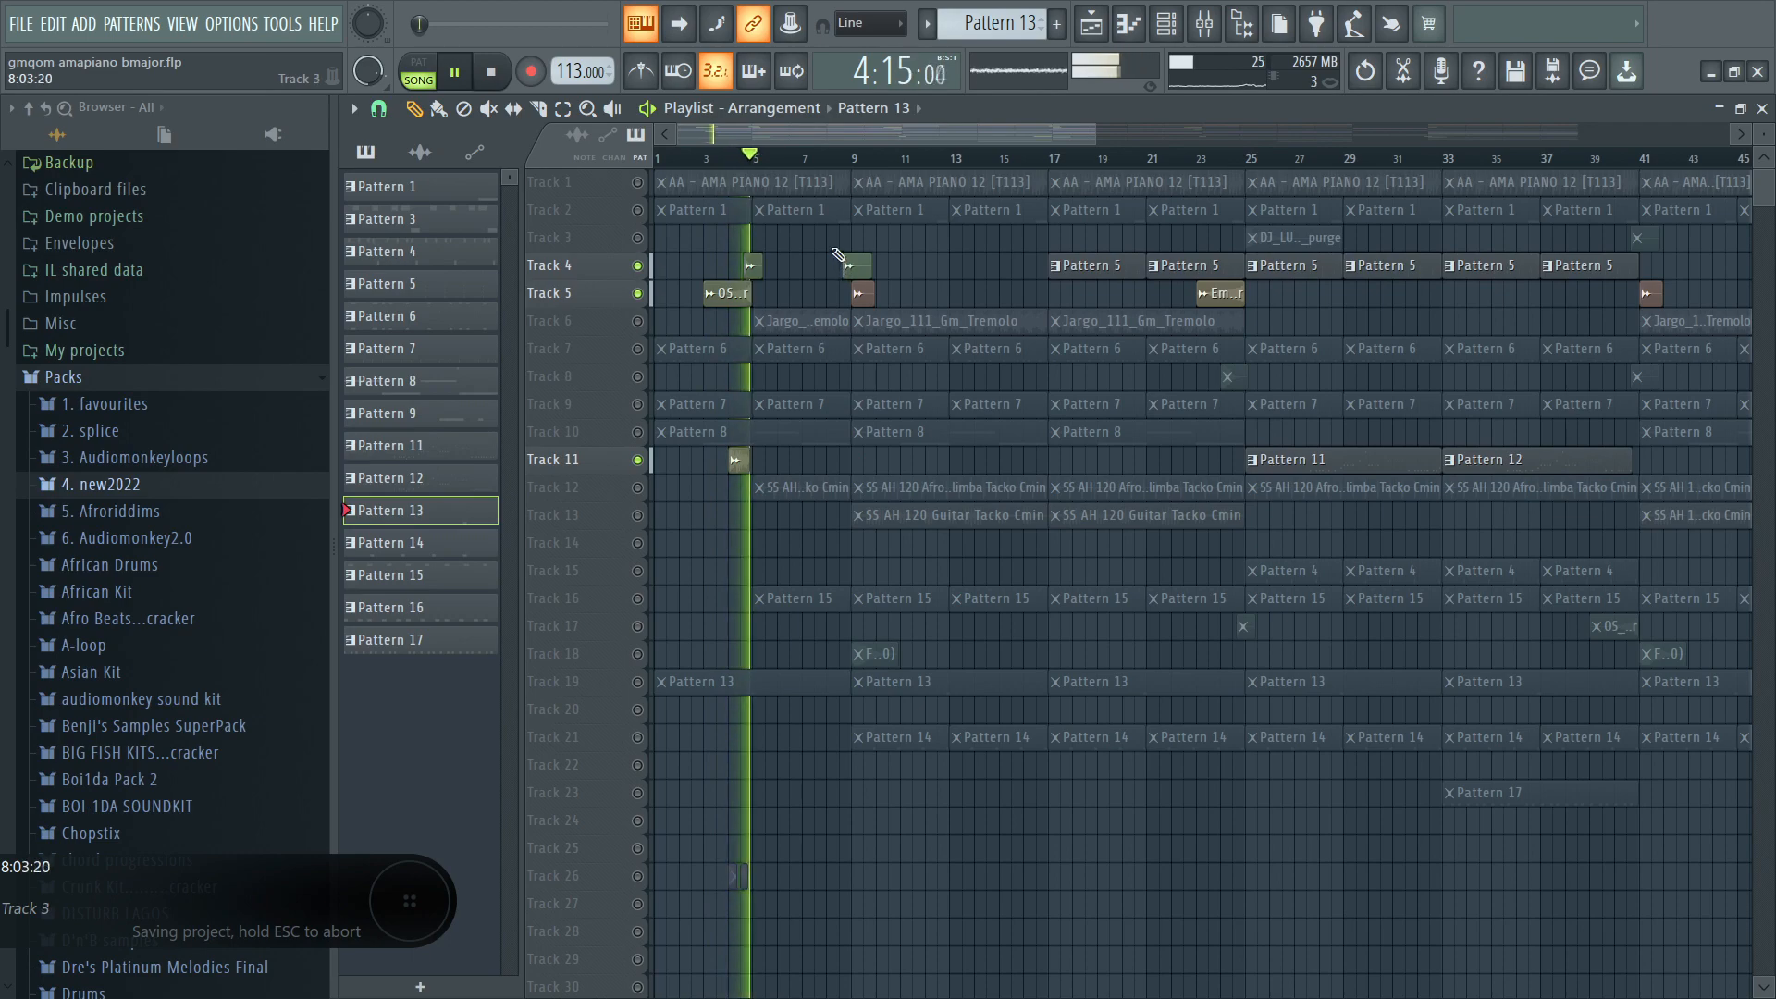
# Stop playback, audition the DJ_LUIAN_percussion_oasis sample, and check the OS_AS_SFX_Inhale Riser clip's settings, closing both.
pyautogui.doubleClick(766, 305)
pyautogui.press('space')
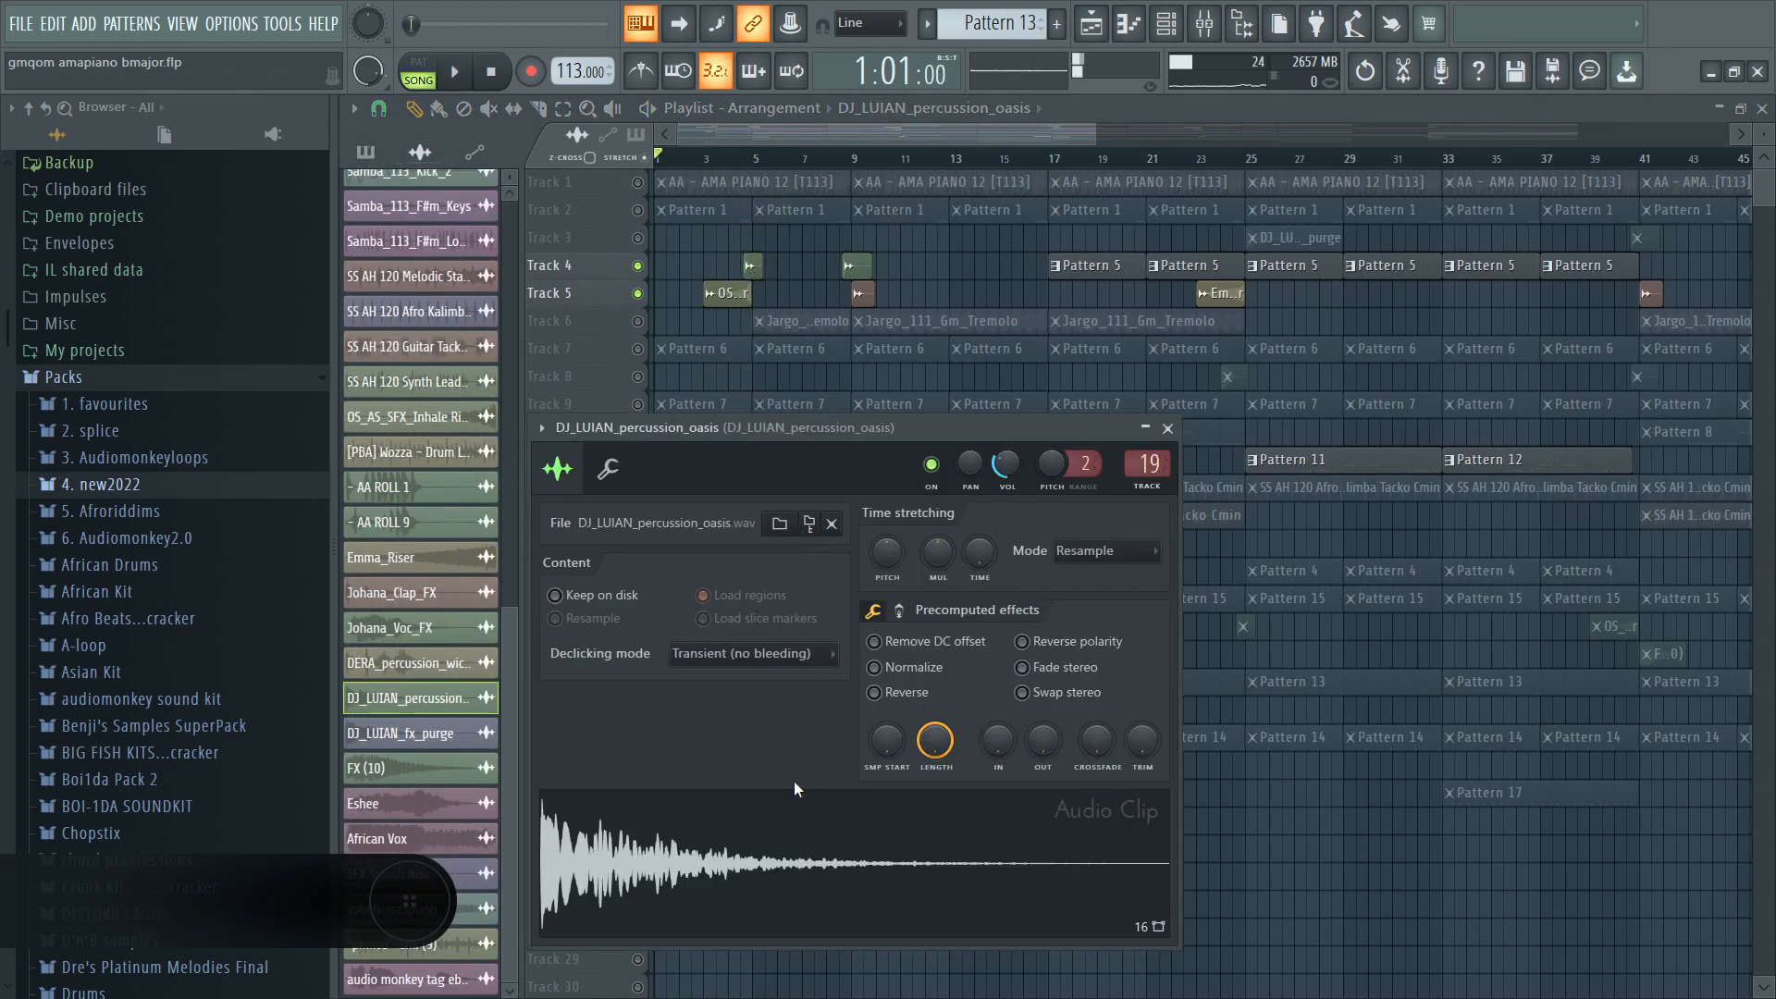
pyautogui.click(849, 838)
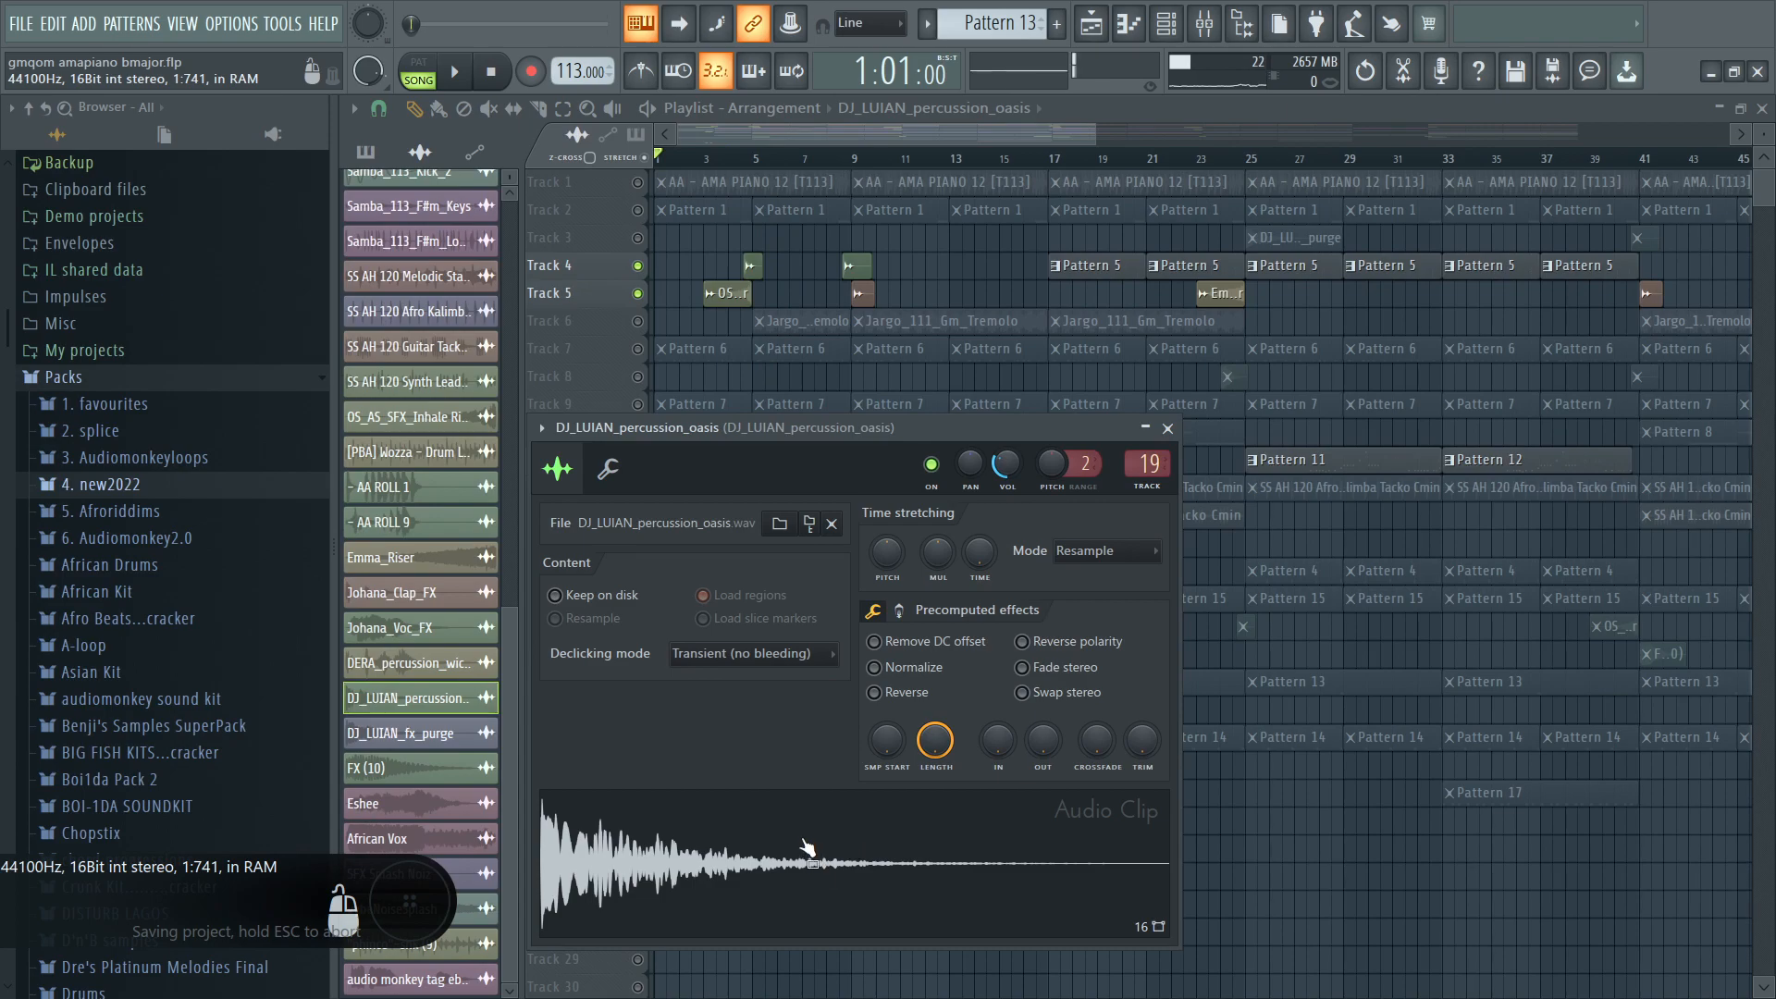
pyautogui.click(1168, 428)
pyautogui.doubleClick(741, 295)
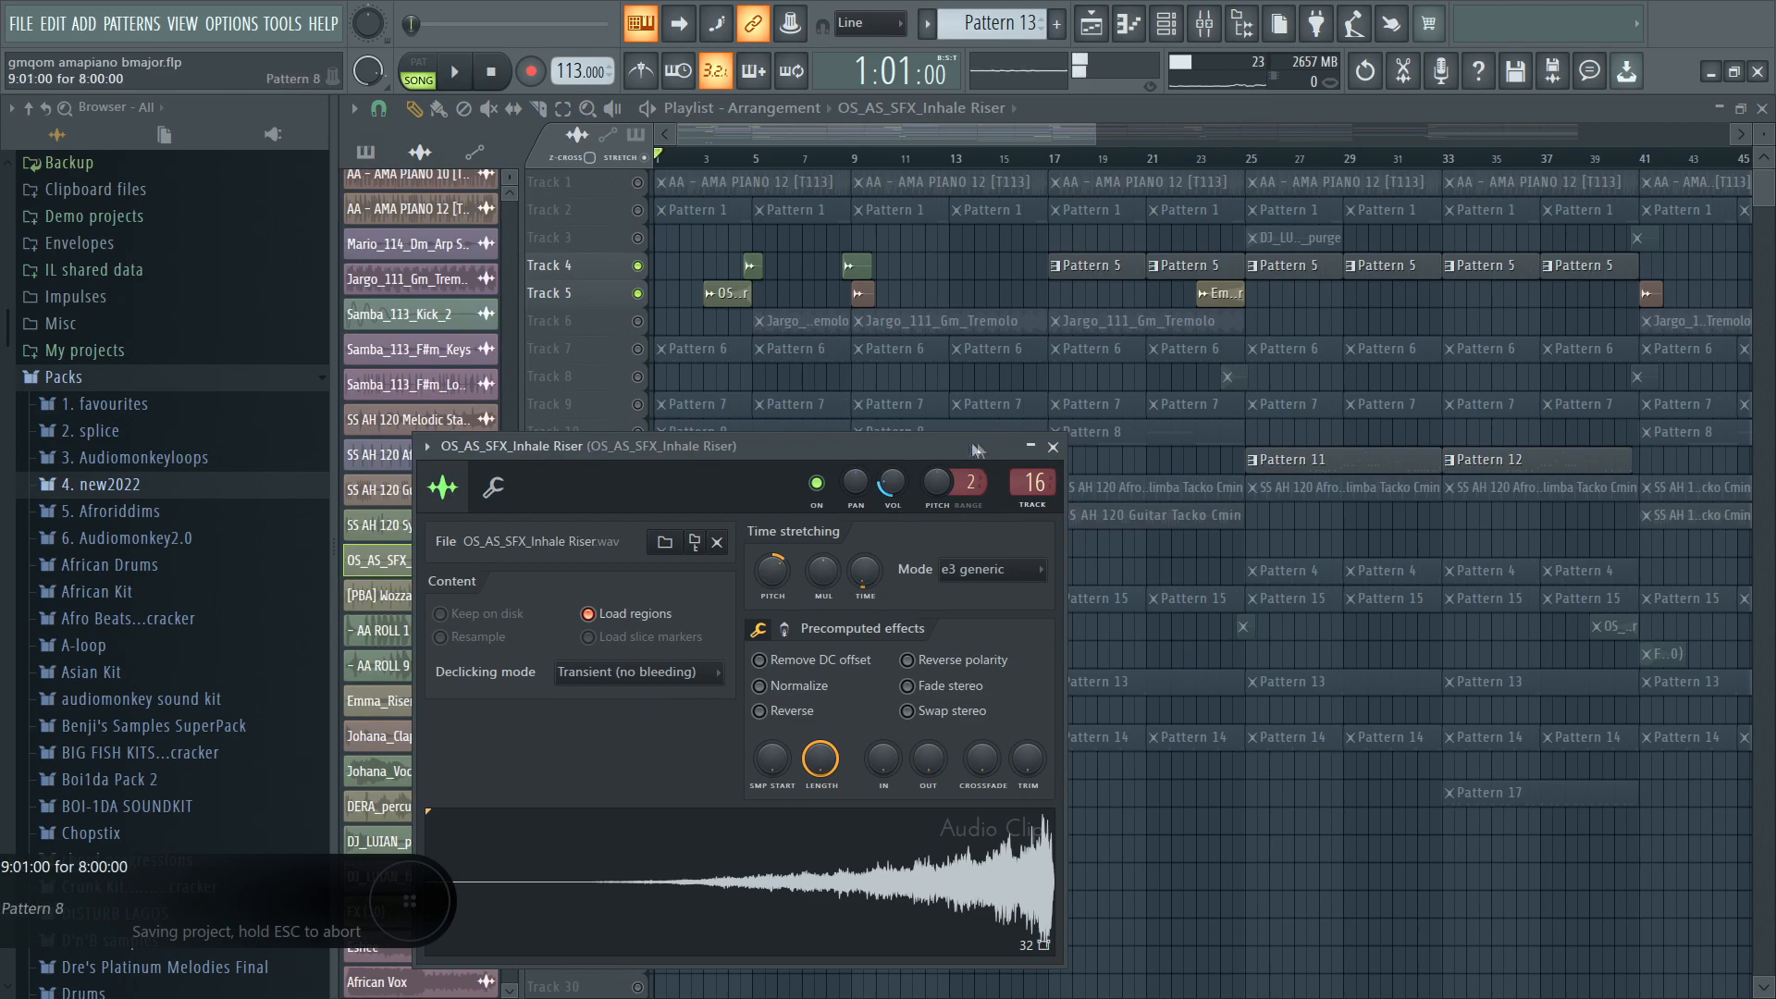
pyautogui.click(1054, 449)
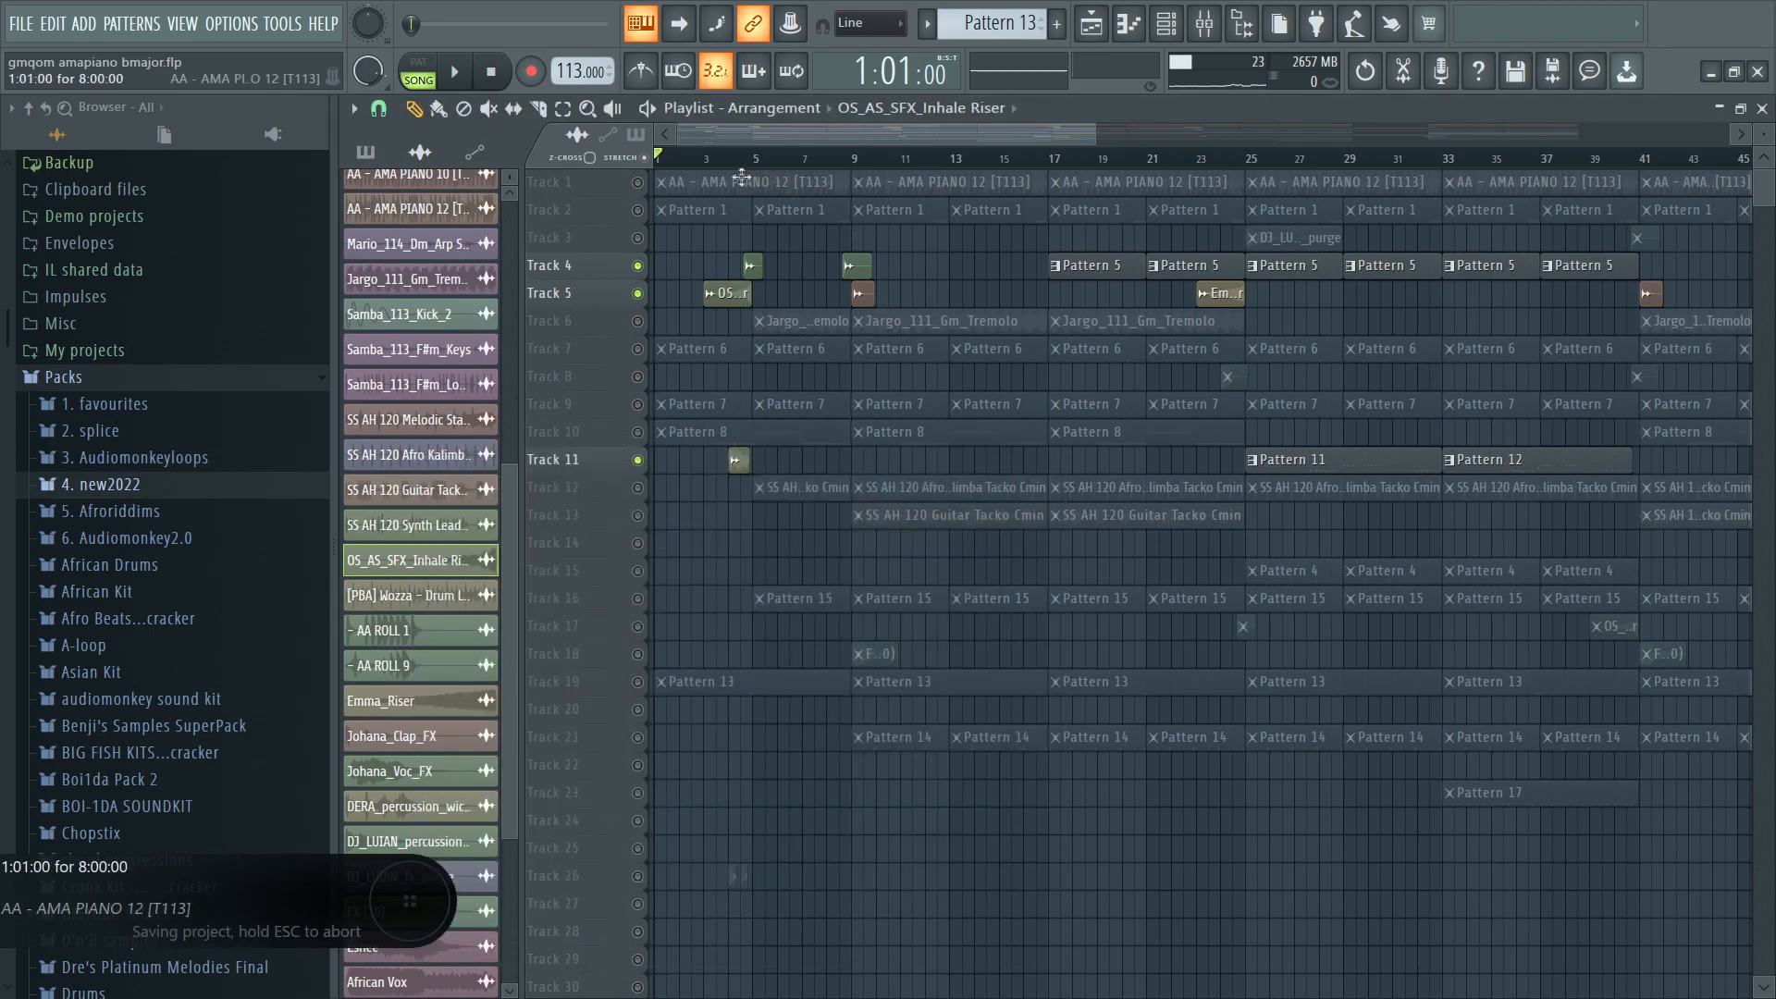
# Enable all playlist tracks and play the full arrangement from bar 9 with the whole song in view.
pyautogui.rightClick(638, 293)
pyautogui.rightClick(638, 293)
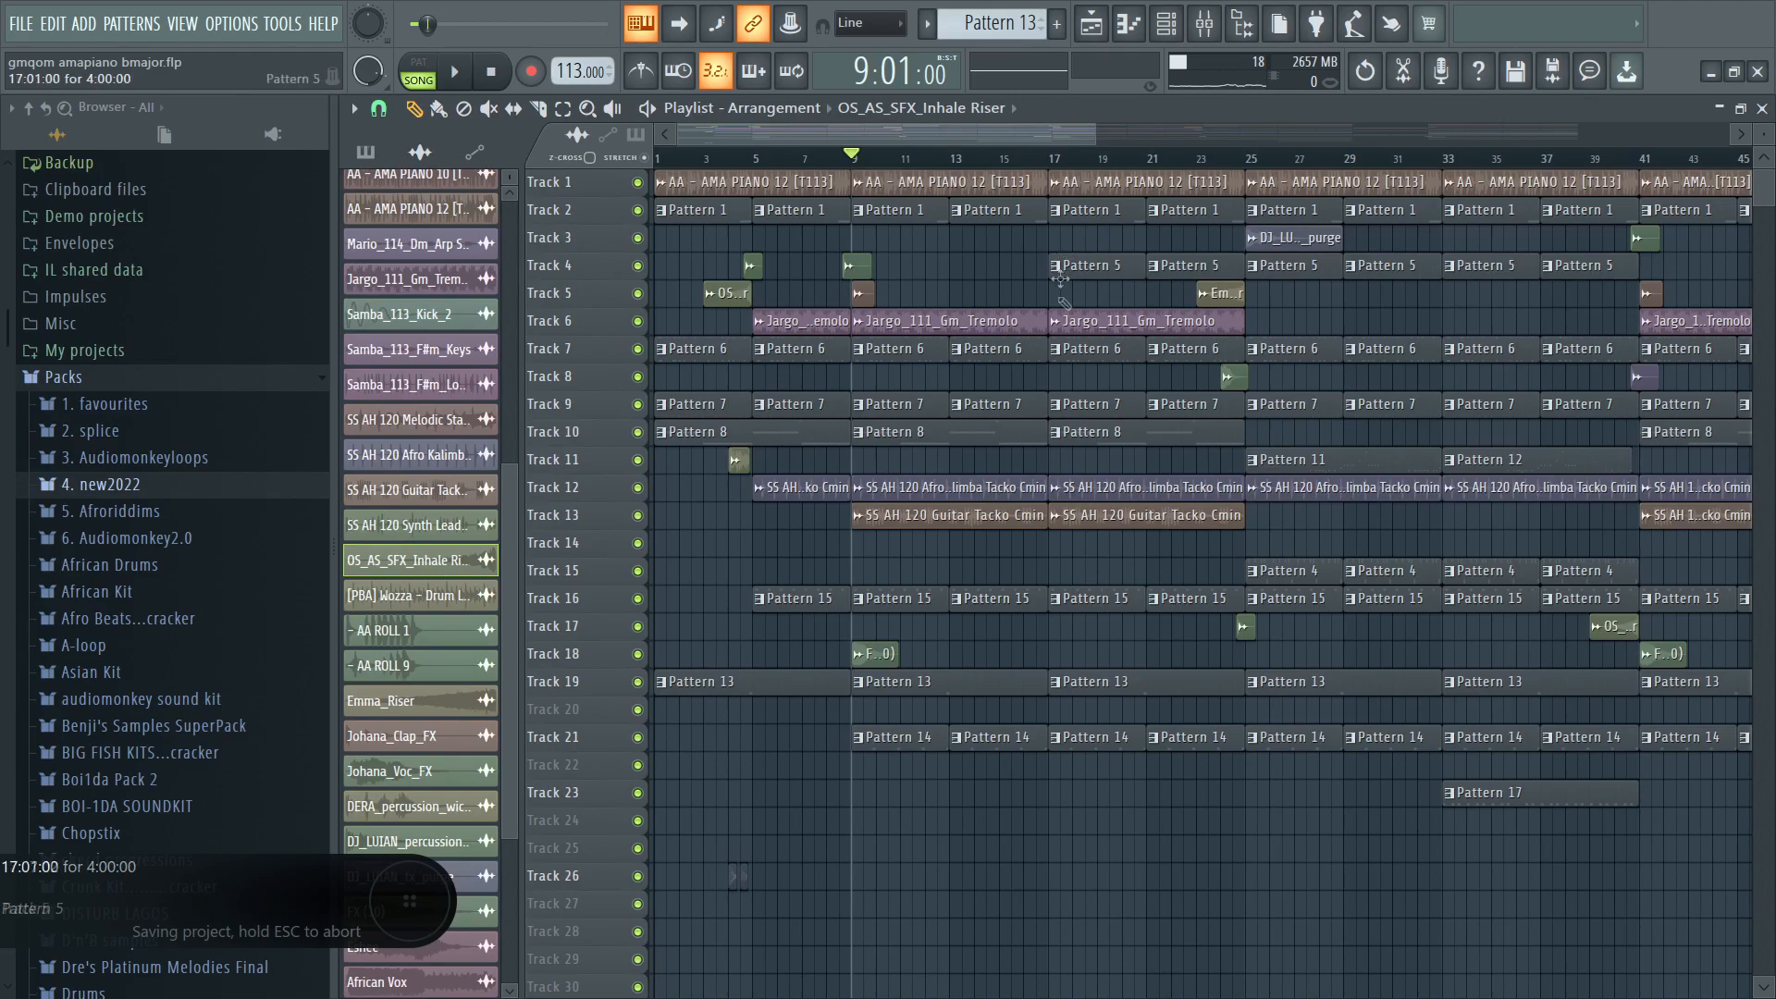
pyautogui.press('space')
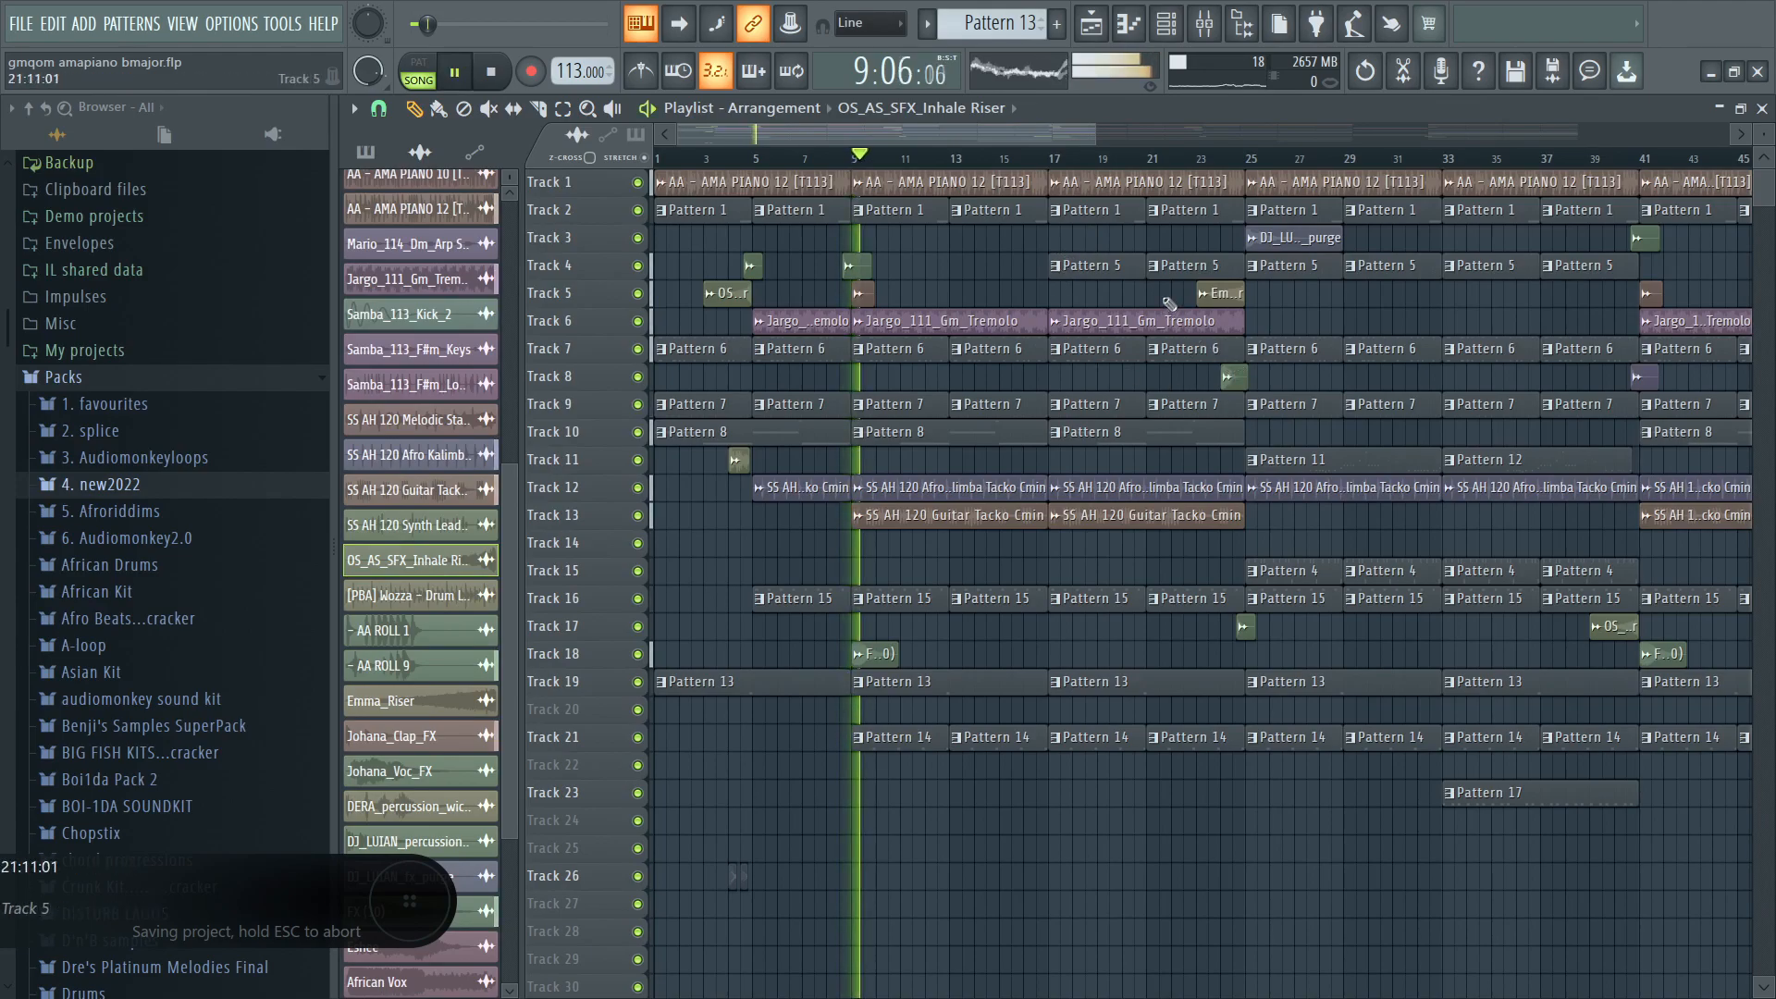
pyautogui.moveTo(1096, 127); pyautogui.dragTo(1728, 134)
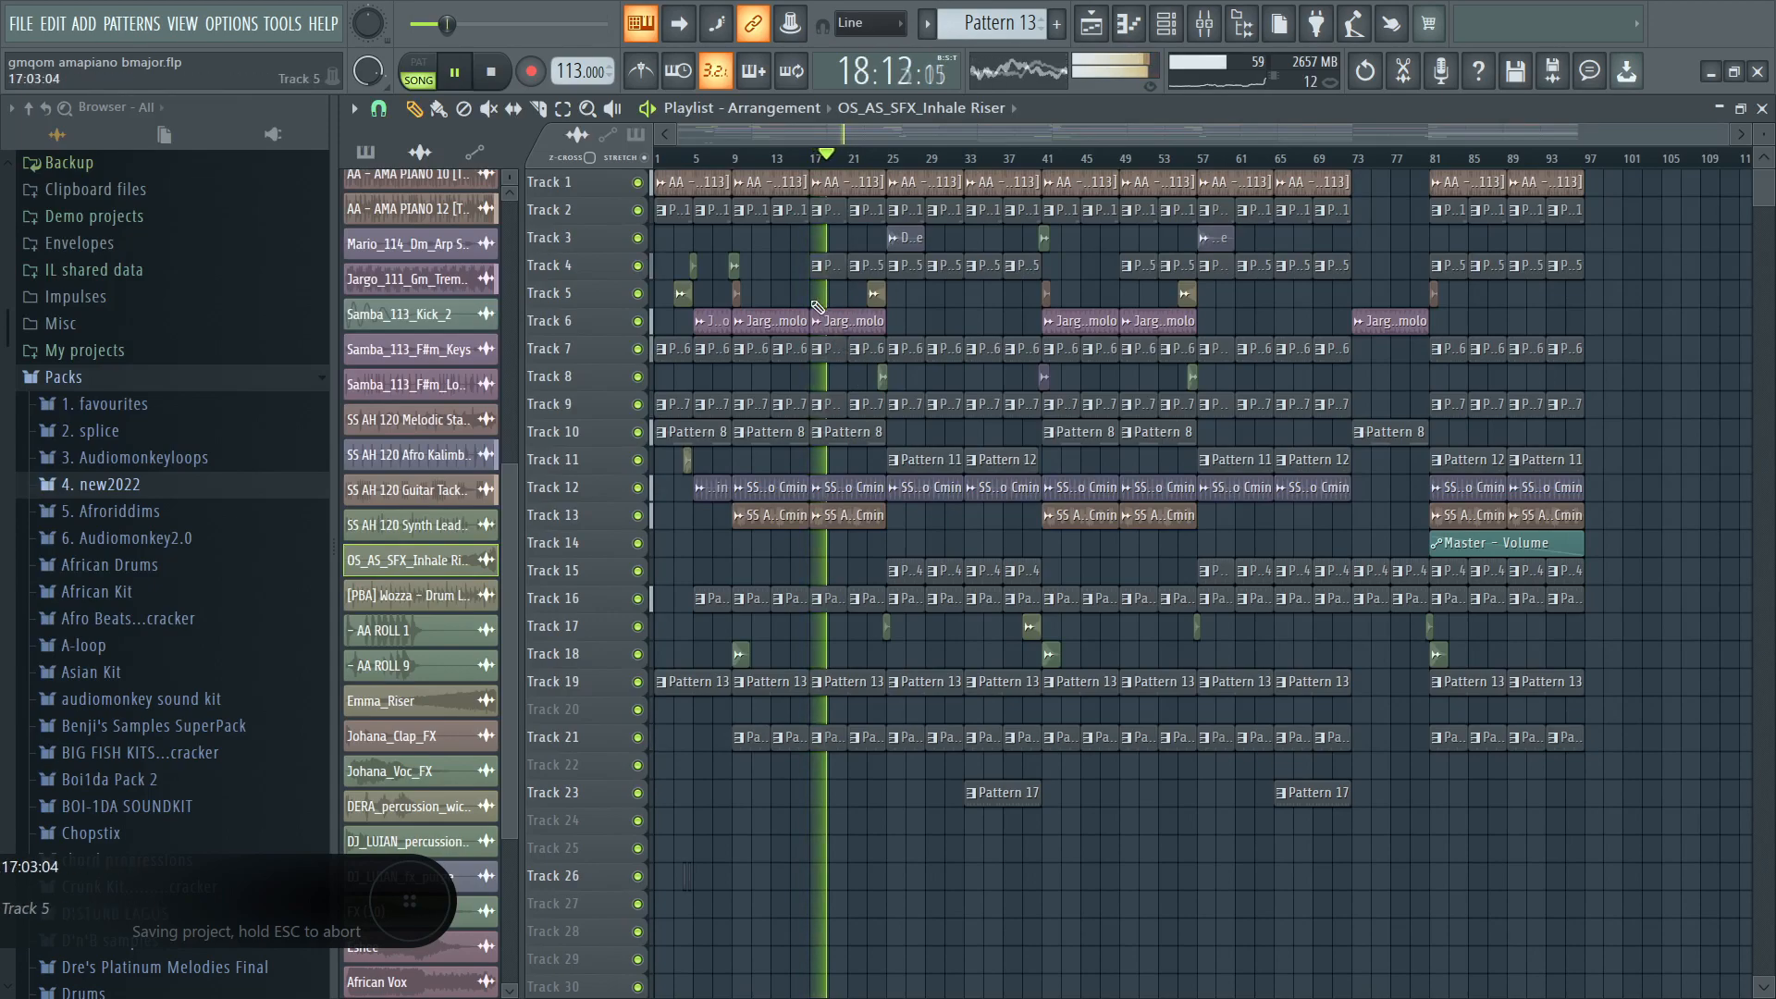
# Solo Track 4 during playback and audition it first with Track 9, then with Track 10 instead.
pyautogui.rightClick(651, 269)
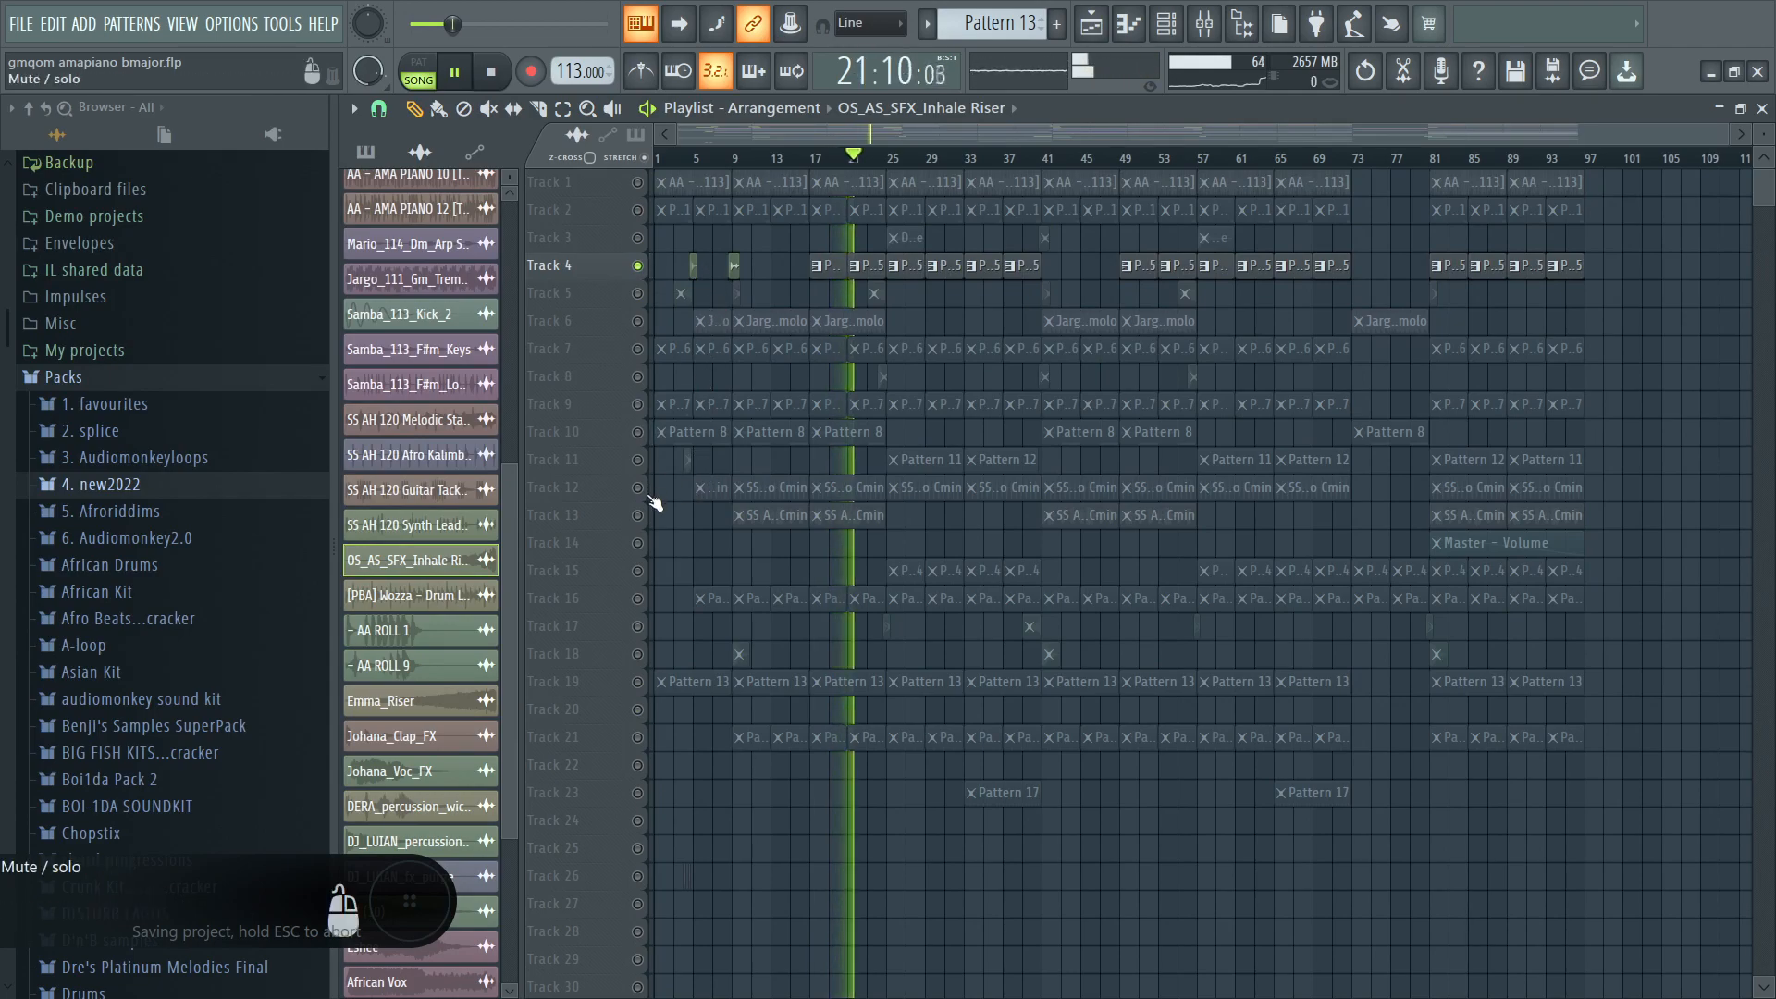
pyautogui.click(638, 405)
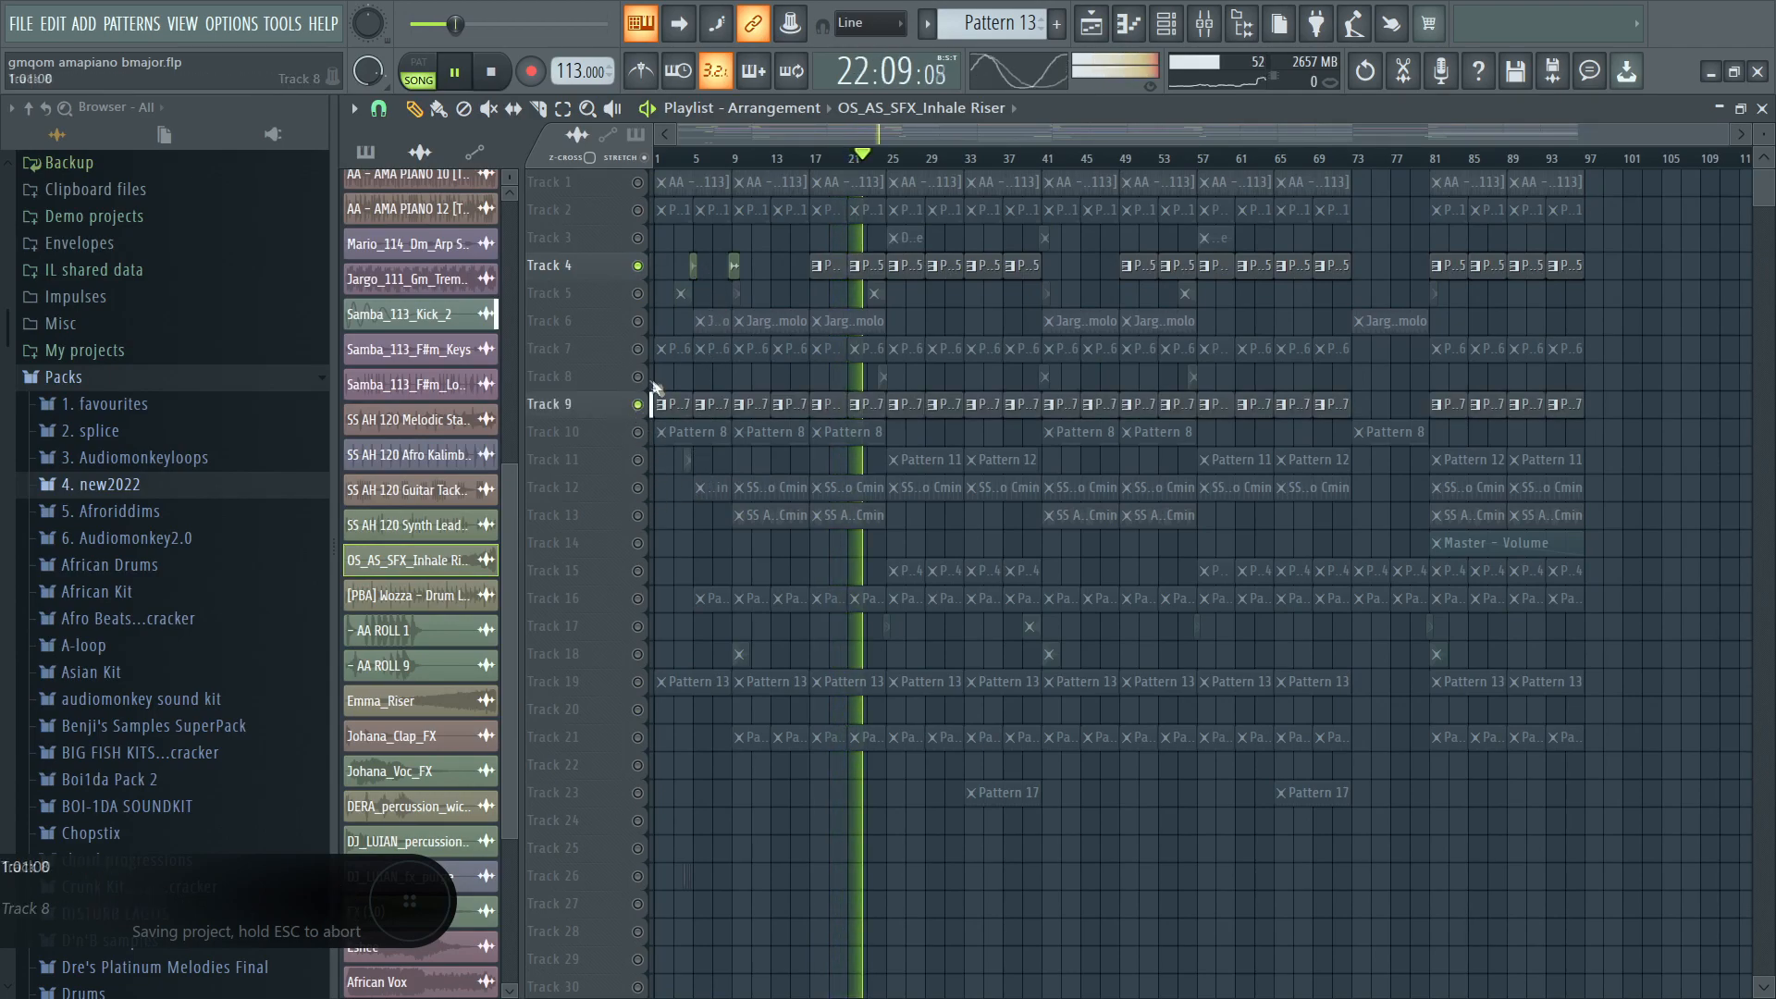
pyautogui.click(637, 432)
pyautogui.click(638, 404)
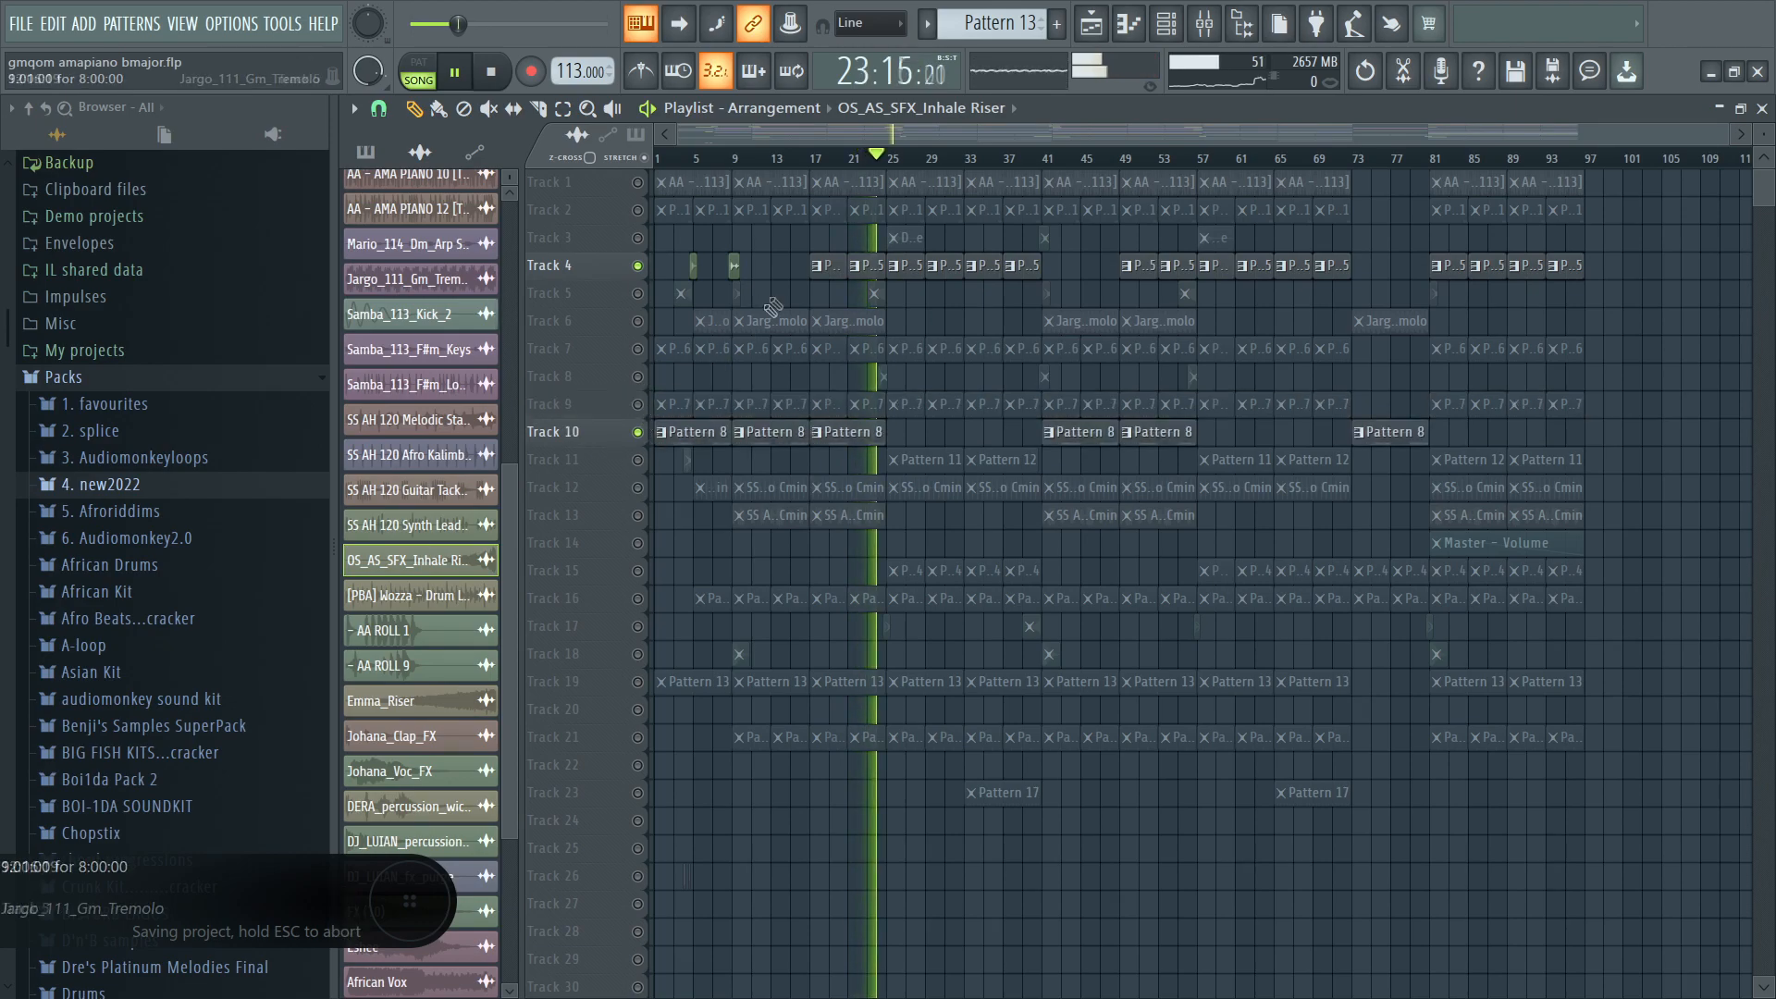
# Replay Tracks 4 and 10 from bar 17, then mute Track 10 and stop playback.
pyautogui.click(813, 168)
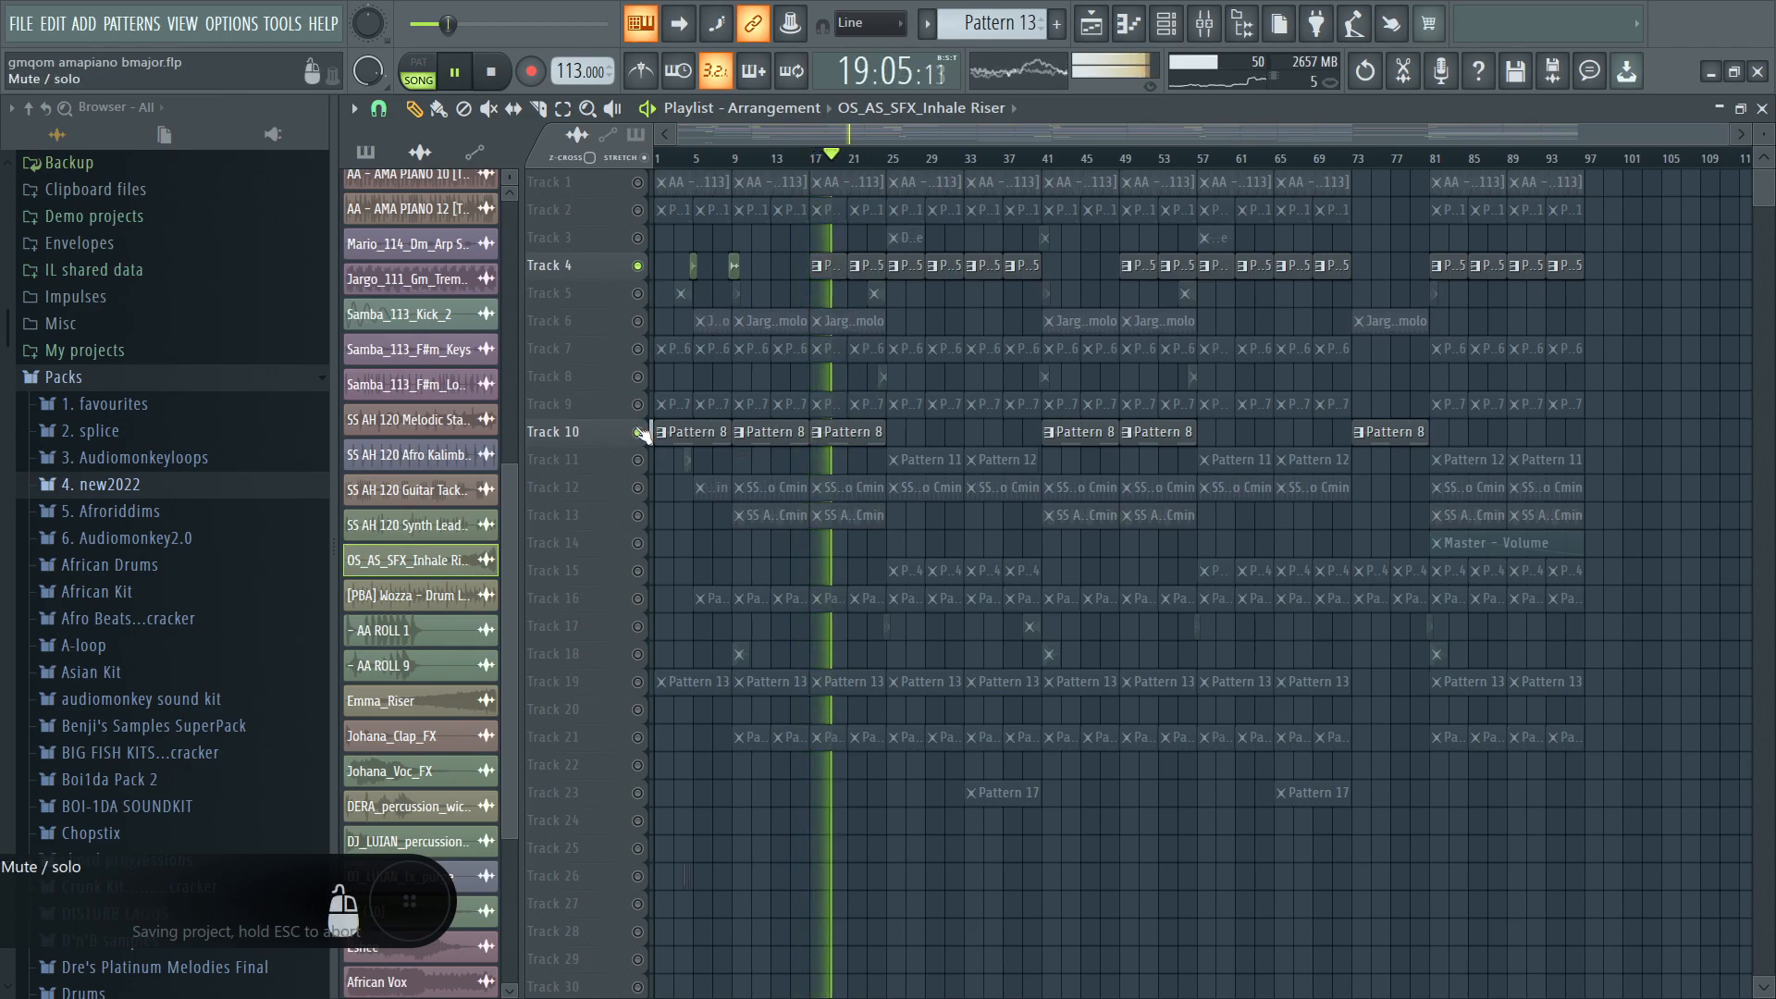
pyautogui.click(640, 433)
pyautogui.press('space')
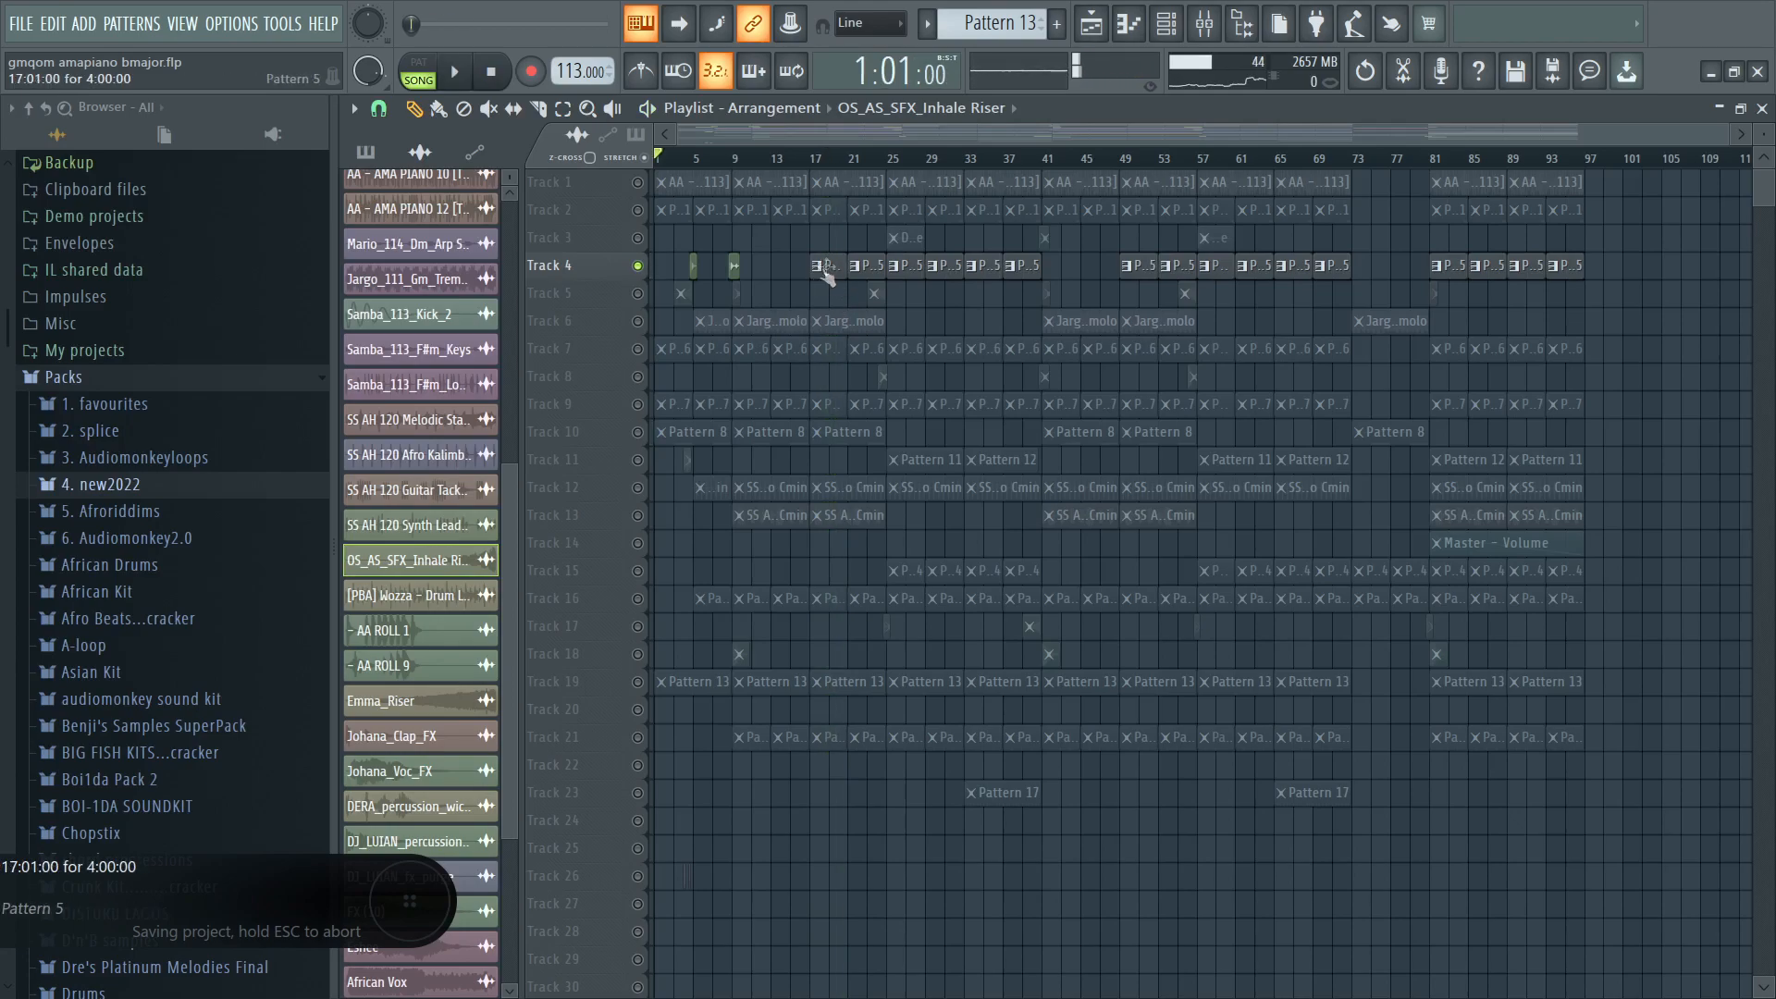
# Open Pattern 5 from Track 4 and inspect the gated chord channel's Serum preset, closing the plugin afterwards.
pyautogui.doubleClick(838, 265)
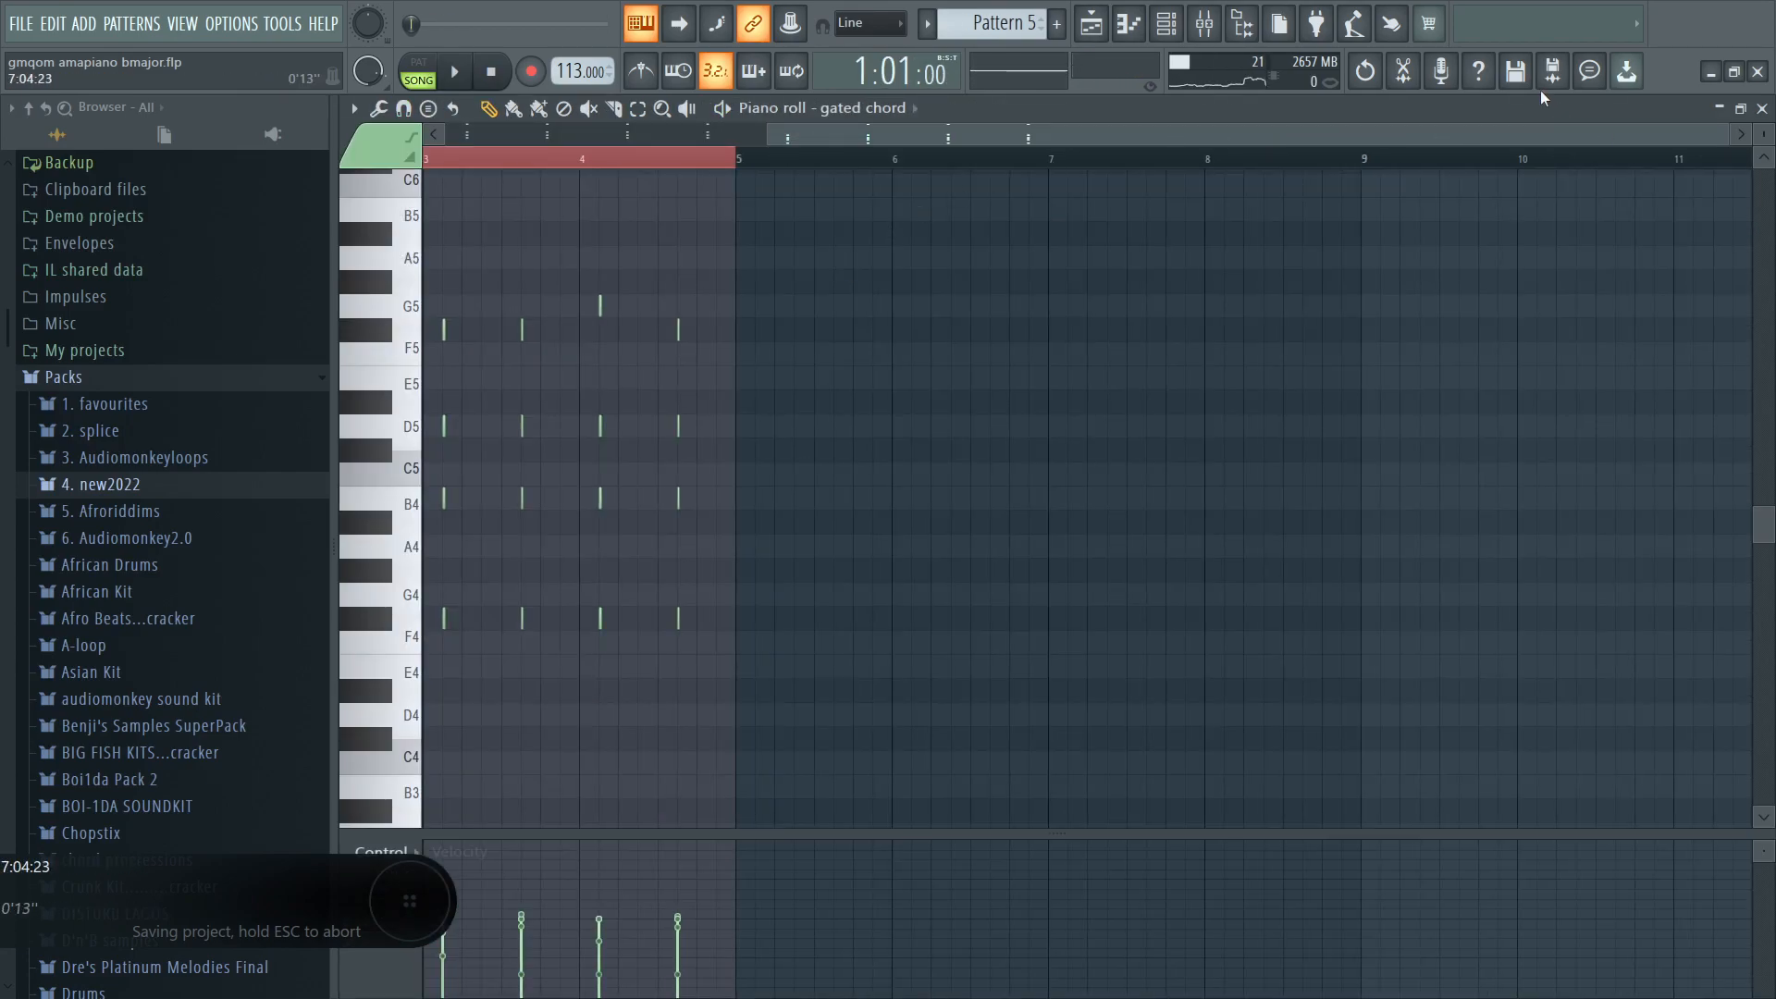
pyautogui.click(1762, 109)
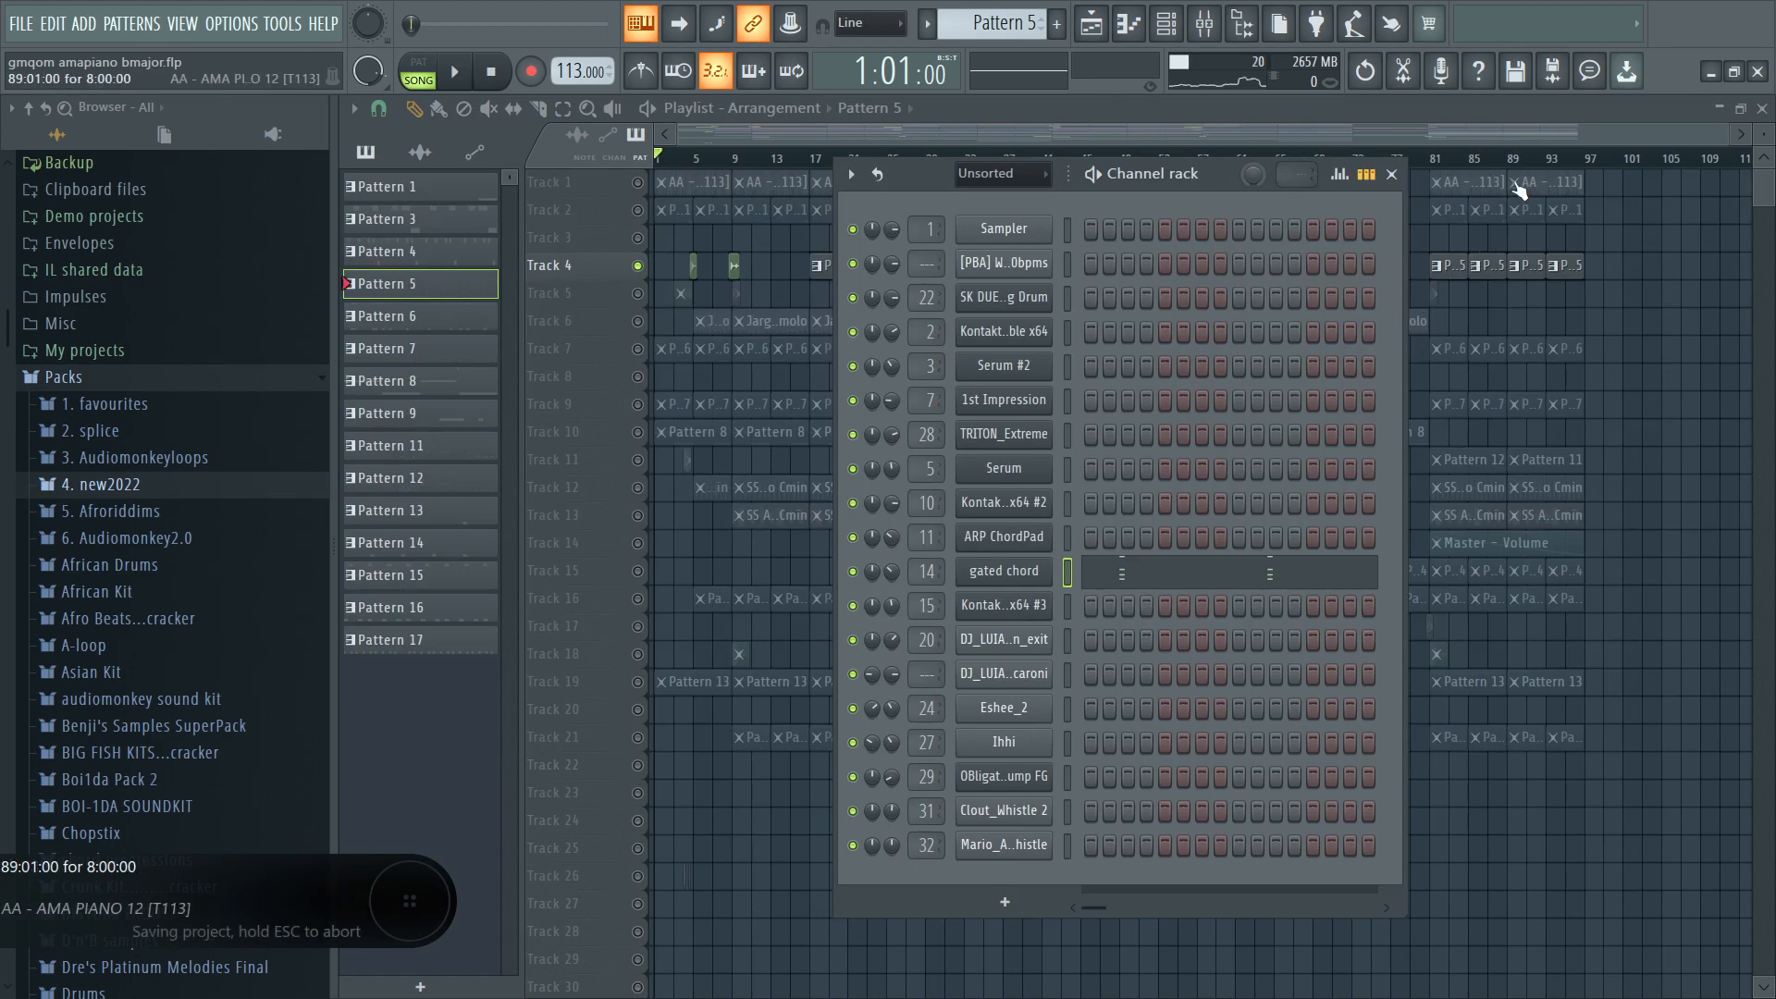
pyautogui.click(1046, 572)
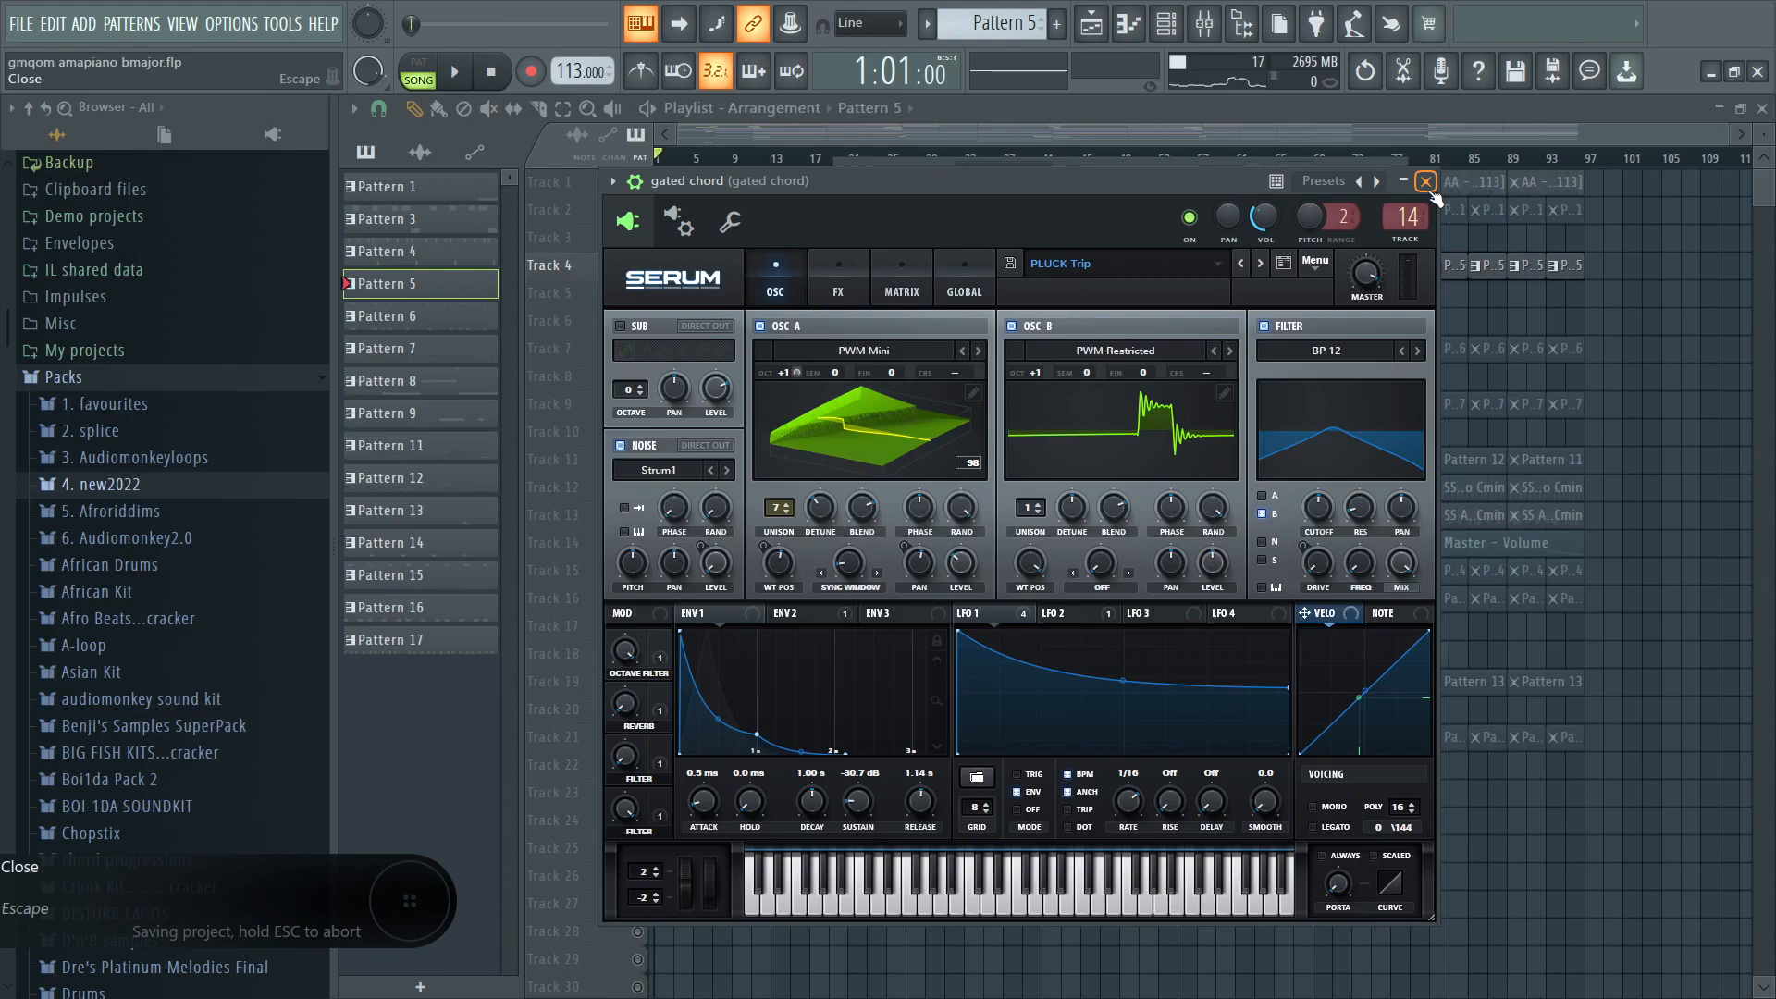
pyautogui.click(1425, 183)
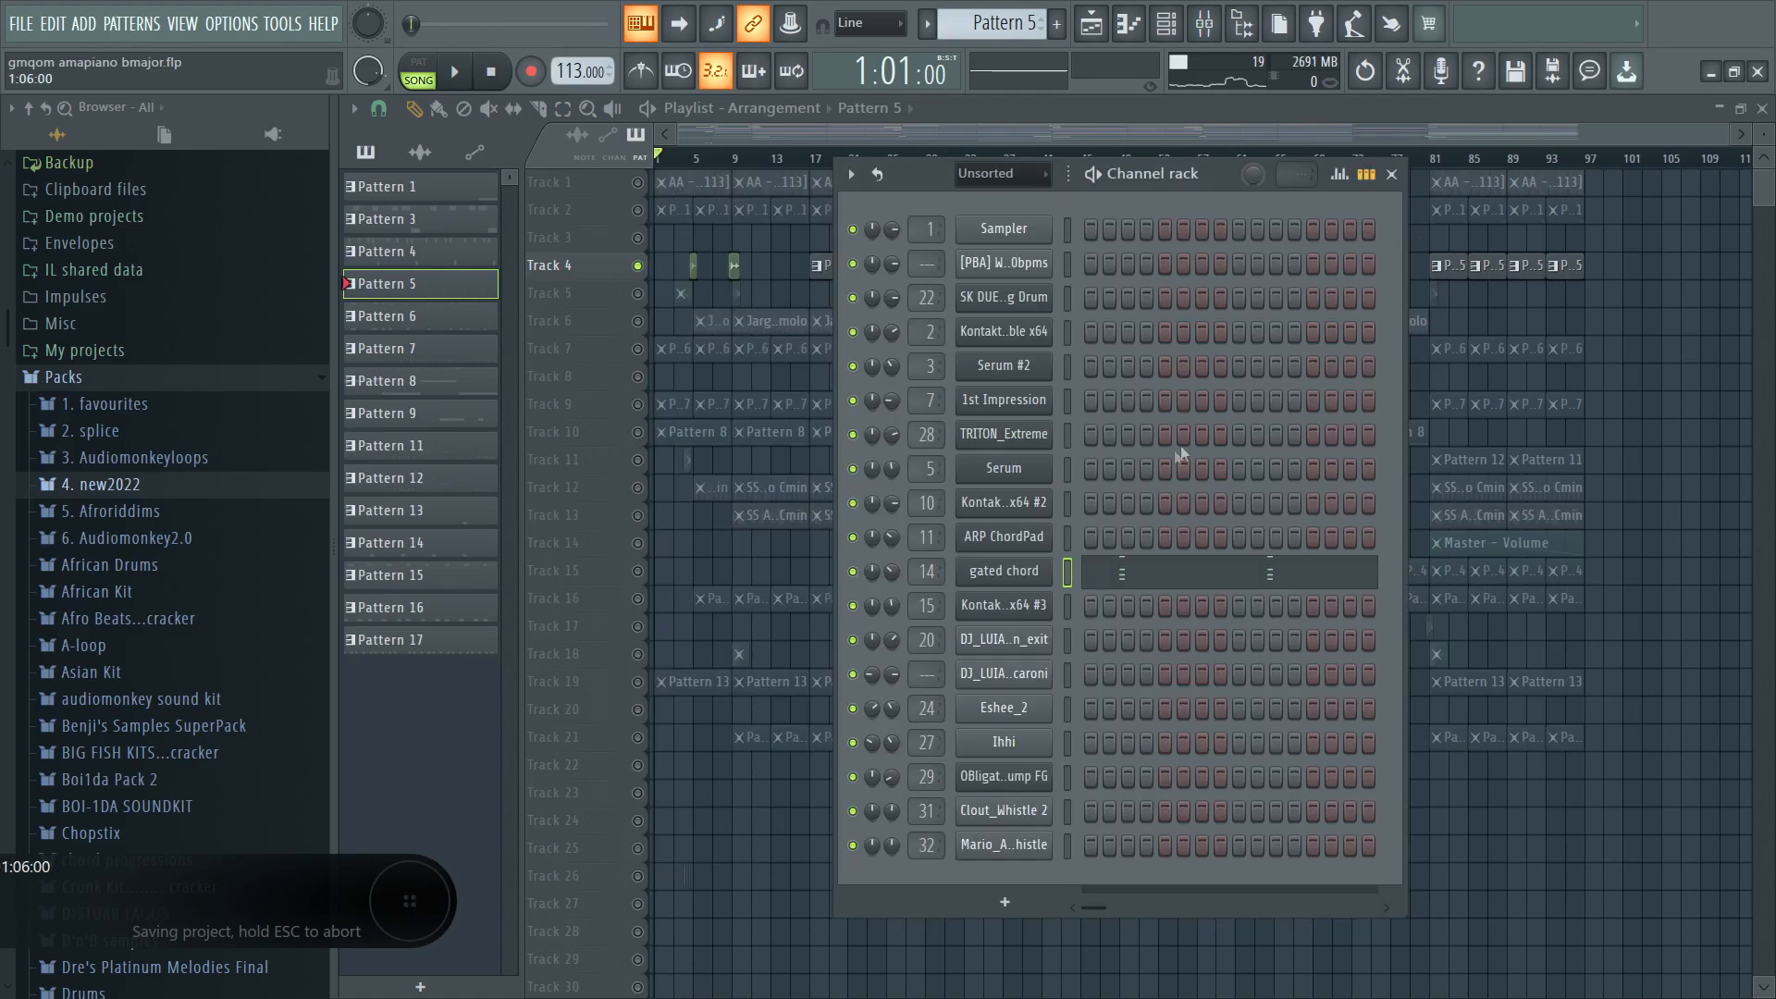
pyautogui.click(1018, 574)
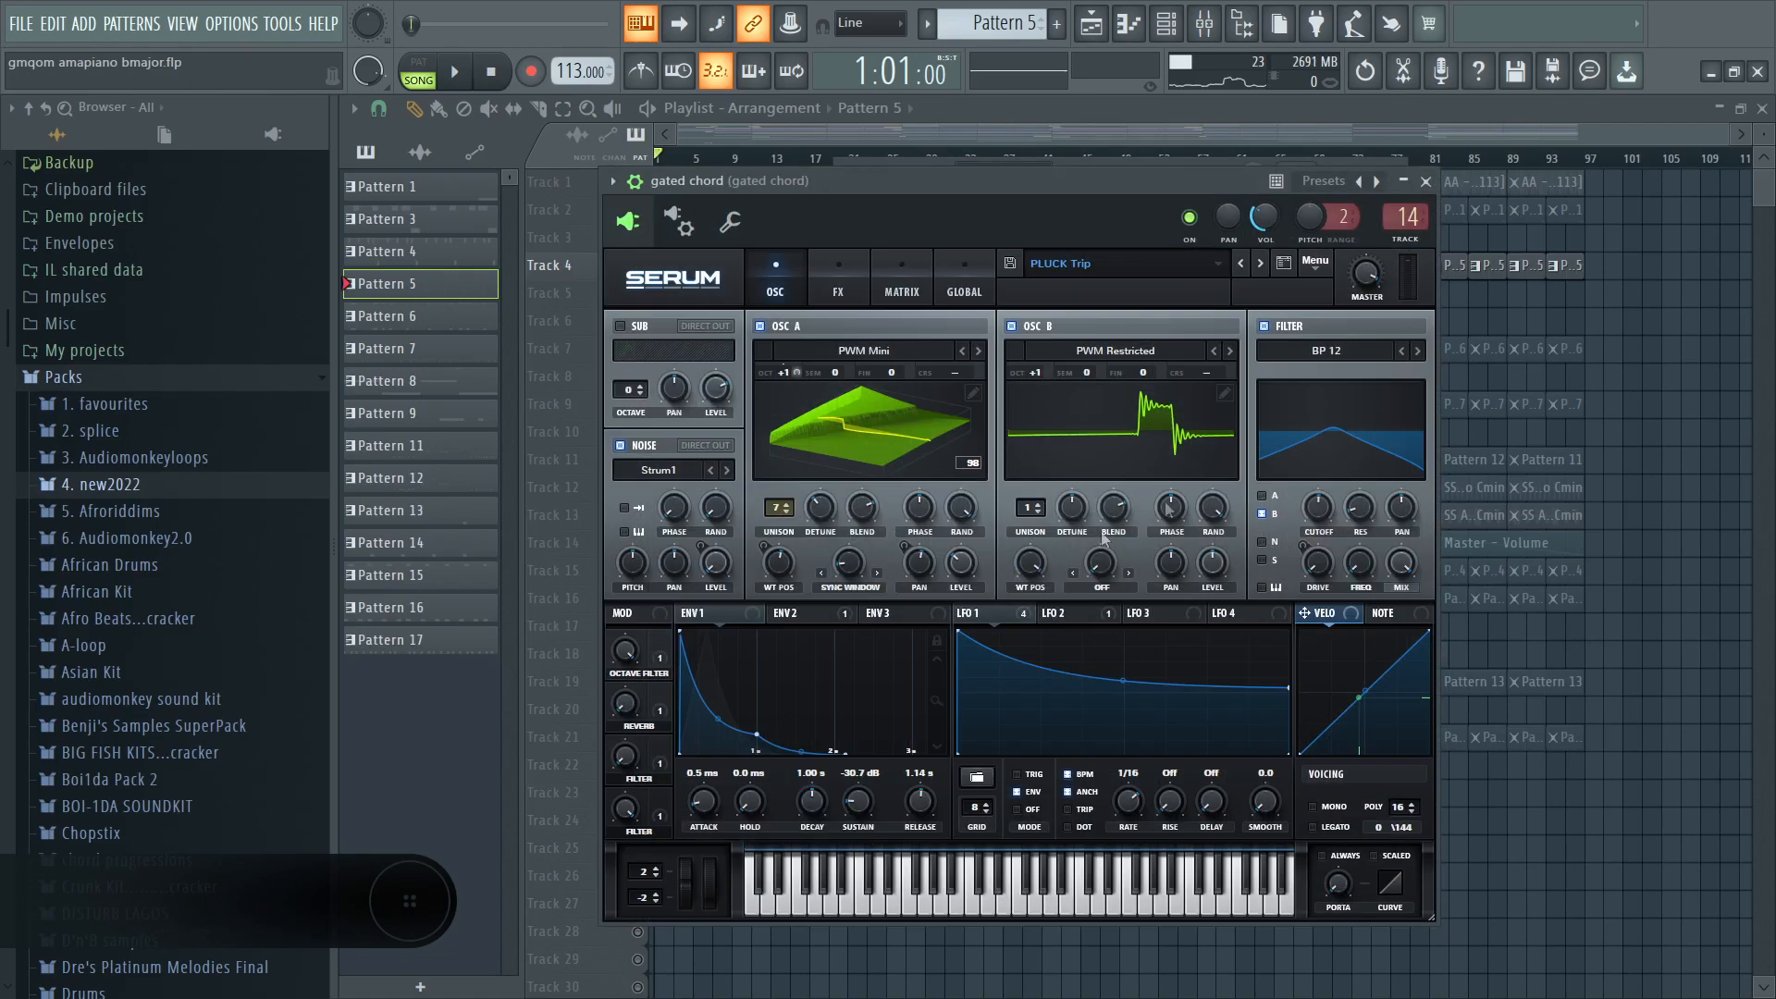
pyautogui.click(1426, 182)
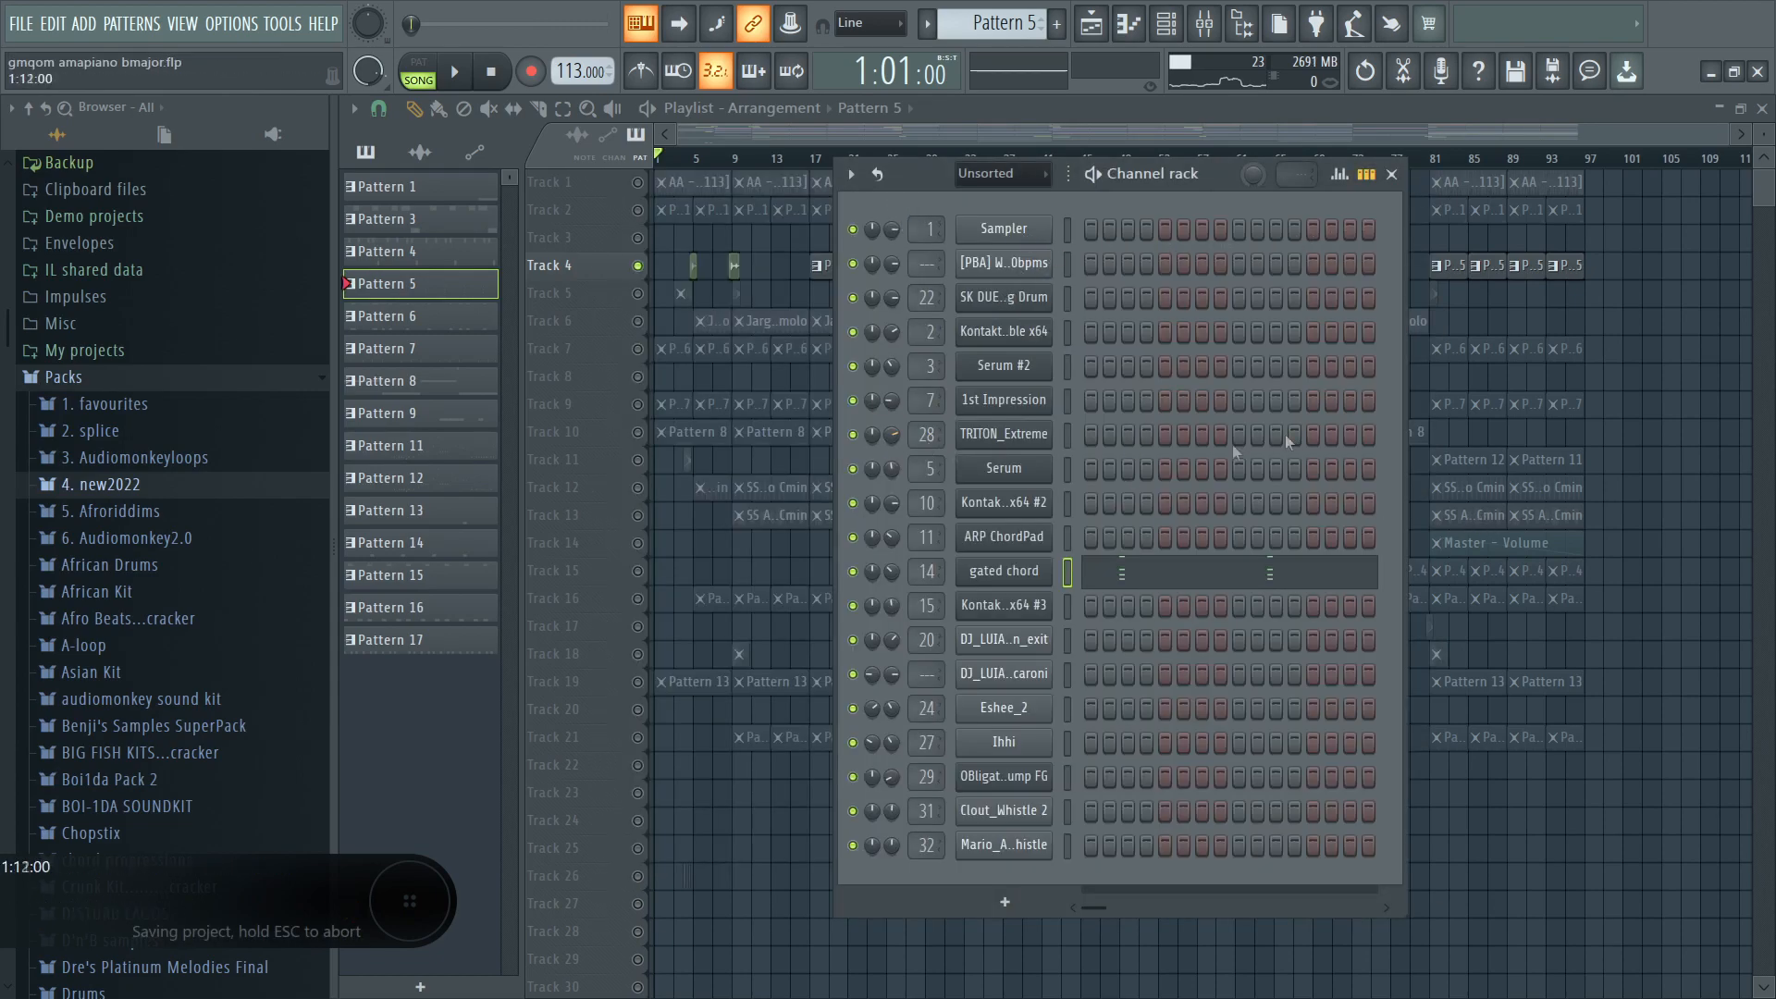
# Examine the full set of gated chord notes in Pattern 5's piano roll, then close it.
pyautogui.click(1120, 573)
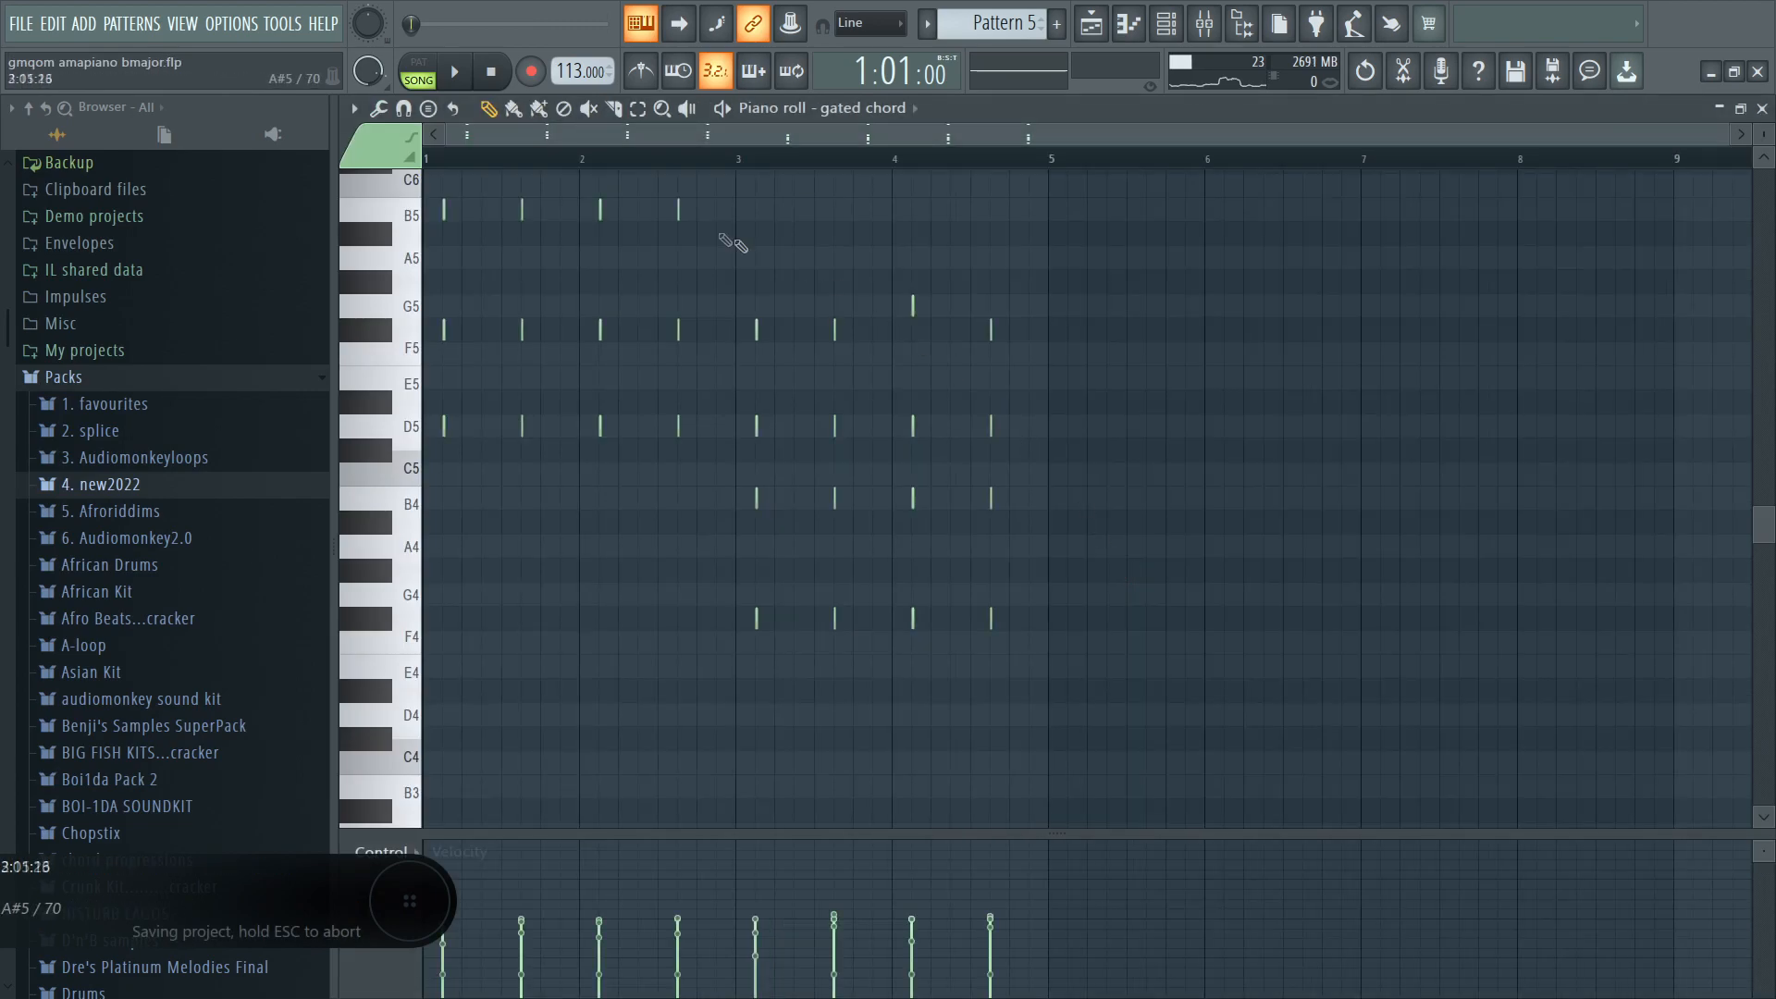
pyautogui.click(662, 109)
pyautogui.click(676, 303)
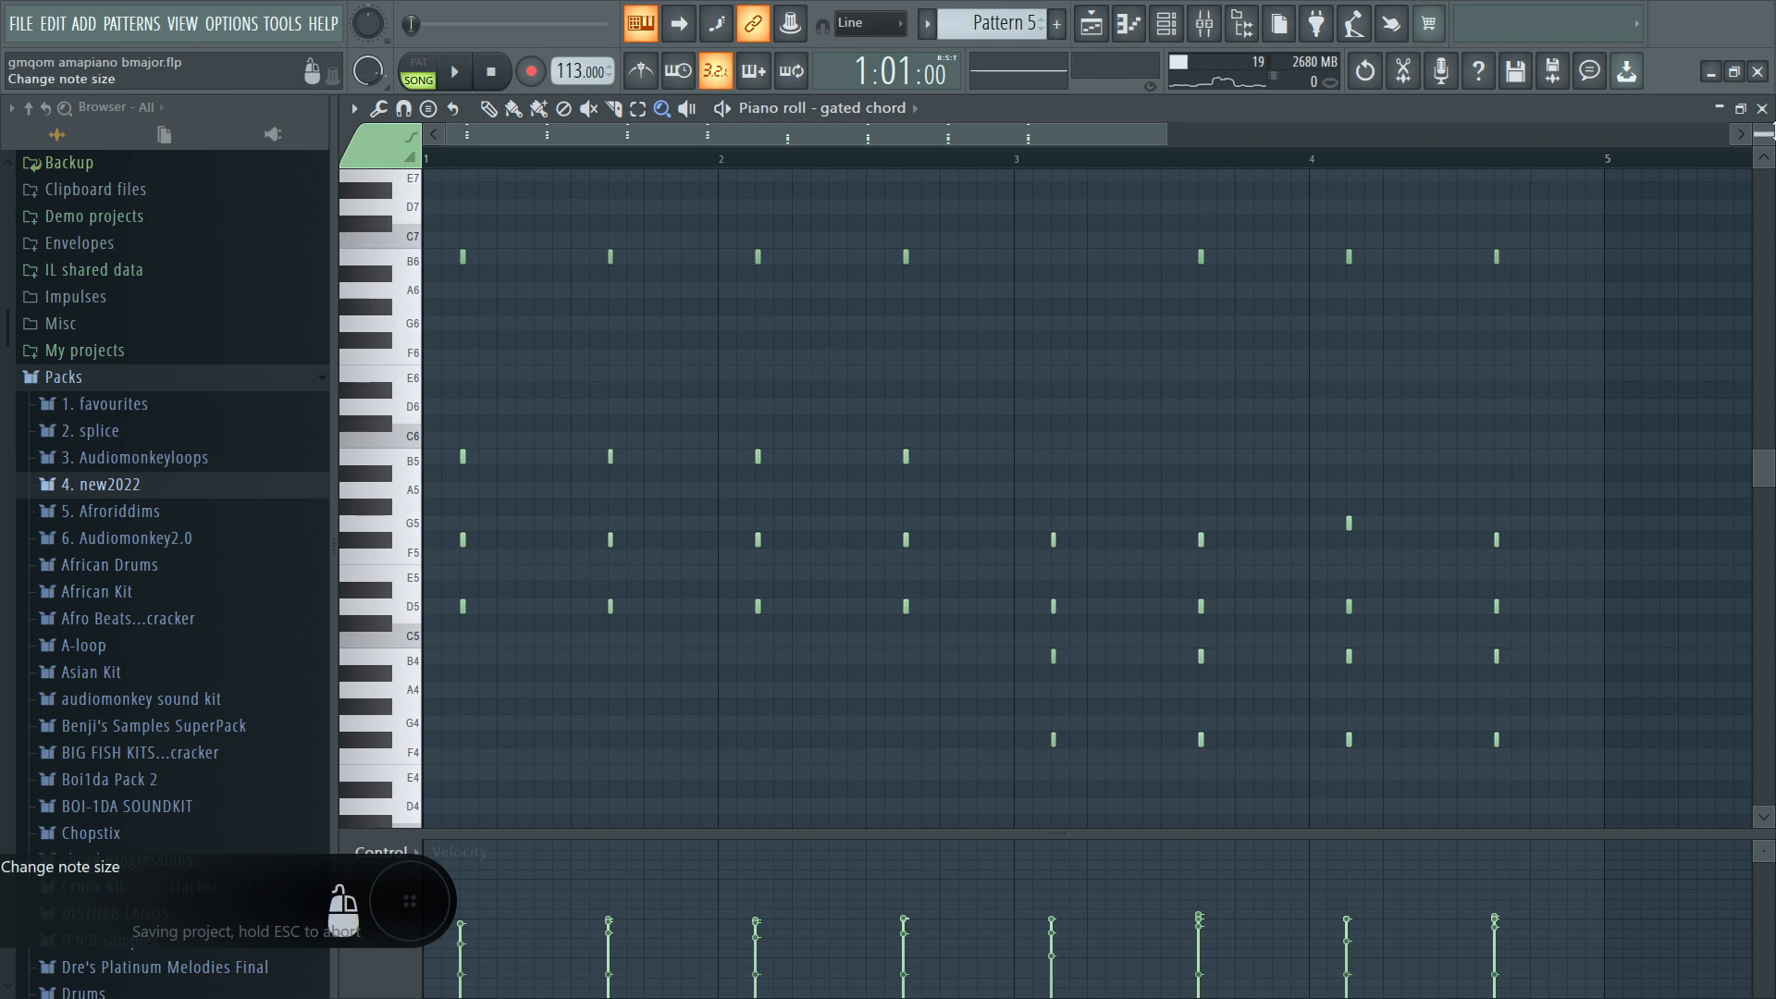
pyautogui.click(1763, 108)
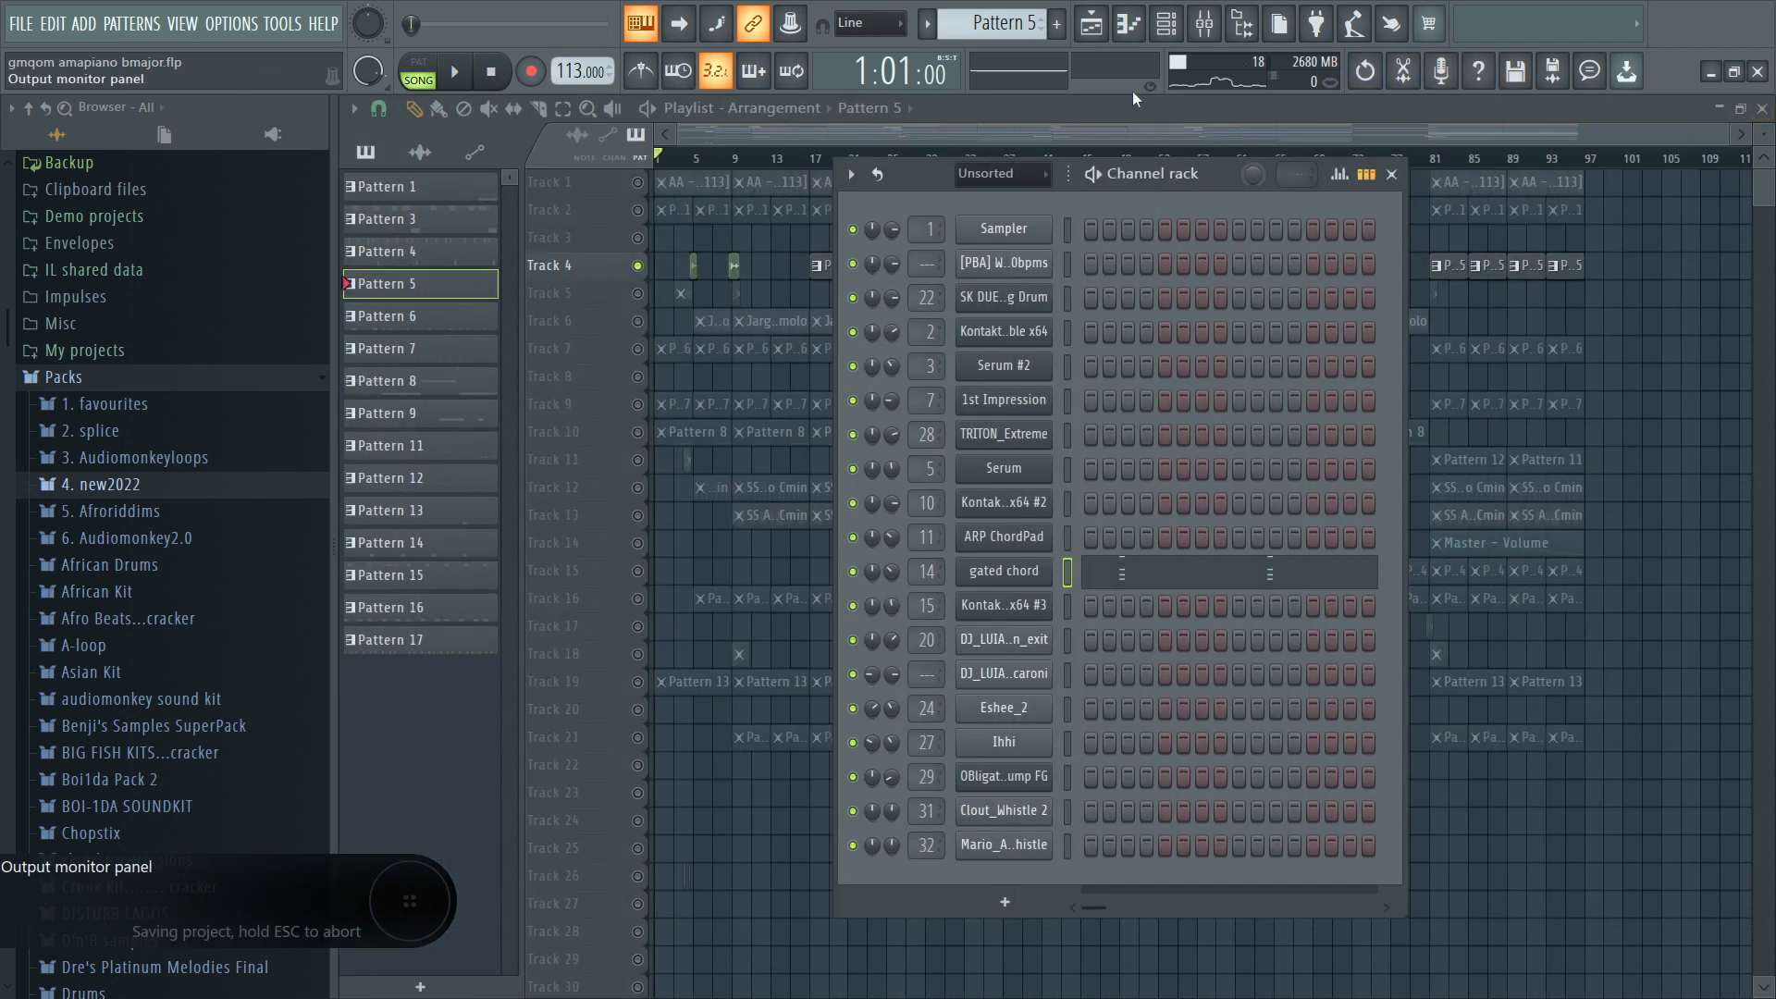
# Save the project and reopen the gated chord's notes in the piano roll.
pyautogui.hotkey('ctrl', 's')
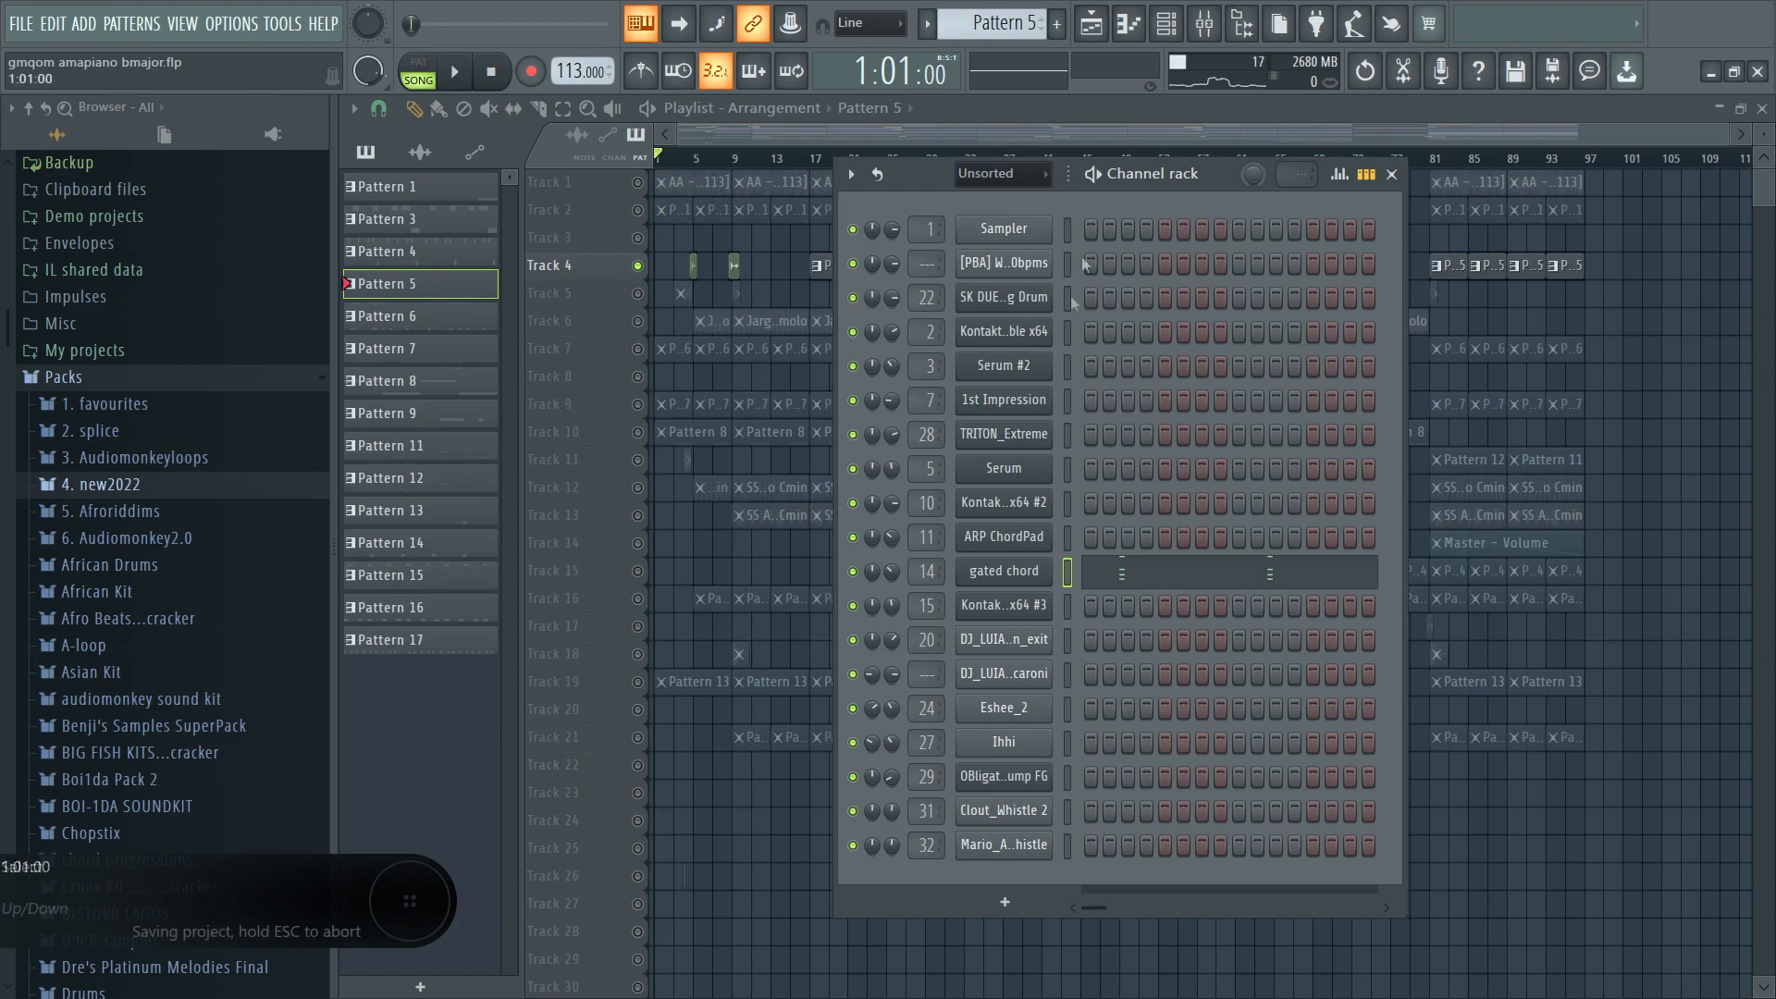
pyautogui.click(1135, 559)
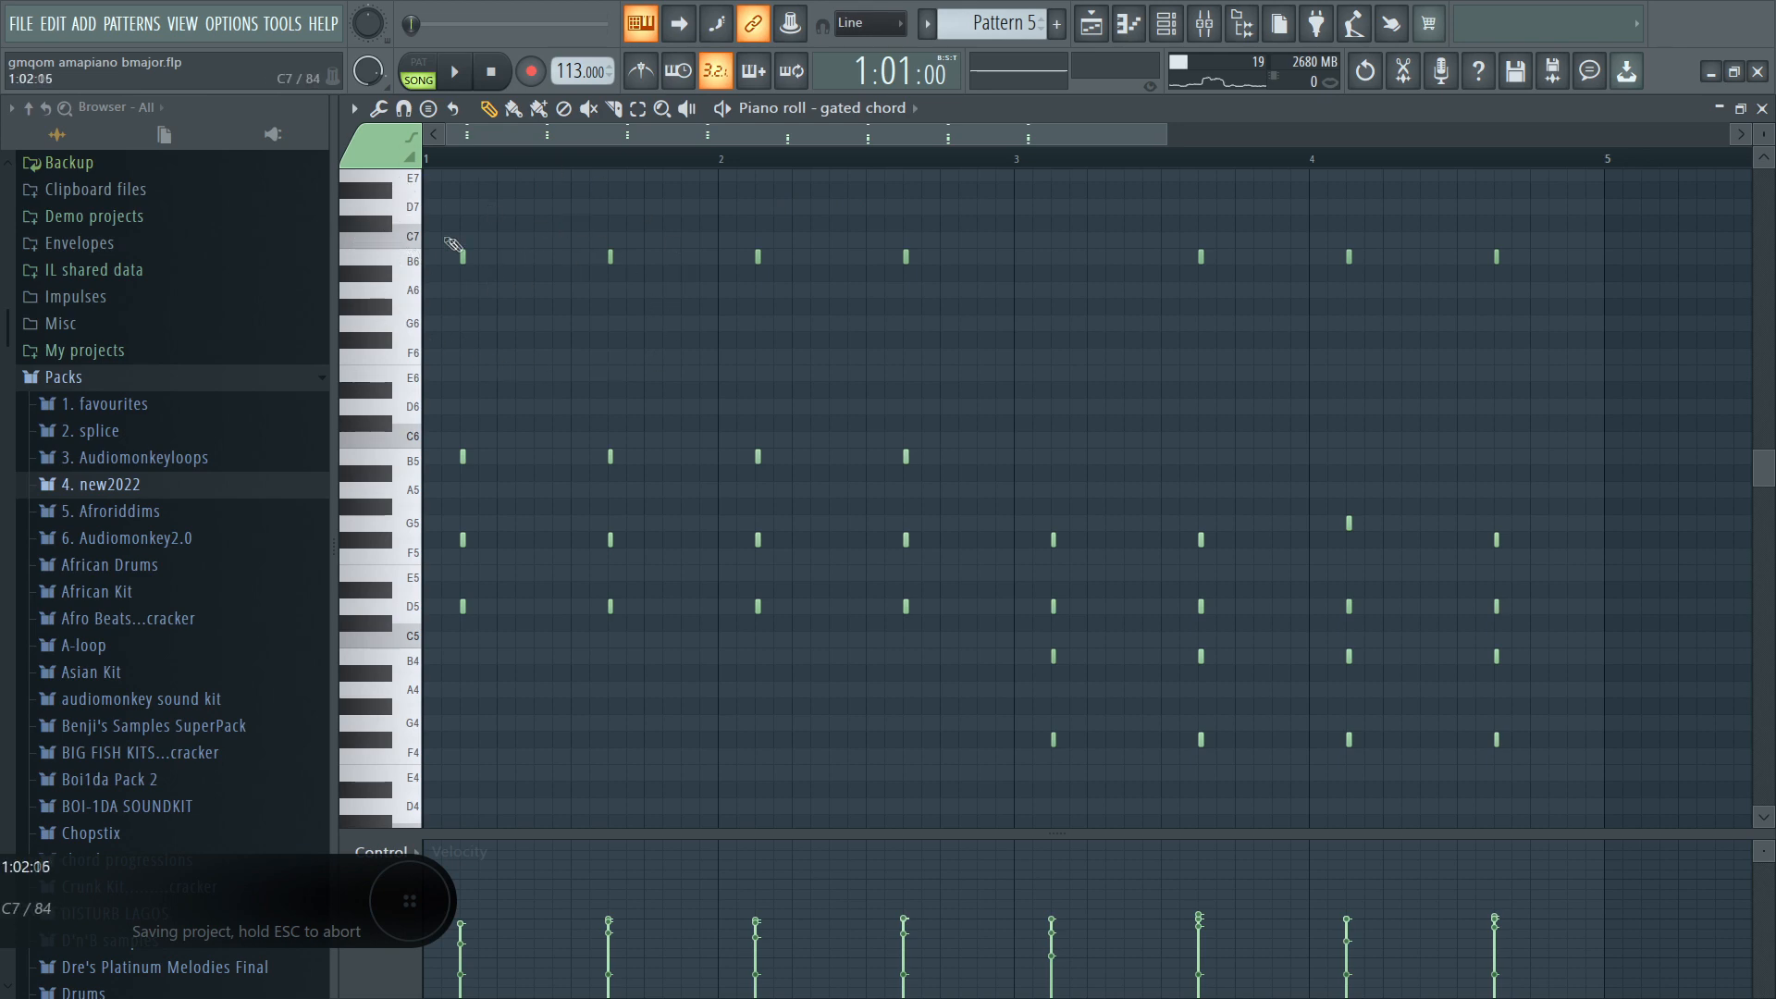
# Leave the piano roll and recheck the gated chord channel's Serum preset from Pattern 5, closing the plugin afterwards.
pyautogui.click(1762, 108)
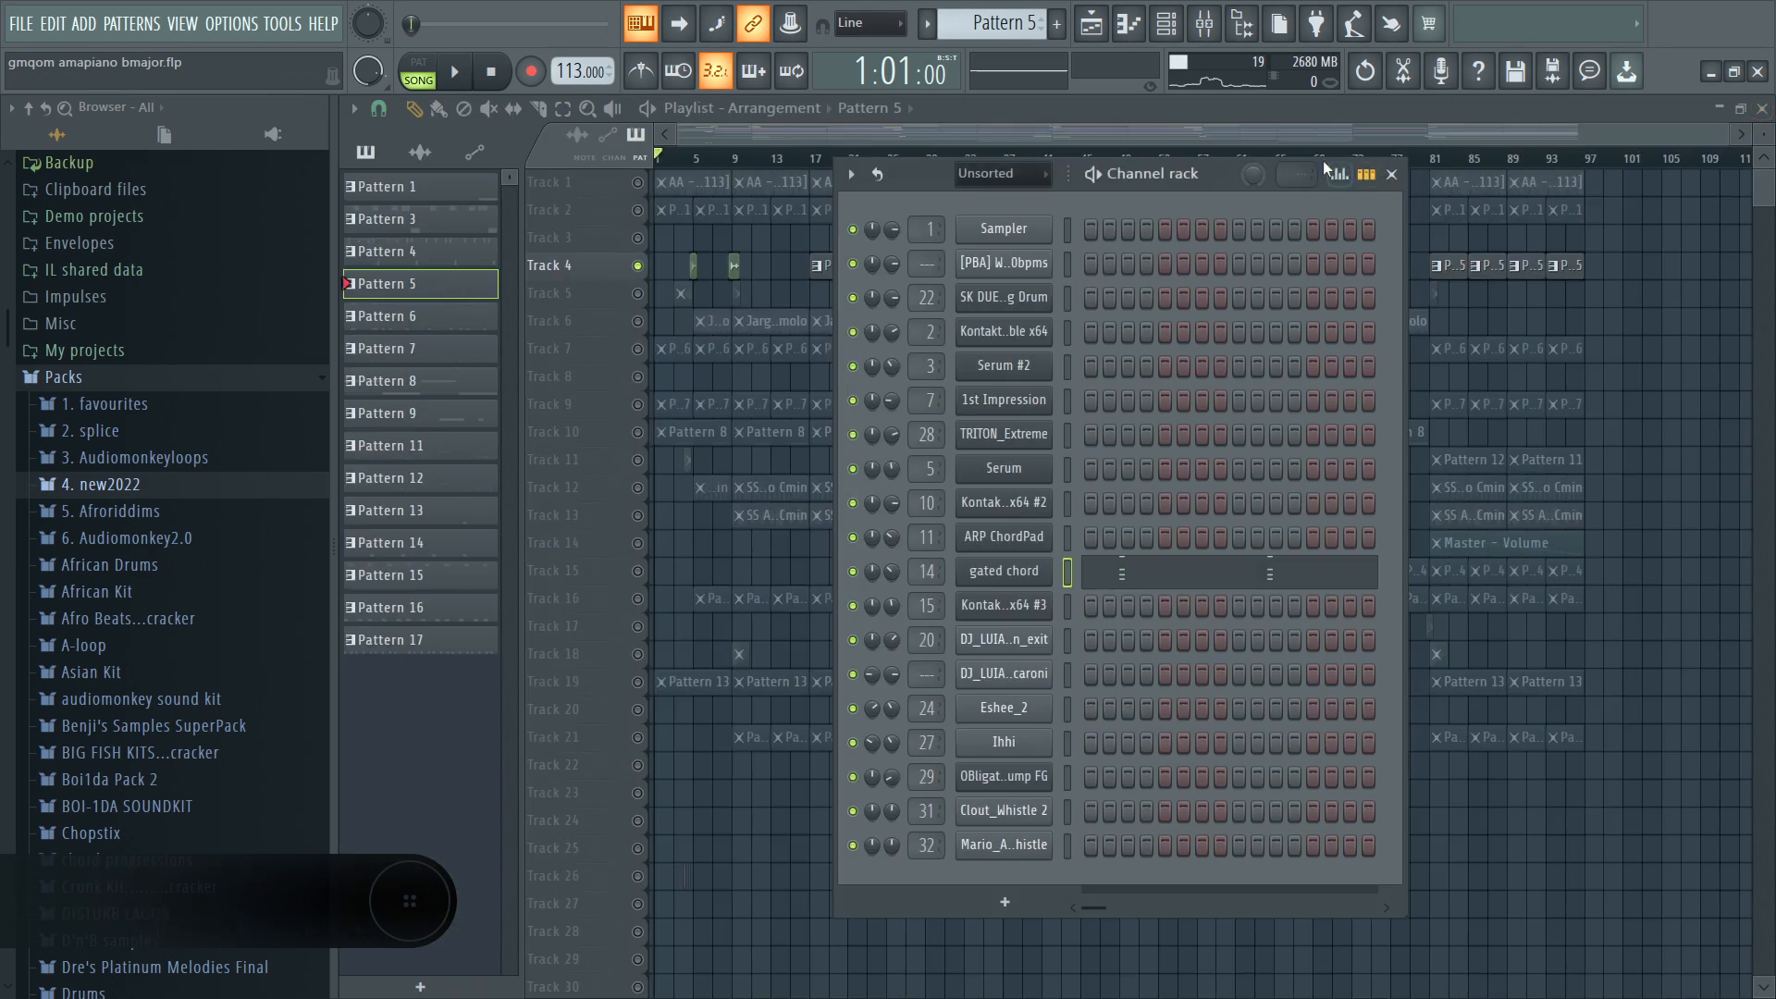
pyautogui.click(1082, 130)
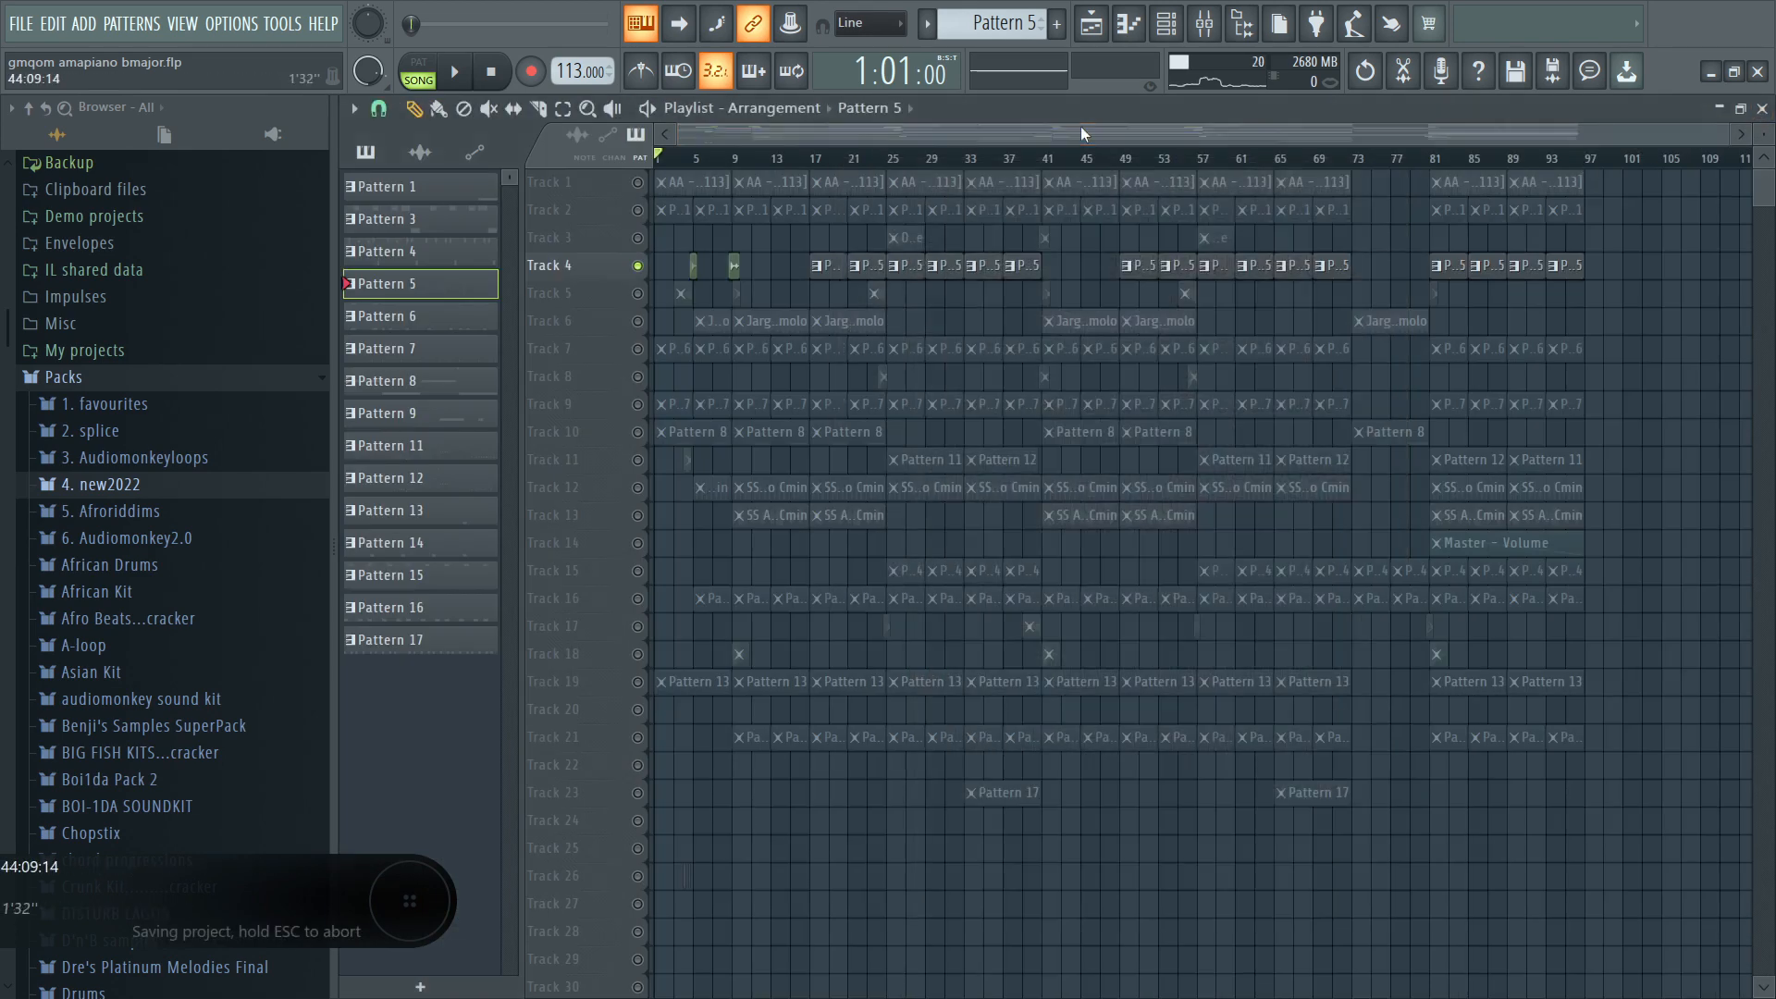
pyautogui.doubleClick(828, 267)
pyautogui.click(1762, 108)
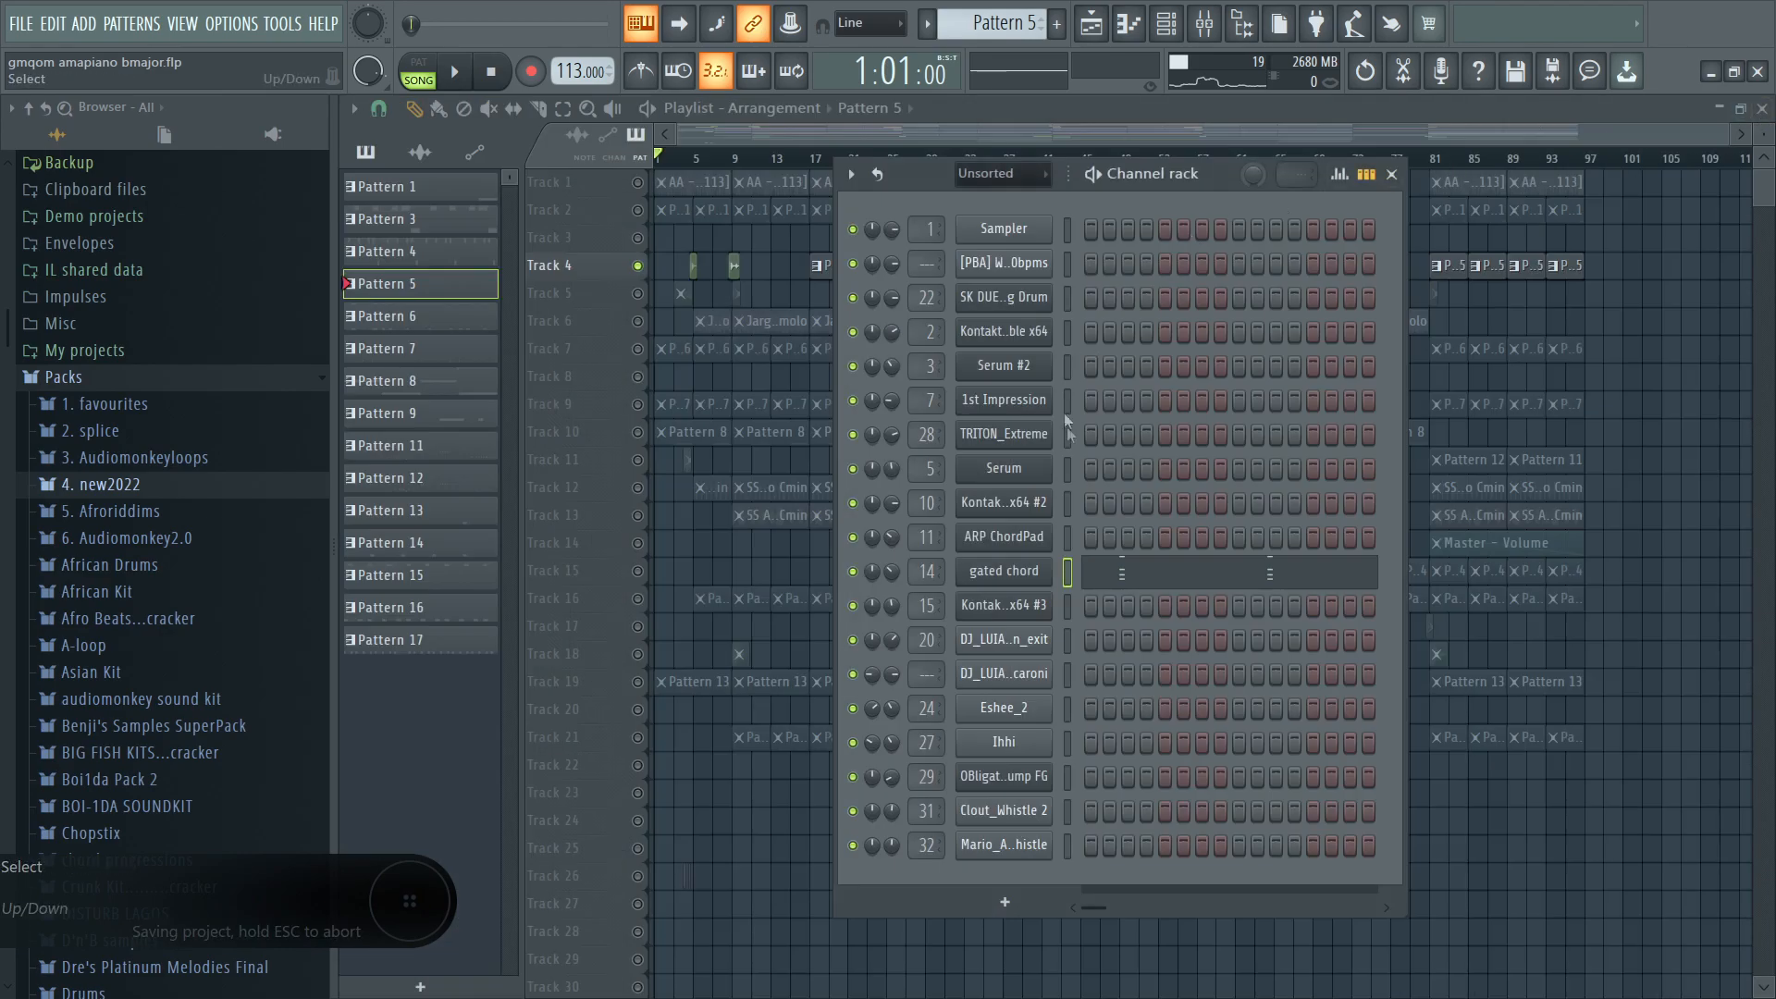
pyautogui.click(992, 573)
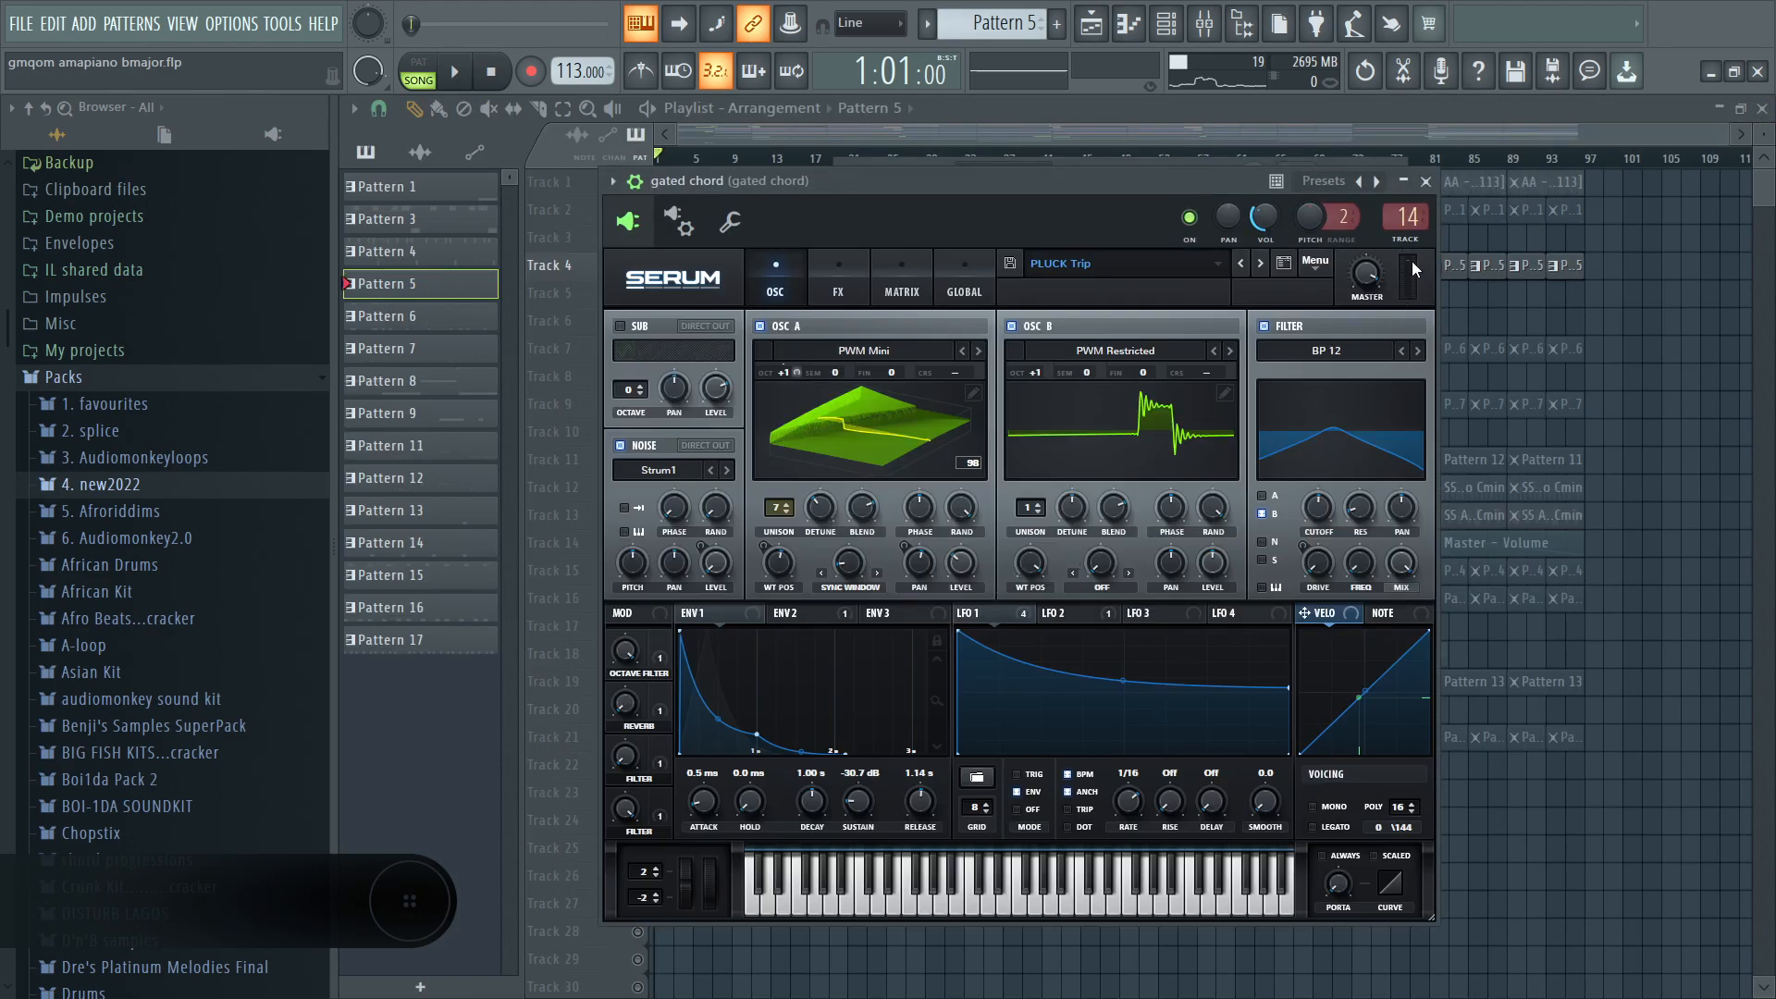
pyautogui.click(1426, 182)
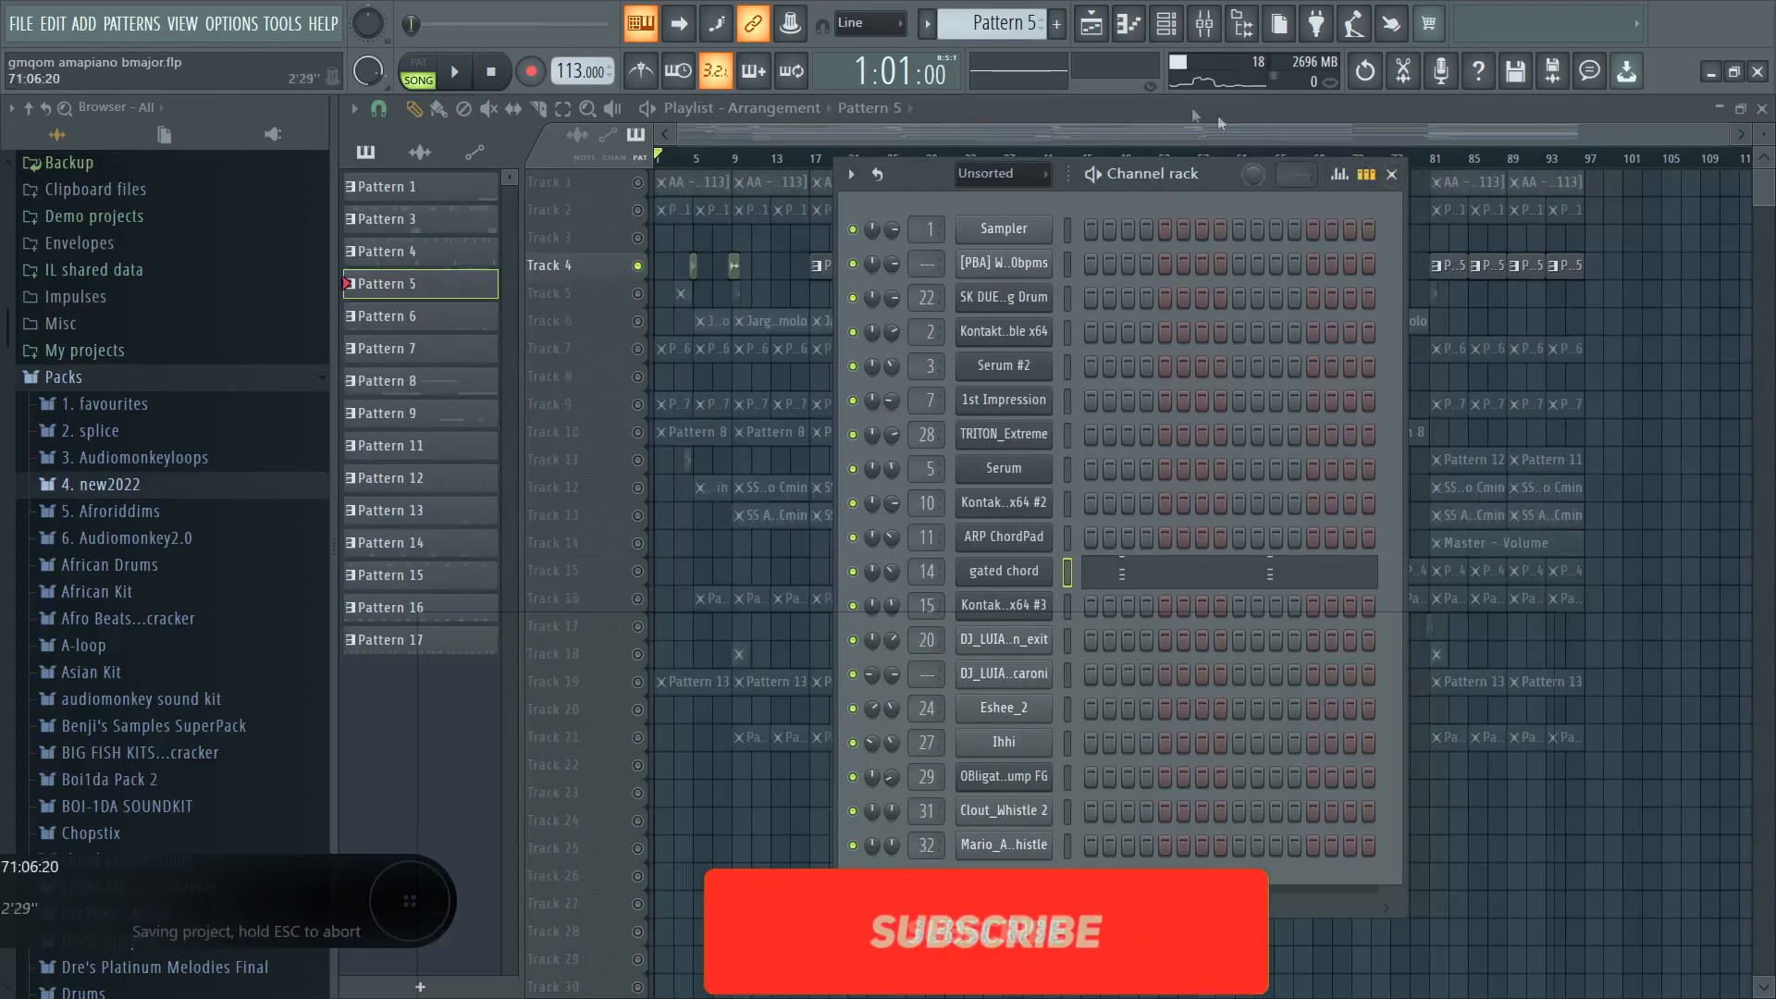
# Open the gated chord's mixer track, view its Fruity Delay 2 settings, and return to the playlist.
pyautogui.click(1205, 33)
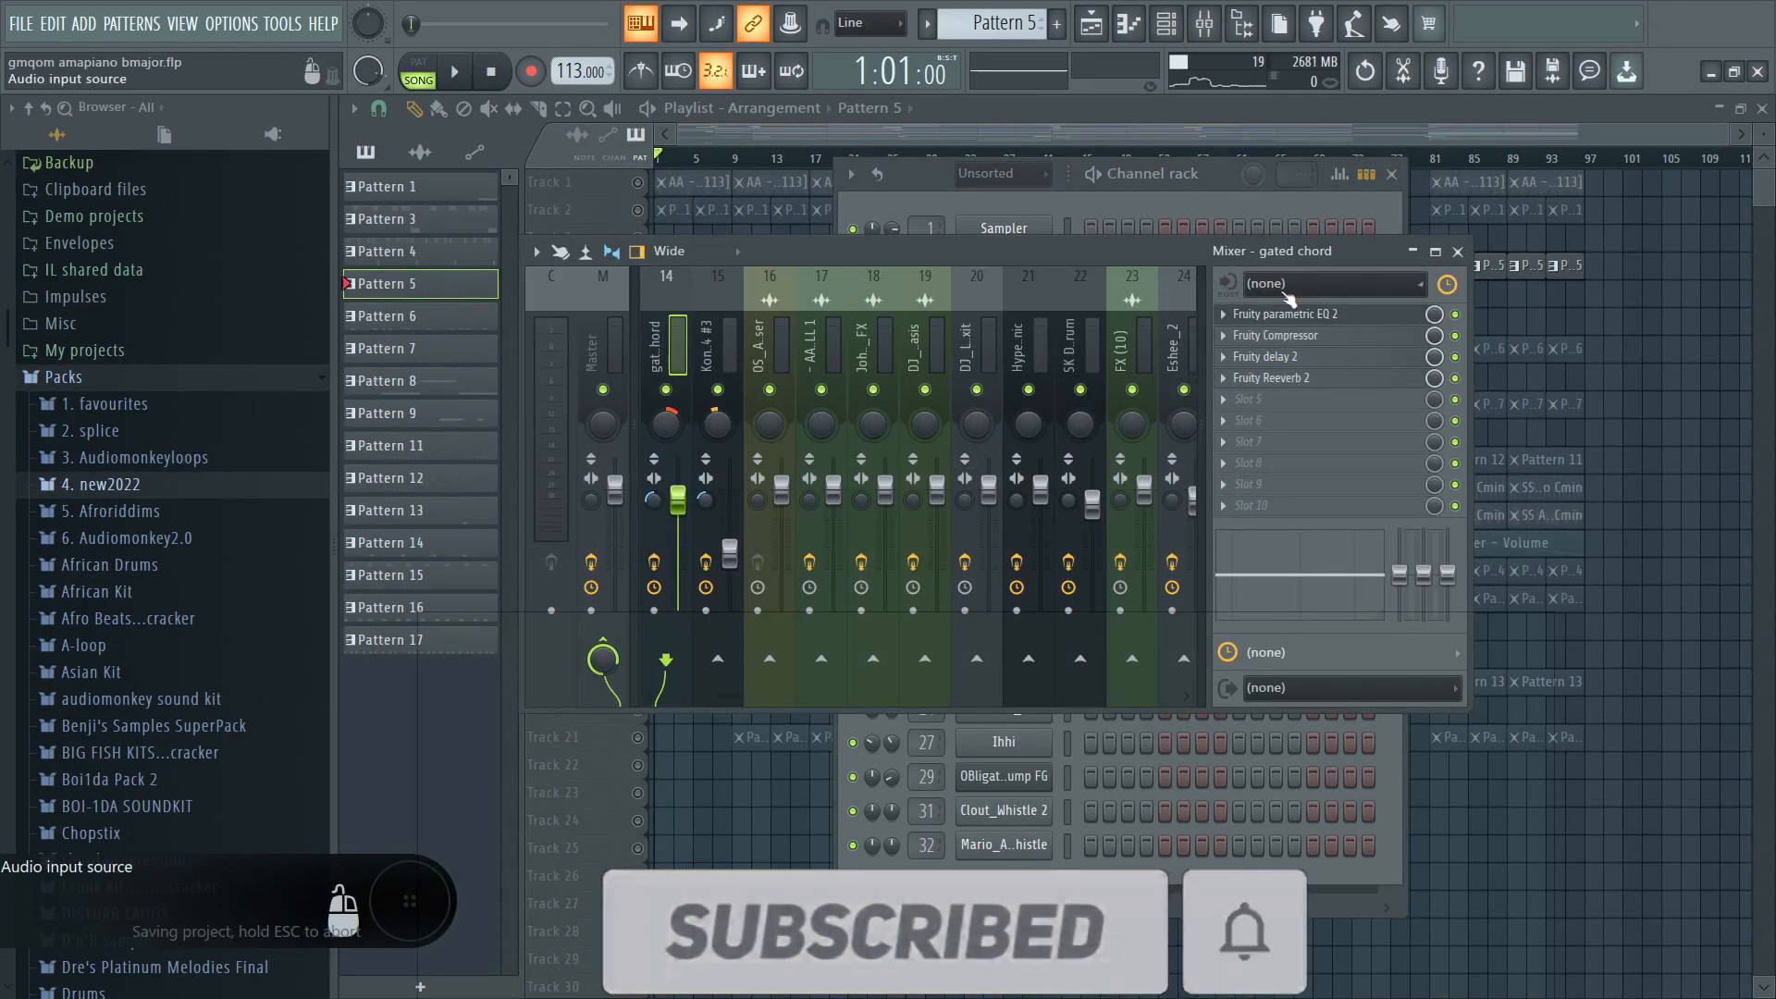
pyautogui.click(1304, 363)
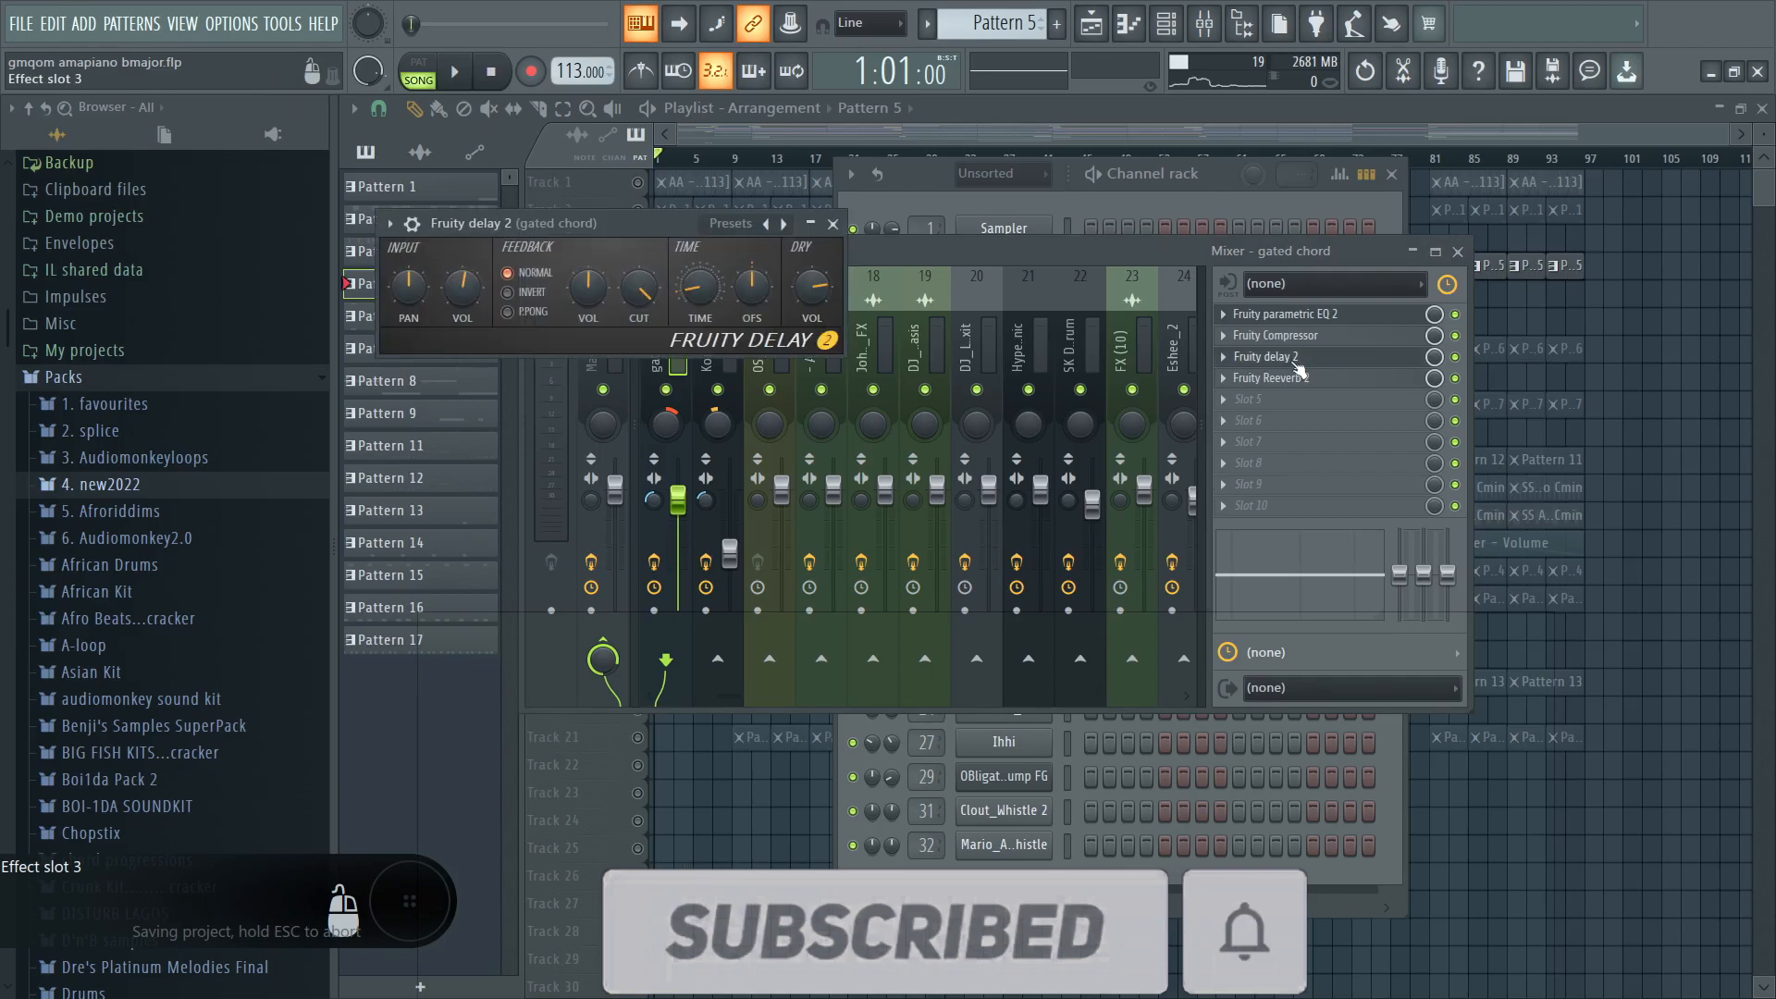
pyautogui.click(866, 140)
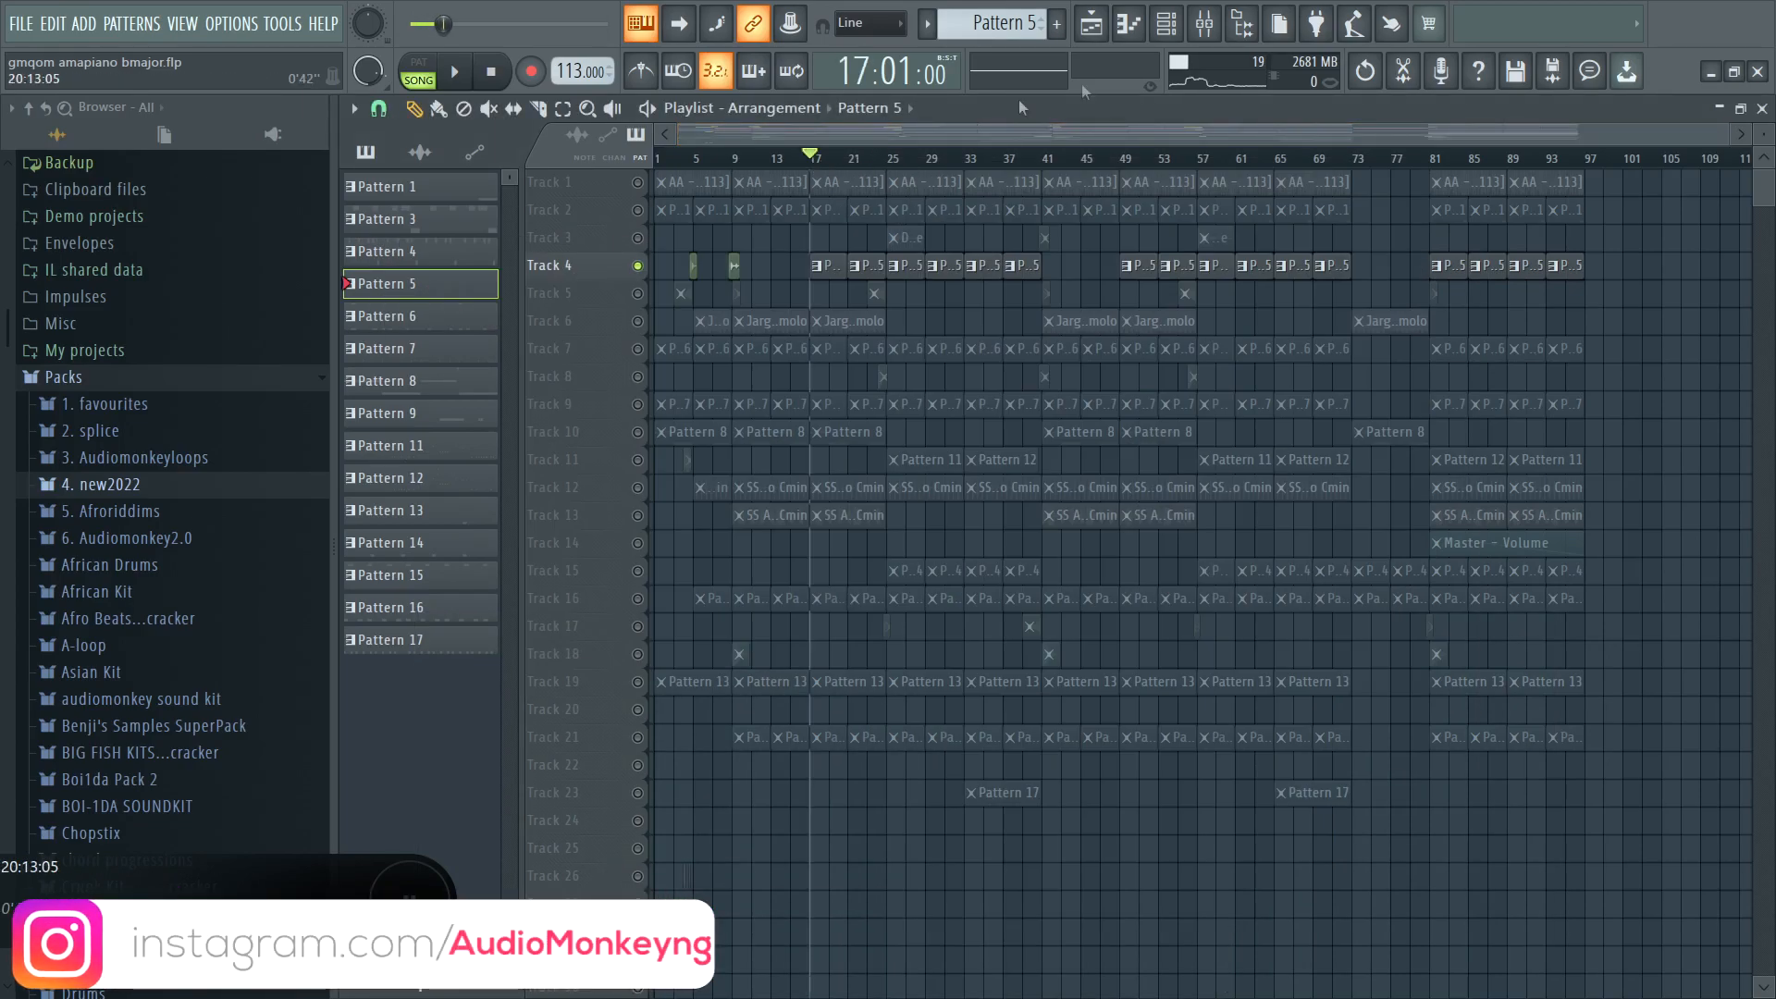
# Play the soloed Track 4 from bar 17 while inspecting the Fruity Parametric EQ 2 curve on the gated chord's mixer track.
pyautogui.click(1227, 33)
pyautogui.press('space')
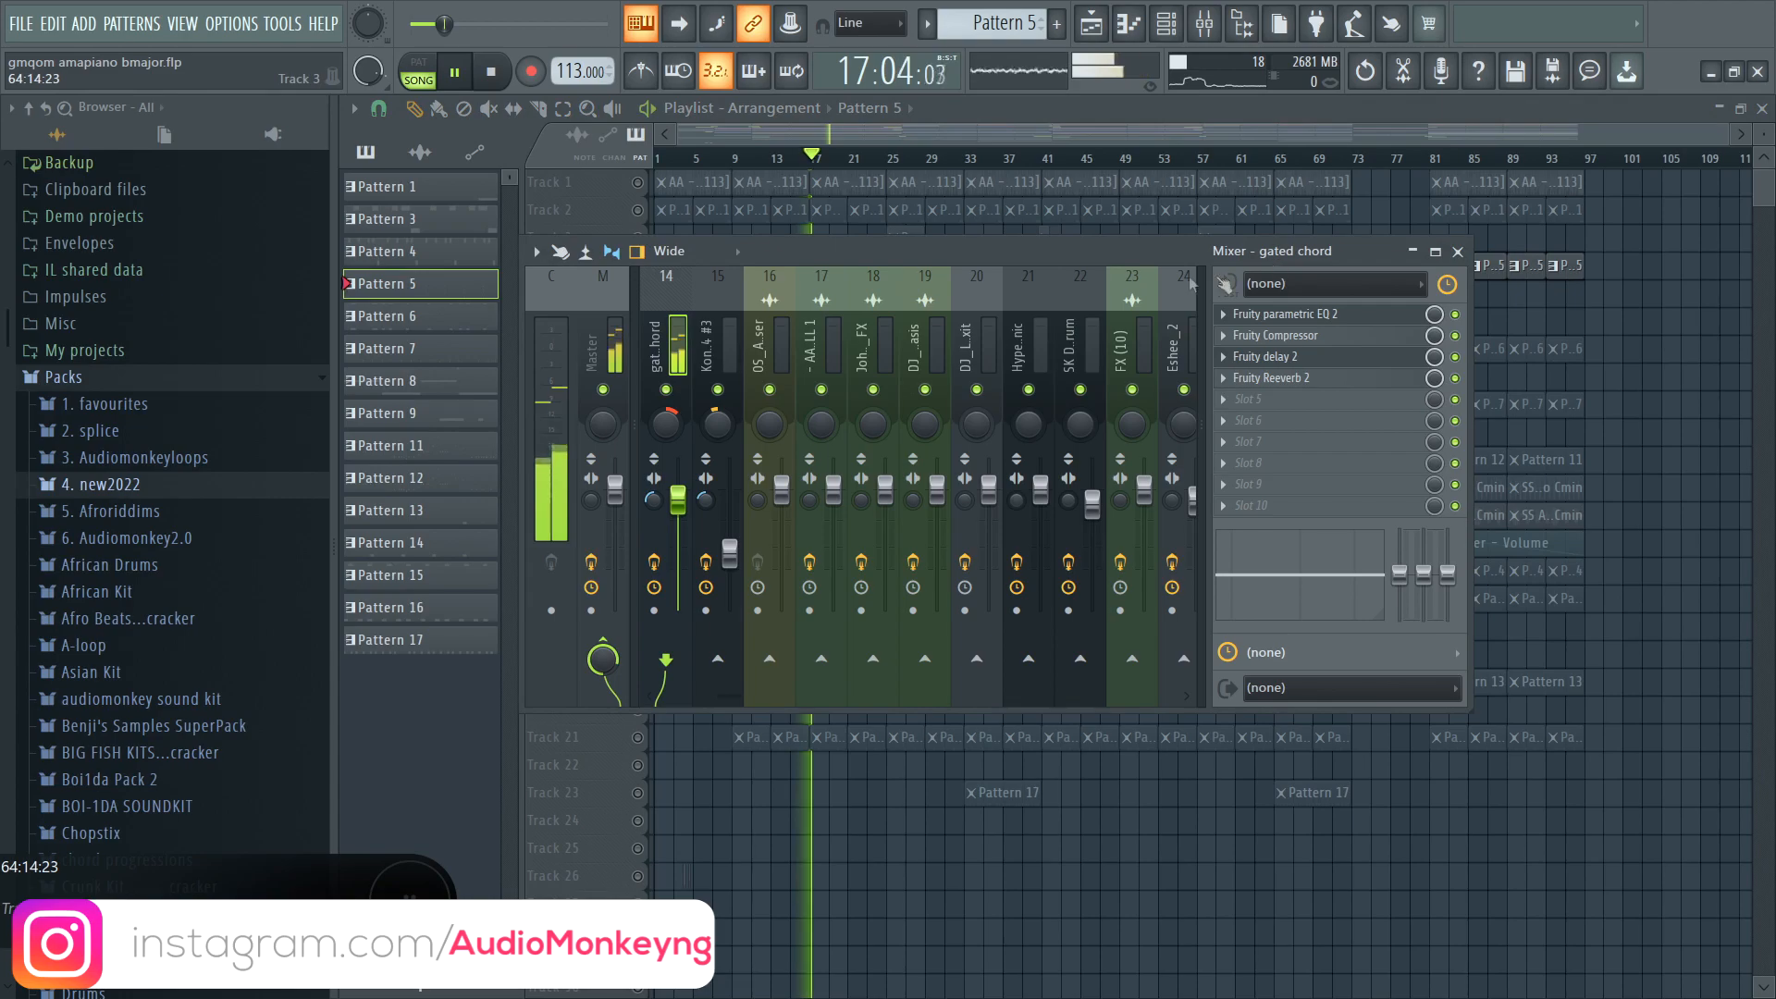
pyautogui.click(1280, 317)
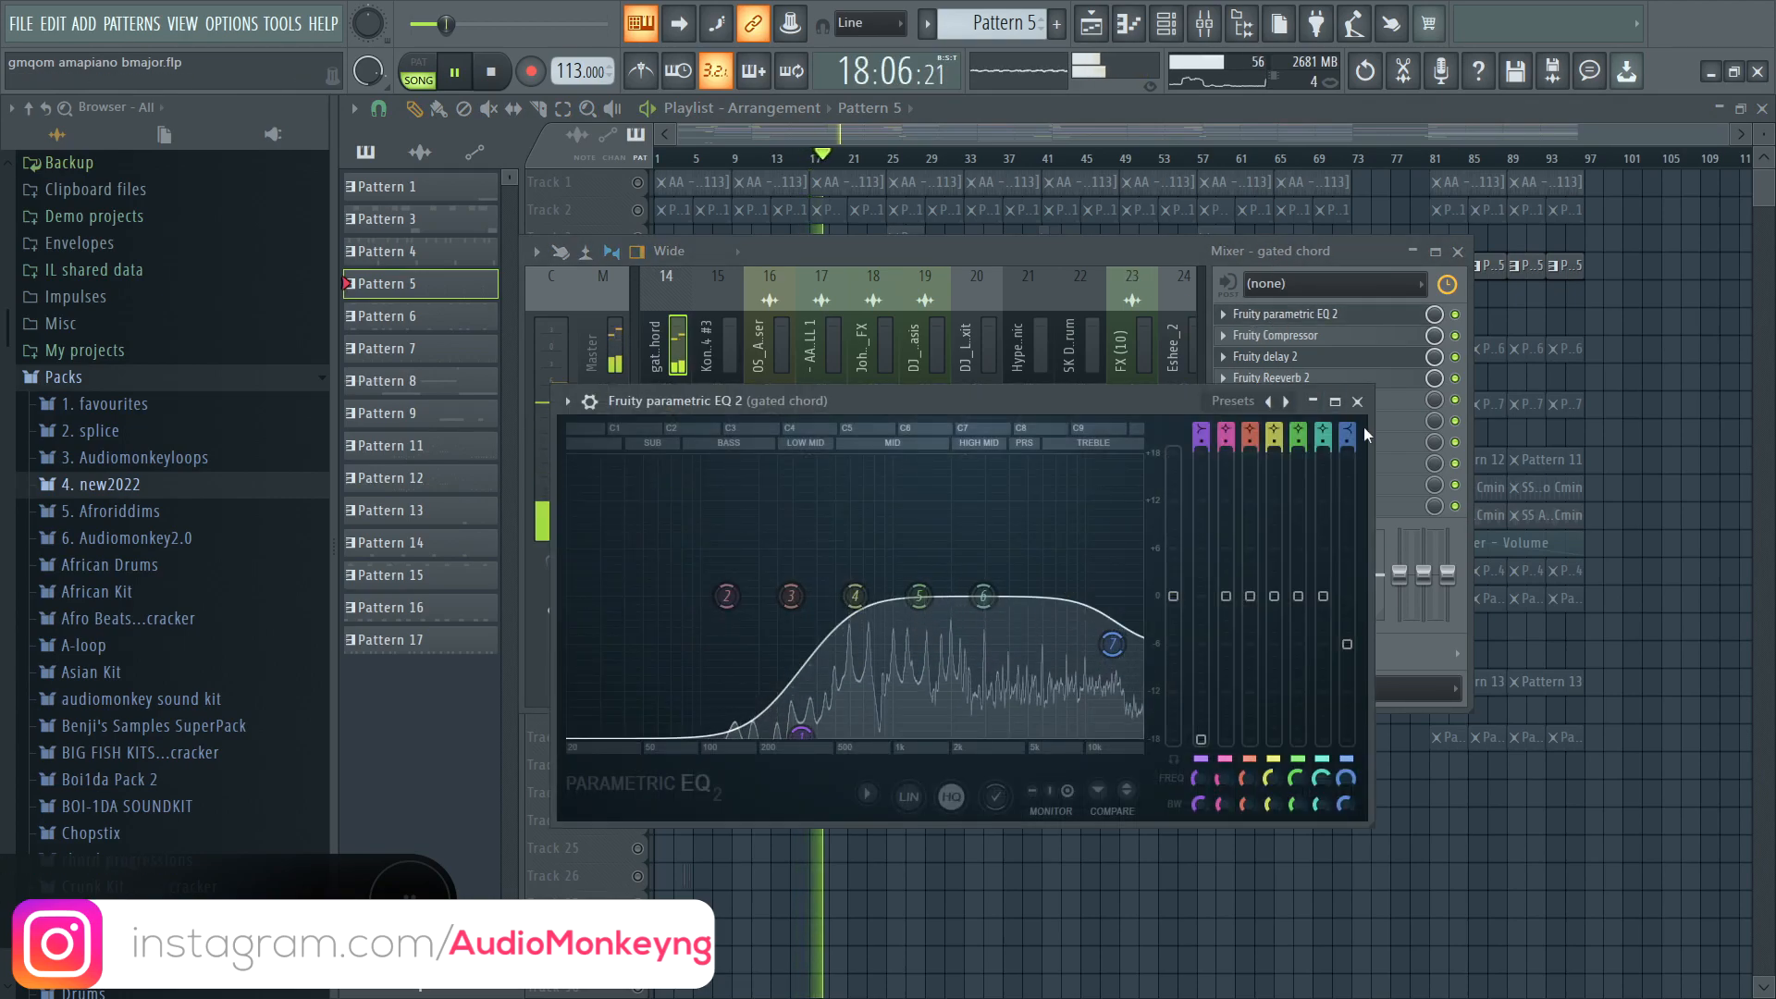
pyautogui.click(1357, 402)
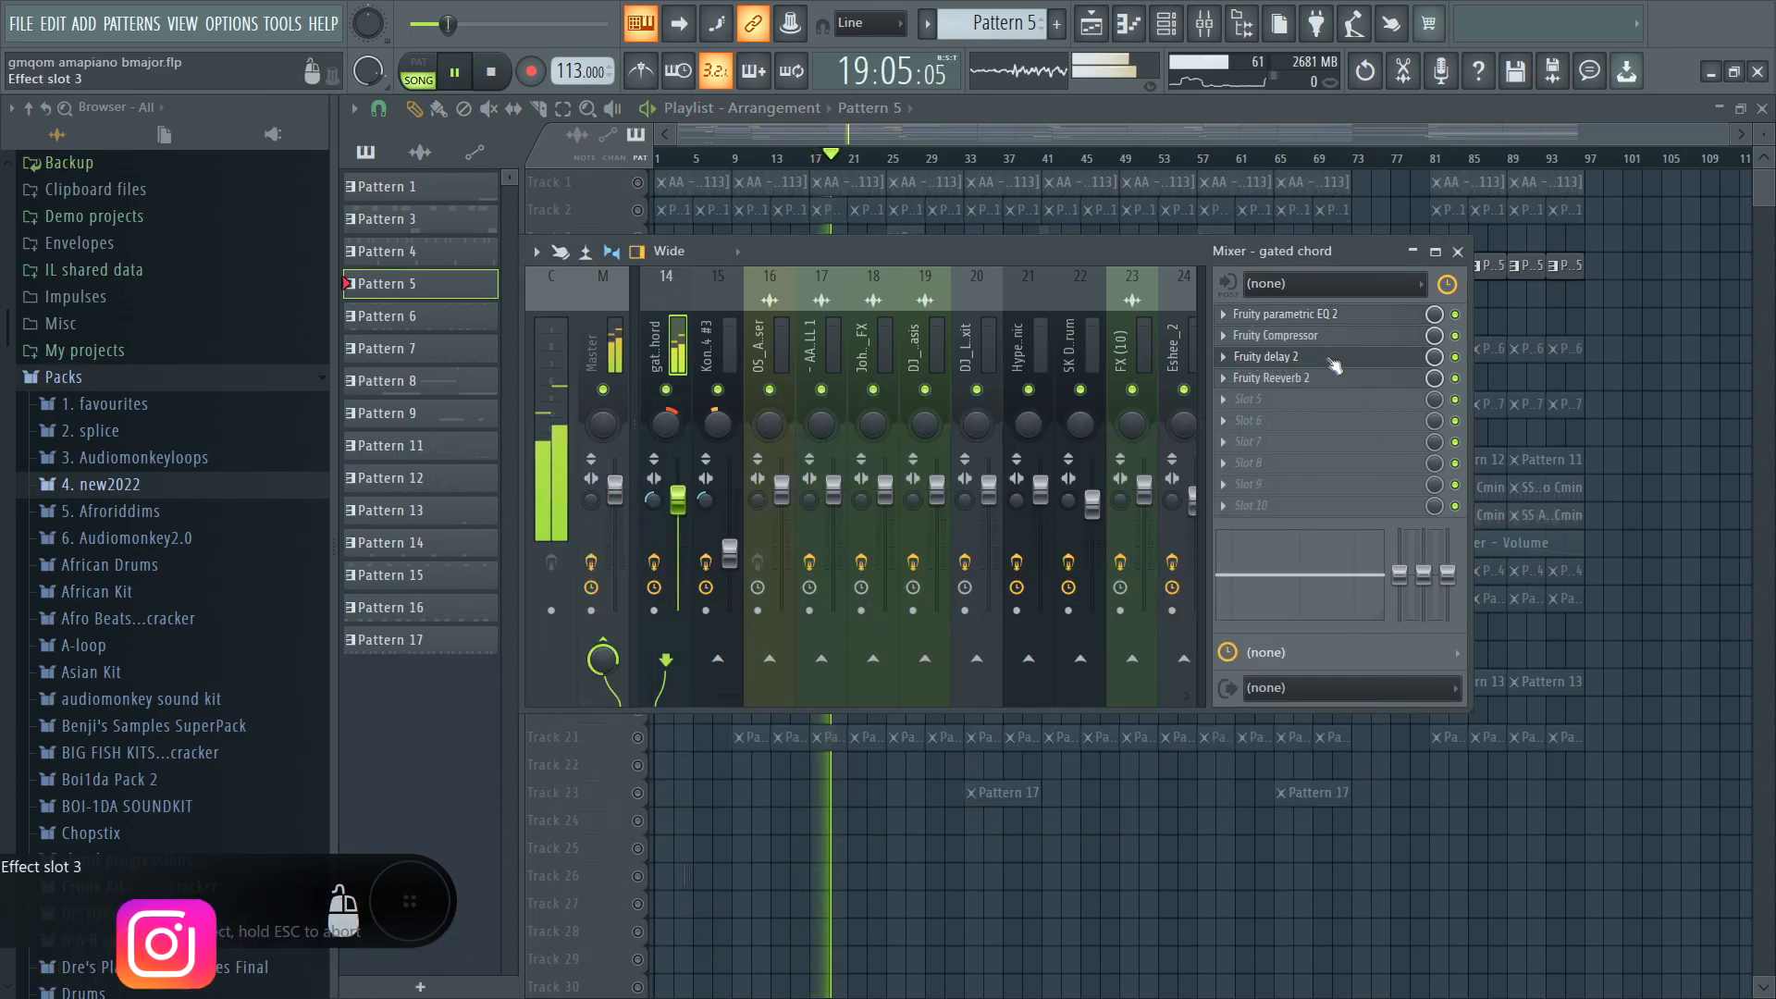
# Inspect the gated chord's compressor, delay and Reeverb 2 effects, then close all plugin windows and stop playback.
pyautogui.click(1314, 336)
pyautogui.click(1312, 356)
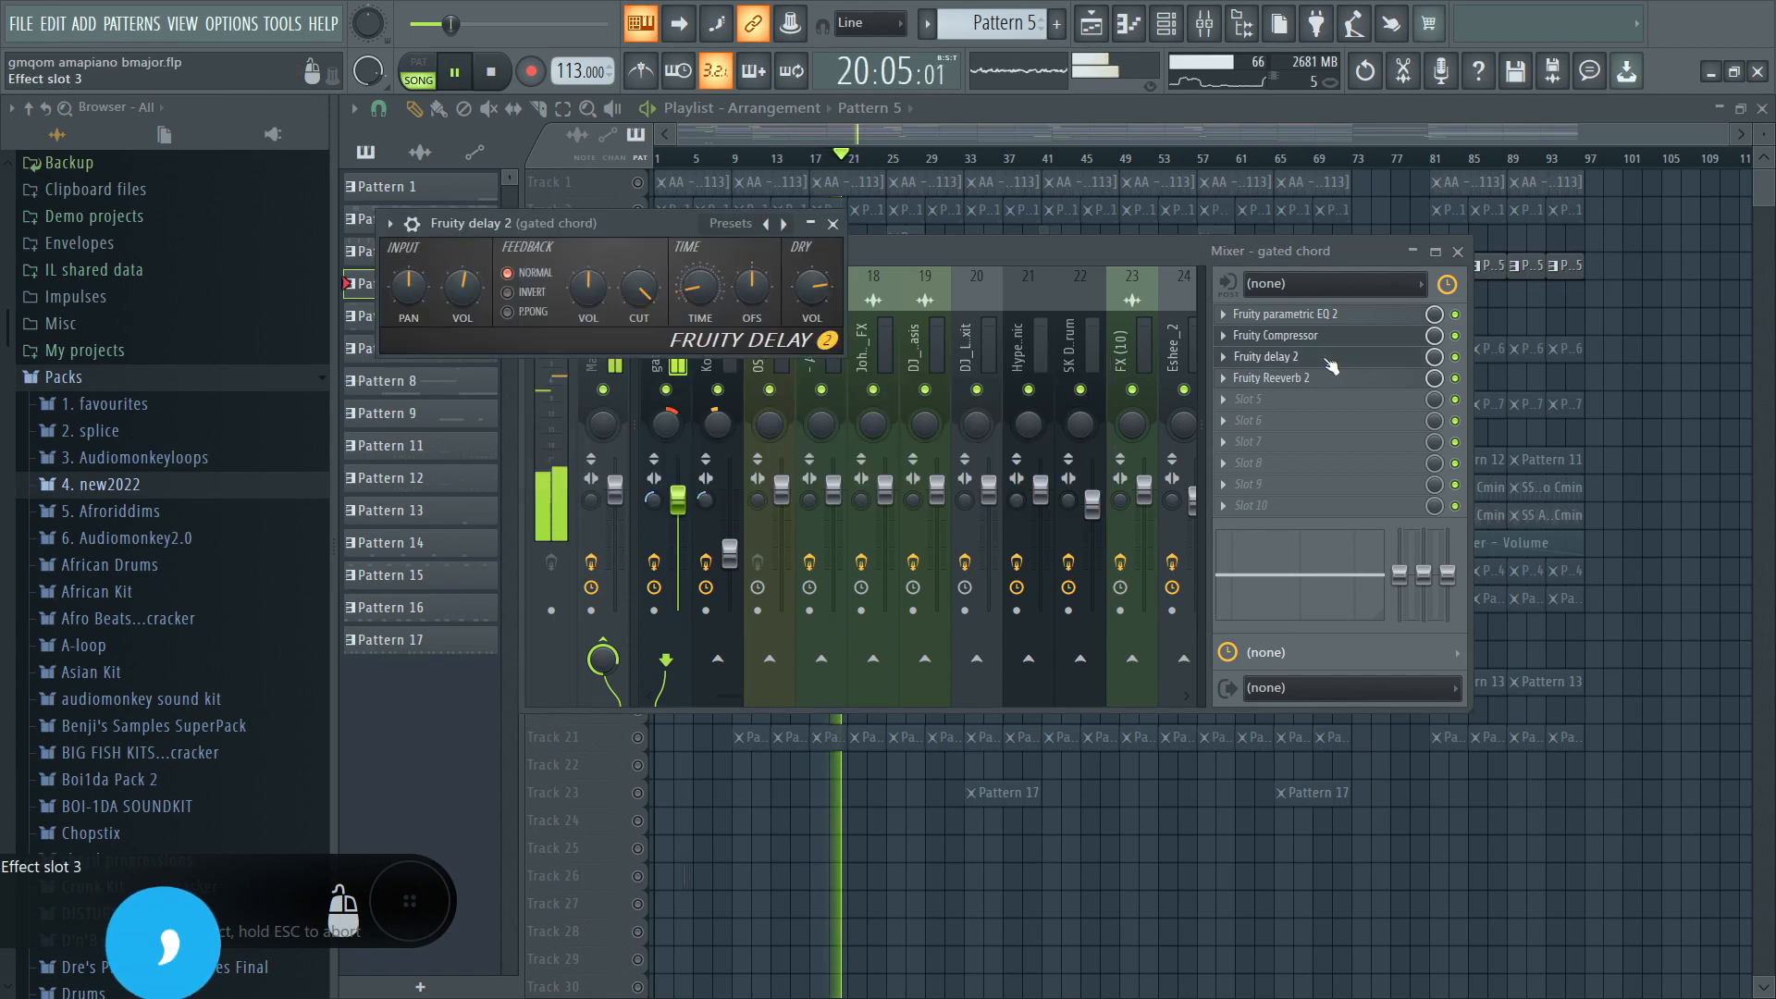
pyautogui.click(1284, 379)
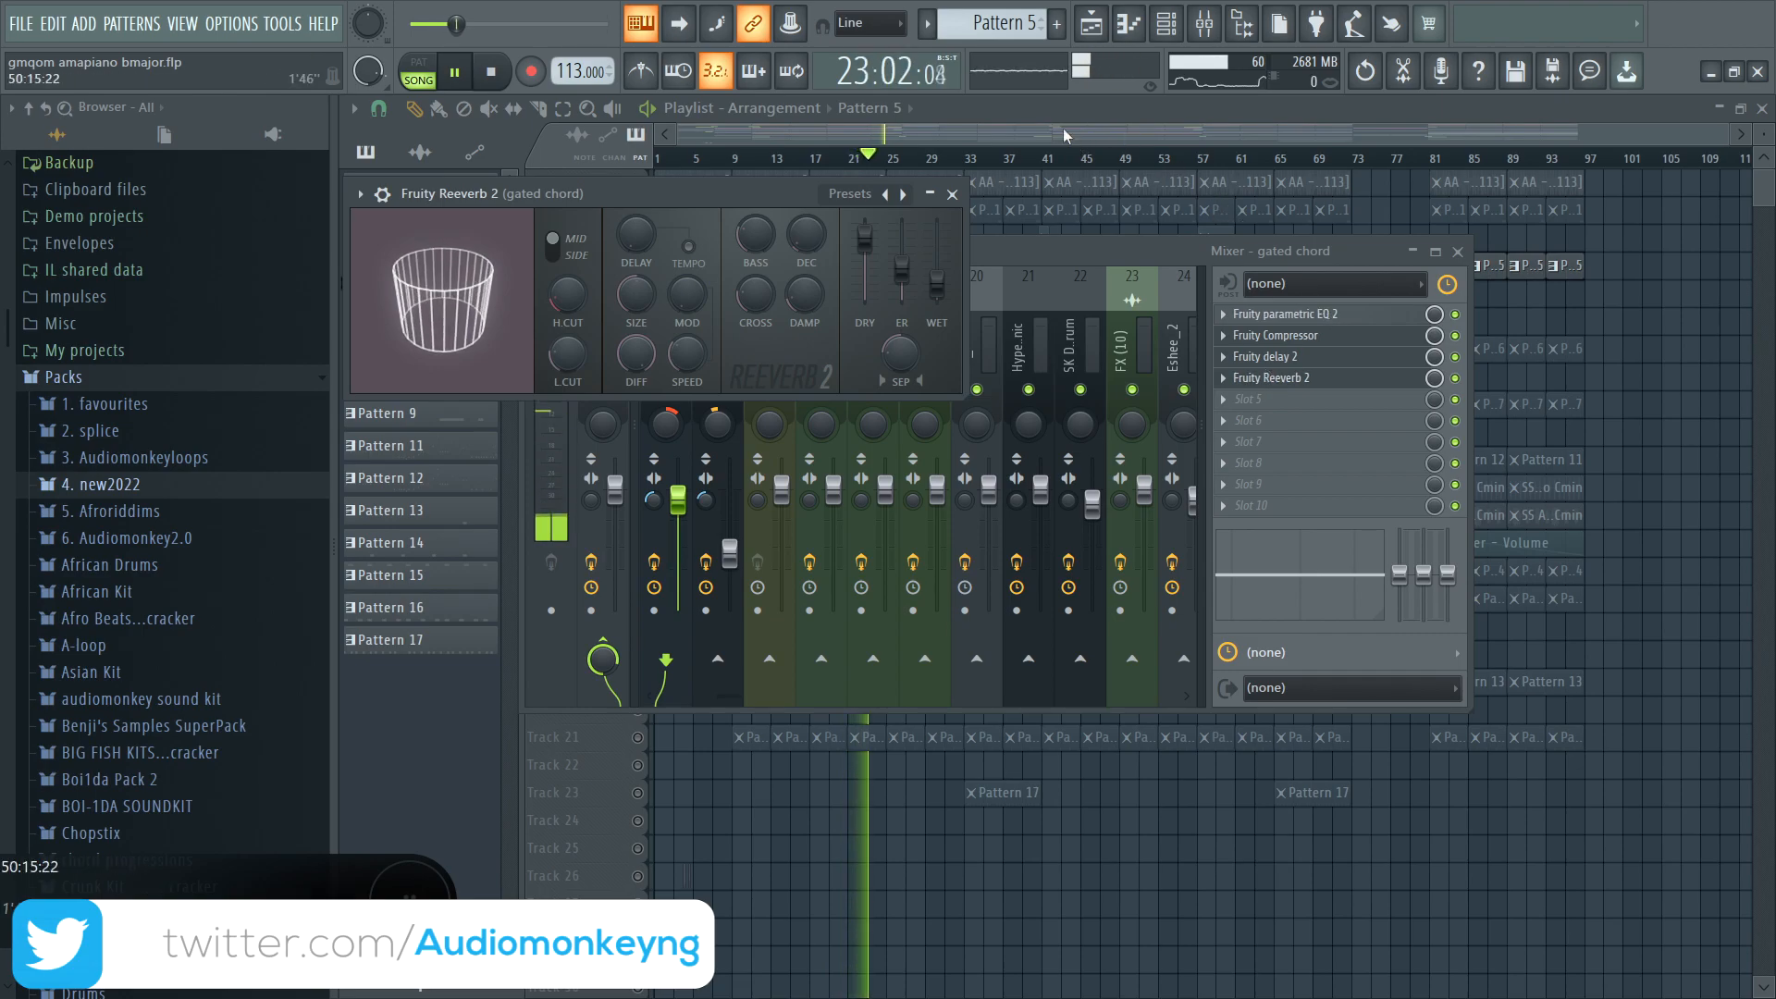
pyautogui.press('F12')
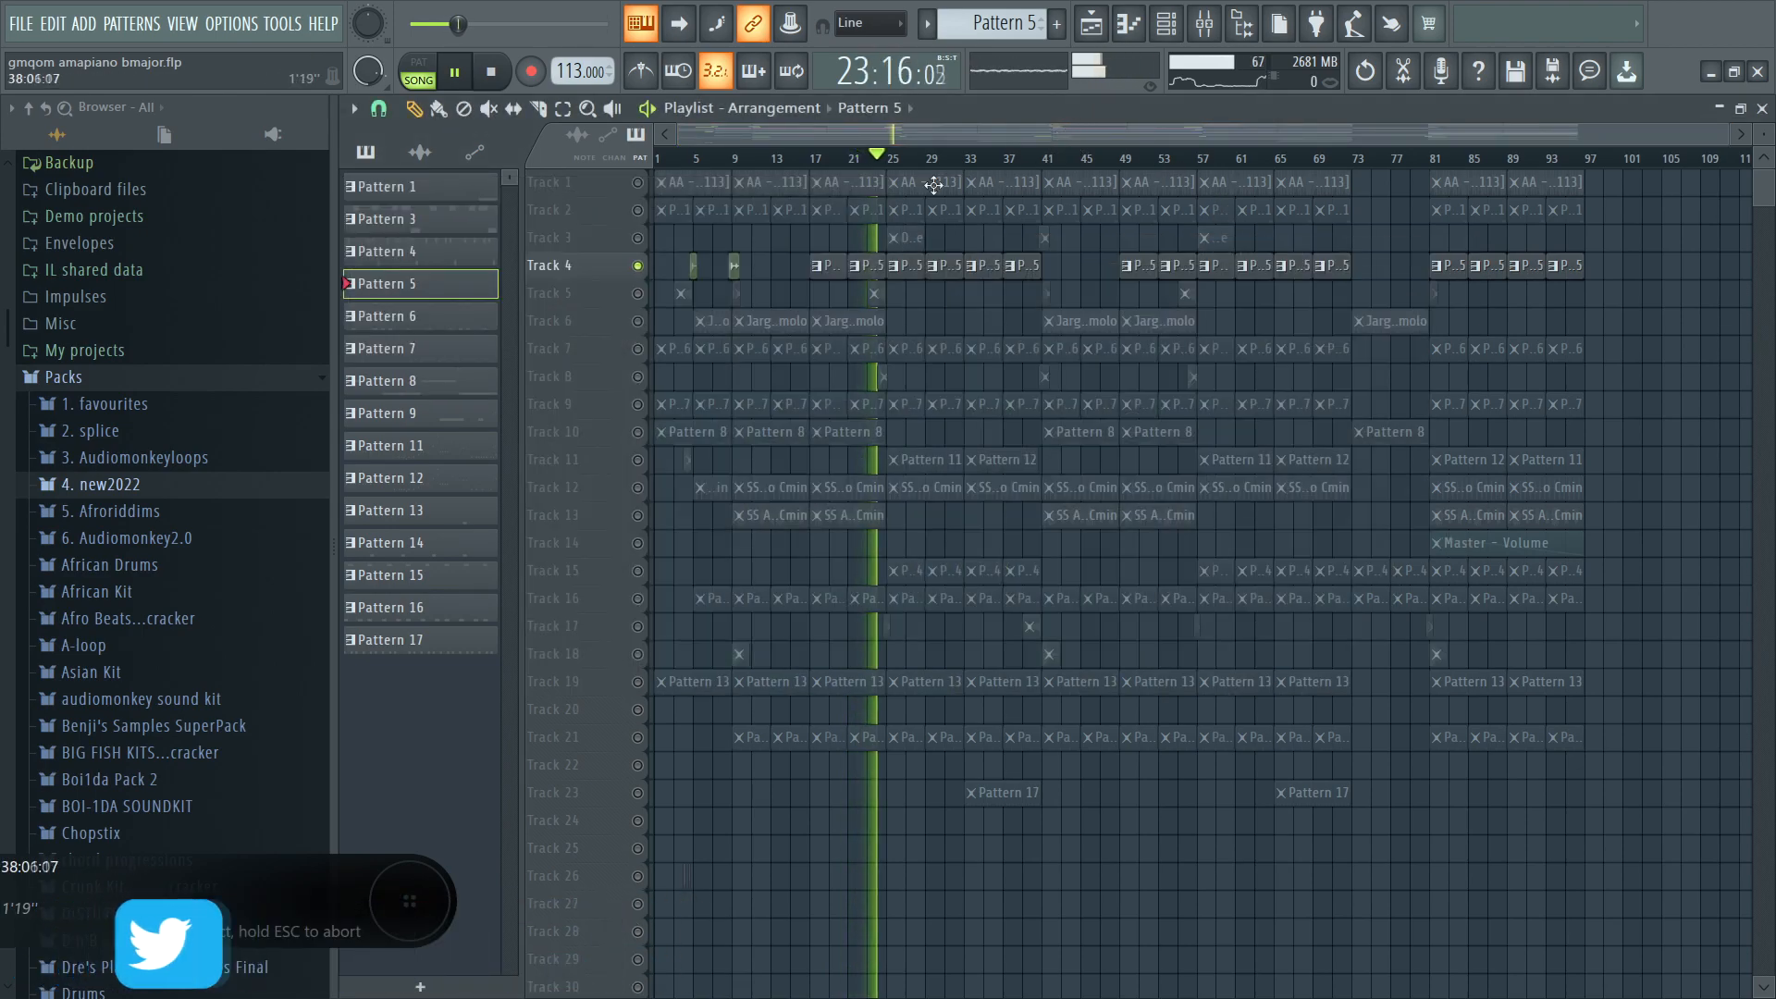
pyautogui.press('space')
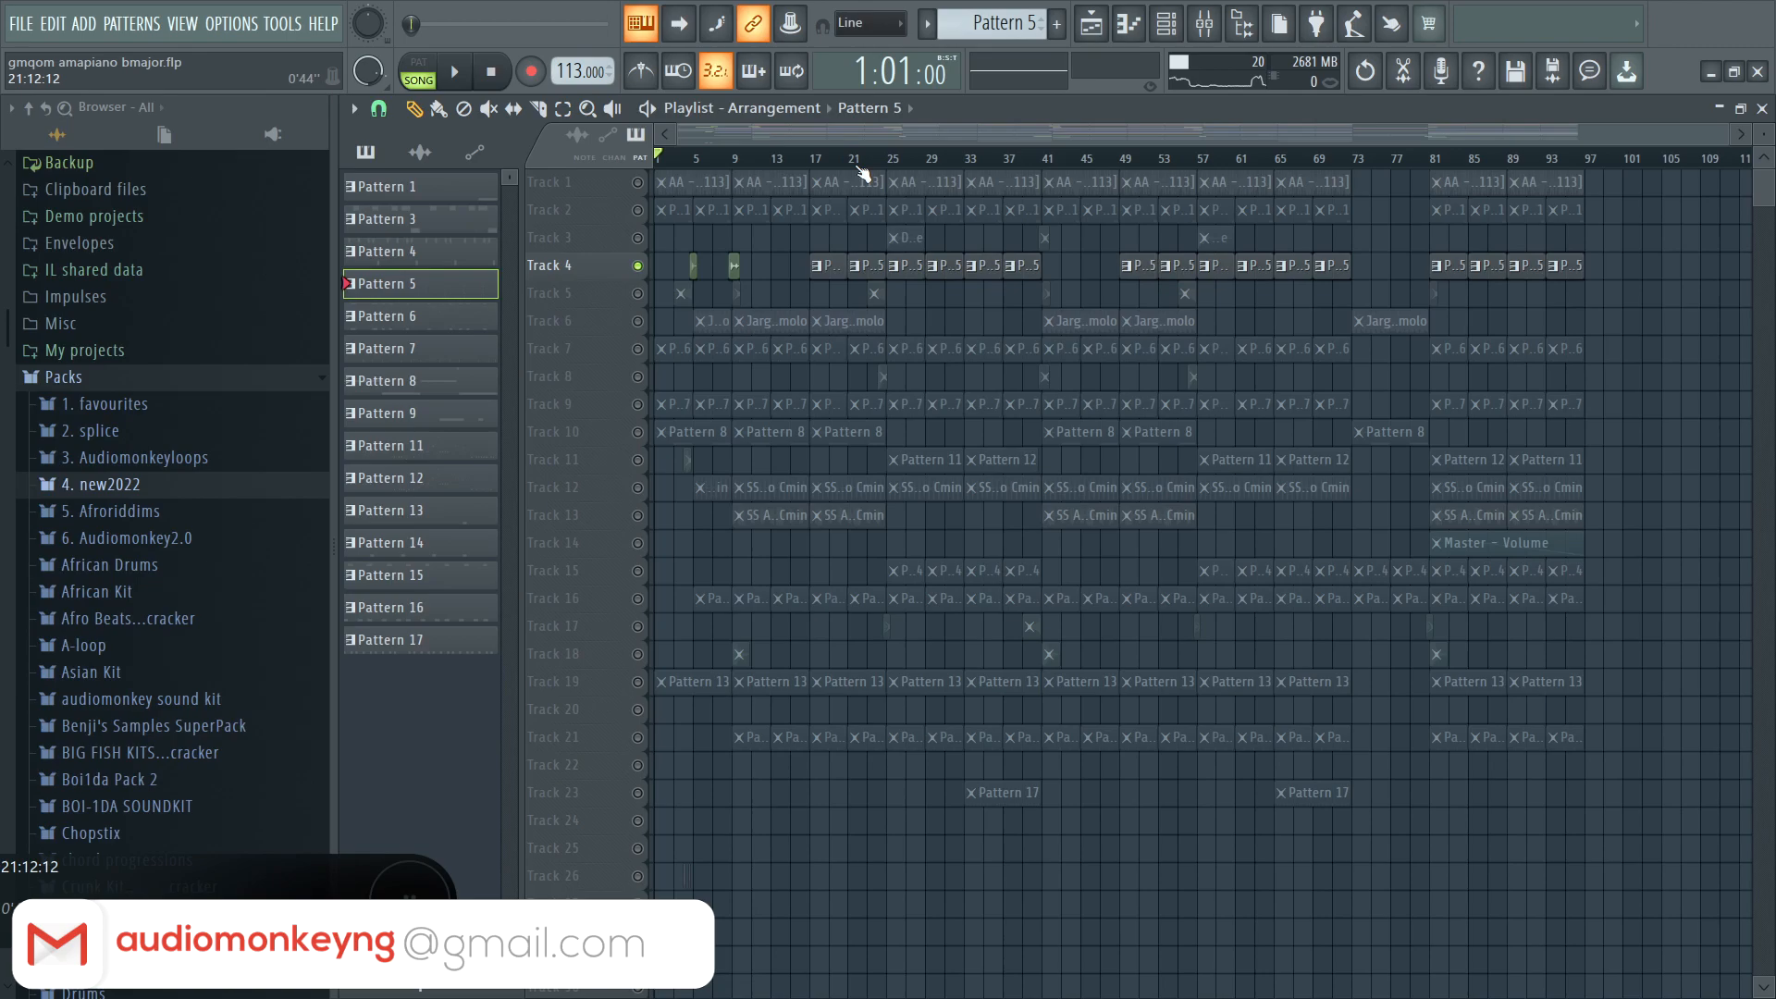
# Unsolo Track 4 to enable every track and play the full arrangement from bar 24.
pyautogui.scroll(-2, 864, 173)
pyautogui.scroll(2, 861, 181)
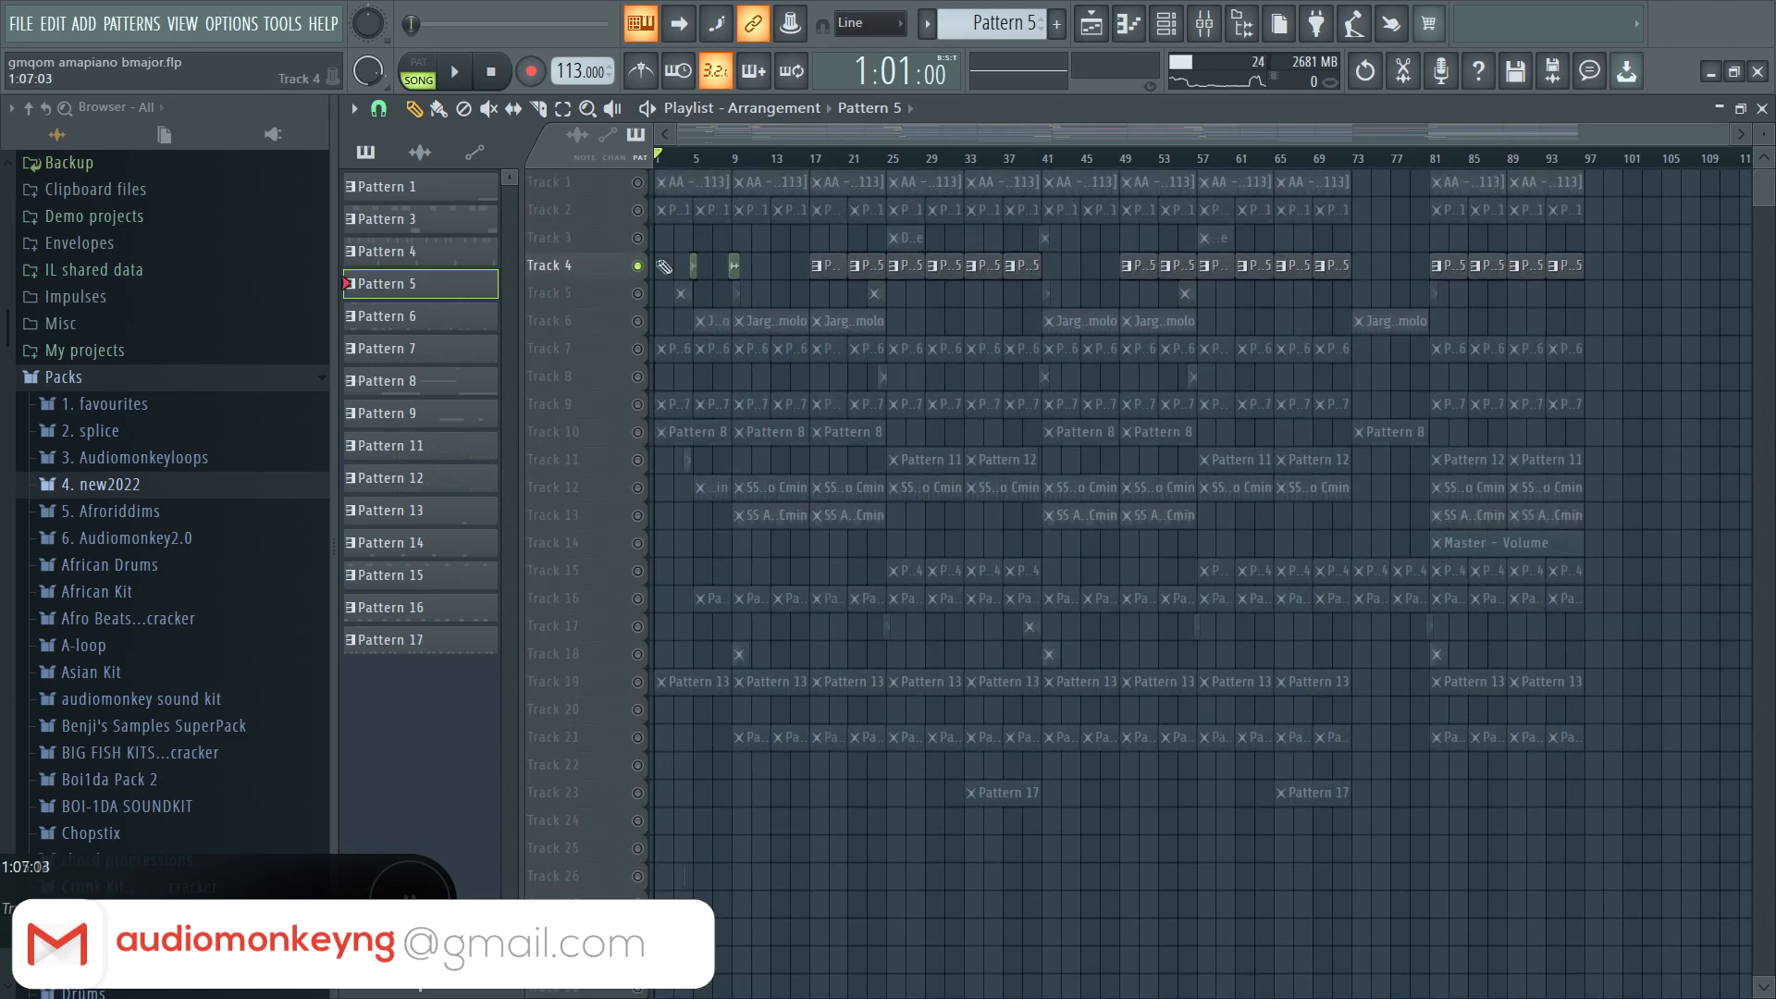
pyautogui.rightClick(638, 265)
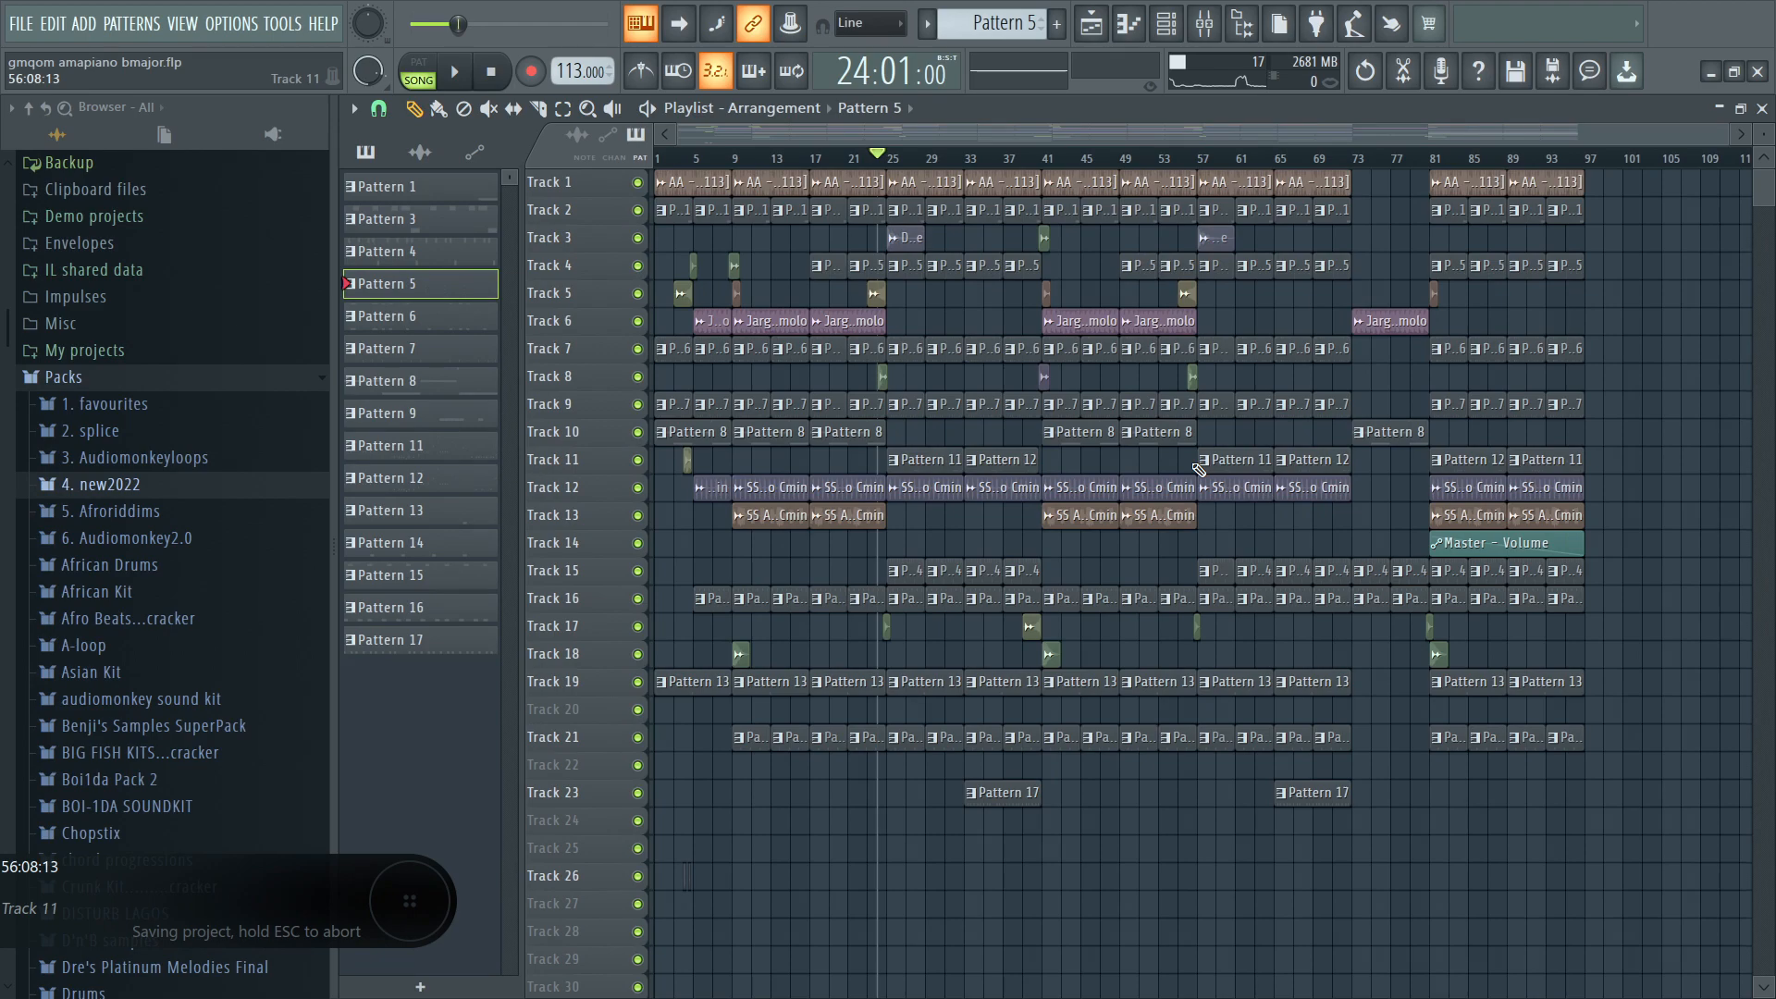
pyautogui.press('space')
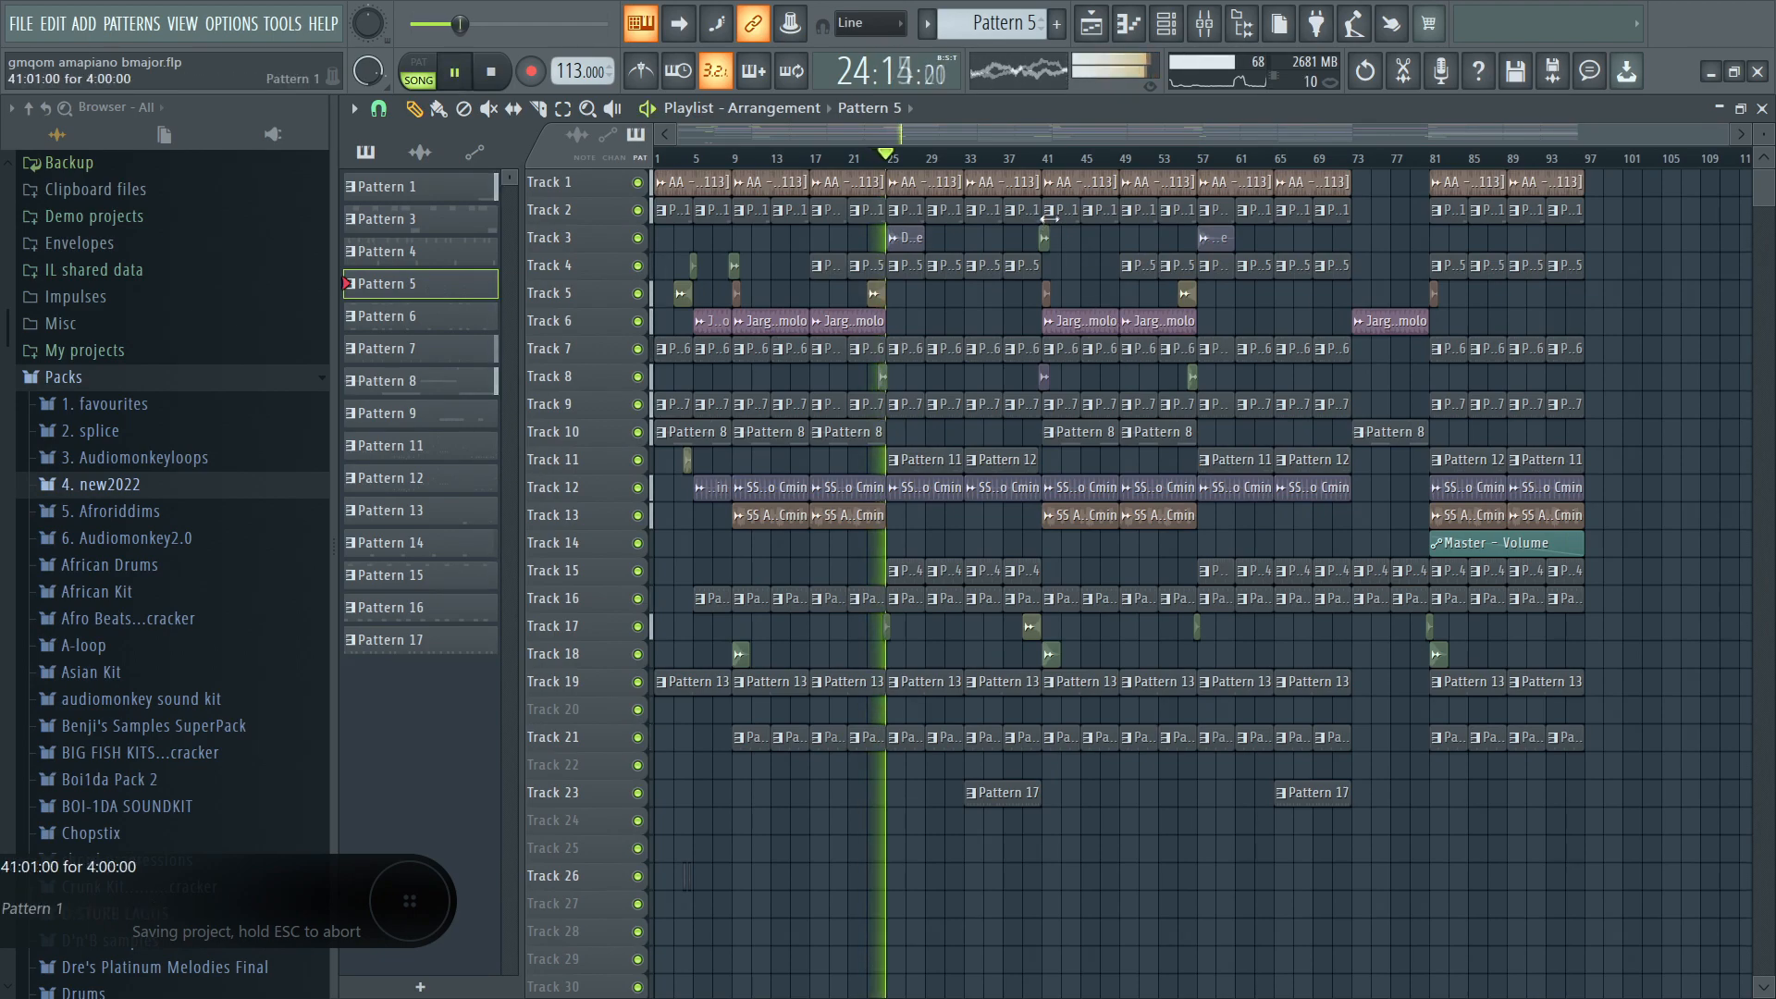
# Focus the playlist on Tracks 6 to 23 and audition the arrangement from about bar 24 through bar 40, then stop.
pyautogui.click(586, 108)
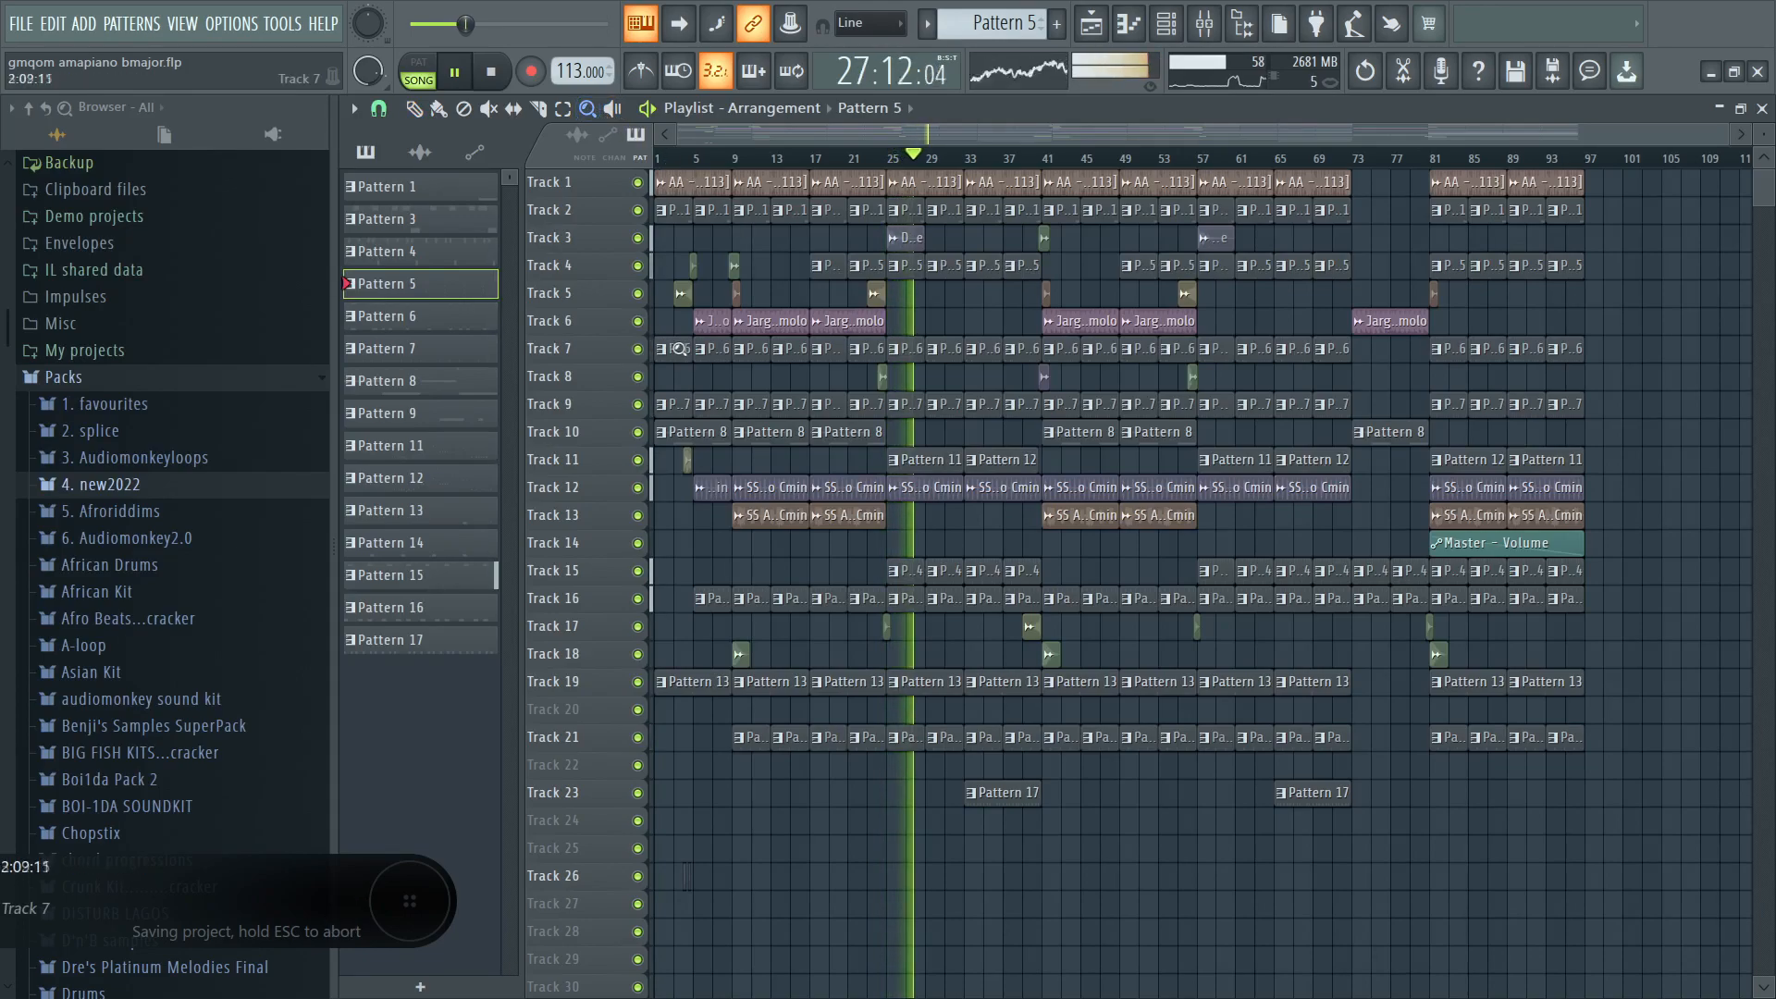
pyautogui.moveTo(682, 280); pyautogui.dragTo(1263, 786)
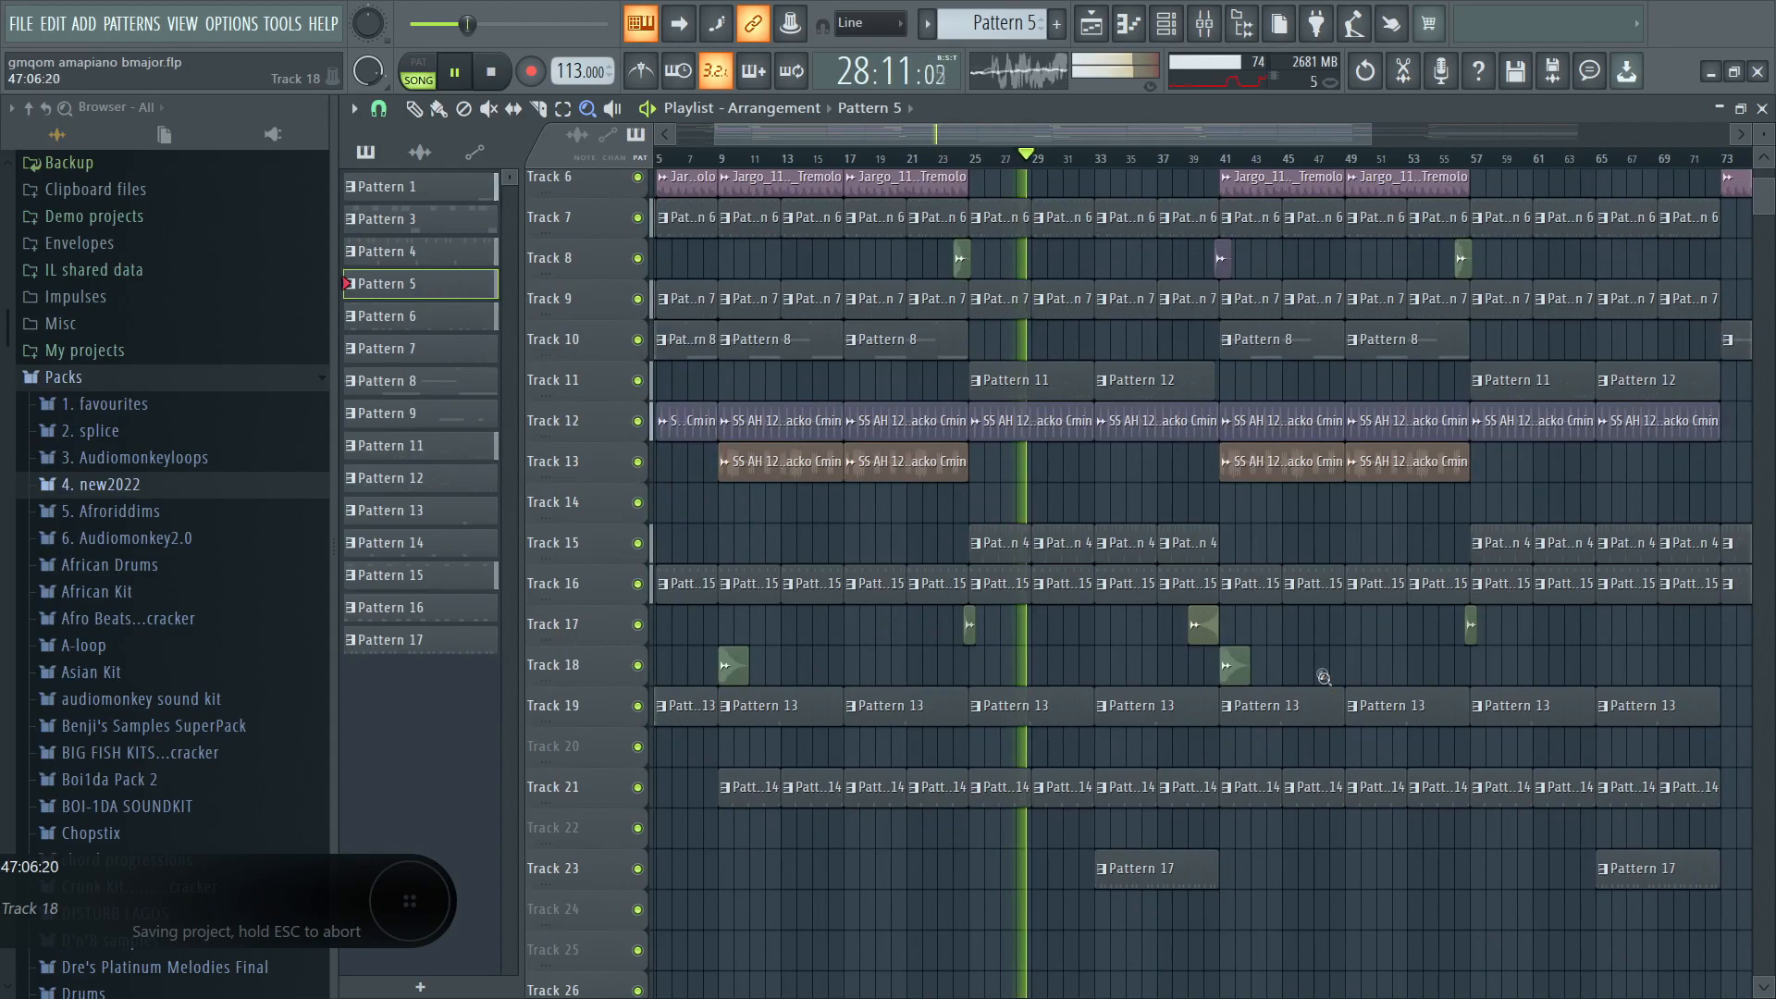
pyautogui.press('space')
pyautogui.press('space')
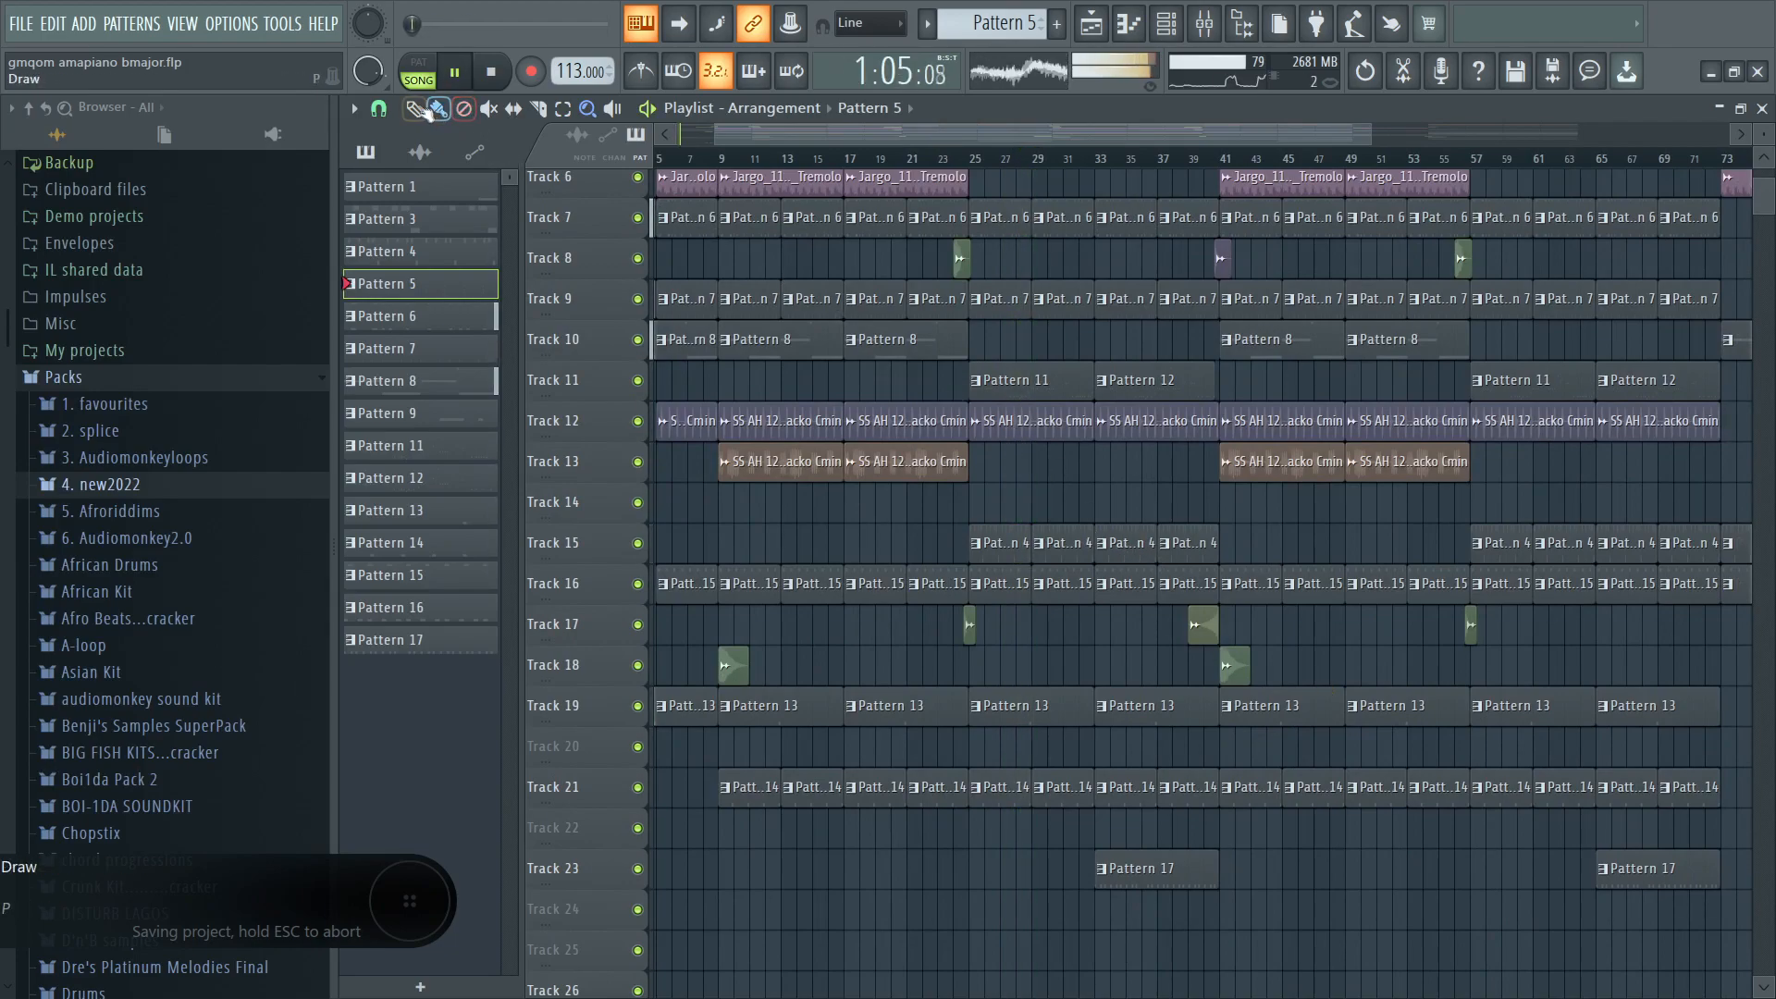
pyautogui.click(421, 109)
pyautogui.click(953, 159)
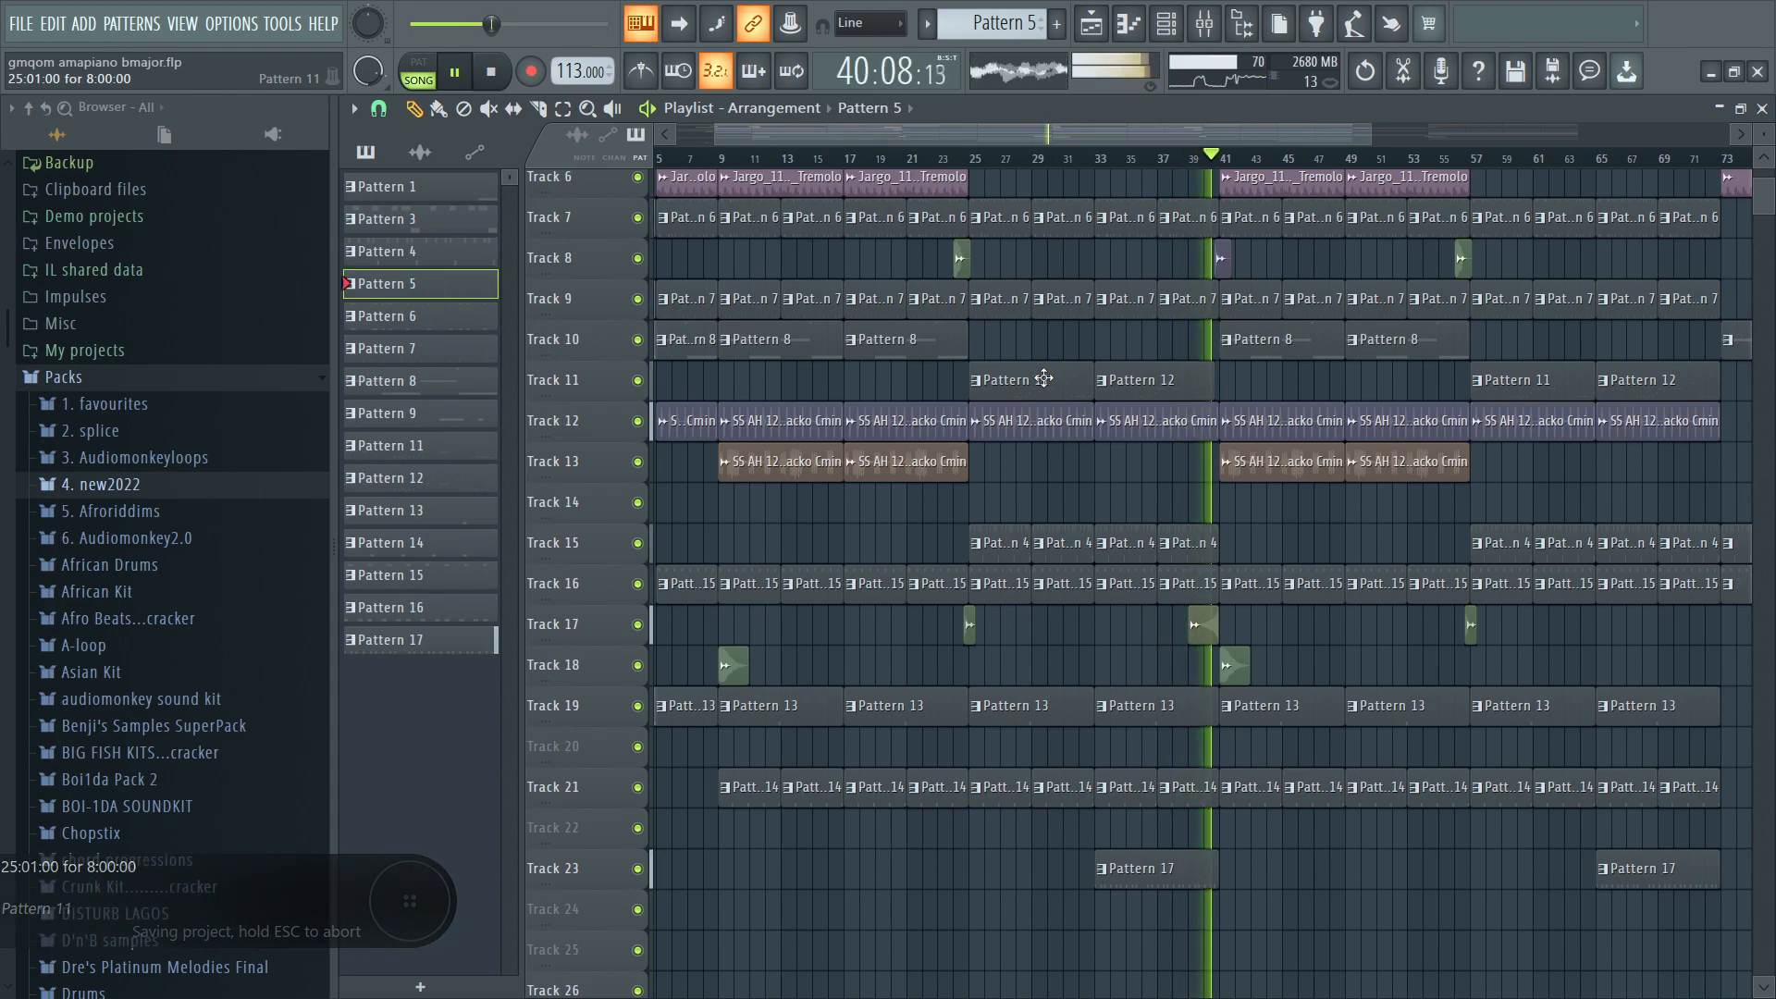
pyautogui.press('space')
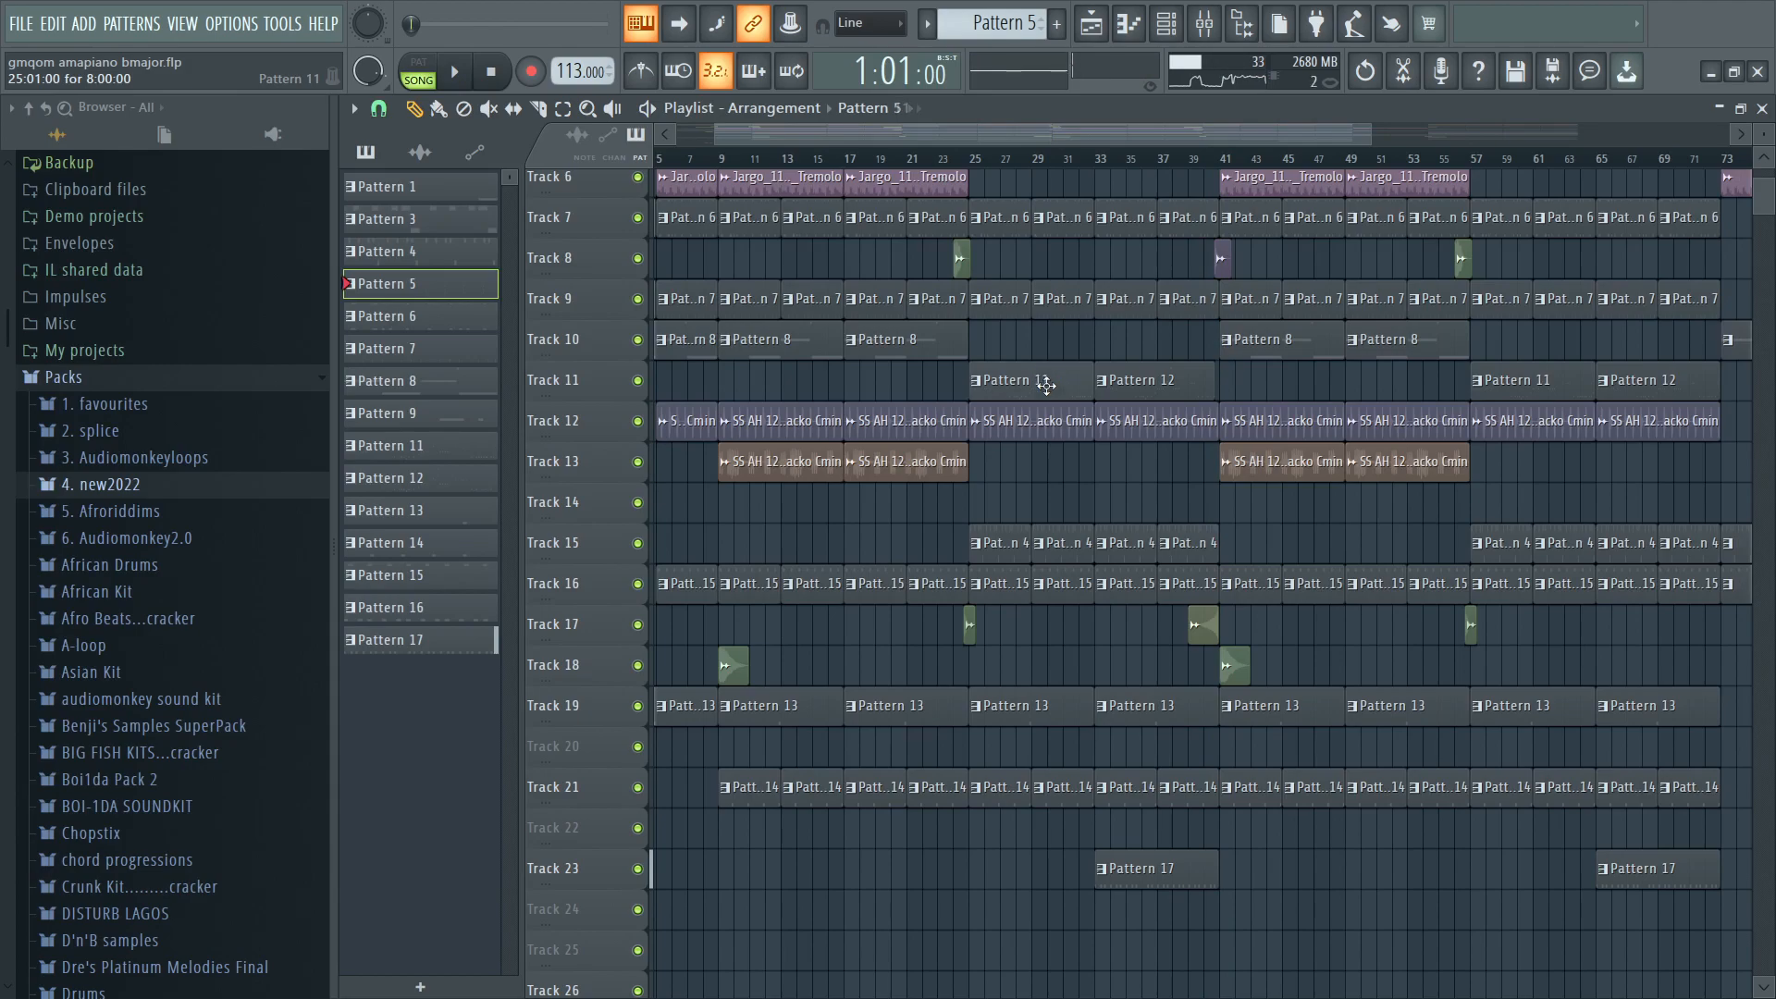
# Open Pattern 11's log drum notes in the piano roll, show the whole pattern, and play it in pattern mode.
pyautogui.doubleClick(1046, 383)
pyautogui.click(1762, 109)
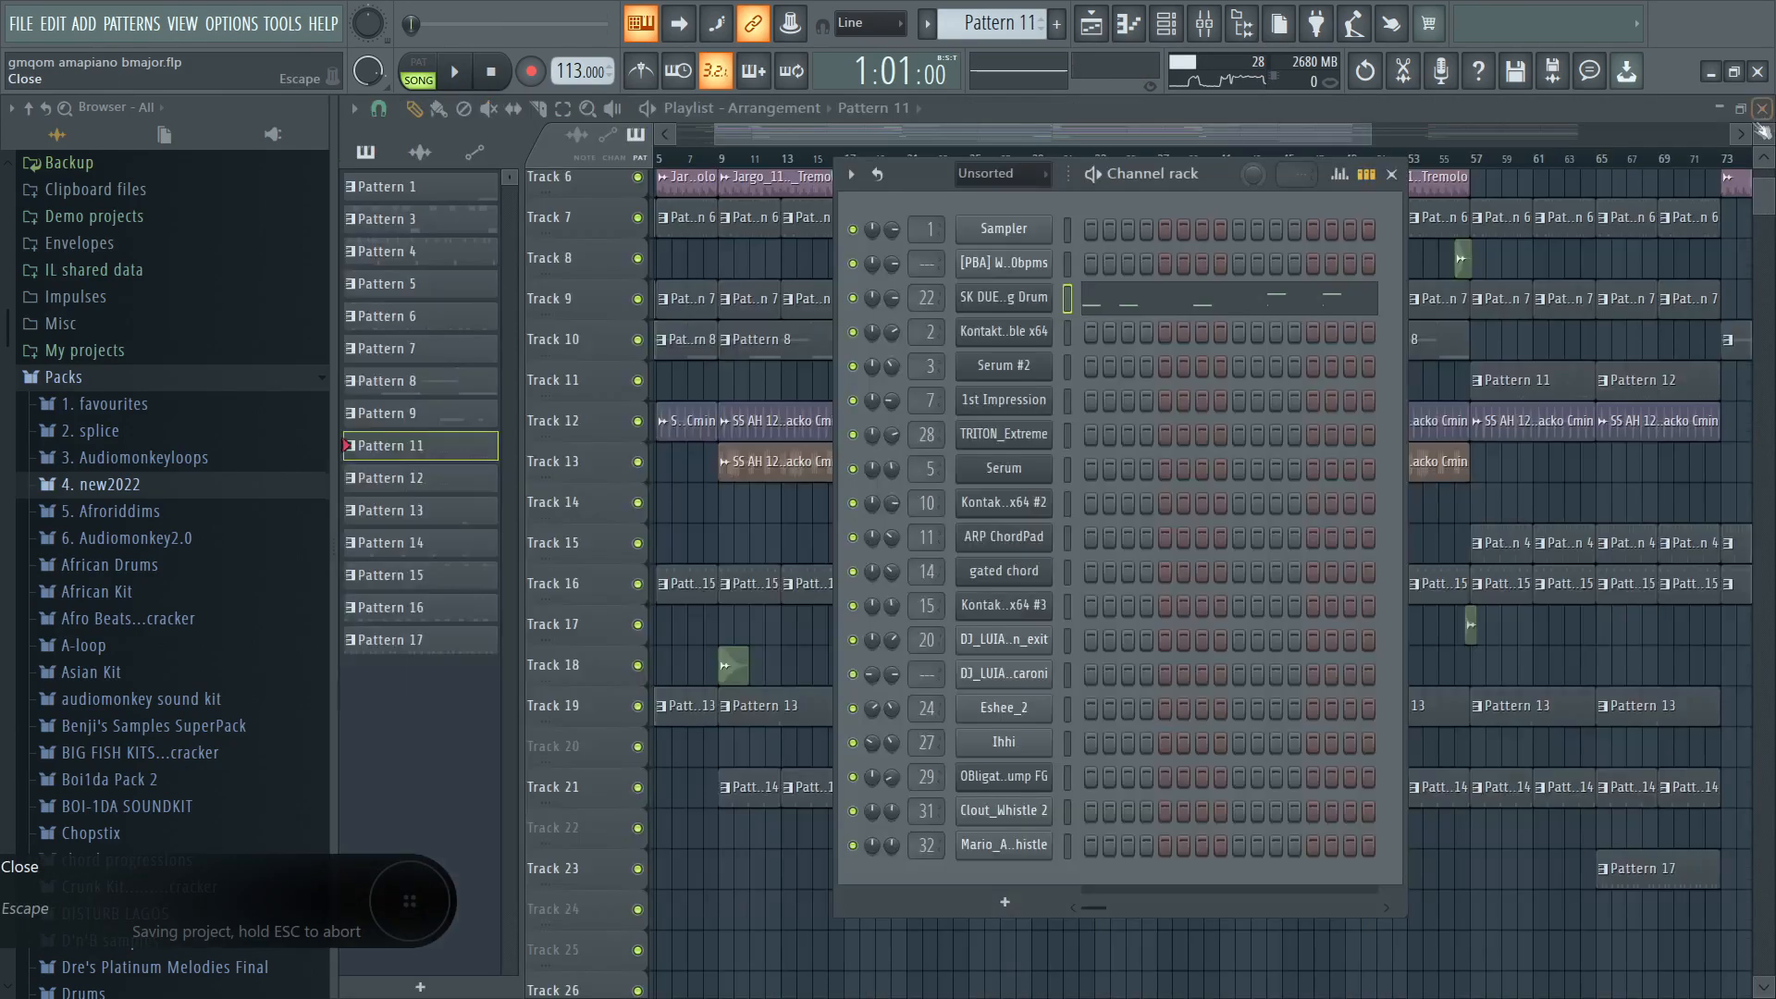
pyautogui.click(1131, 300)
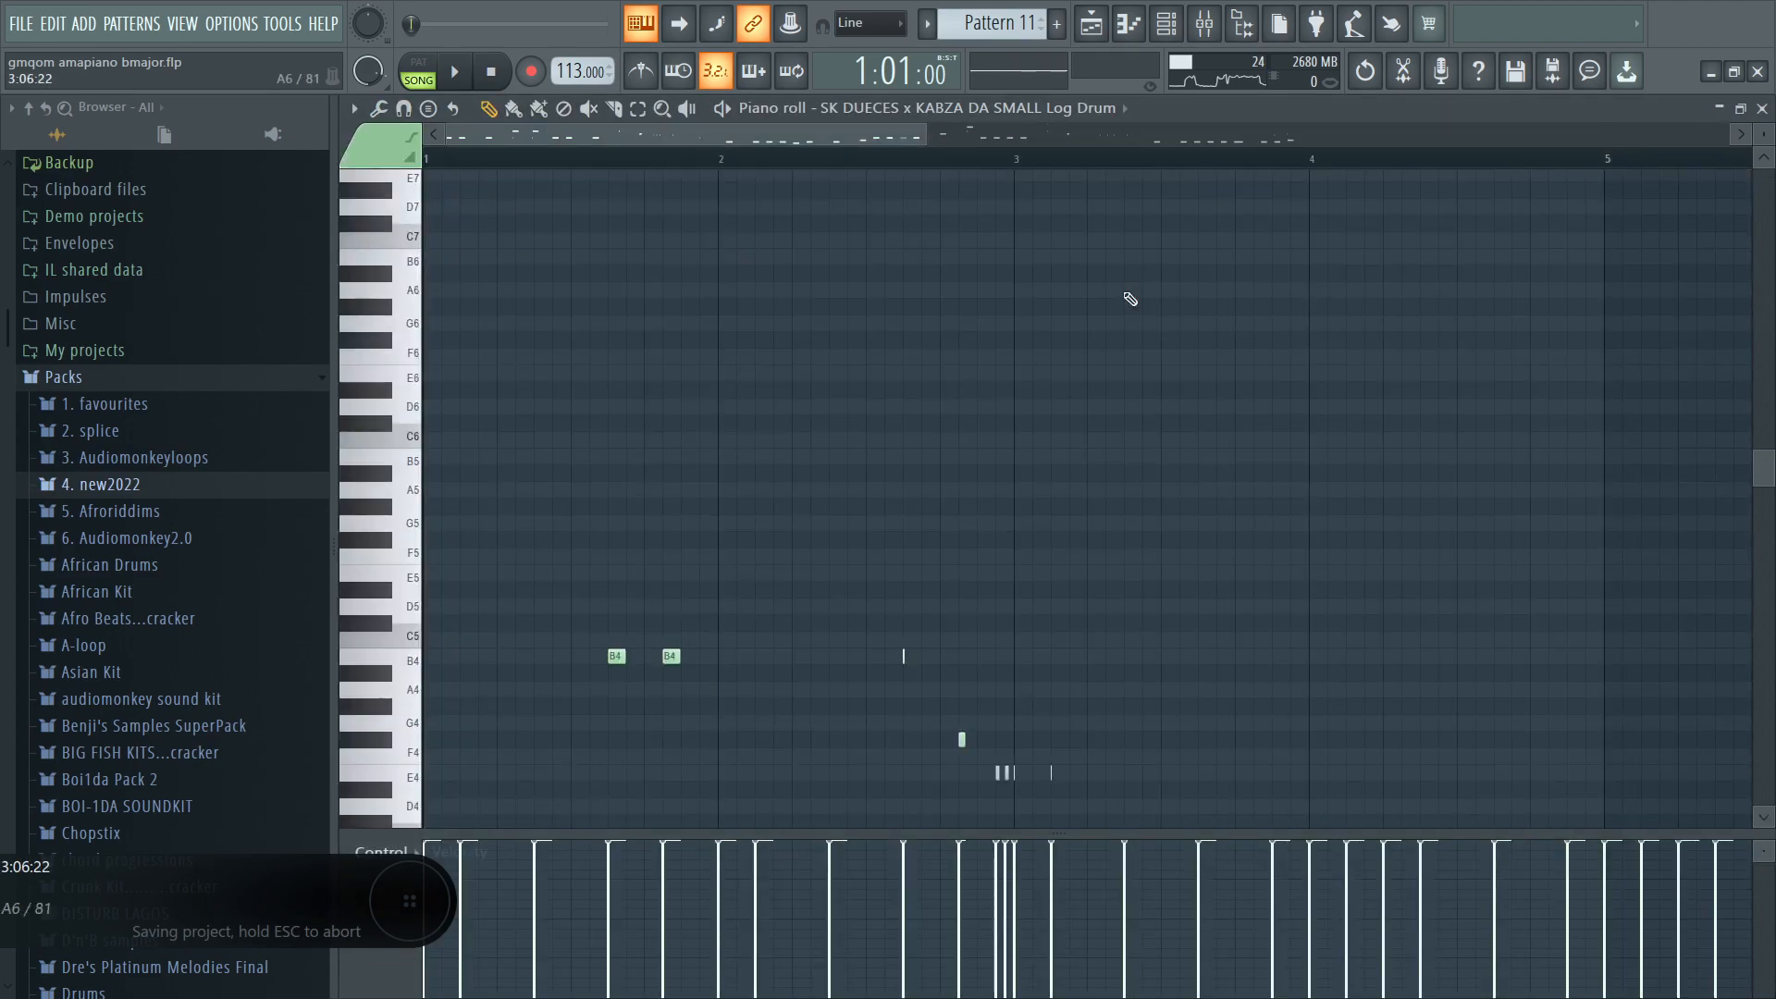
pyautogui.click(662, 109)
pyautogui.rightClick(838, 256)
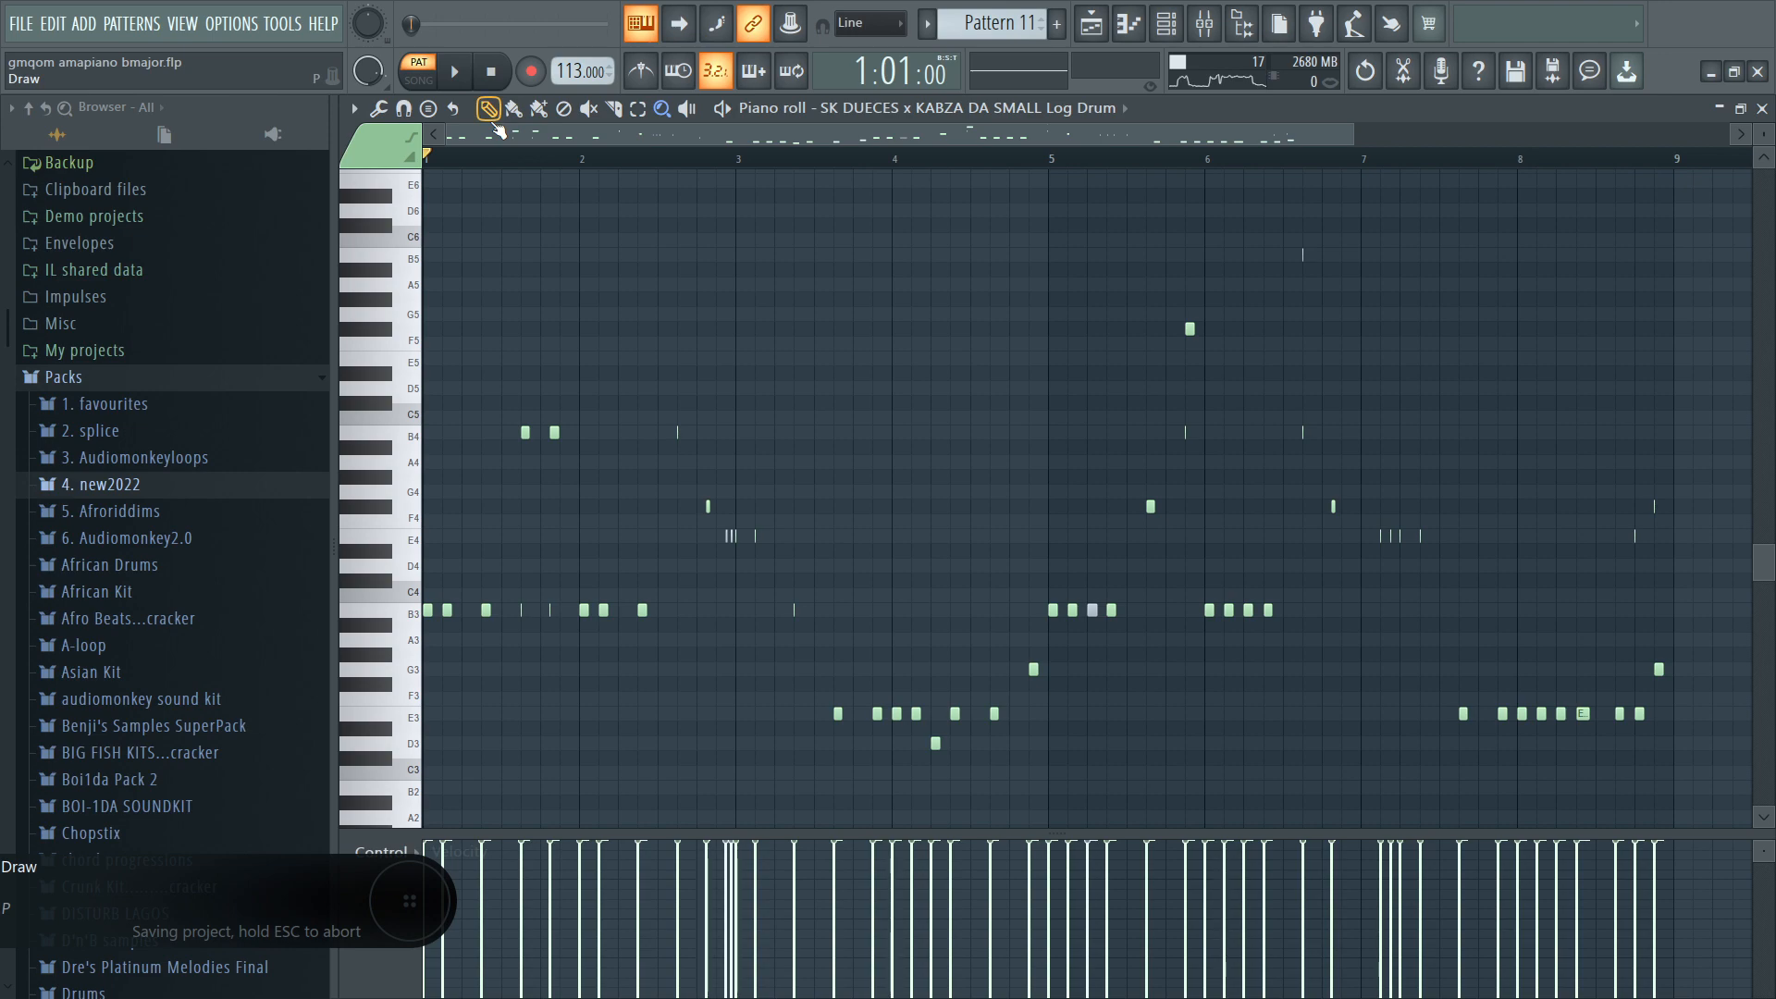
pyautogui.press('space')
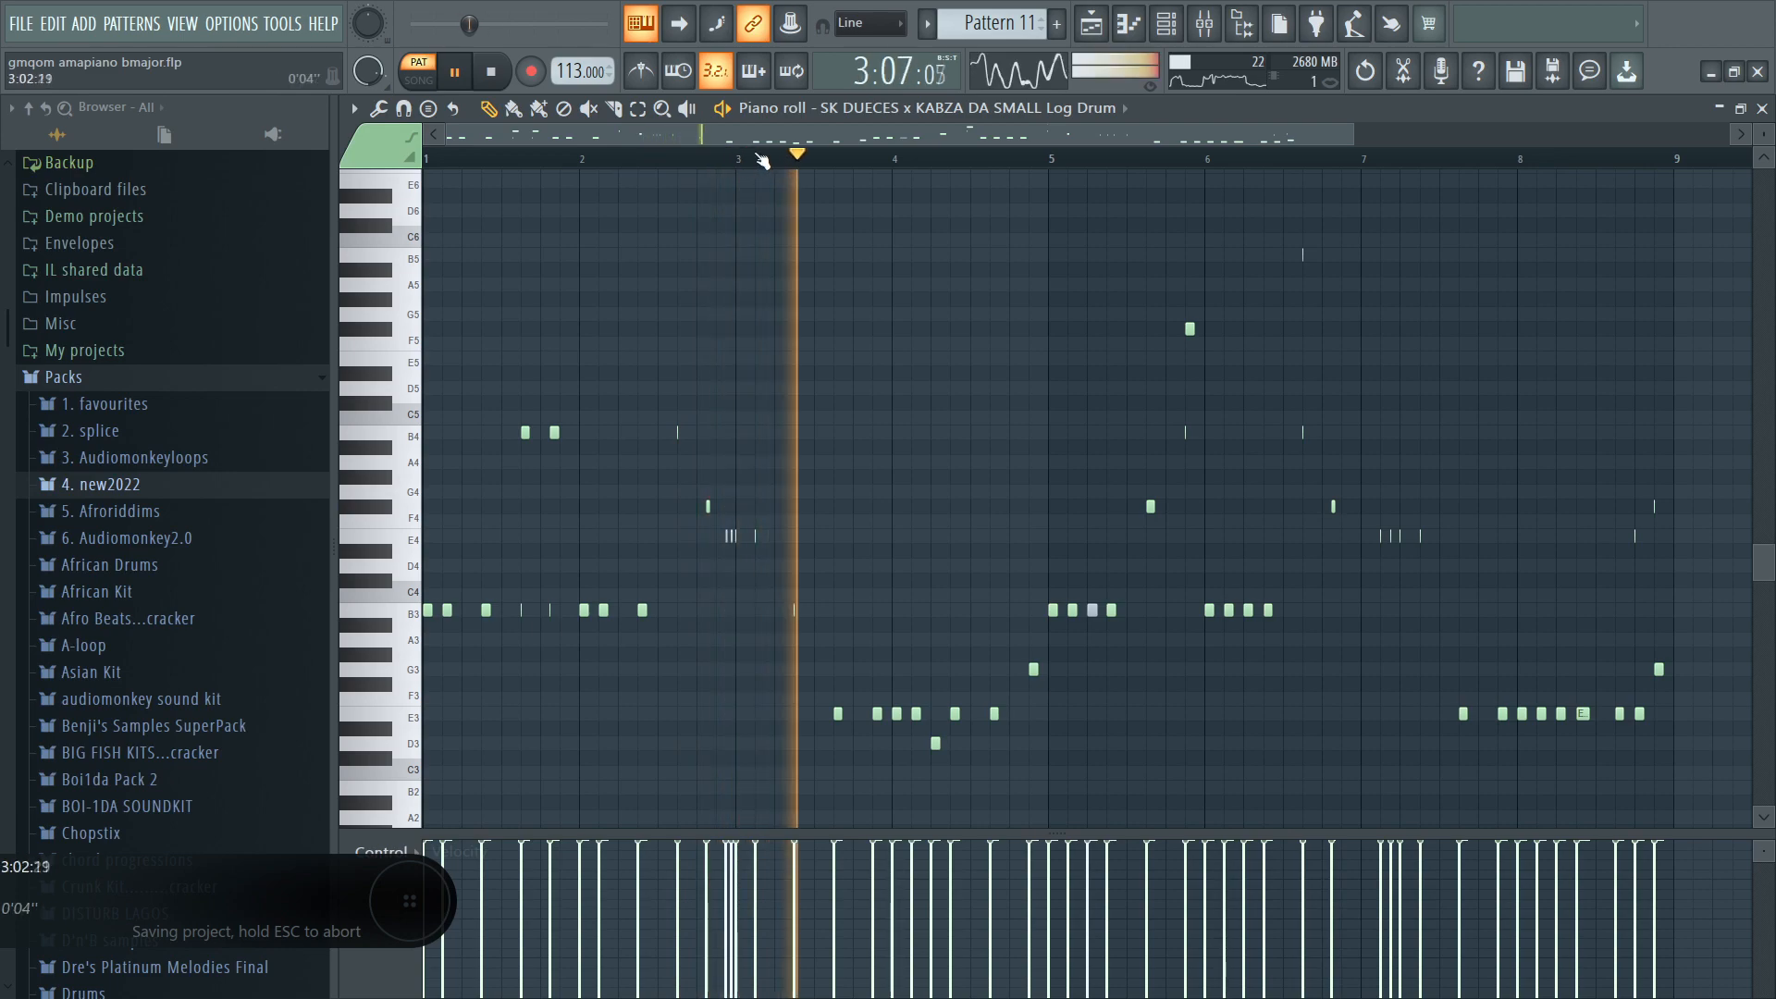
# Delete the two short E4 log drum notes just before bar 3 of Pattern 11.
pyautogui.scroll(5, 764, 161)
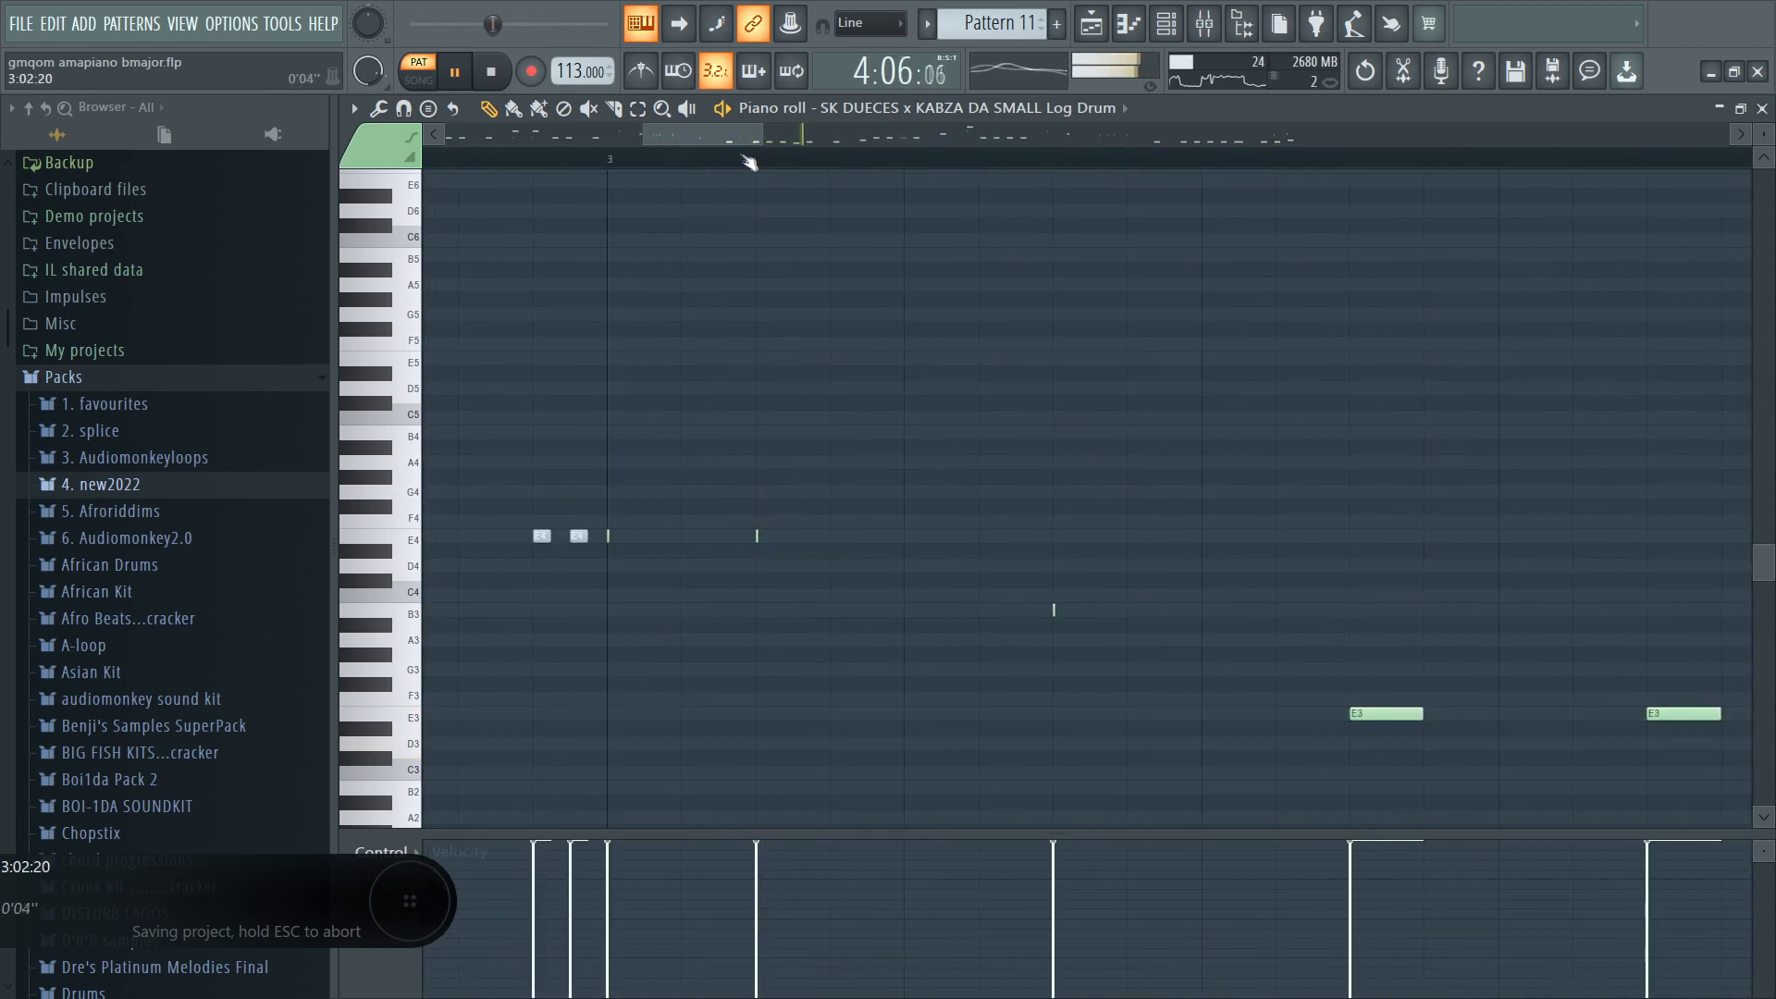
pyautogui.moveTo(707, 141); pyautogui.dragTo(626, 142)
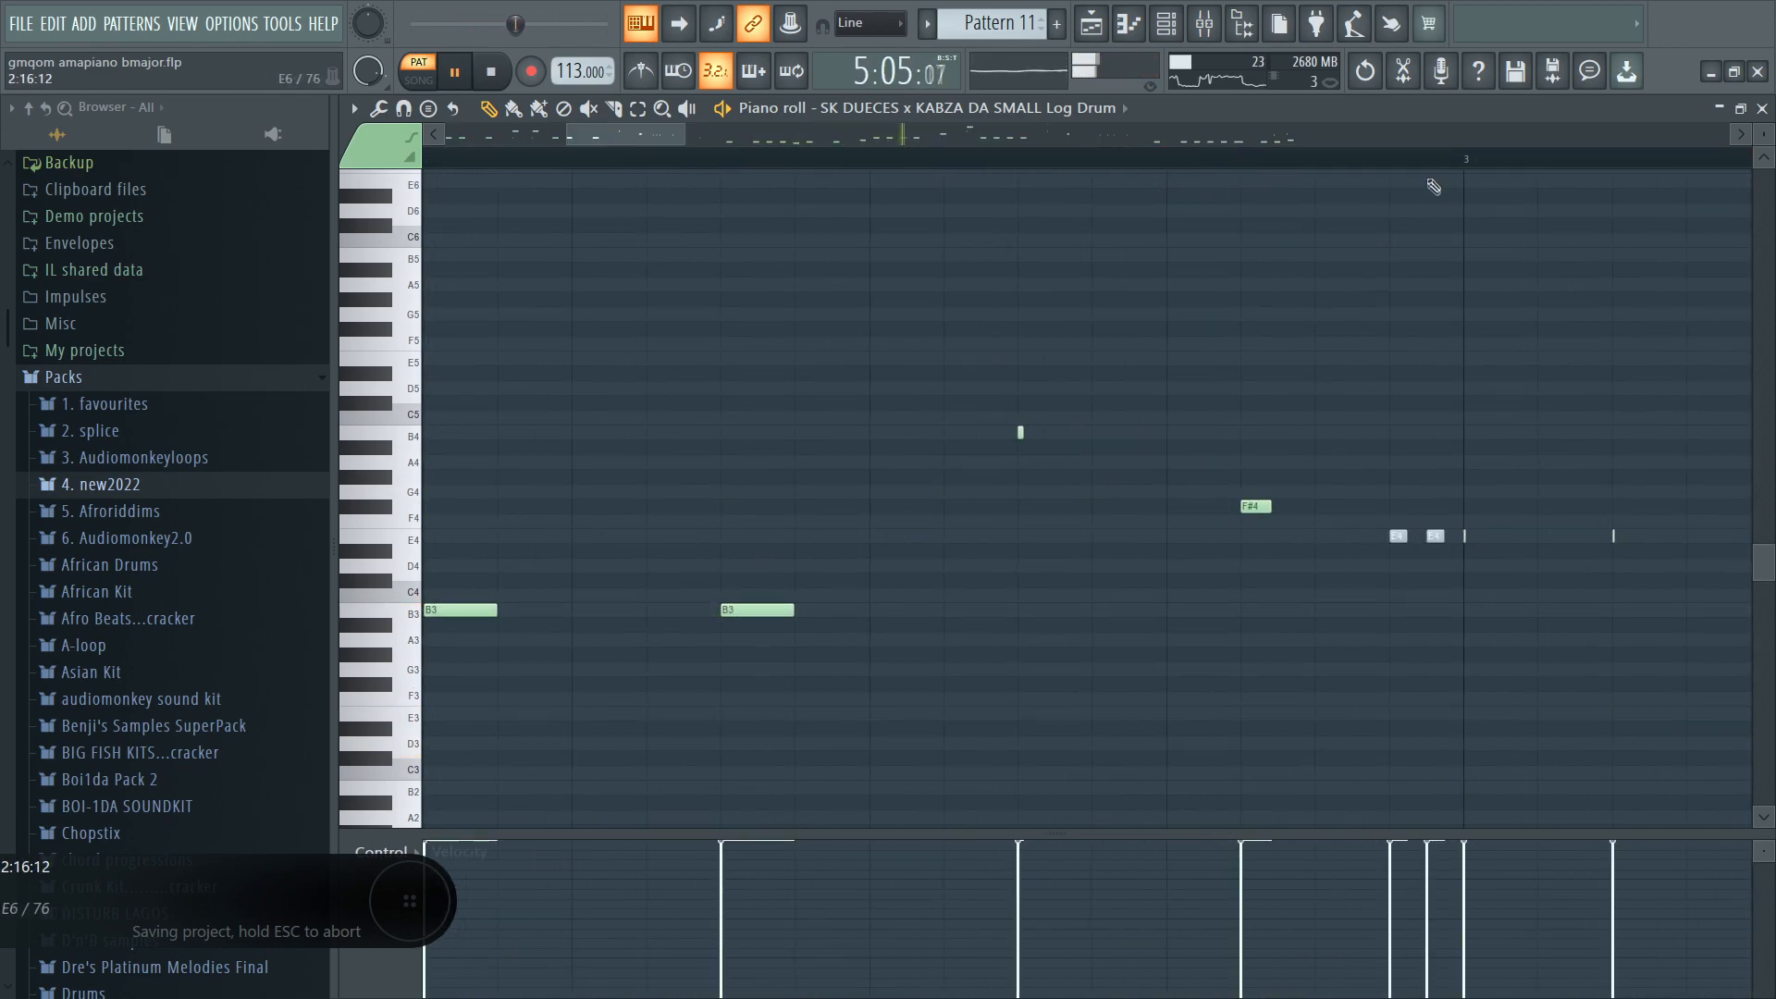
pyautogui.rightClick(1395, 538)
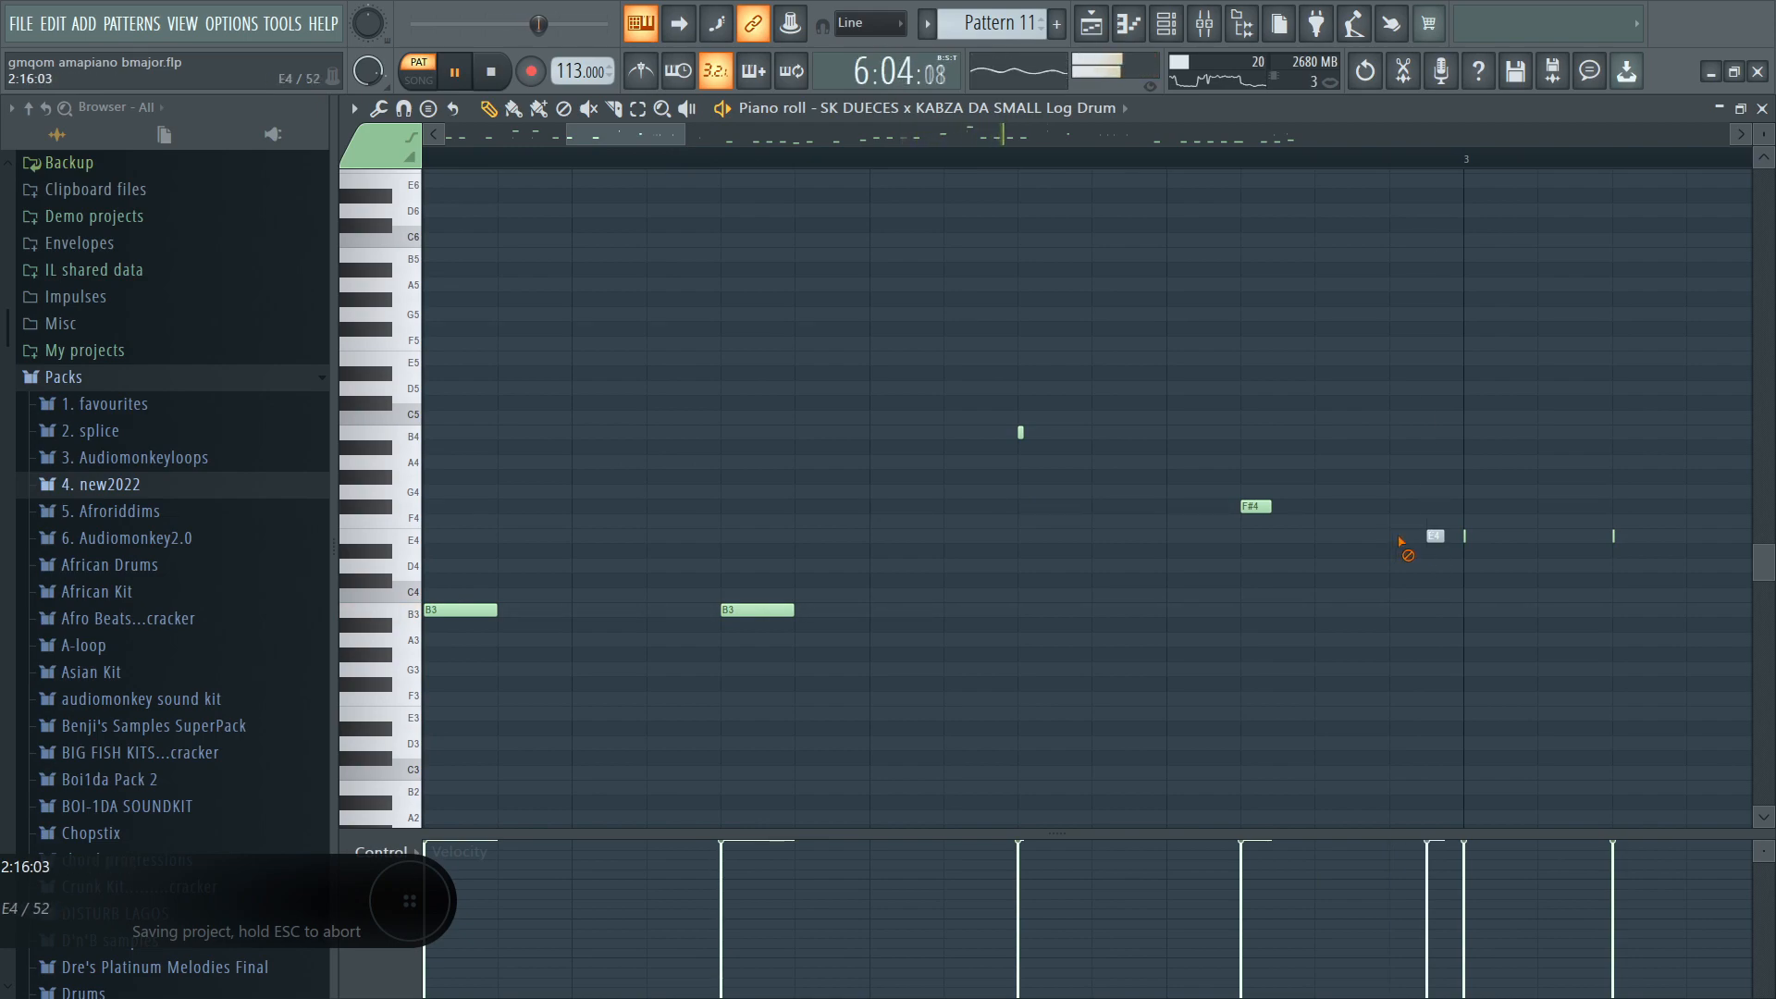
# Examine Pattern 11's full log drum melody and the closing notes just before bar 9 up close during playback.
pyautogui.click(666, 110)
pyautogui.rightClick(1148, 306)
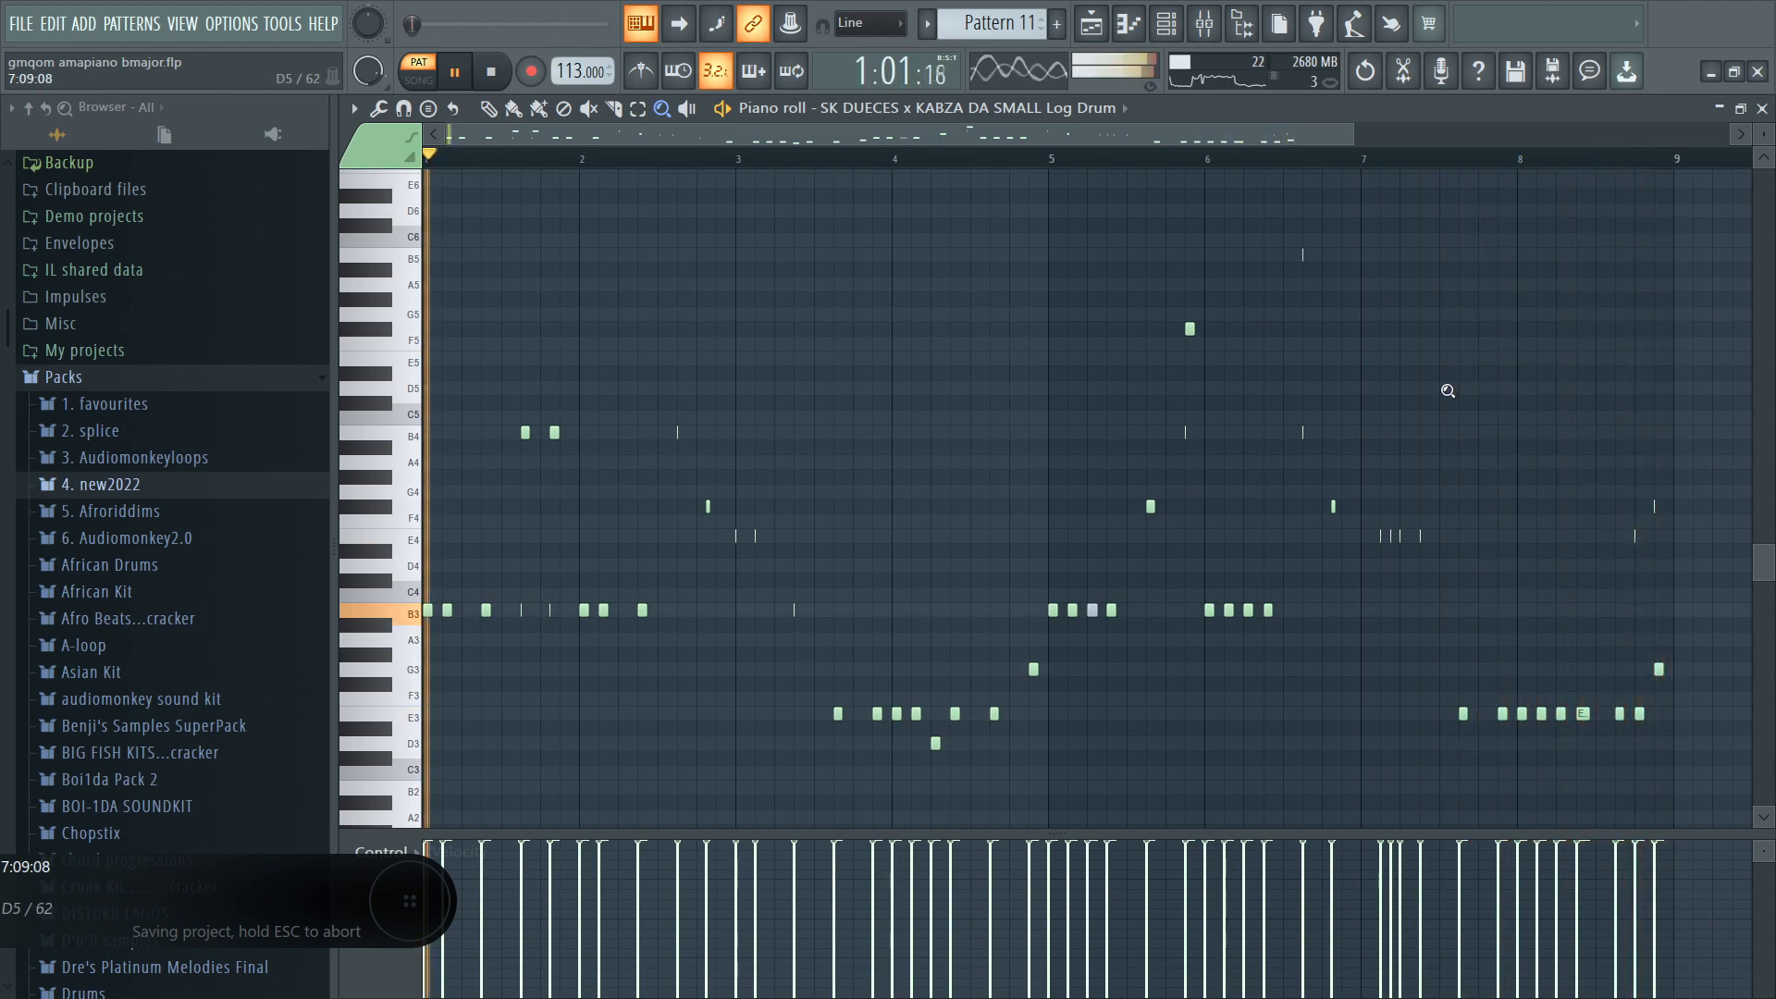
pyautogui.click(1682, 681)
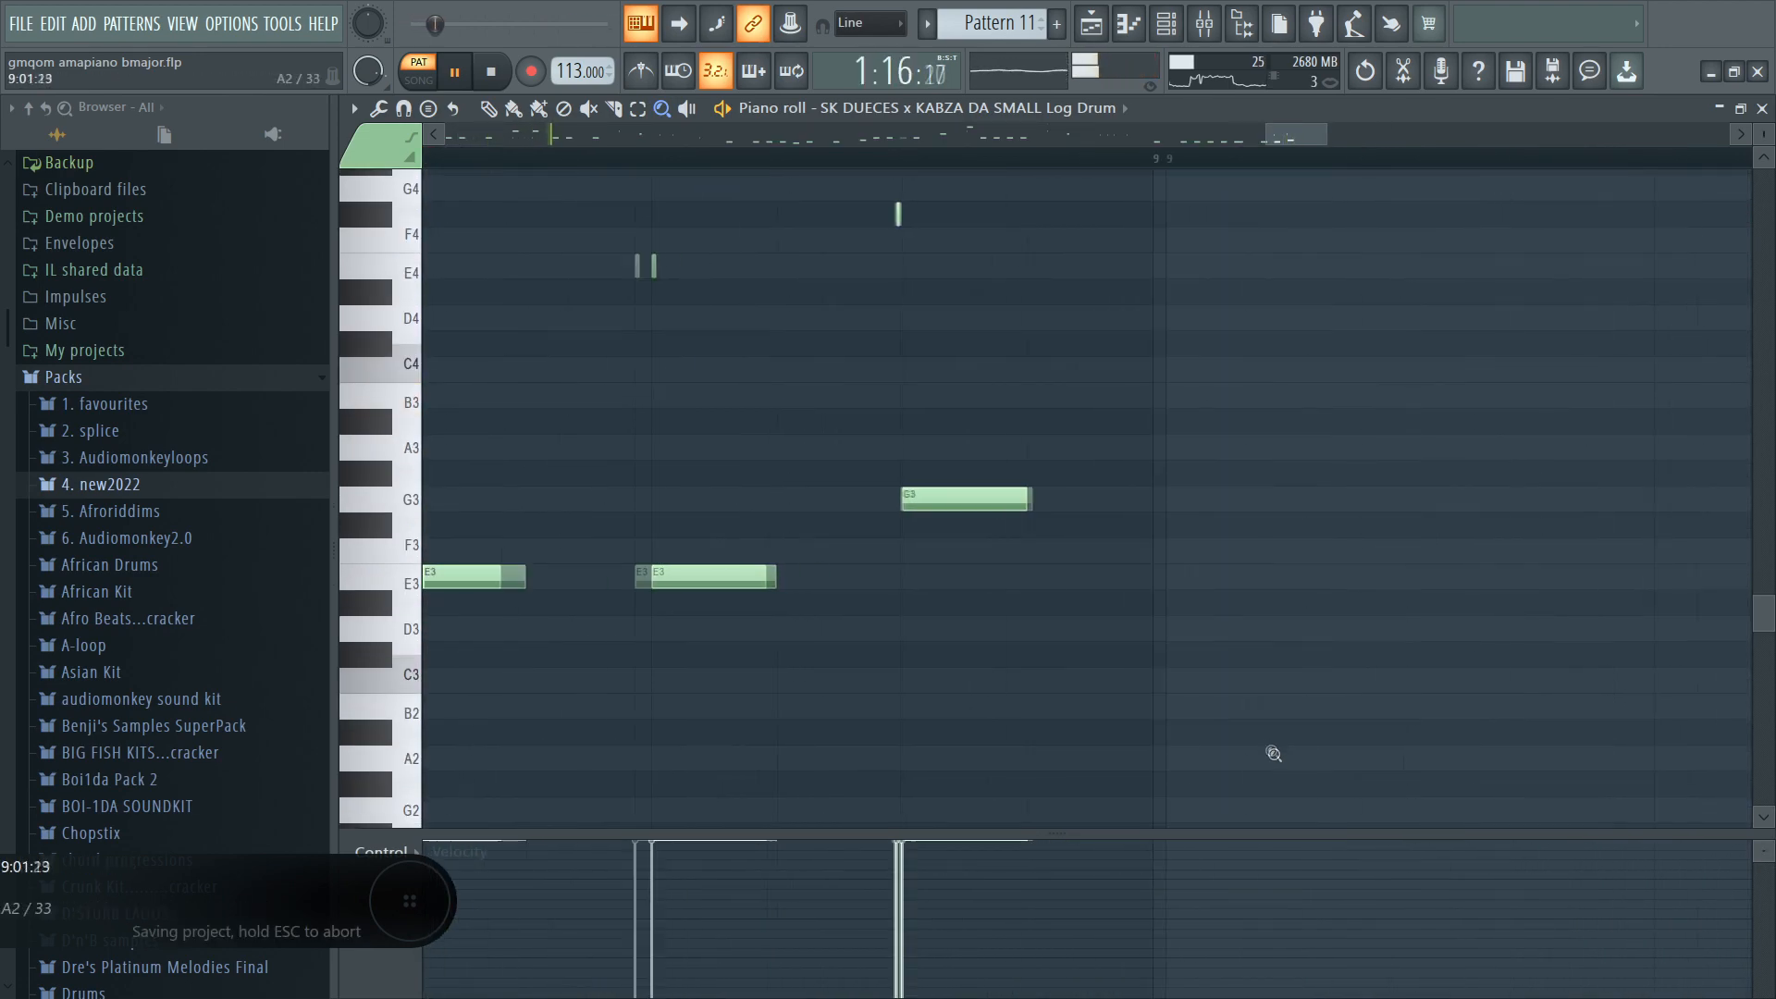
pyautogui.rightClick(998, 484)
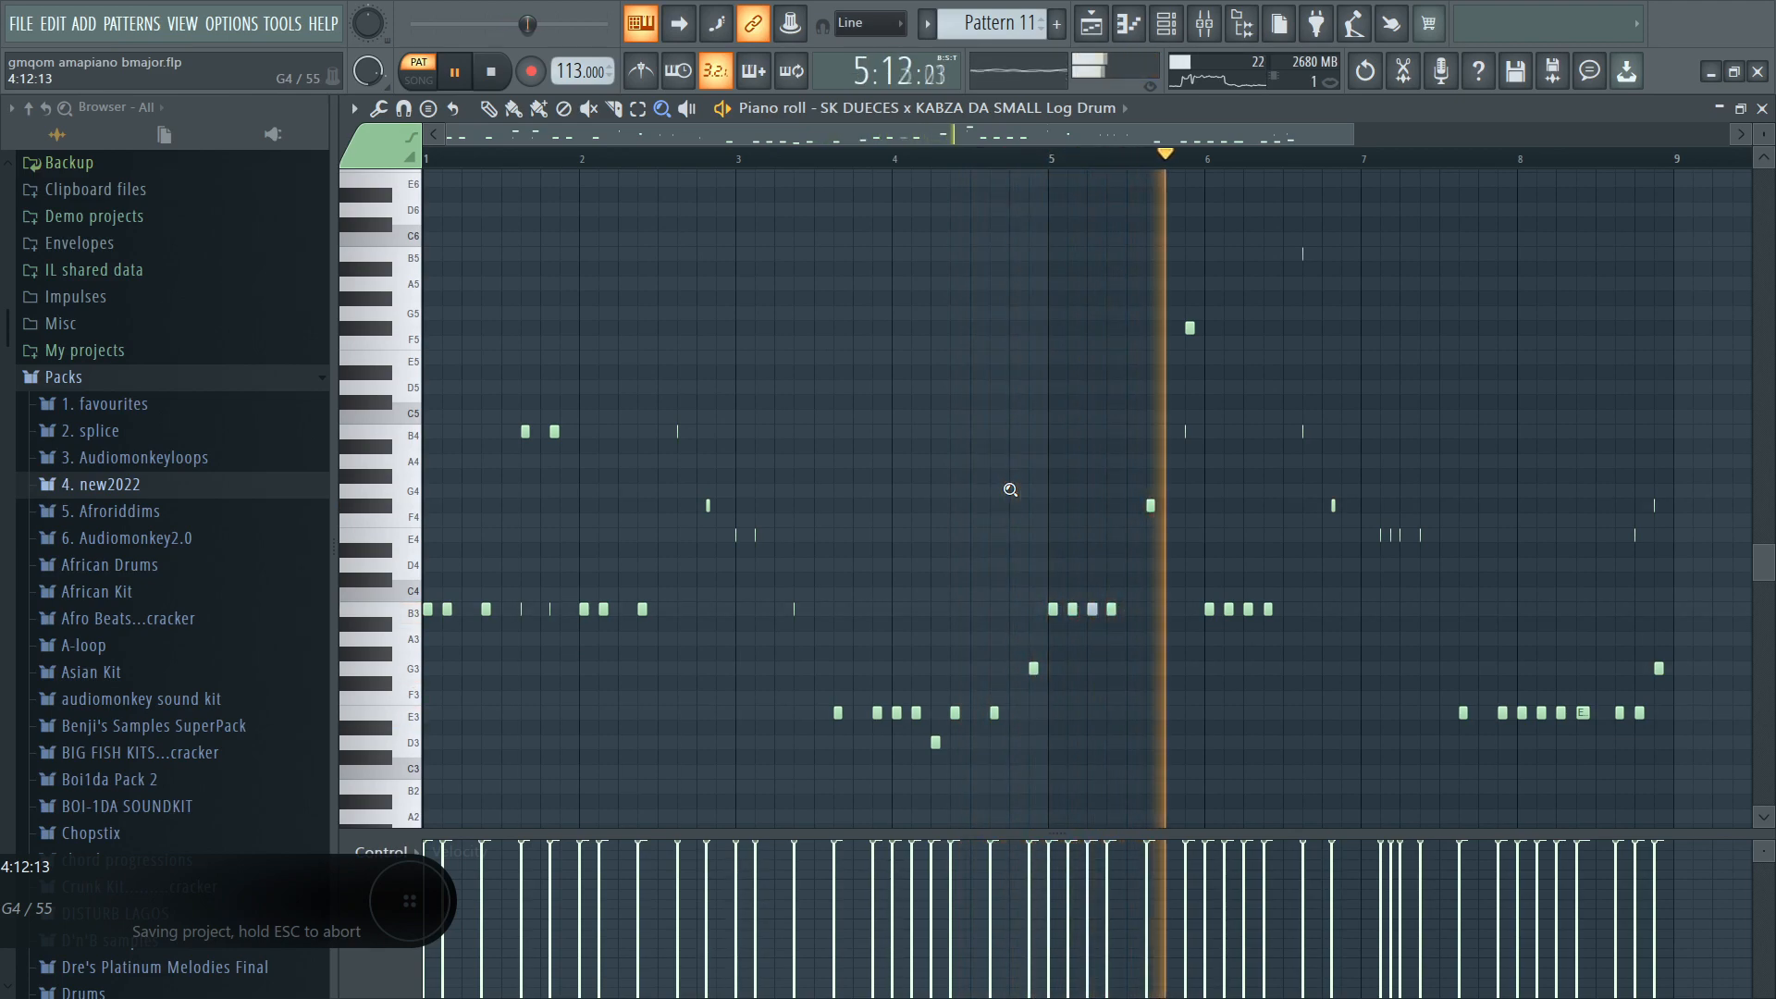
pyautogui.click(488, 110)
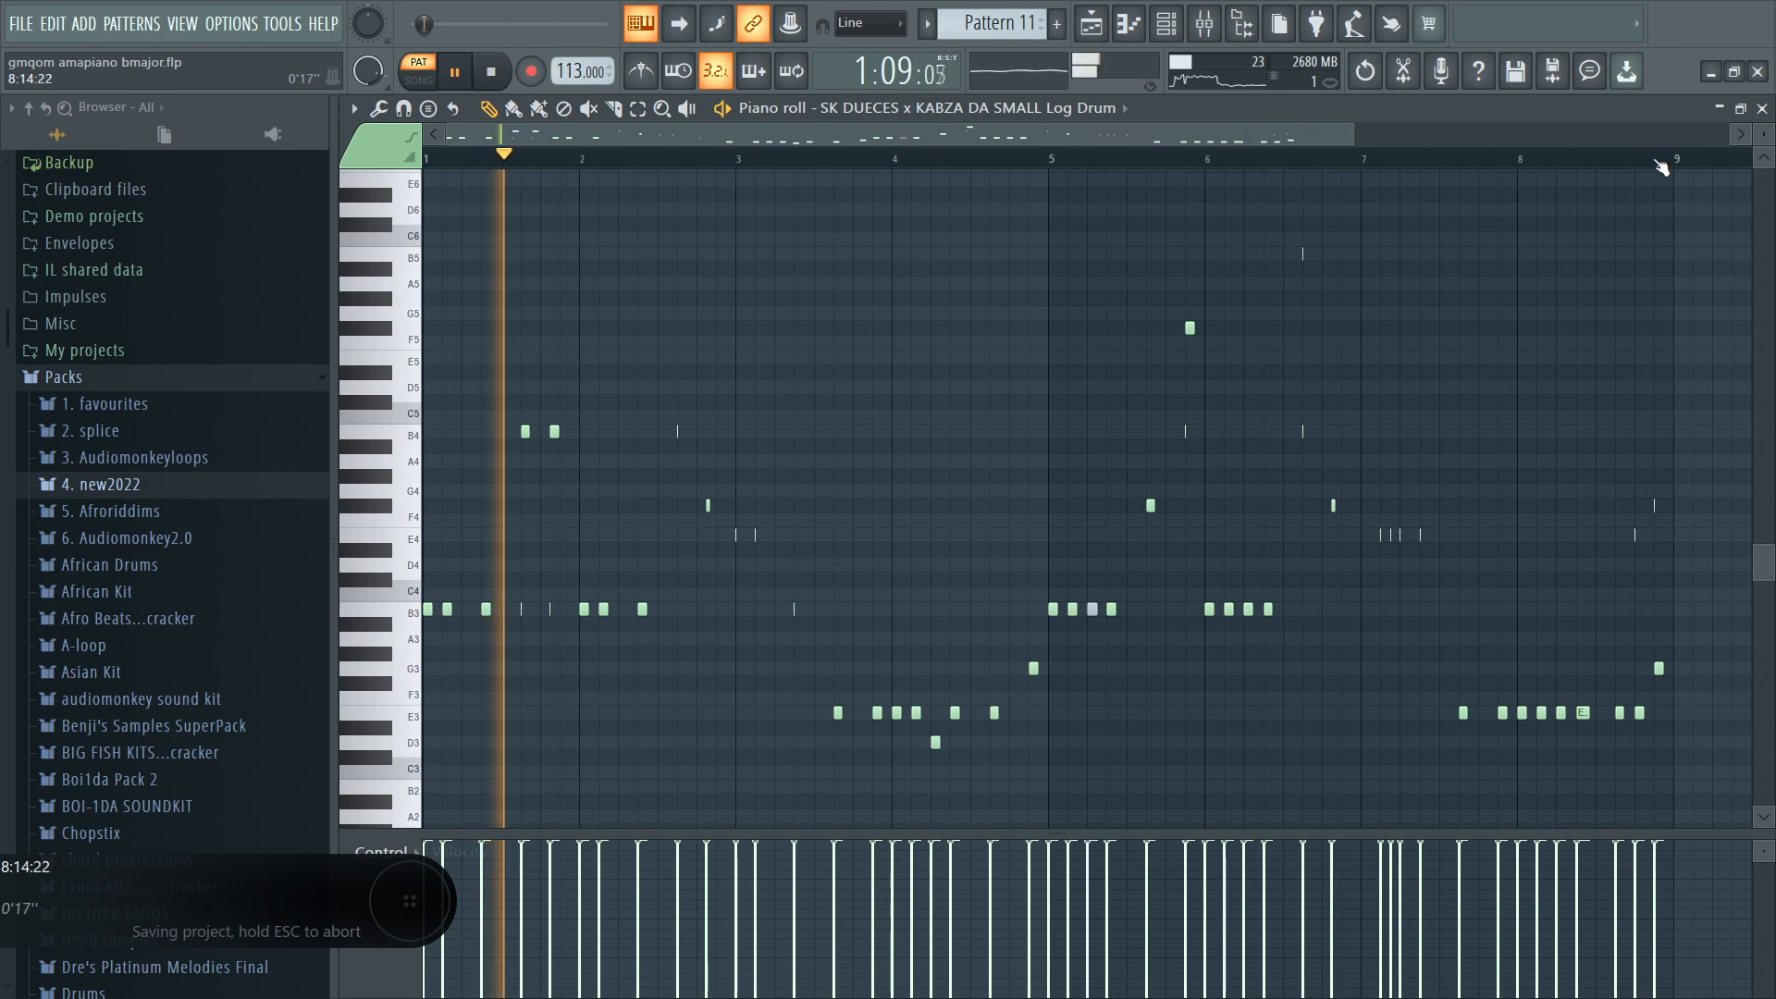
pyautogui.scroll(7, 1663, 167)
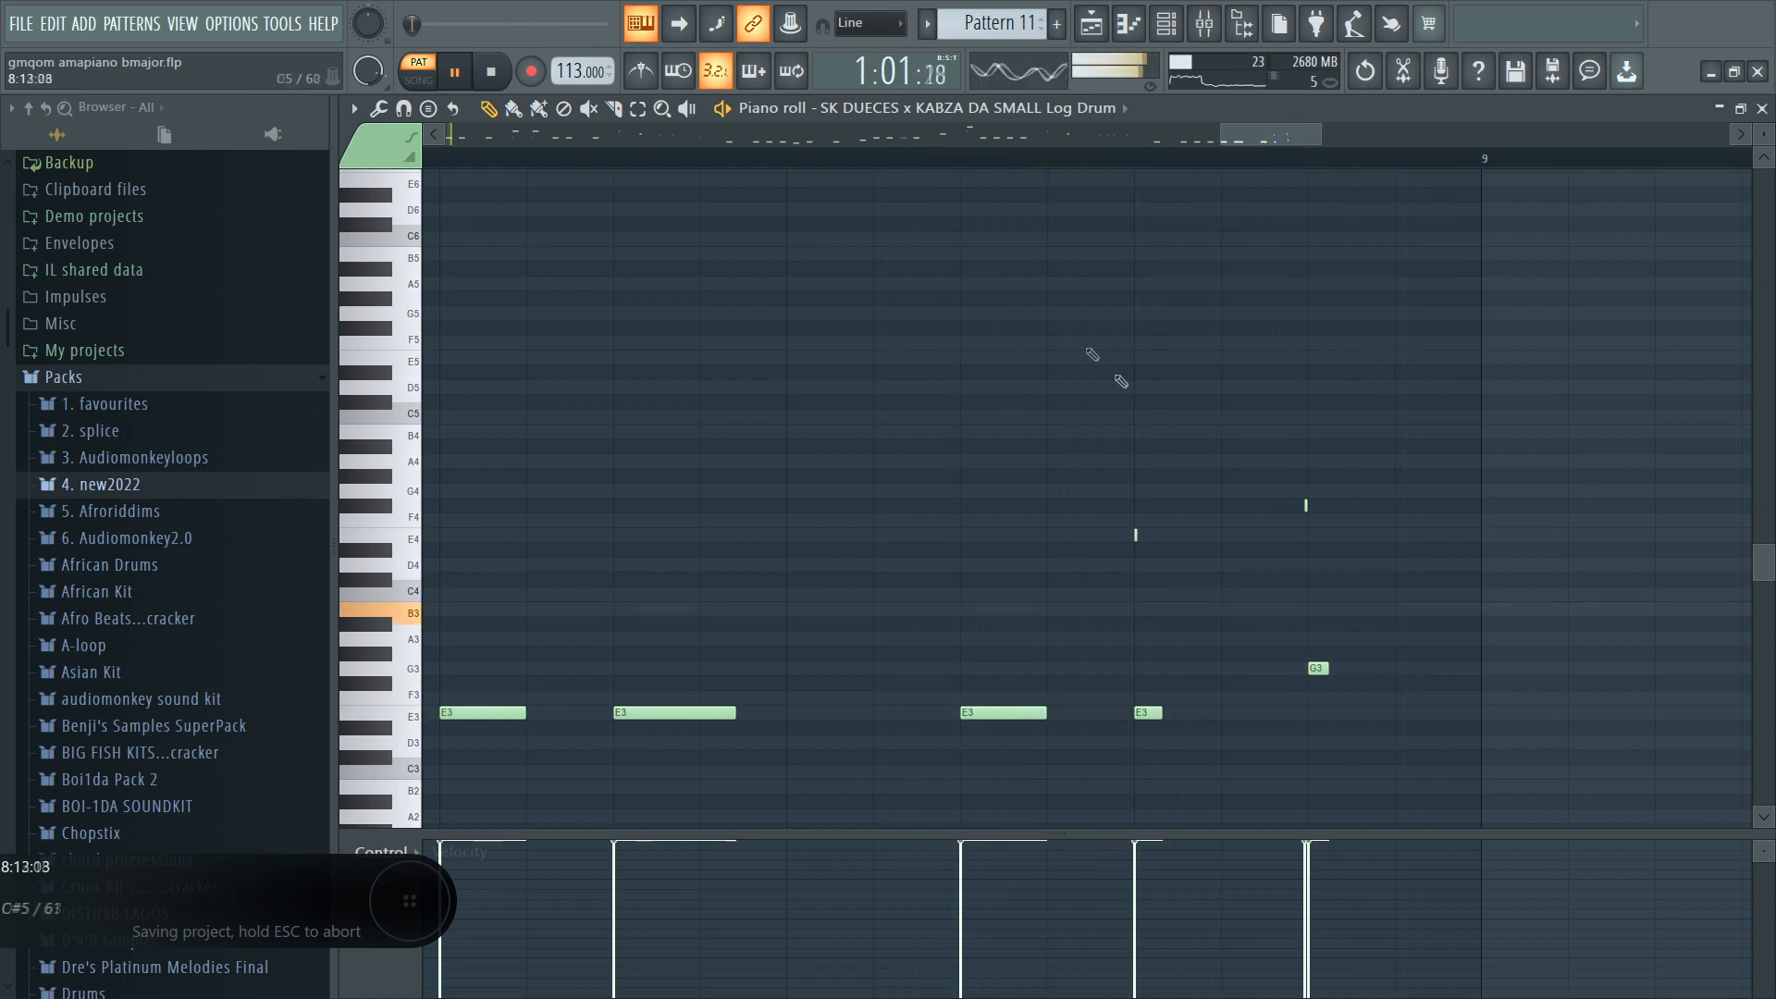
# Shorten the E3 log drum note at step 11 of bar 8 in Pattern 11 to about half a step, and audition the change.
pyautogui.press('space')
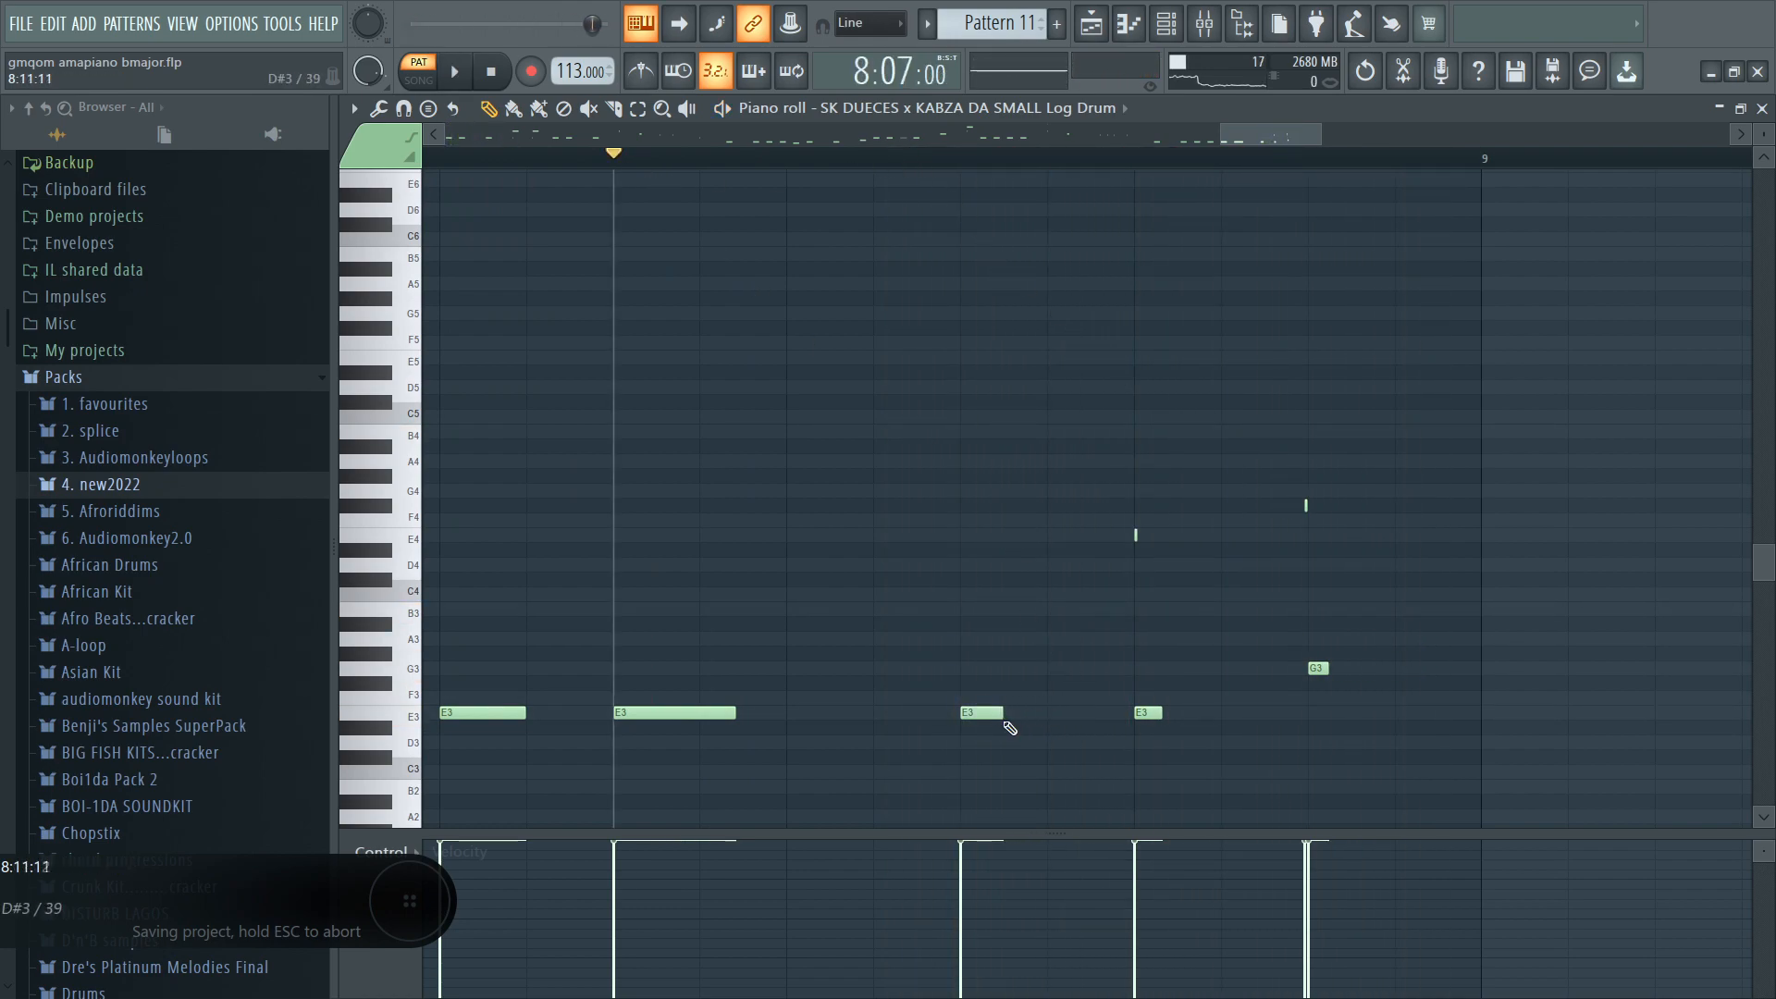
pyautogui.press('space')
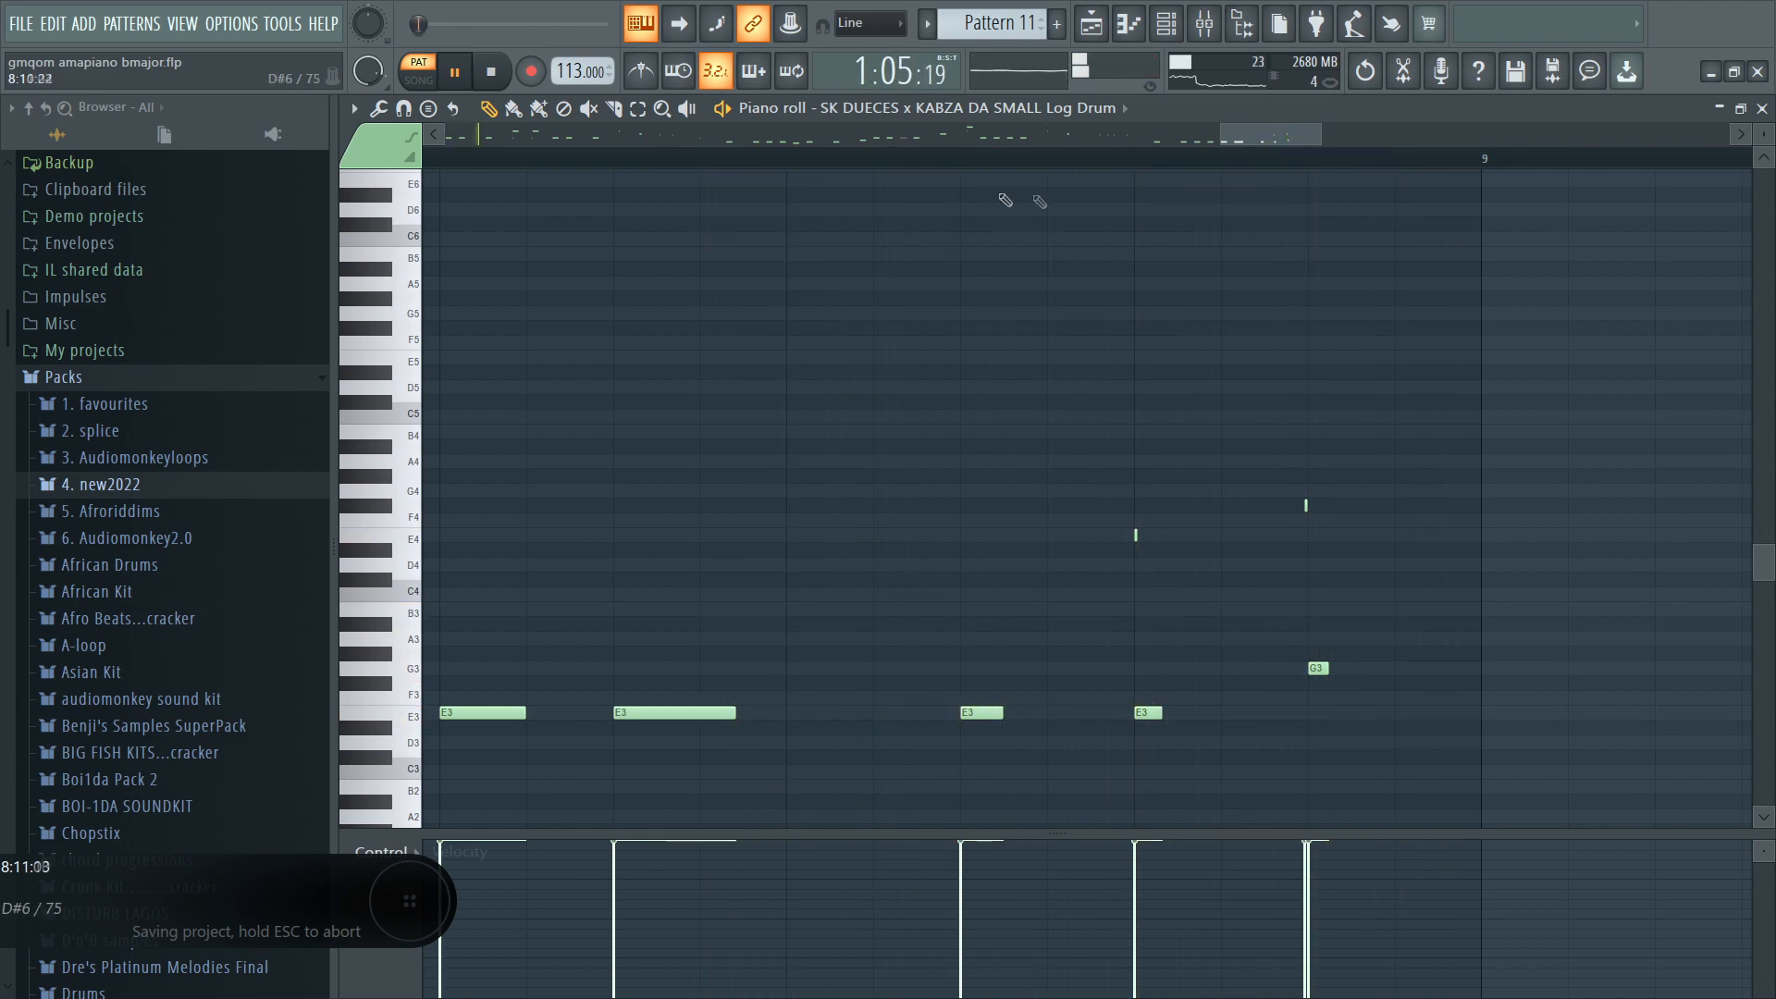
pyautogui.press('space')
# Examine Pattern 11's whole log drum melody, the short notes around bar 3, and the B3 and B4 notes in bar 1 up close.
pyautogui.click(662, 109)
pyautogui.click(1050, 430)
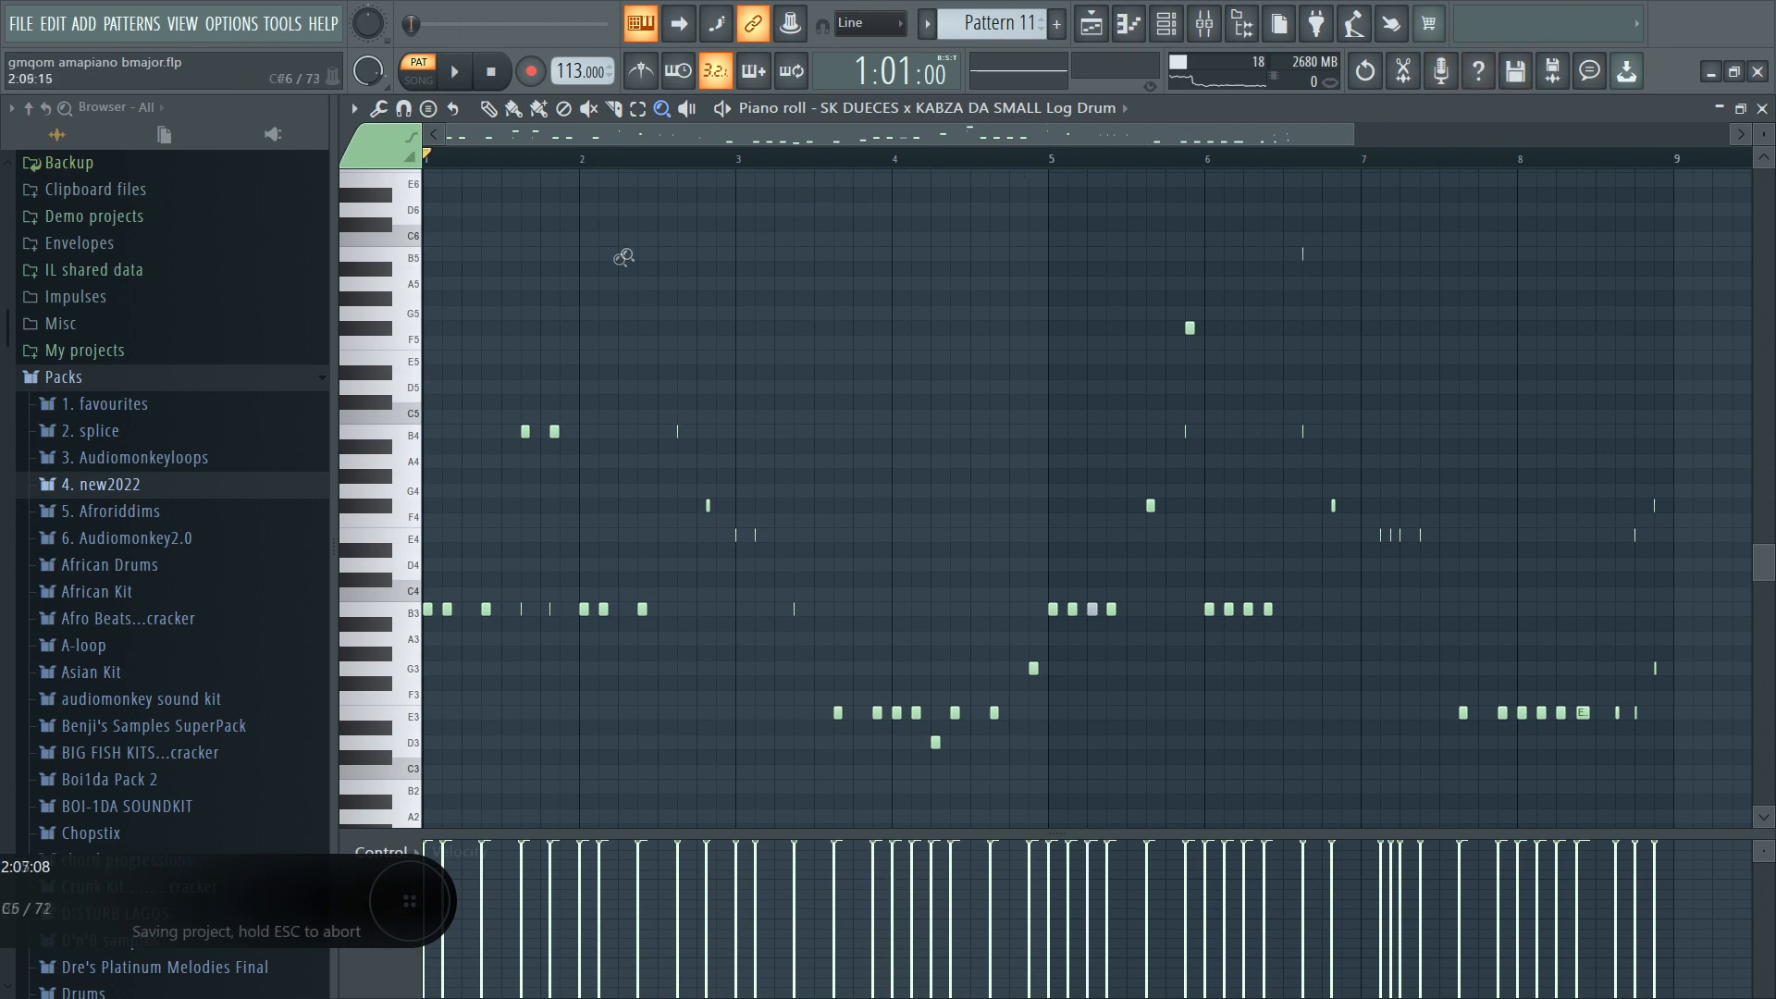
pyautogui.click(605, 335)
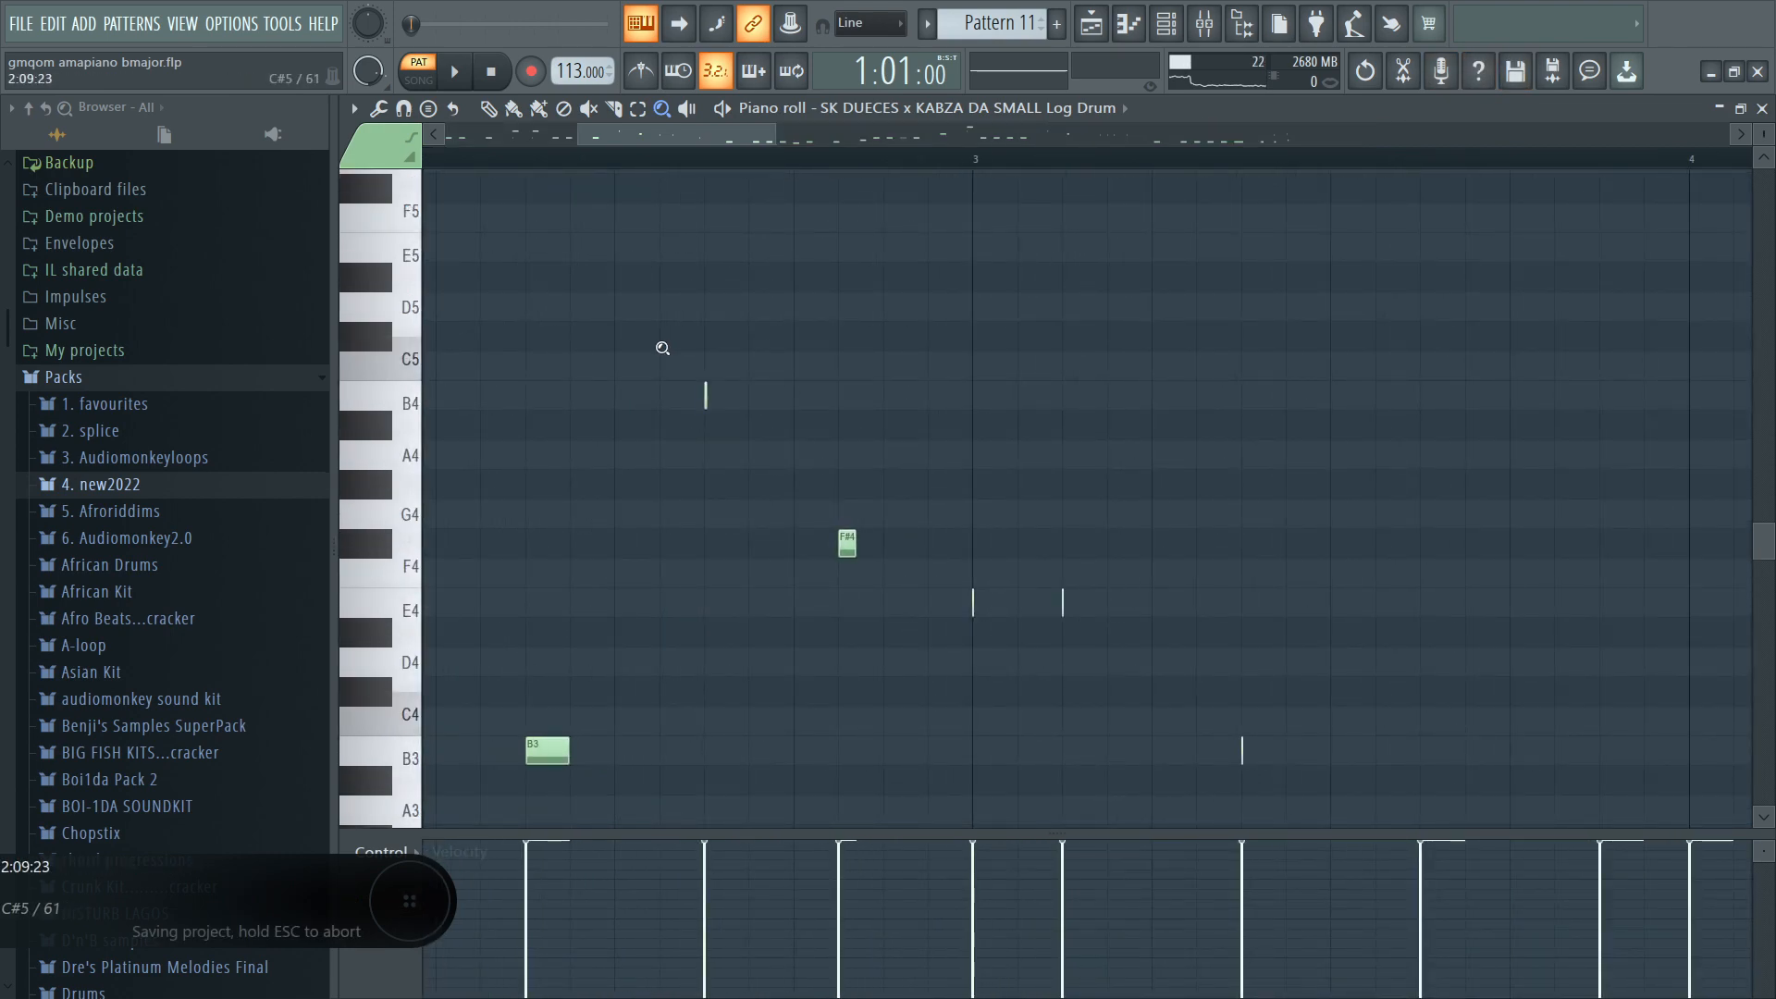
pyautogui.rightClick(670, 361)
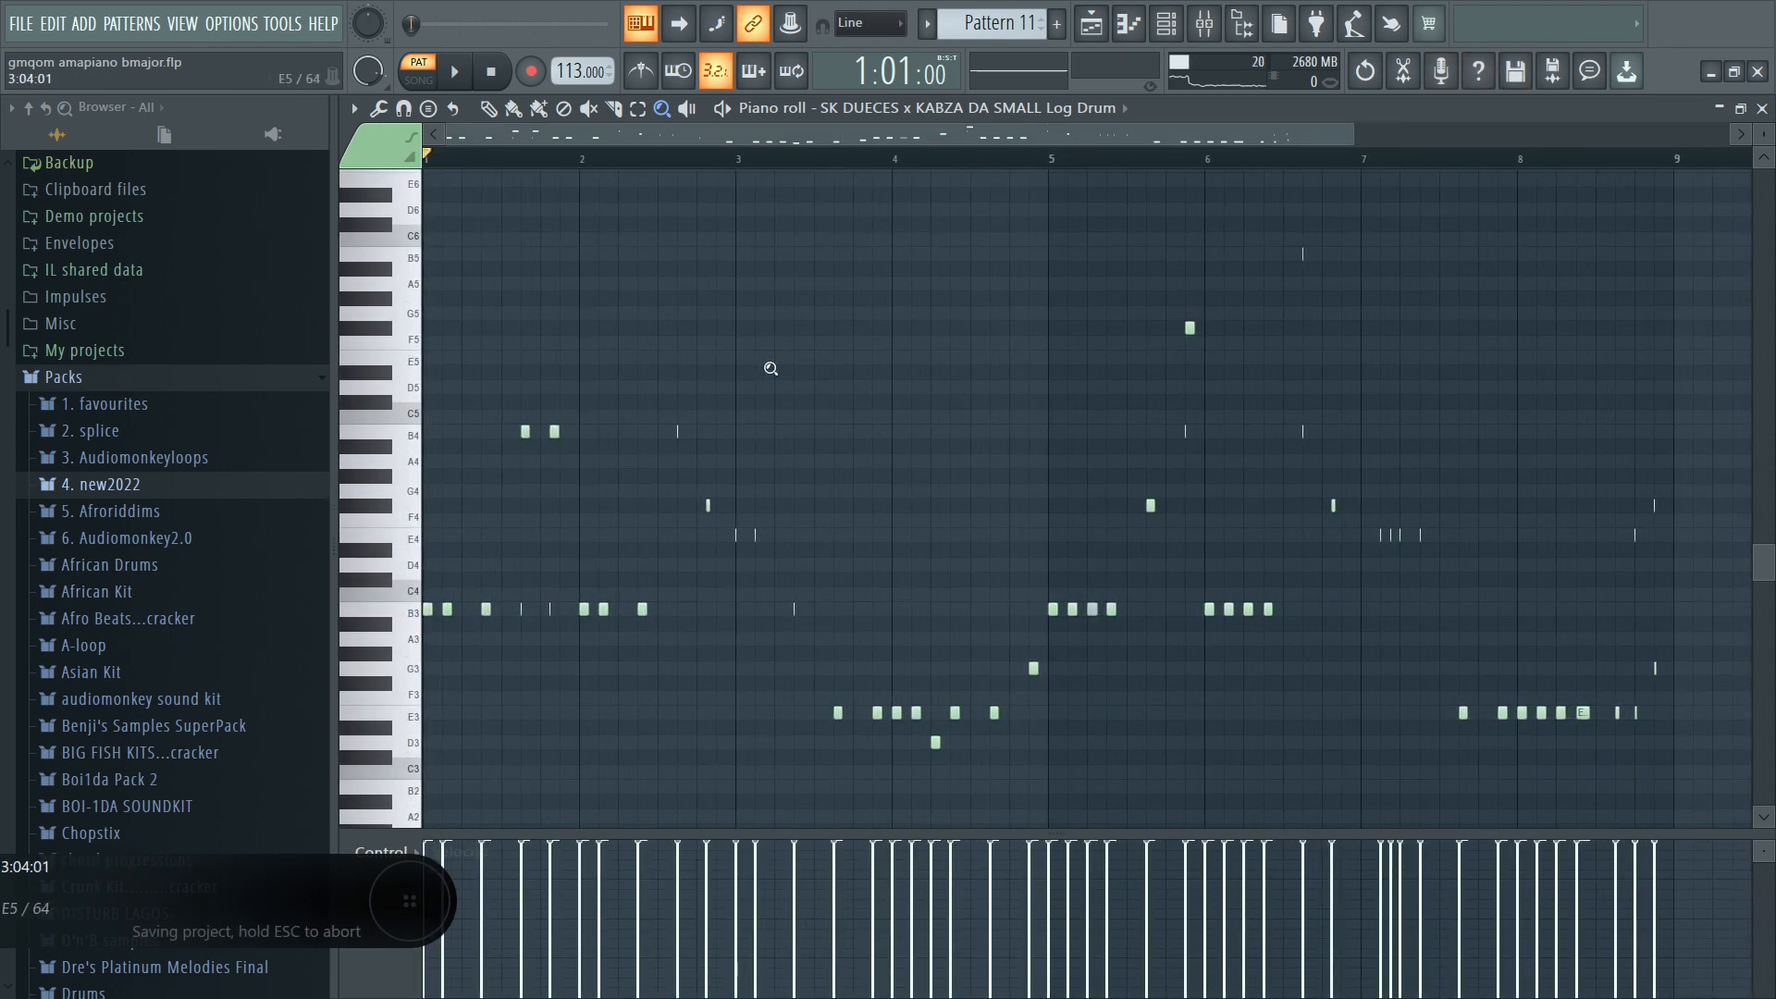
pyautogui.moveTo(811, 357); pyautogui.dragTo(429, 724)
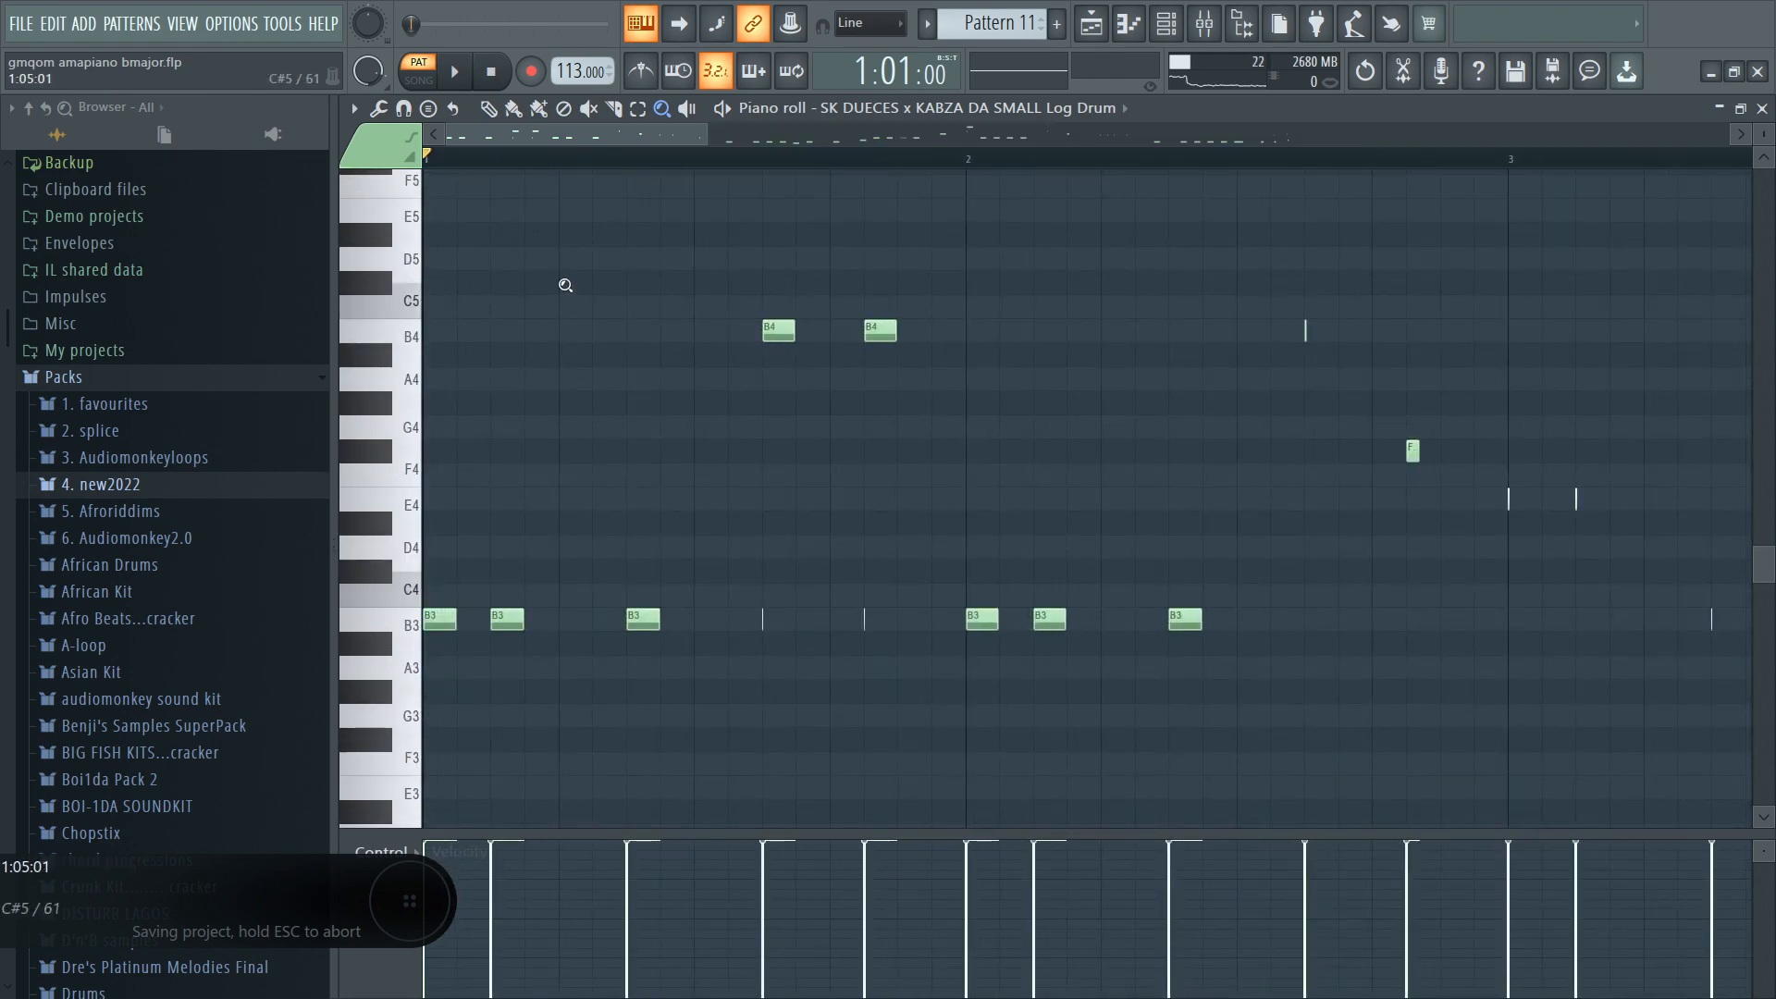
pyautogui.moveTo(566, 285); pyautogui.dragTo(1269, 828)
pyautogui.moveTo(592, 221); pyautogui.dragTo(1775, 998)
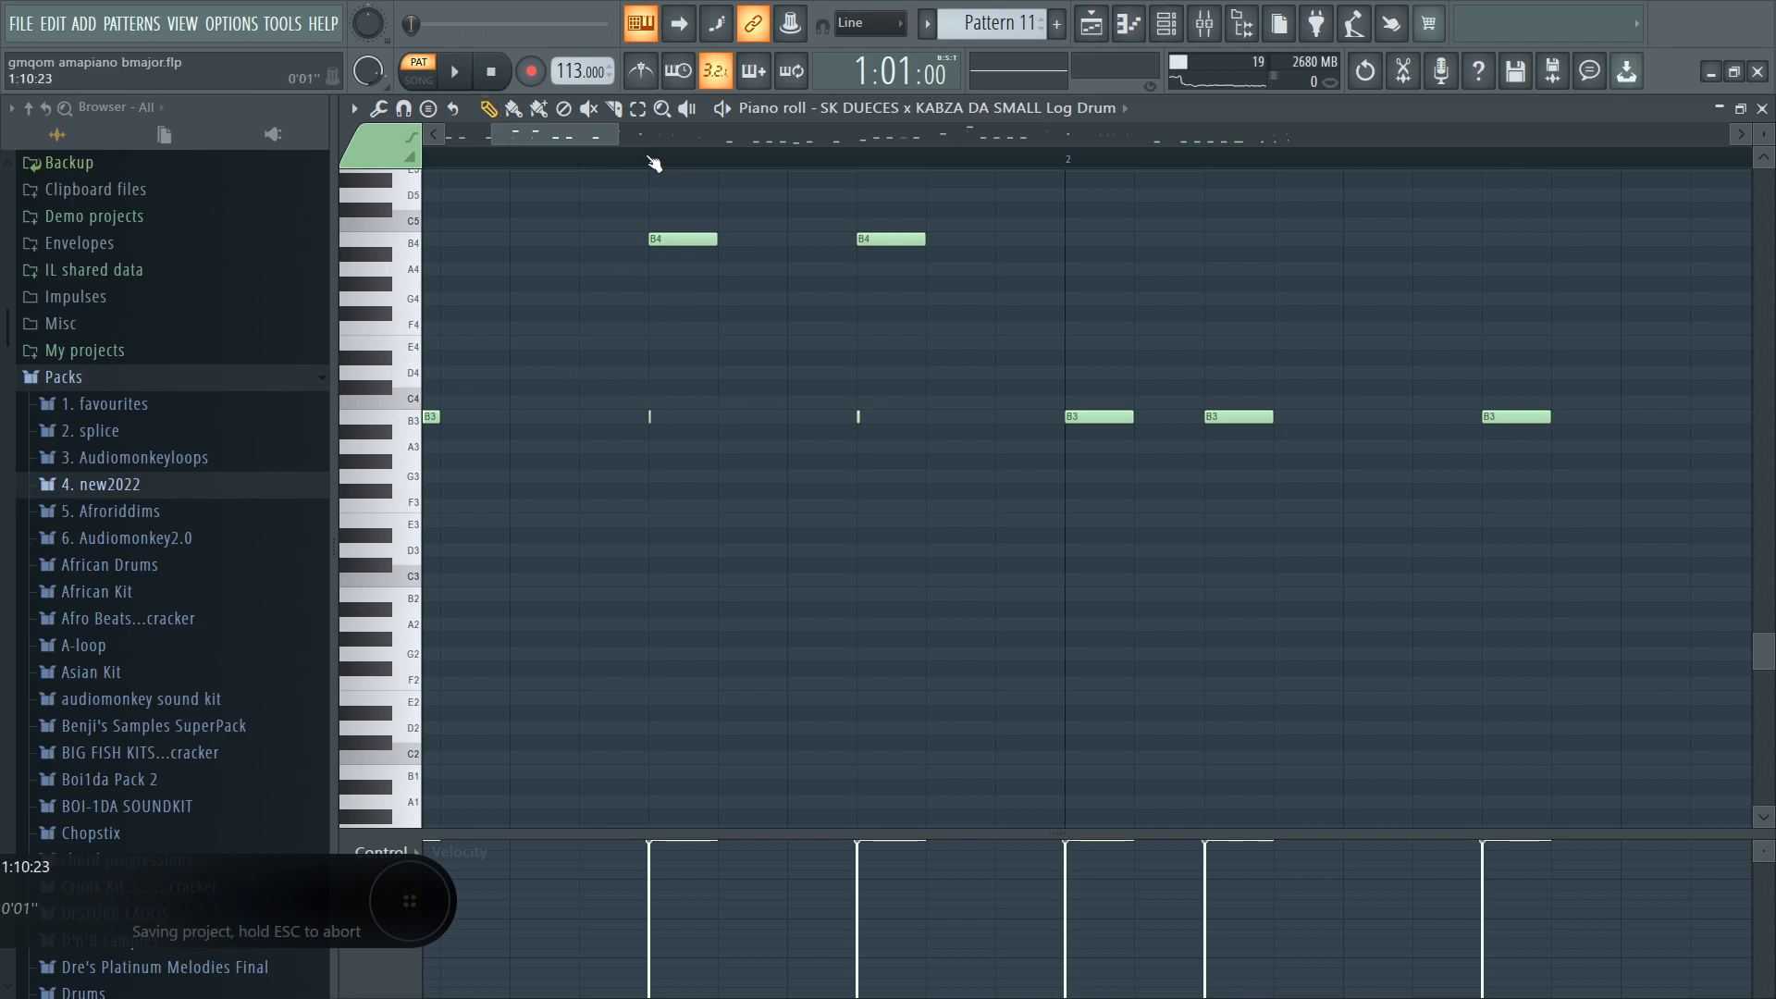
pyautogui.scroll(3, 655, 163)
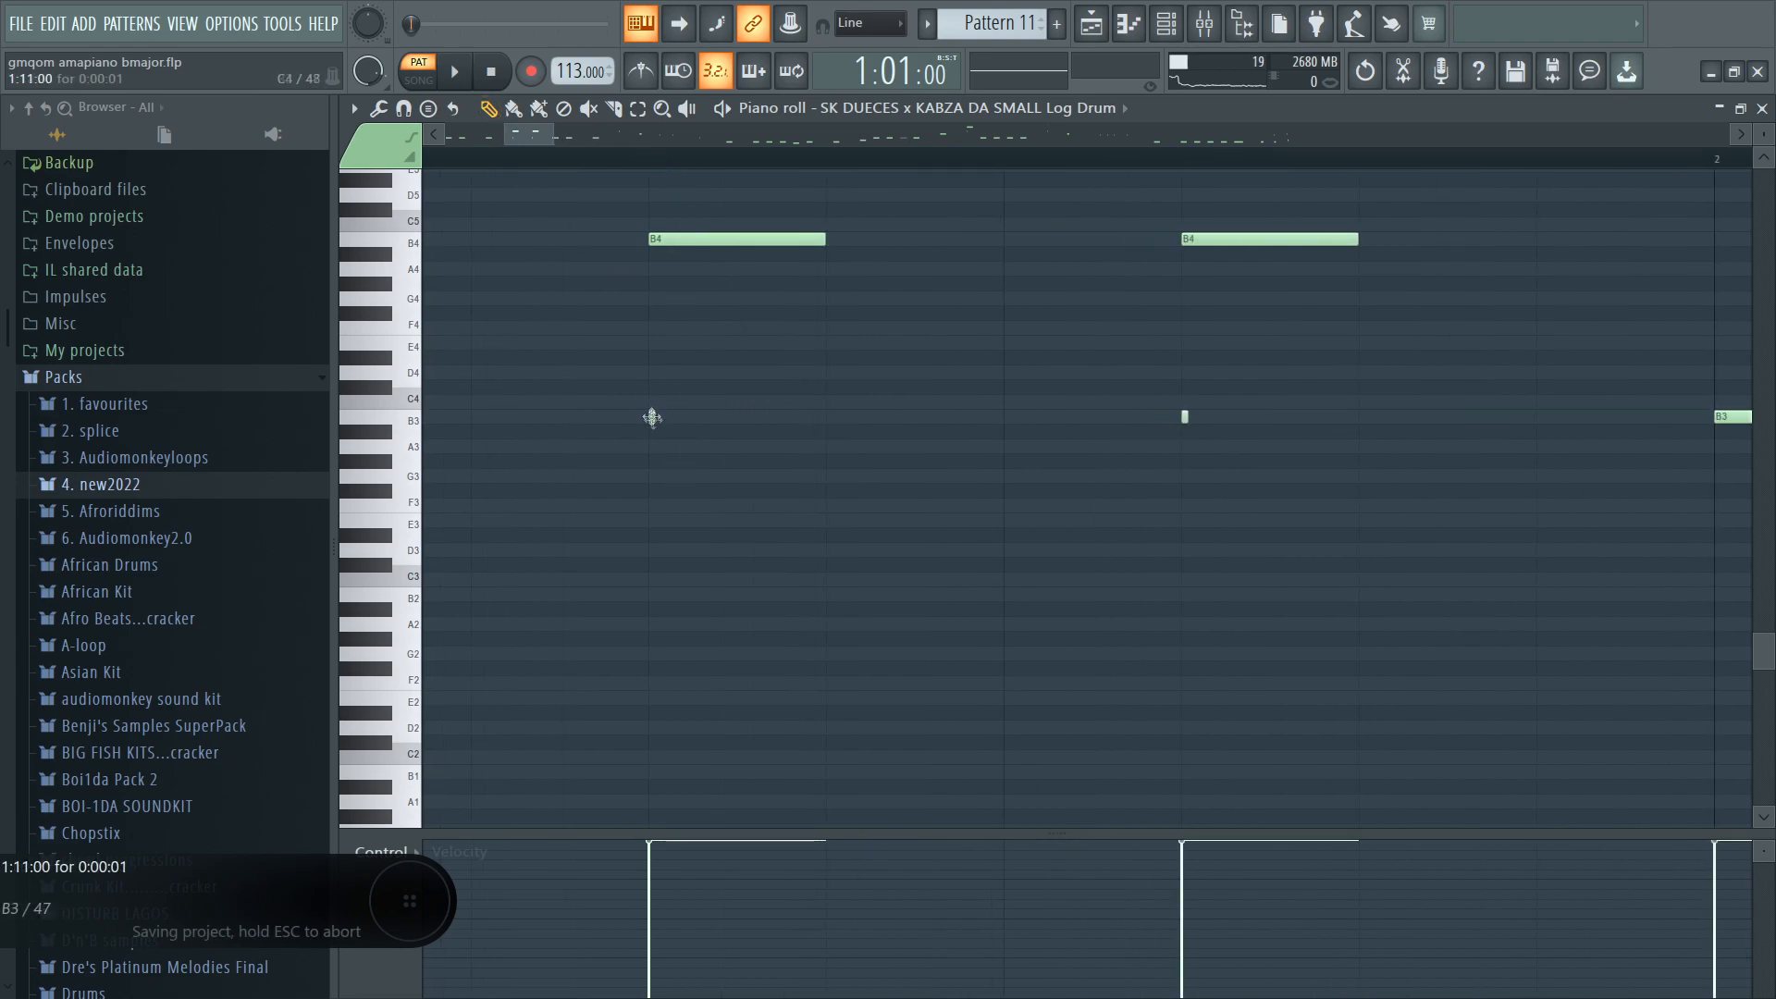
# Select the two B4 log drum notes in bar 1 and compare them with the surrounding notes of bars 1 to 3.
pyautogui.moveTo(676, 304)
pyautogui.mouseDown()
pyautogui.moveTo(852, 217)
pyautogui.moveTo(1255, 262)
pyautogui.mouseUp()
pyautogui.click(654, 109)
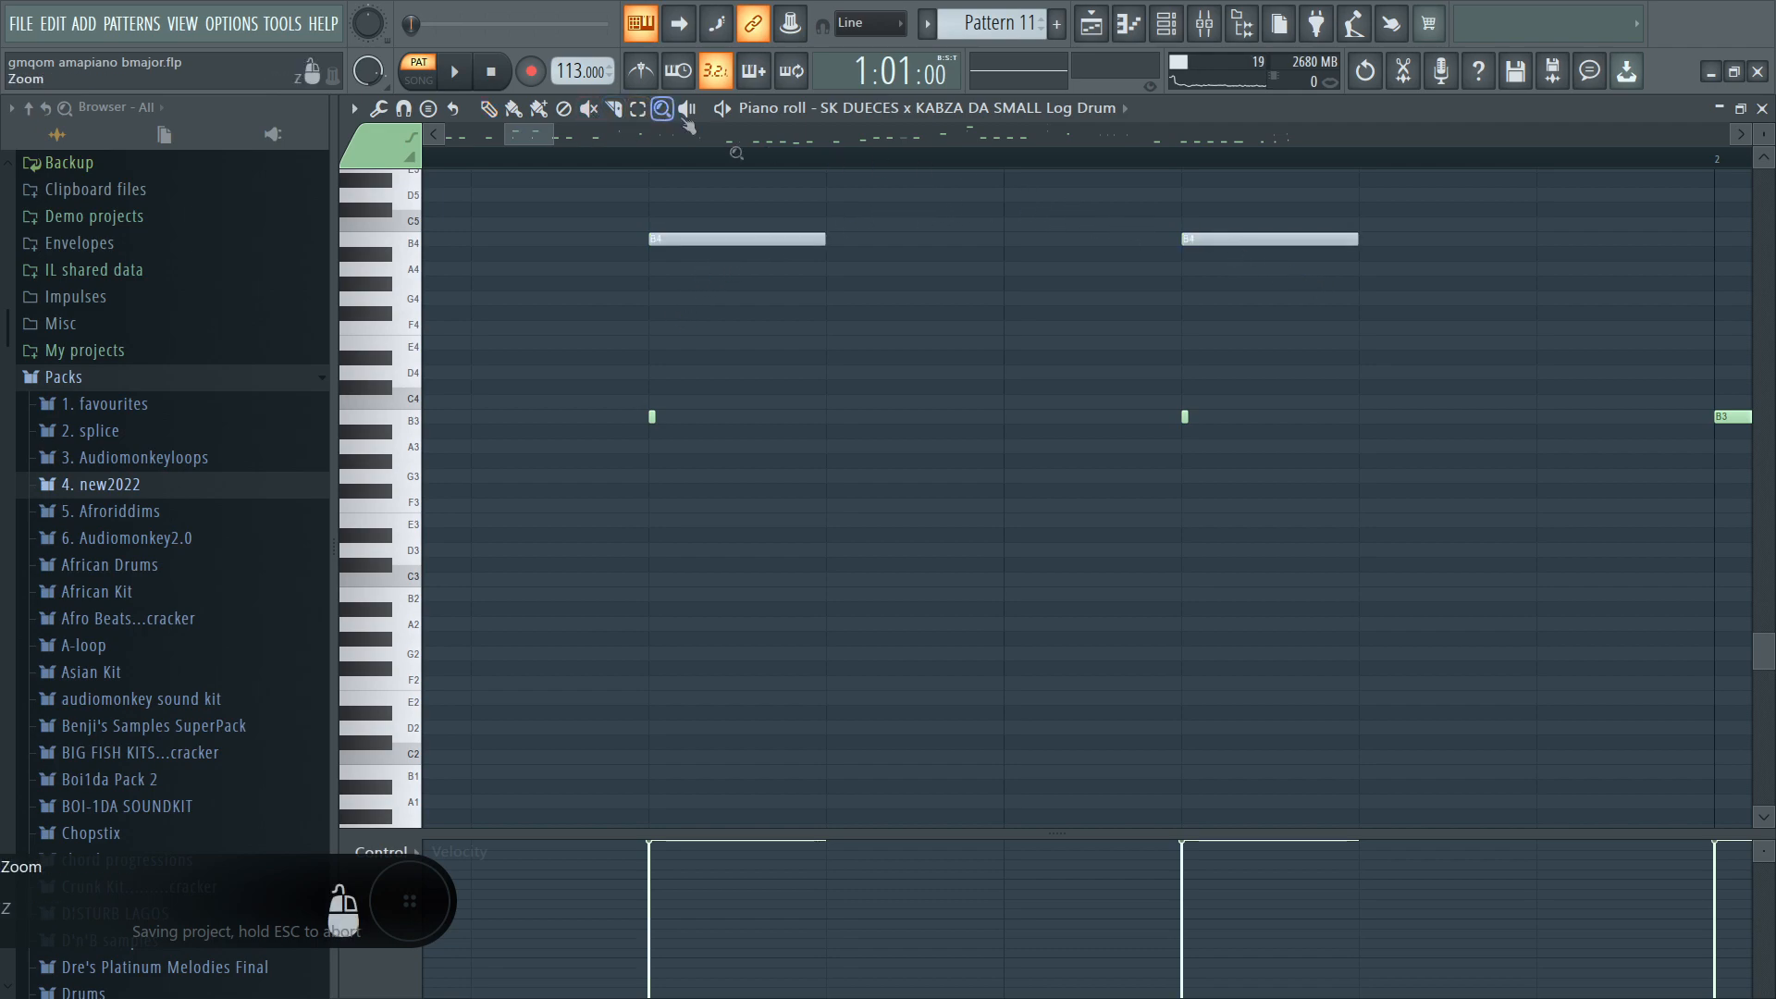
pyautogui.click(798, 246)
pyautogui.moveTo(798, 247); pyautogui.dragTo(424, 793)
pyautogui.click(489, 116)
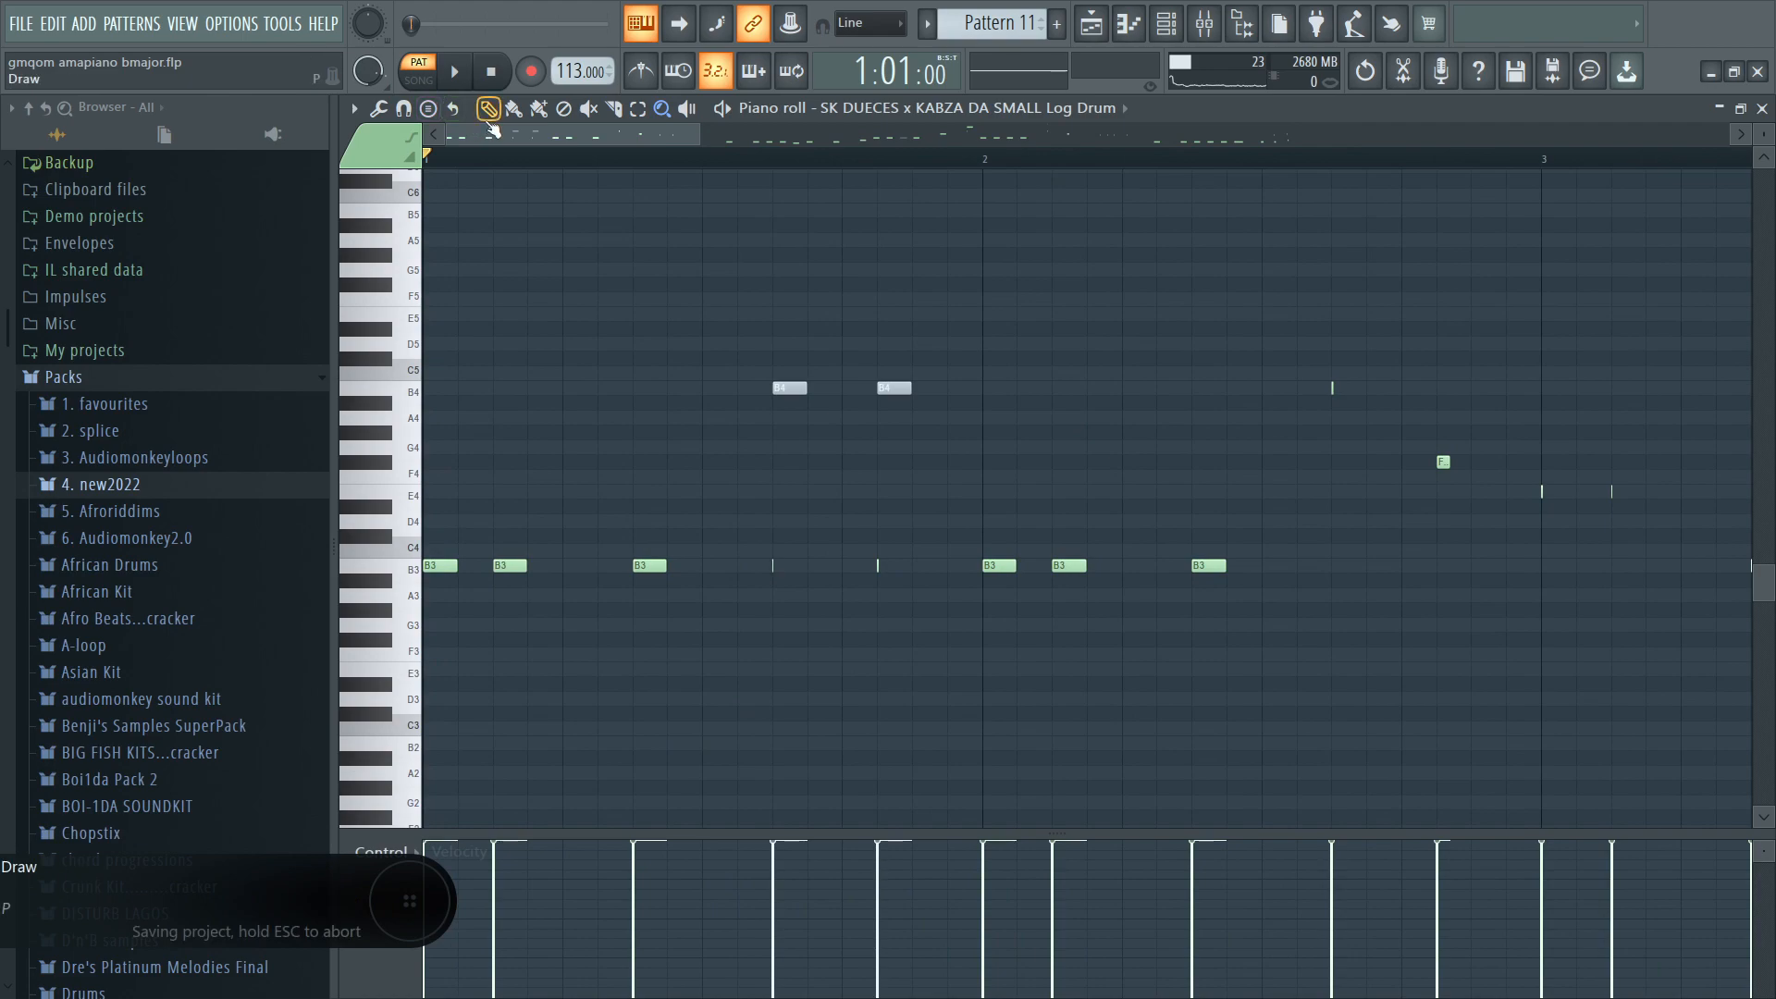
# Audition Pattern 11 from the middle of bar 1, before the B4 notes, and once more from the pattern's start.
pyautogui.click(698, 164)
pyautogui.press('space')
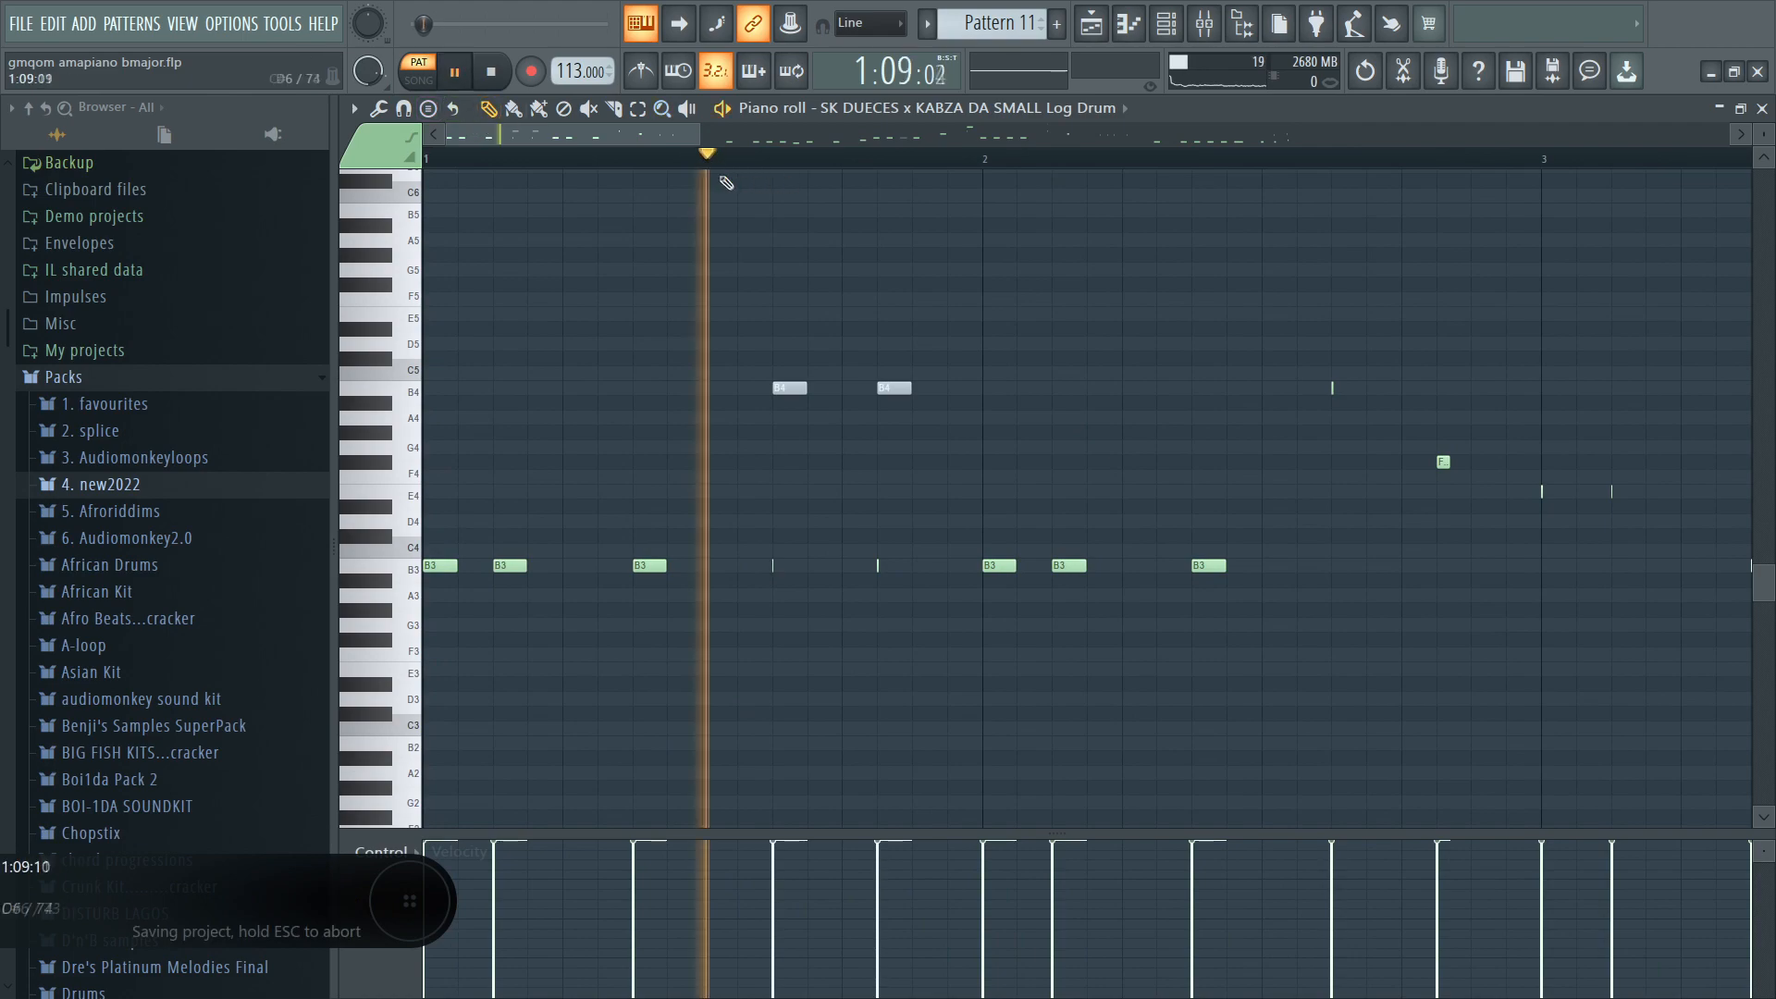
pyautogui.press('space')
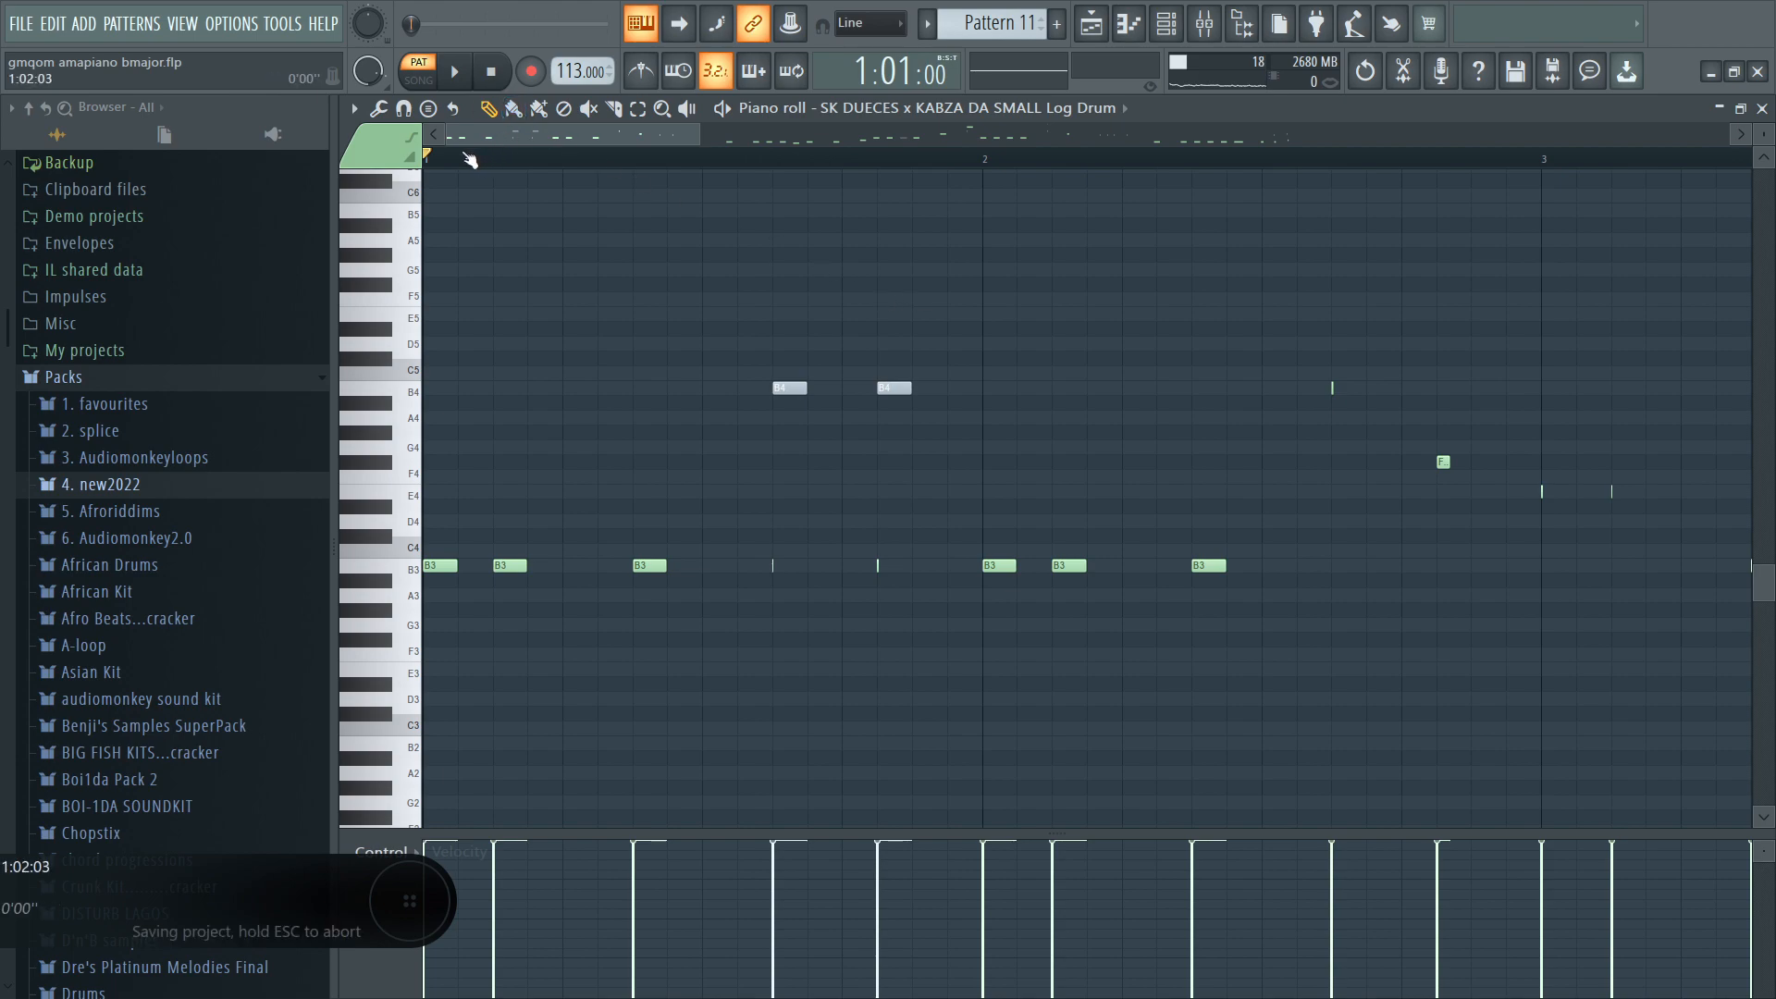
pyautogui.press('space')
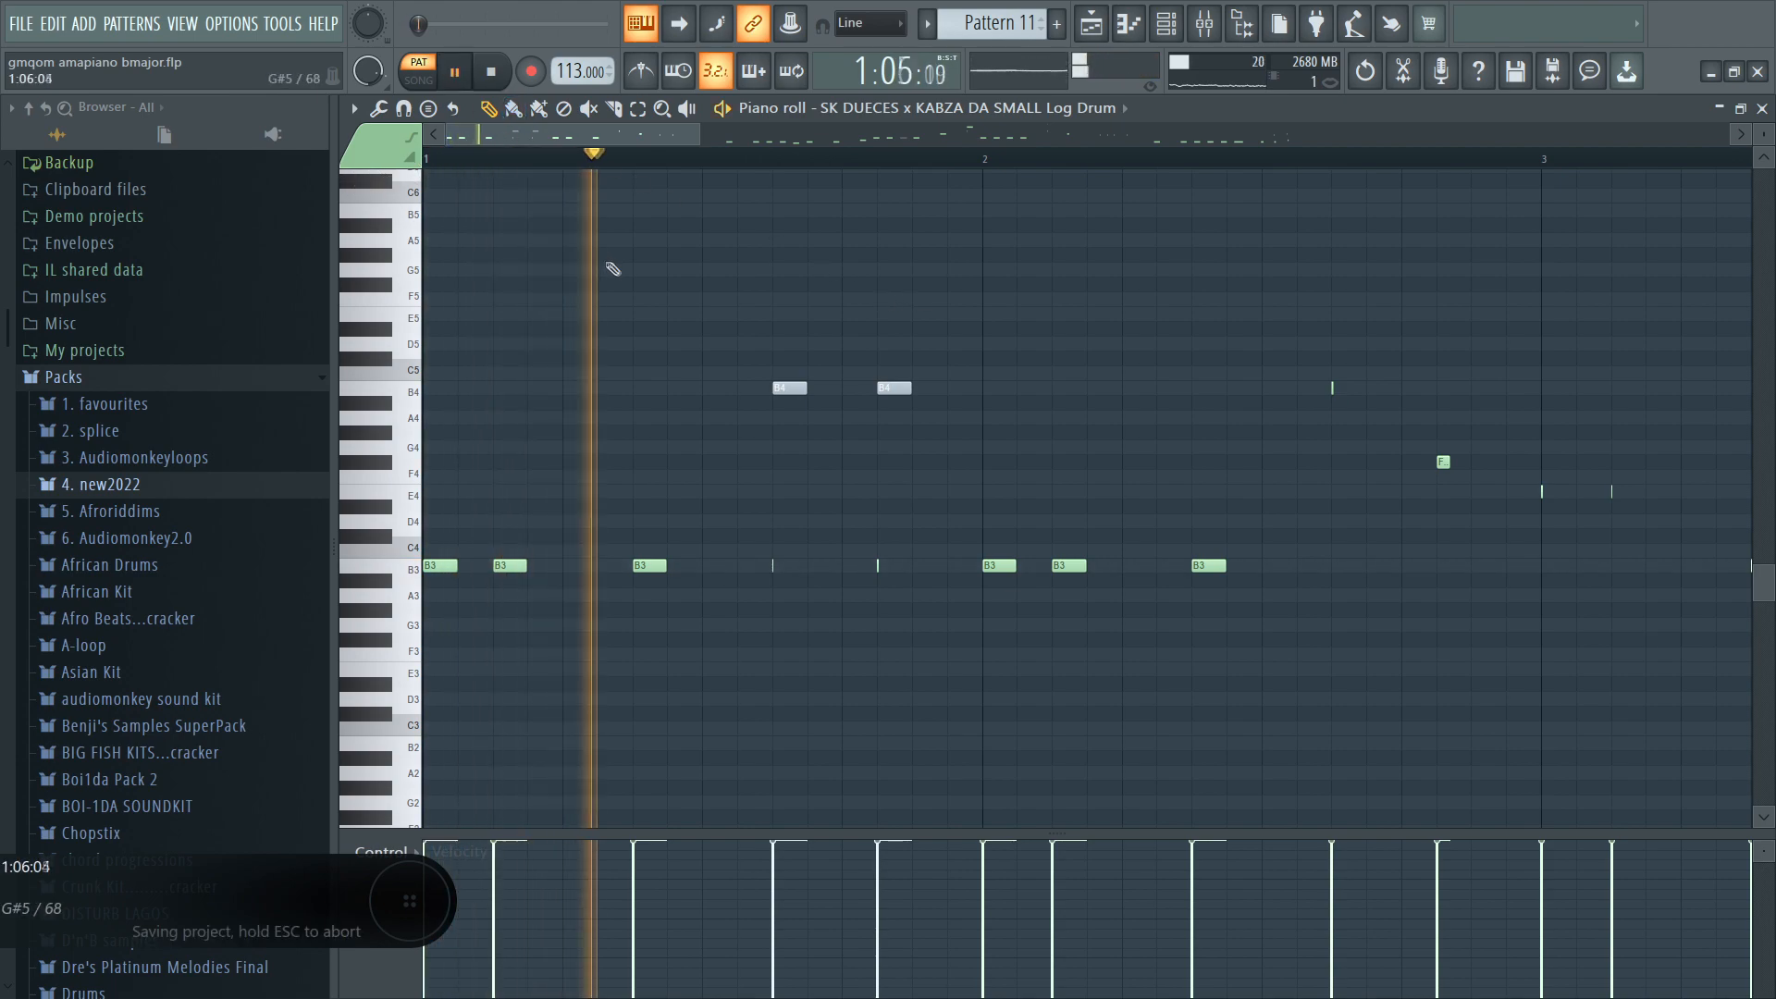
pyautogui.press('space')
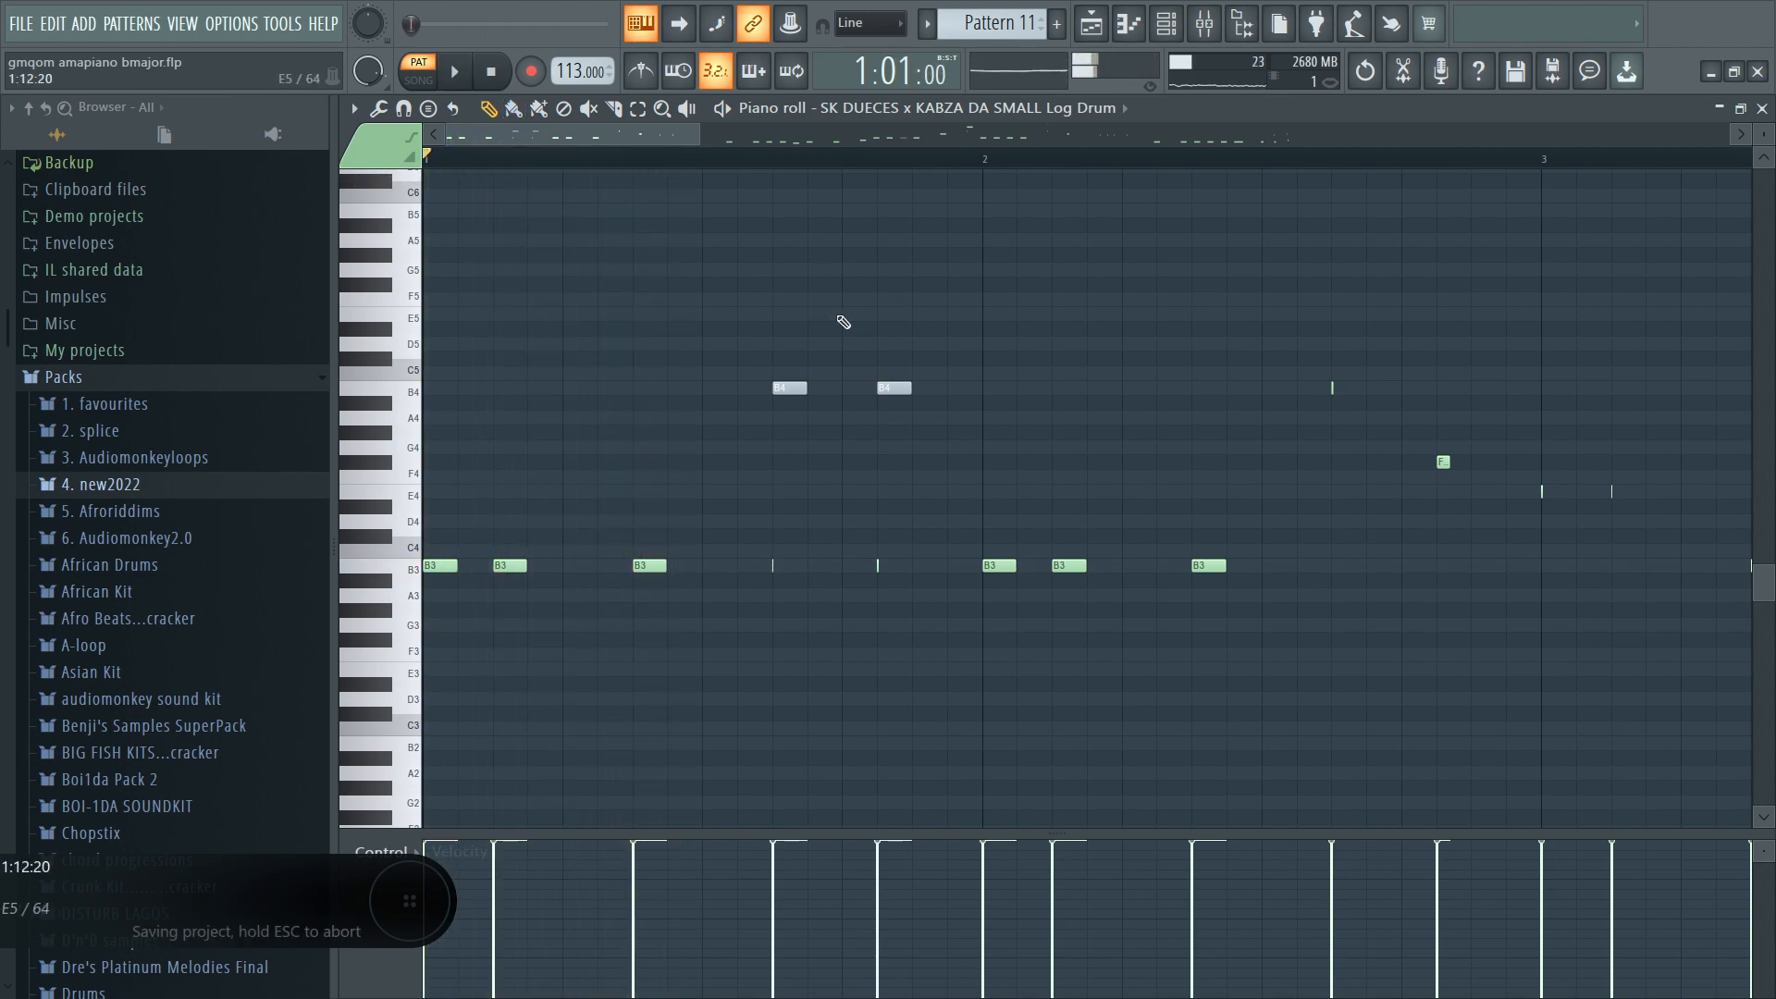
# Replay the two B4 log drum notes from the middle of bar 1 several times.
pyautogui.click(705, 169)
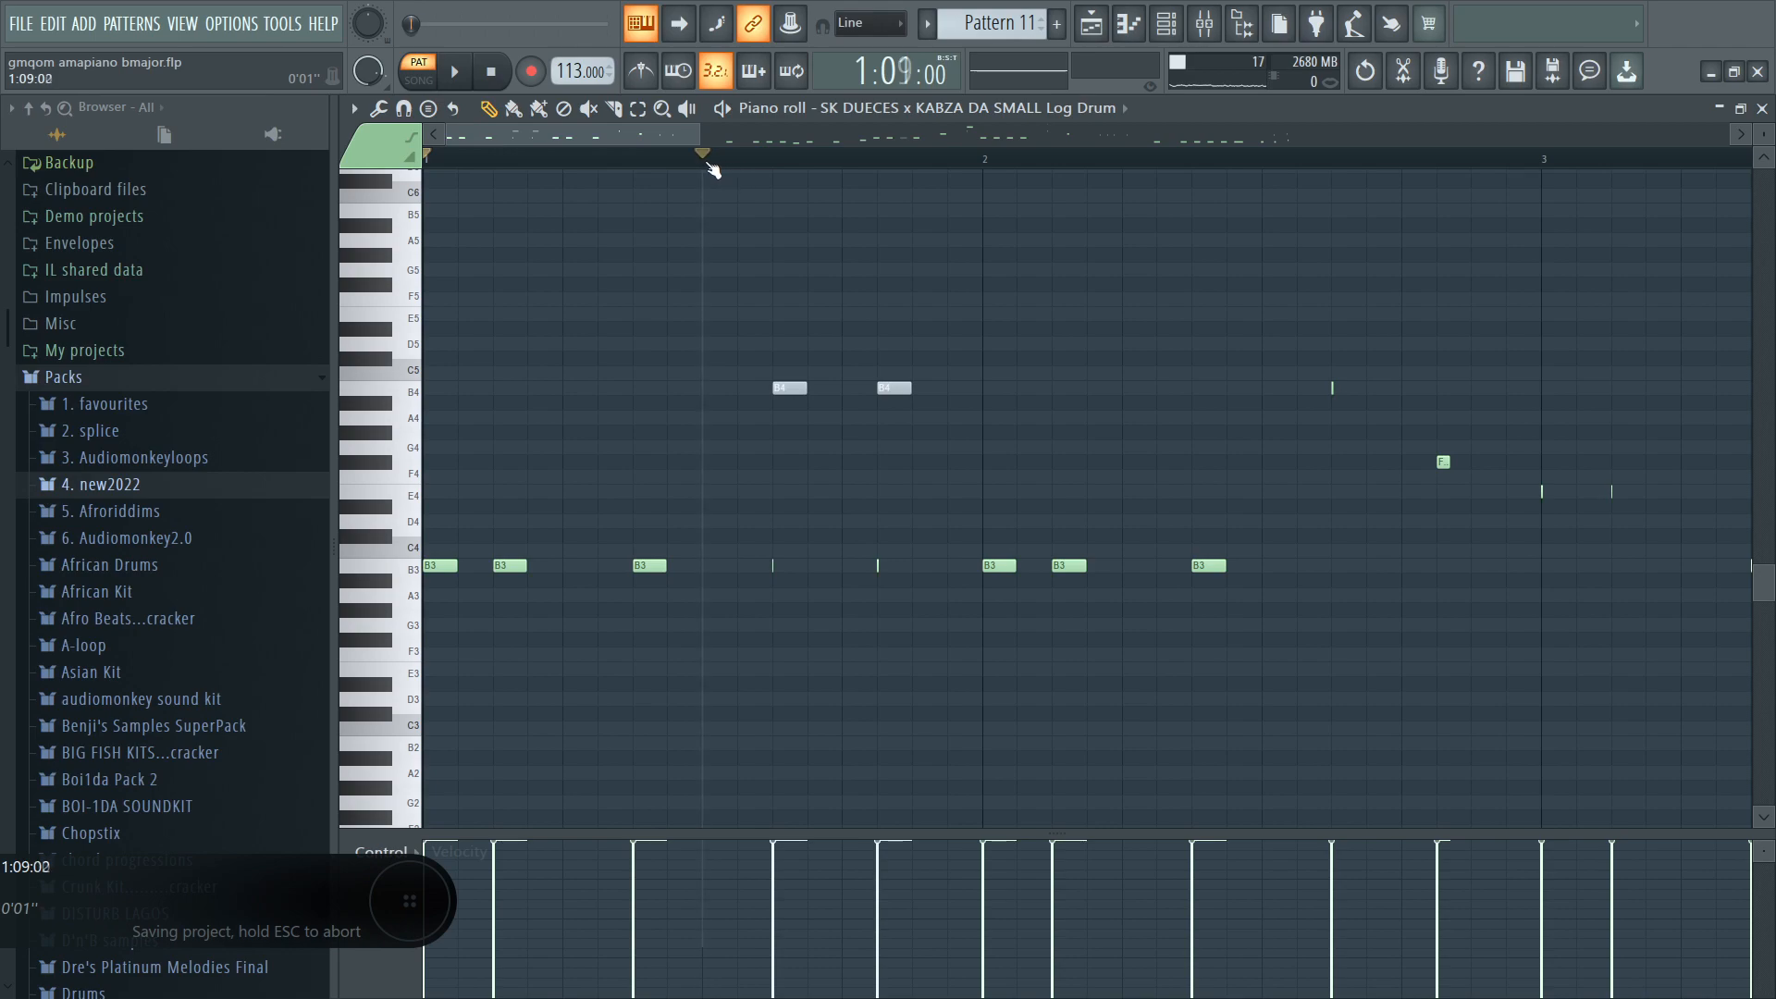
pyautogui.press('space')
pyautogui.press('space')
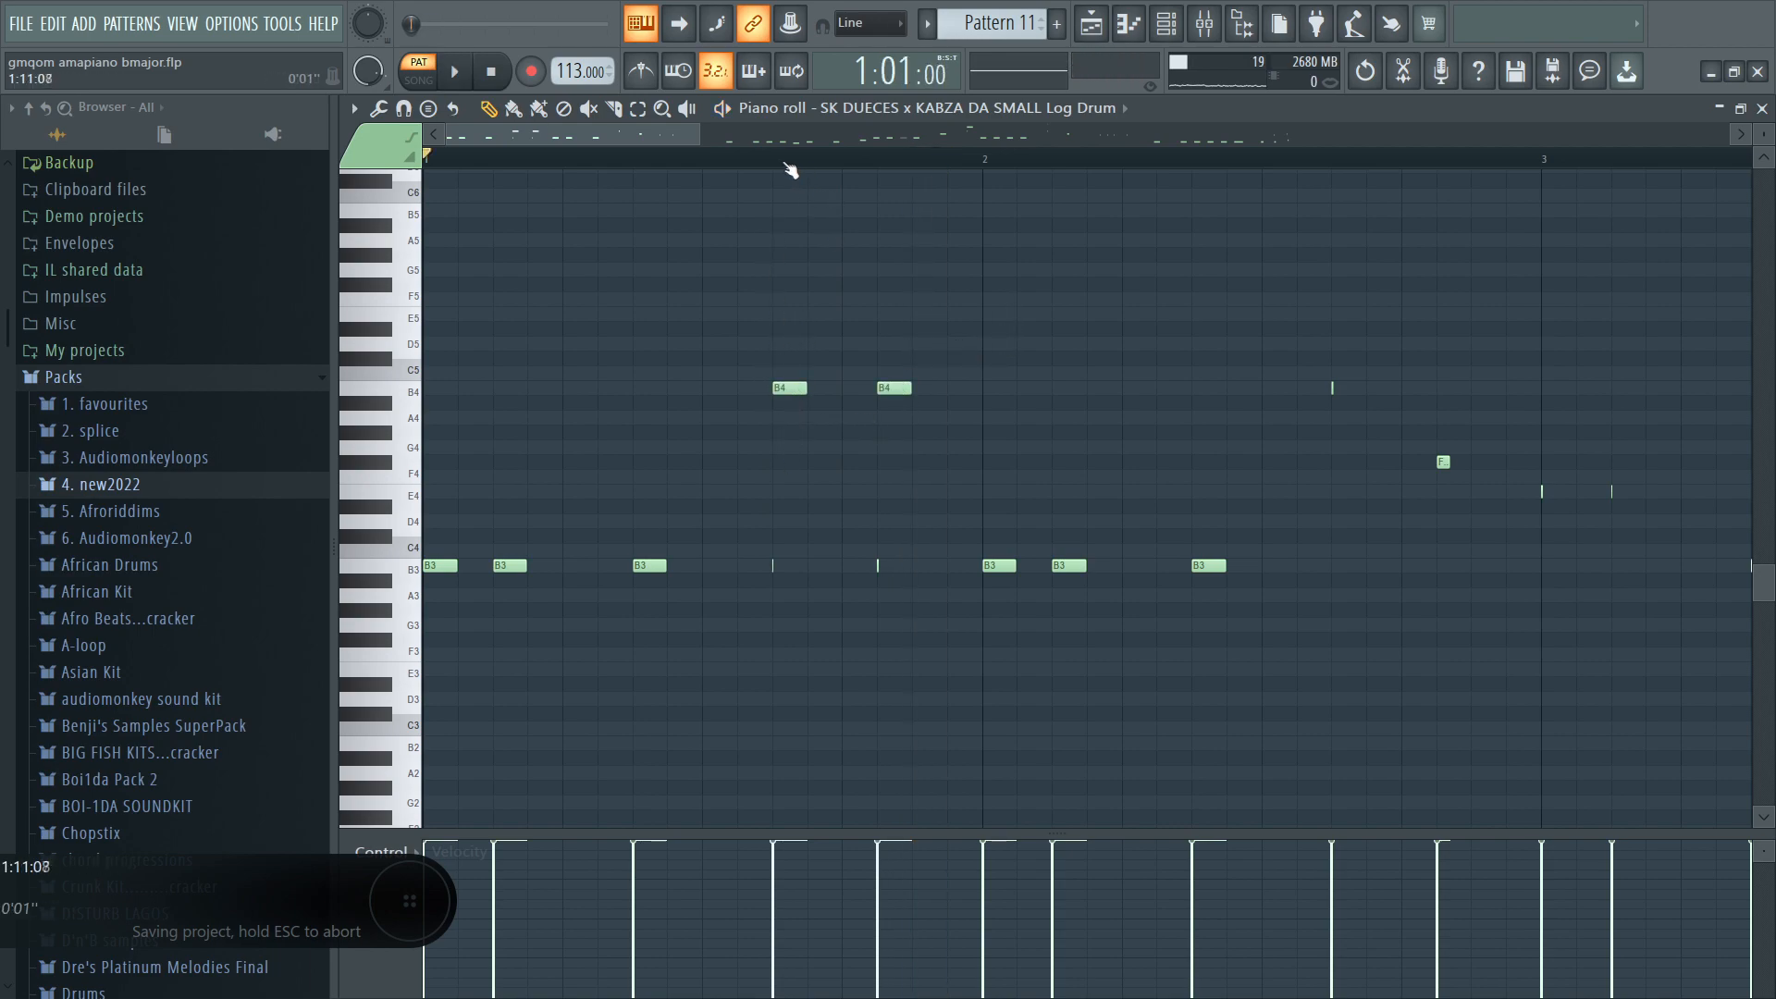
pyautogui.click(705, 167)
pyautogui.press('space')
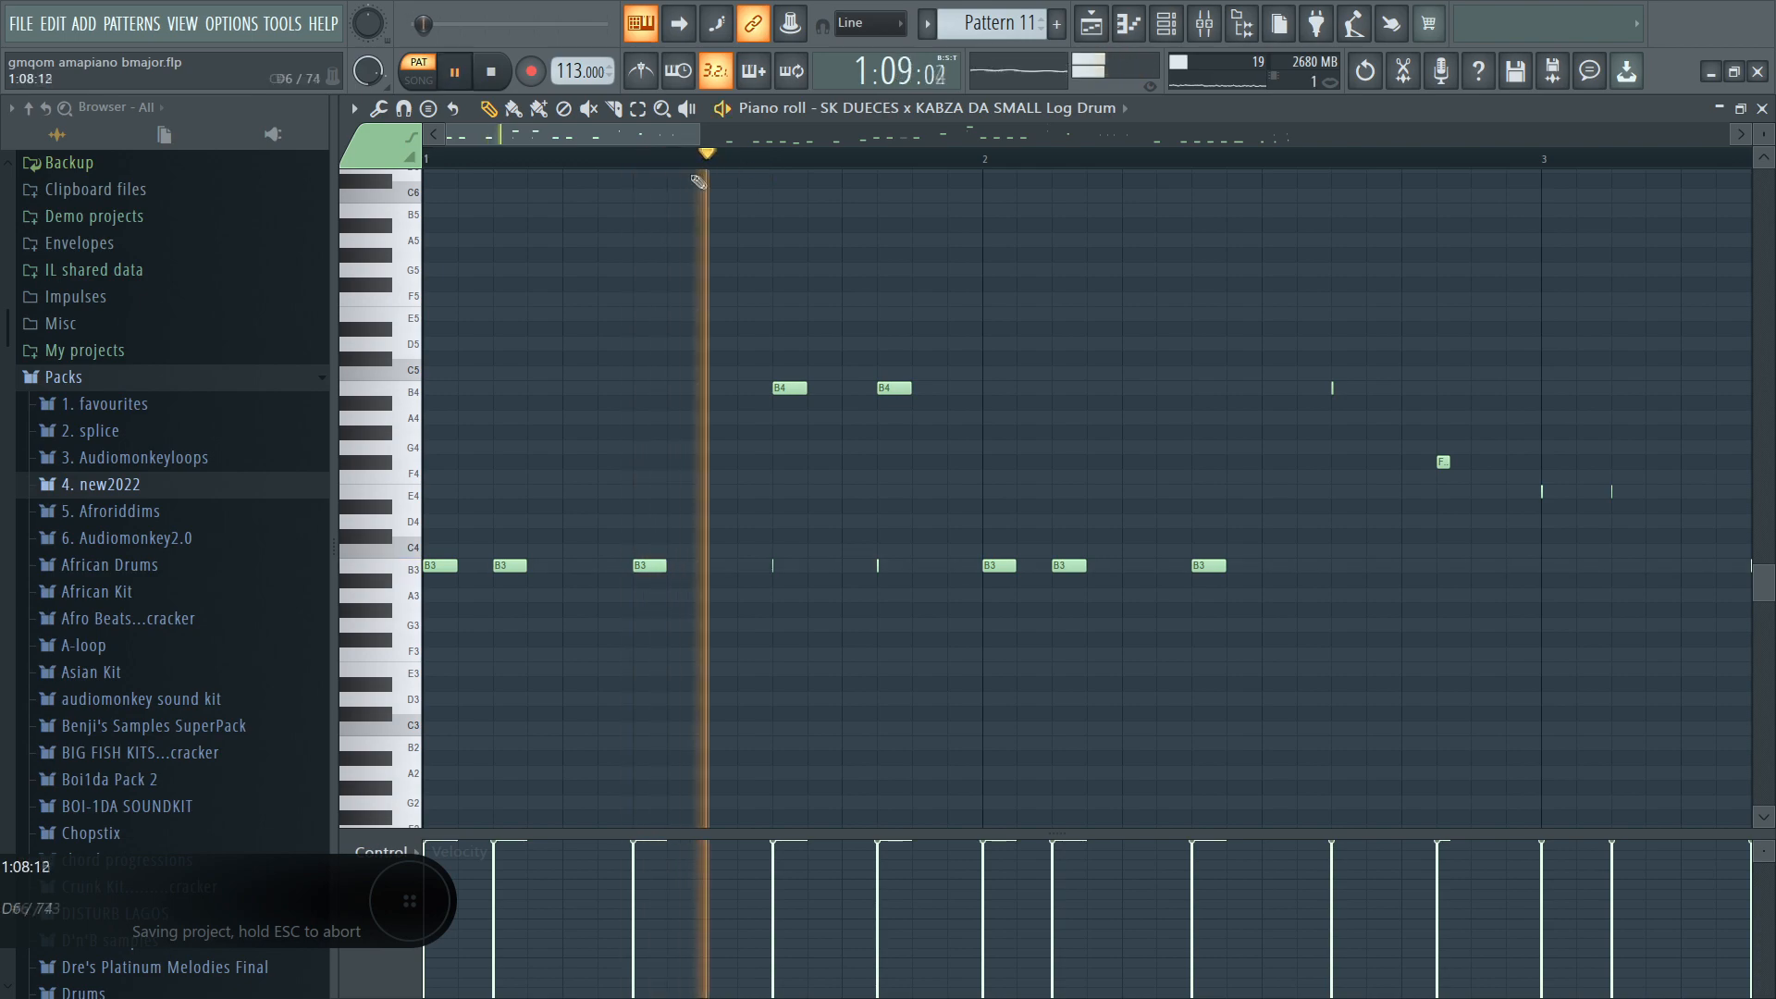
pyautogui.press('space')
pyautogui.press('space')
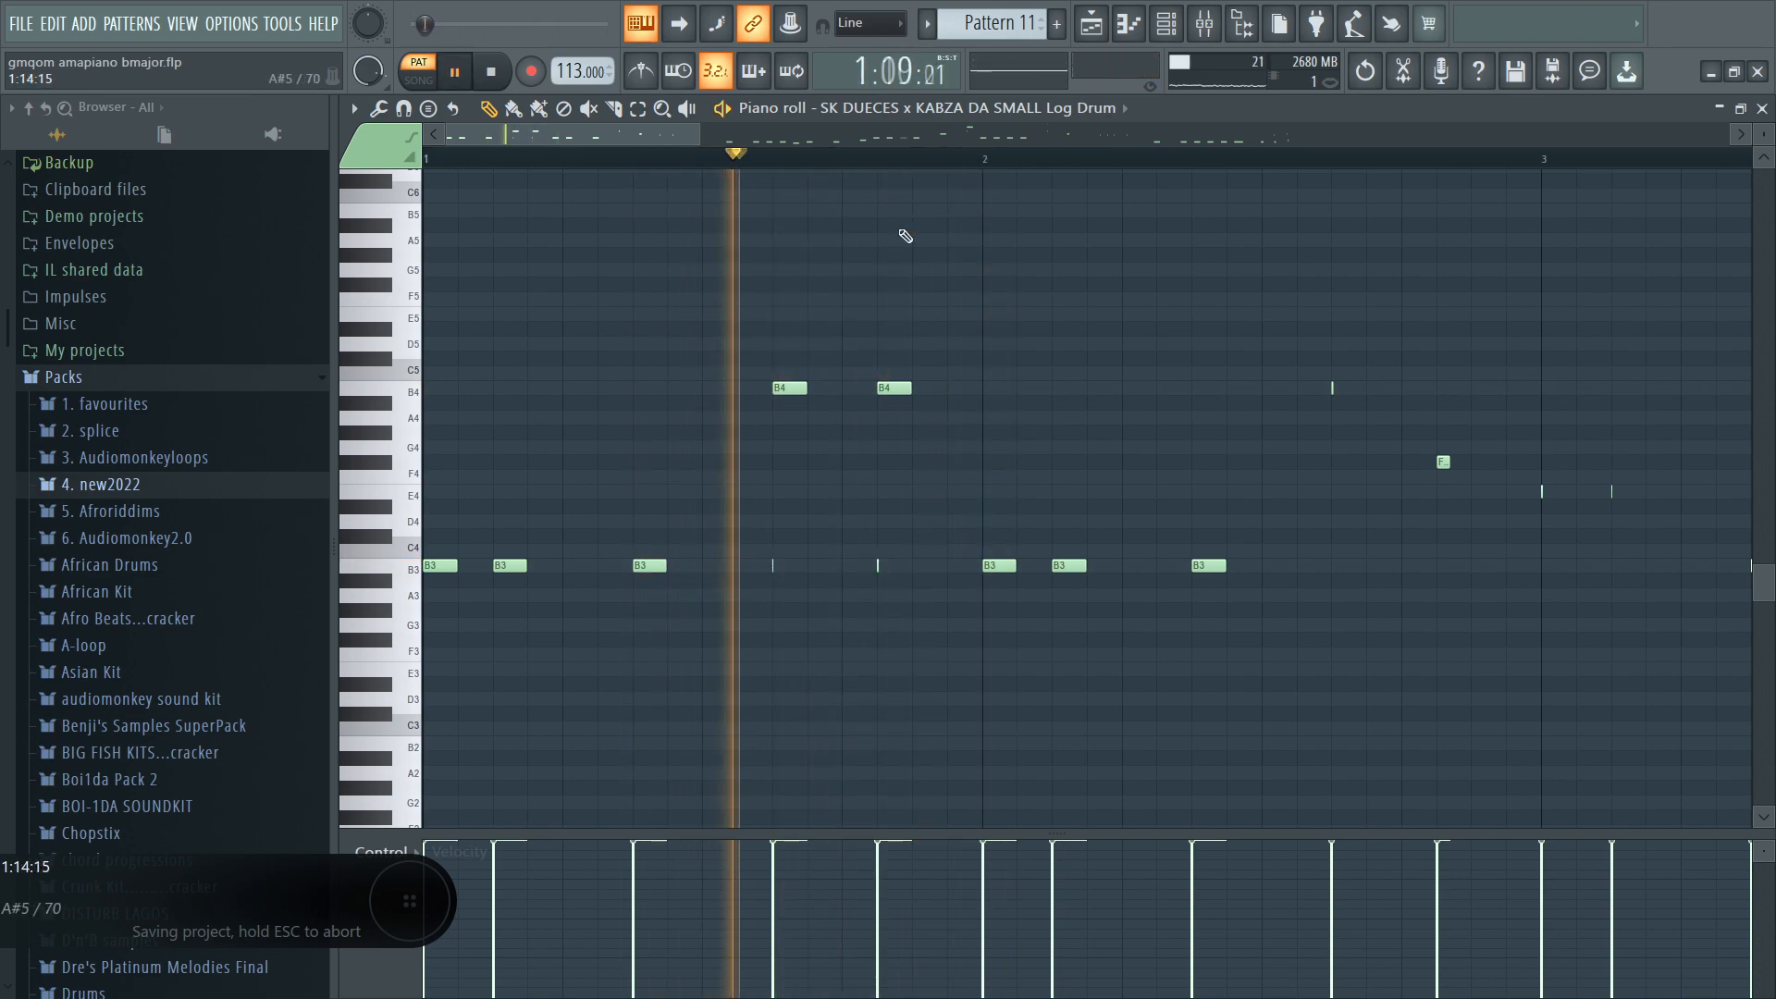
pyautogui.press('space')
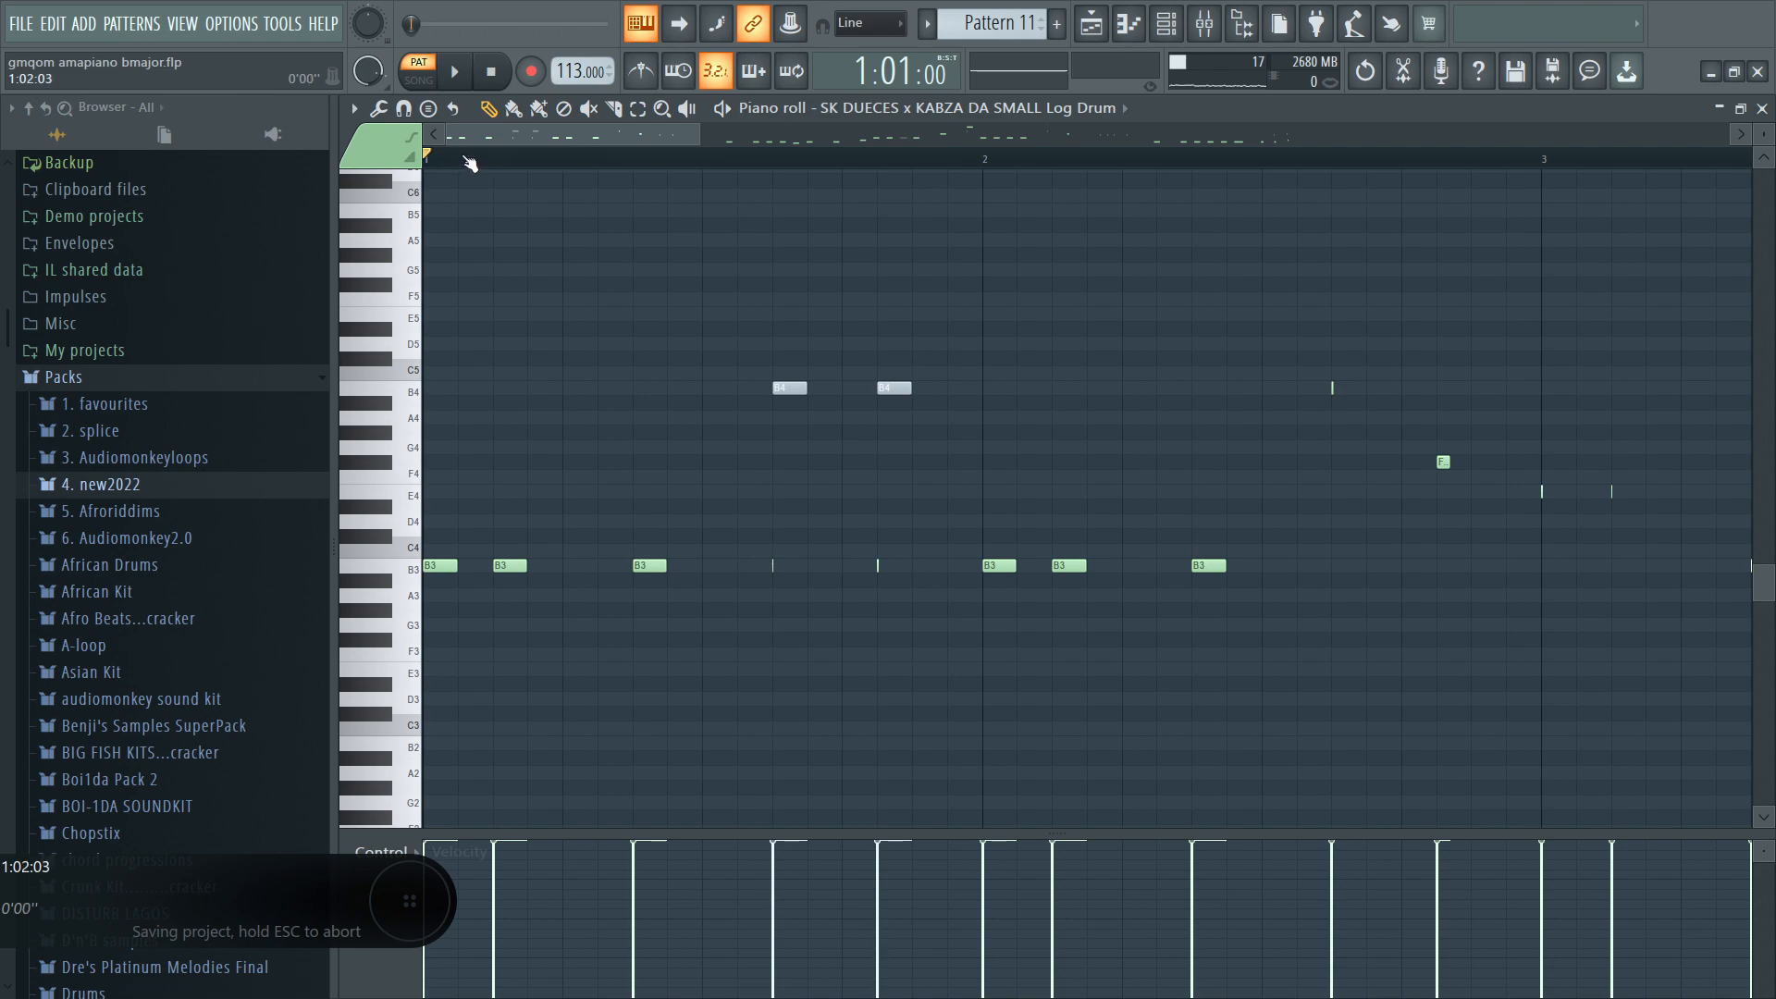
# Compare the opening B3 notes with the B4 notes by playing alternately from the start and the middle of bar 1.
pyautogui.press('space')
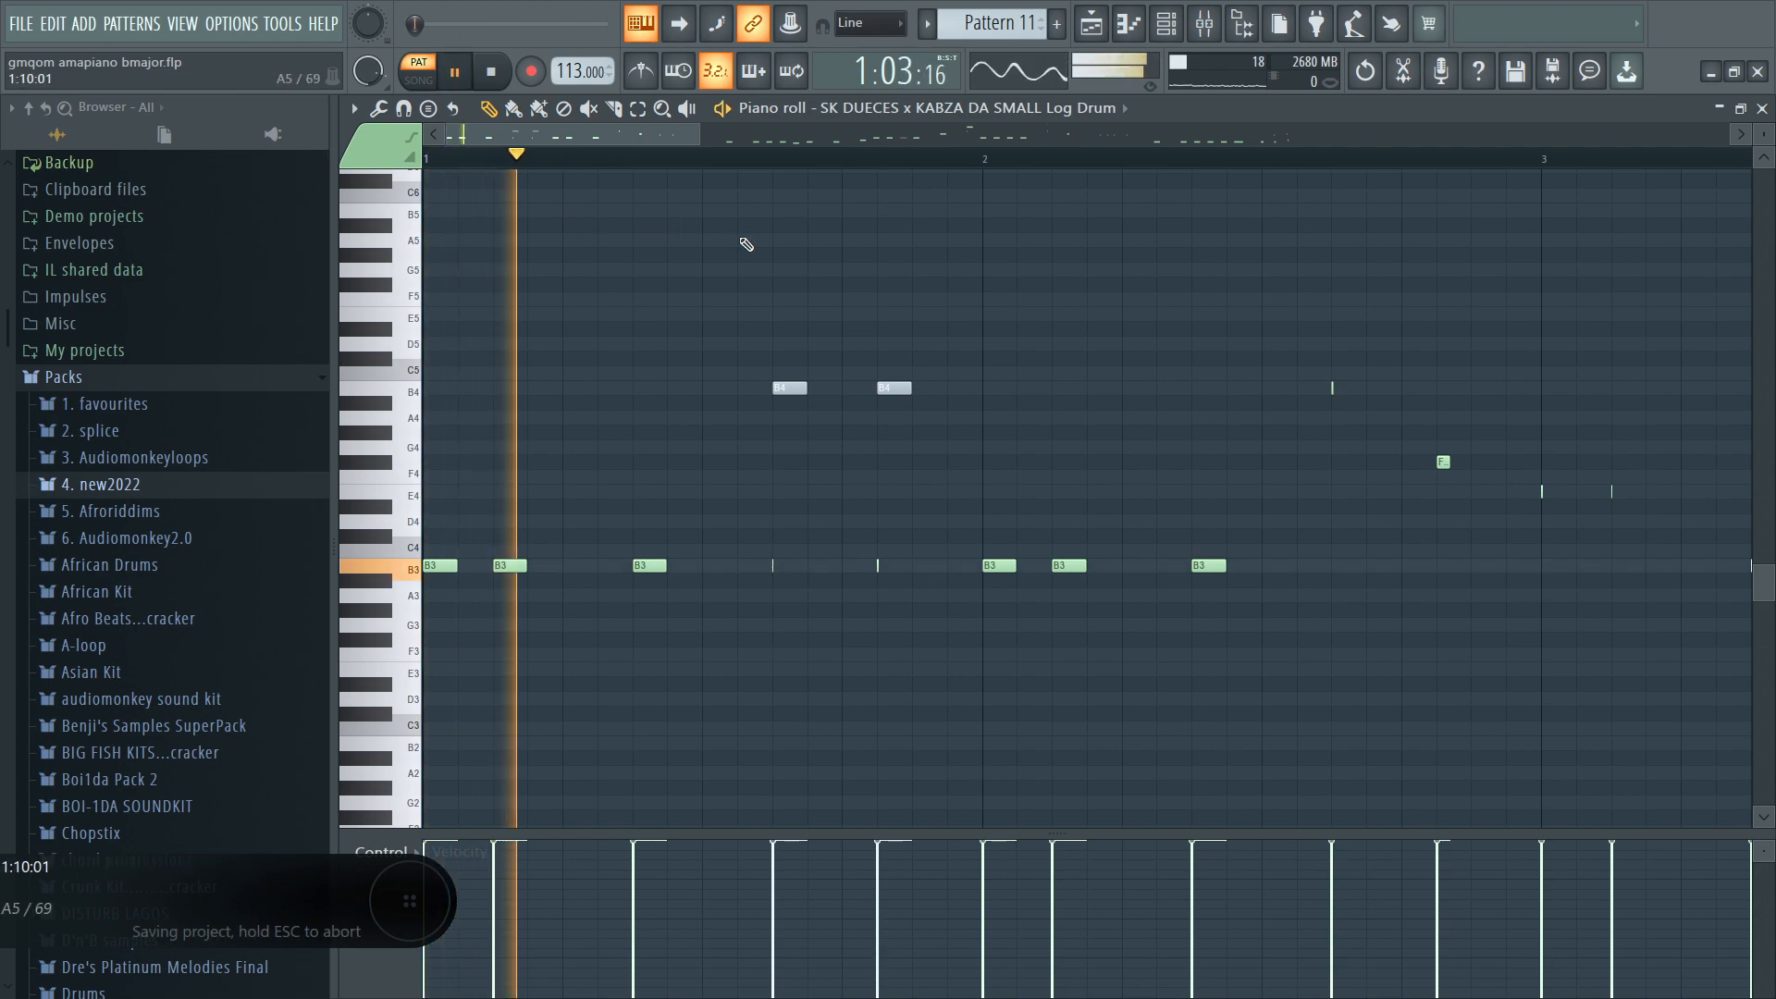
pyautogui.press('space')
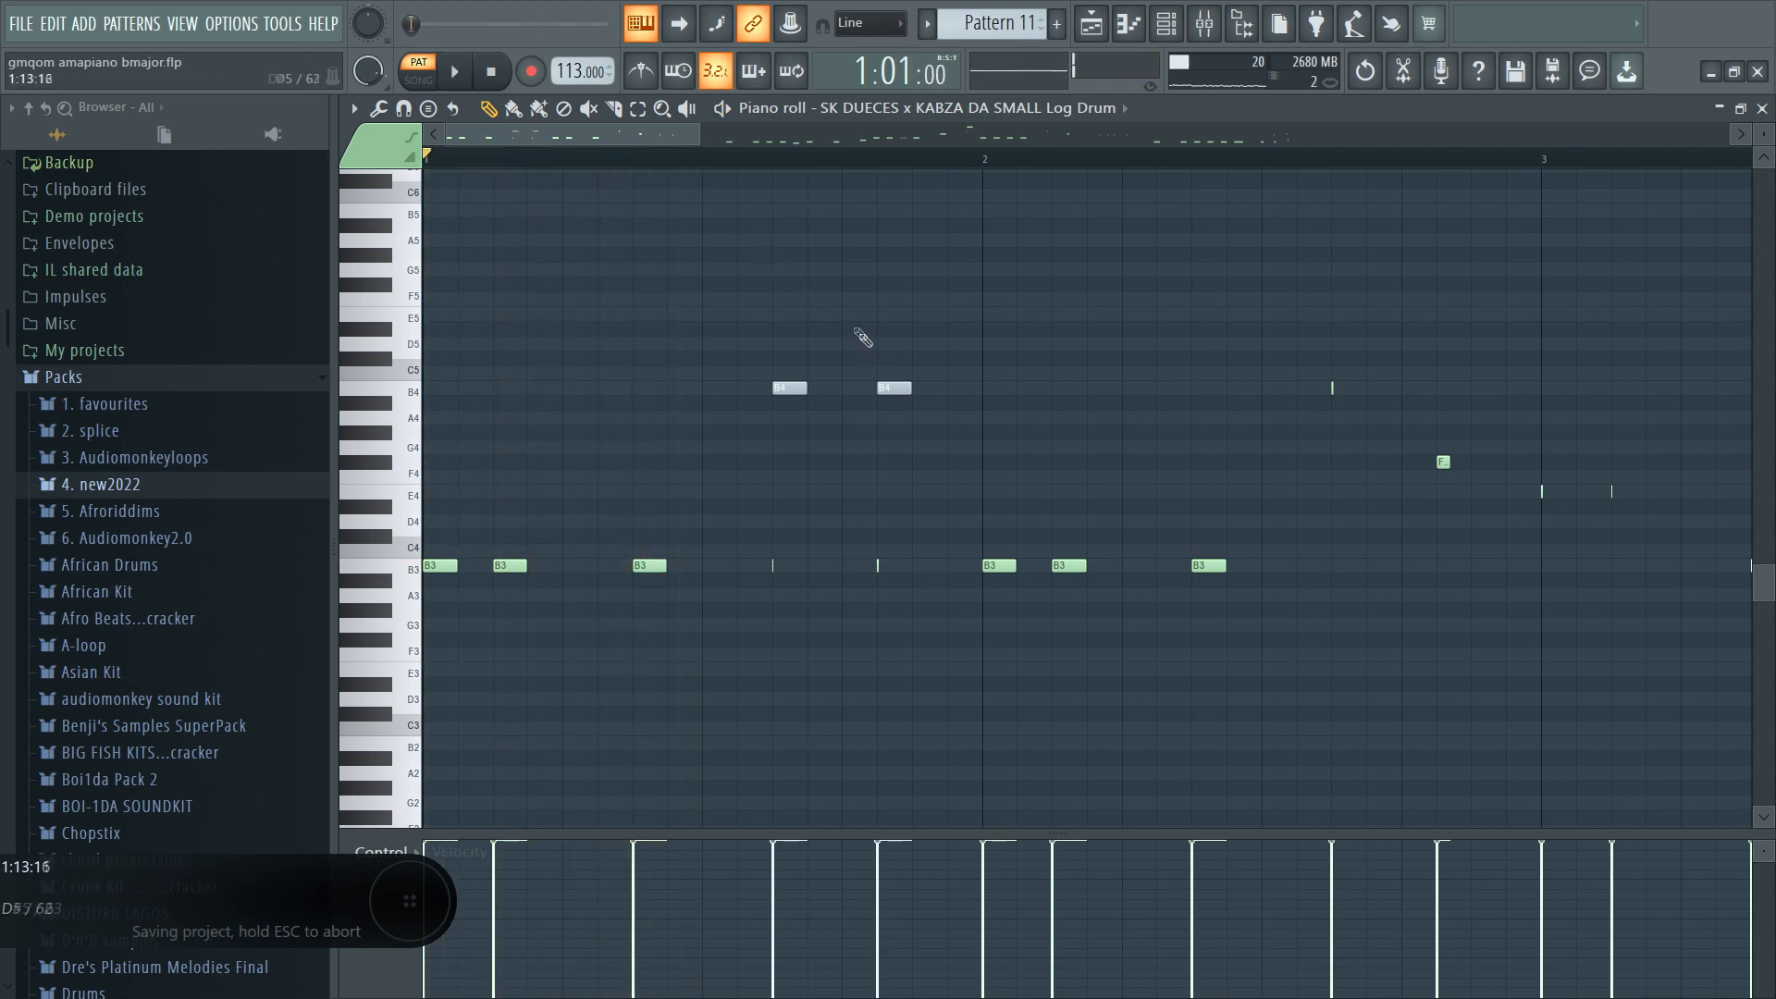
pyautogui.click(703, 171)
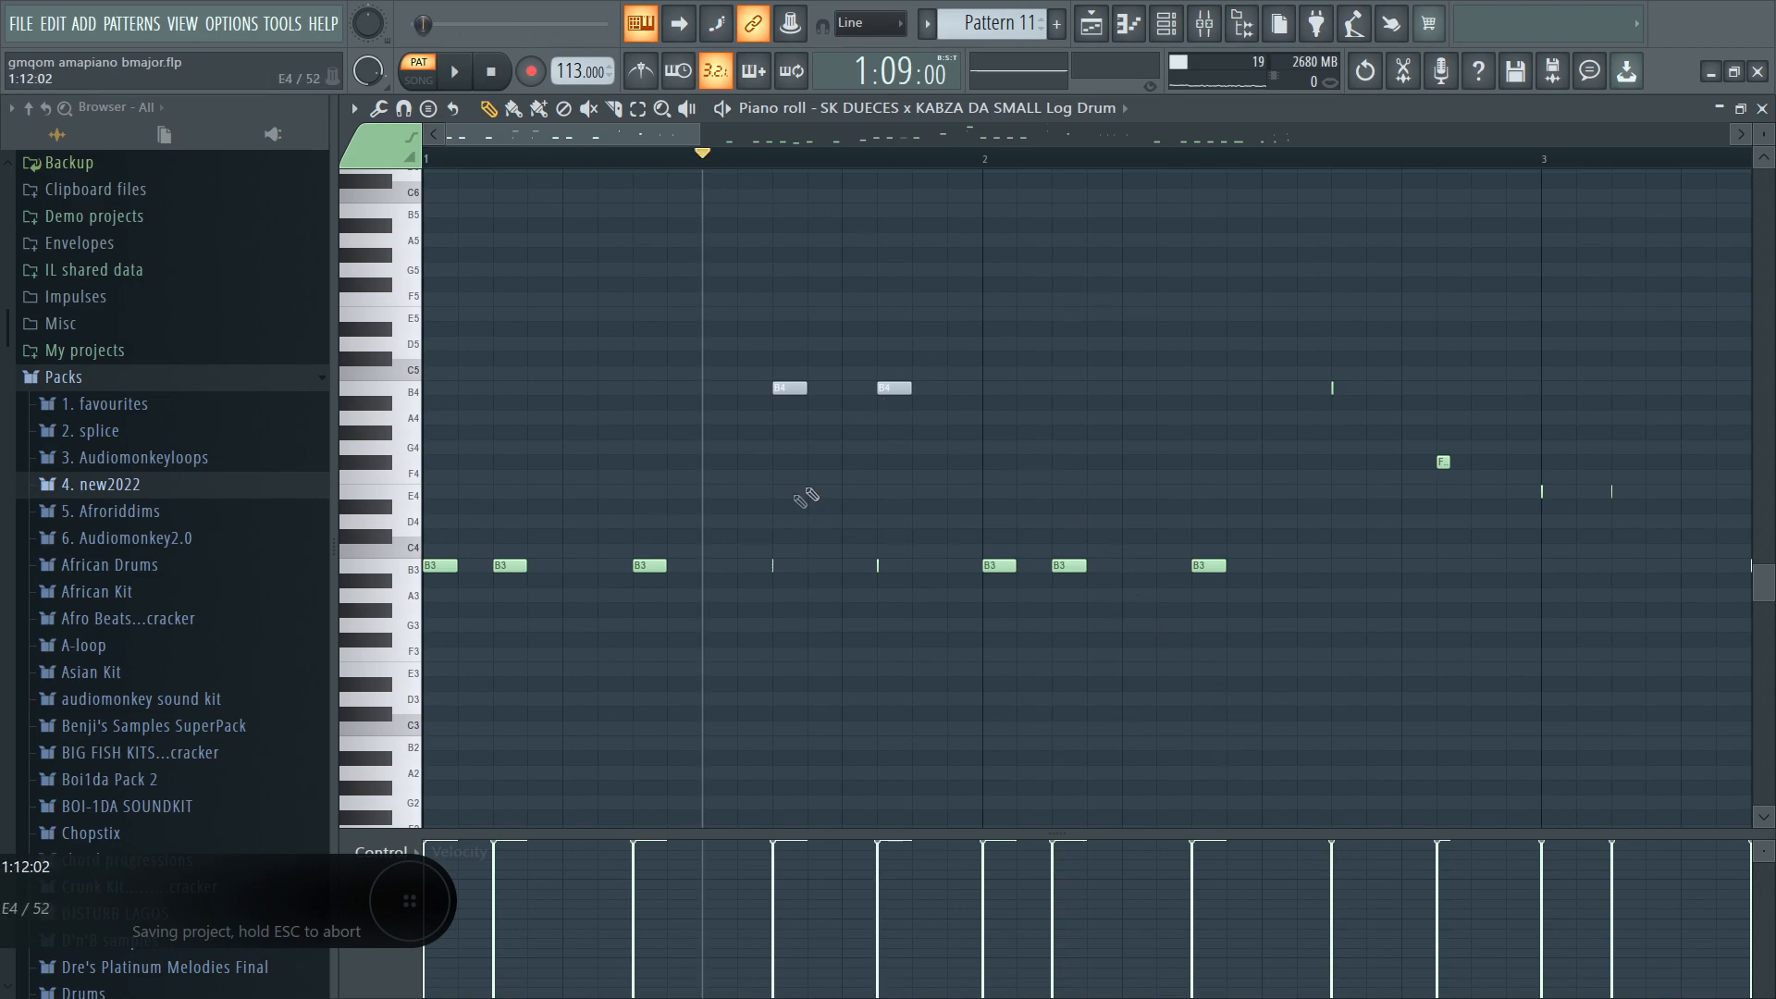
pyautogui.press('space')
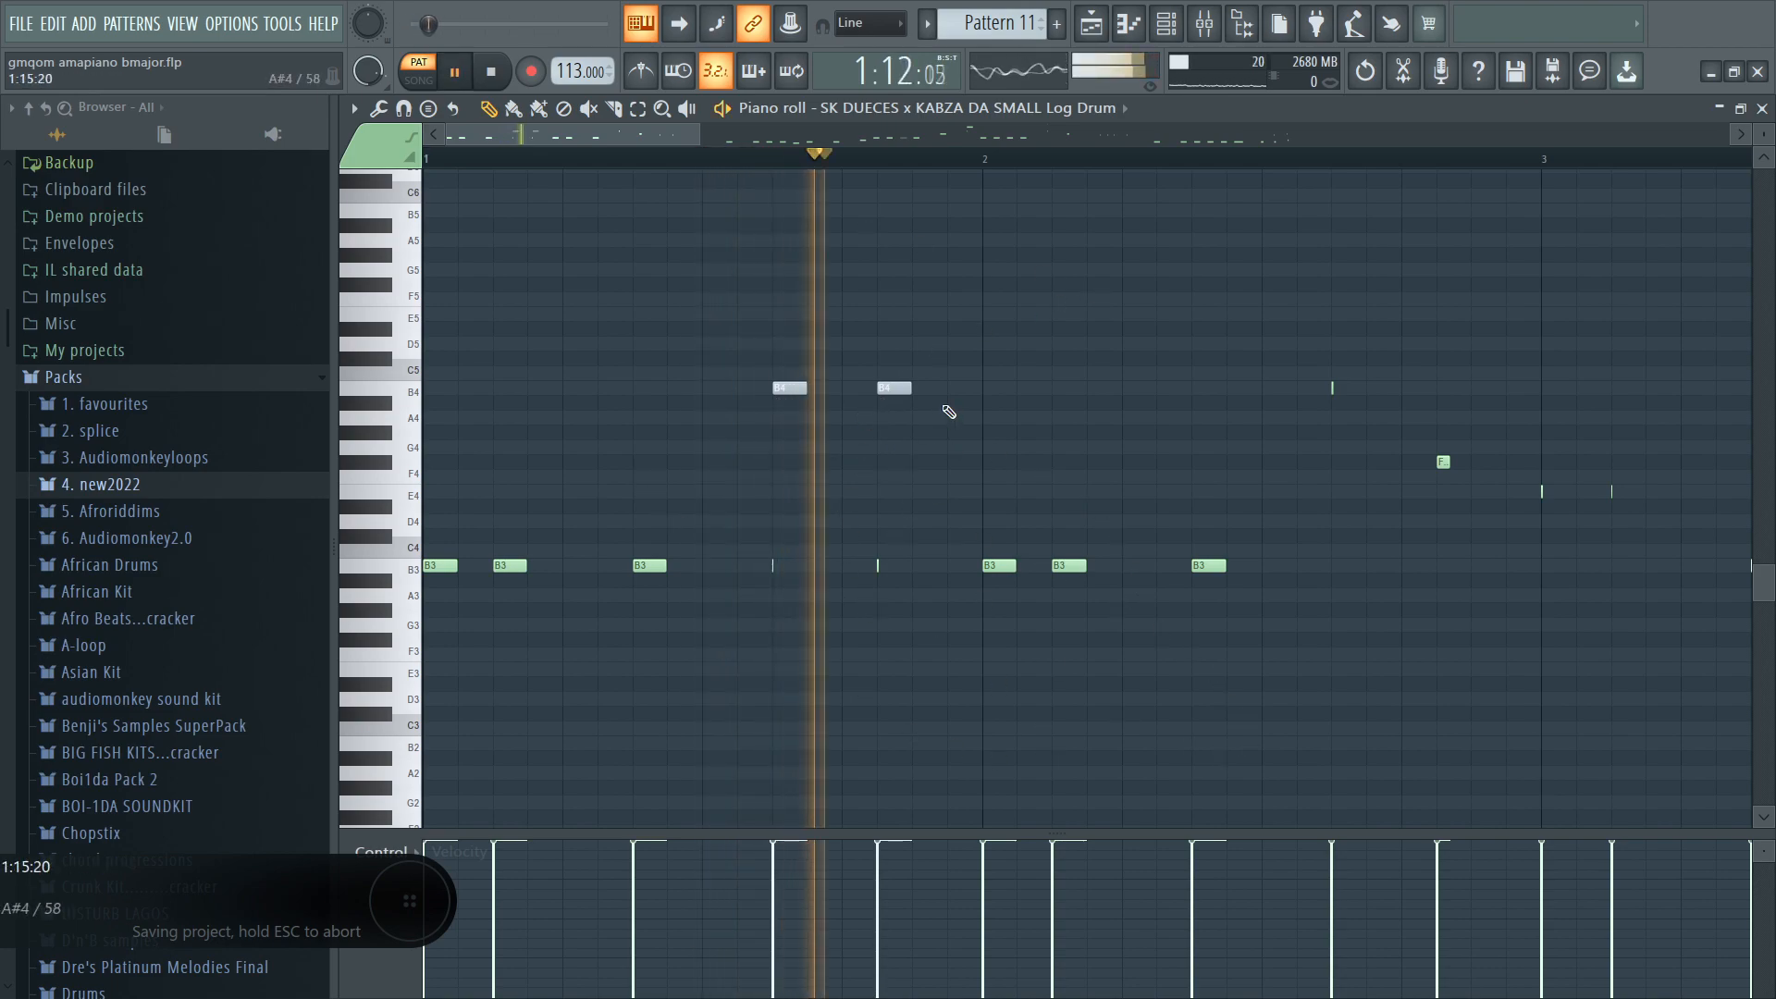
pyautogui.press('space')
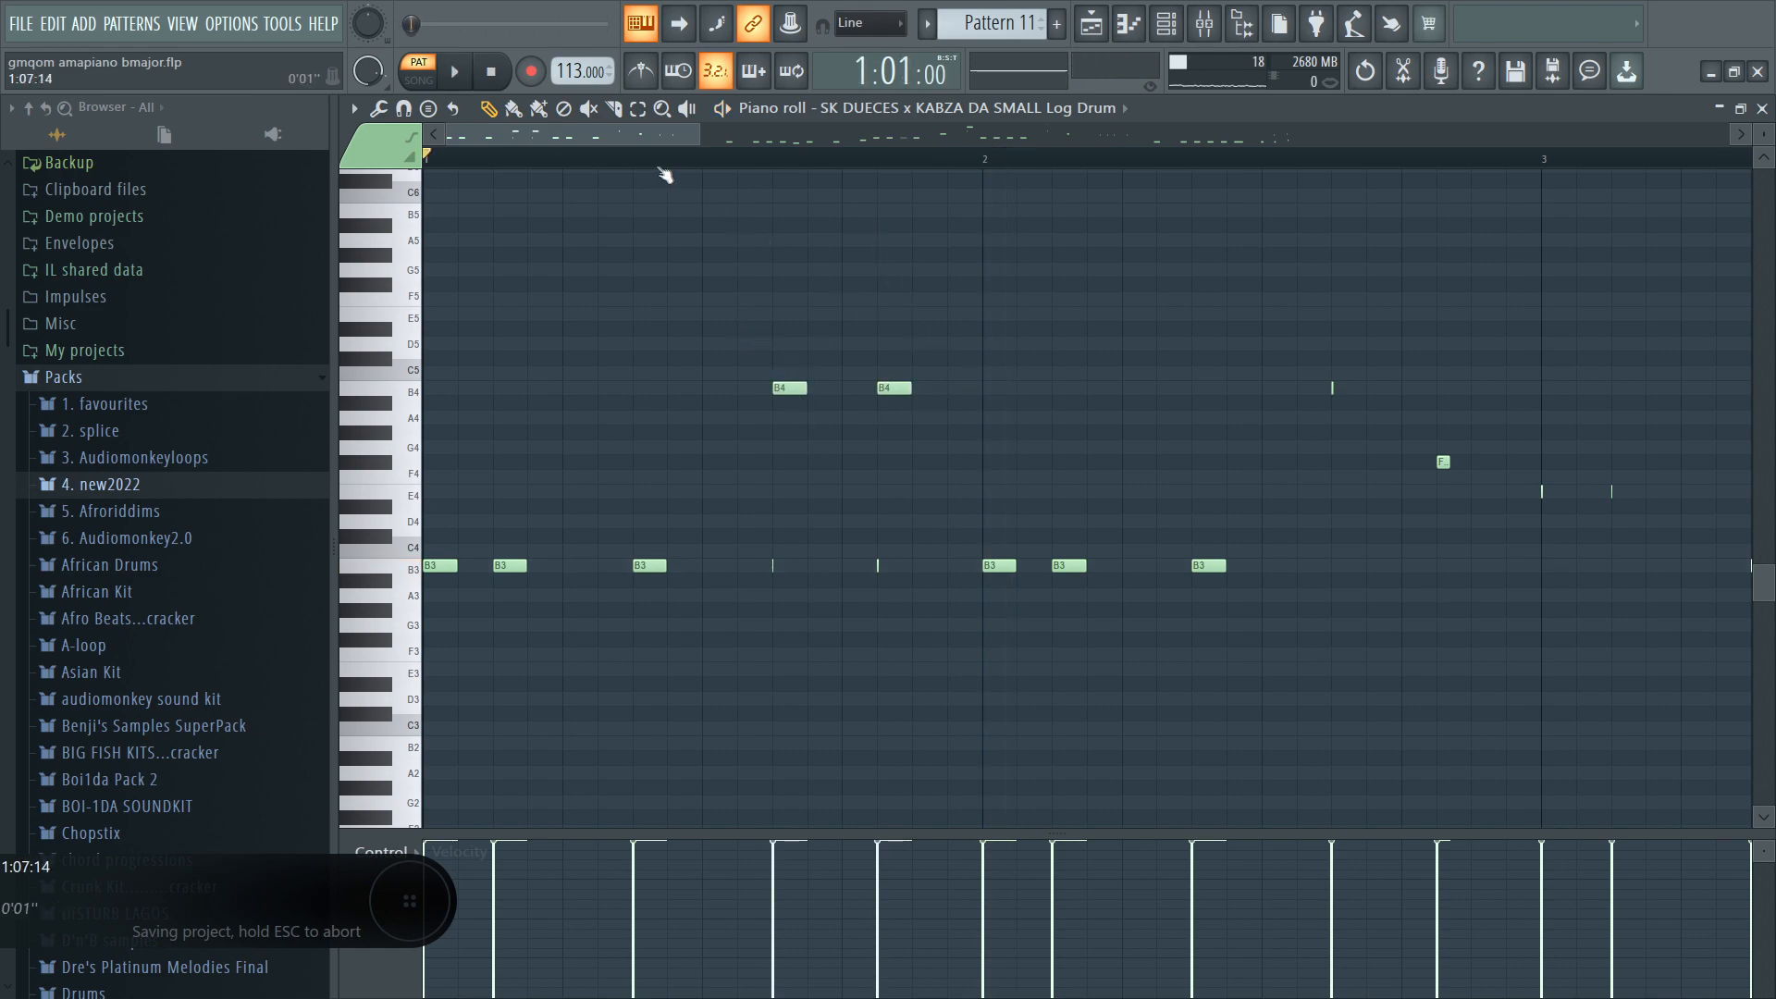
pyautogui.press('space')
pyautogui.press('space')
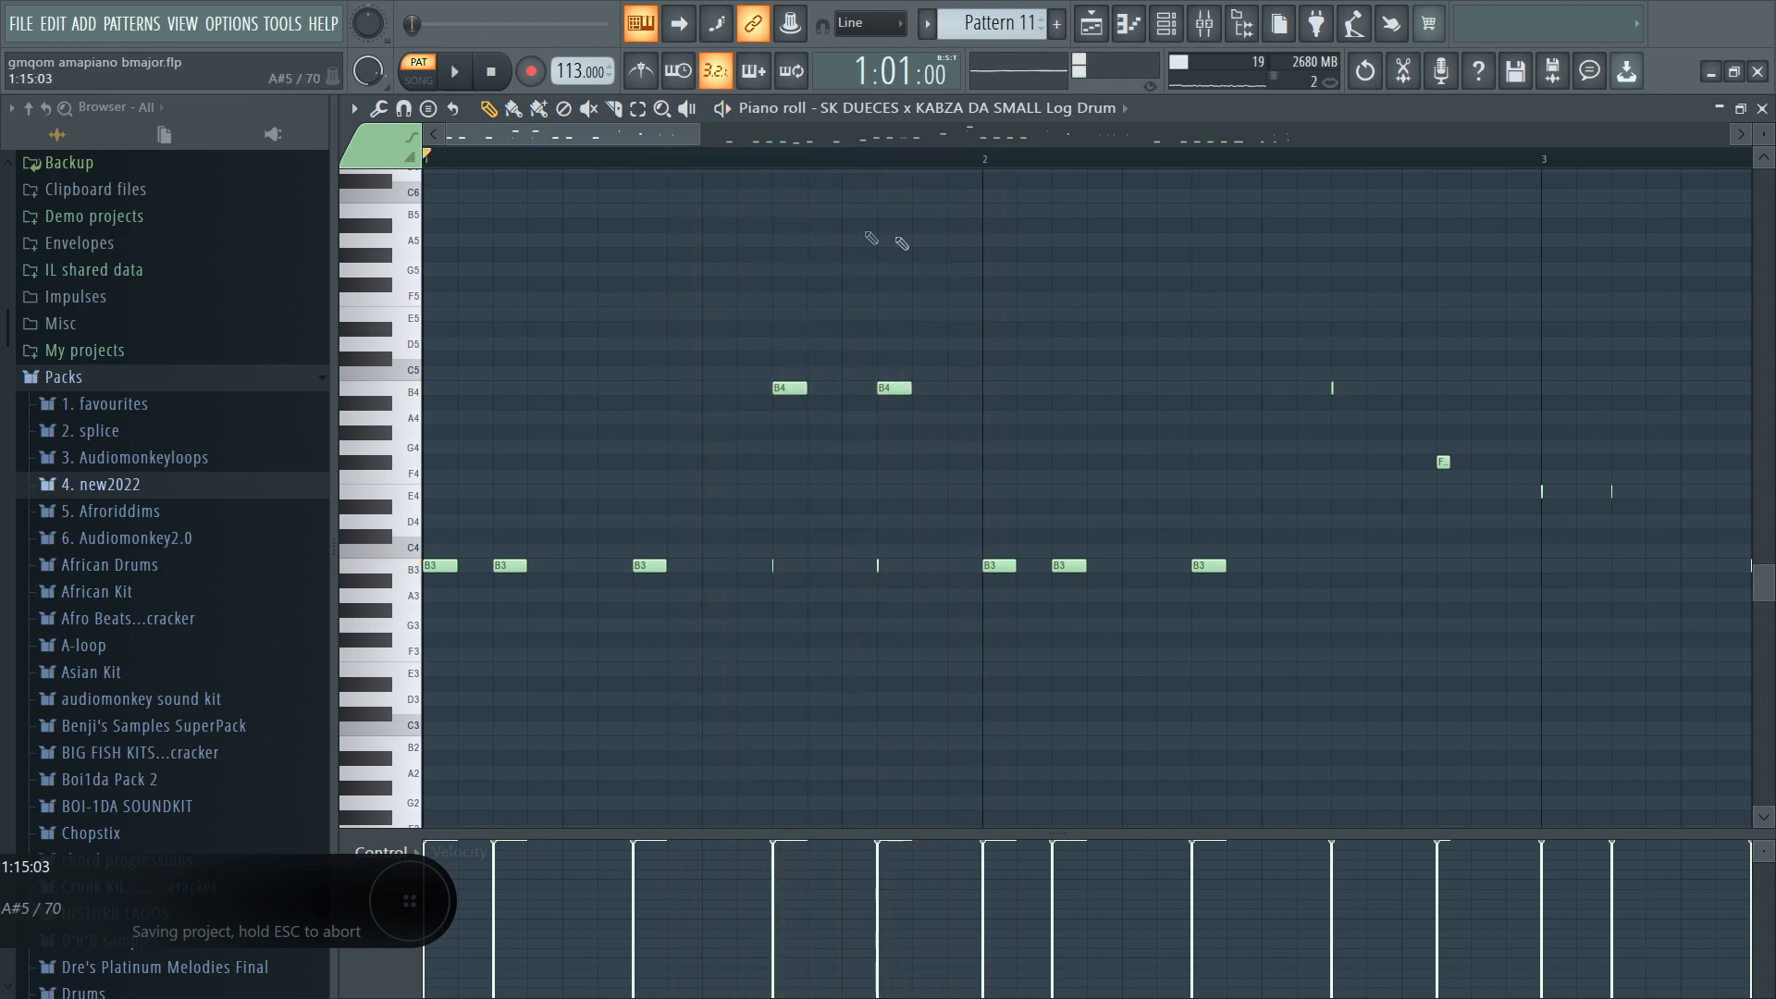
# Show and play the whole of Pattern 11, and delete the third B3 log drum note in bar 5.
pyautogui.click(661, 110)
pyautogui.rightClick(851, 273)
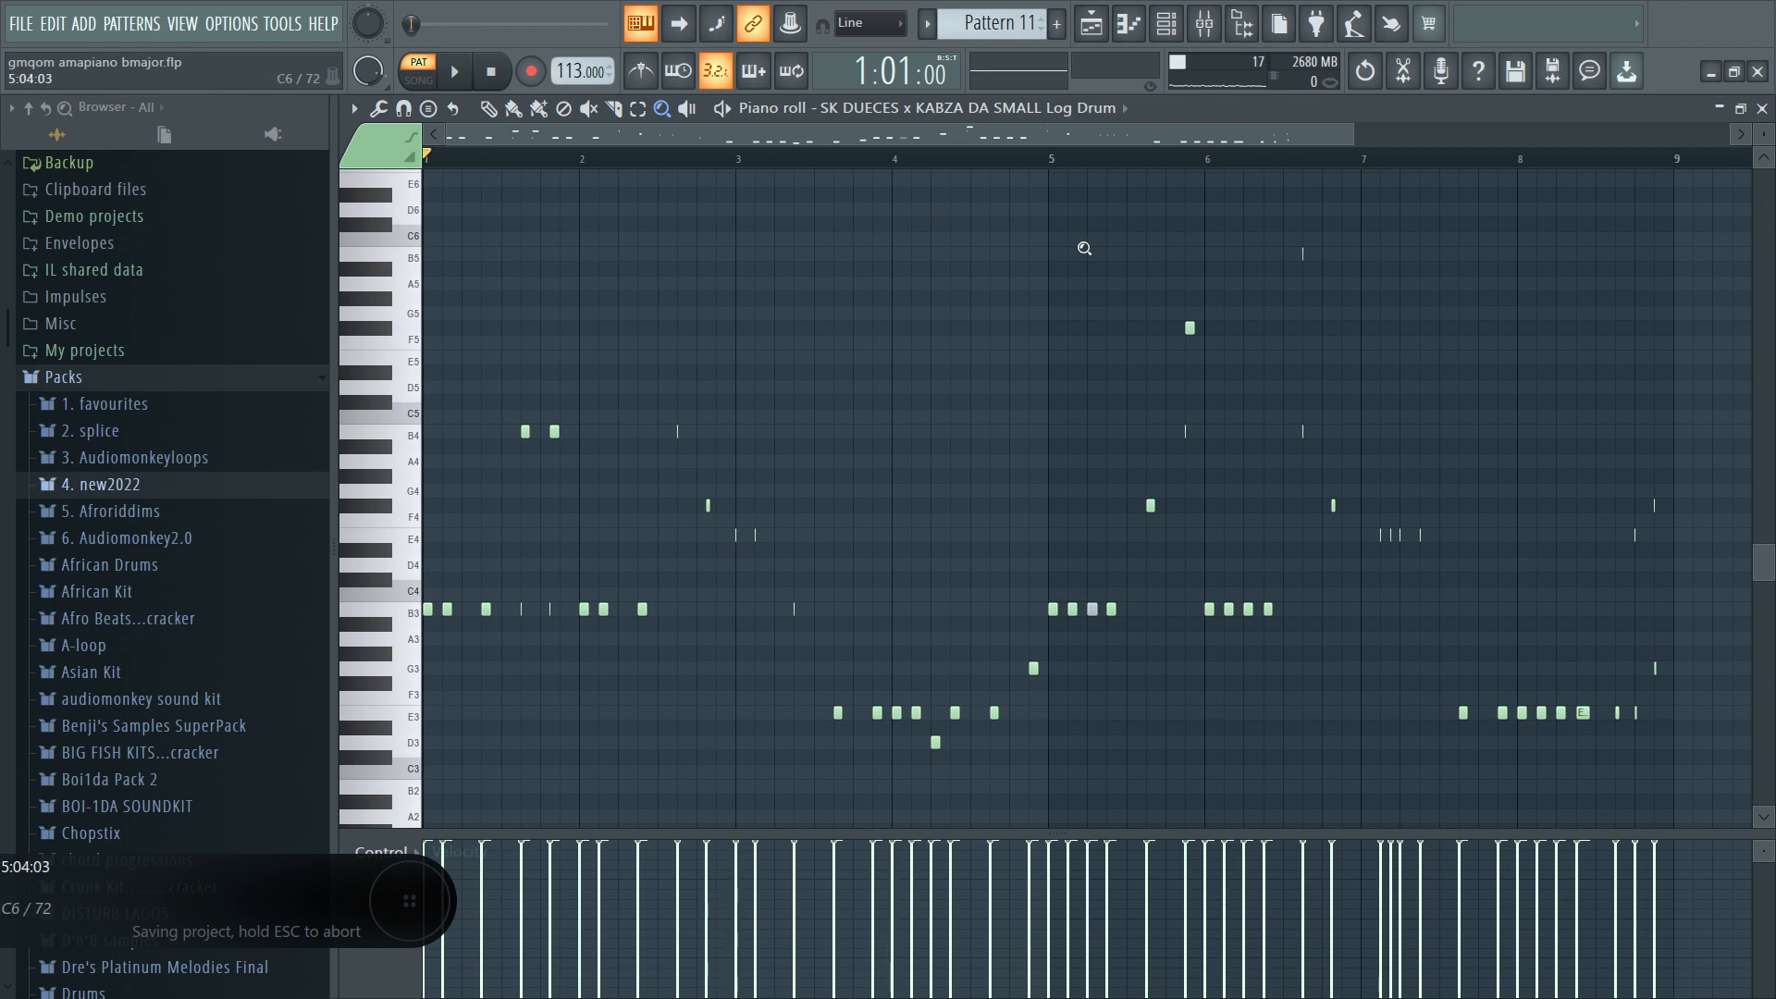
pyautogui.moveTo(1055, 247); pyautogui.dragTo(433, 747)
pyautogui.rightClick(781, 369)
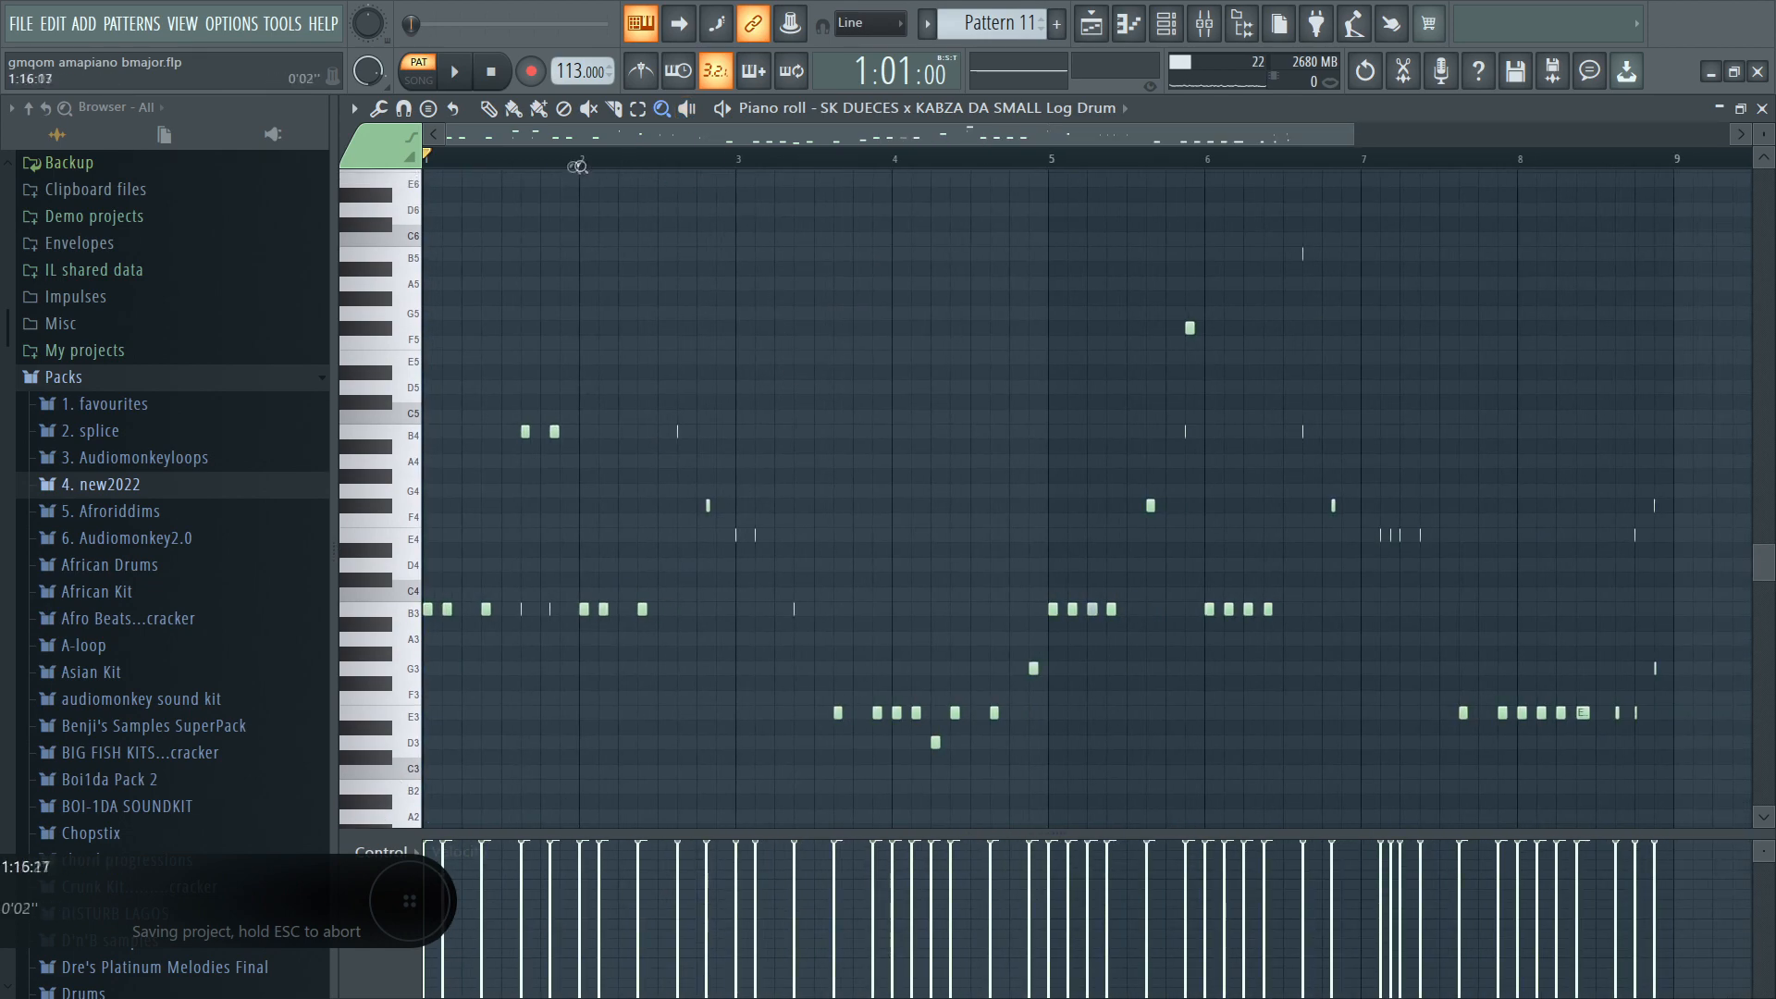
pyautogui.press('space')
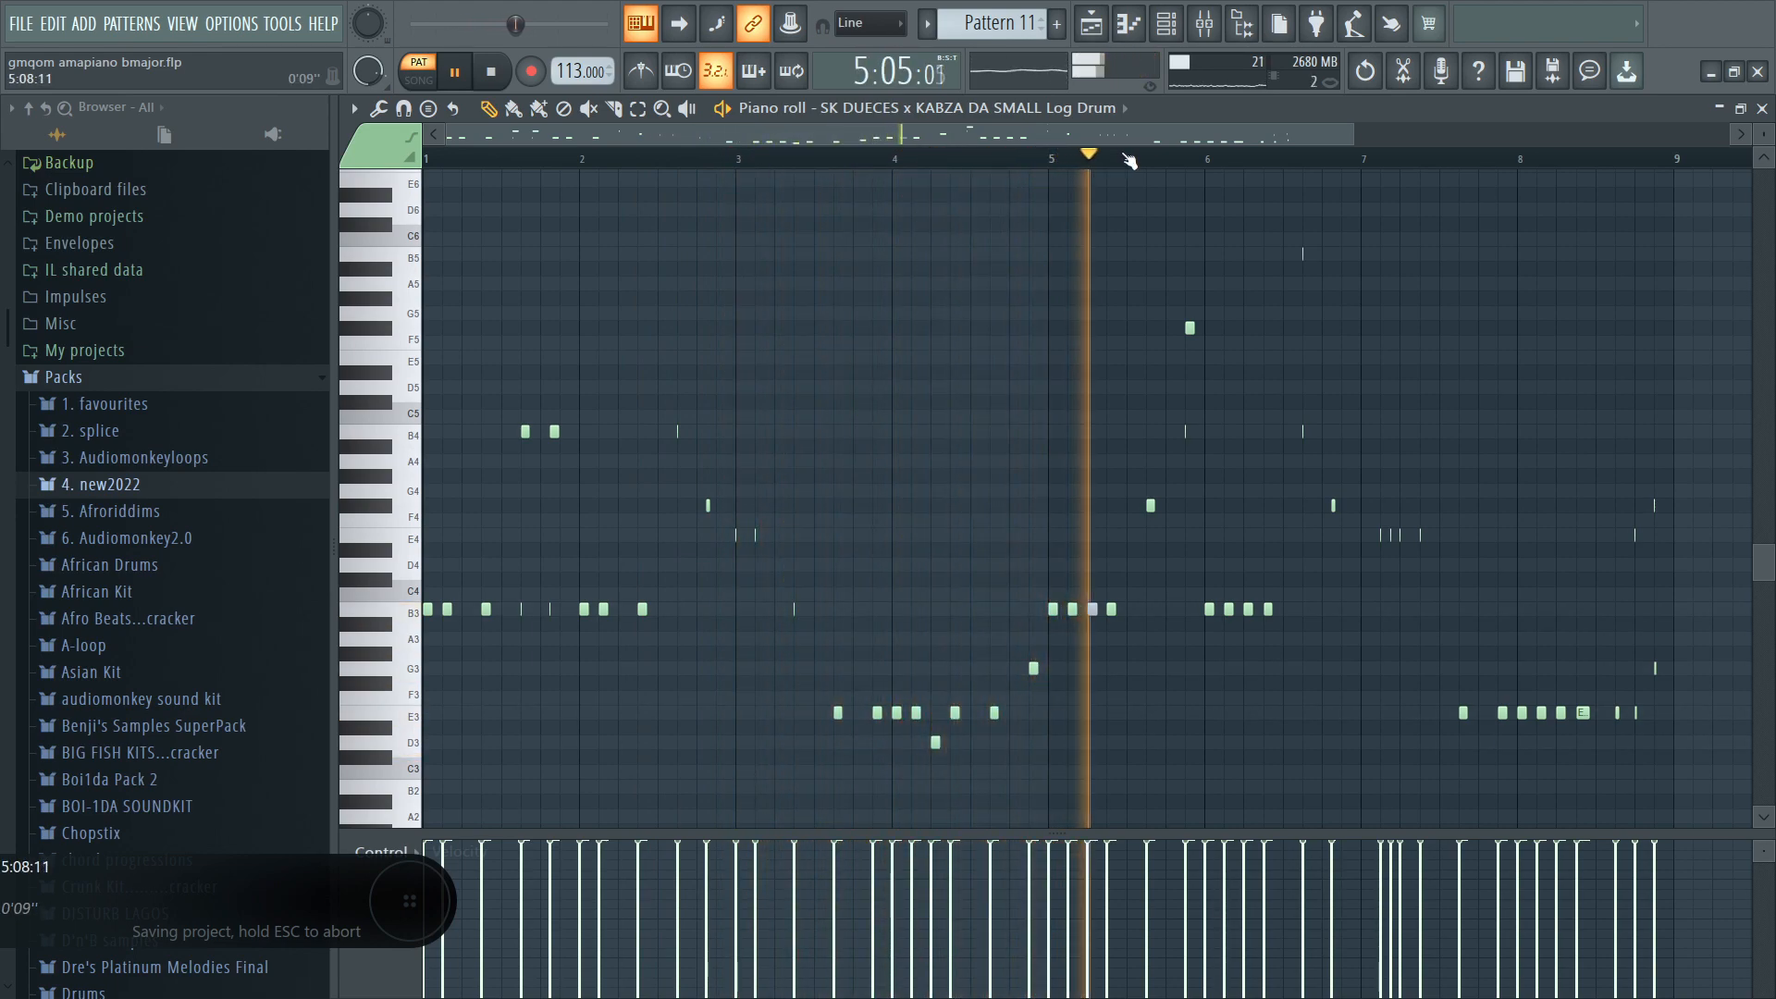
pyautogui.rightClick(1094, 613)
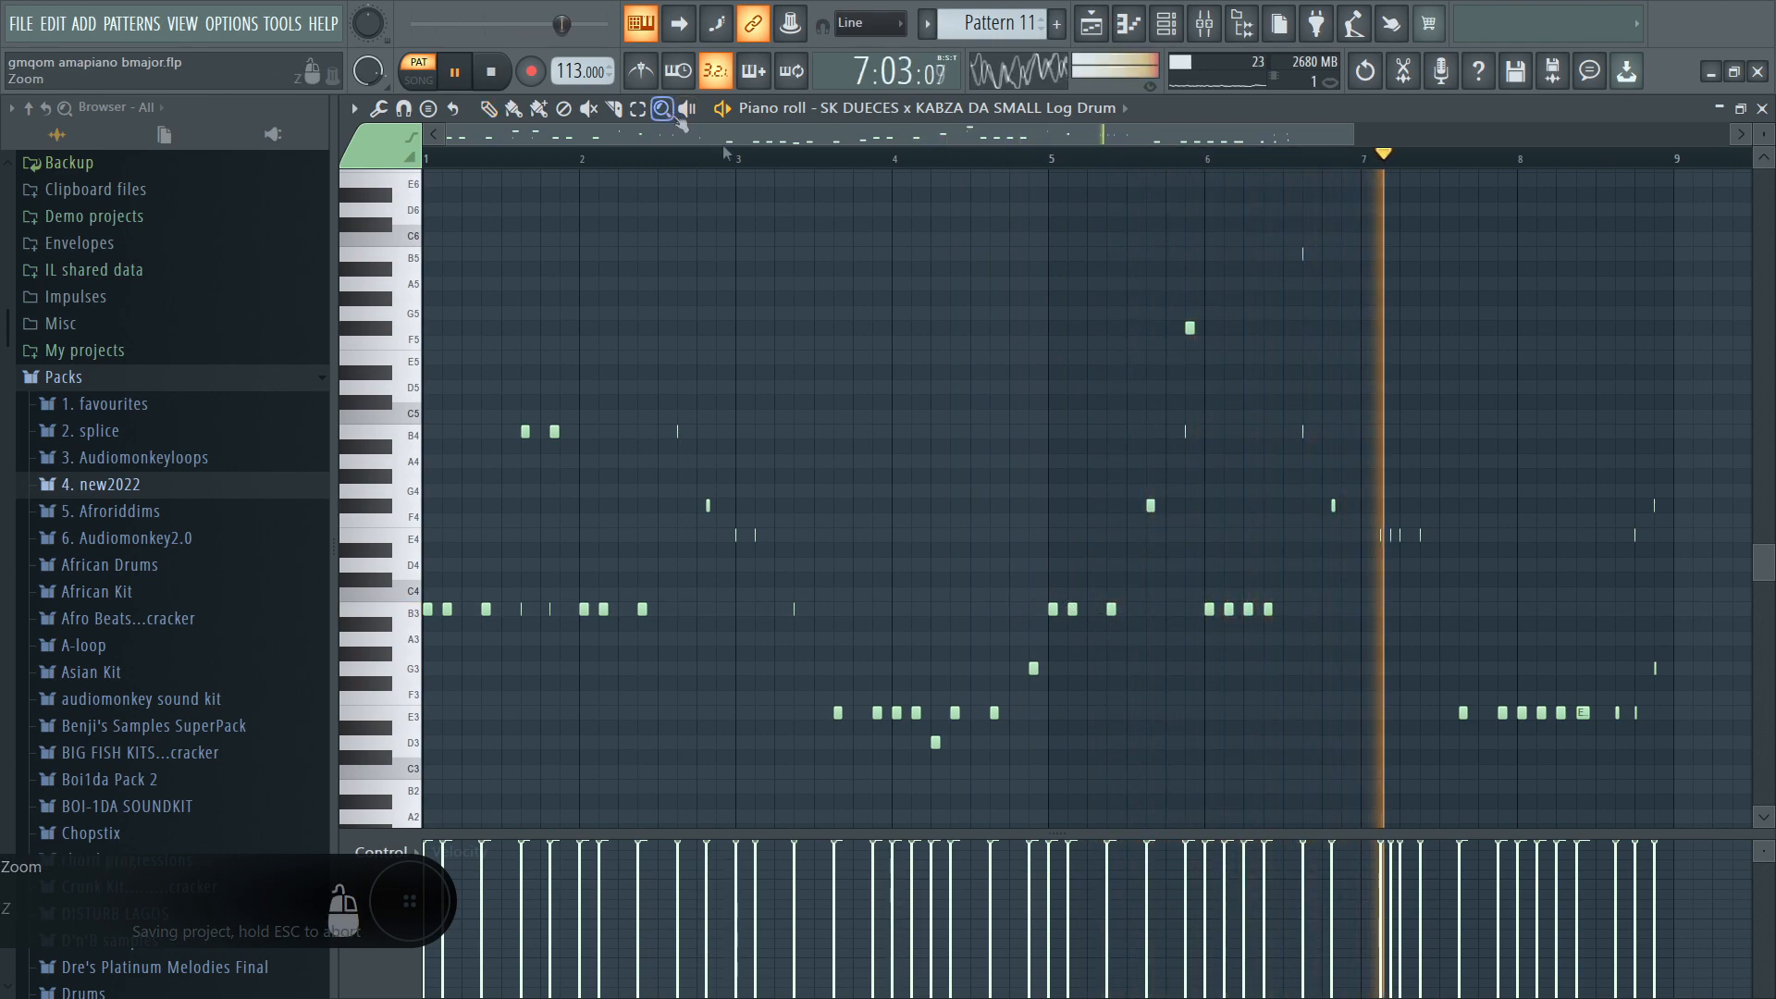
# Examine Pattern 11's log drum notes between bars 7 and 9 during playback, then return to the playlist and stop.
pyautogui.press('z')
pyautogui.click(1425, 585)
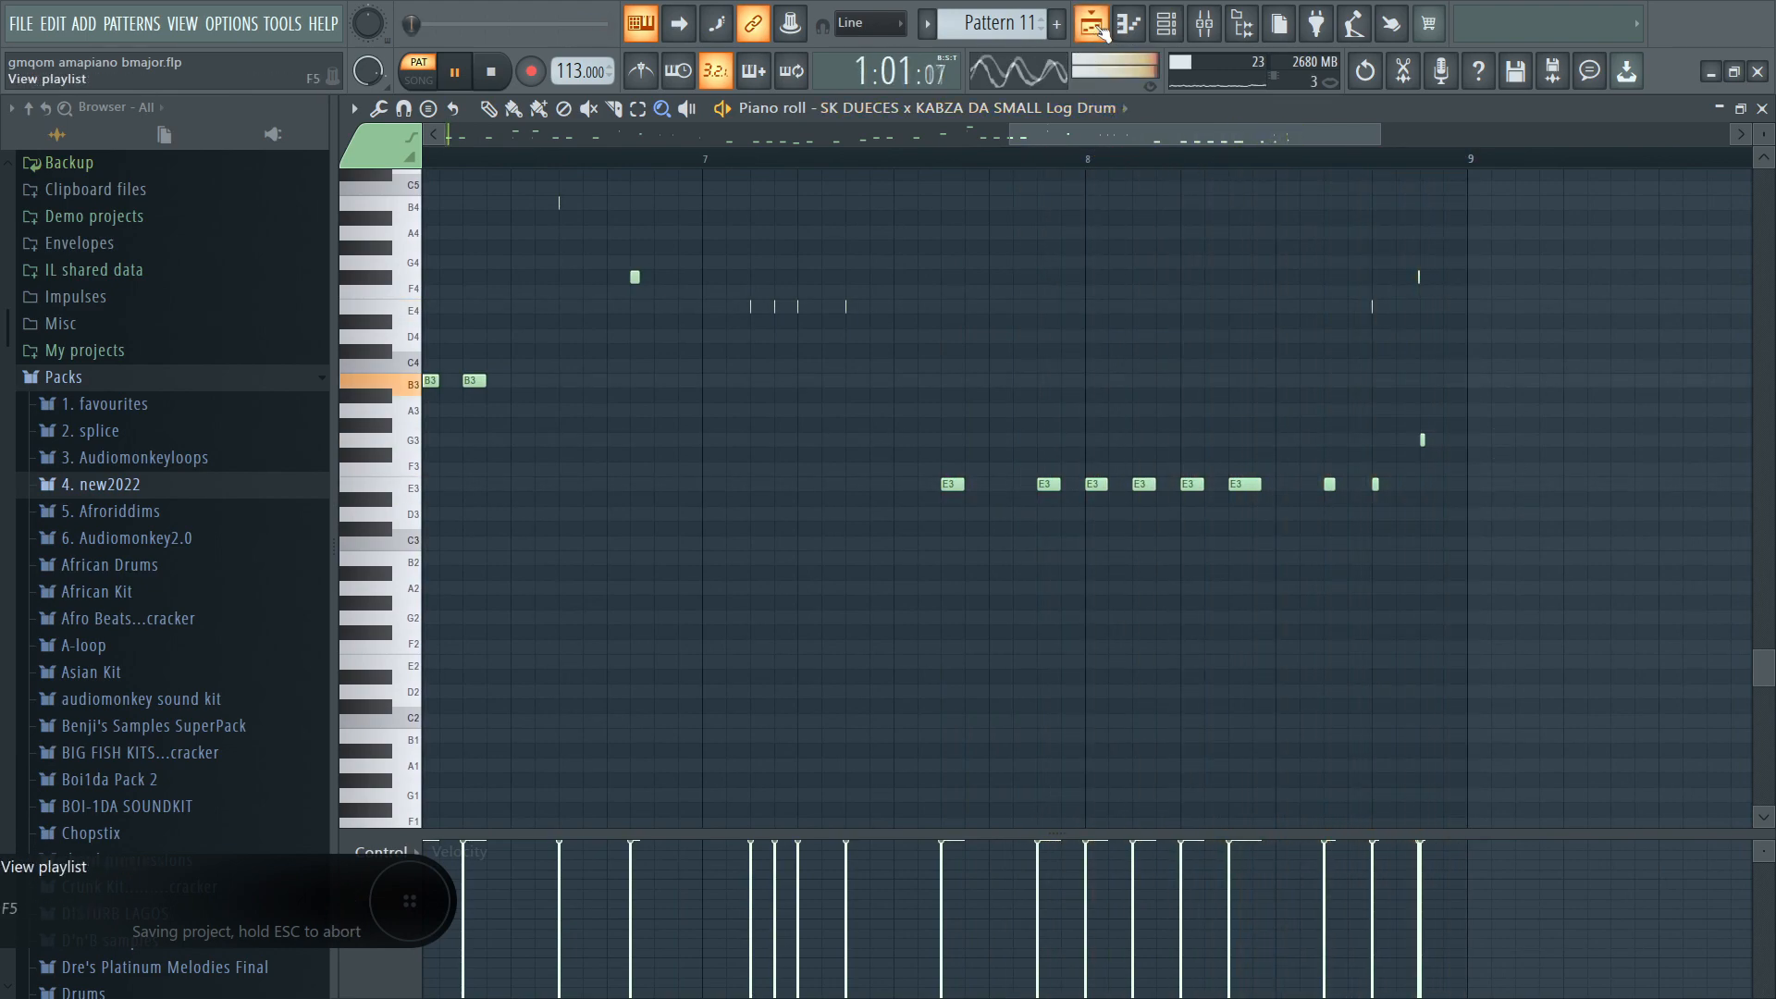
pyautogui.press('F5')
pyautogui.press('space')
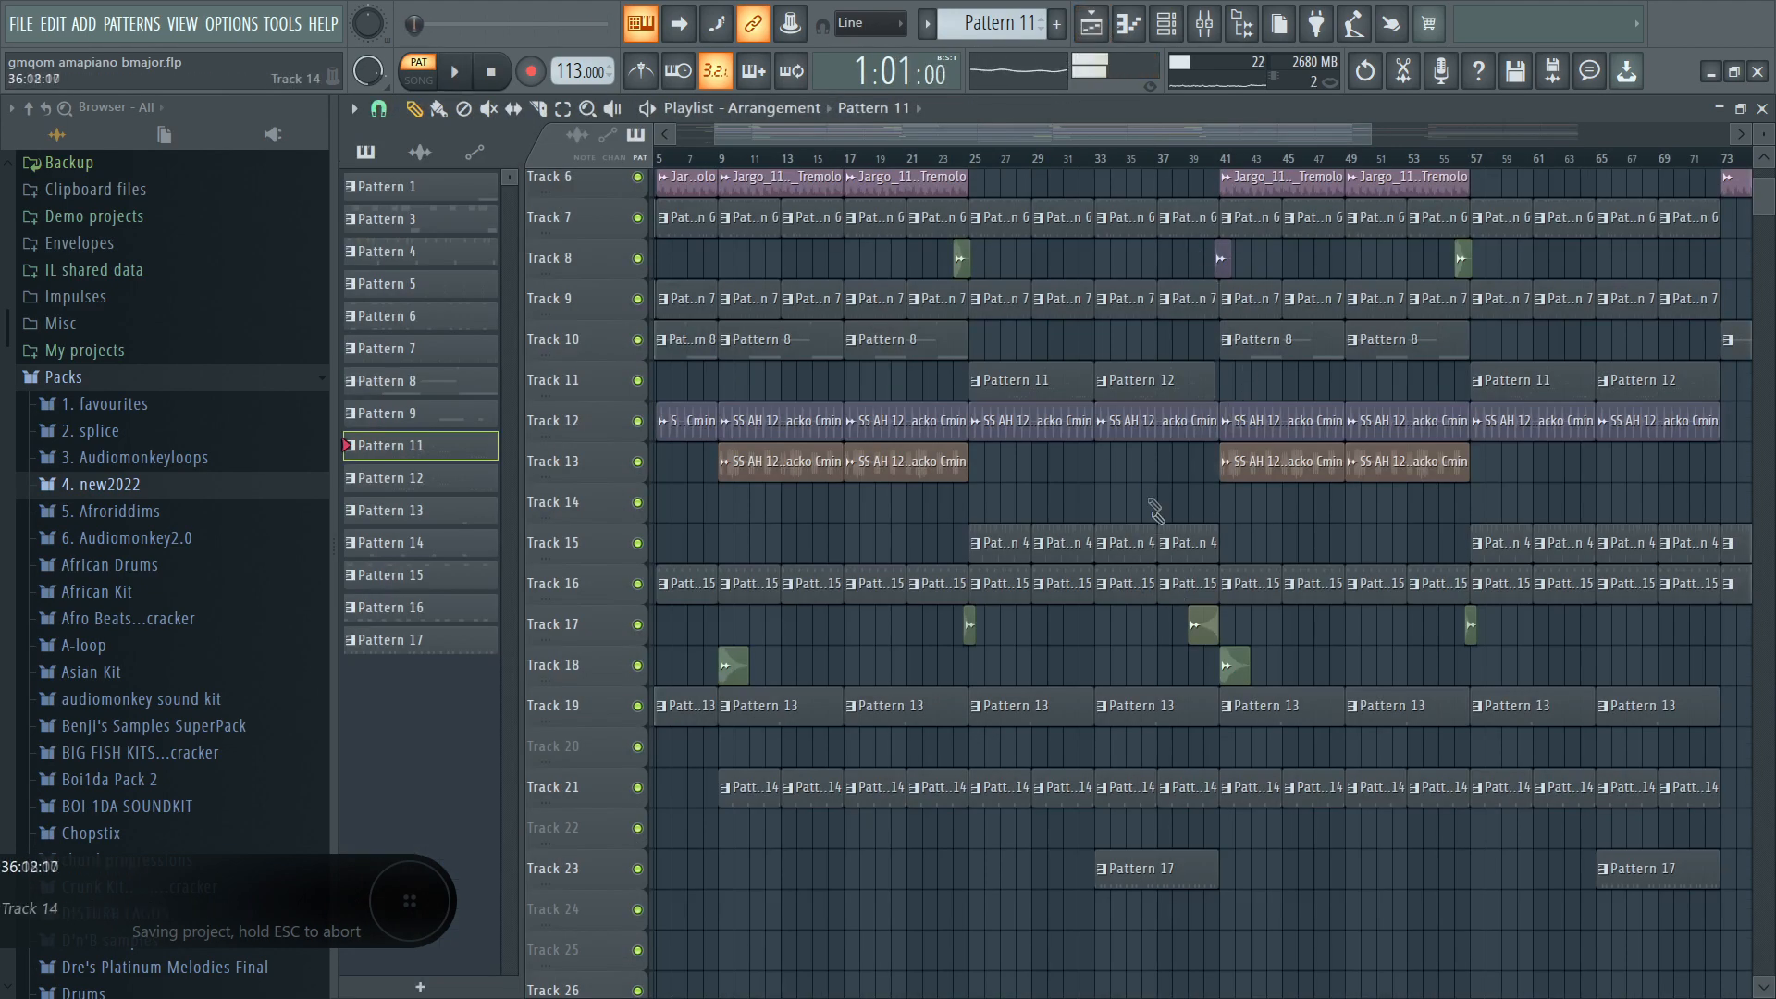
# Open Pattern 12's log drum notes from the playlist, play the pattern through bar 8, and close the piano roll.
pyautogui.doubleClick(1140, 381)
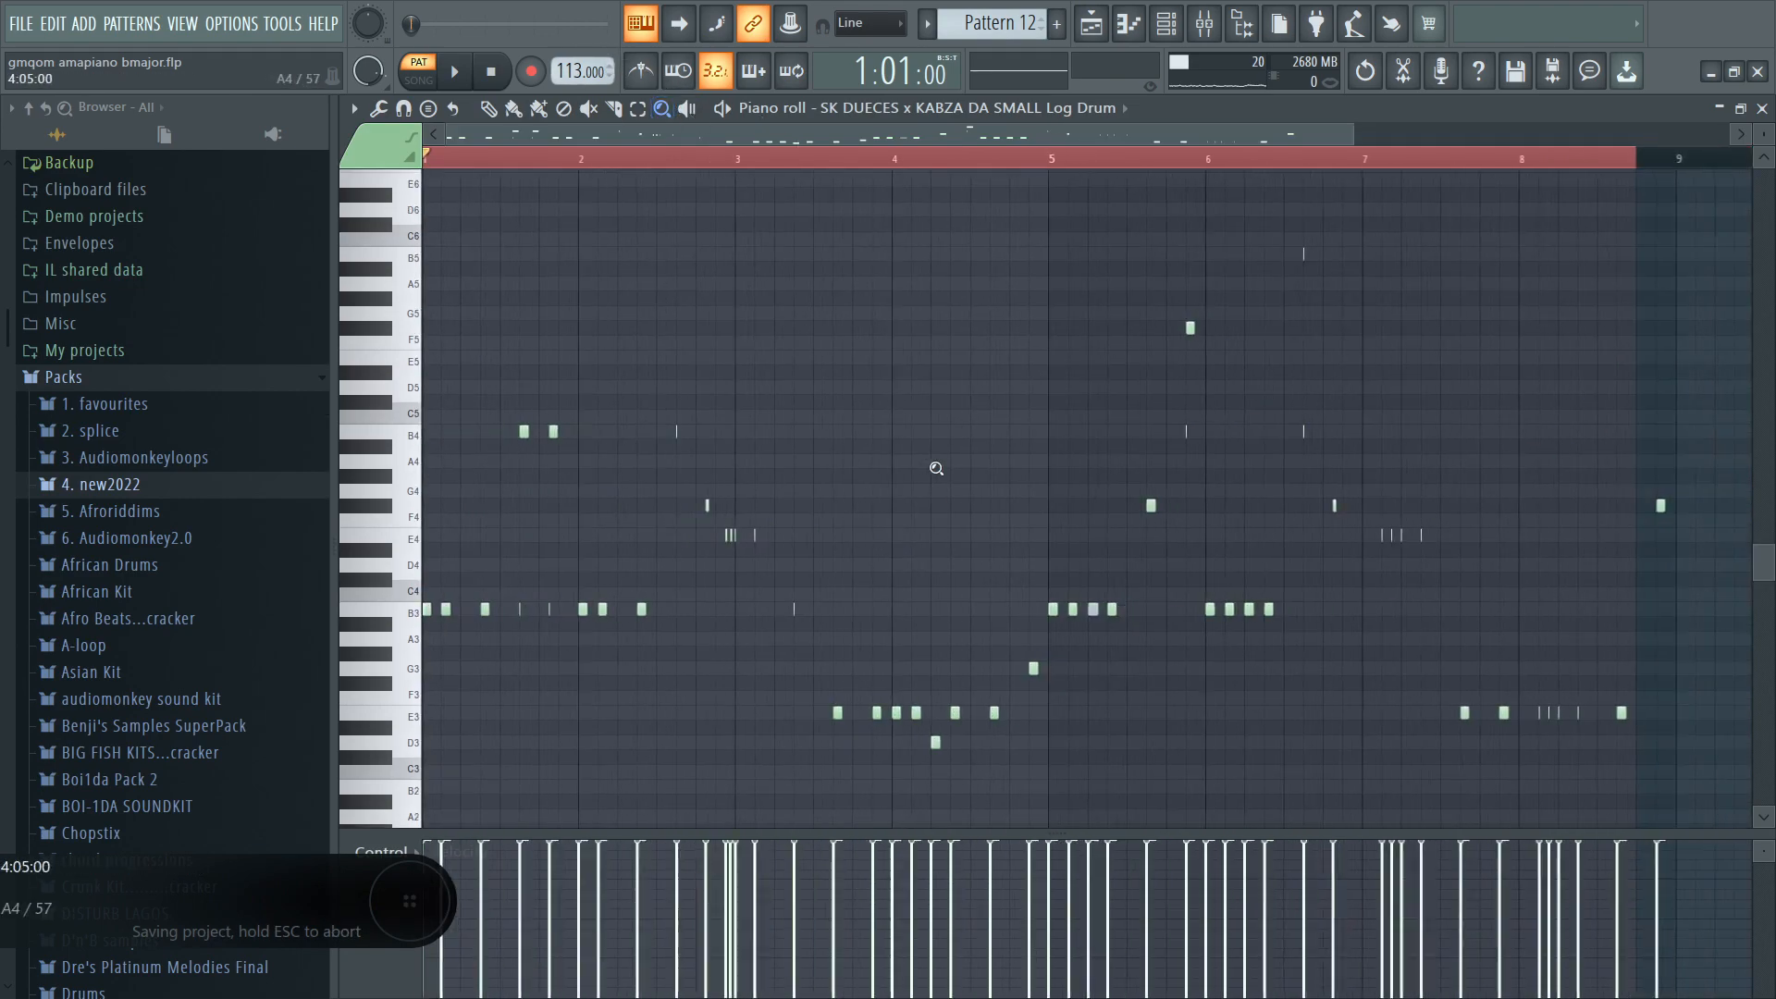
pyautogui.rightClick(936, 469)
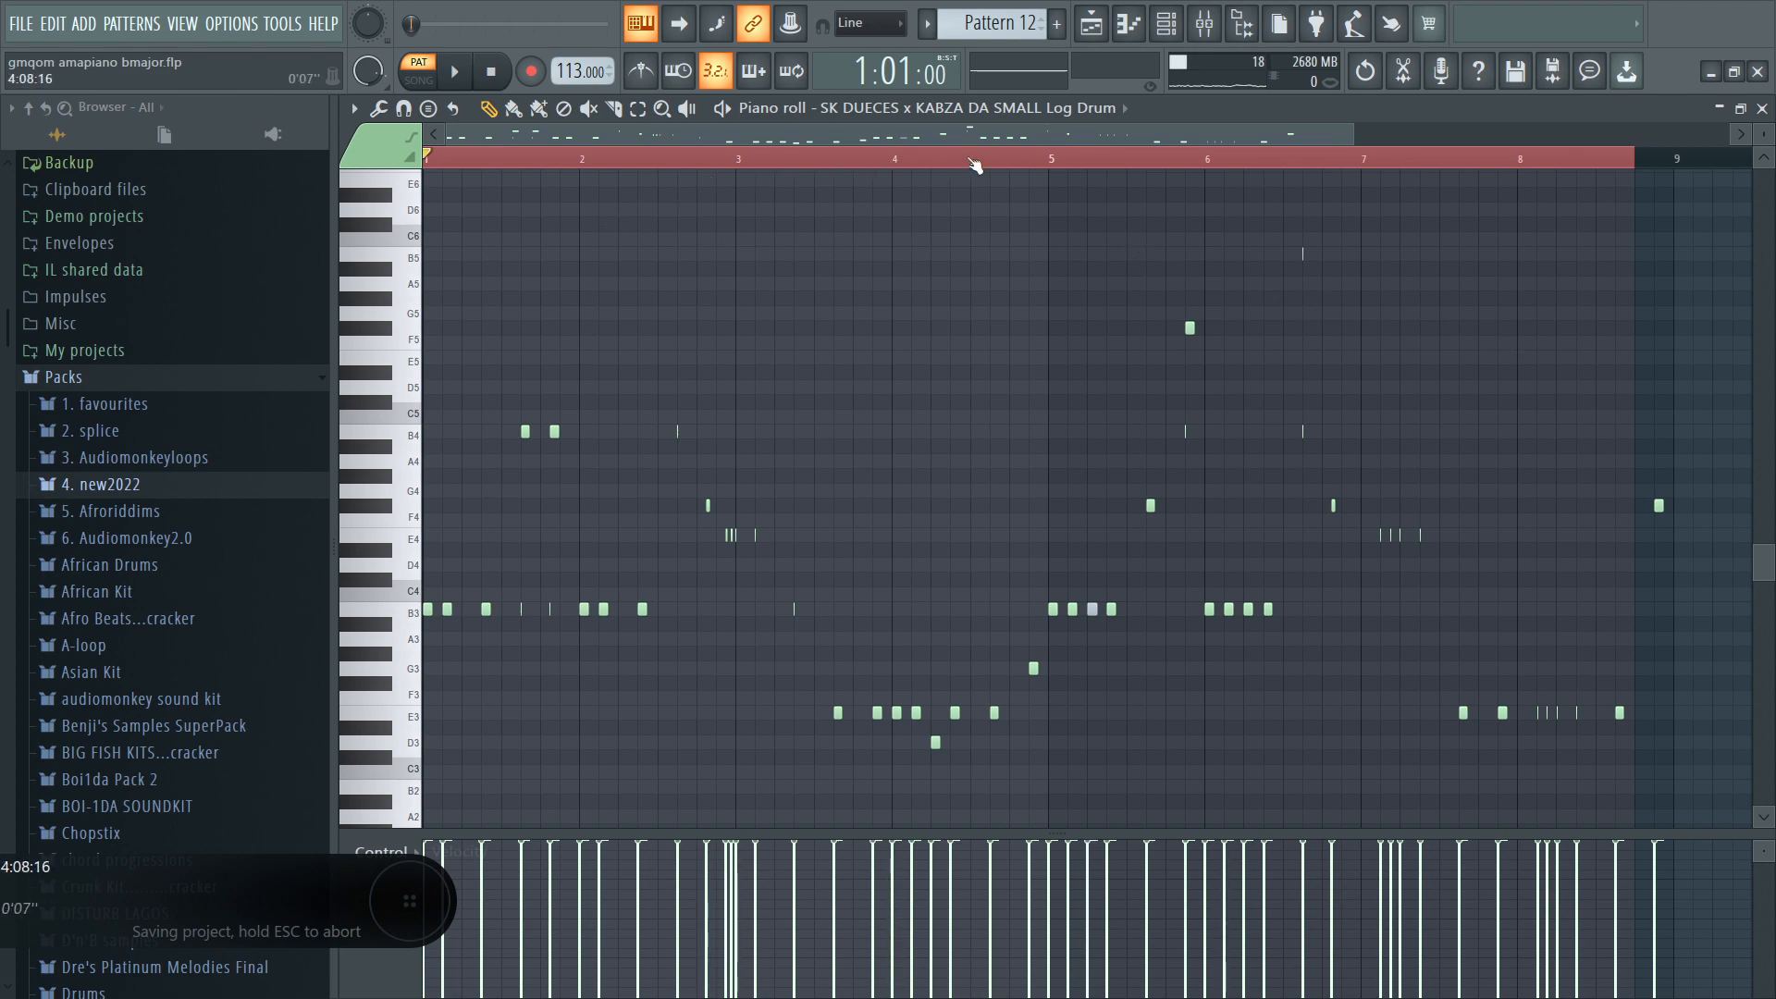
pyautogui.press('space')
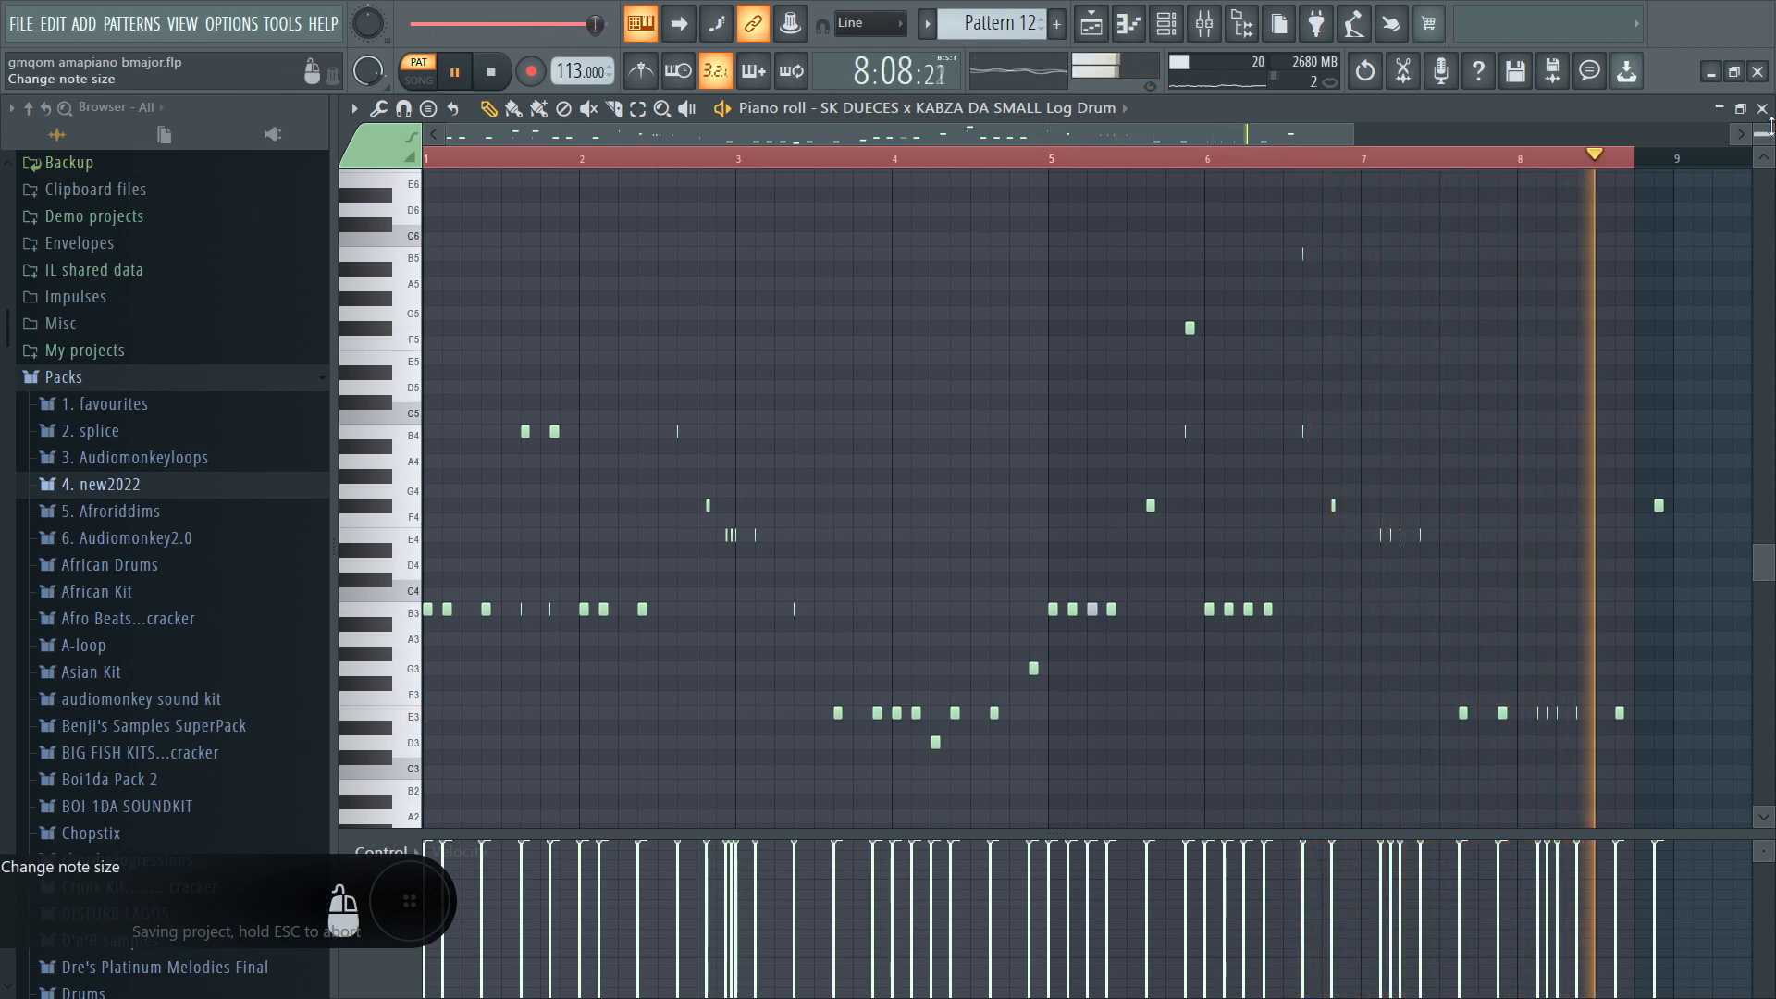
pyautogui.press('space')
pyautogui.click(1764, 108)
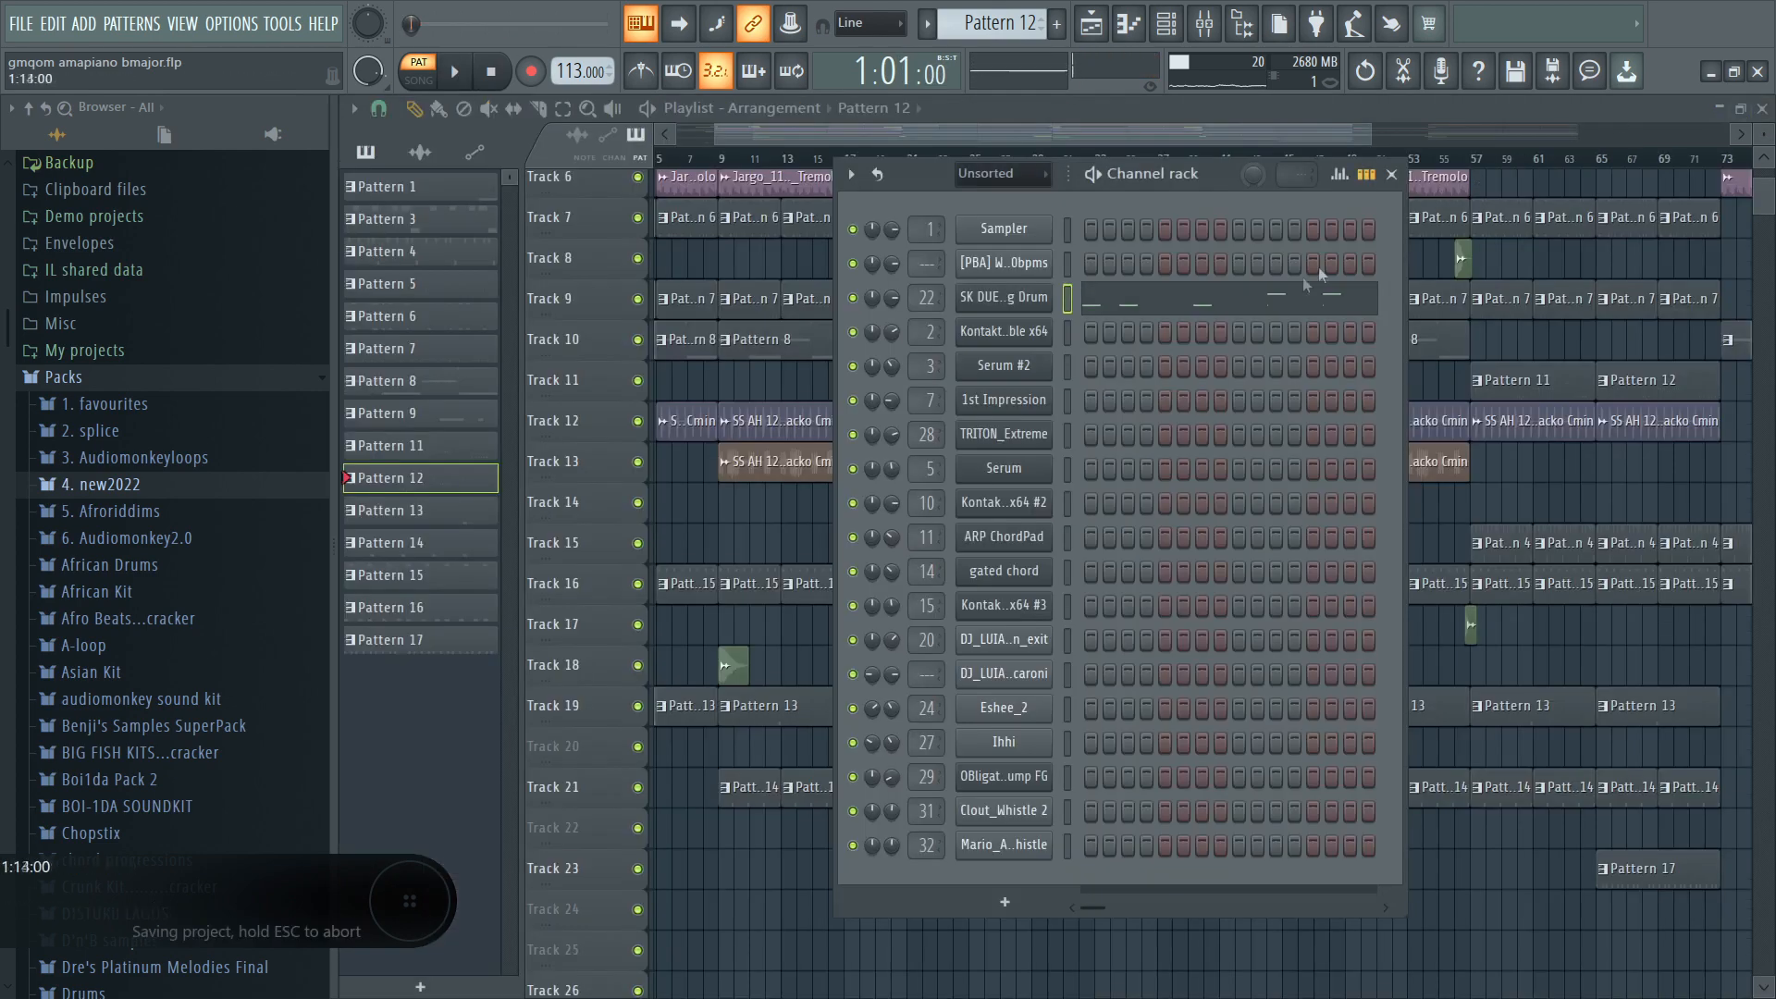
# Inspect the log drum's Fruity DX10 settings and the Fruity Compressor and Fruity Reeverb 2 on its mixer track.
pyautogui.click(1027, 294)
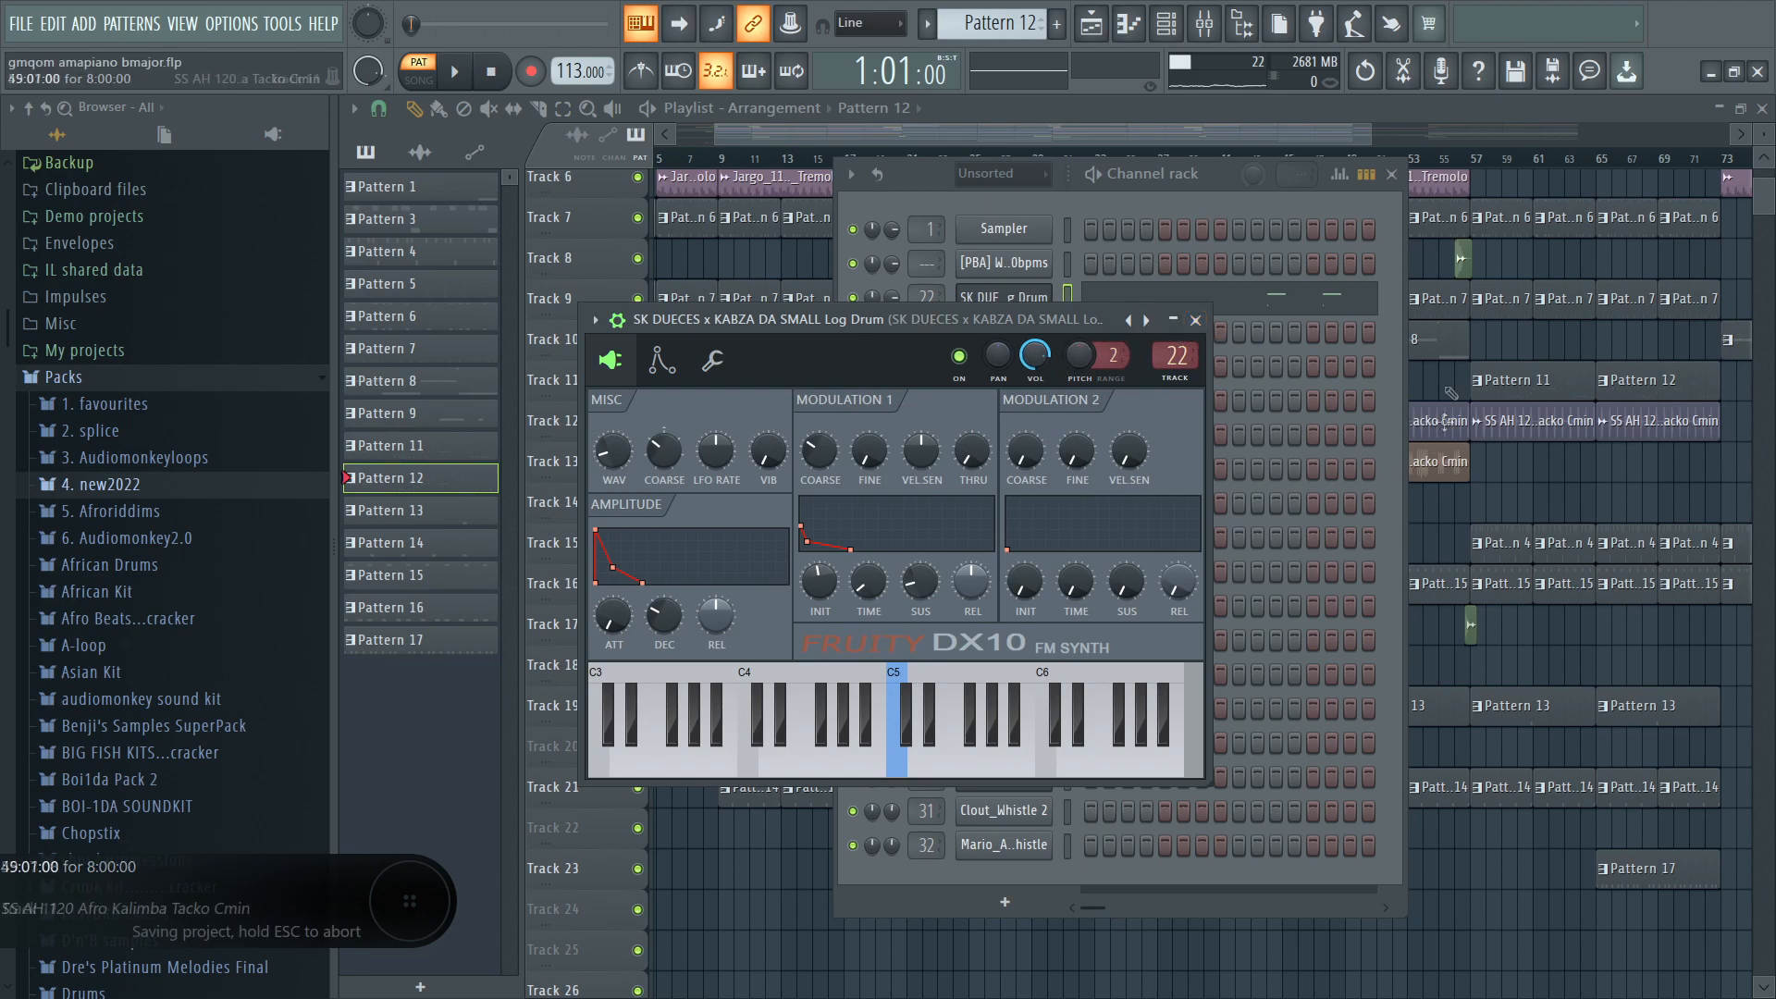
pyautogui.click(1206, 28)
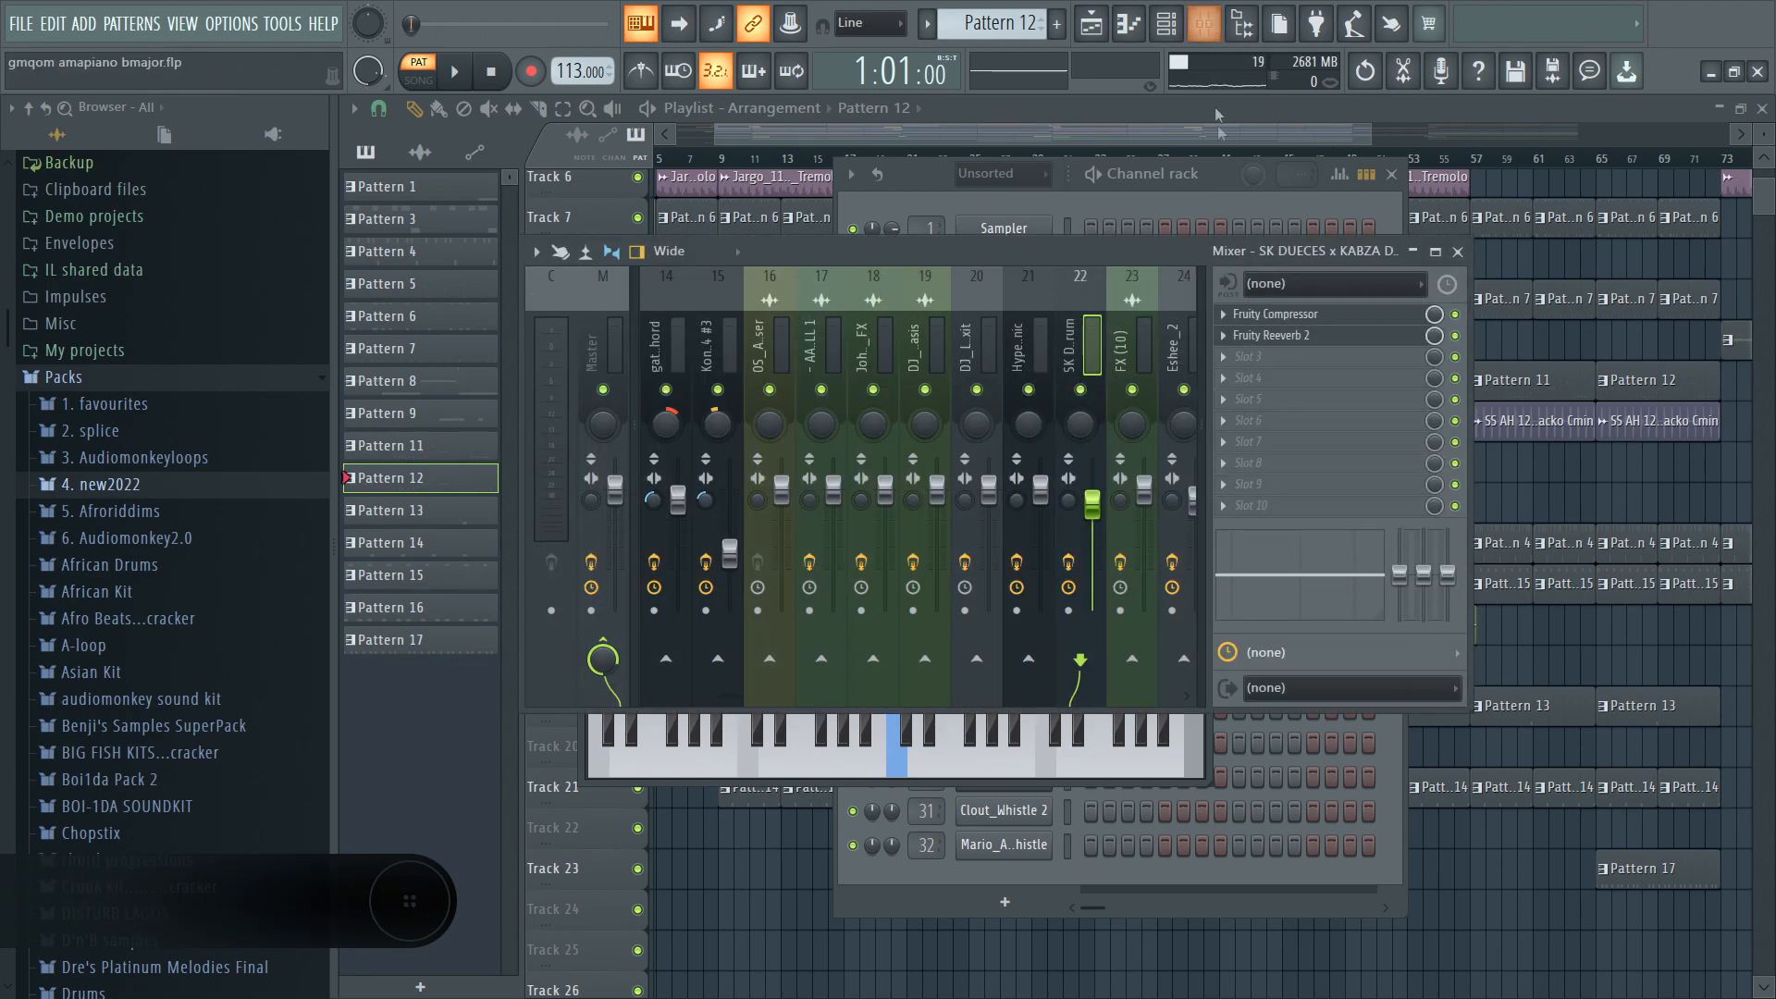
pyautogui.click(1318, 319)
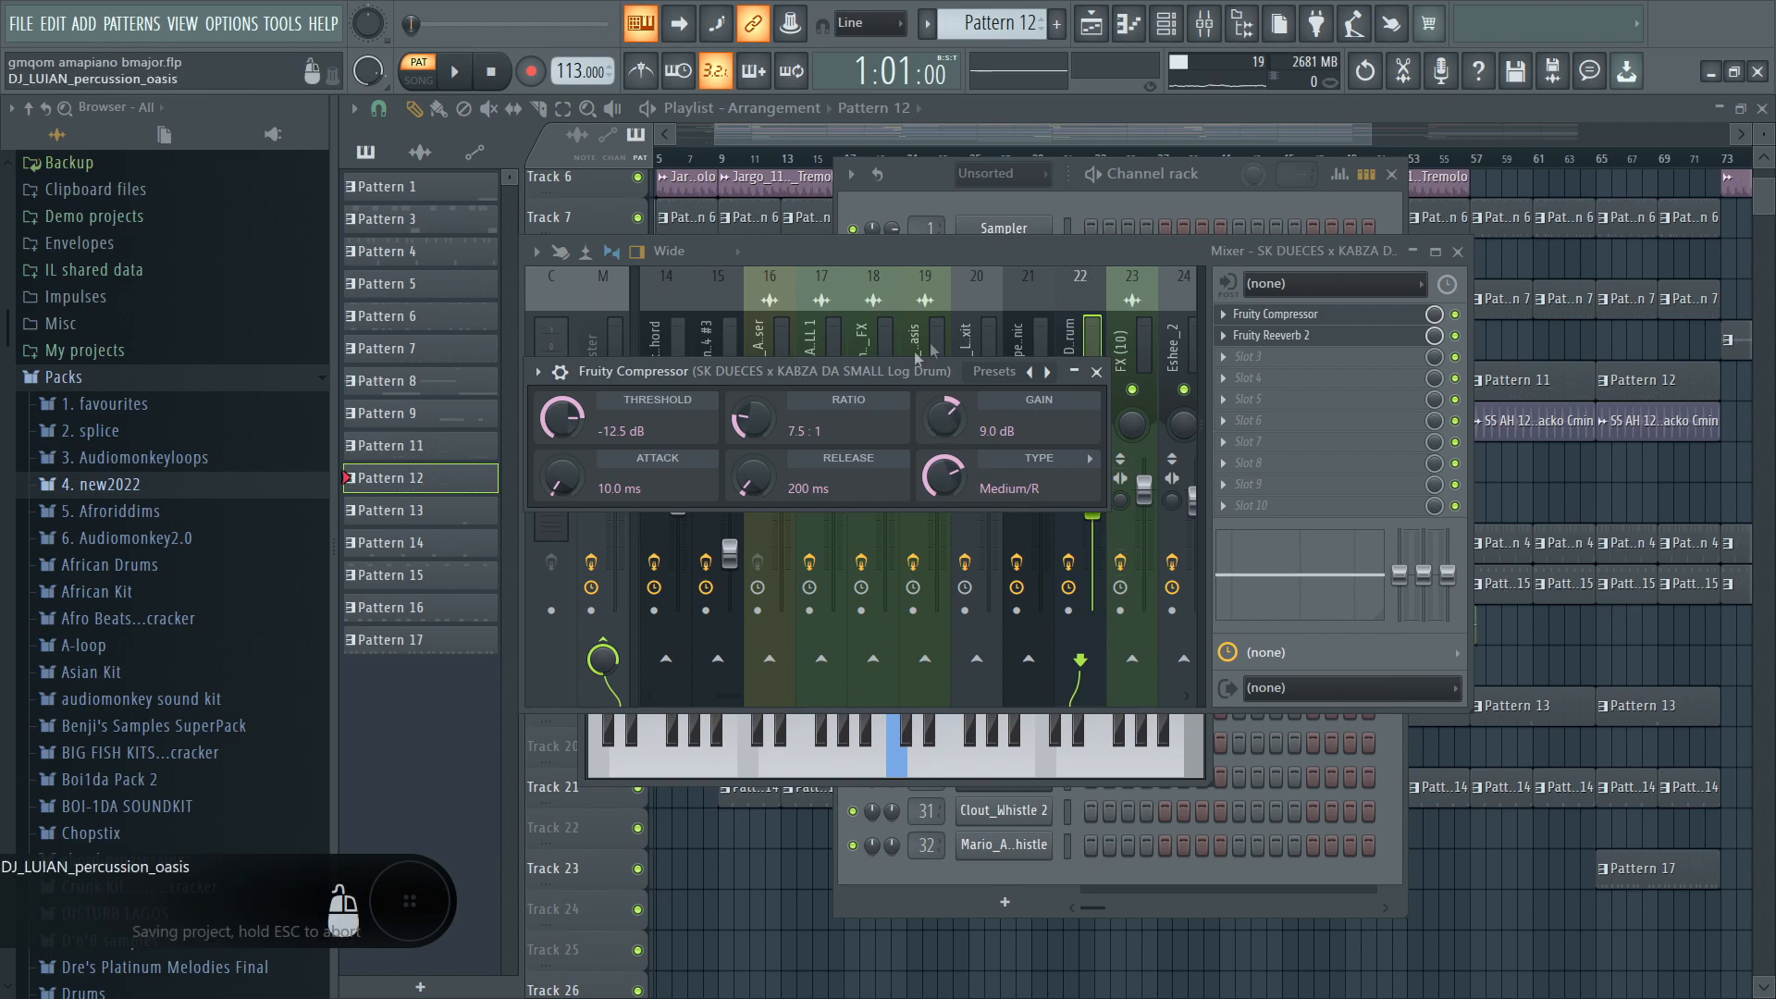
pyautogui.click(1272, 335)
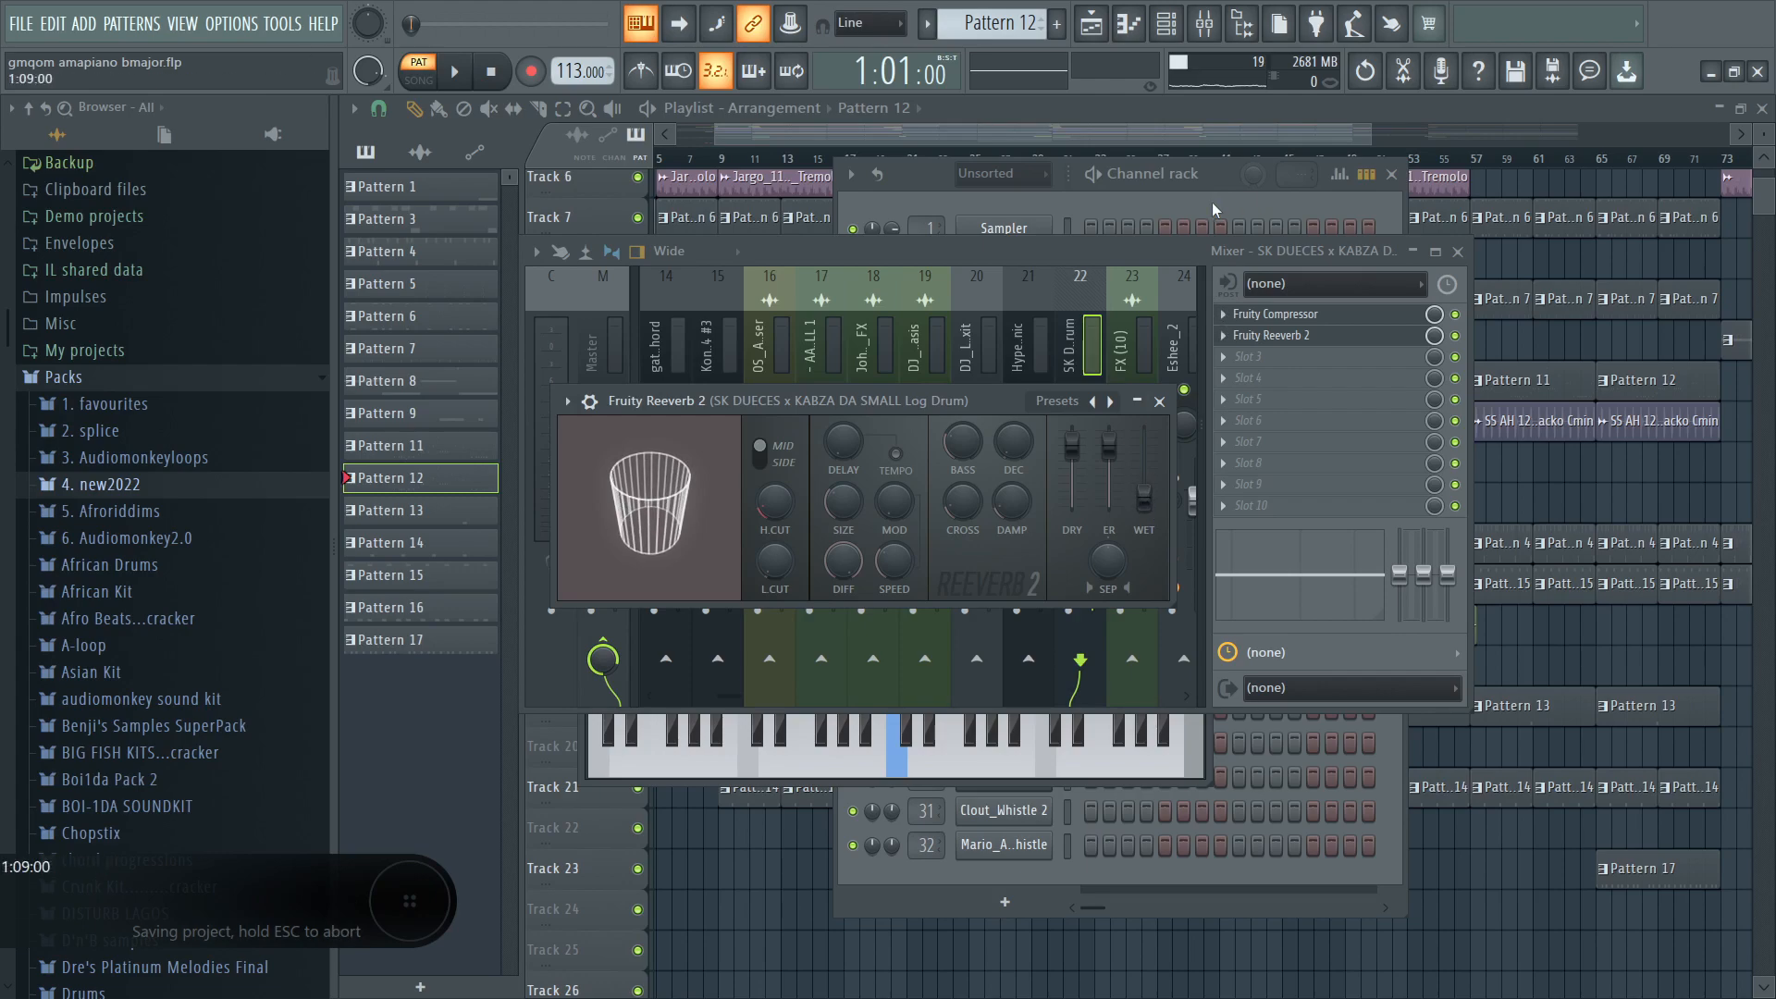
pyautogui.click(1159, 401)
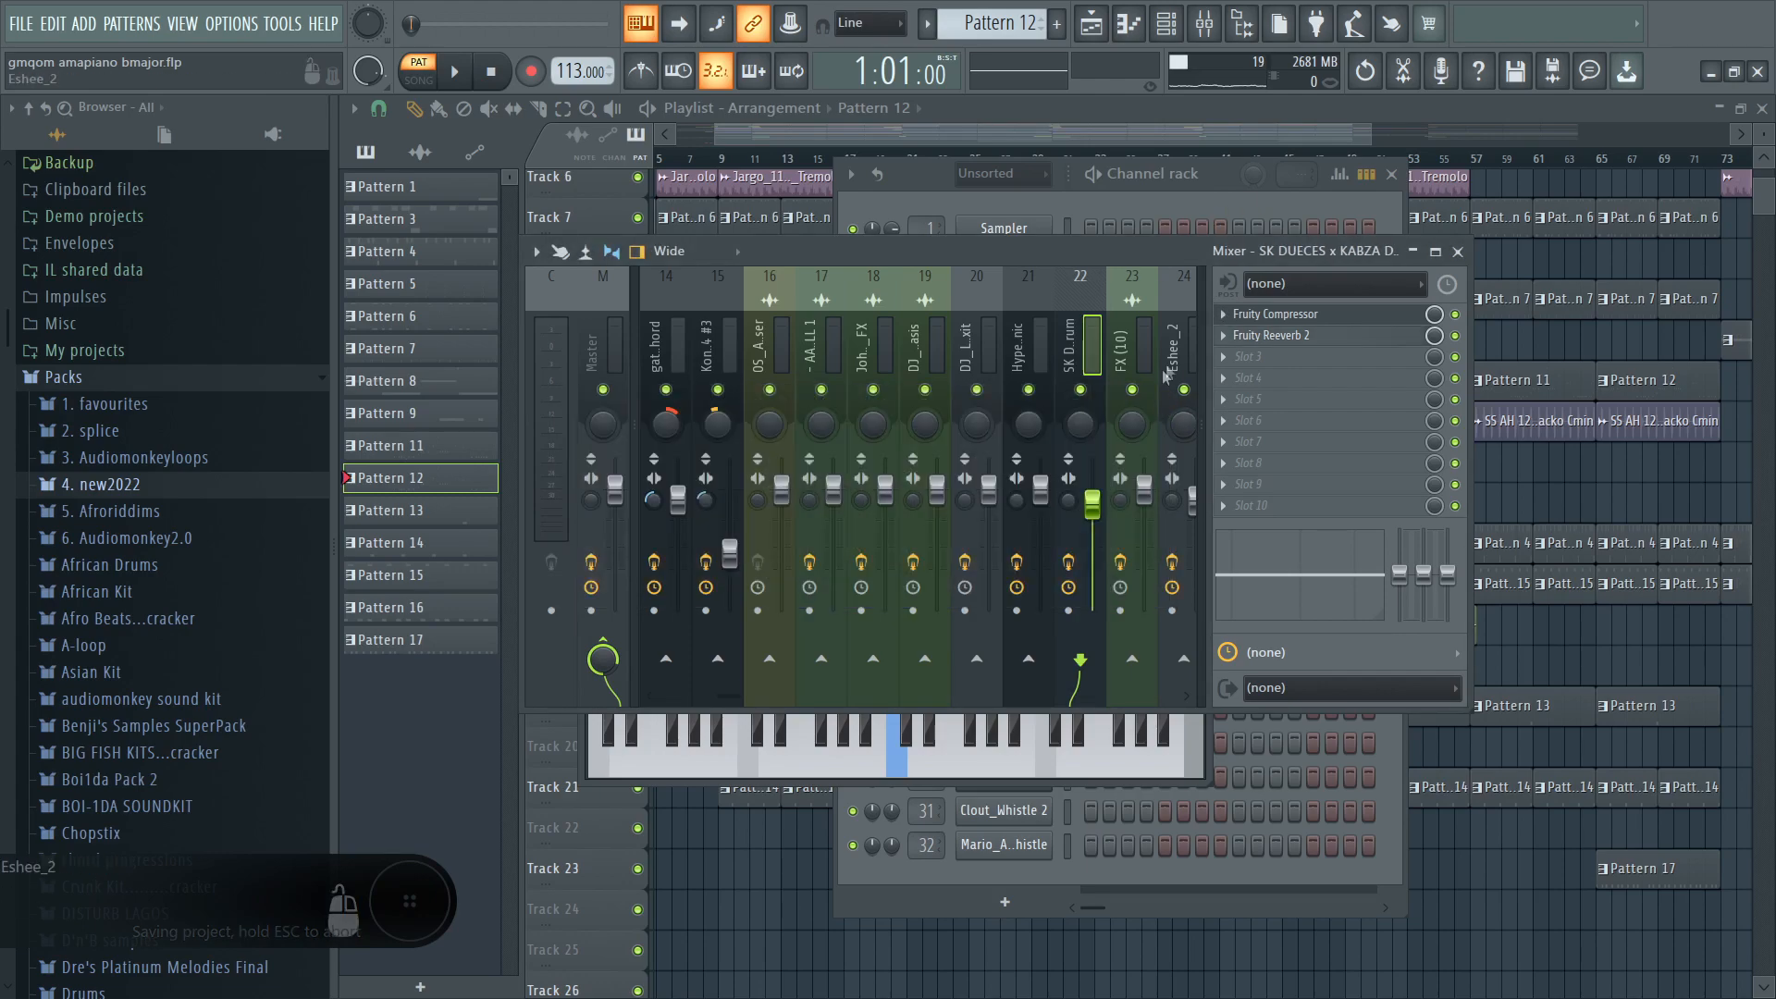
pyautogui.click(1205, 770)
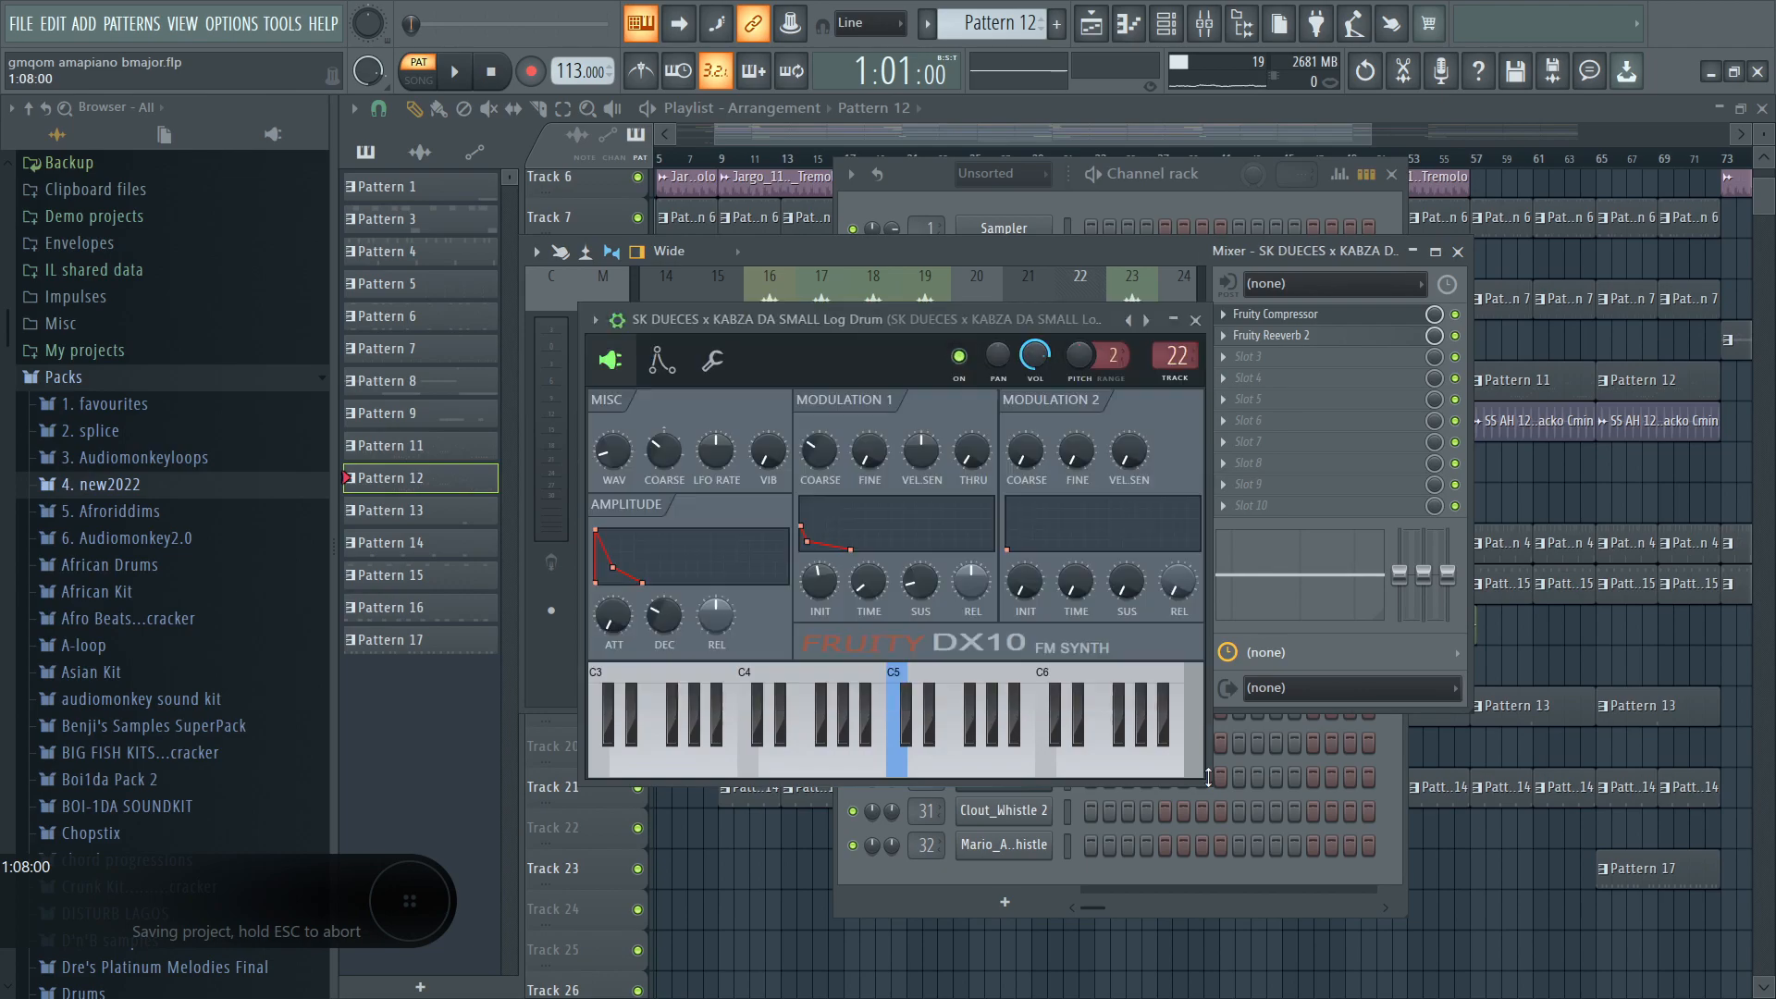
pyautogui.click(1196, 320)
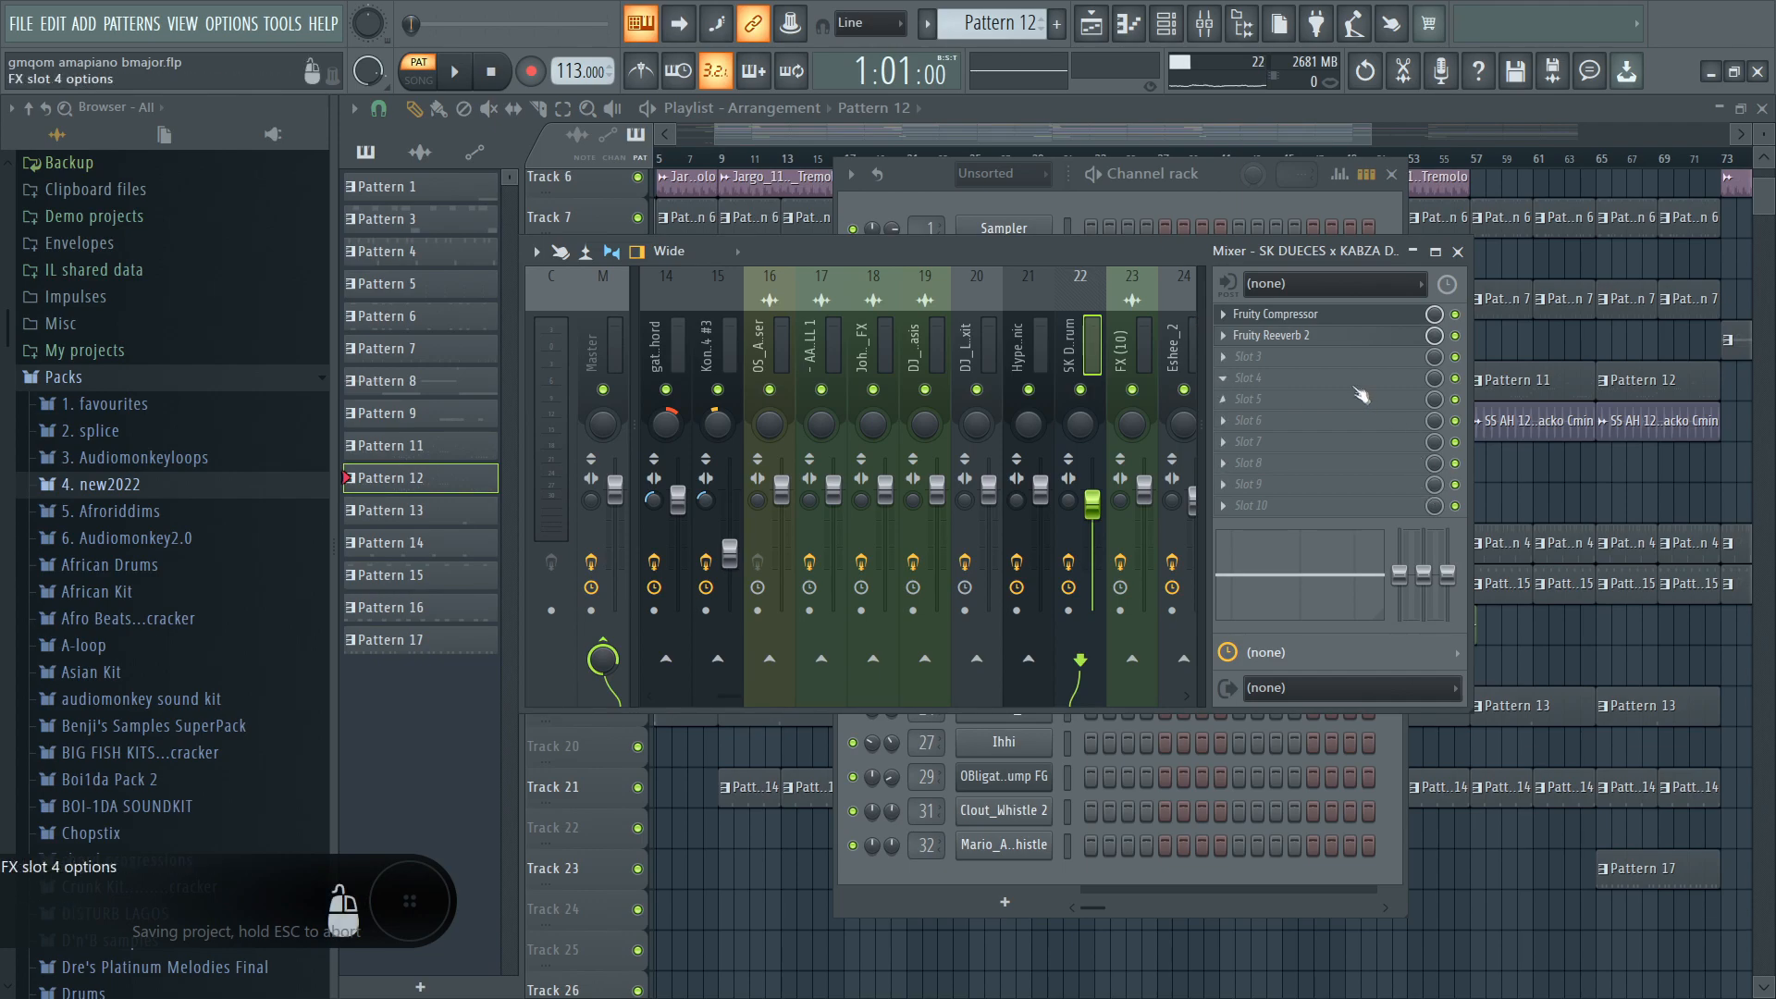
# Look through the mixer tracks from the log drum back to the first inserts, then return to the playlist.
pyautogui.scroll(5, 968, 313)
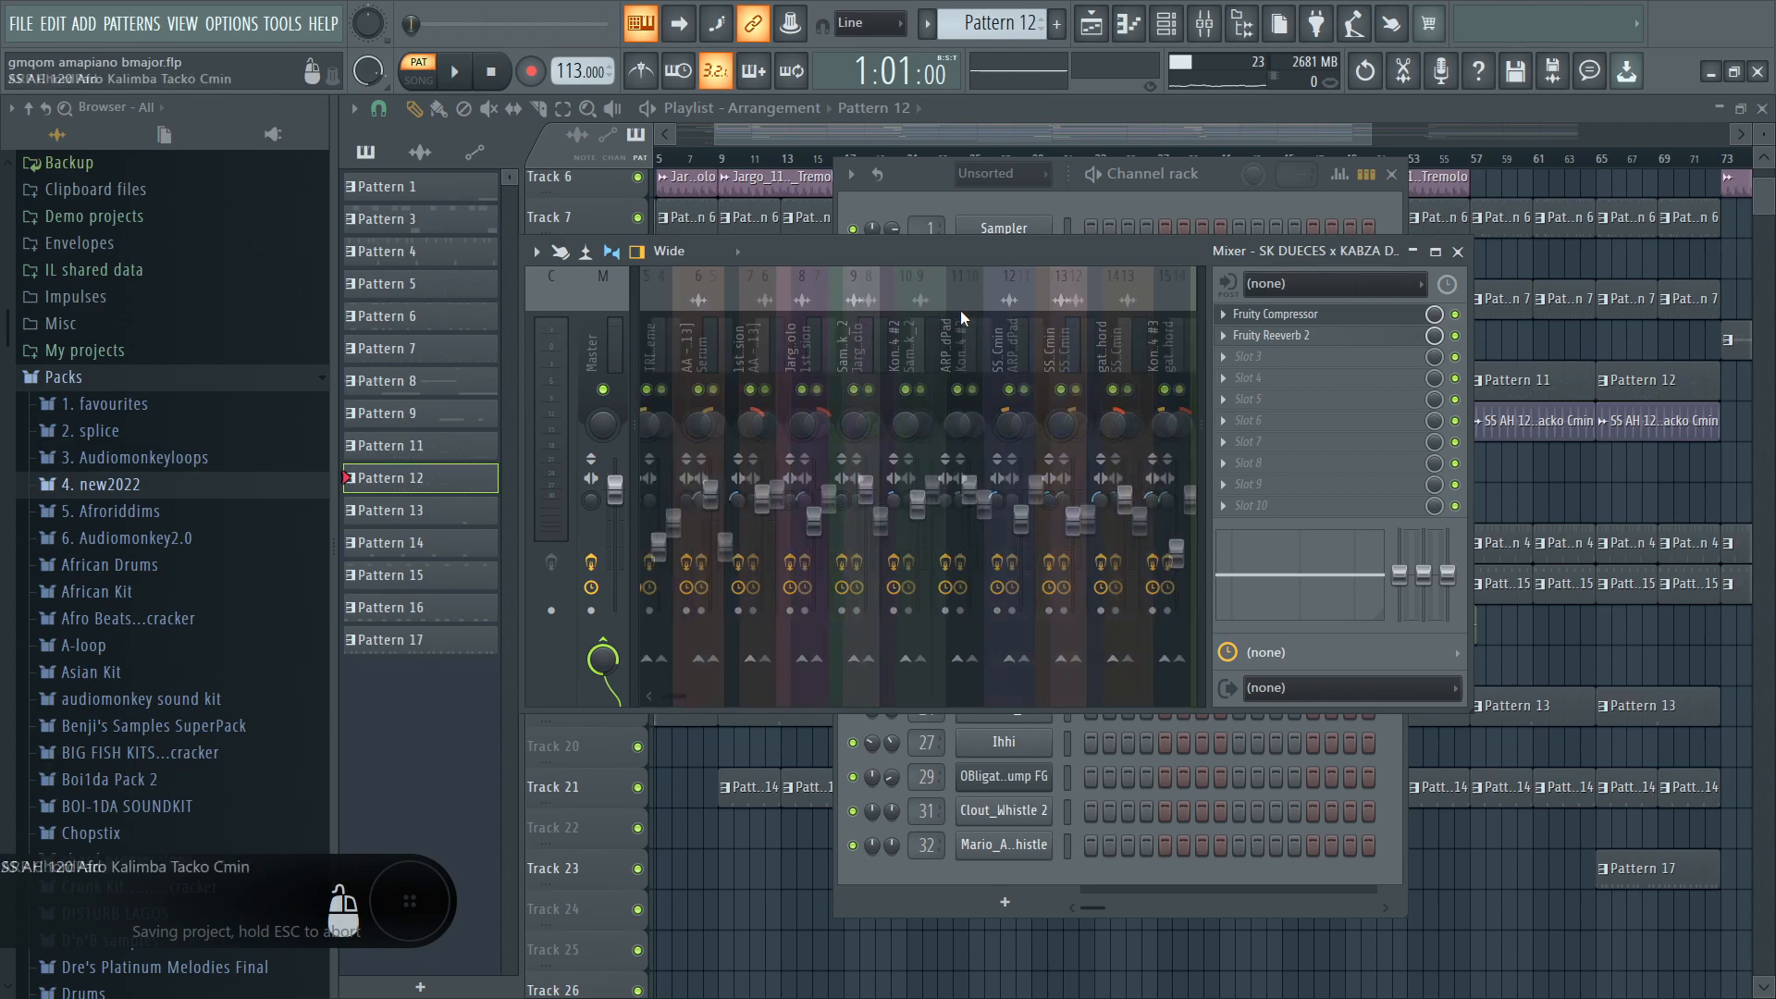
pyautogui.scroll(-6, 958, 315)
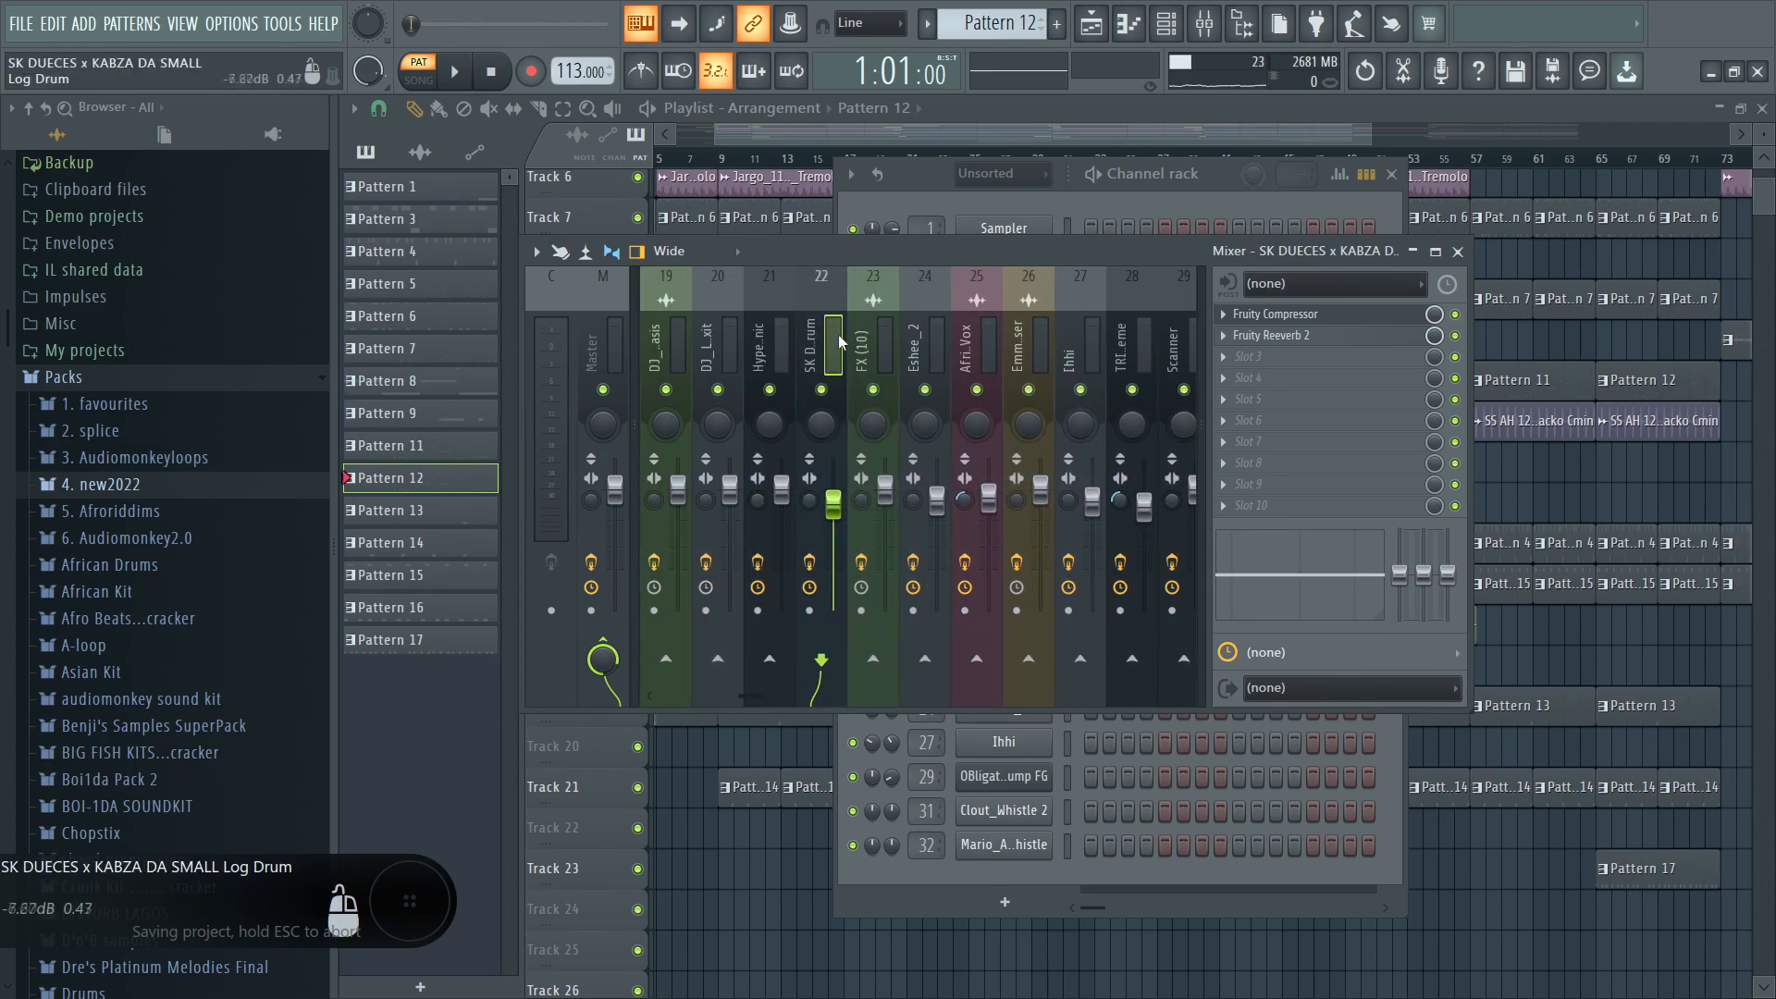
pyautogui.scroll(3, 842, 328)
pyautogui.scroll(3, 846, 322)
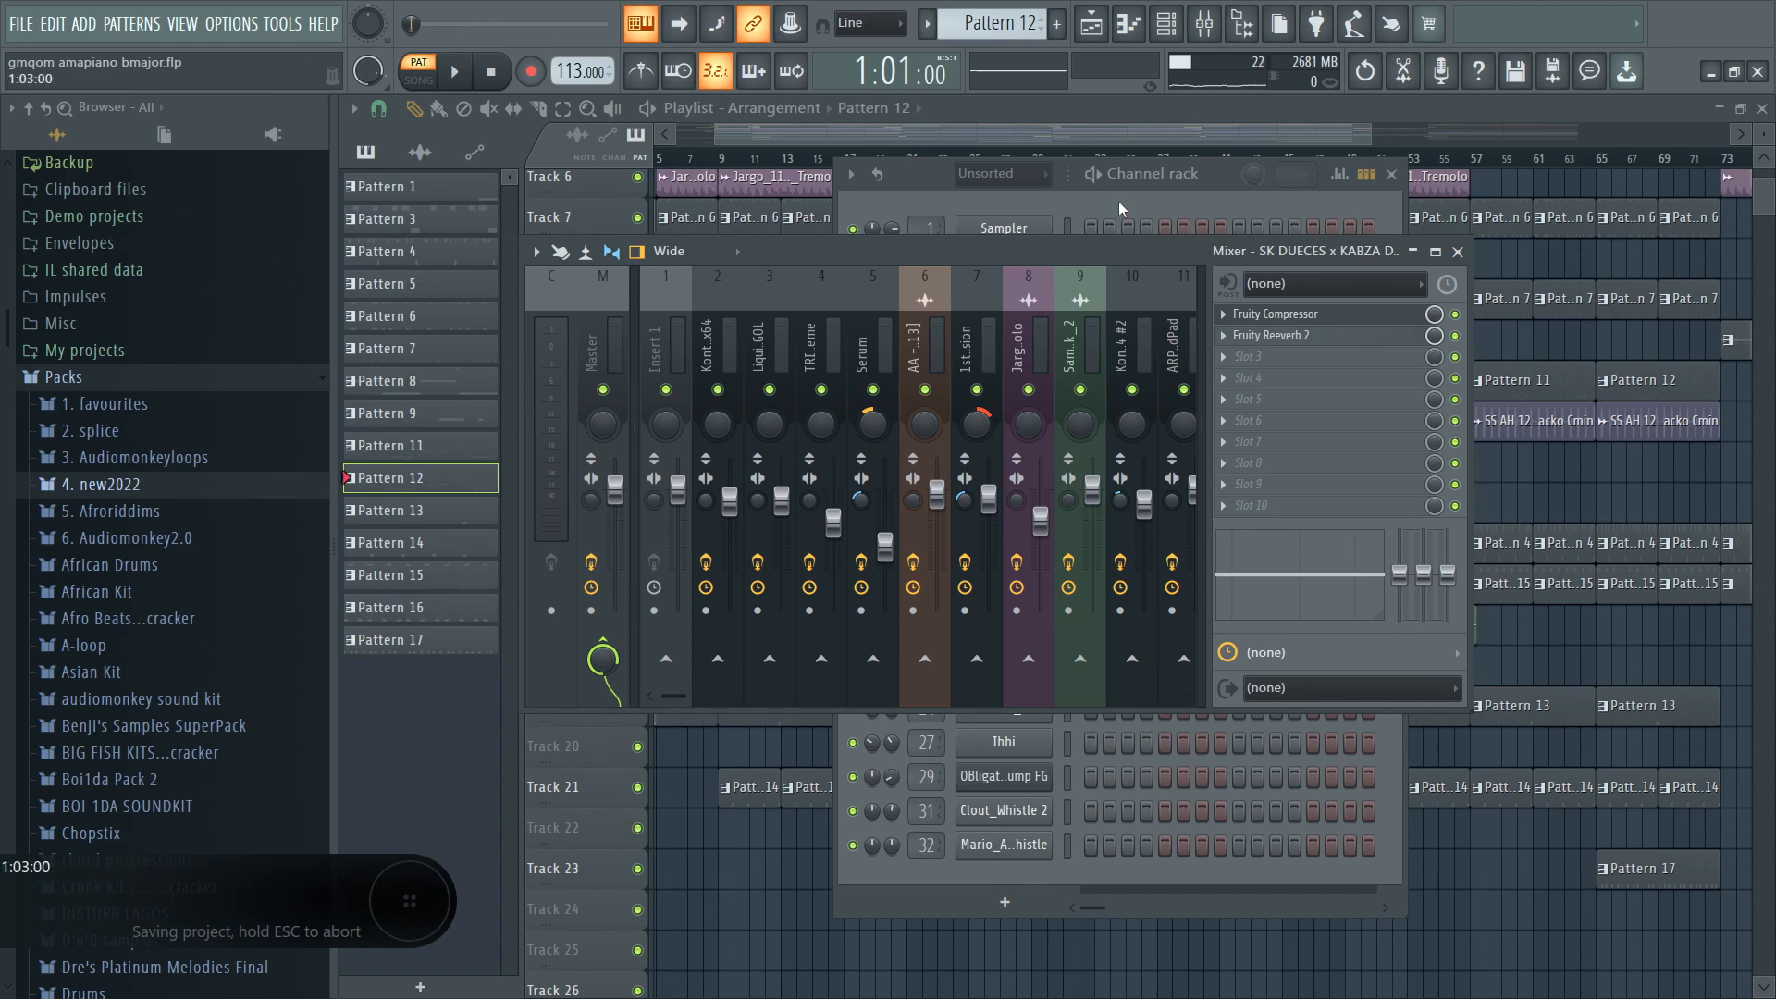
pyautogui.click(414, 100)
pyautogui.scroll(5, 978, 163)
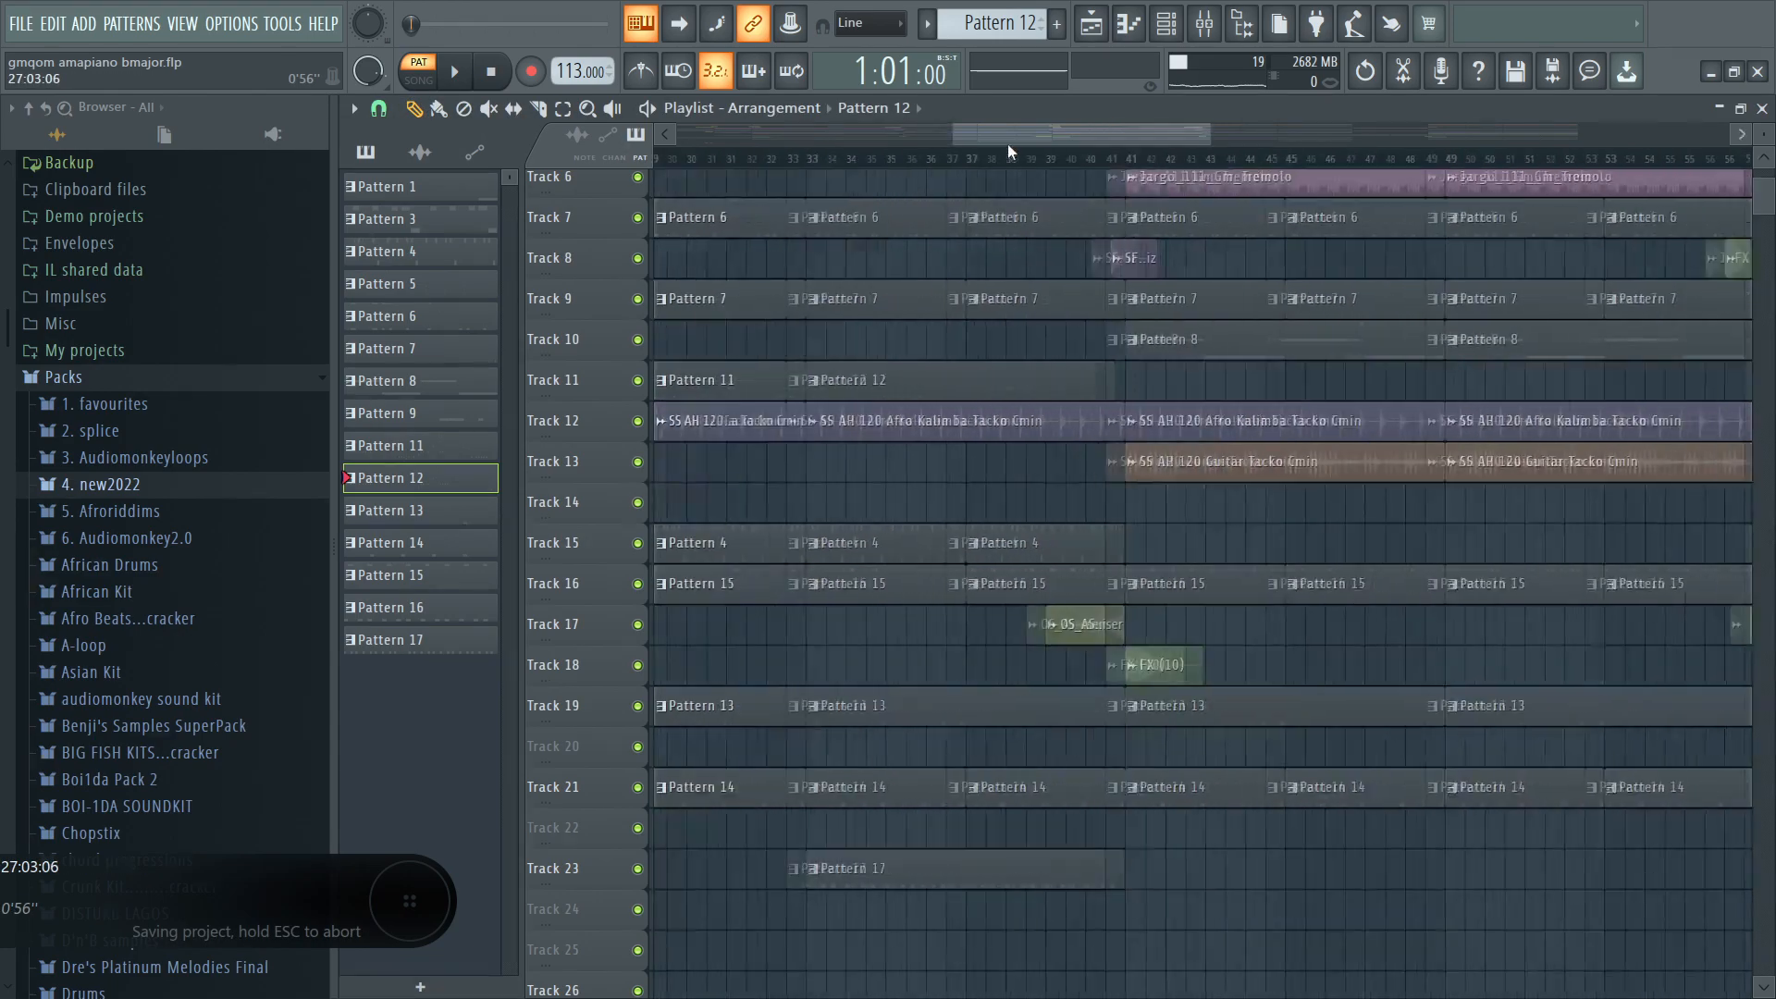
# Move the playhead to bar 22 and show the transition into bar 25 up close.
pyautogui.click(1053, 159)
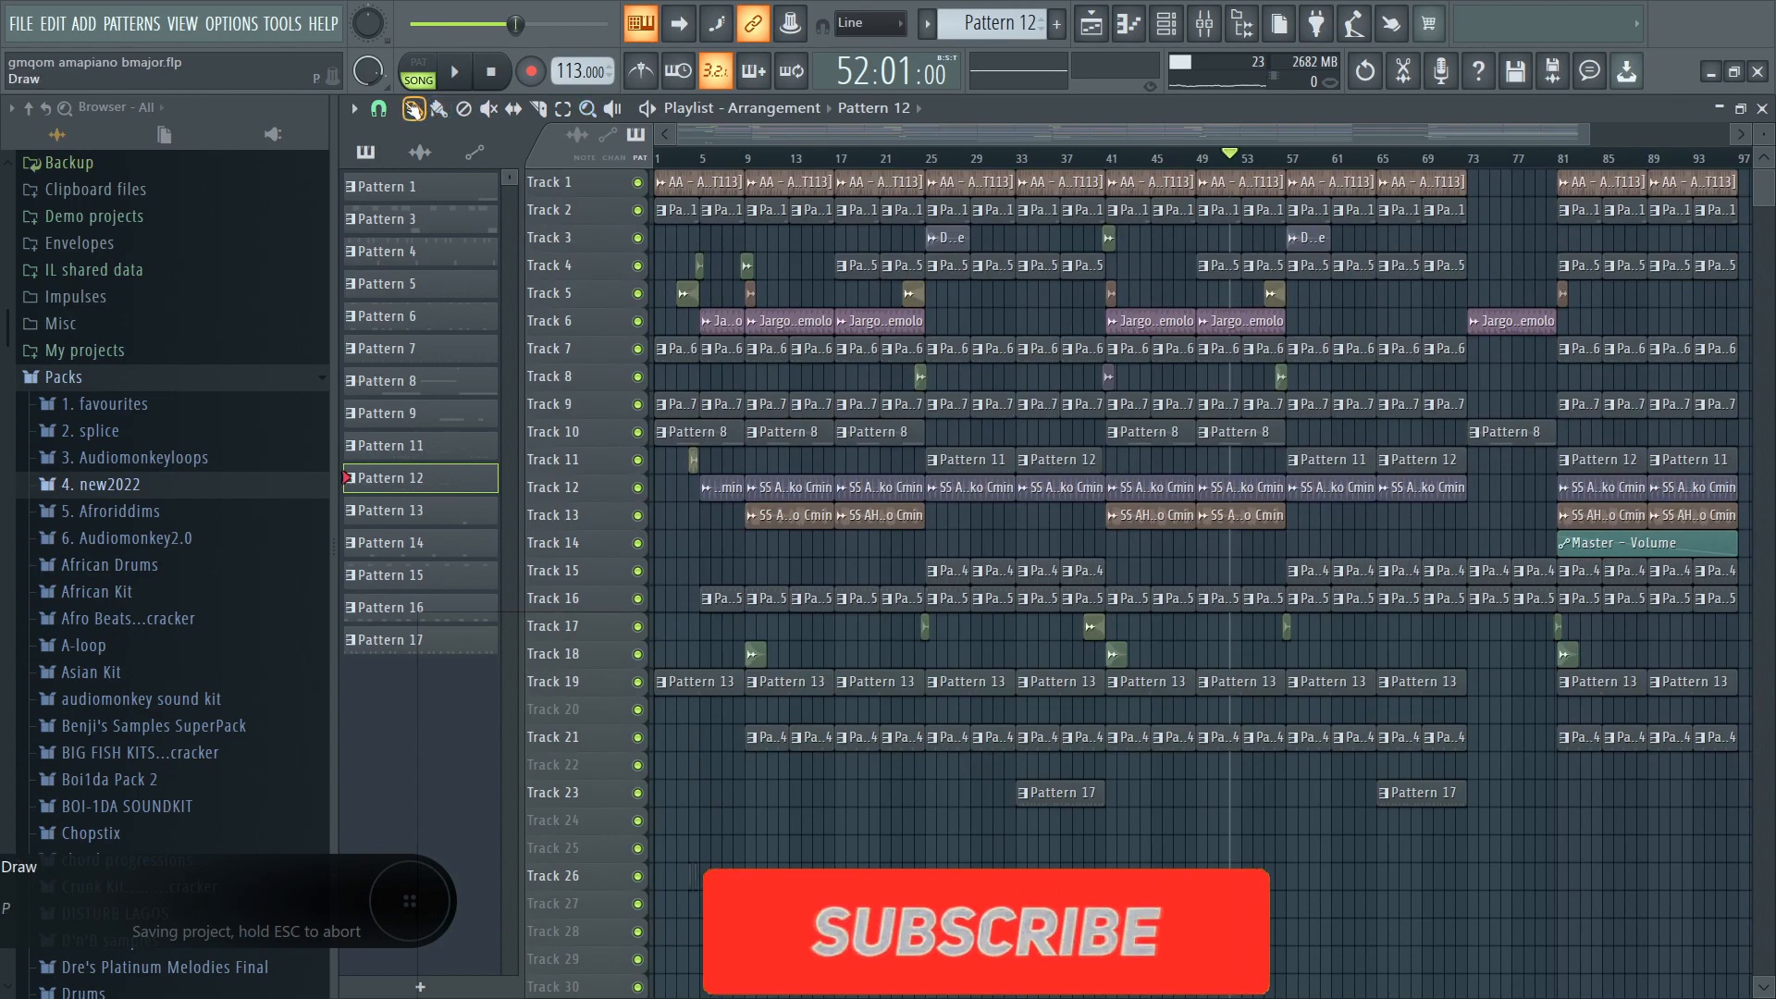
pyautogui.click(921, 162)
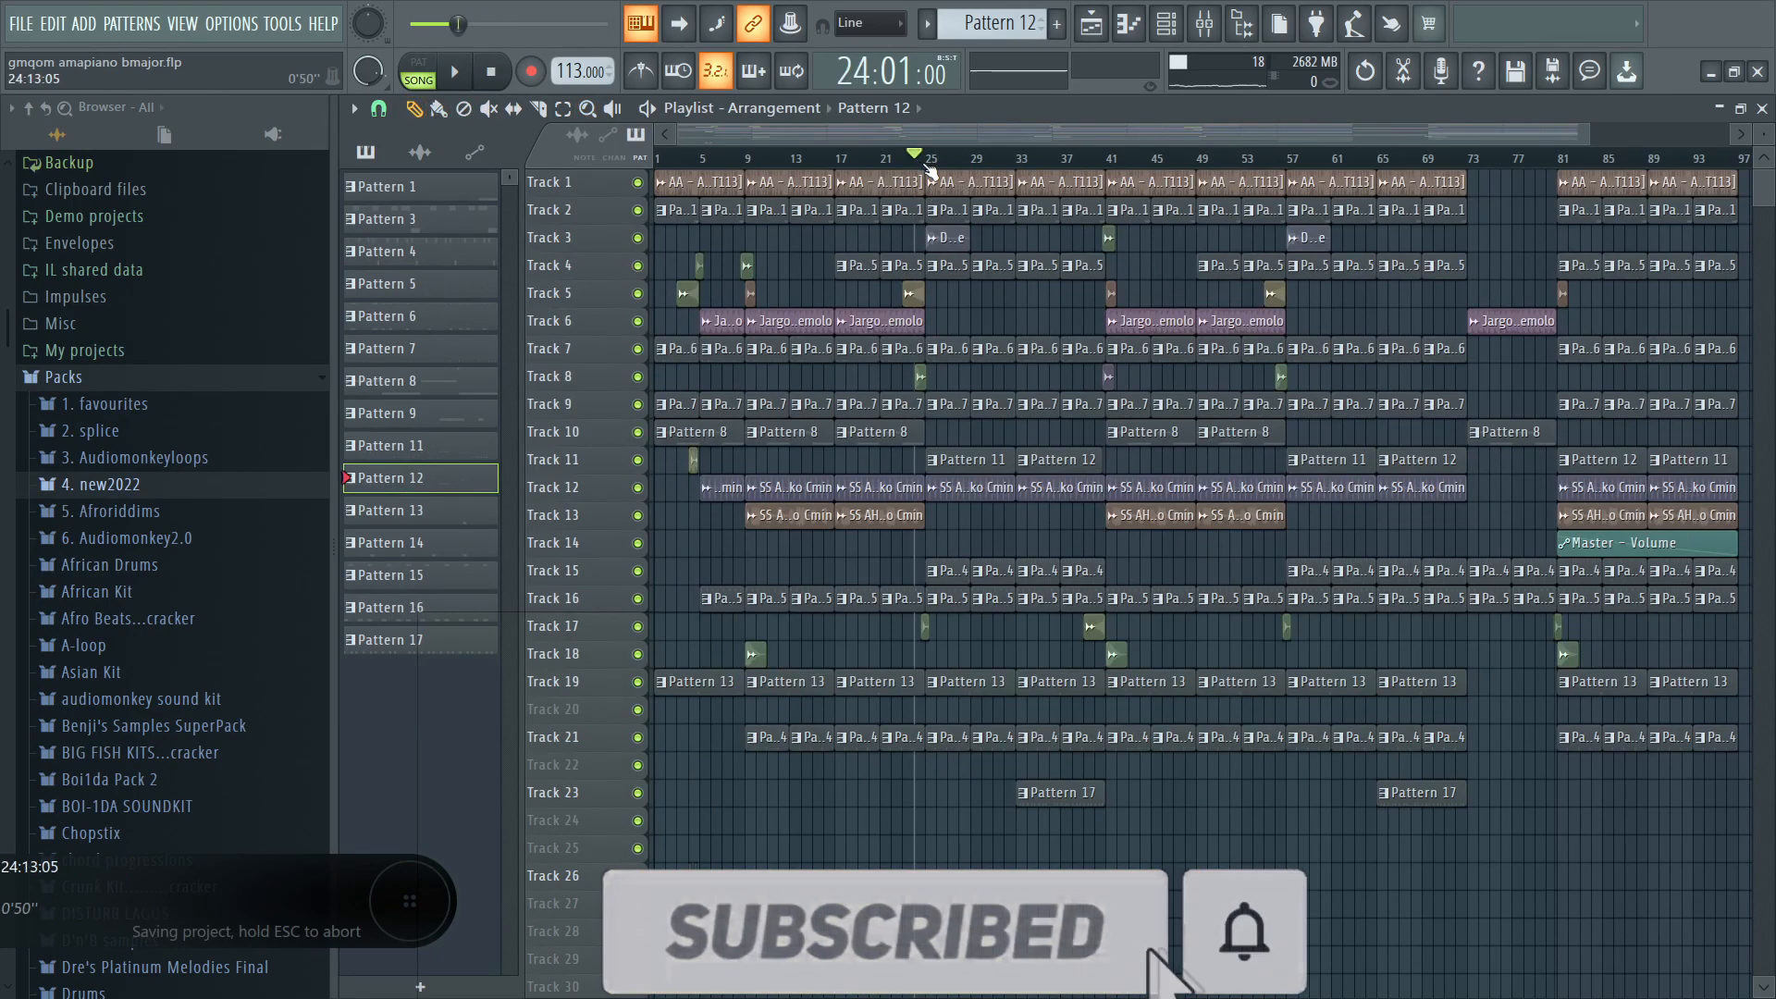
pyautogui.scroll(2, 921, 164)
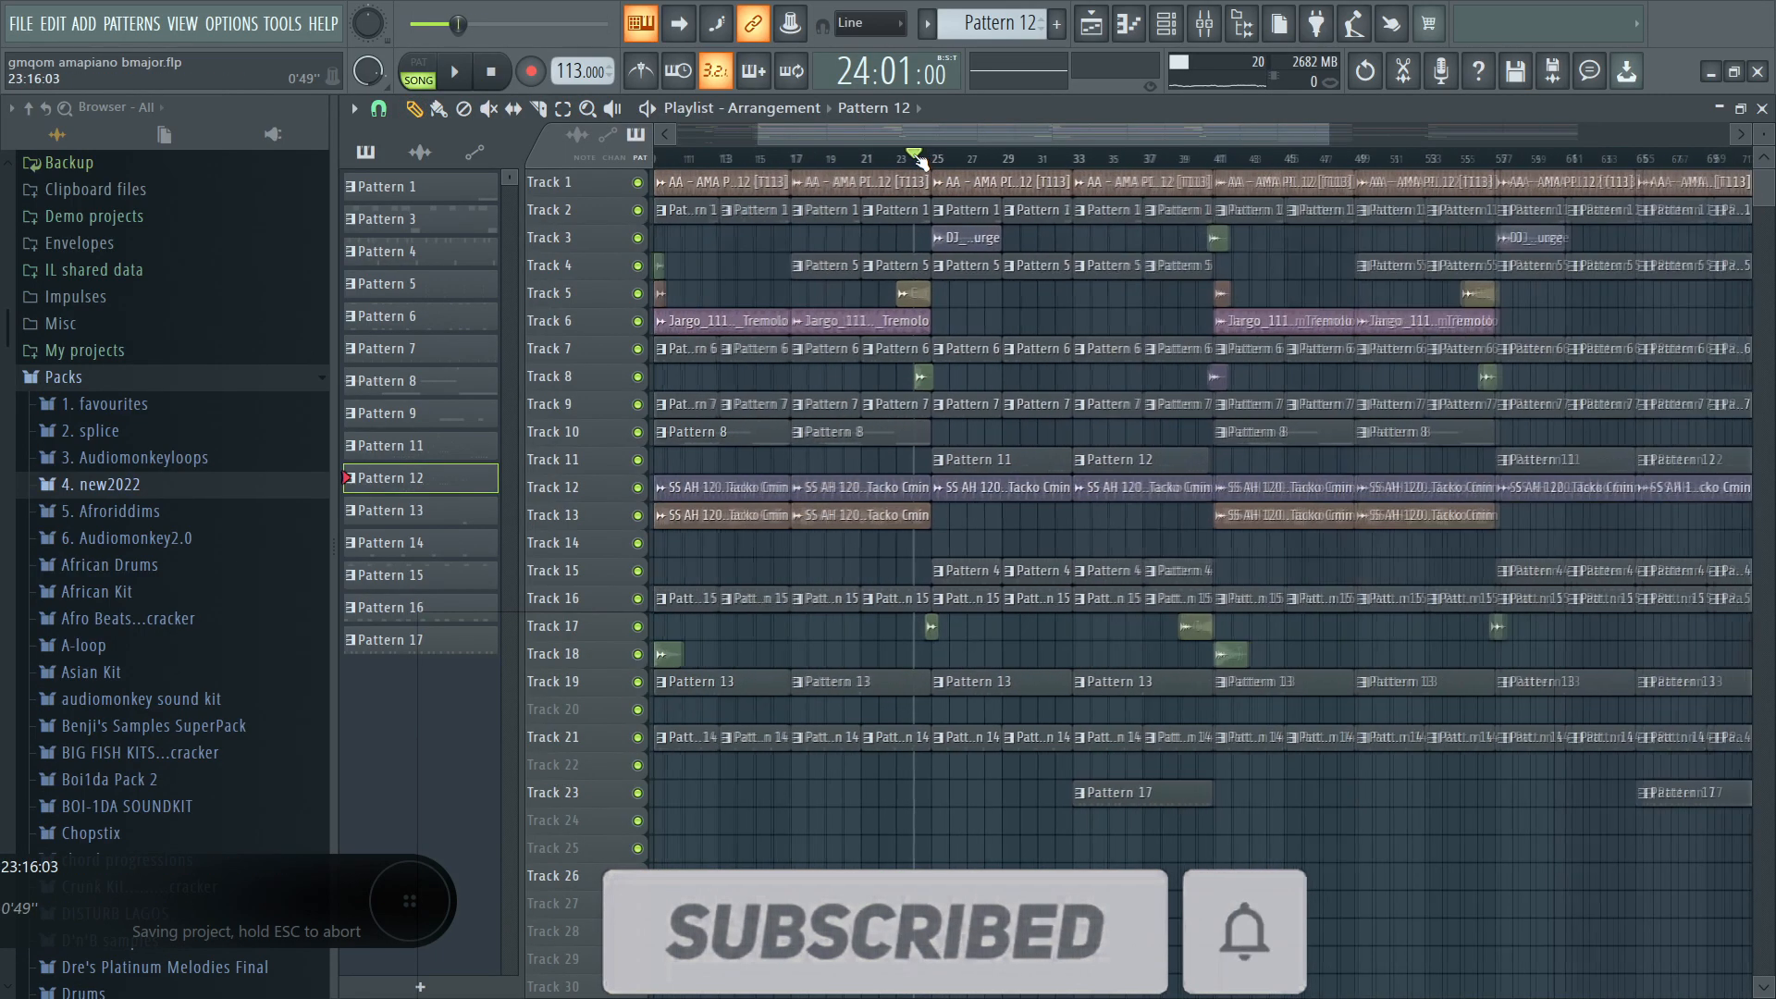
pyautogui.scroll(2, 920, 162)
pyautogui.click(877, 162)
pyautogui.scroll(3, 964, 160)
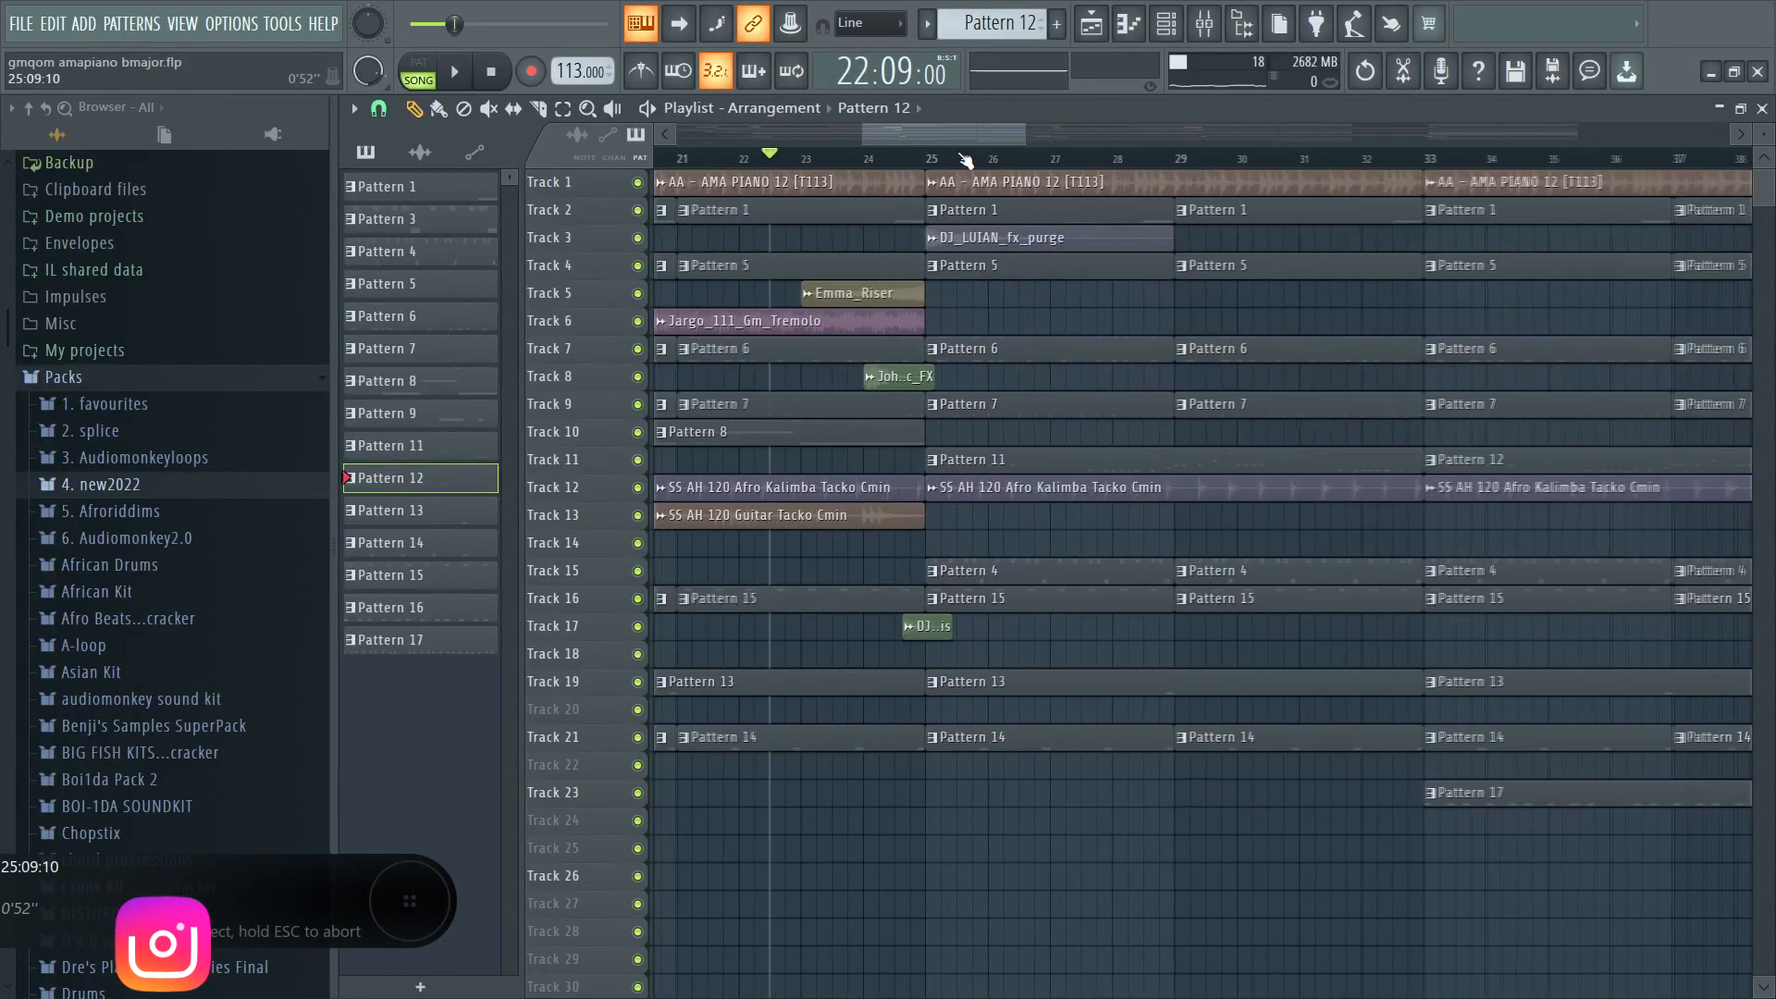
# Solo the effects clips on Tracks 5, 8 and 17 together, and show them across the whole arrangement.
pyautogui.rightClick(638, 293)
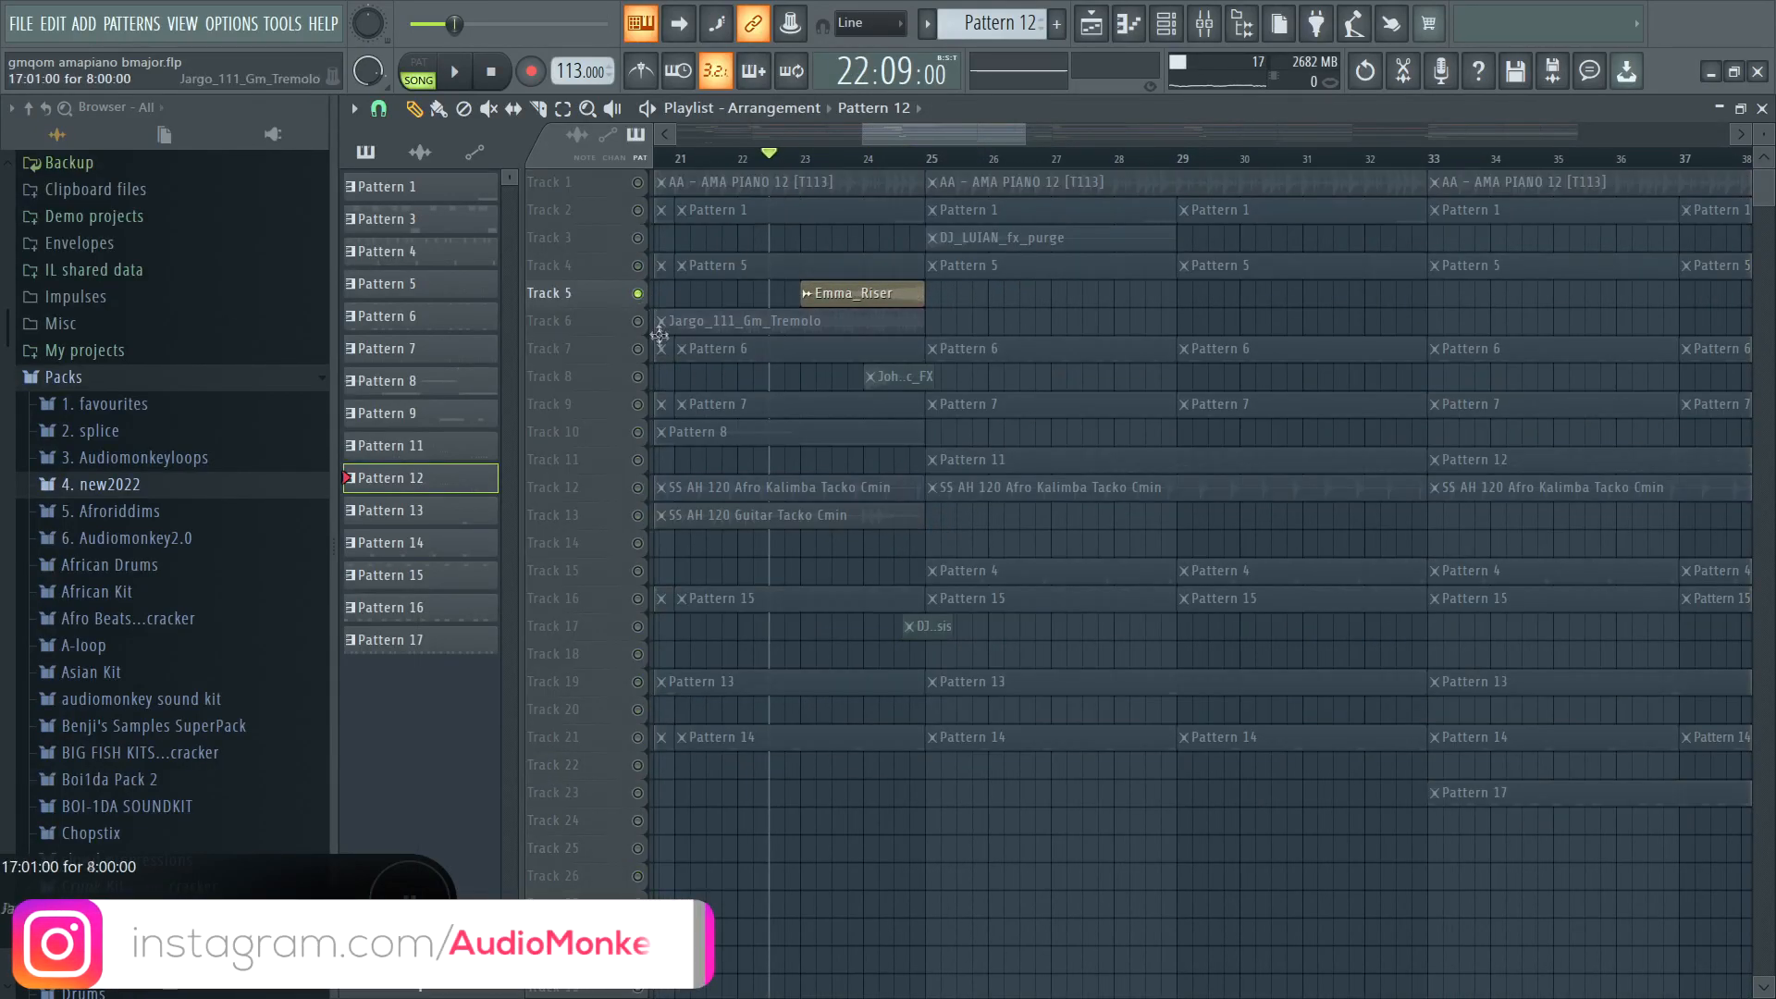
pyautogui.click(639, 376)
pyautogui.click(639, 628)
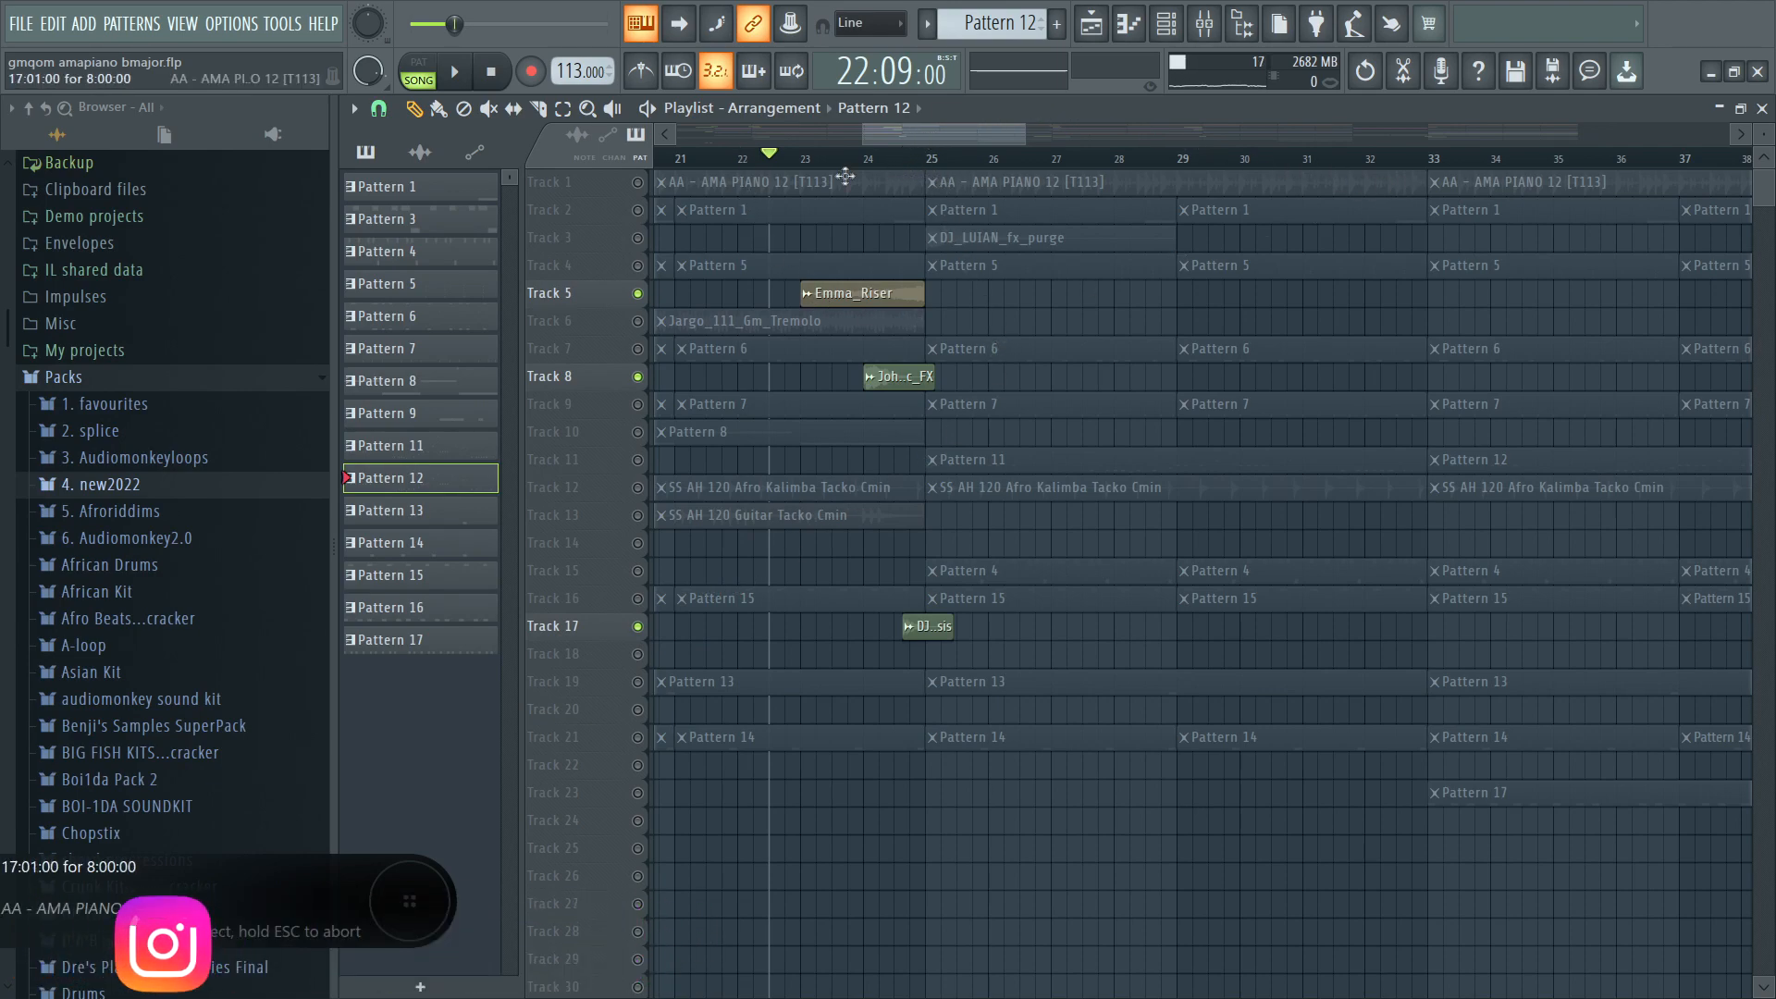
pyautogui.moveTo(906, 143); pyautogui.dragTo(714, 145)
pyautogui.click(589, 110)
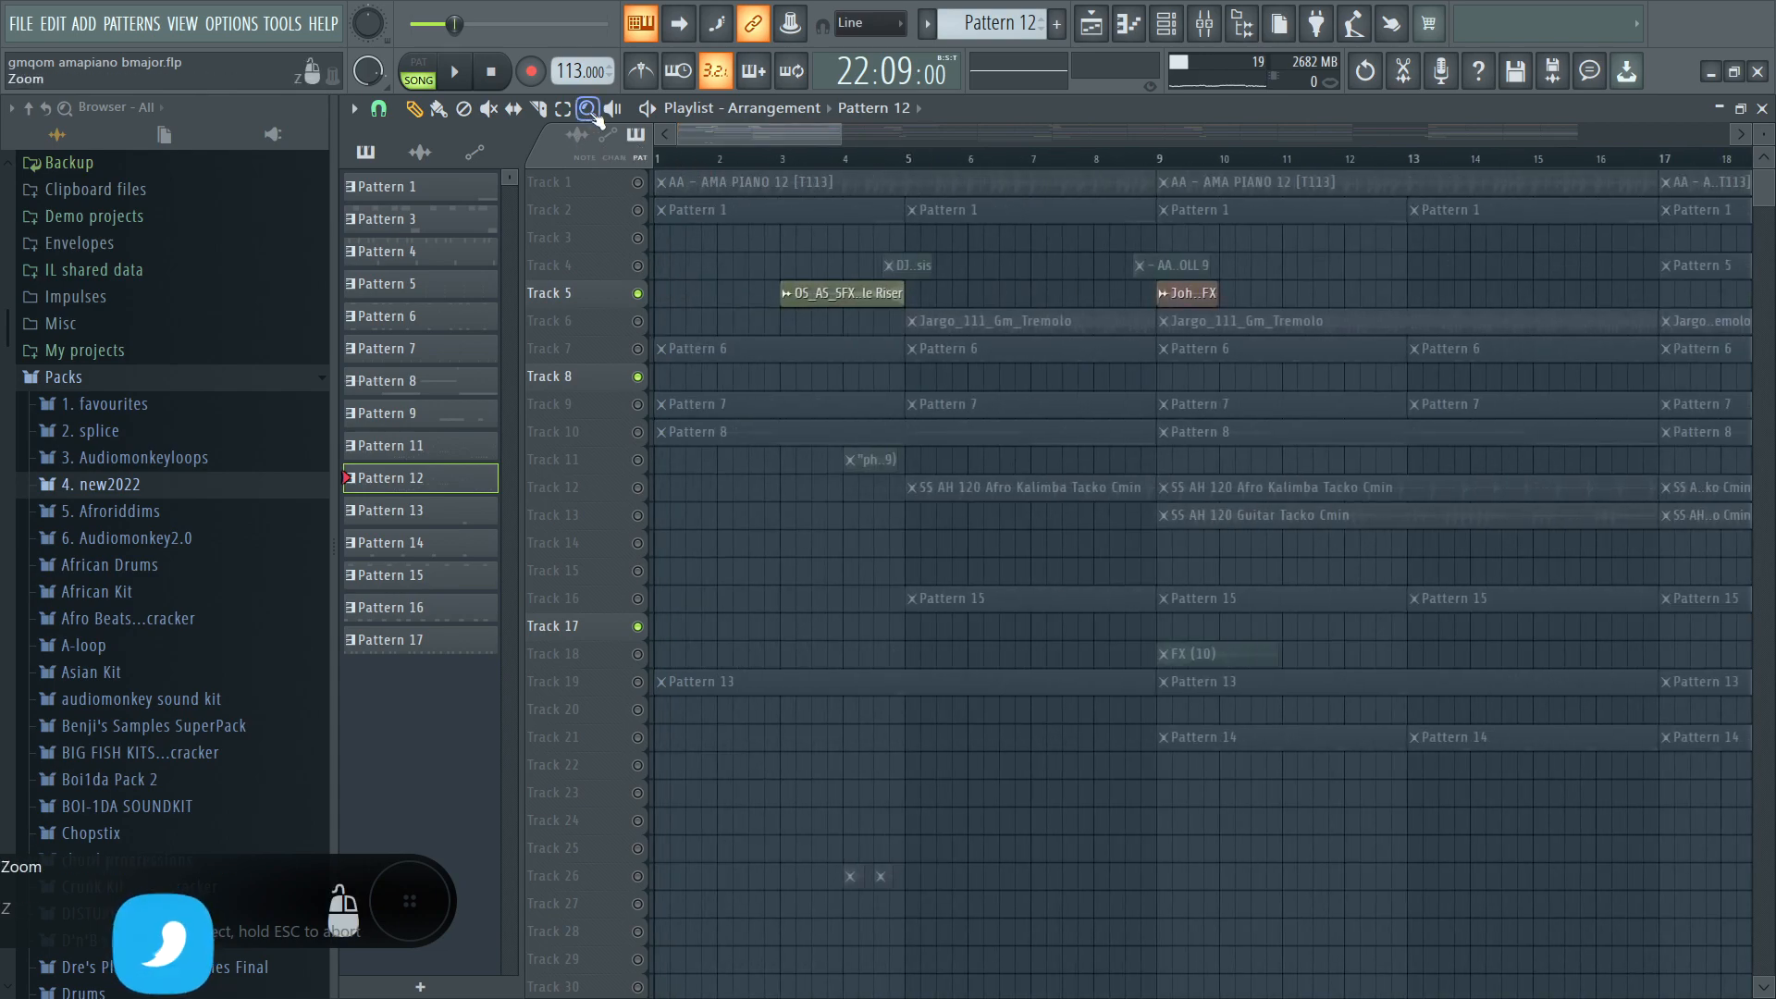
pyautogui.rightClick(781, 259)
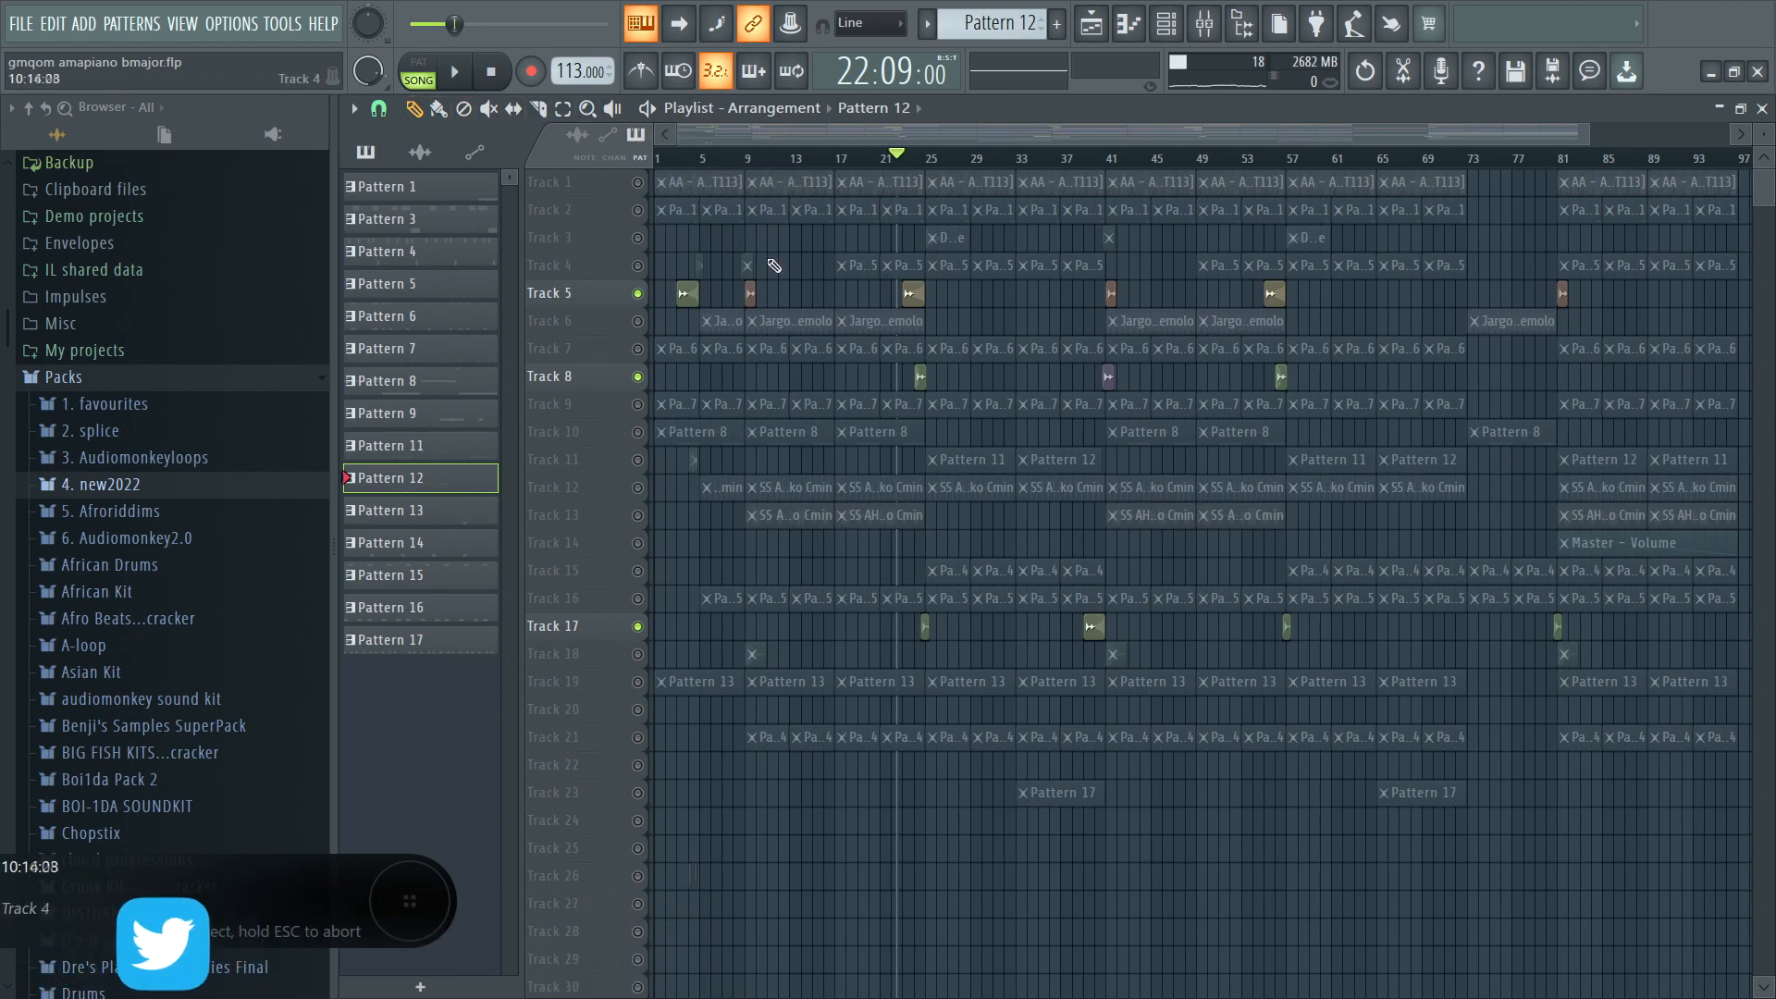
# Add Track 4 to the soloed effects tracks and play them through the transition into bar 25.
pyautogui.click(638, 265)
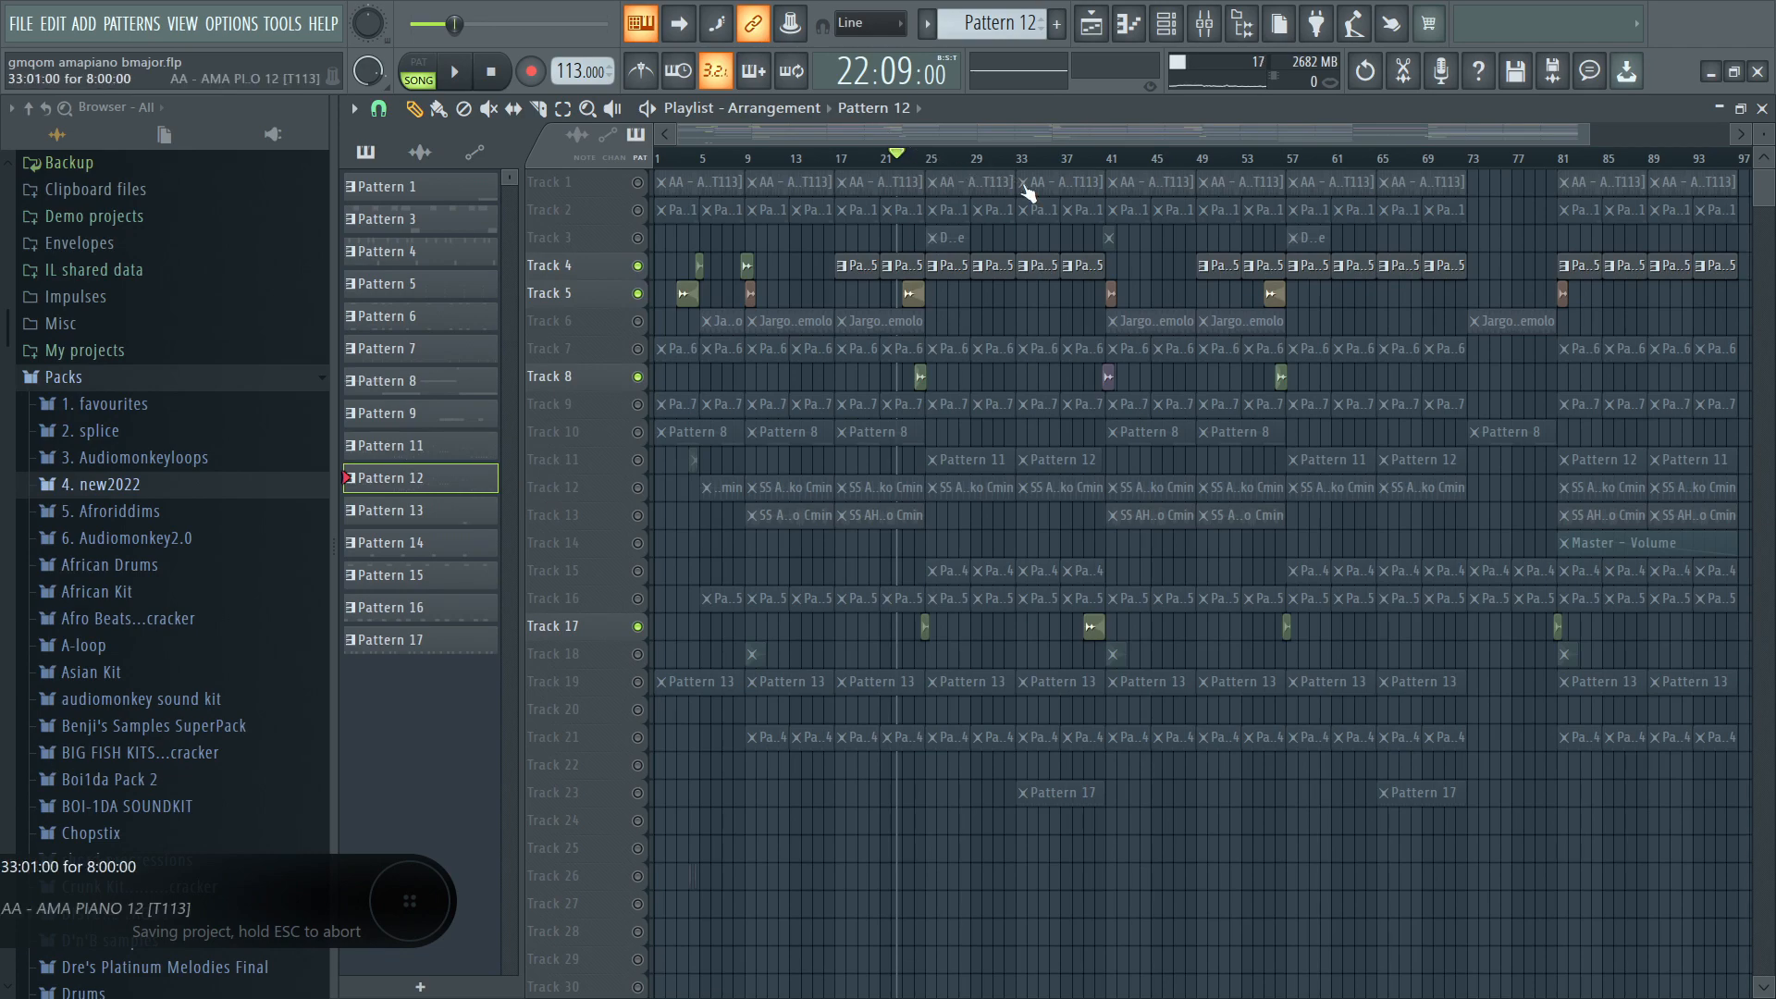
pyautogui.press('space')
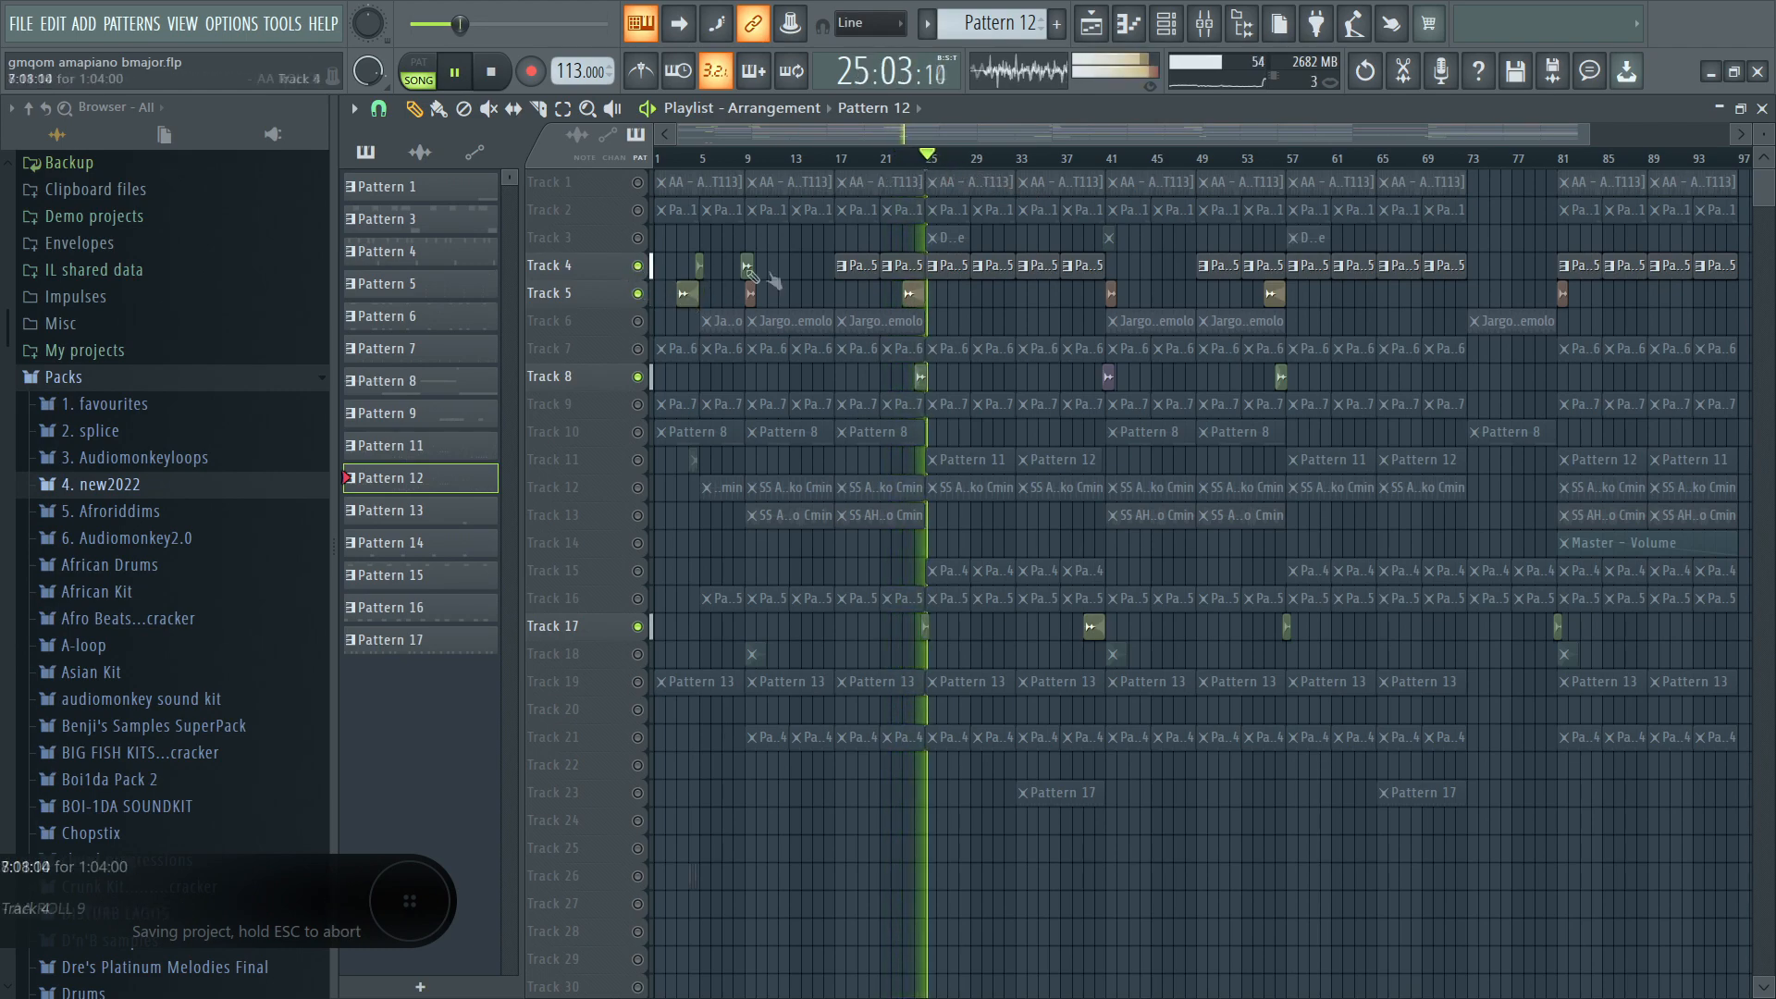
pyautogui.press('space')
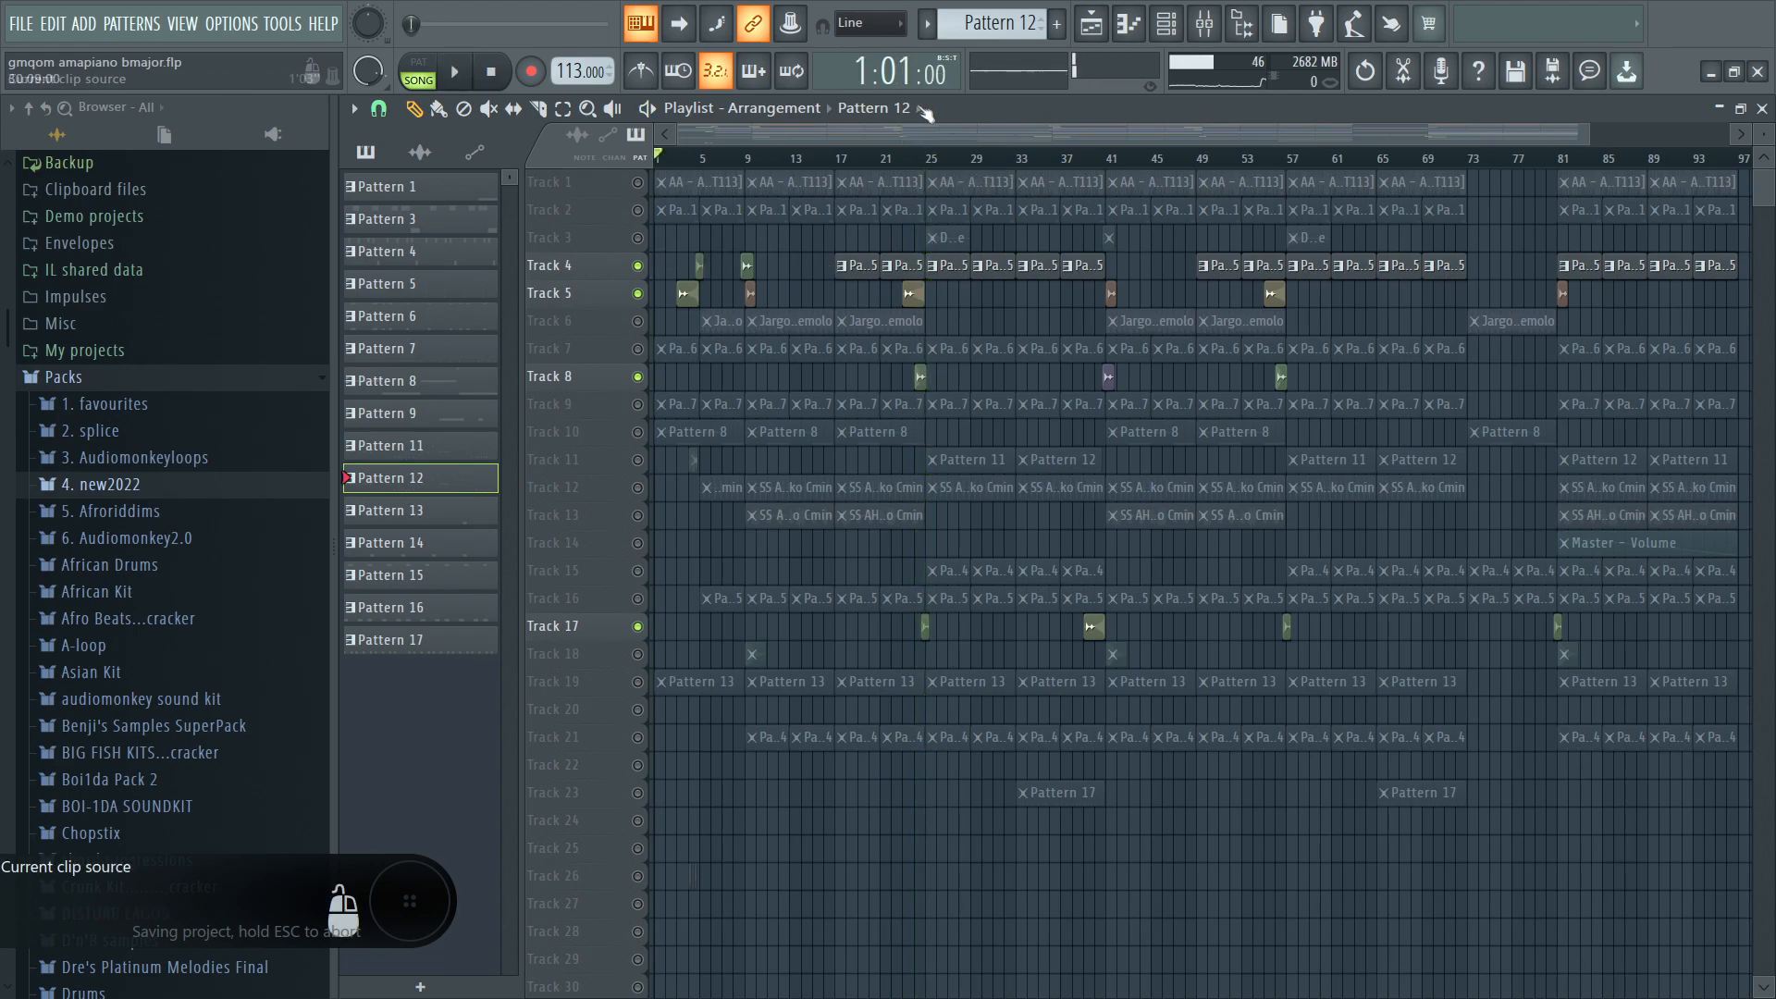
# Isolate Track 3's DJ_LUIAN_fx_purge clip at bar 25, then re-enable all tracks and show the full arrangement.
pyautogui.scroll(3, 956, 159)
pyautogui.scroll(3, 955, 159)
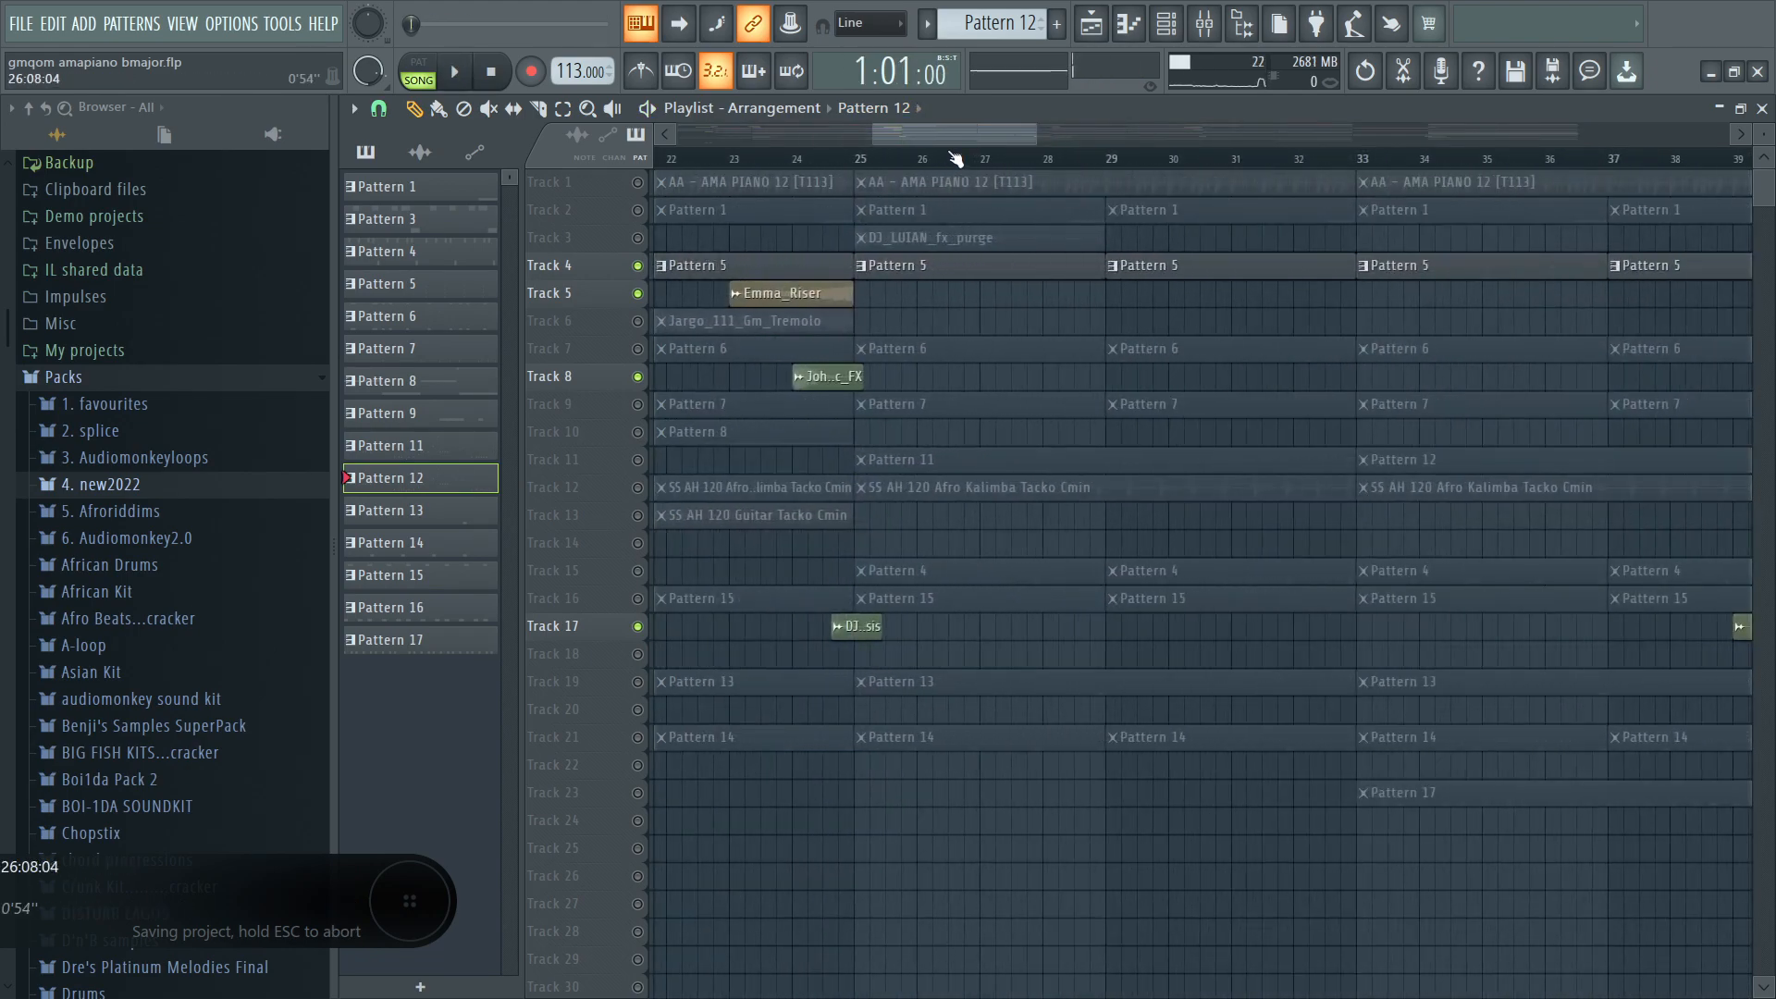
pyautogui.rightClick(638, 237)
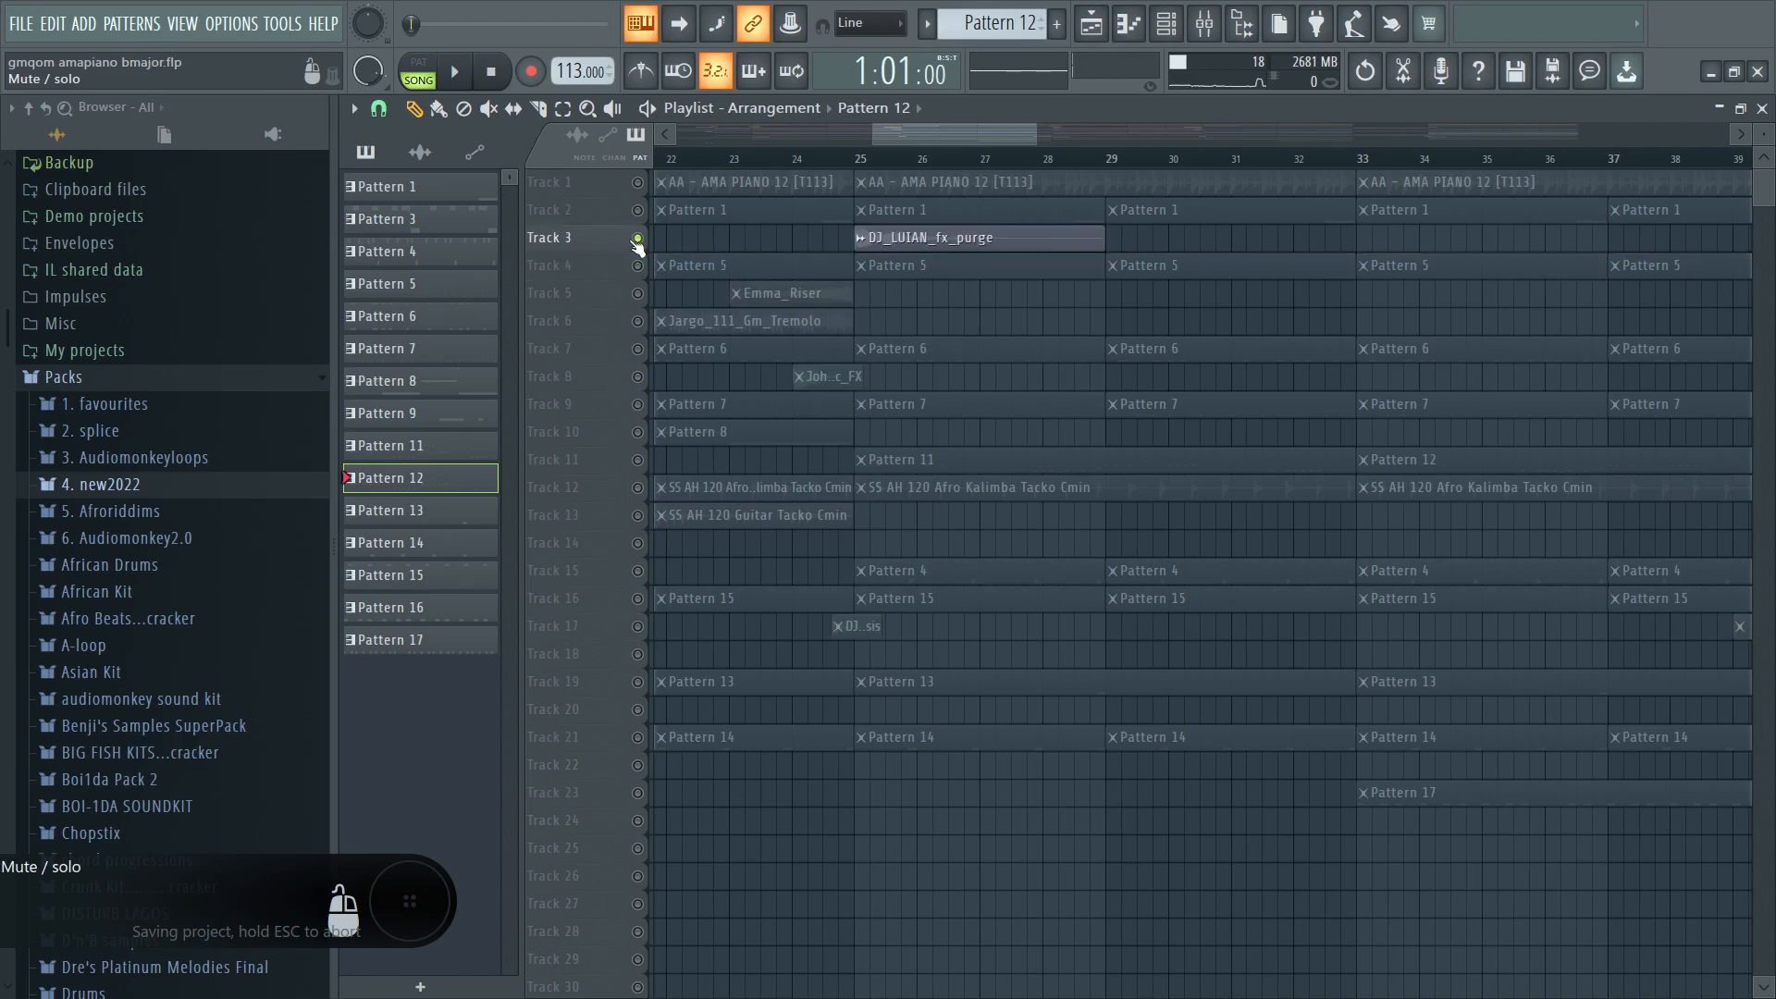
pyautogui.rightClick(637, 238)
pyautogui.click(587, 109)
pyautogui.click(883, 287)
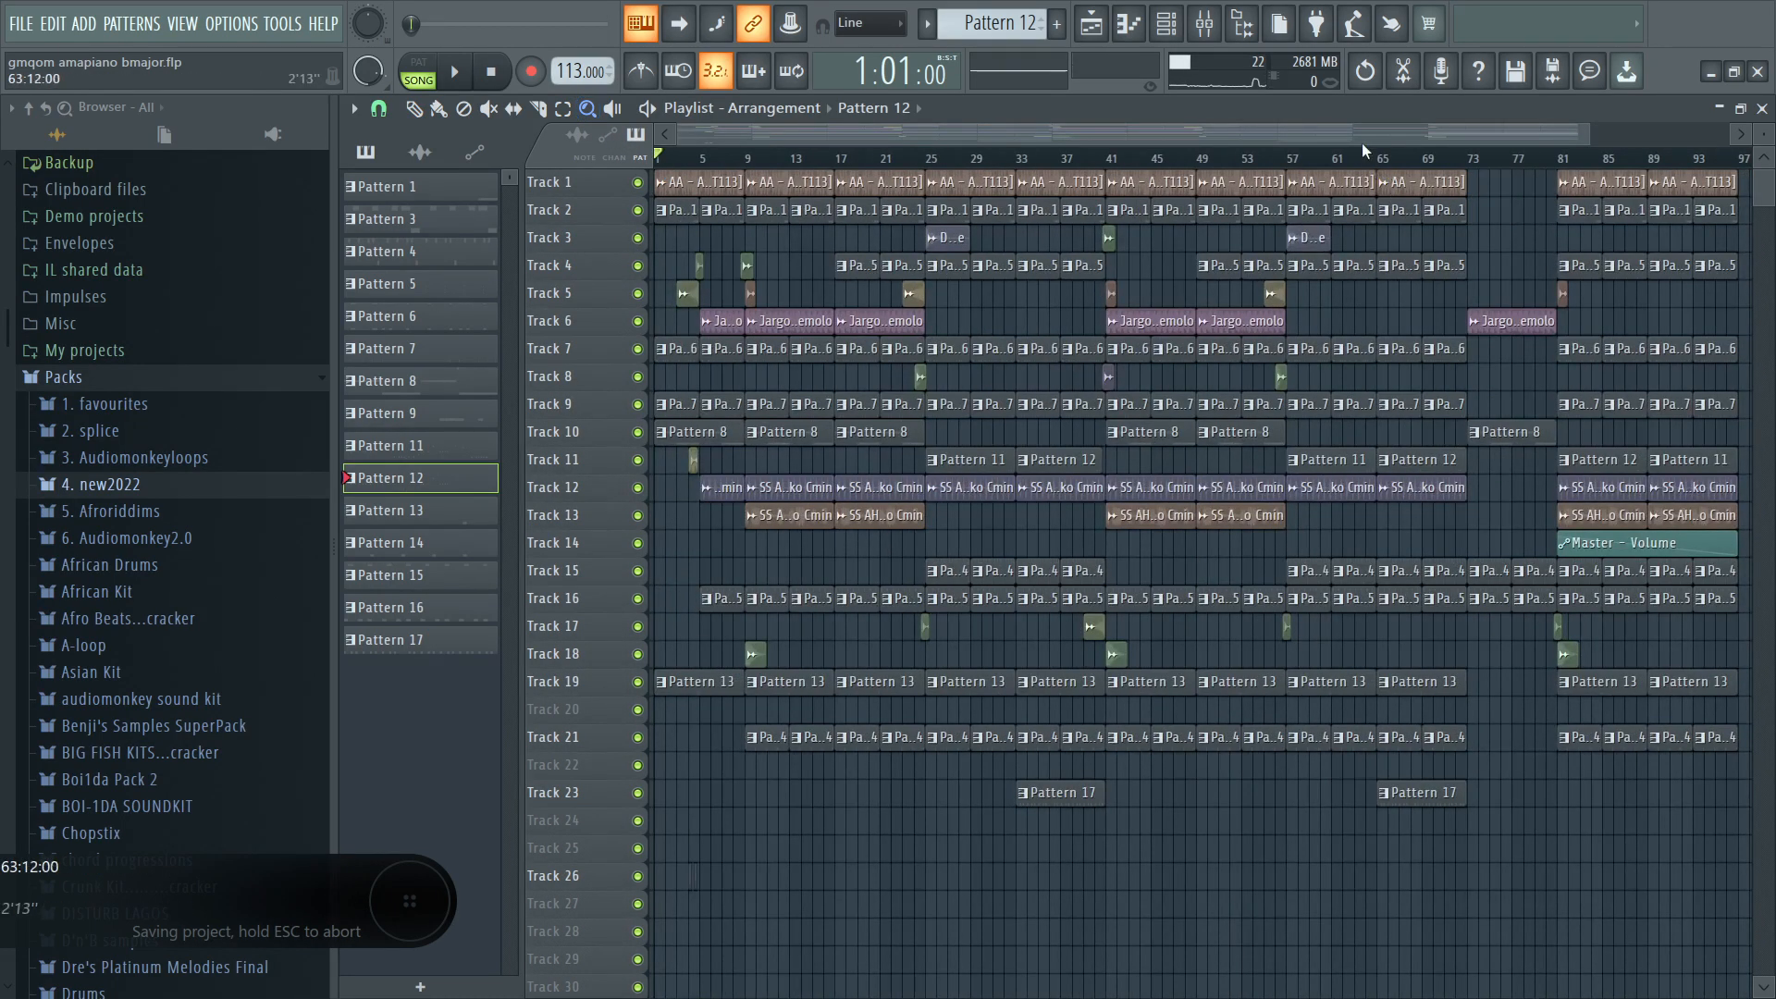
# Examine the breakdown and outro between bars 73 and 97, including the Master - Volume automation, then show the full arrangement.
pyautogui.click(1387, 245)
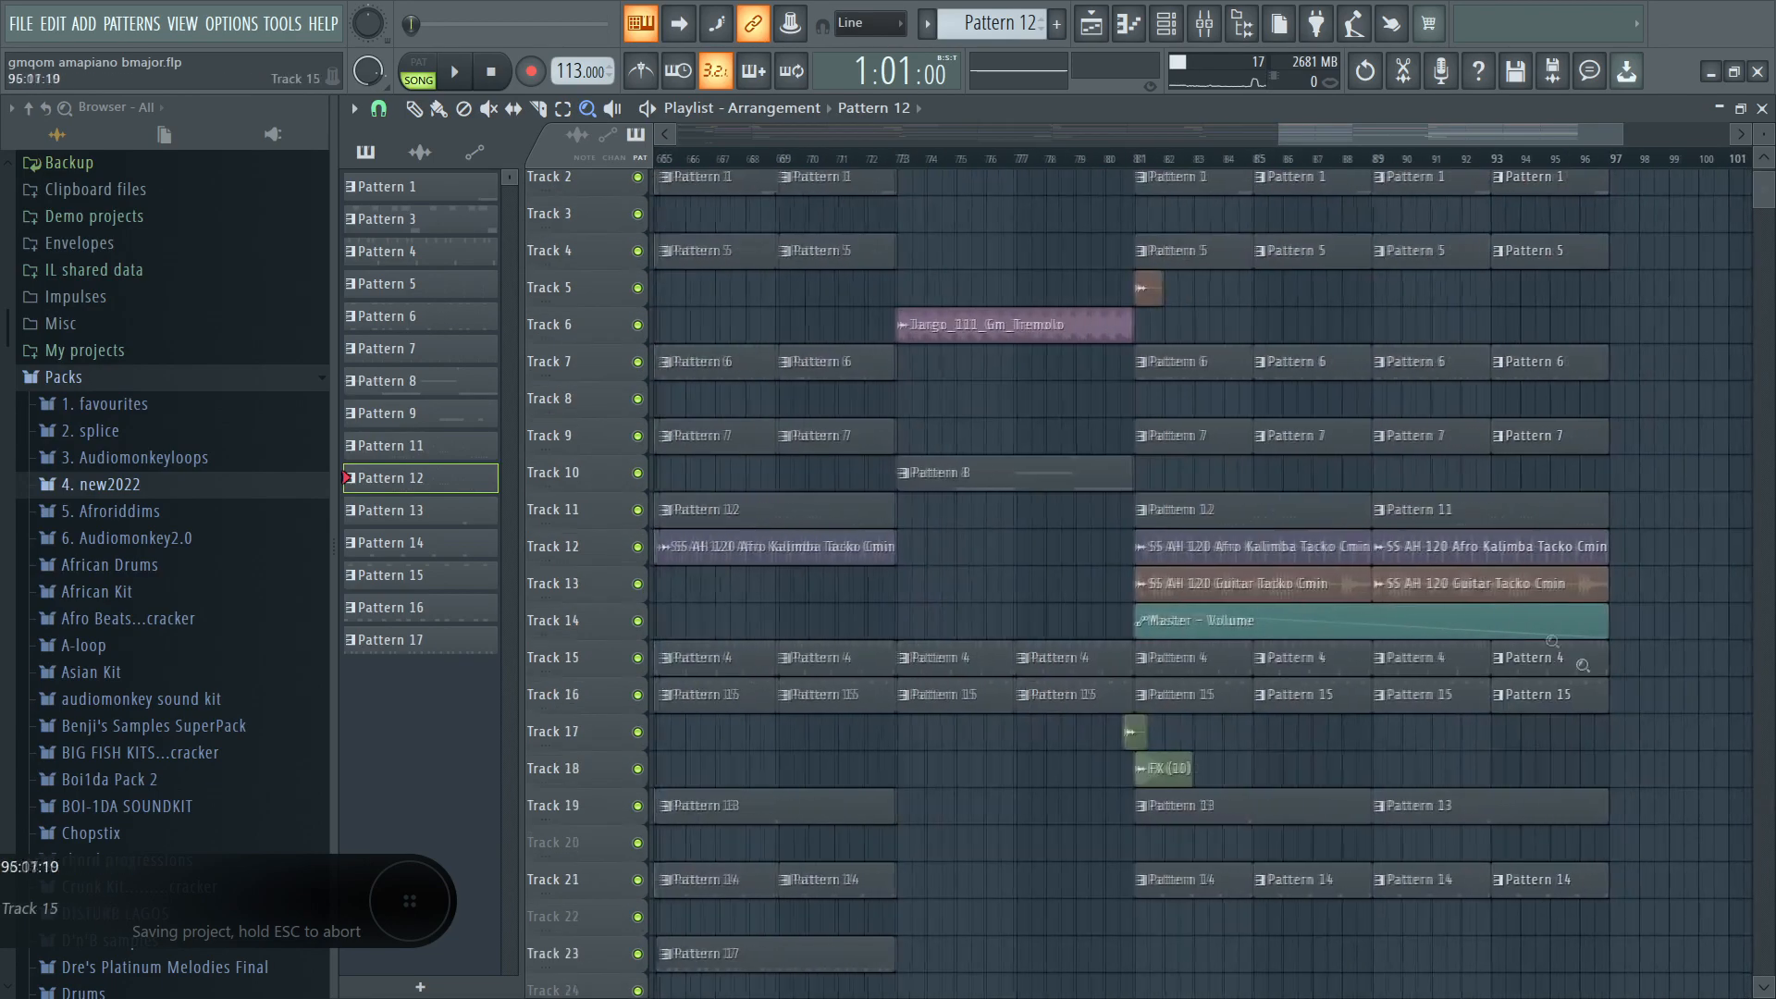
pyautogui.rightClick(1333, 465)
pyautogui.moveTo(1318, 298); pyautogui.dragTo(1739, 685)
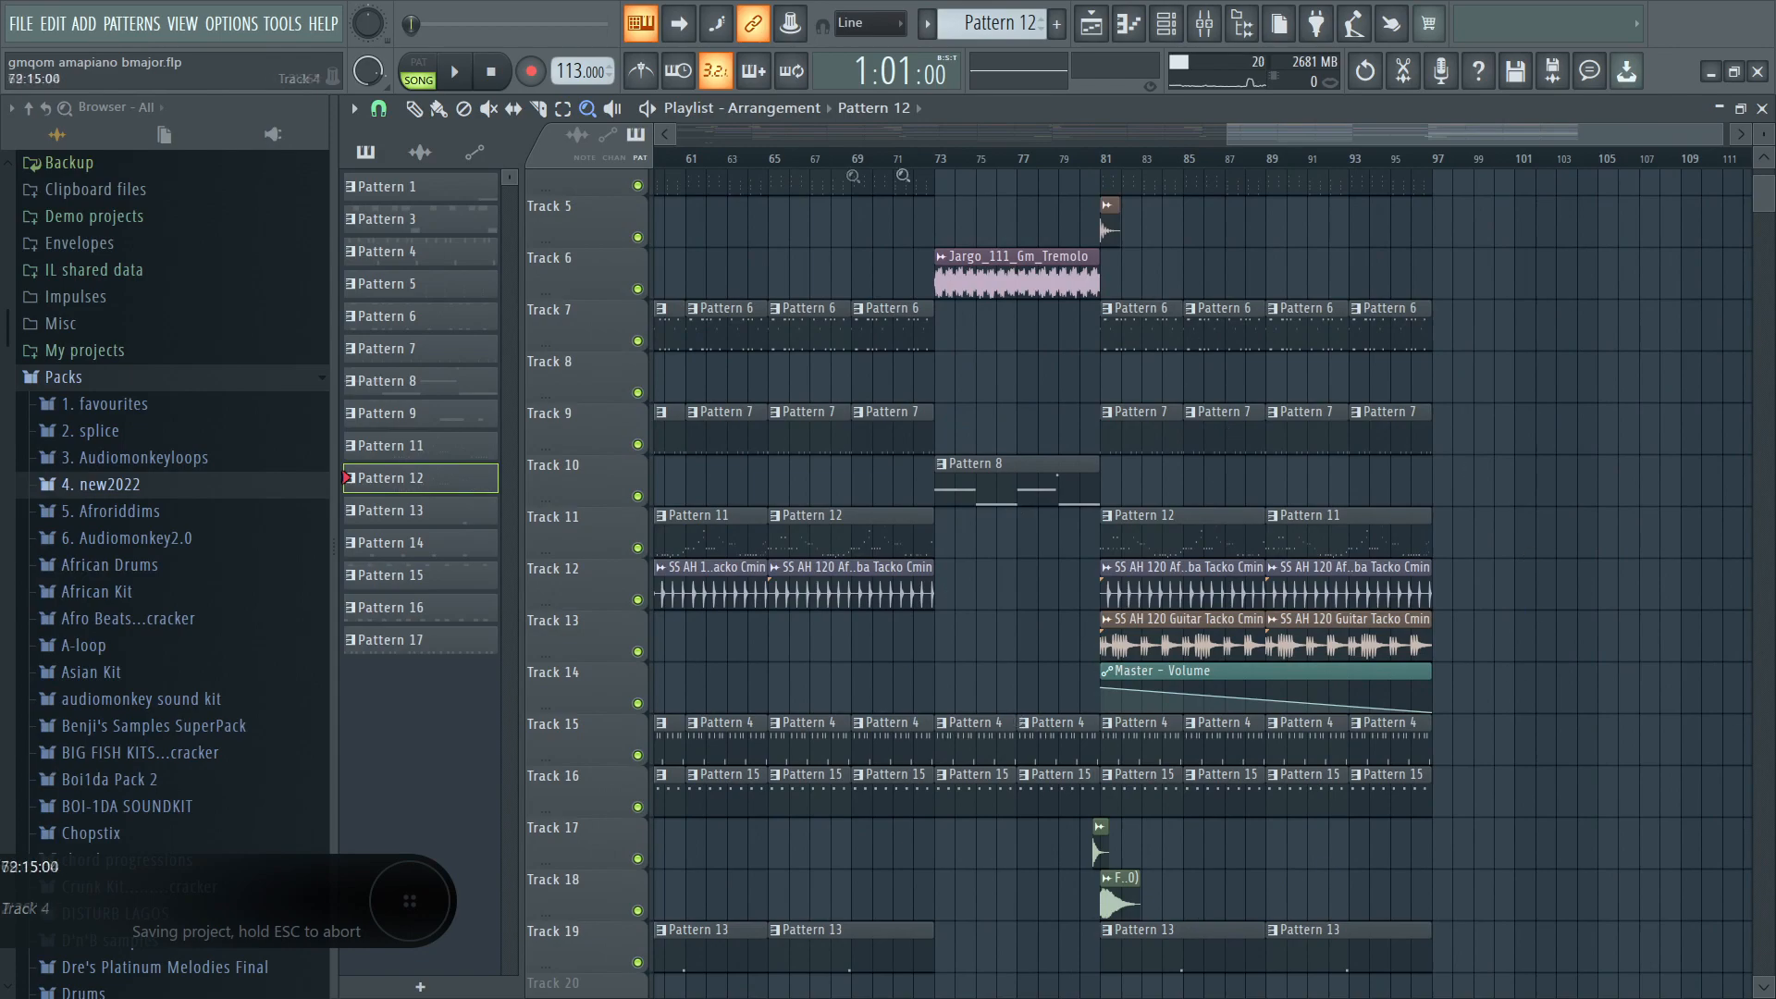
pyautogui.rightClick(1418, 199)
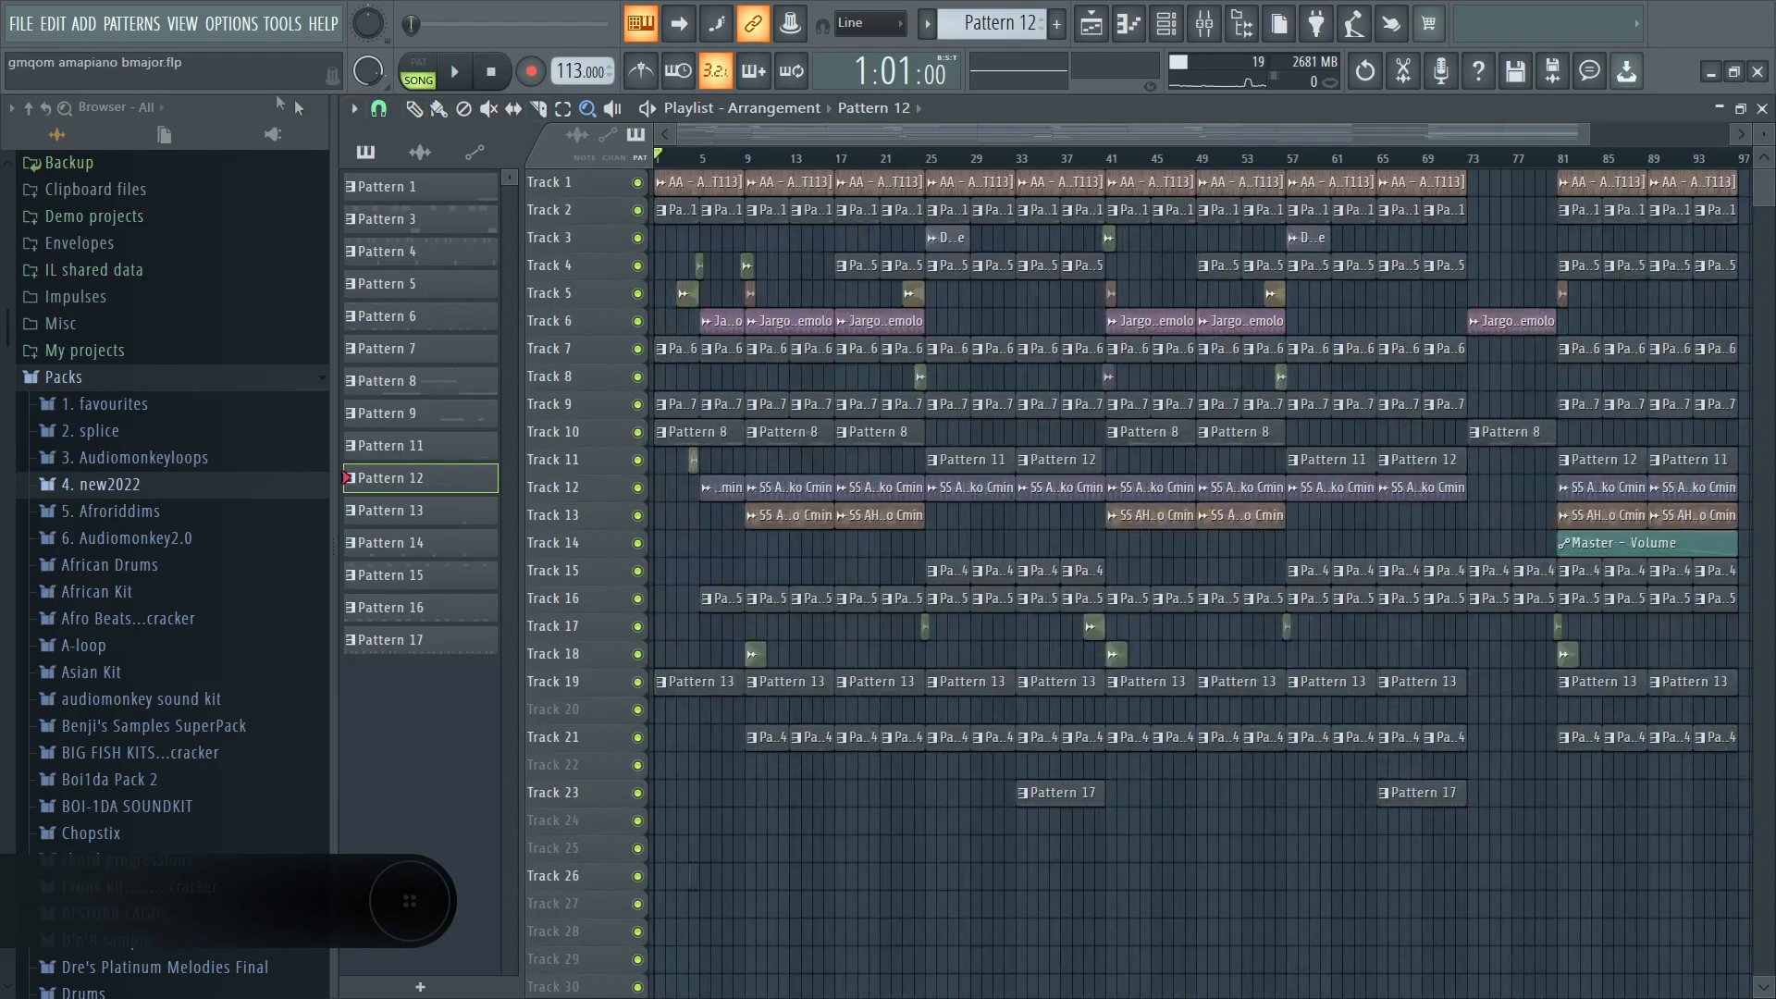
pyautogui.click(414, 108)
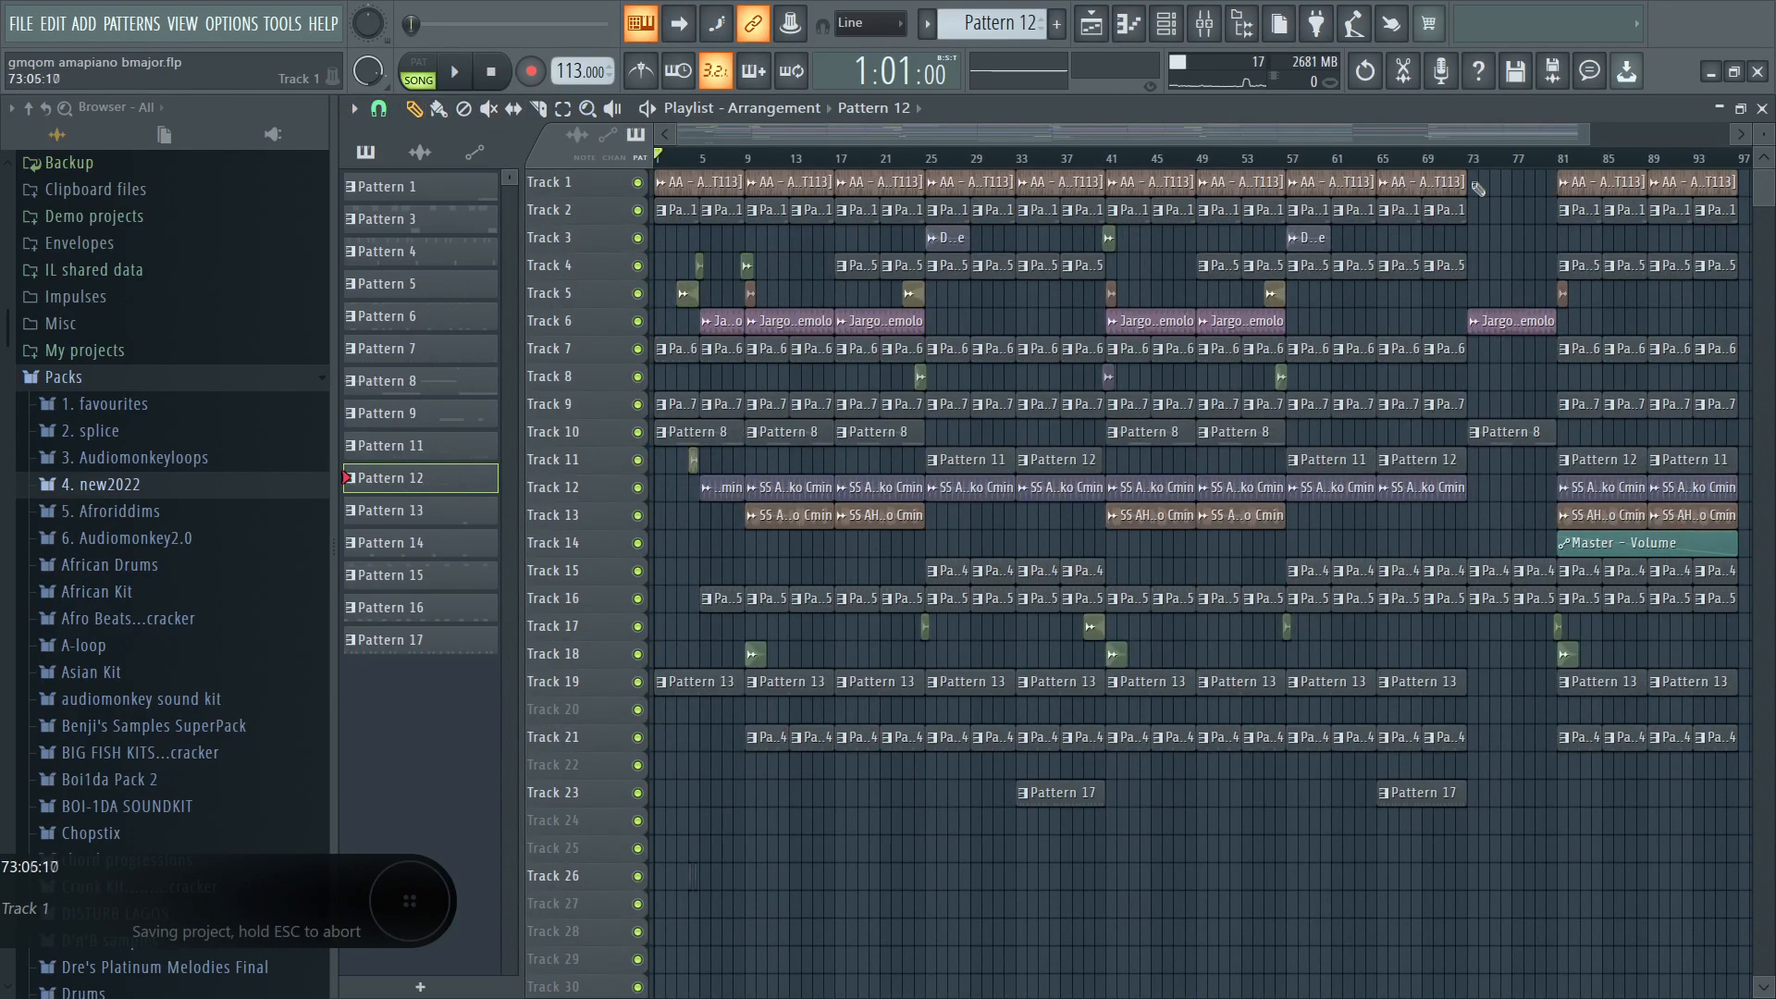
# Play the song from bar 72 into the breakdown at bar 73, then stop playback.
pyautogui.scroll(3, 1610, 165)
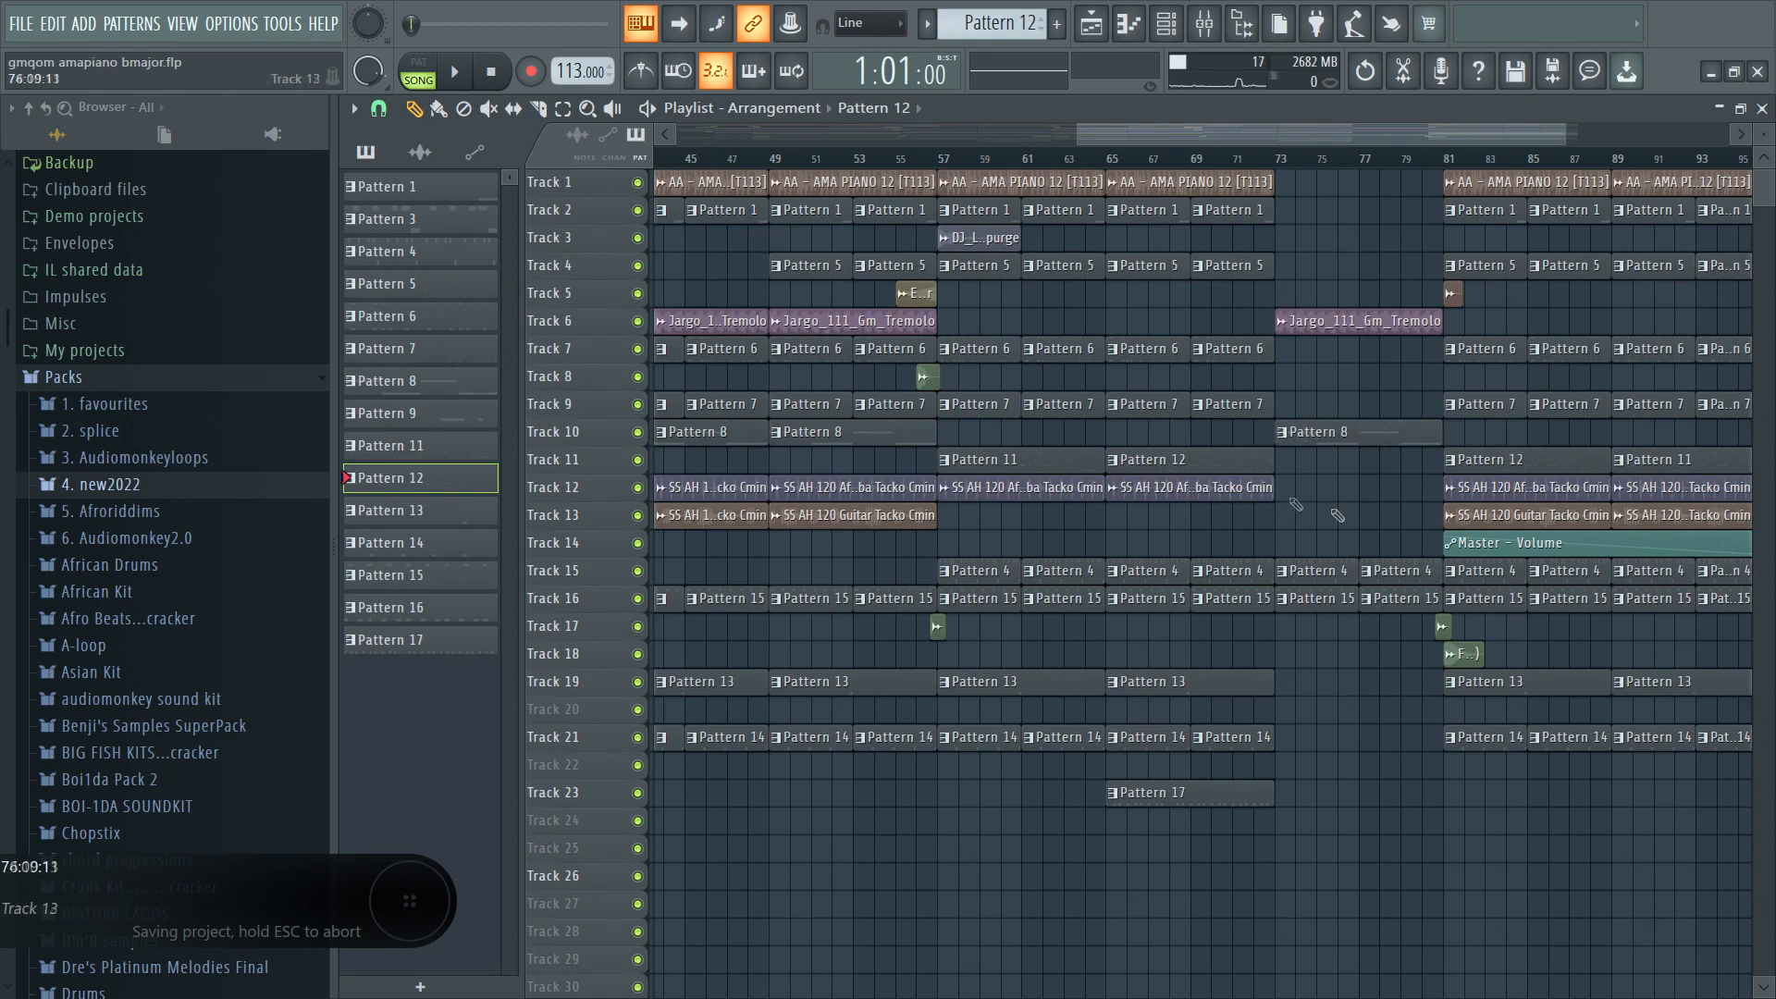
pyautogui.click(1254, 157)
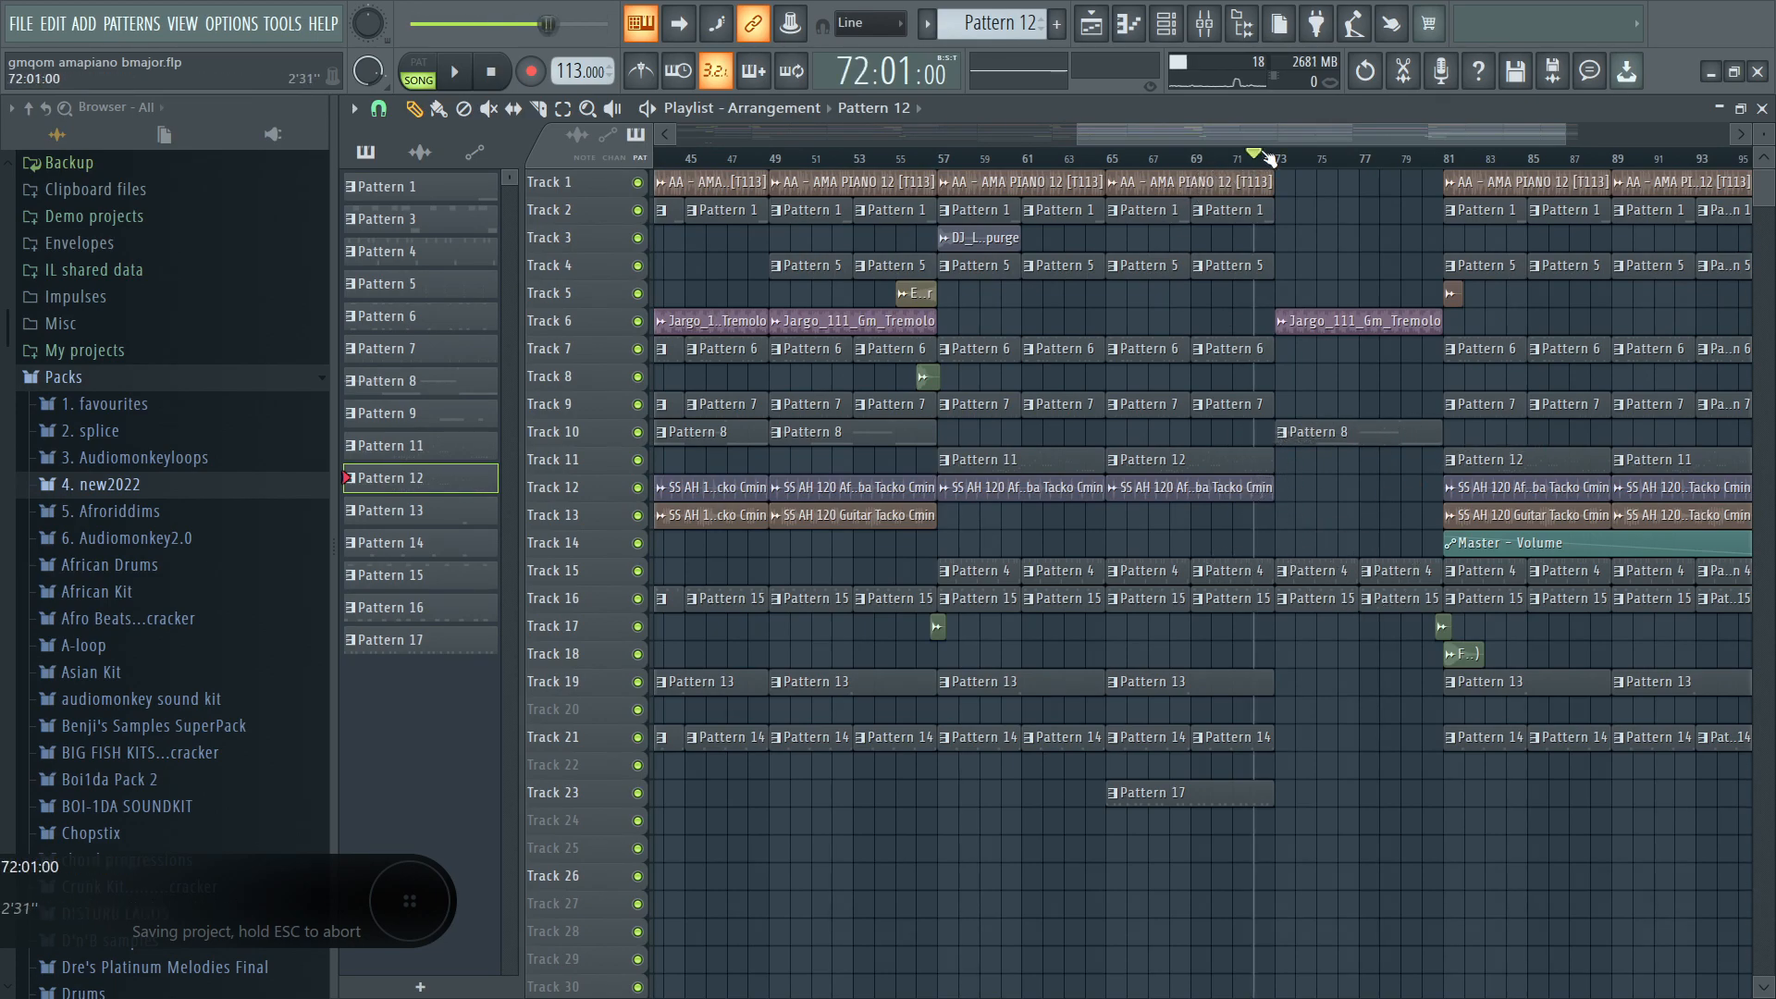
pyautogui.click(457, 73)
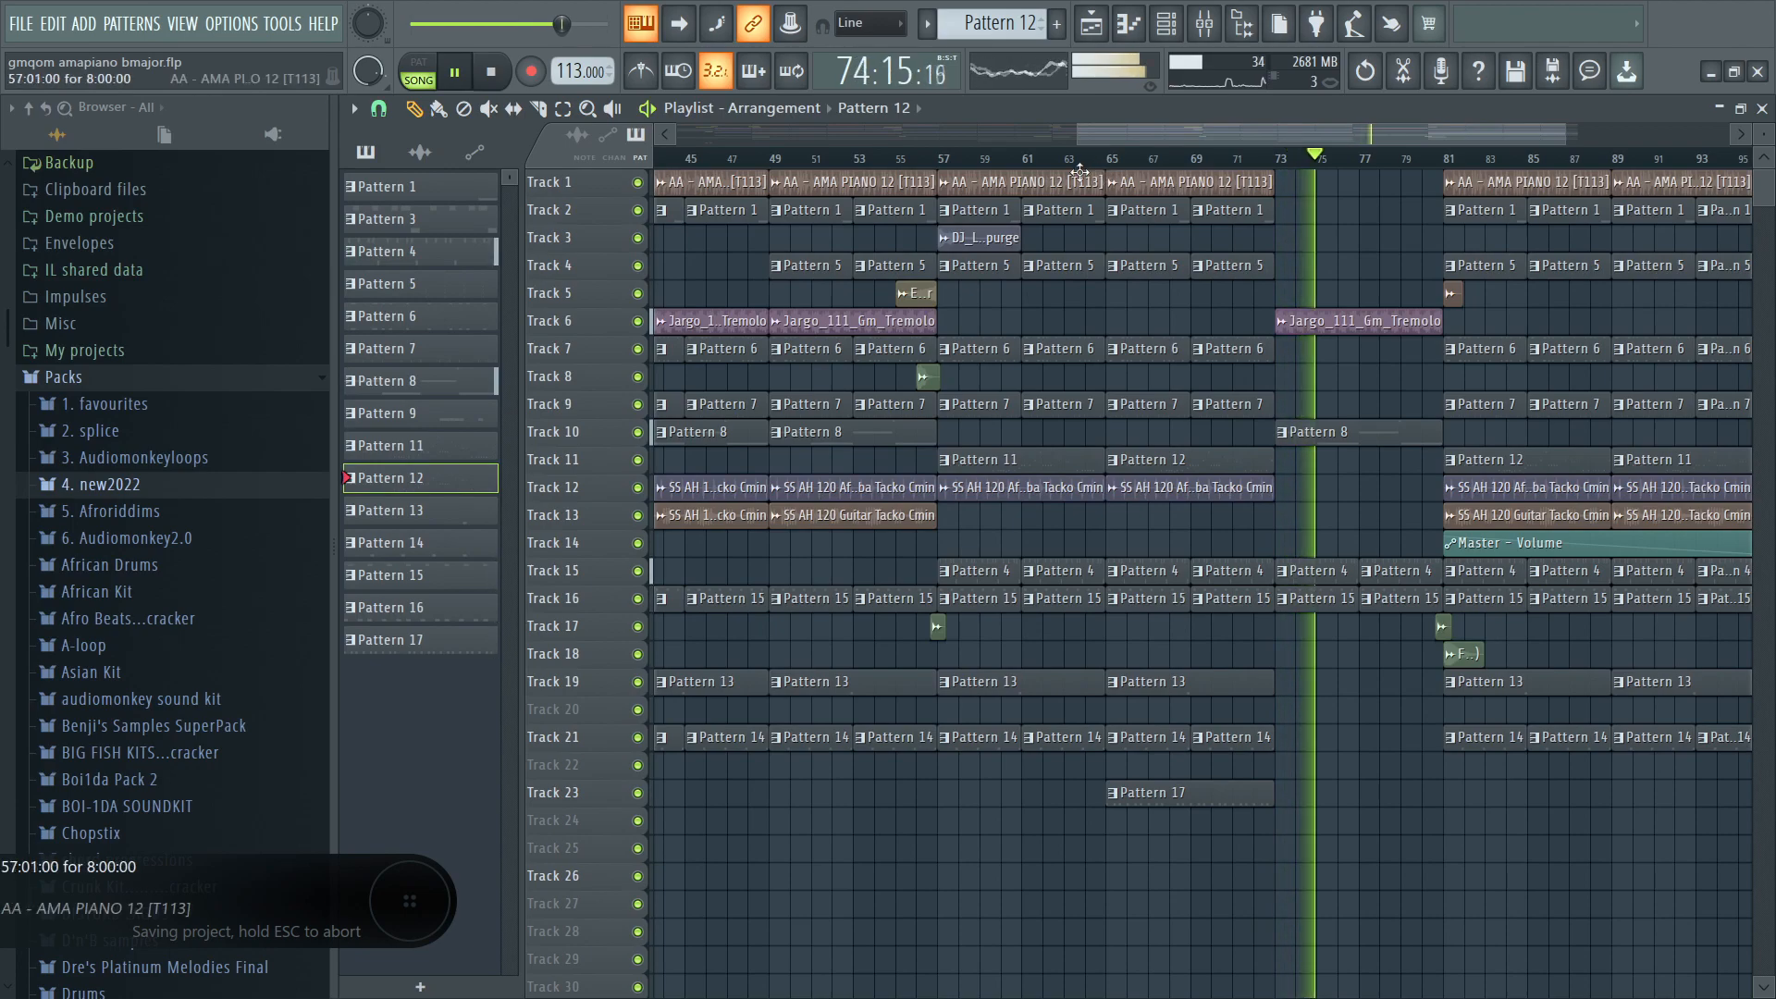
pyautogui.press('space')
# Set the playhead to bar 65, view Pattern 17's Clout_Whistle 2 notes, and close the piano roll.
pyautogui.click(1108, 159)
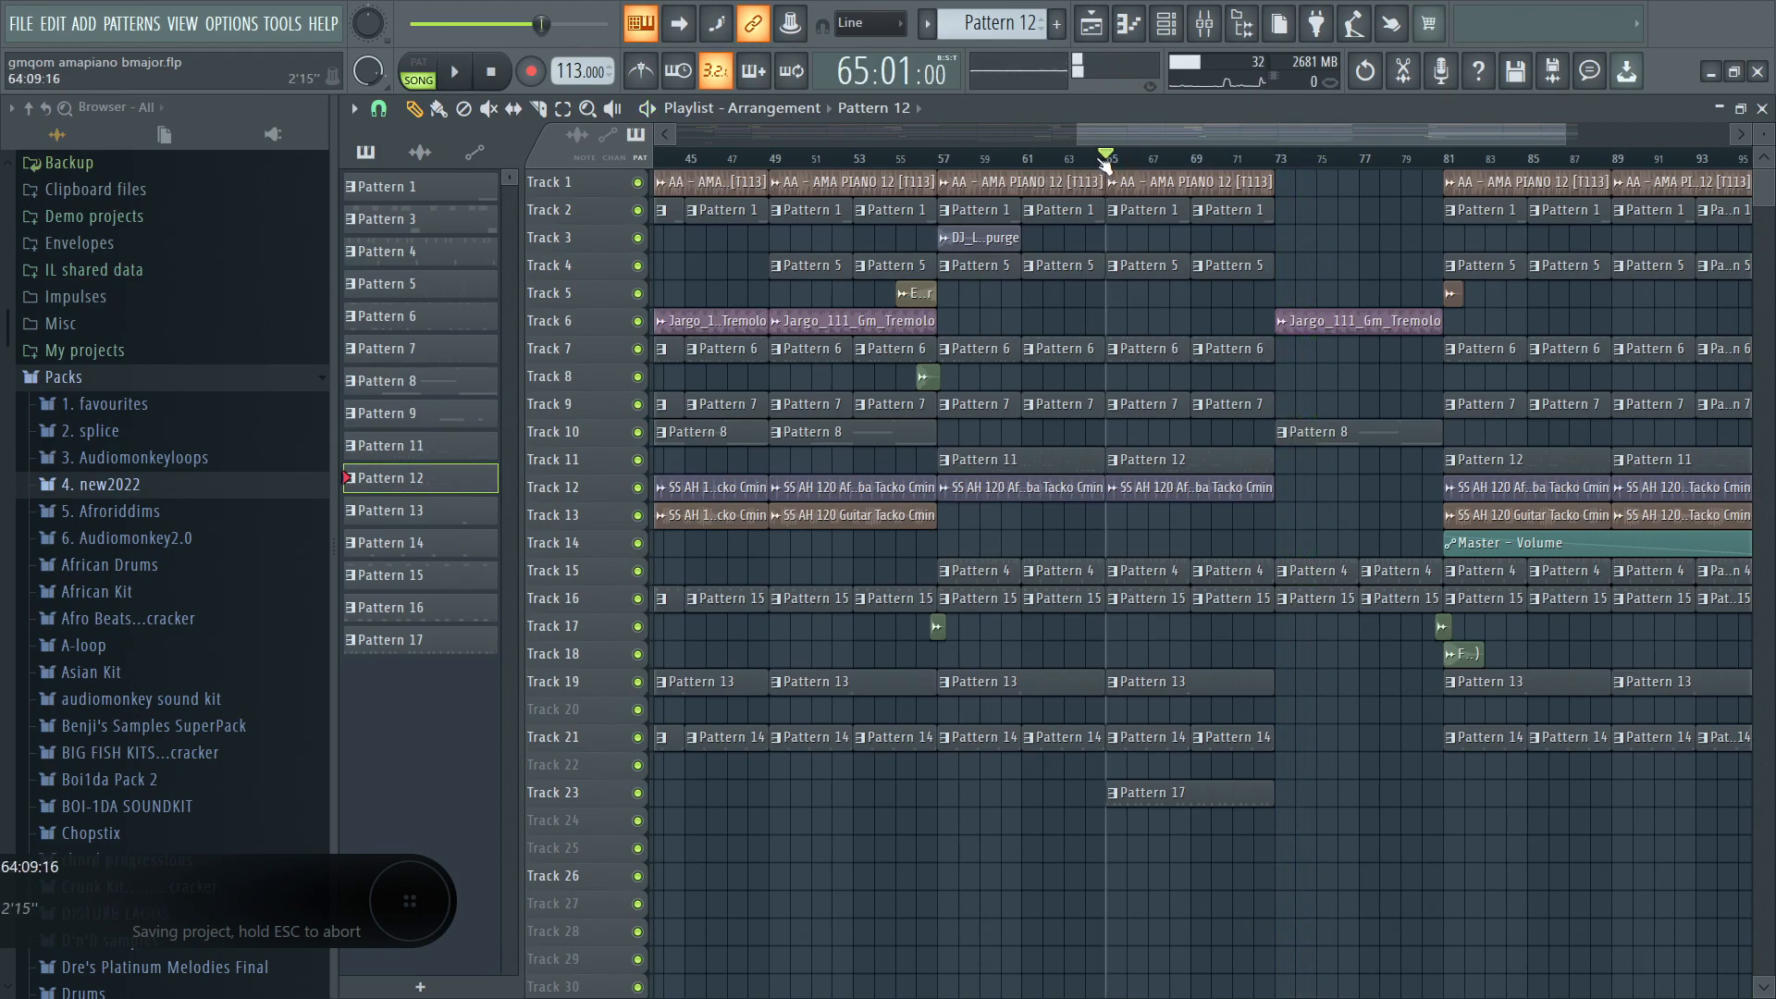
pyautogui.doubleClick(1187, 783)
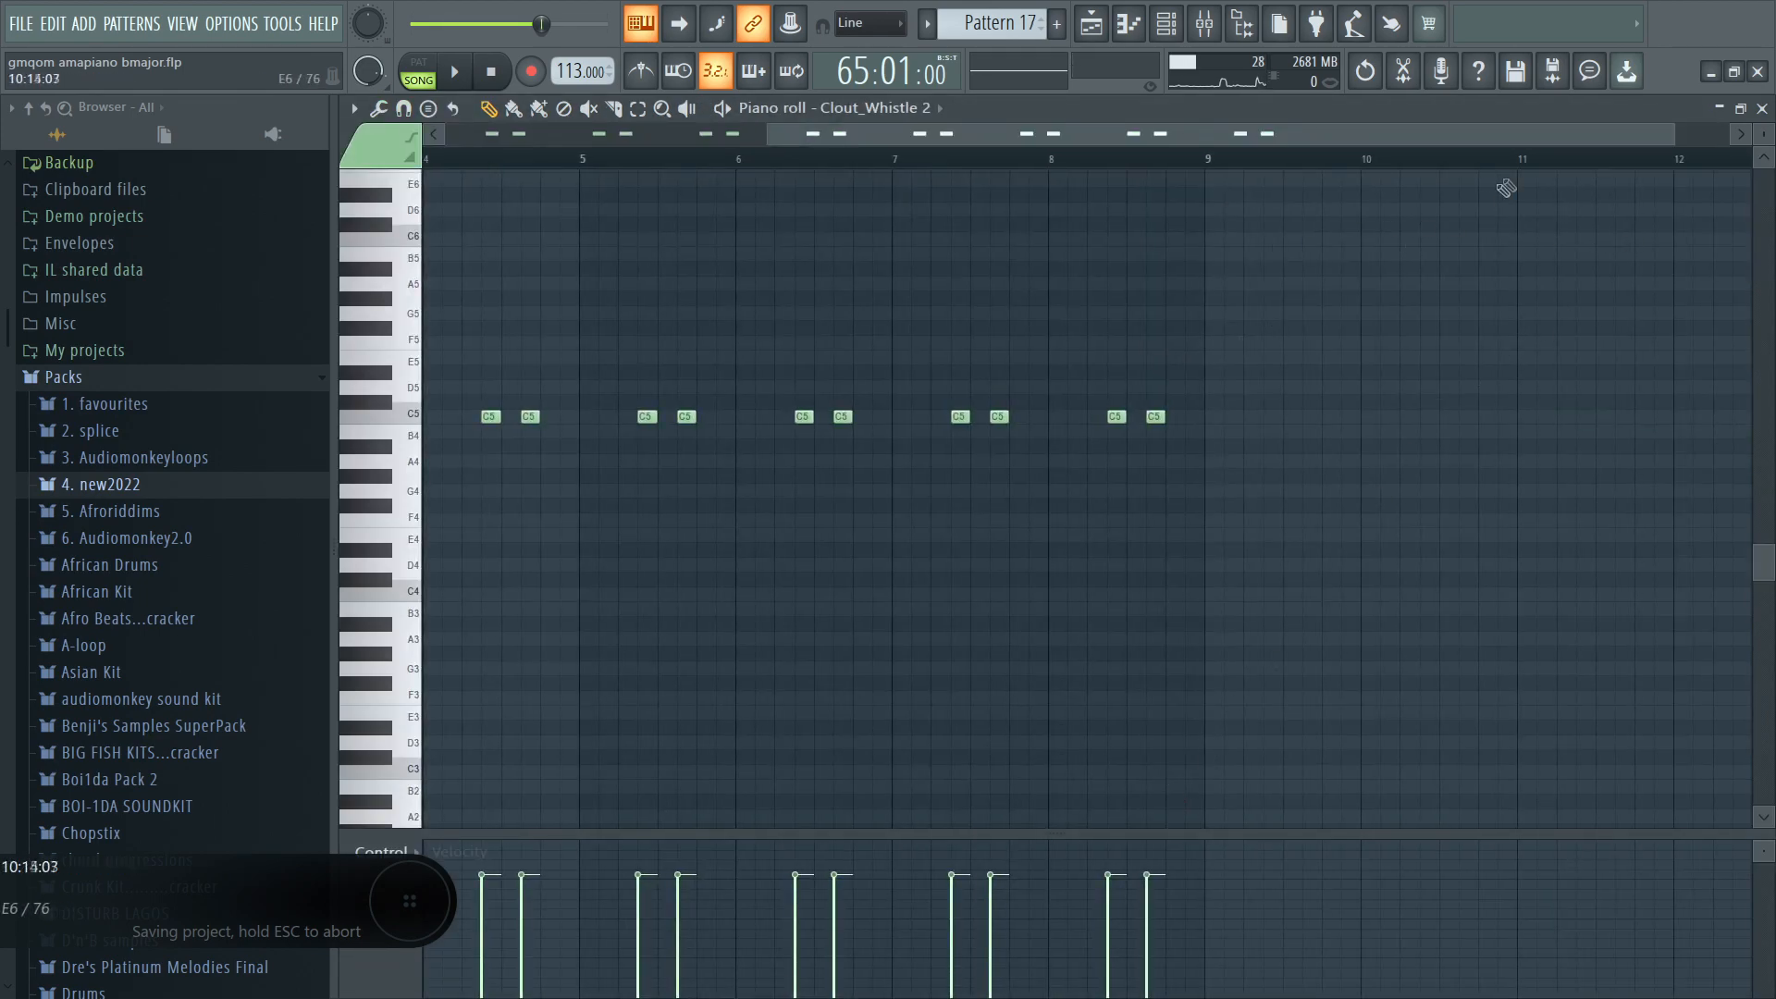
pyautogui.click(1763, 108)
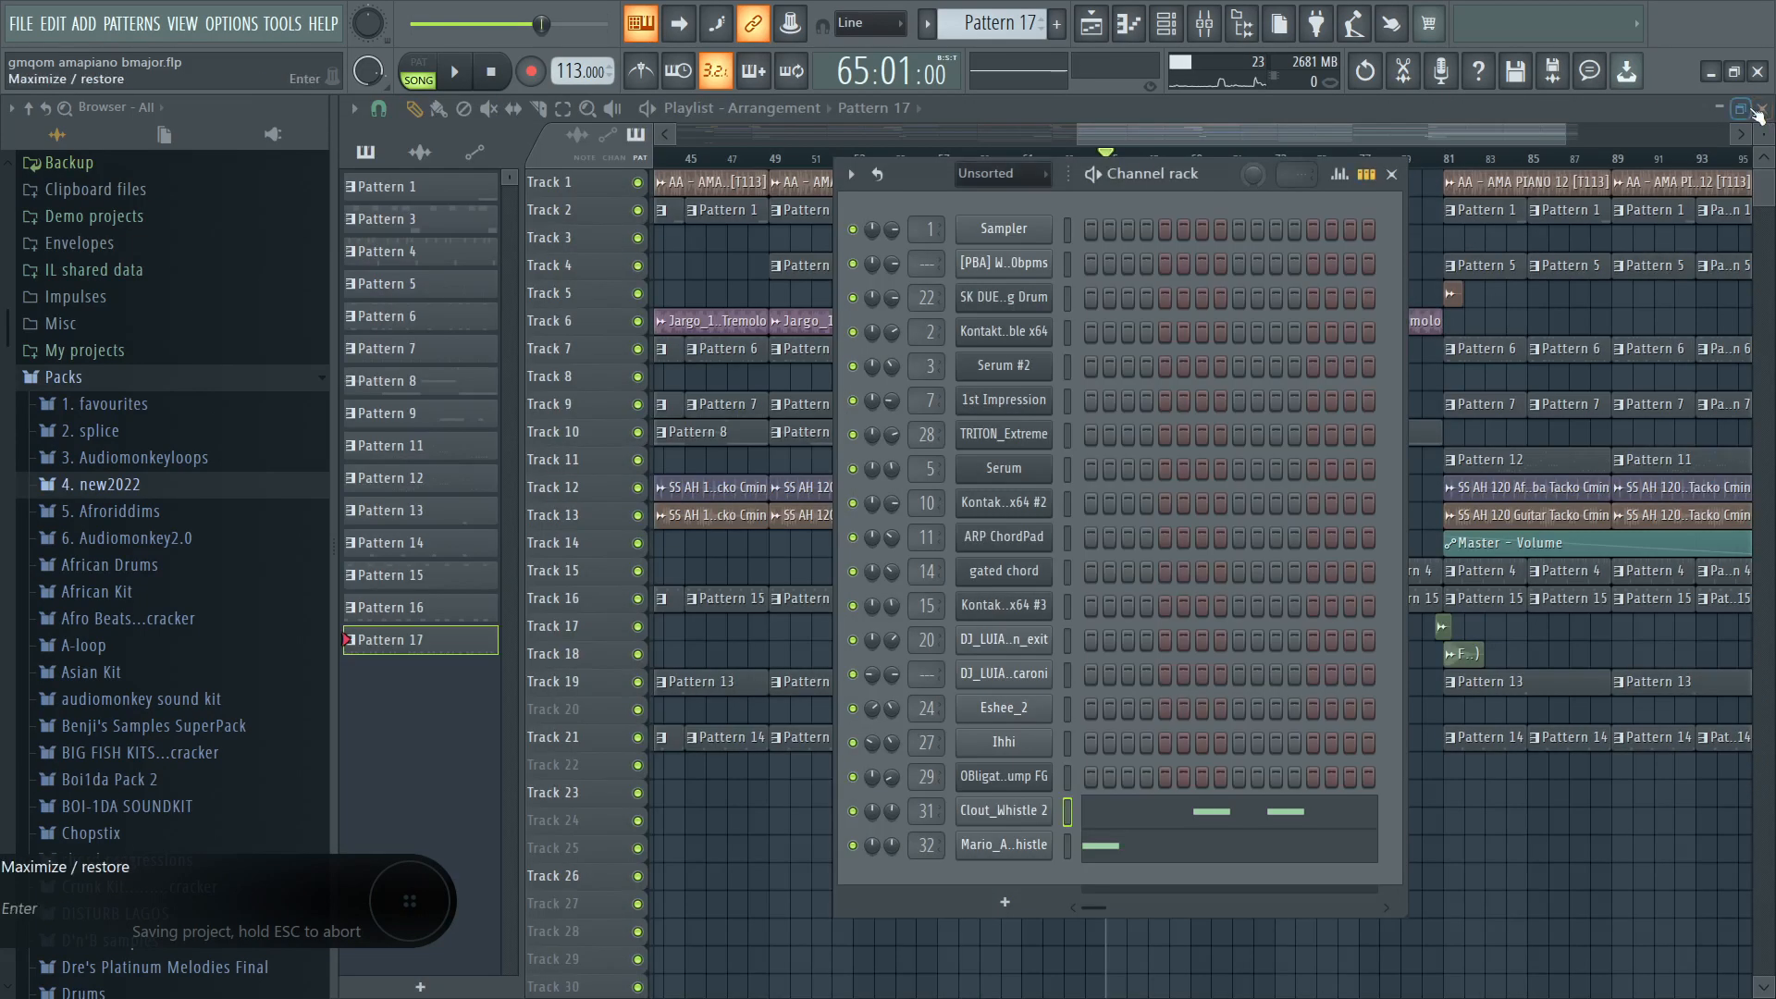
# Inspect the Clout_Whistle 2 channel's sampler settings, then close them and the channel rack.
pyautogui.click(1004, 811)
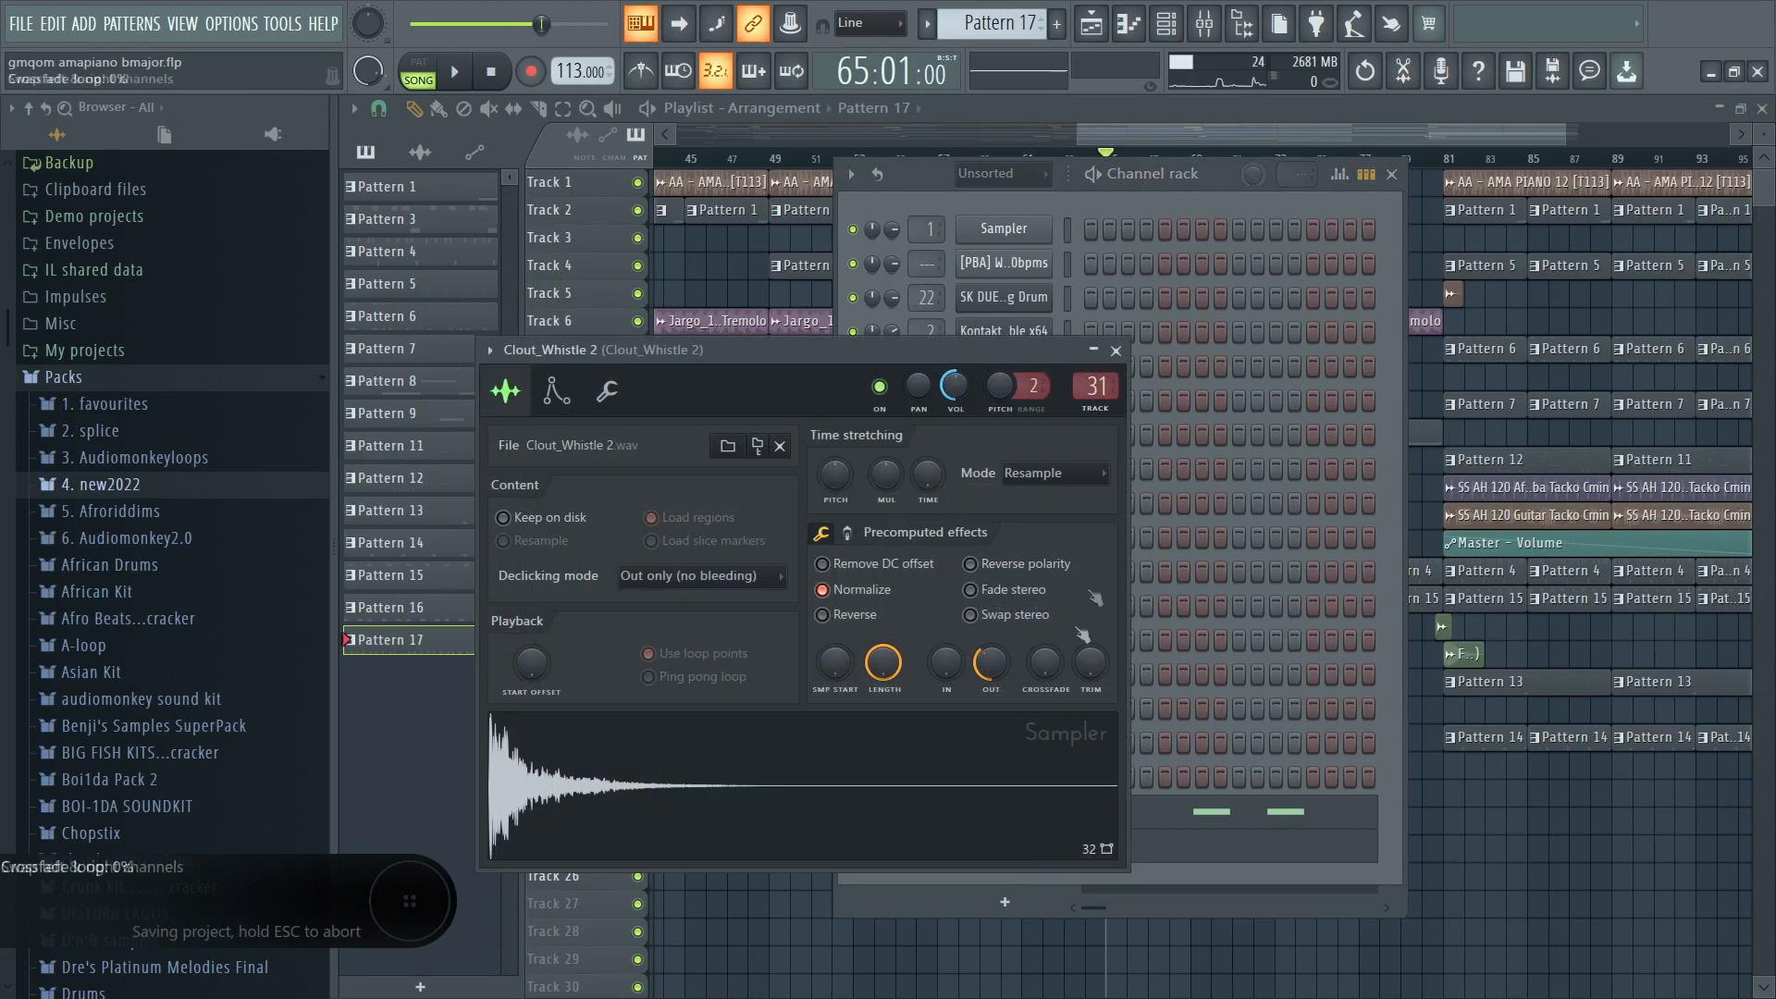
pyautogui.click(1116, 357)
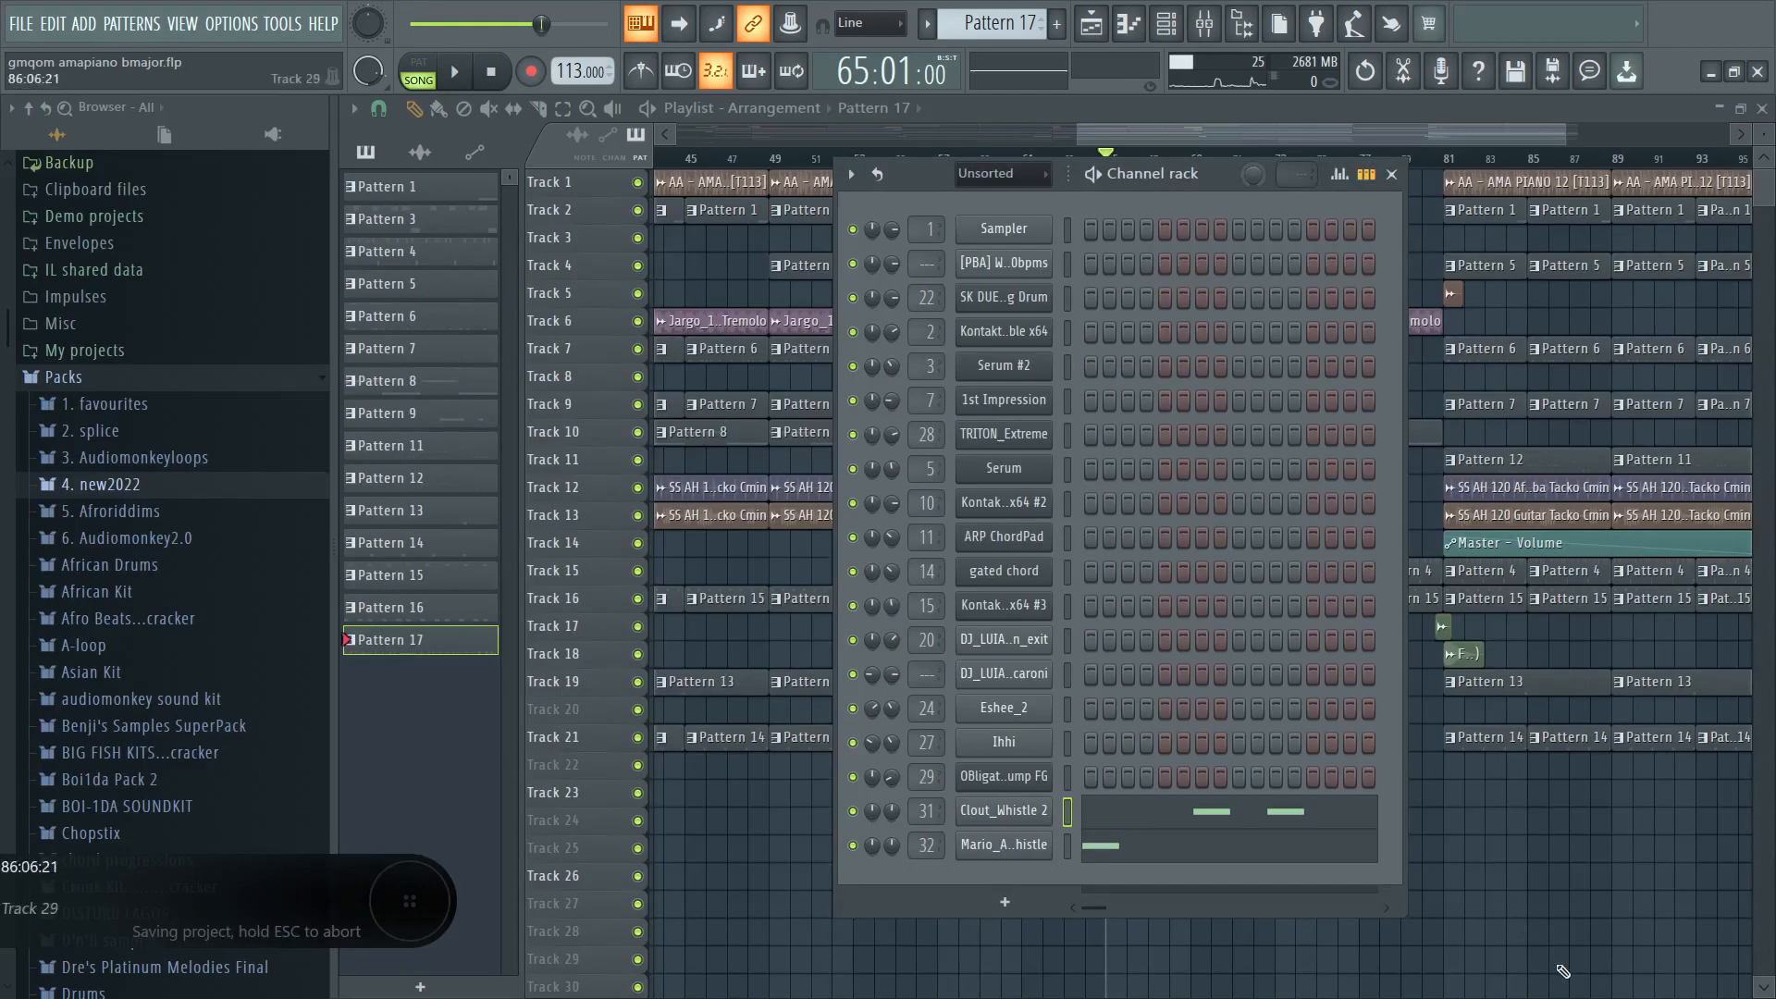
pyautogui.press('F6')
# Examine the clips around the breakdown between bars 57 and 91 across Tracks 4 to 23, then show the full arrangement.
pyautogui.click(586, 108)
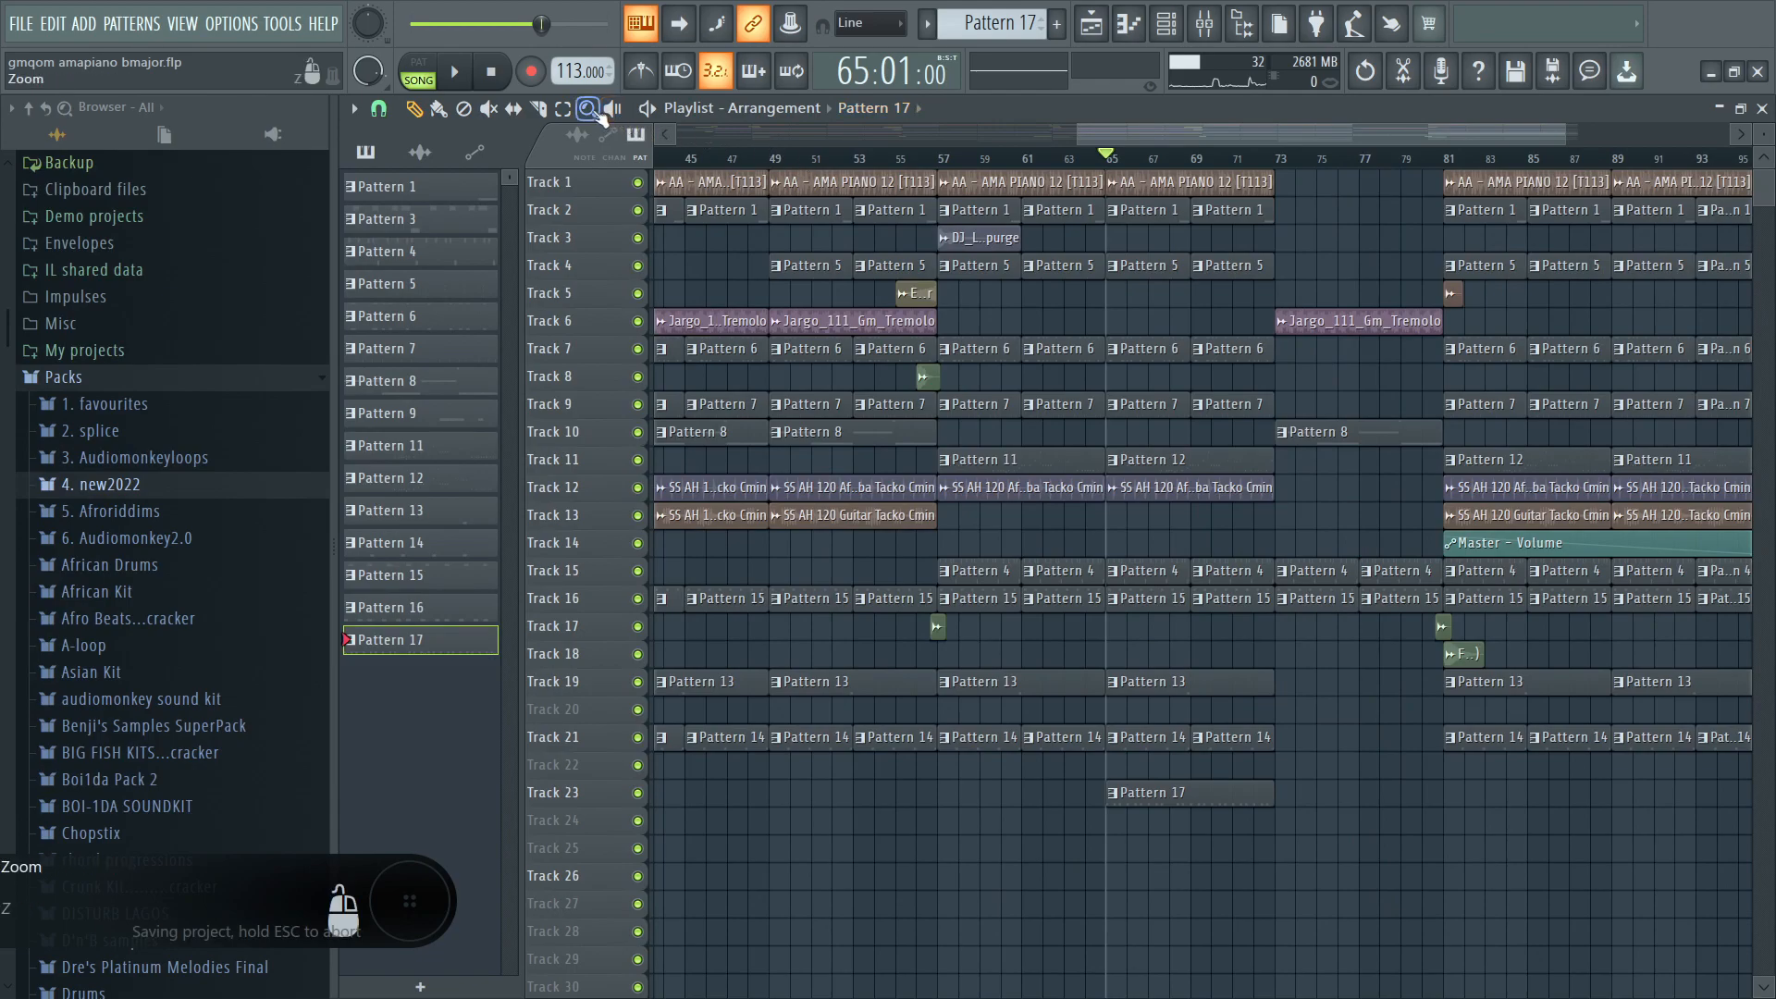
pyautogui.rightClick(981, 409)
pyautogui.scroll(-3, 828, 413)
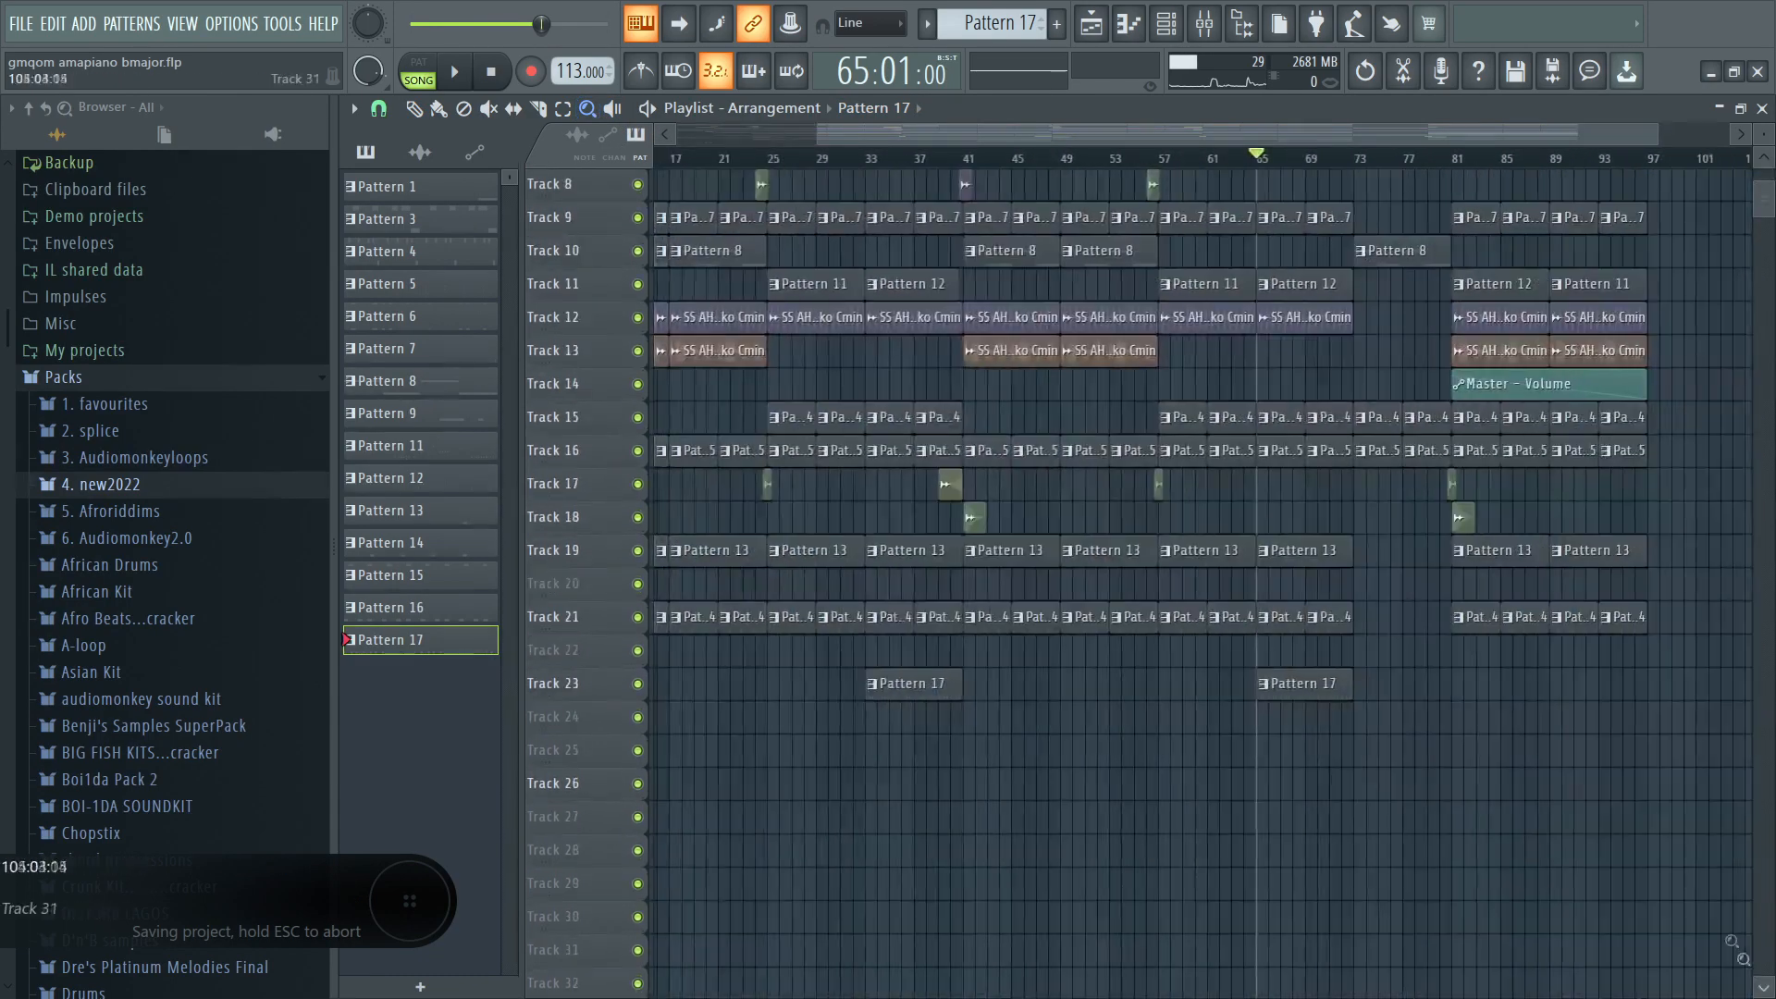
pyautogui.click(1049, 425)
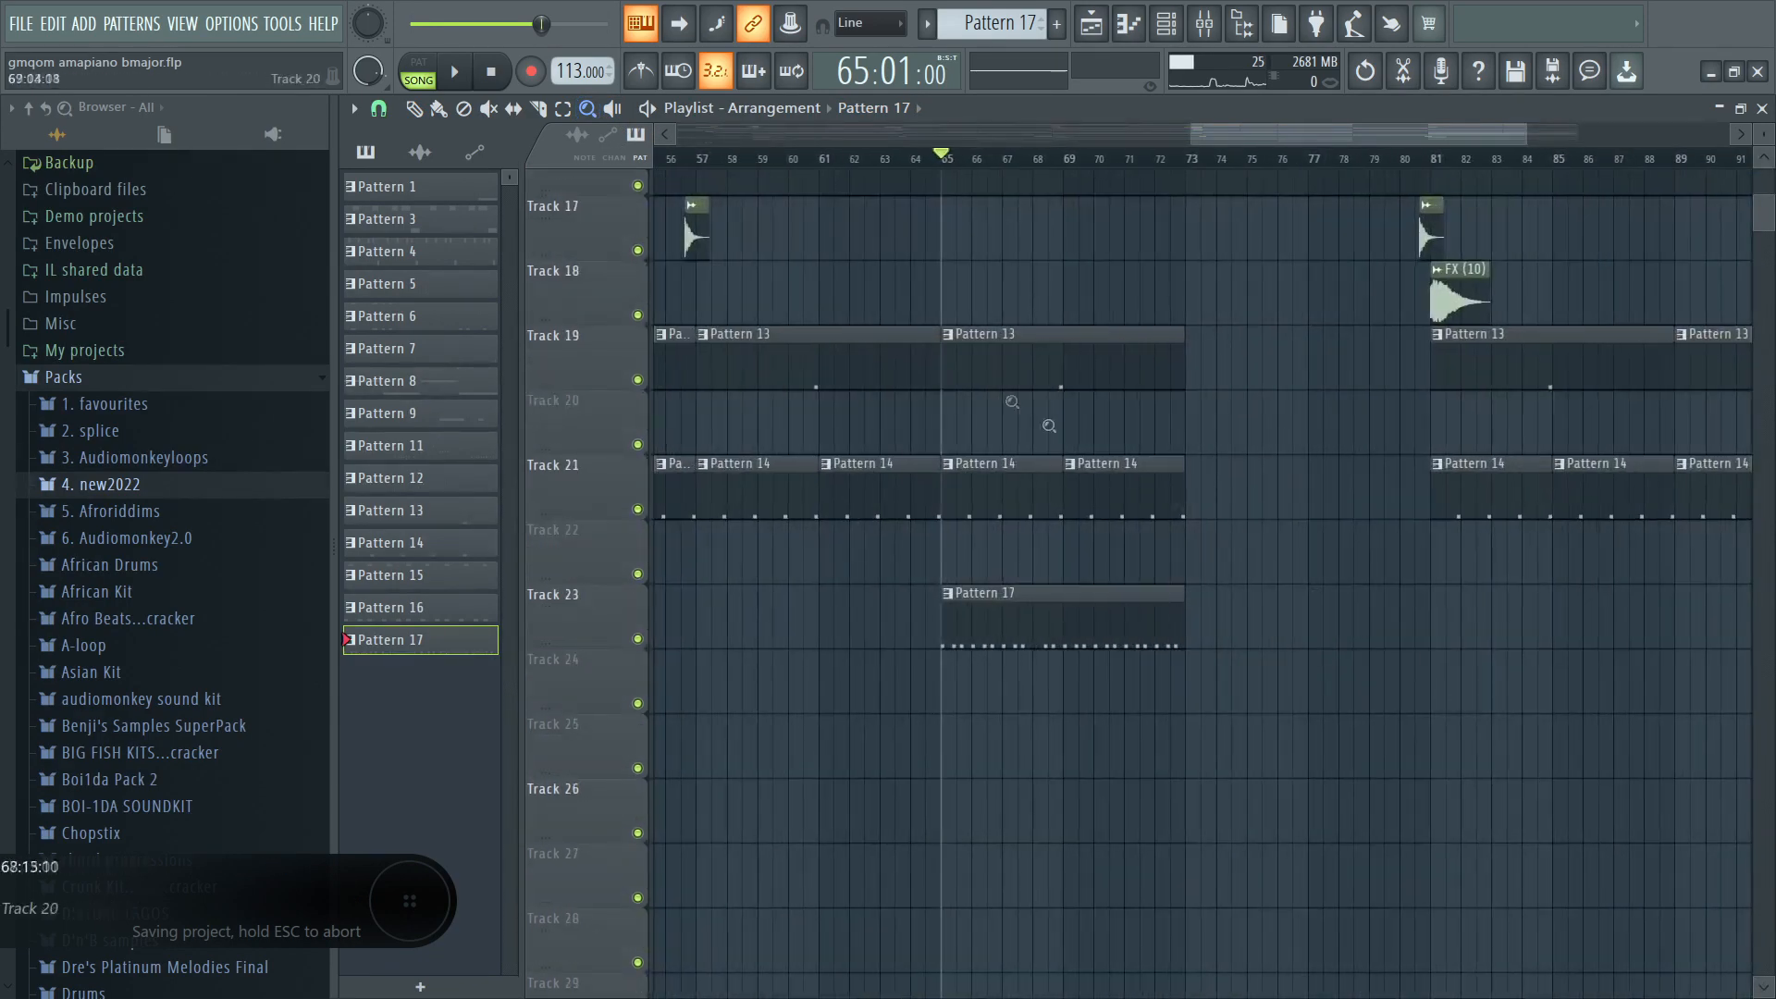
pyautogui.click(418, 109)
pyautogui.scroll(5, 946, 274)
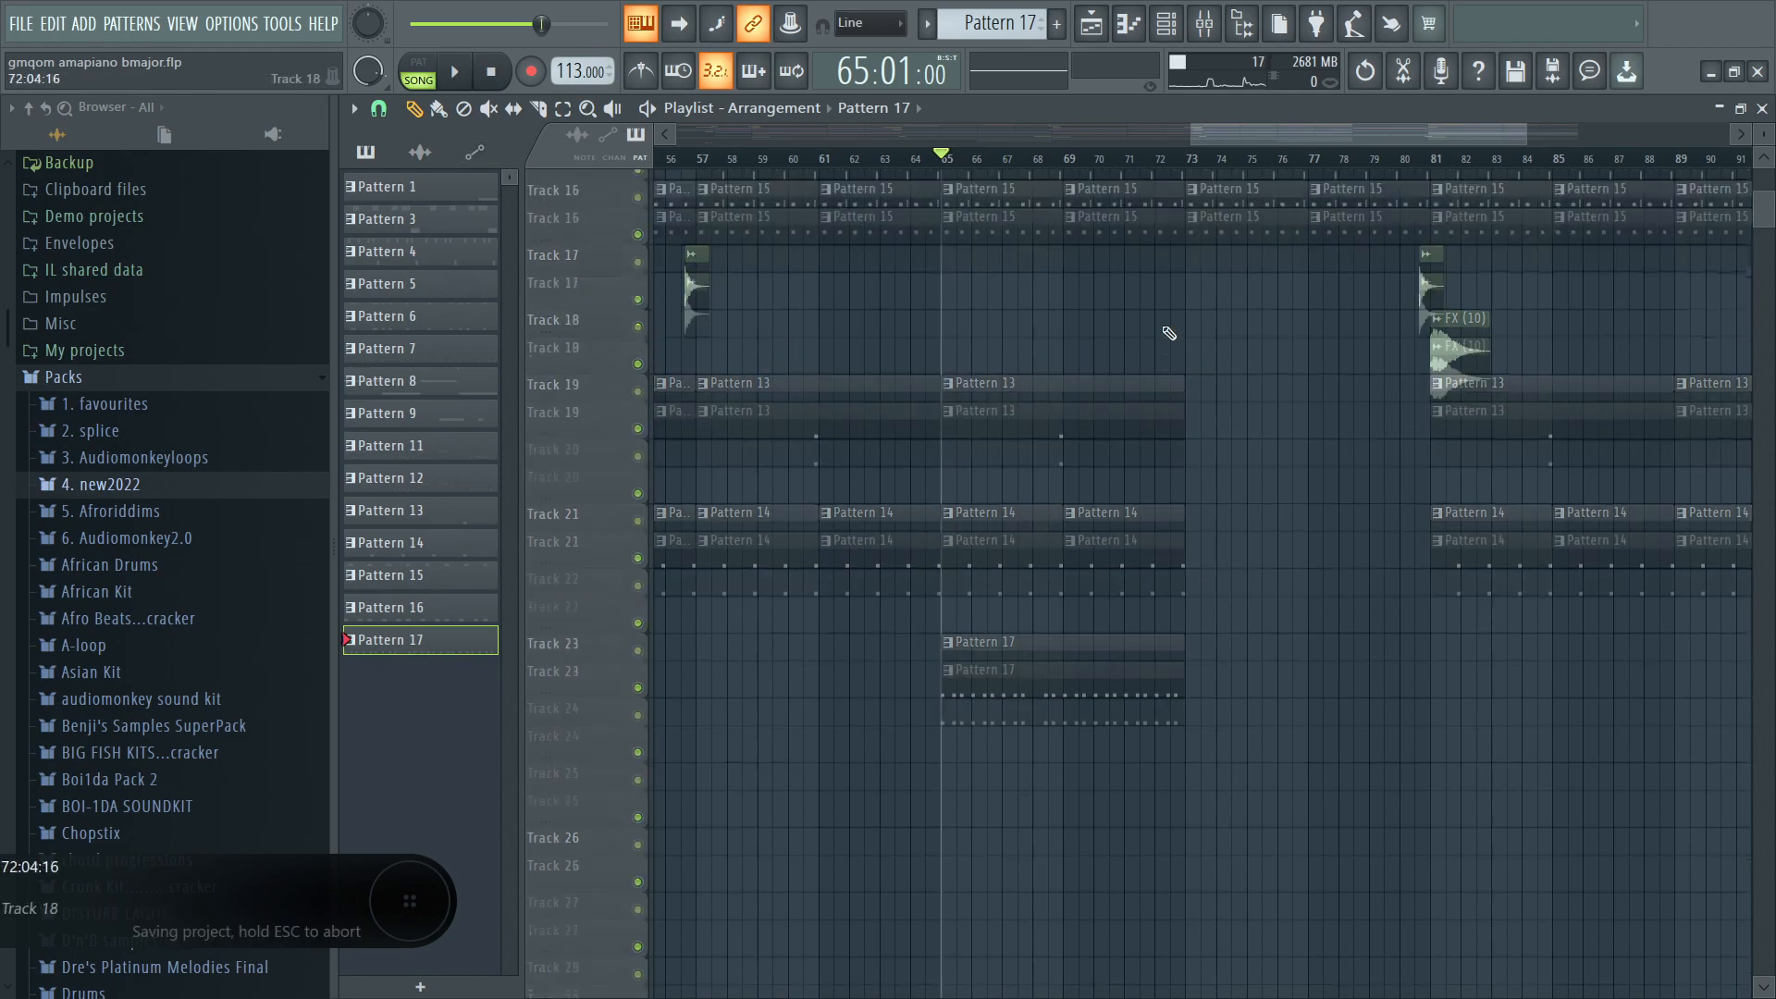
pyautogui.hotkey('ctrl', 's')
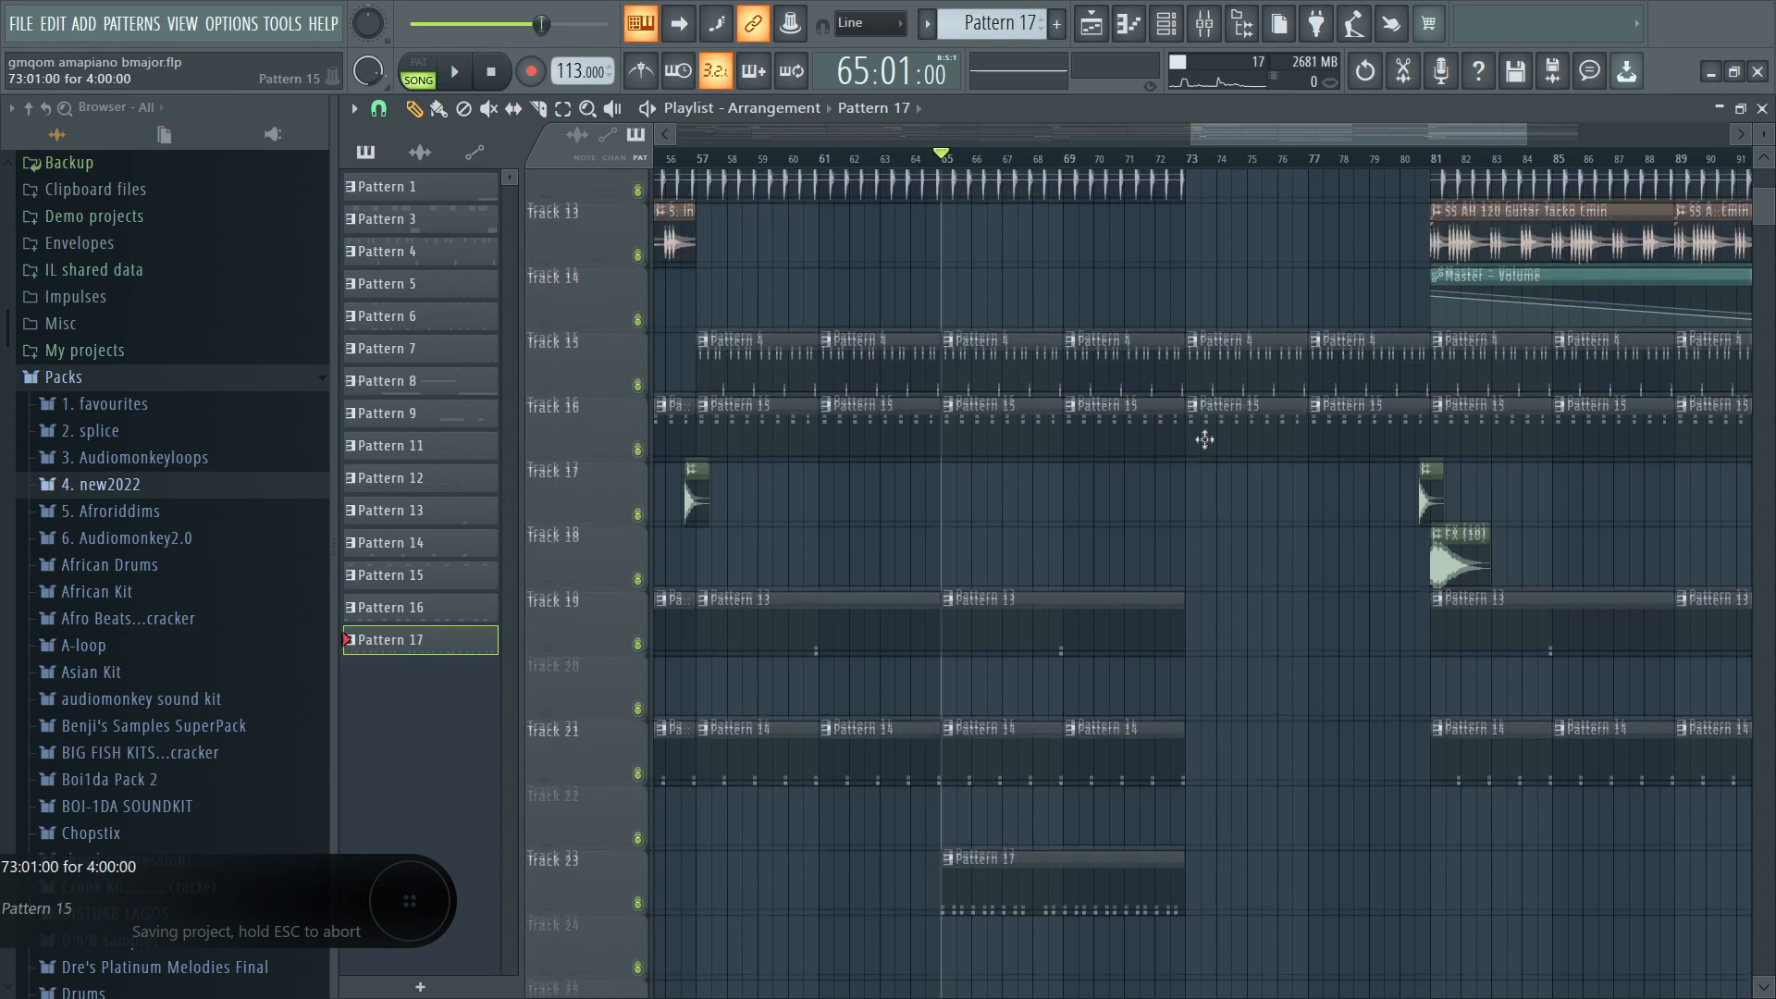
pyautogui.scroll(-1, 1273, 250)
pyautogui.scroll(9, 1277, 331)
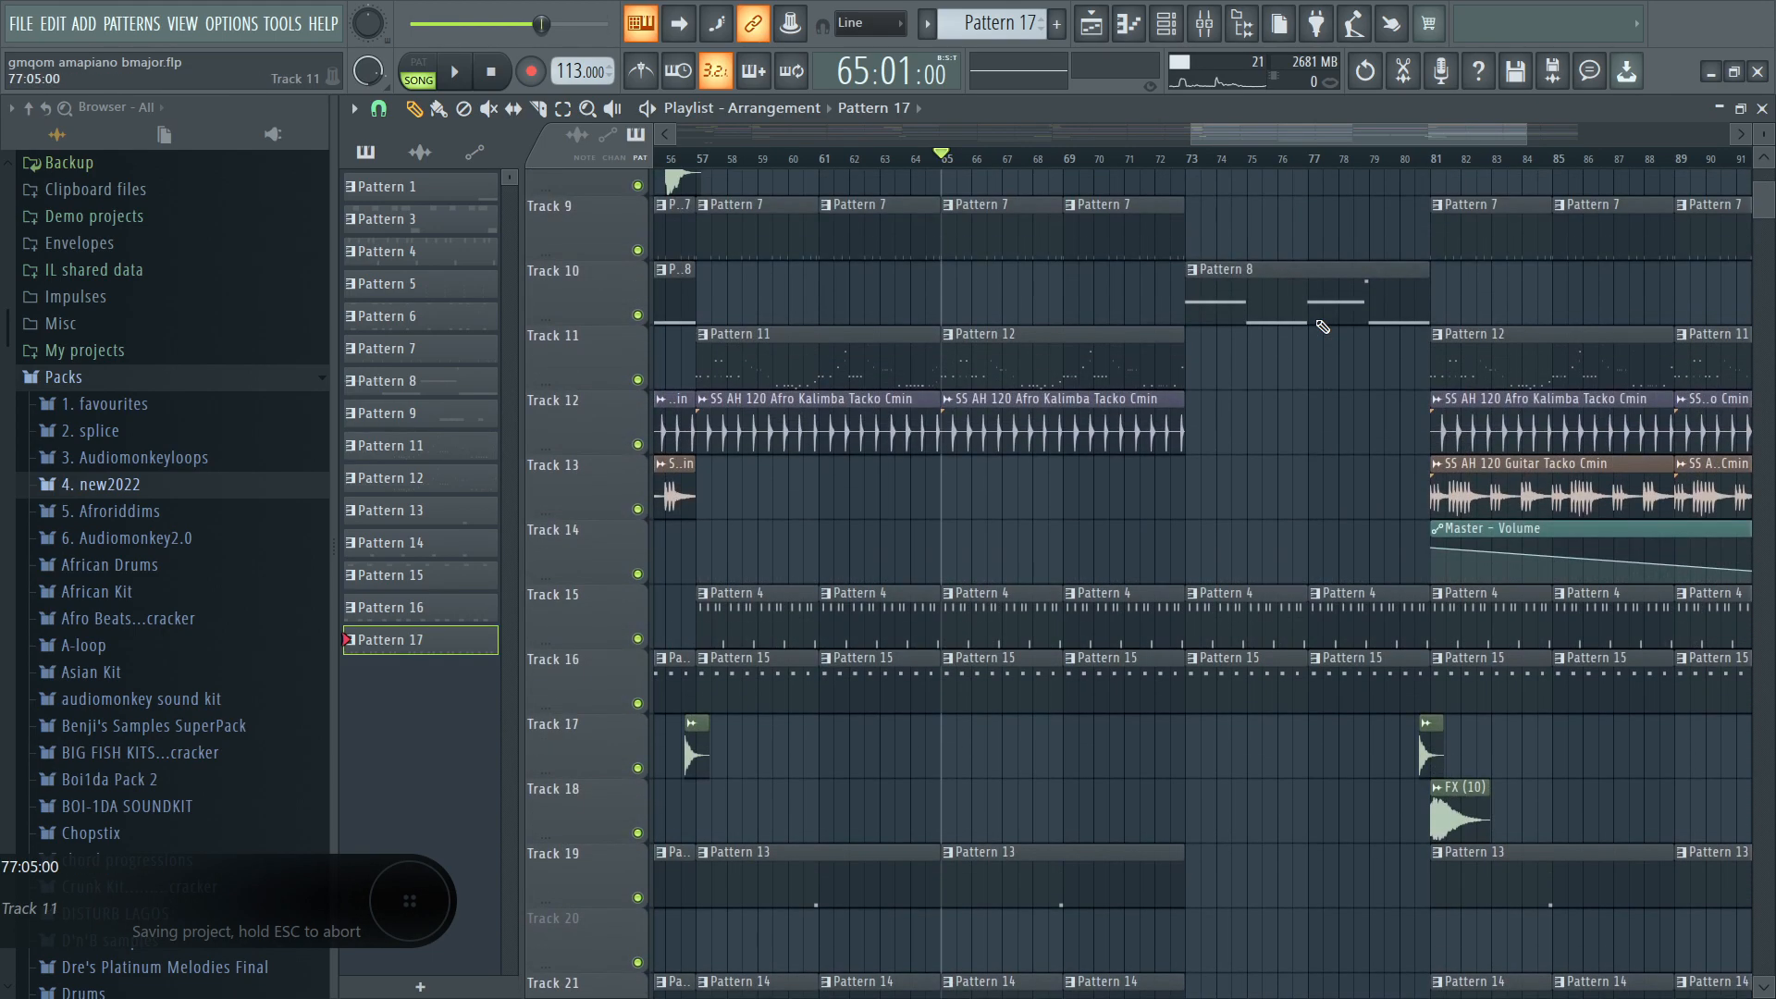
pyautogui.click(588, 110)
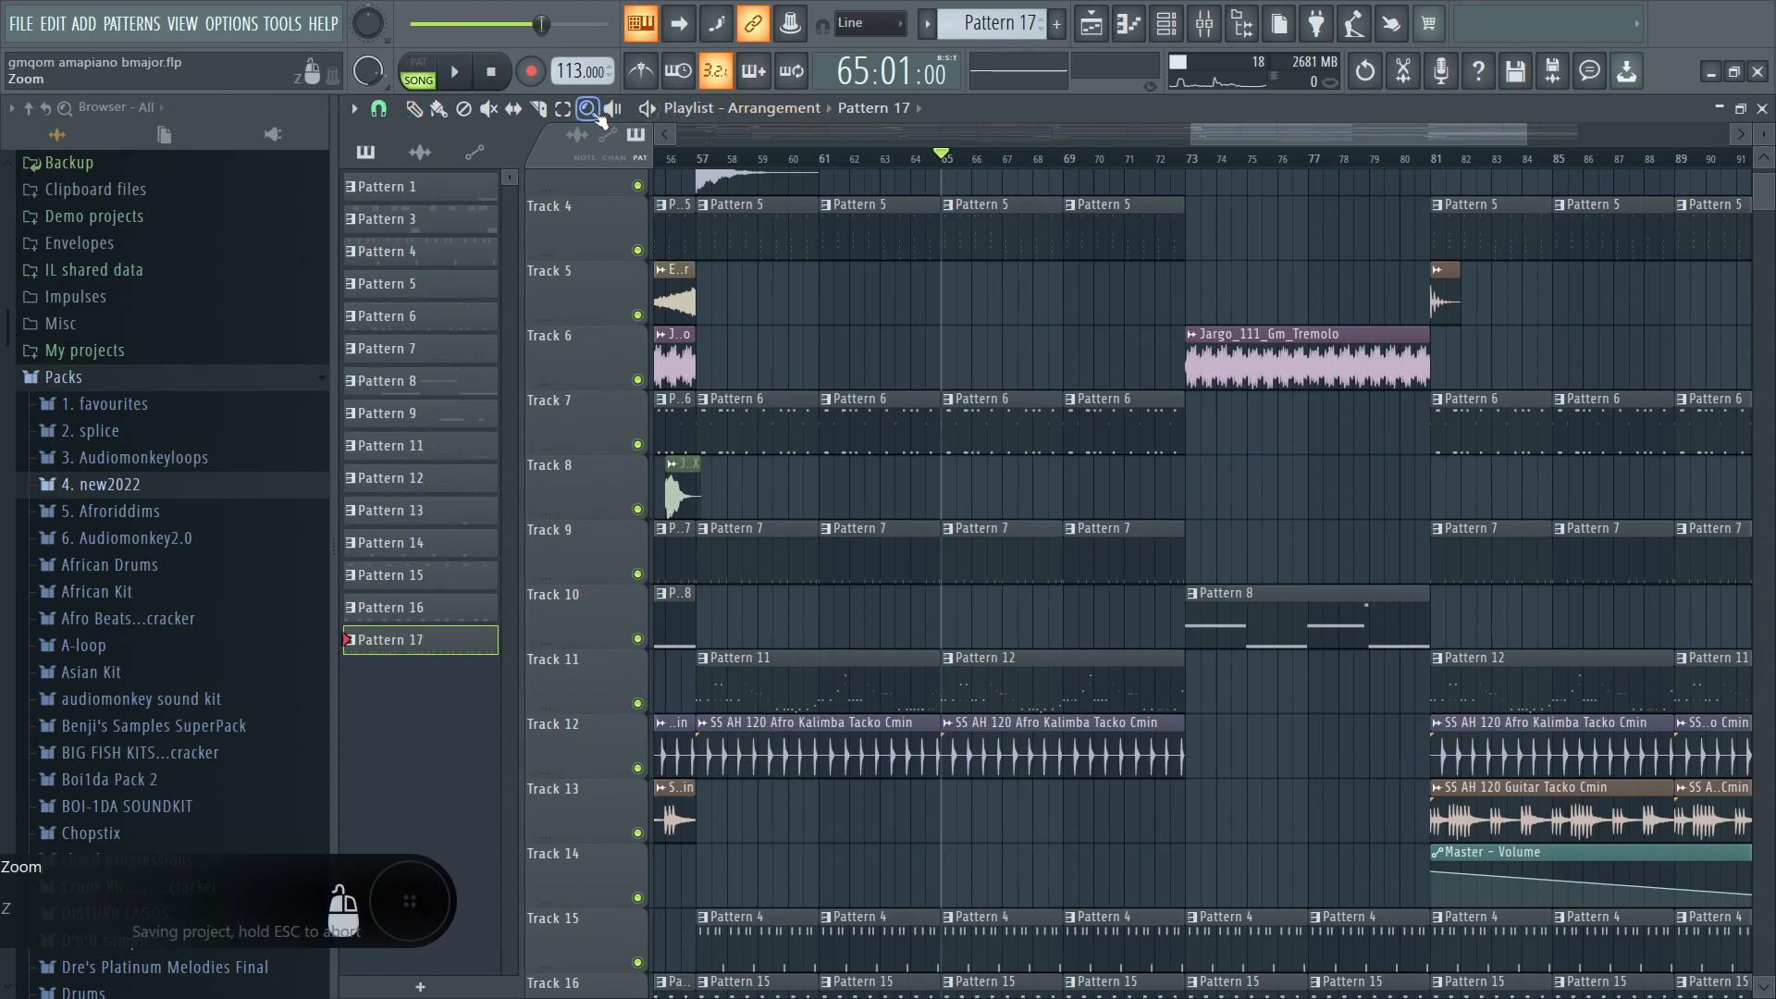
pyautogui.rightClick(1536, 425)
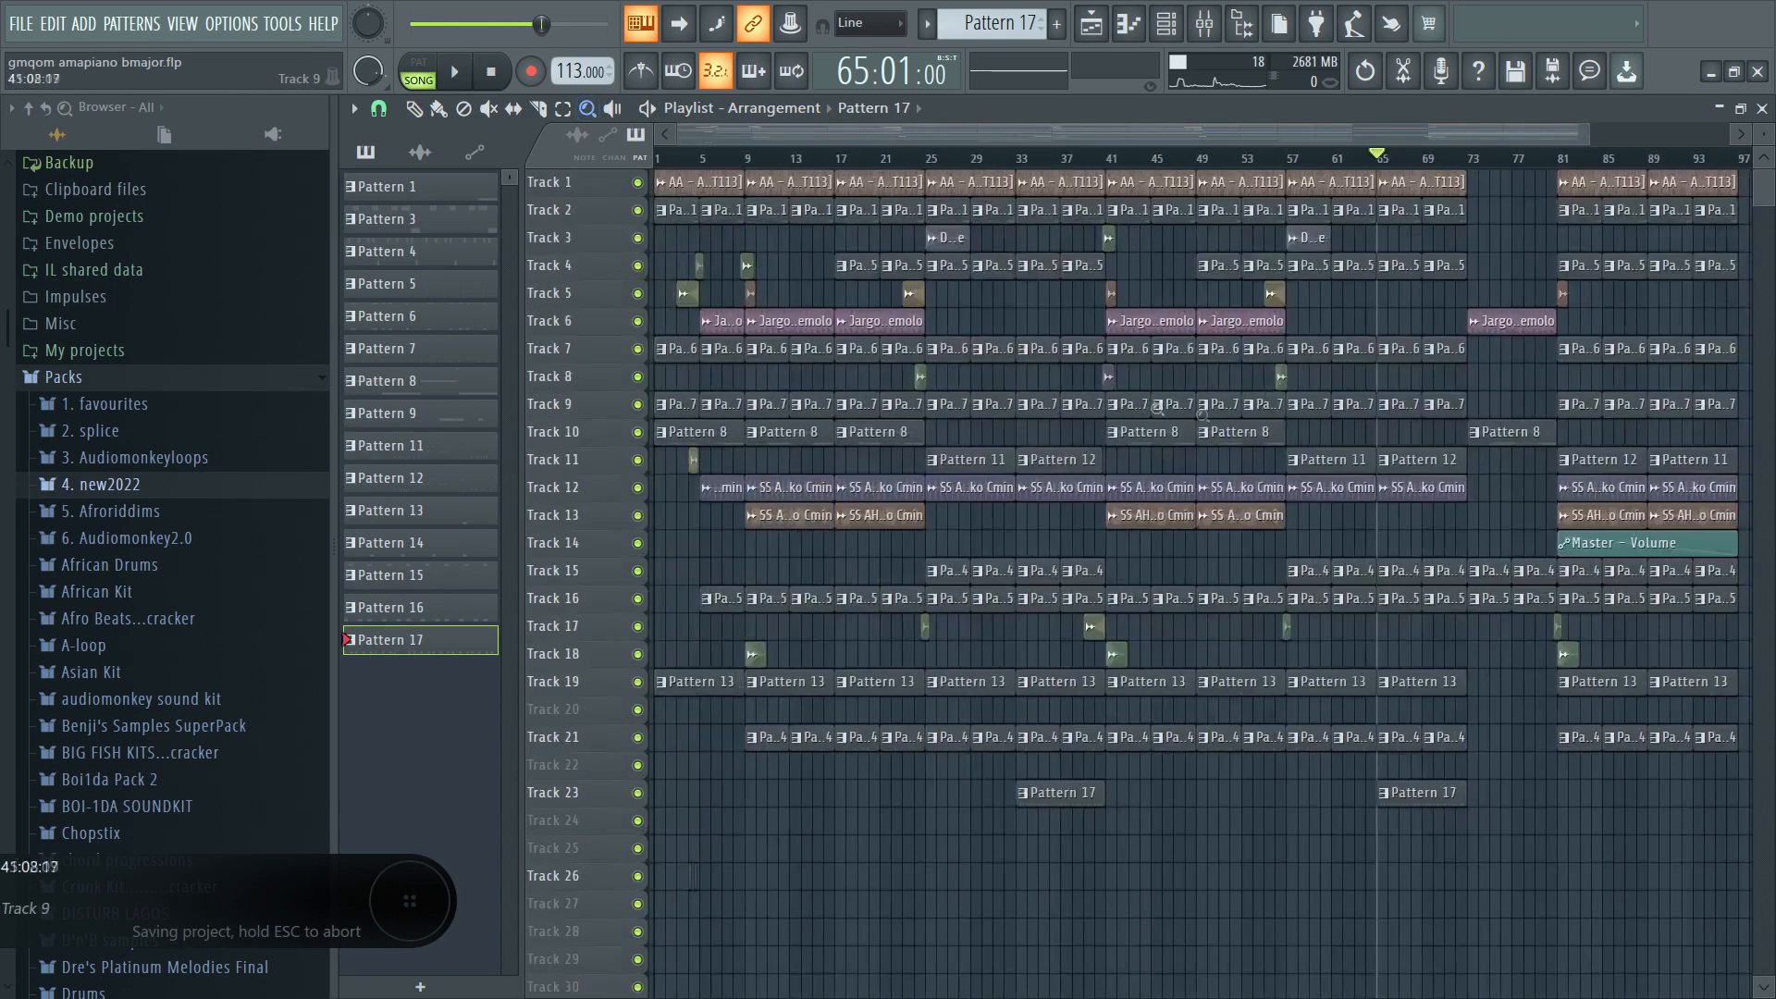
pyautogui.click(415, 111)
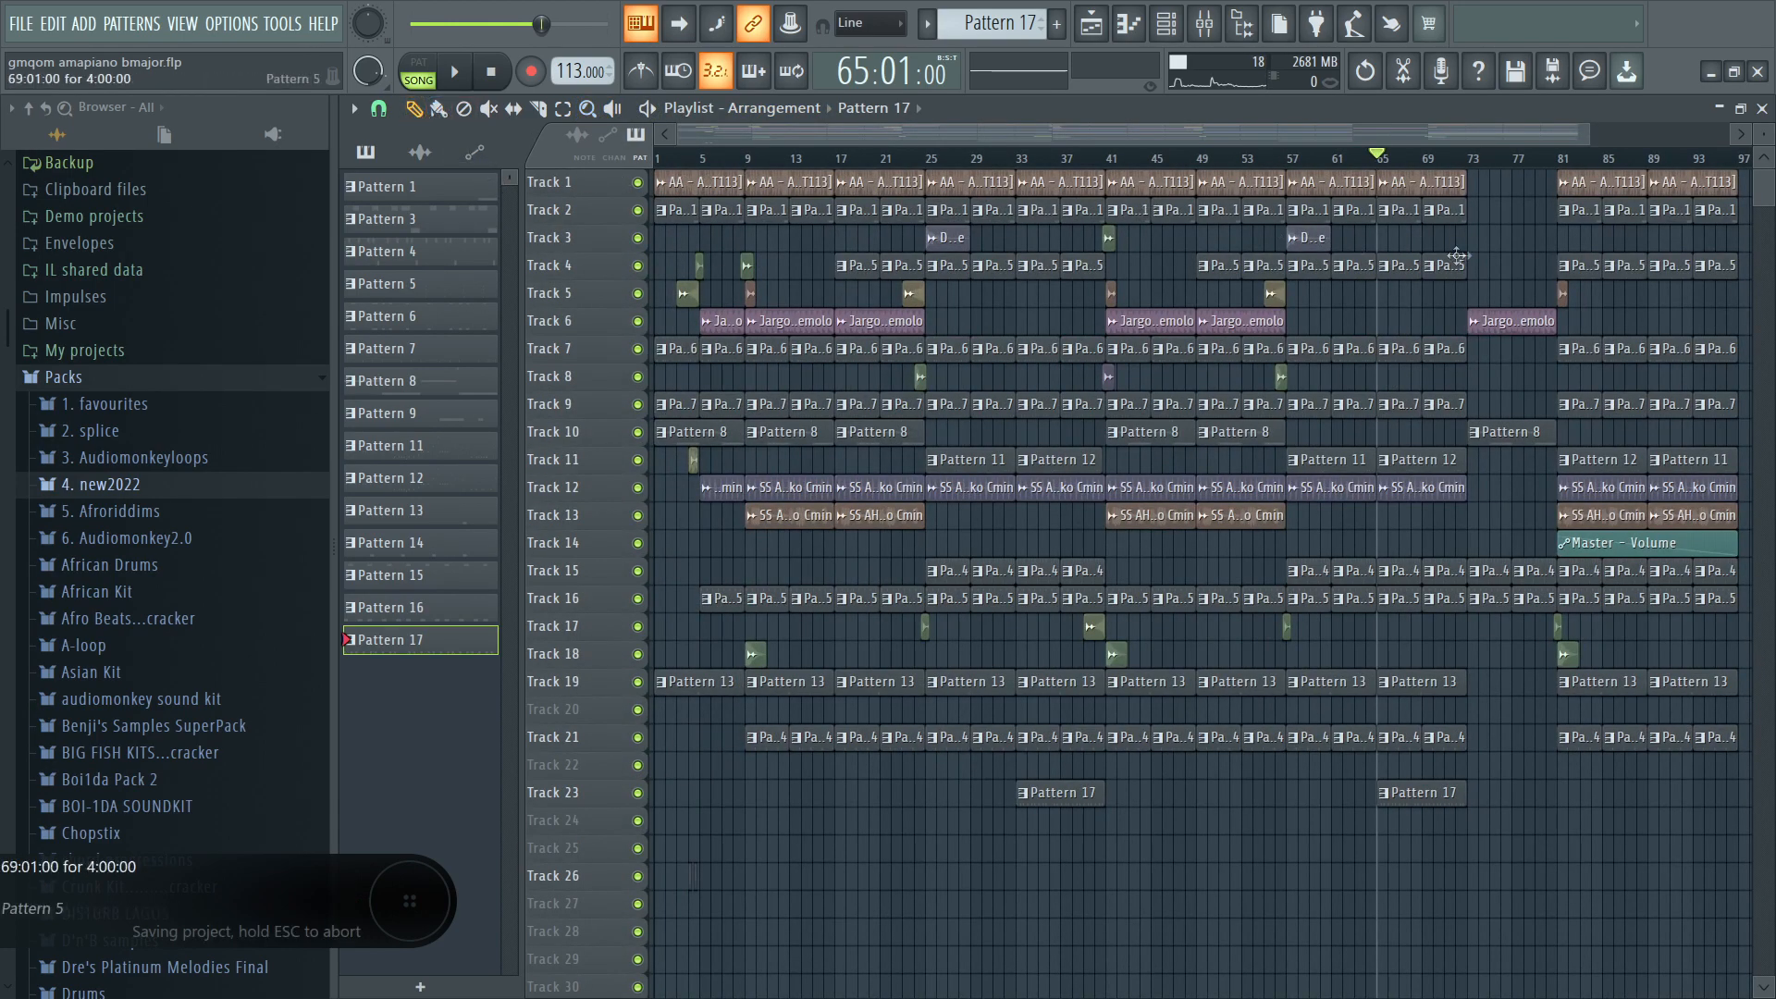
# View the Clout_Whistle 2 notes of Pattern 17 at bar 65, then play the pattern alone in pattern mode.
pyautogui.doubleClick(1444, 793)
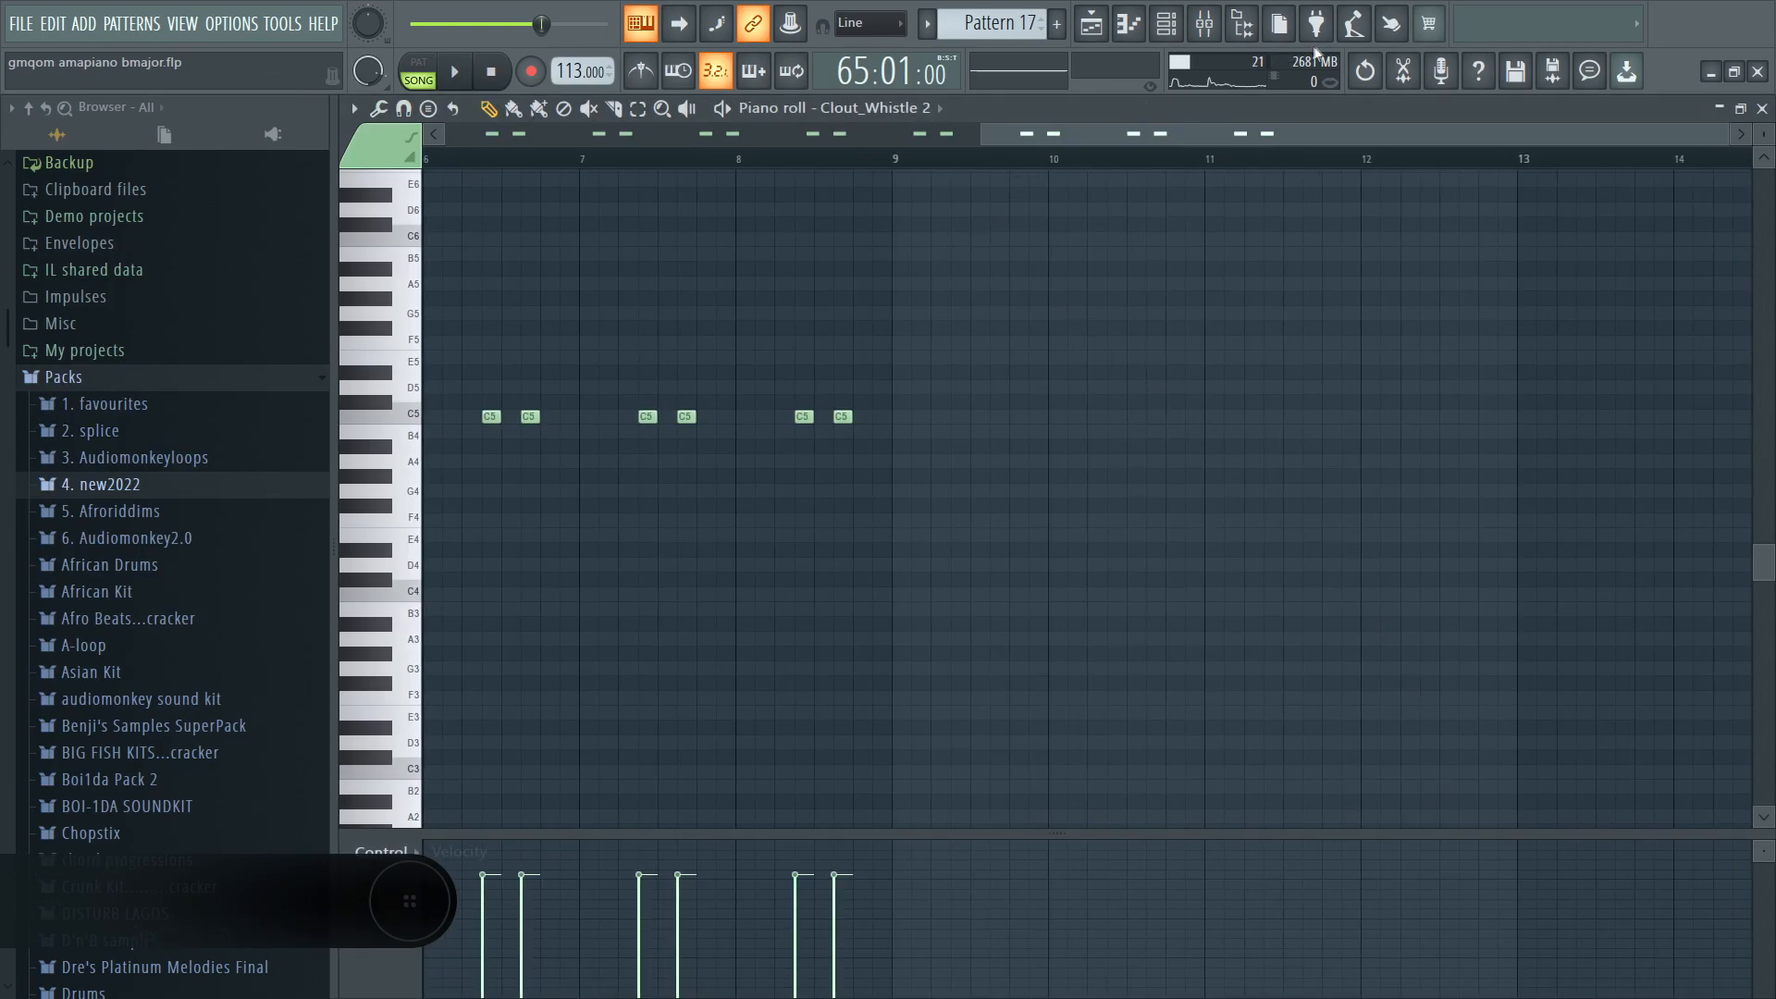
pyautogui.click(1762, 109)
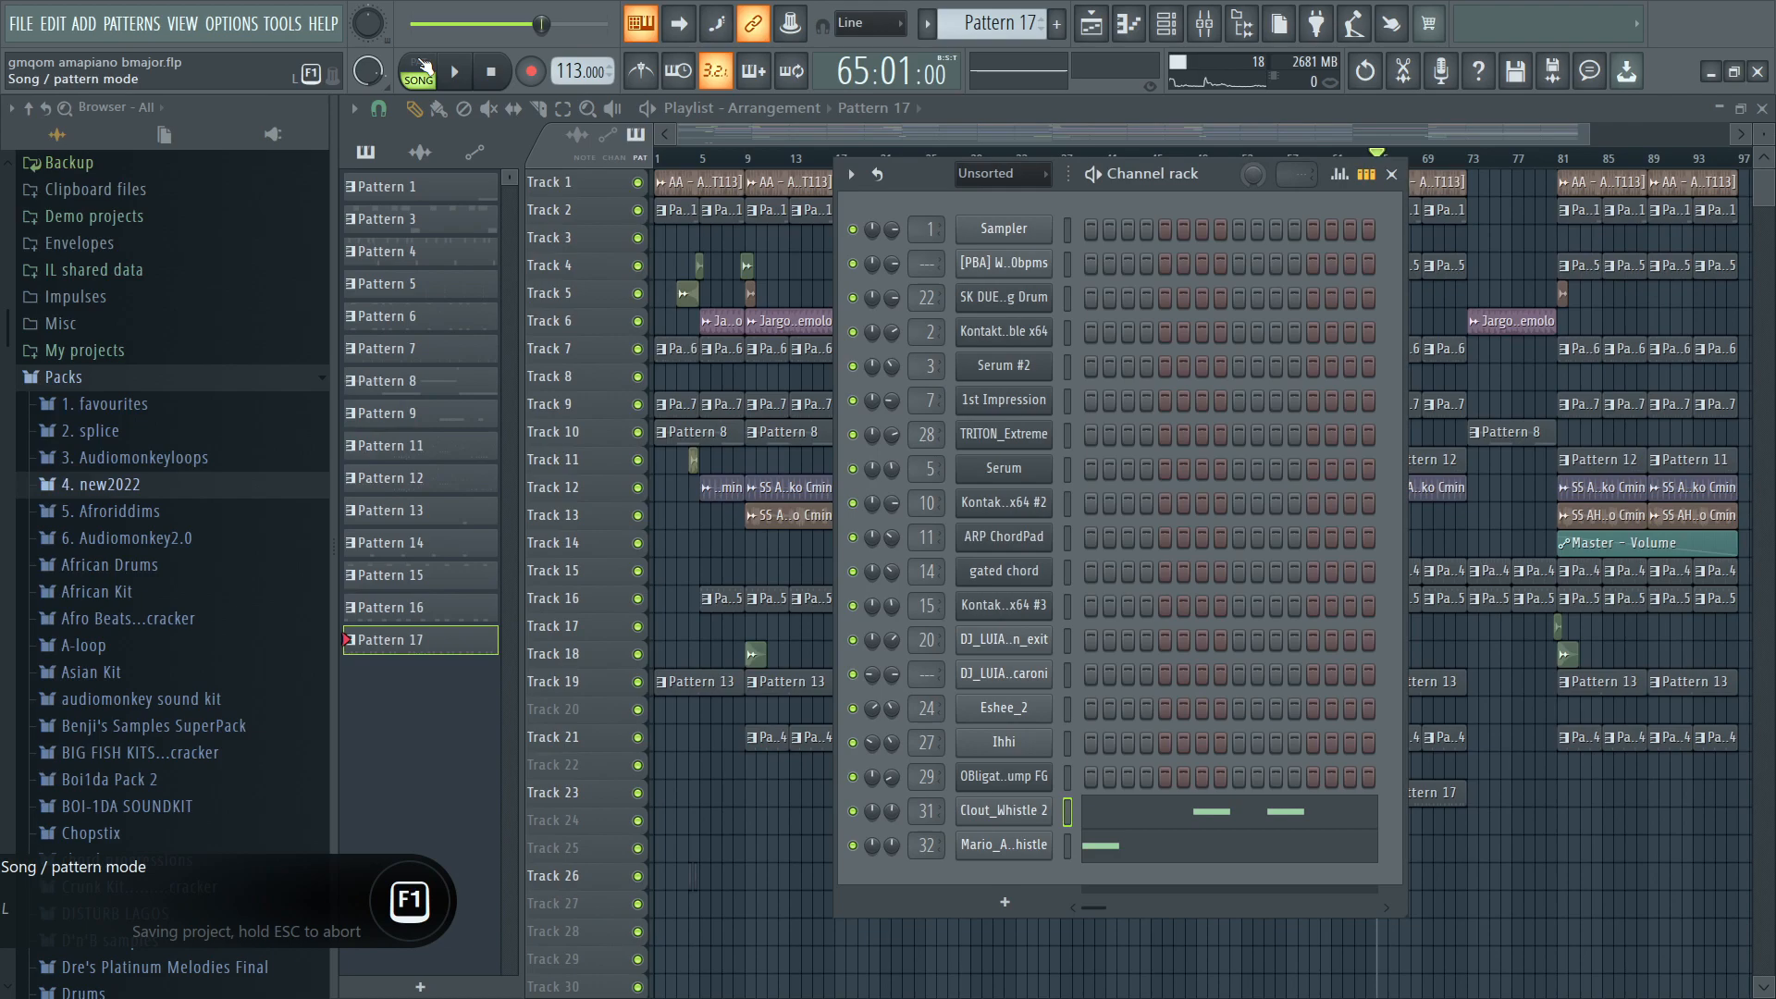
pyautogui.click(423, 66)
pyautogui.press('space')
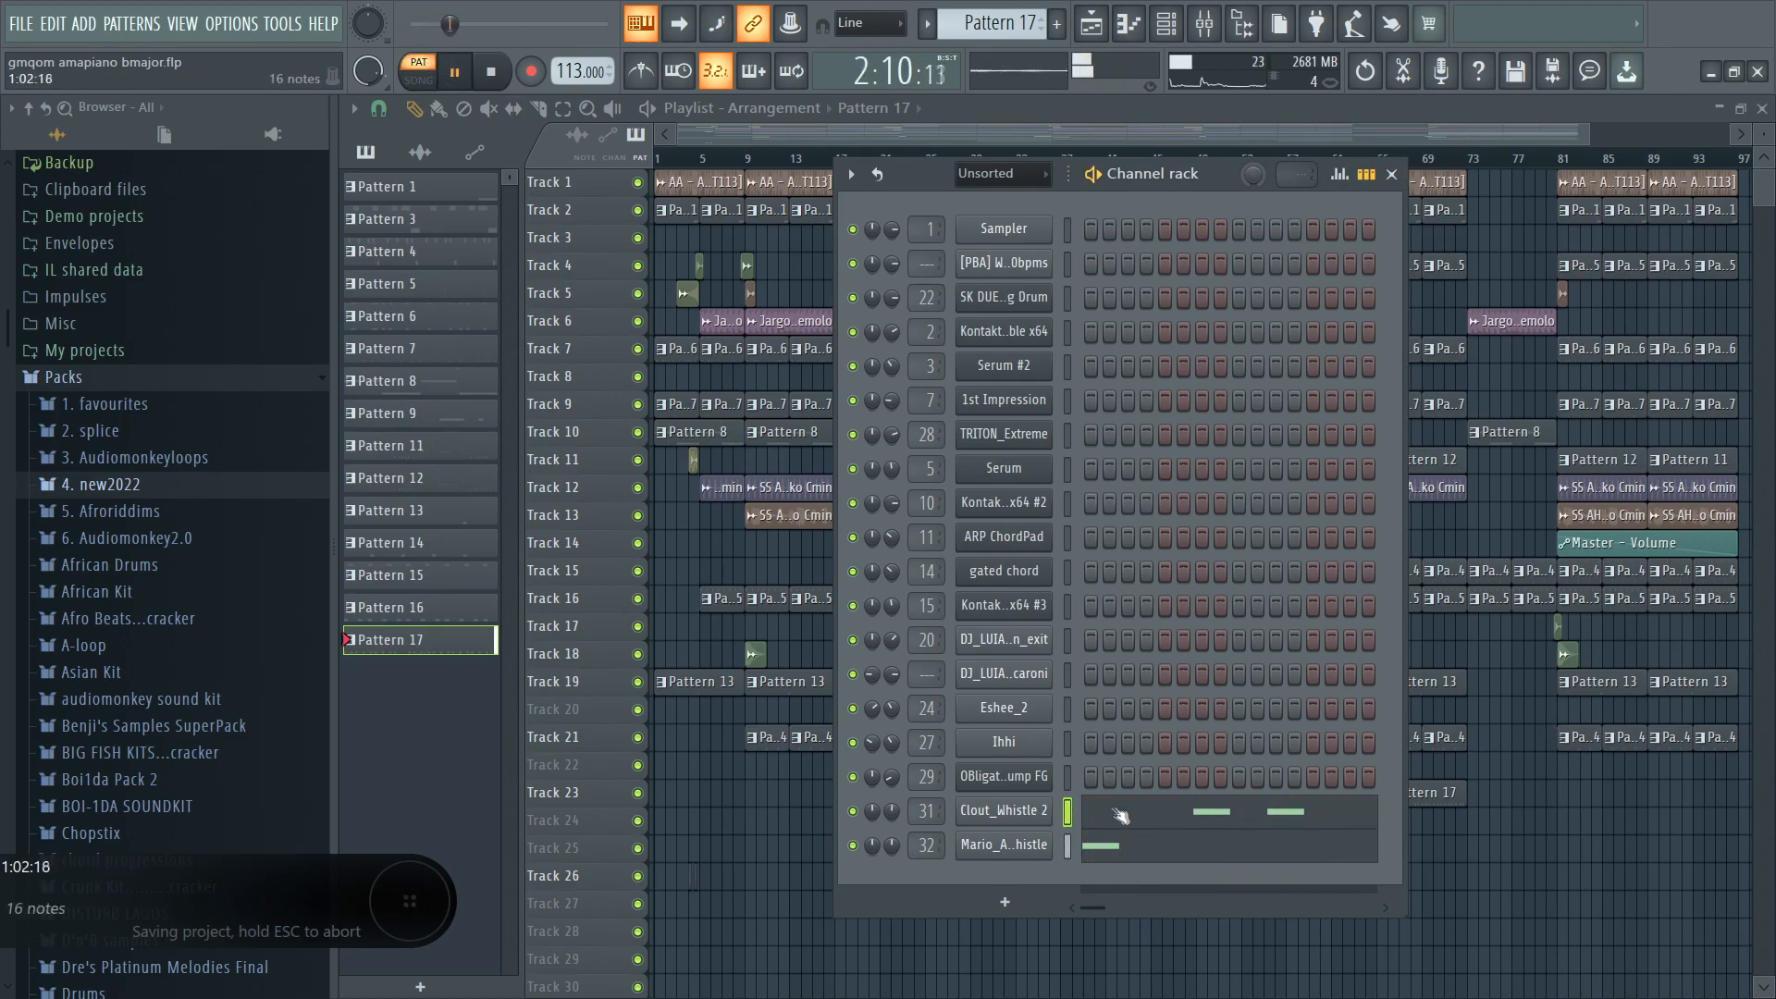
# Inspect the sampler settings of the Clout_Whistle 2 and Mario_Amapiano Whistle channels while the pattern plays.
pyautogui.click(1004, 811)
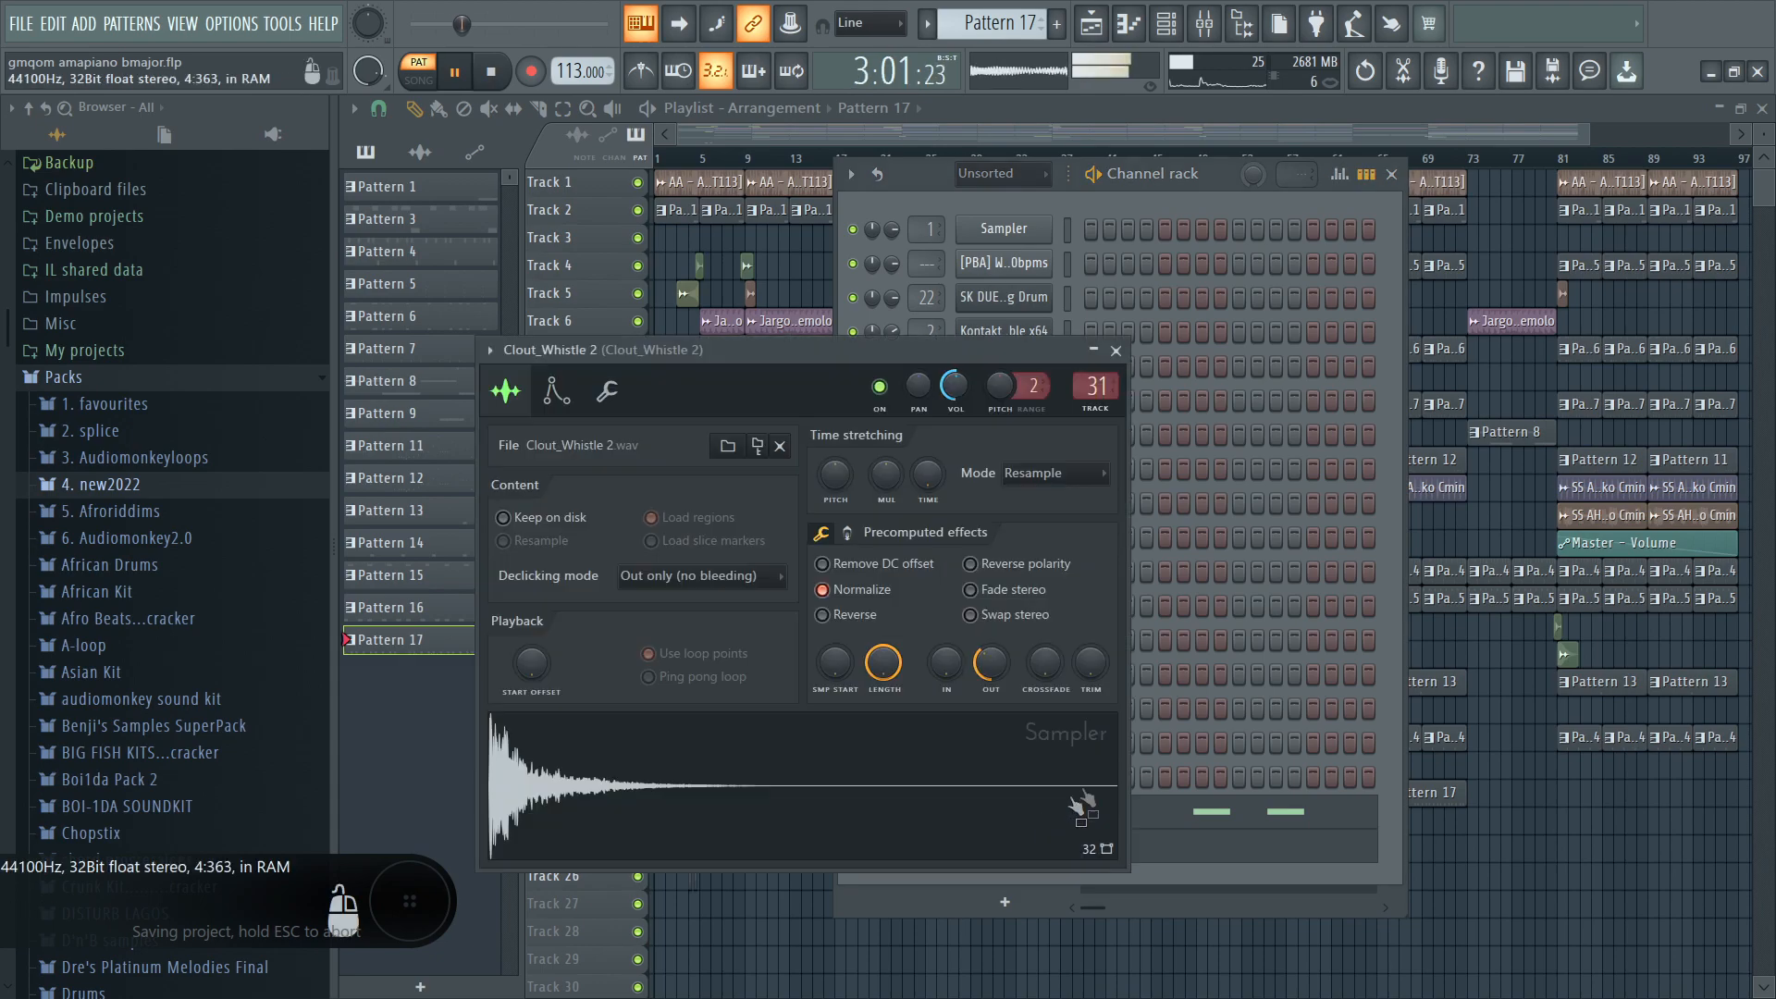
pyautogui.click(1117, 350)
pyautogui.click(1008, 705)
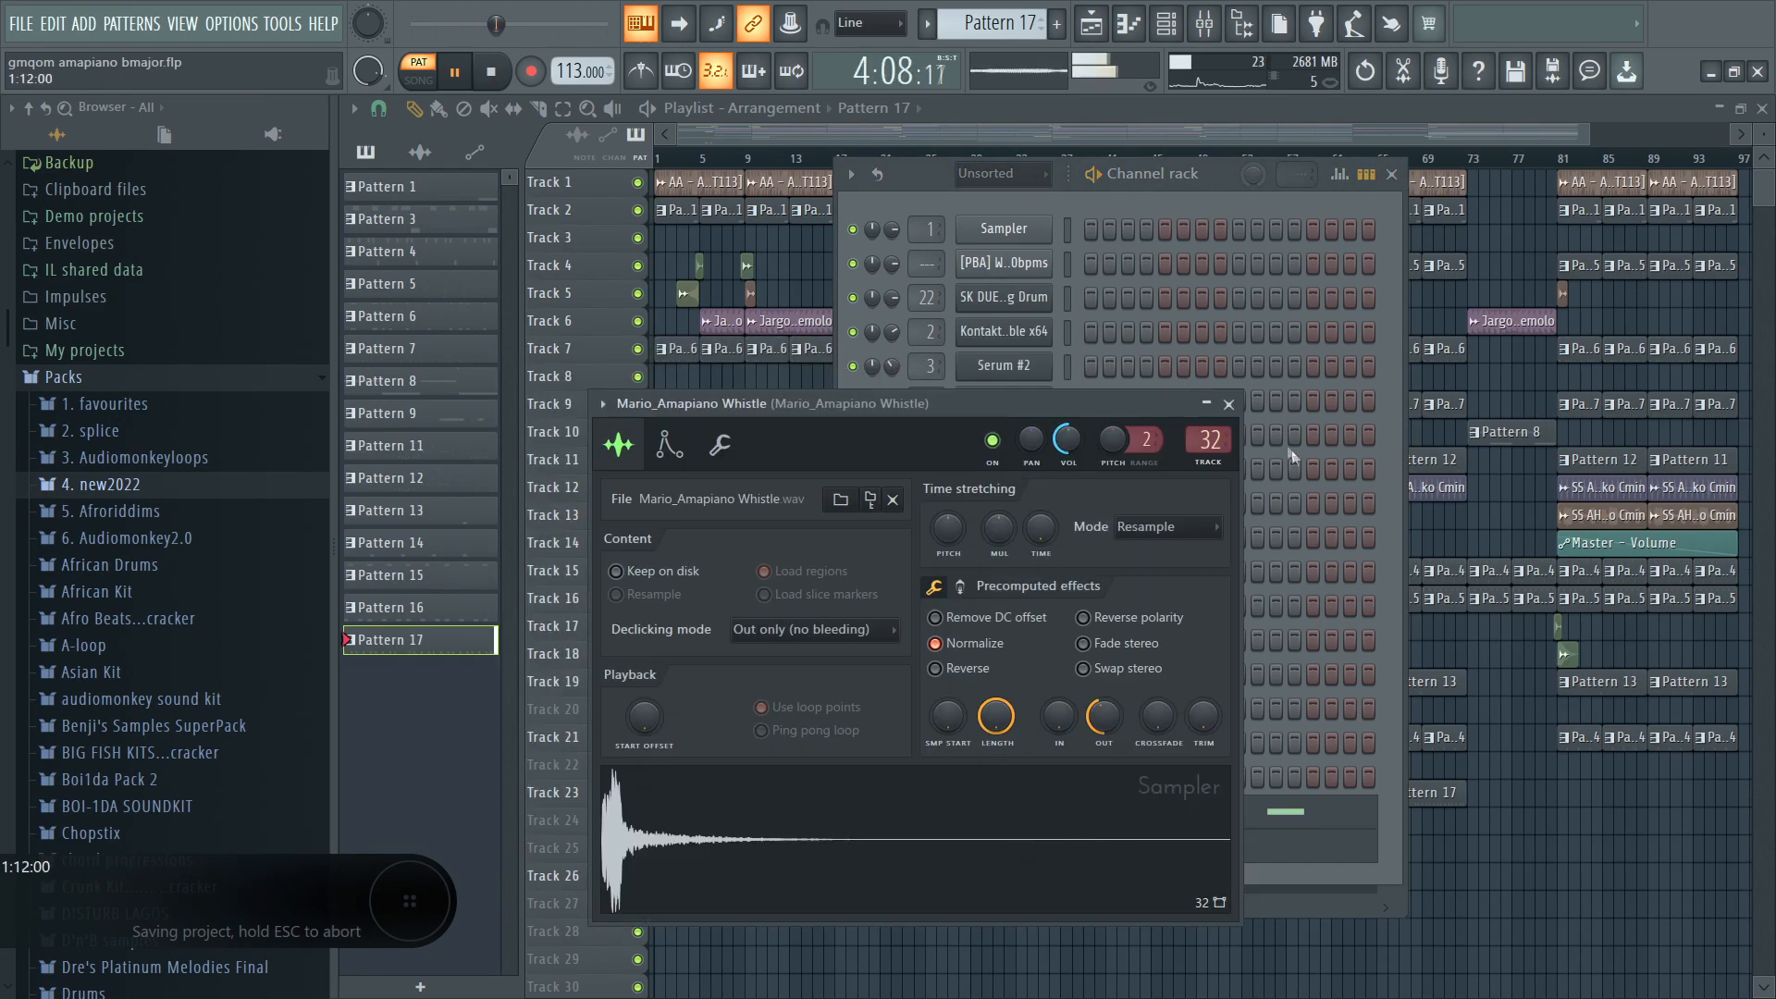
pyautogui.click(1228, 404)
# Check the effects on the Clout_Whistle 2 mixer track, then stop playback and close the mixer.
pyautogui.press('F9')
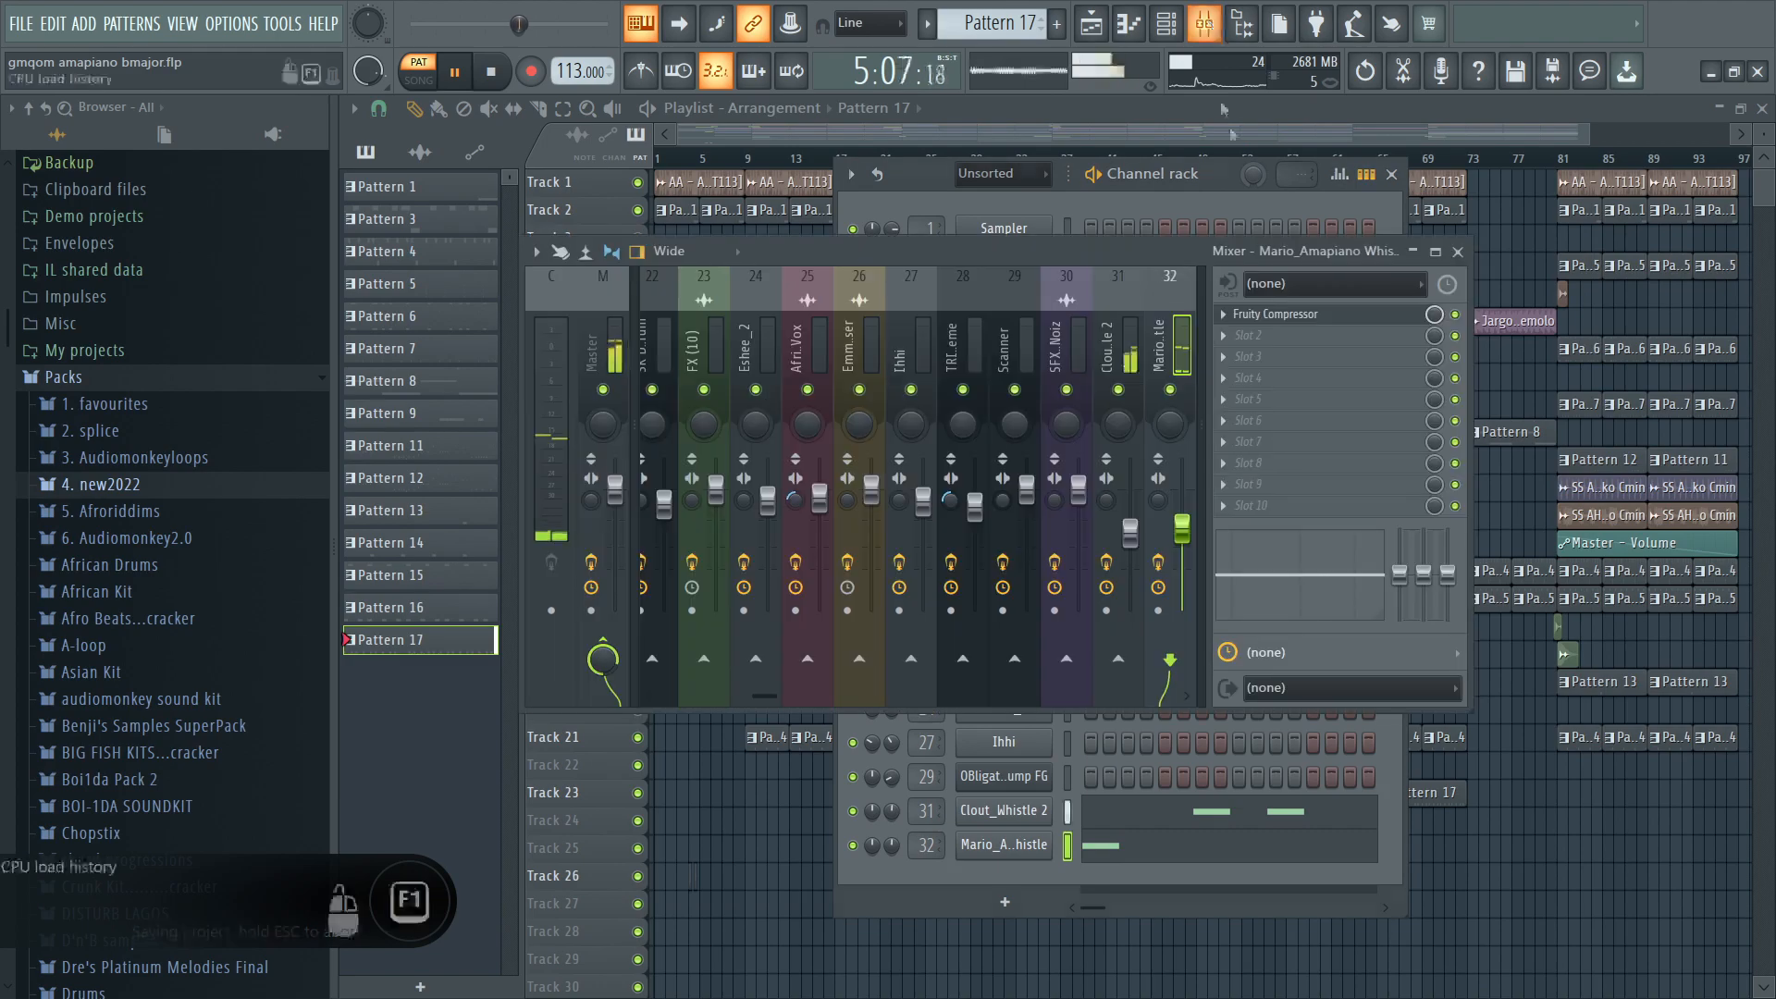
pyautogui.click(1129, 354)
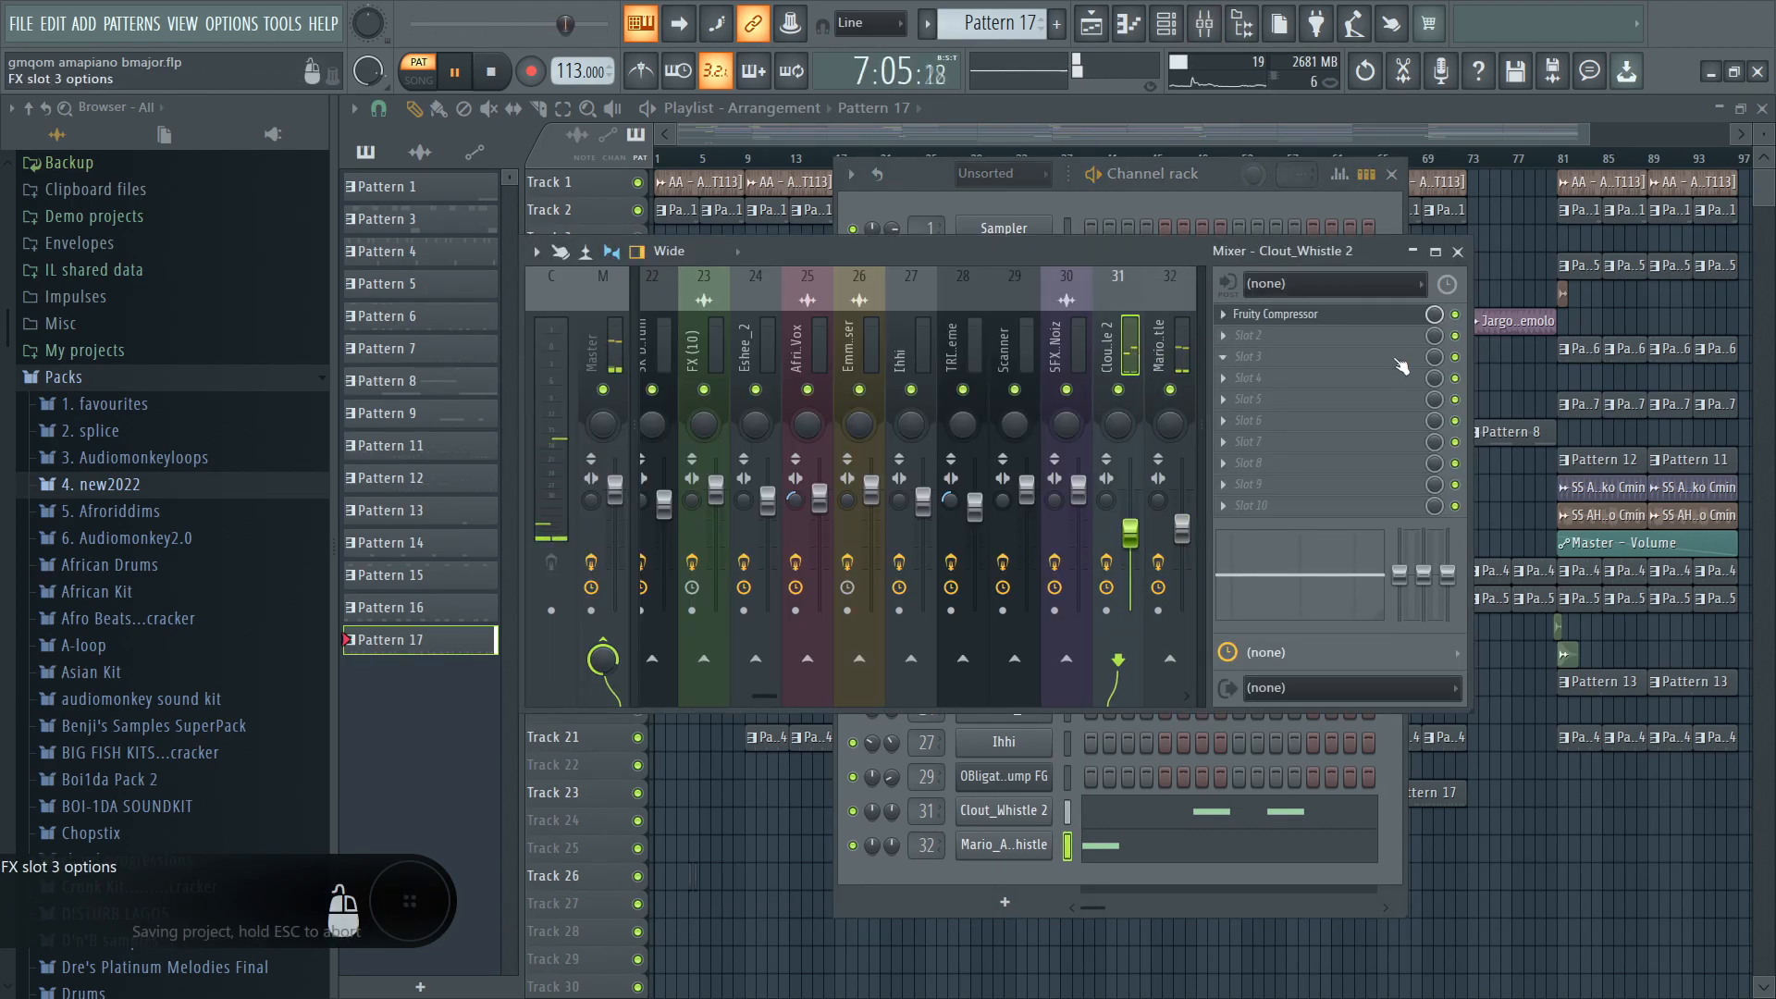
pyautogui.press('space')
pyautogui.press('F9')
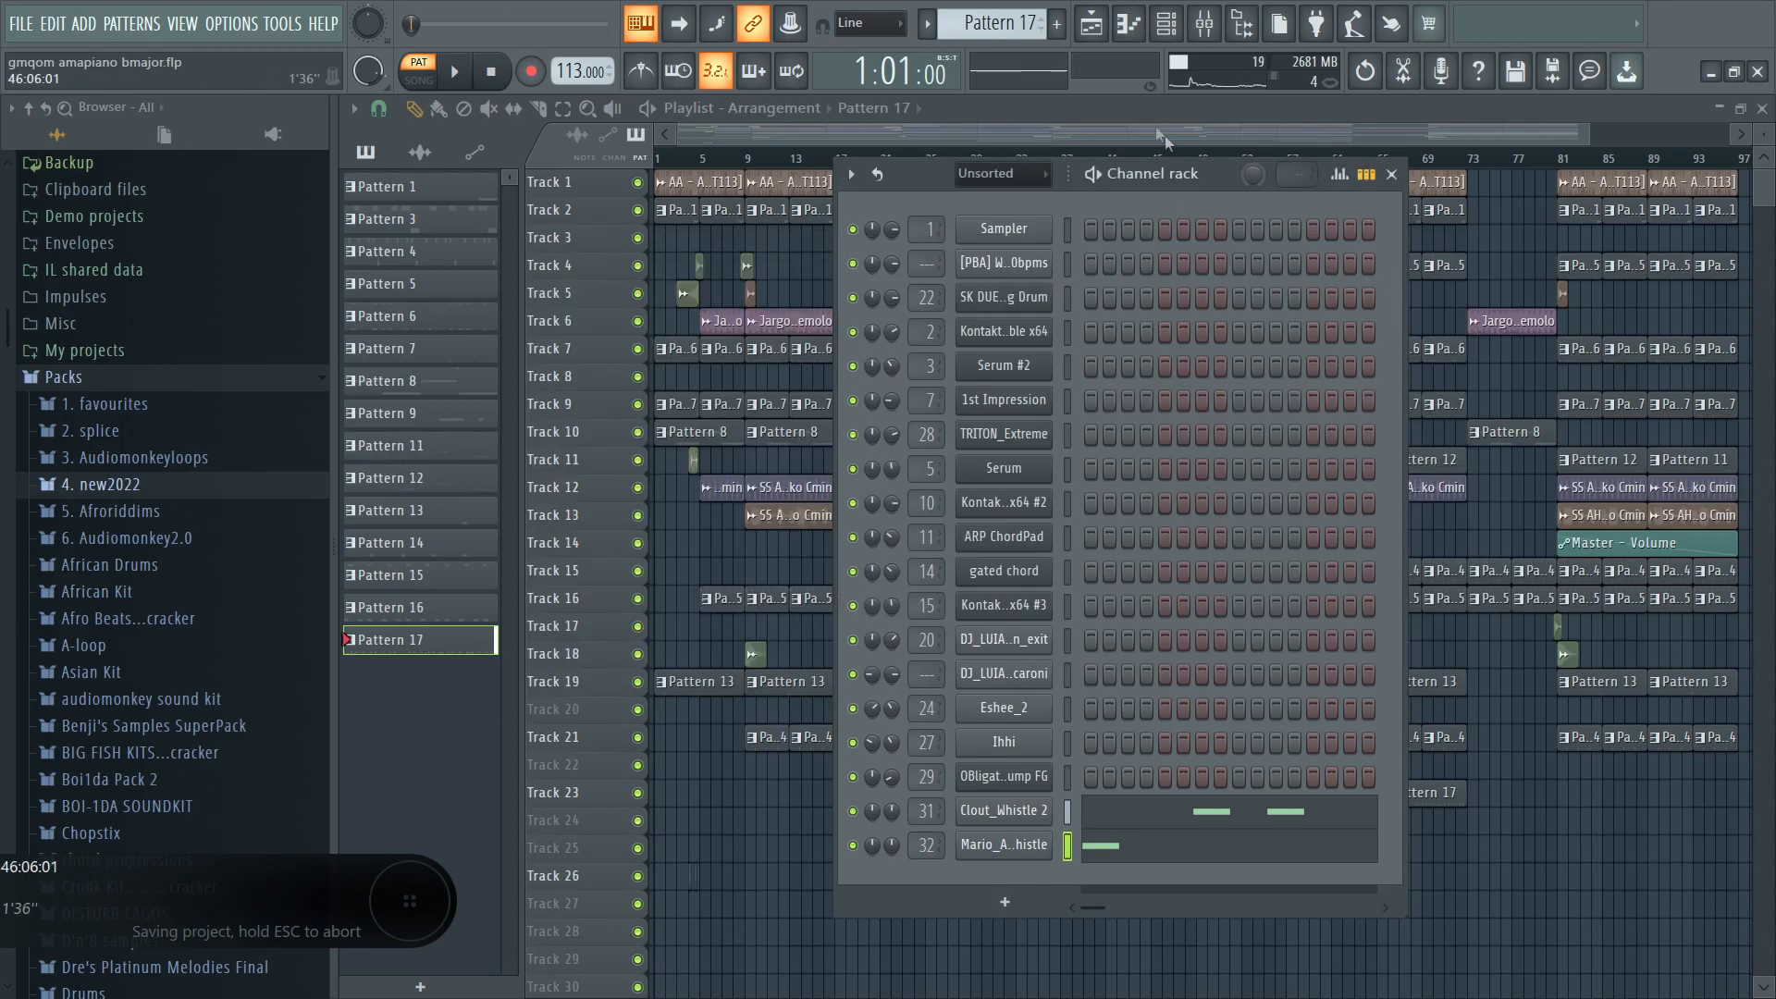
# Review the mixer tracks back to Insert 1, then return to the full arrangement.
pyautogui.click(1203, 23)
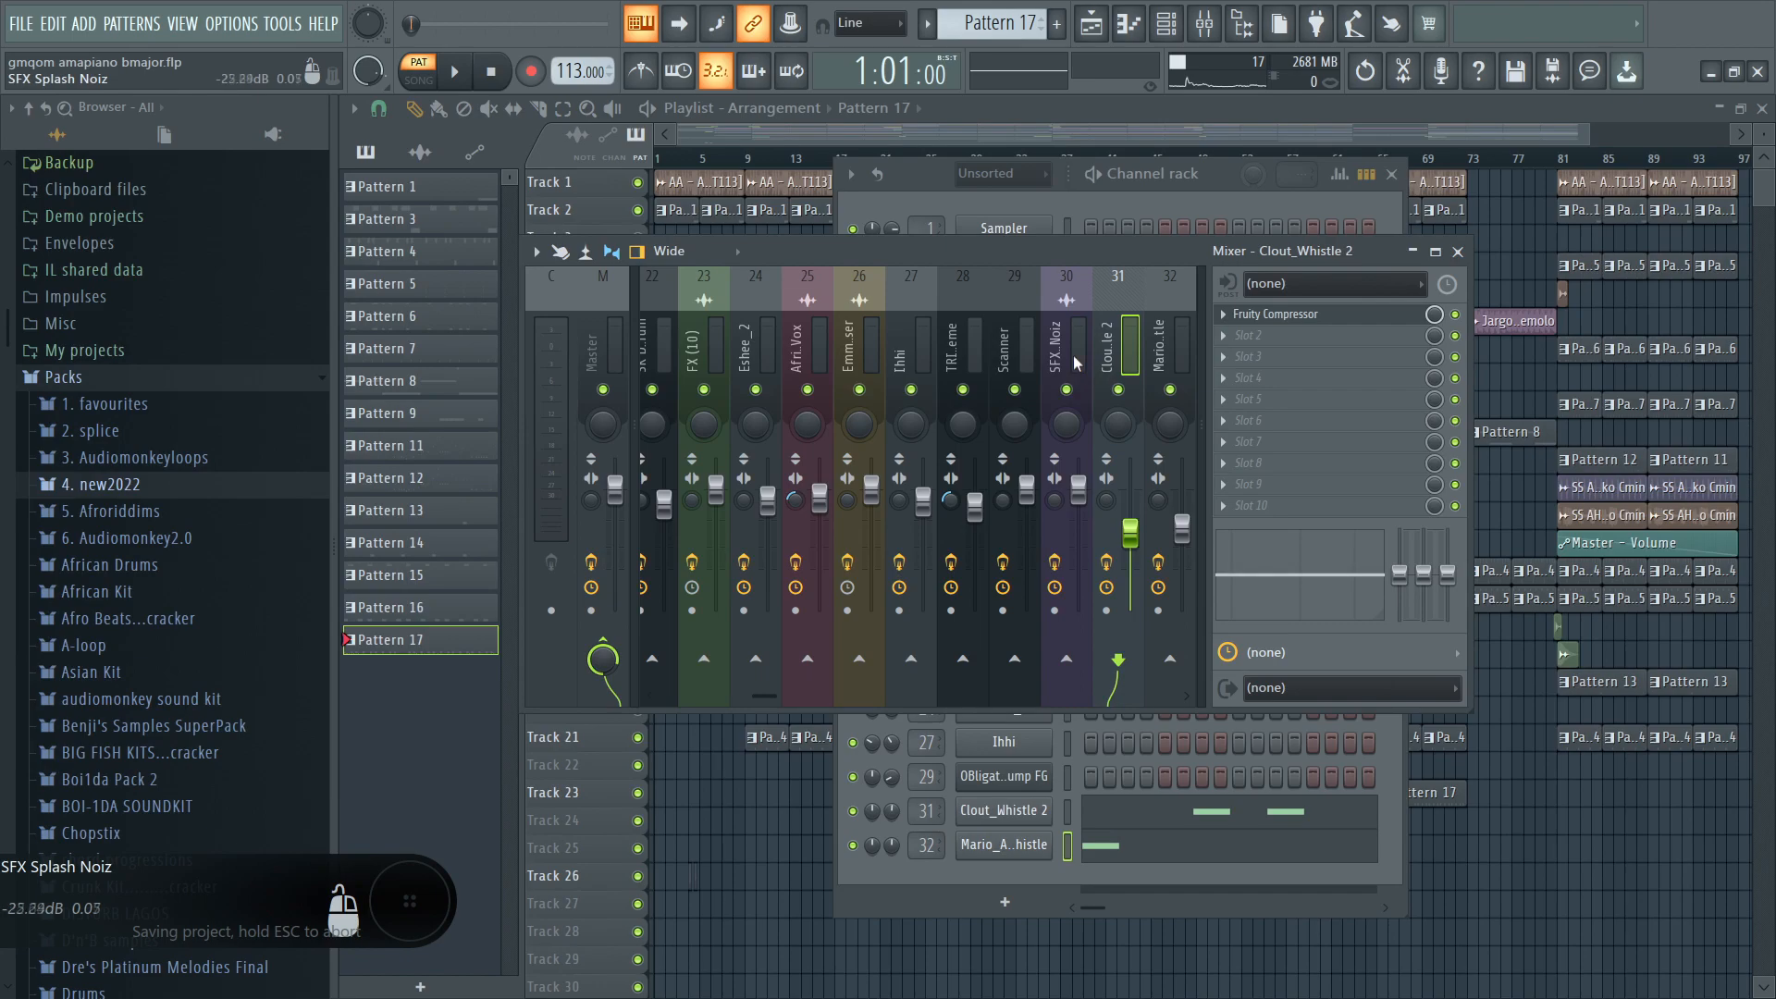
pyautogui.scroll(10, 1076, 355)
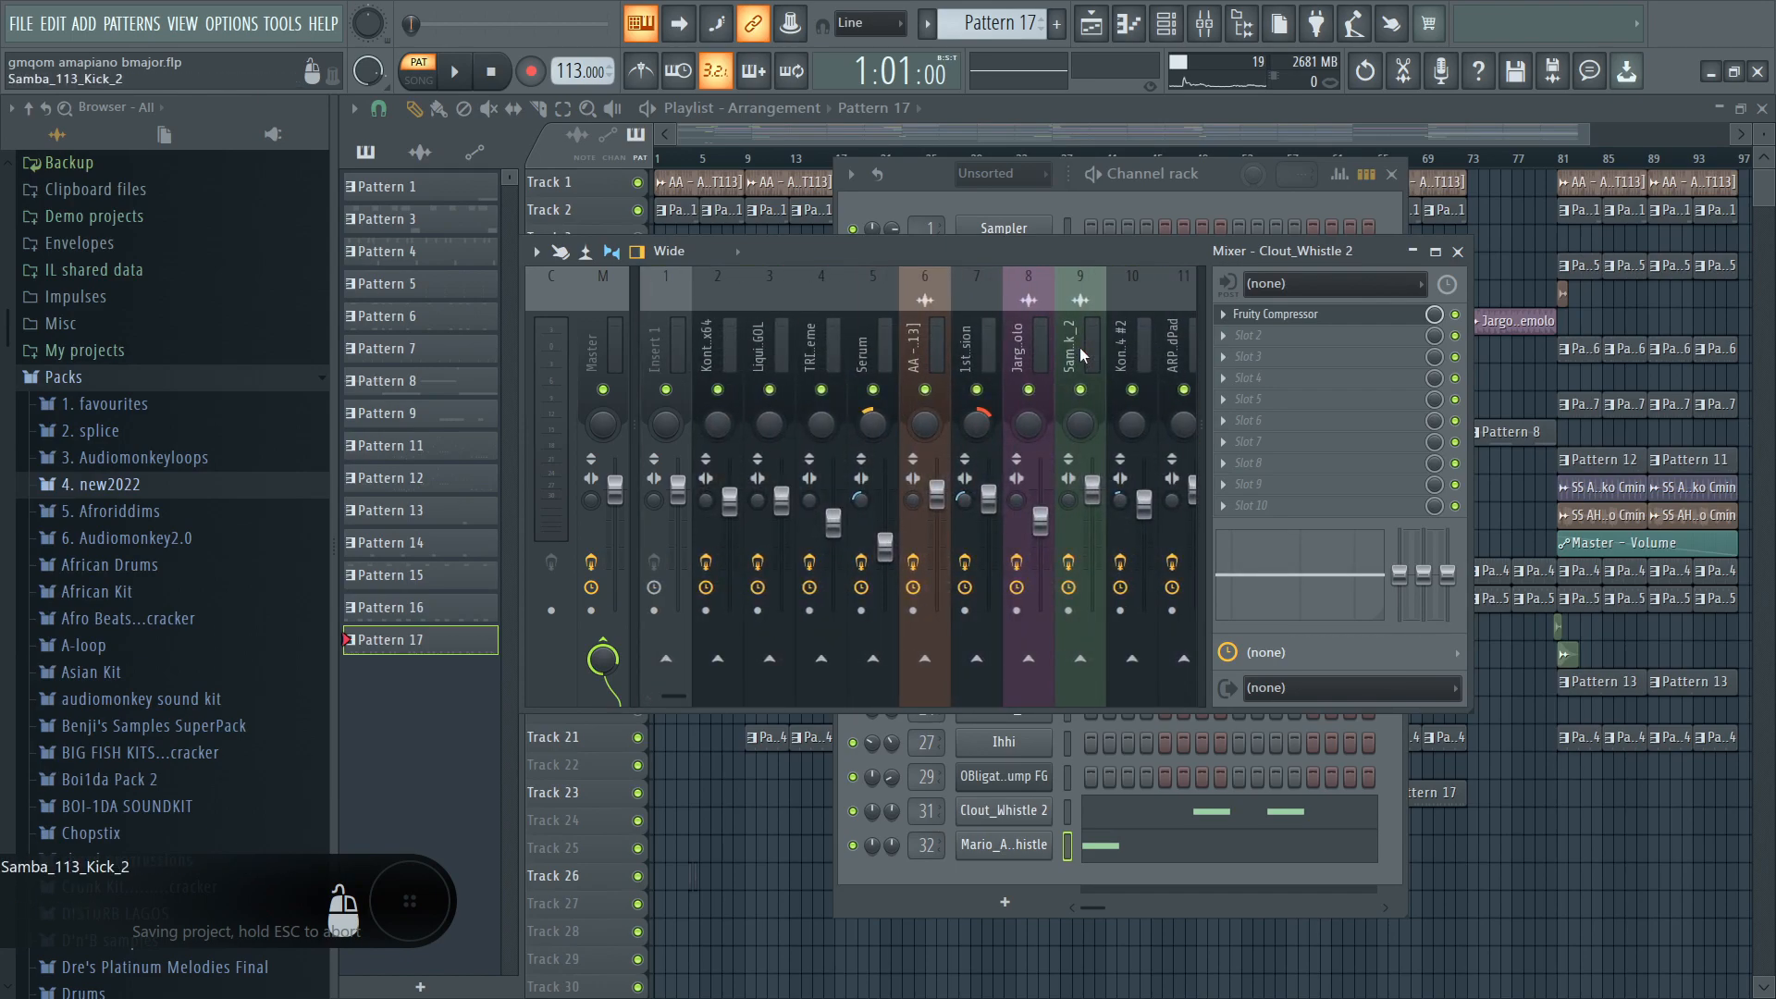
pyautogui.click(999, 131)
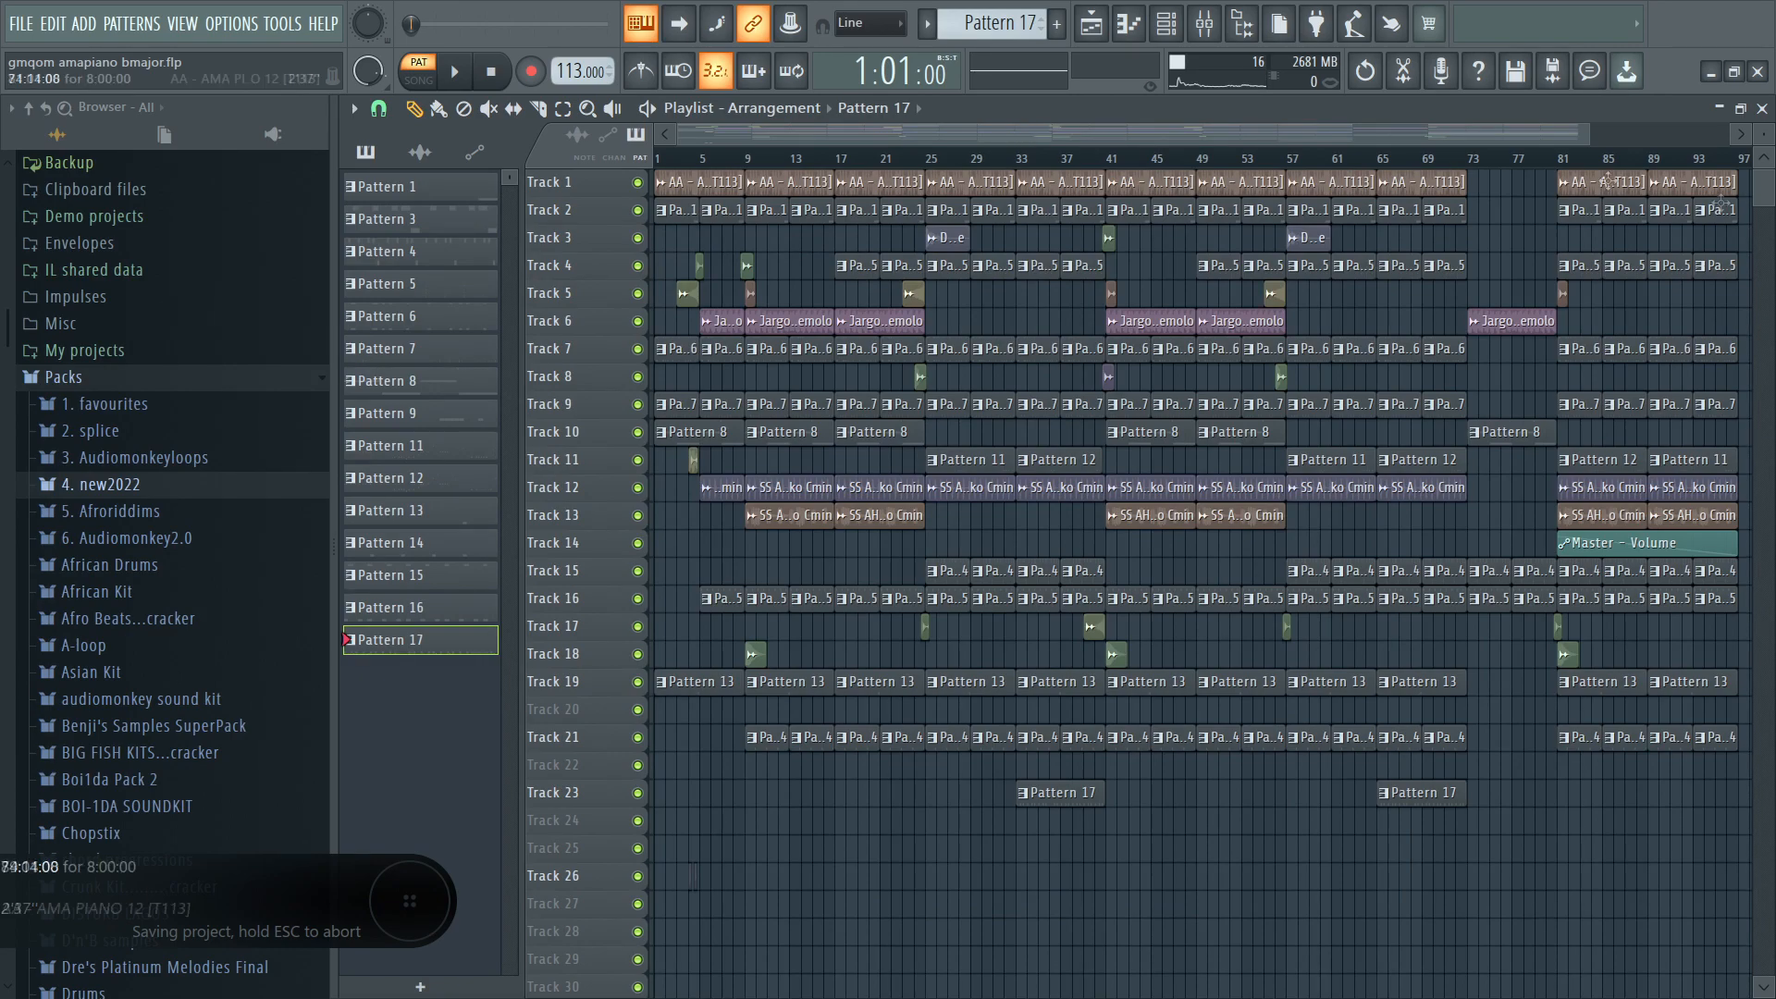
pyautogui.click(1479, 73)
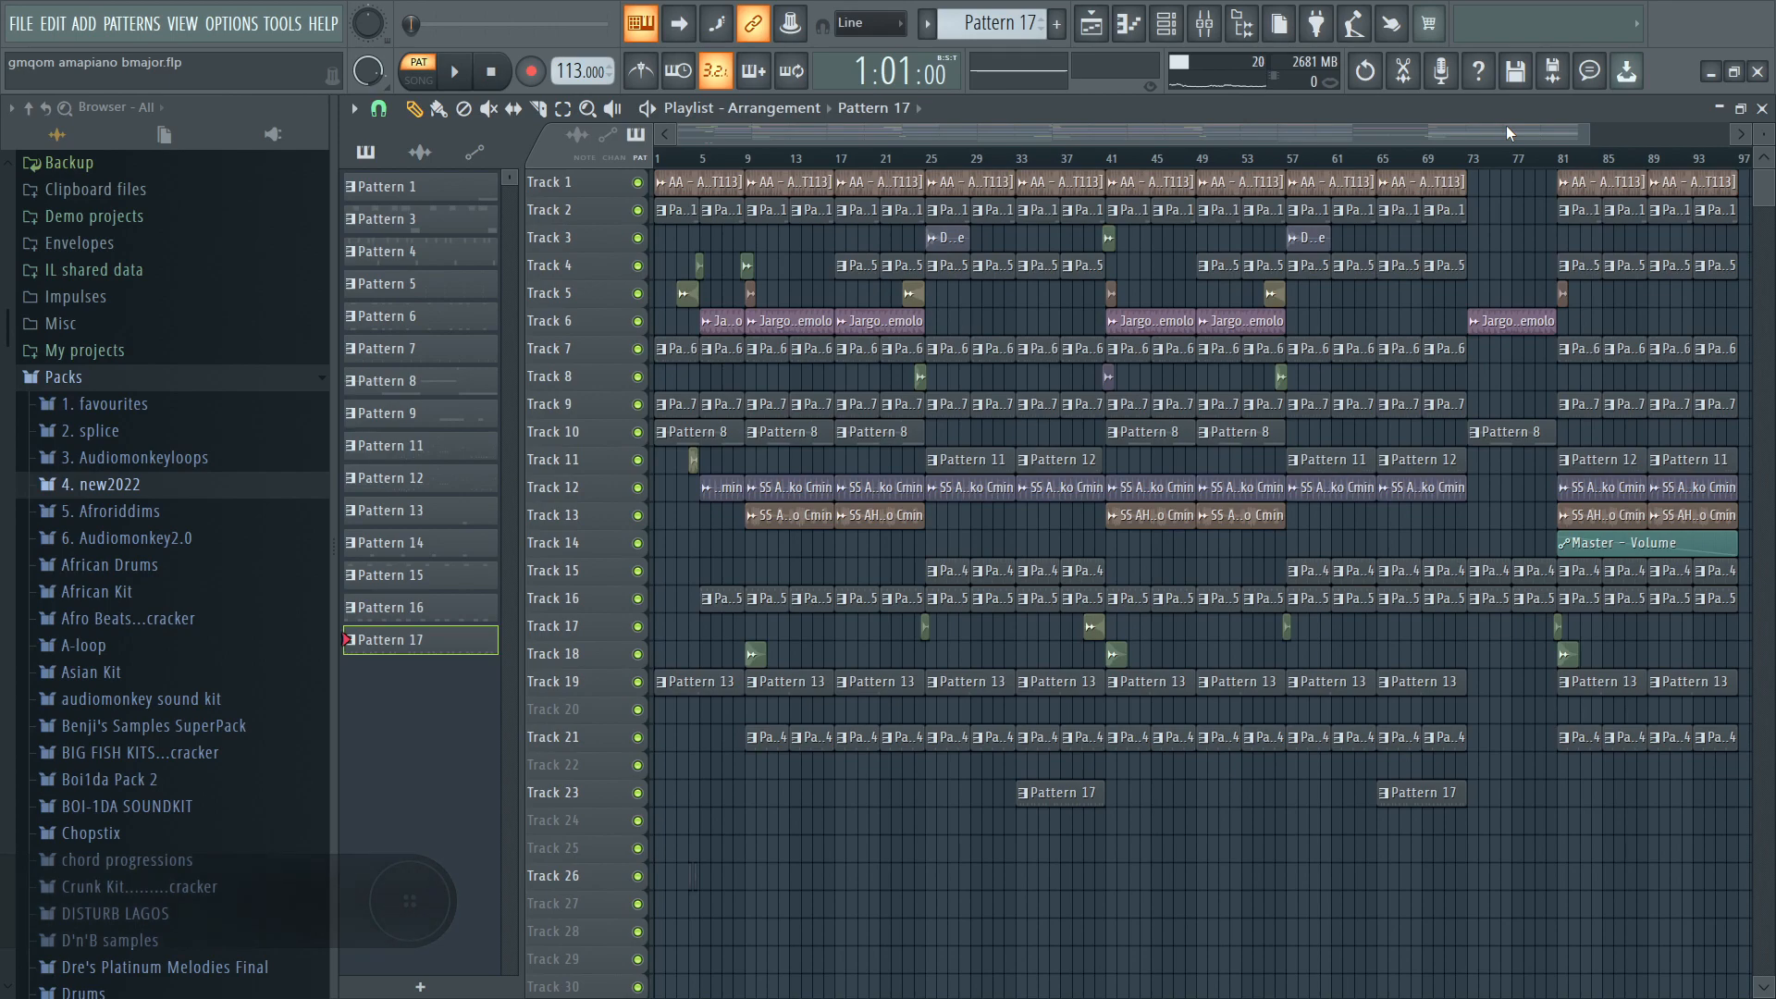
pyautogui.hotkey('ctrl', 's')
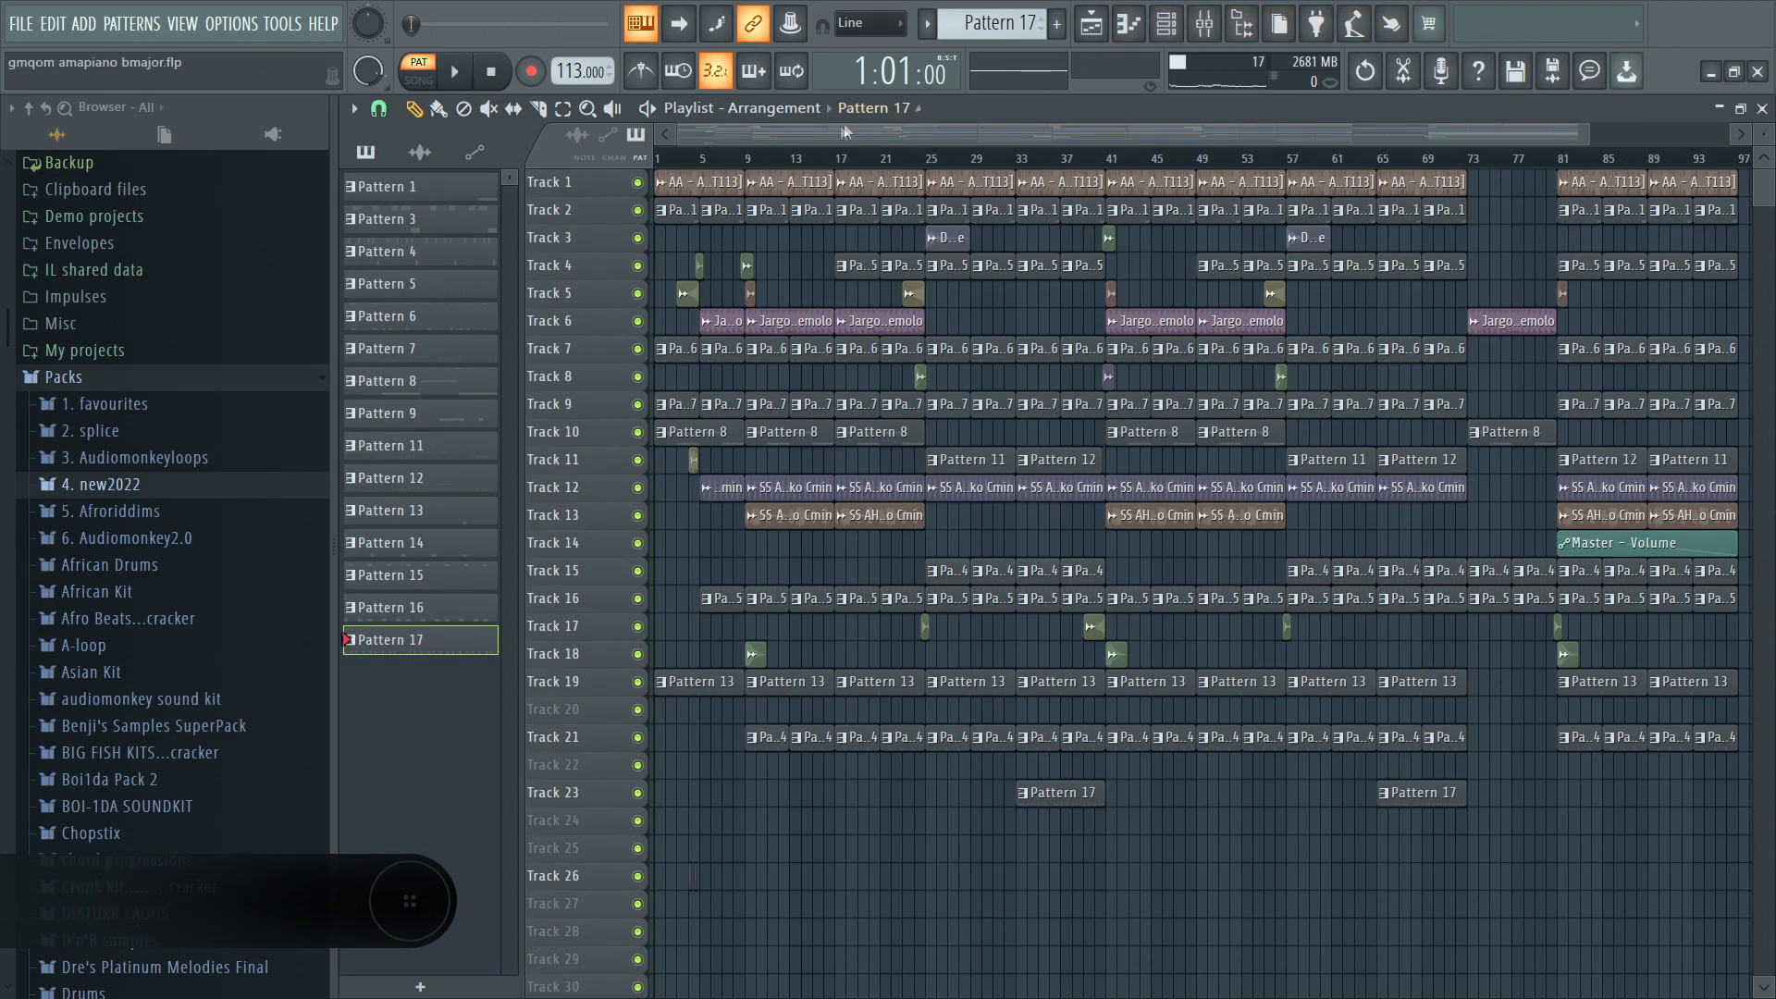
pyautogui.hotkey('ctrl', 's')
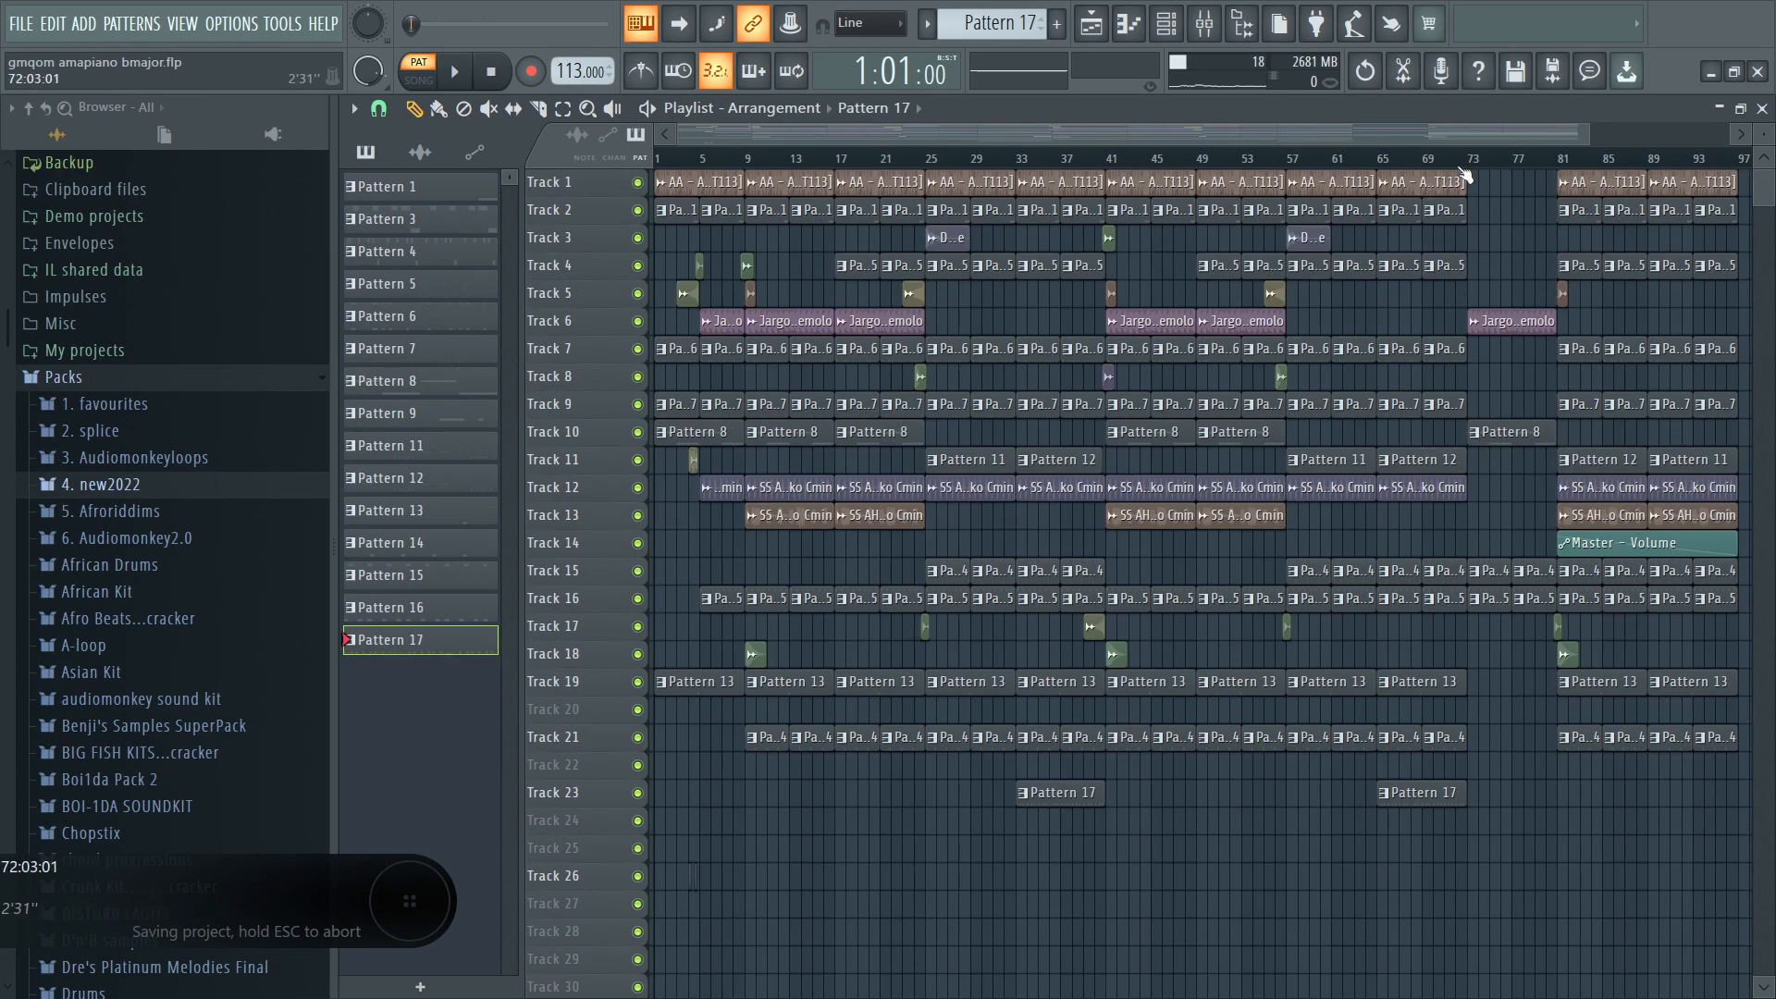
# Play the song from the breakdown at bar 73 while viewing Pattern 4's Kontakt Portable x64 #3 notes, then stop playback.
pyautogui.click(1468, 167)
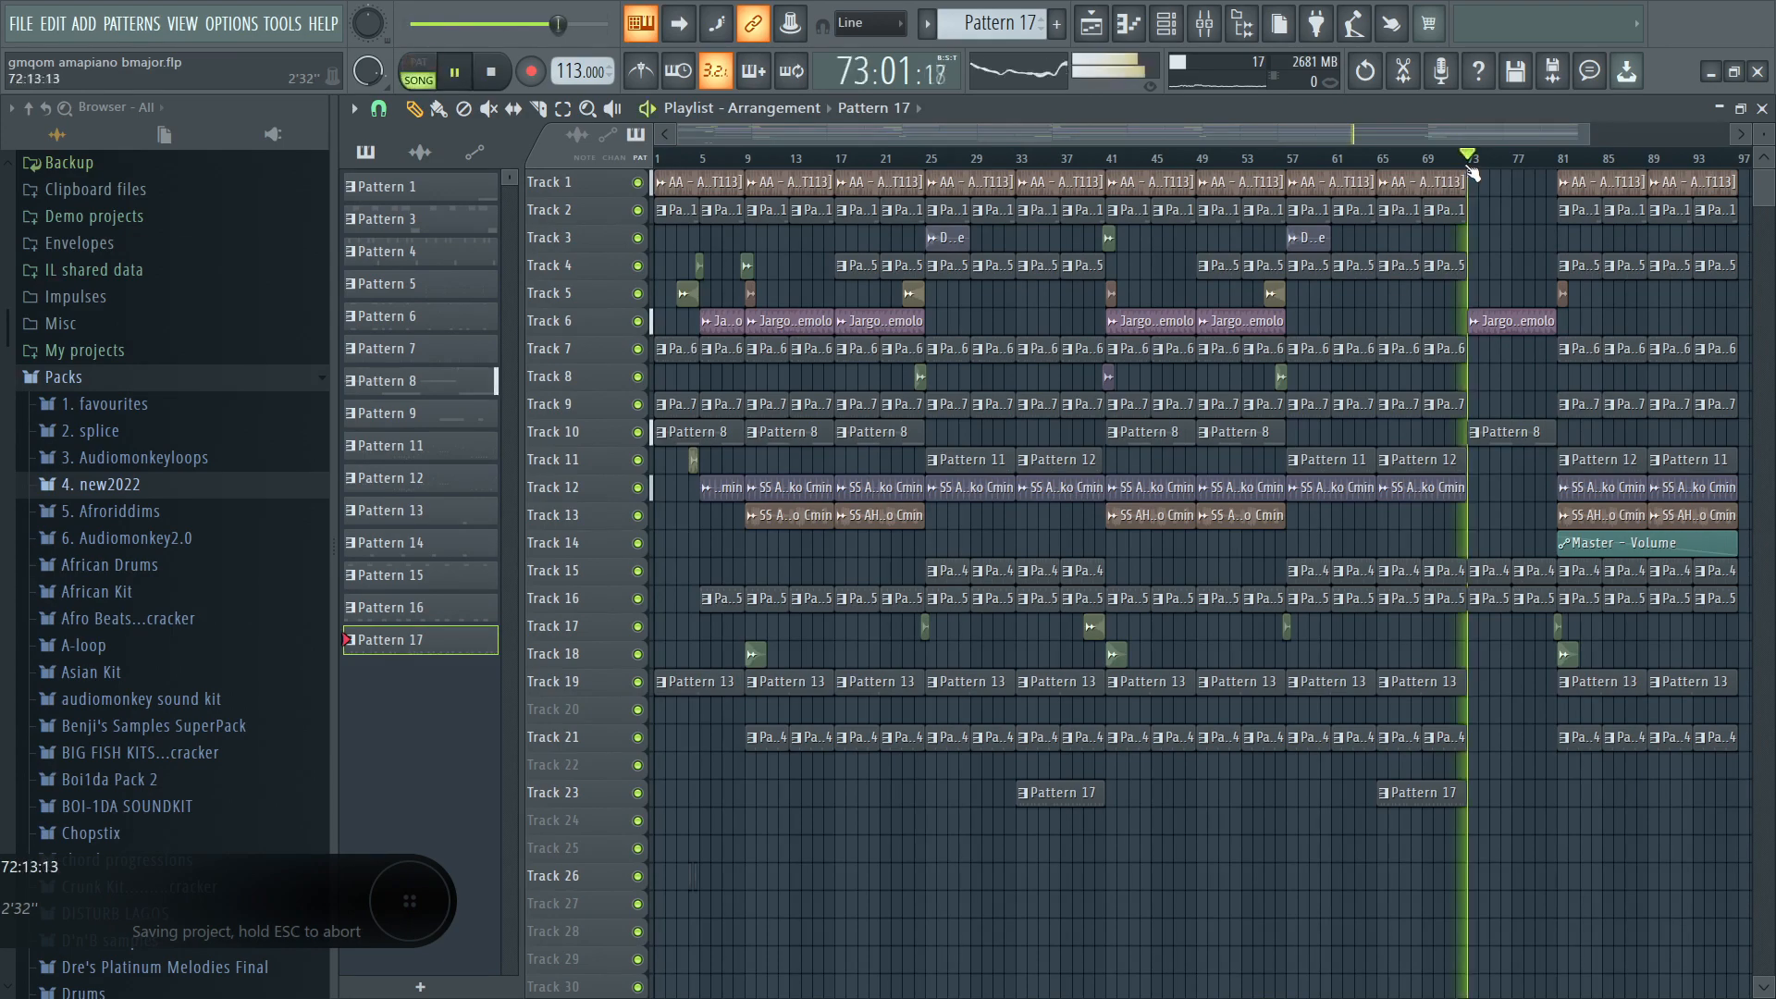
pyautogui.doubleClick(1493, 571)
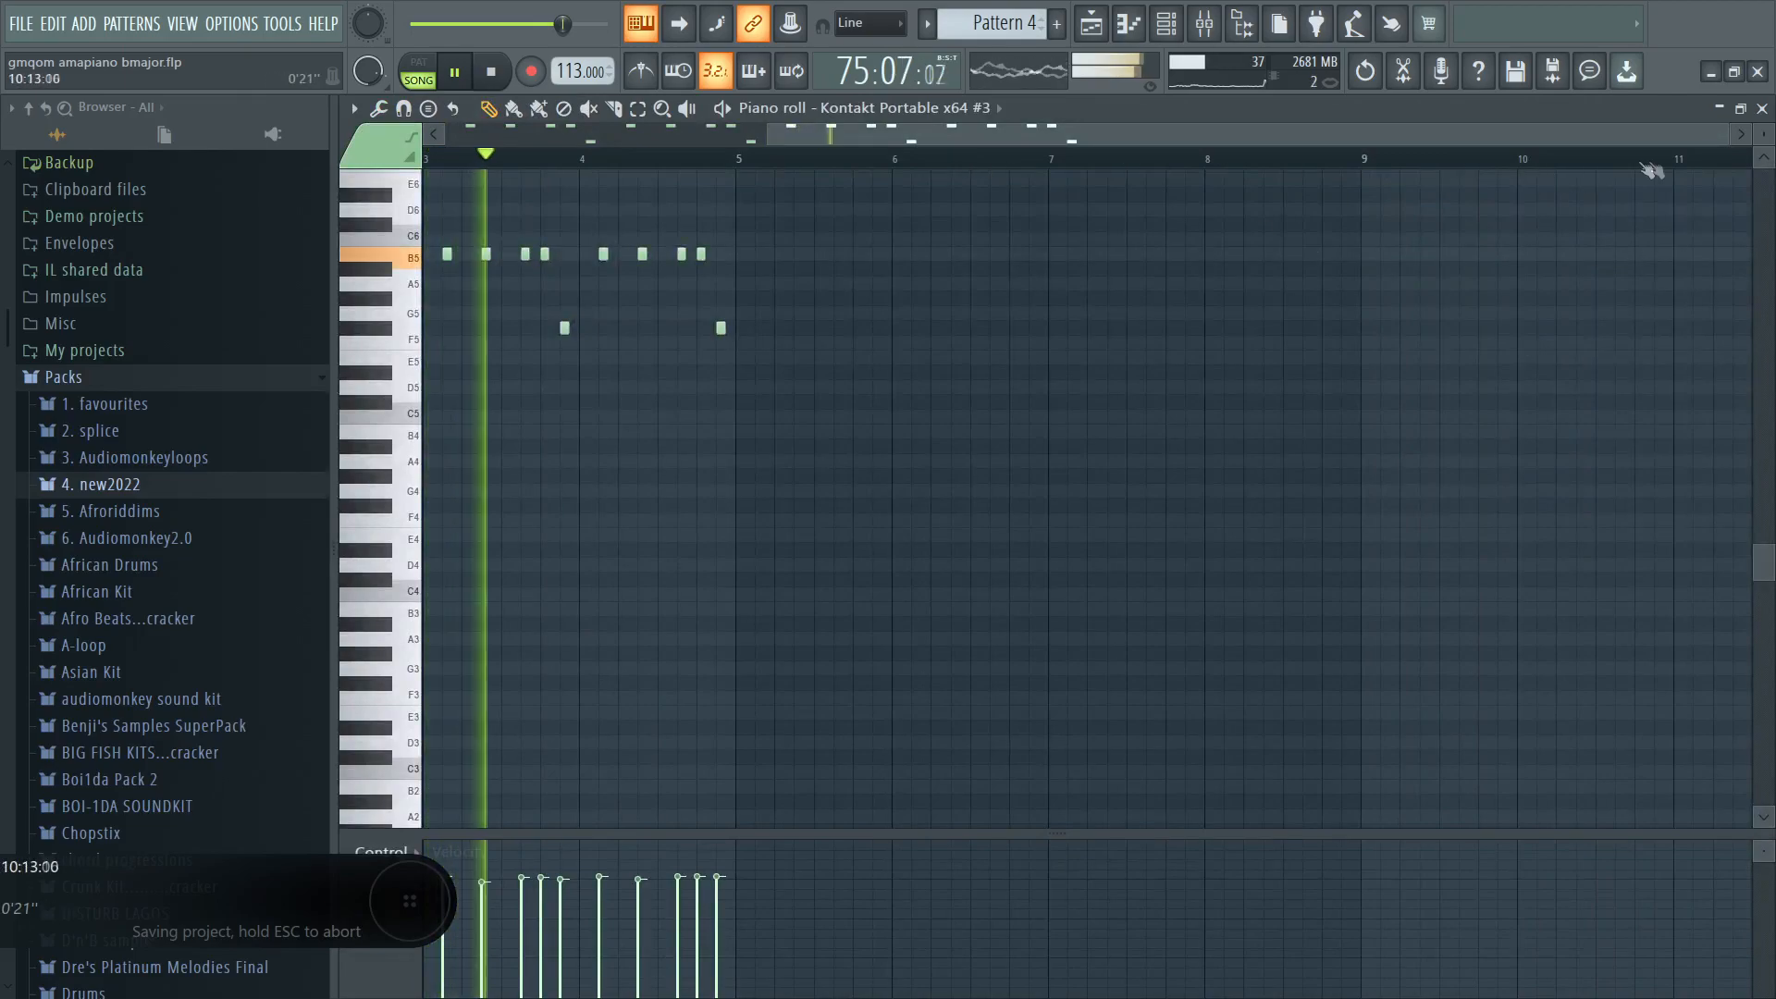
pyautogui.click(1763, 108)
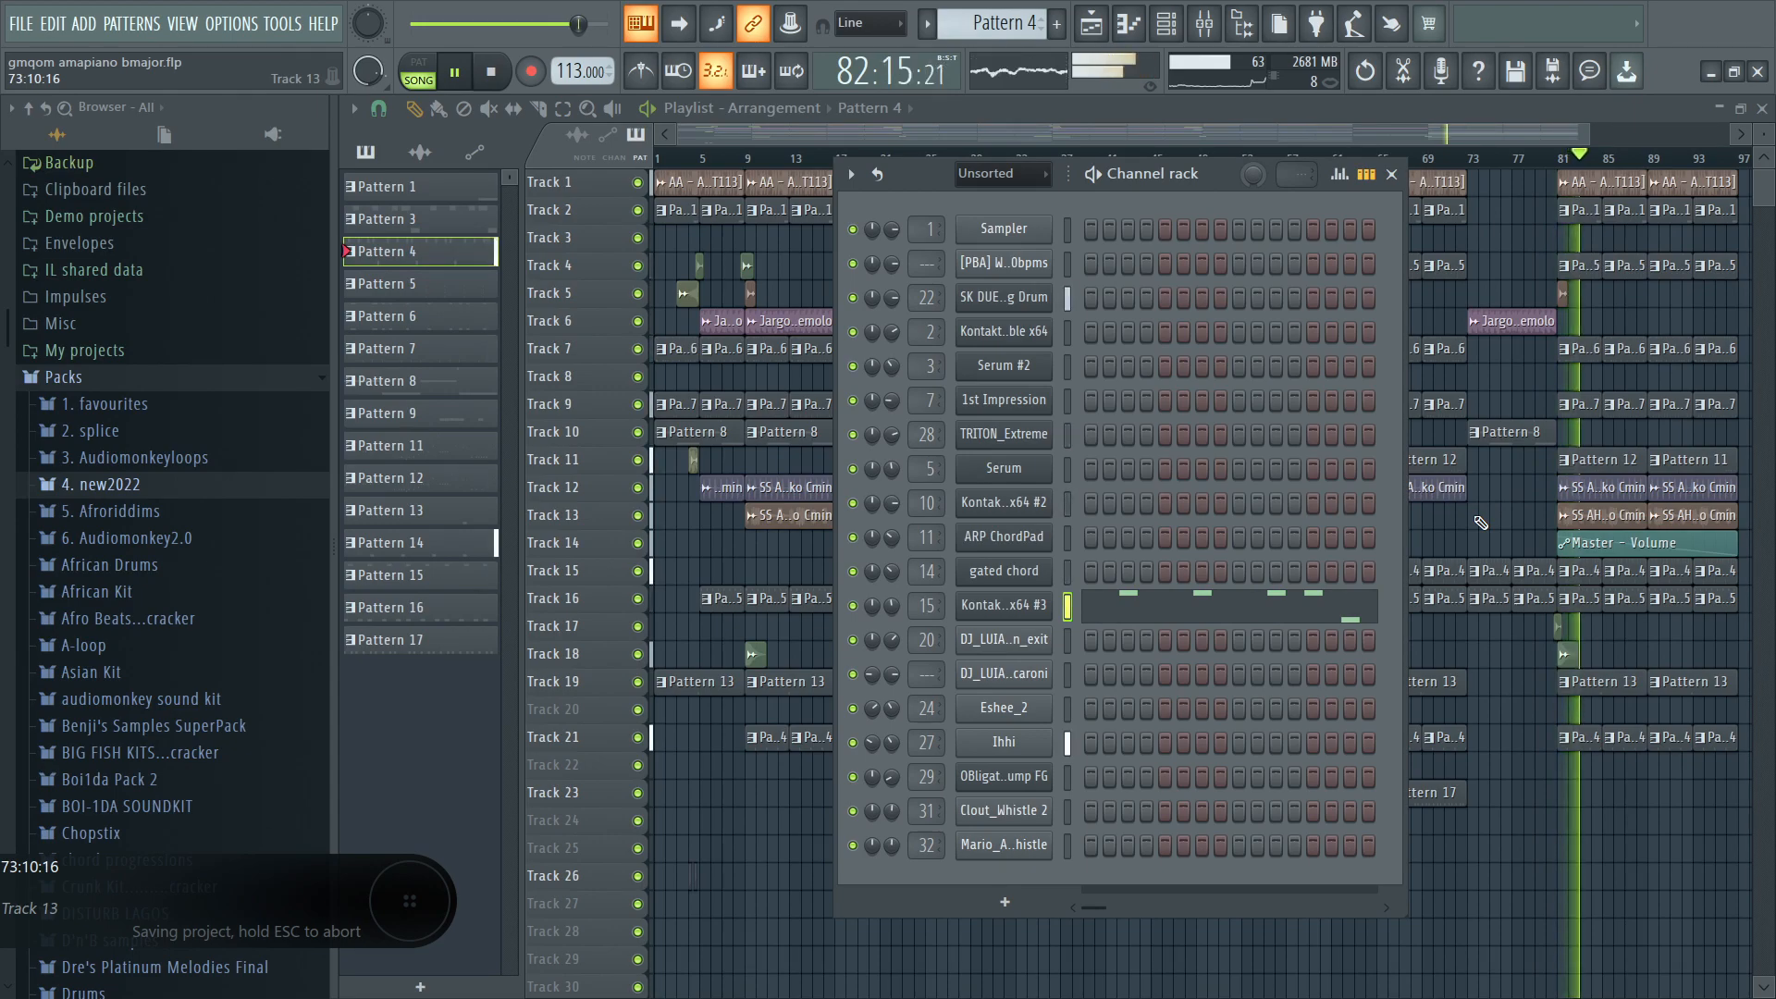
pyautogui.press('space')
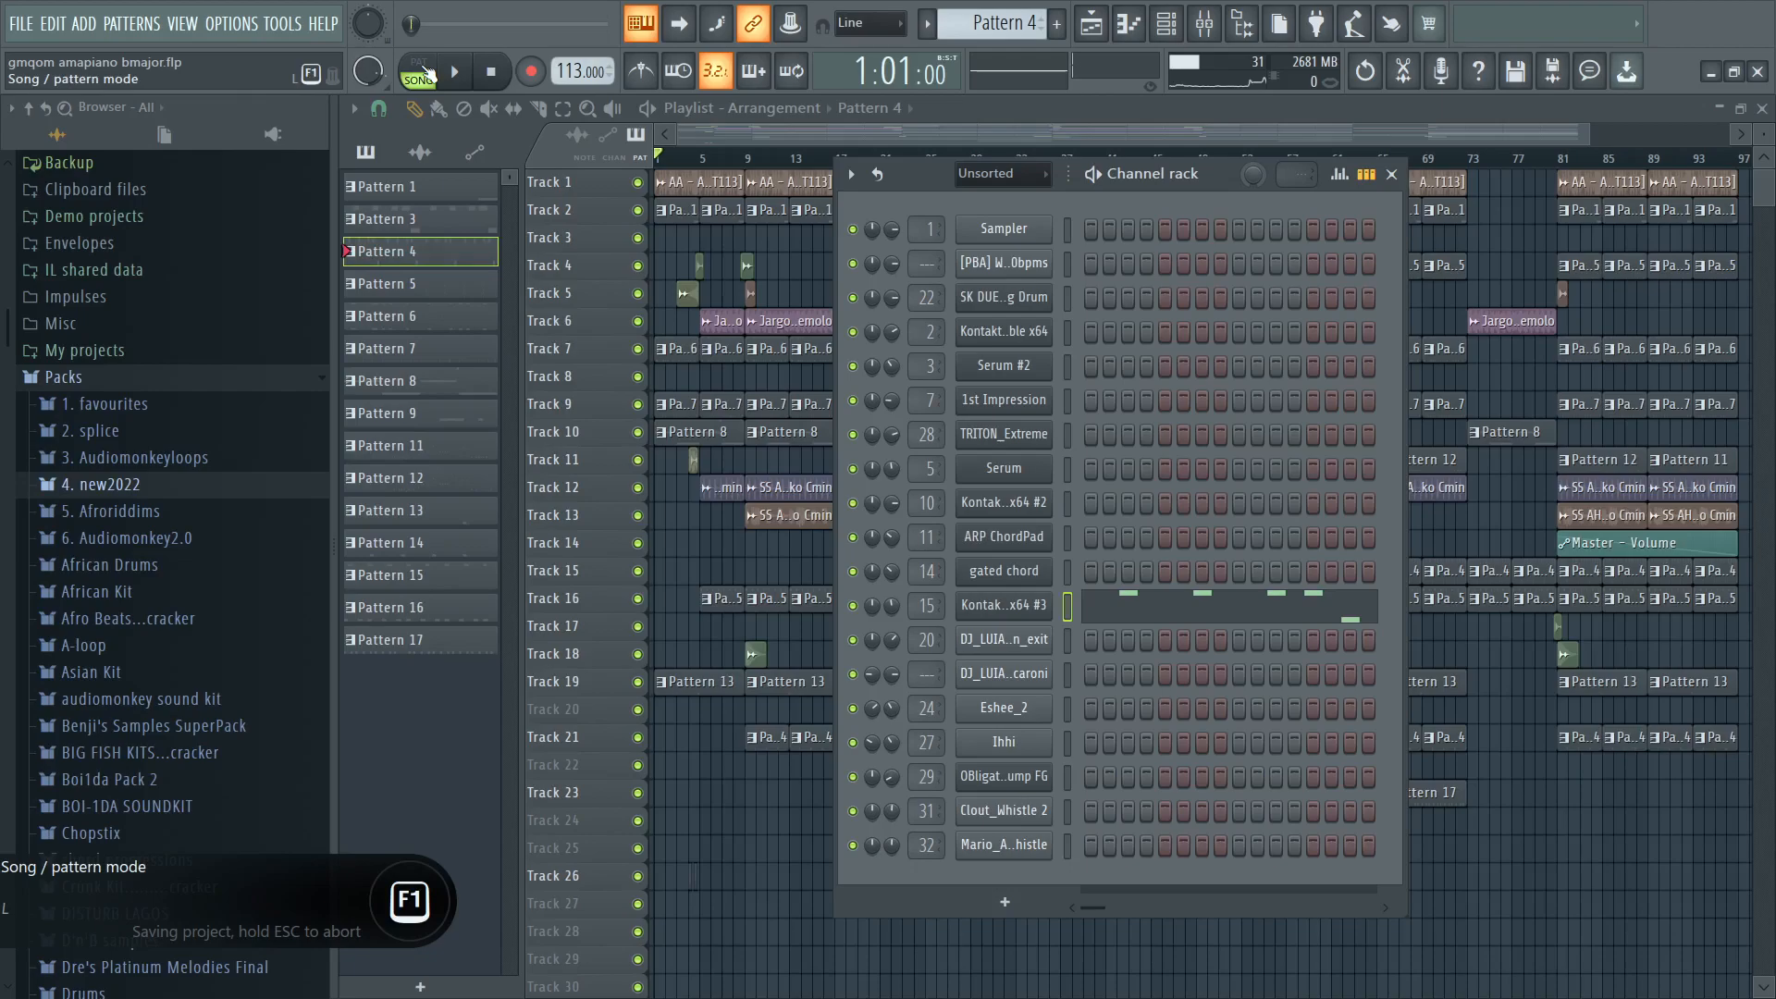
# Switch to pattern mode and inspect the Ignition Keys instrument in Pattern 4's Kontakt Portable x64 #3 channel, then close it.
pyautogui.click(425, 73)
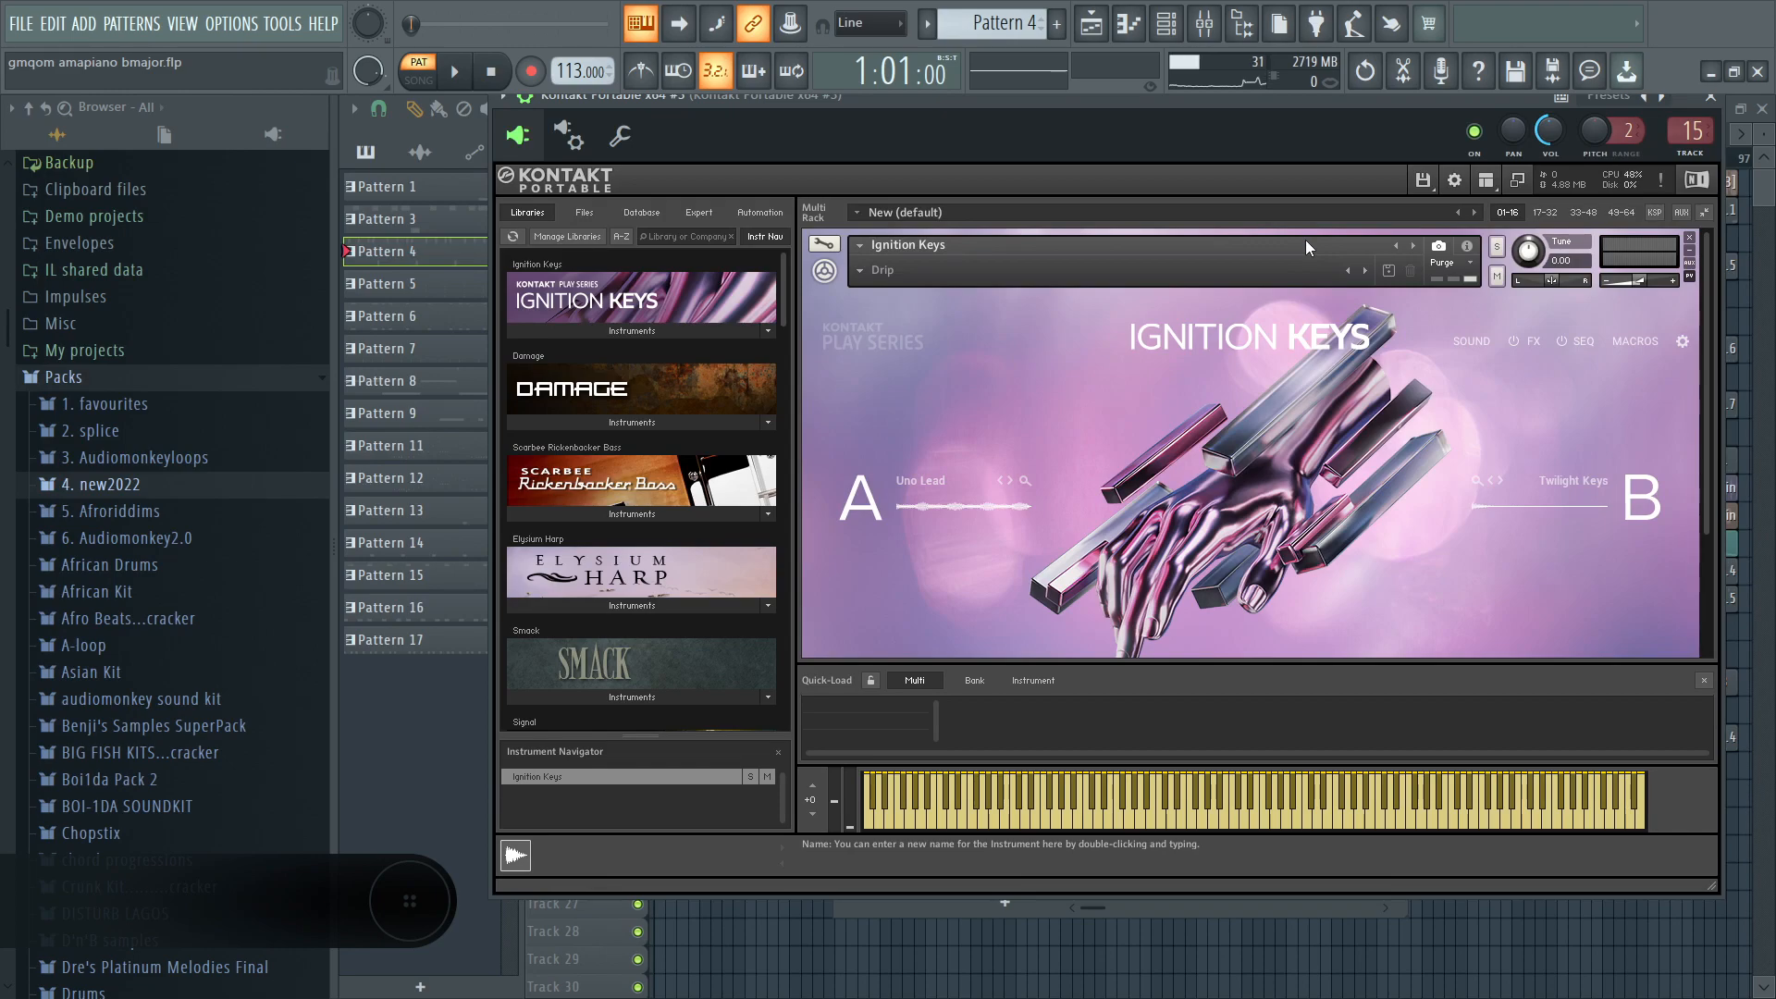
pyautogui.scroll(-3, 1330, 362)
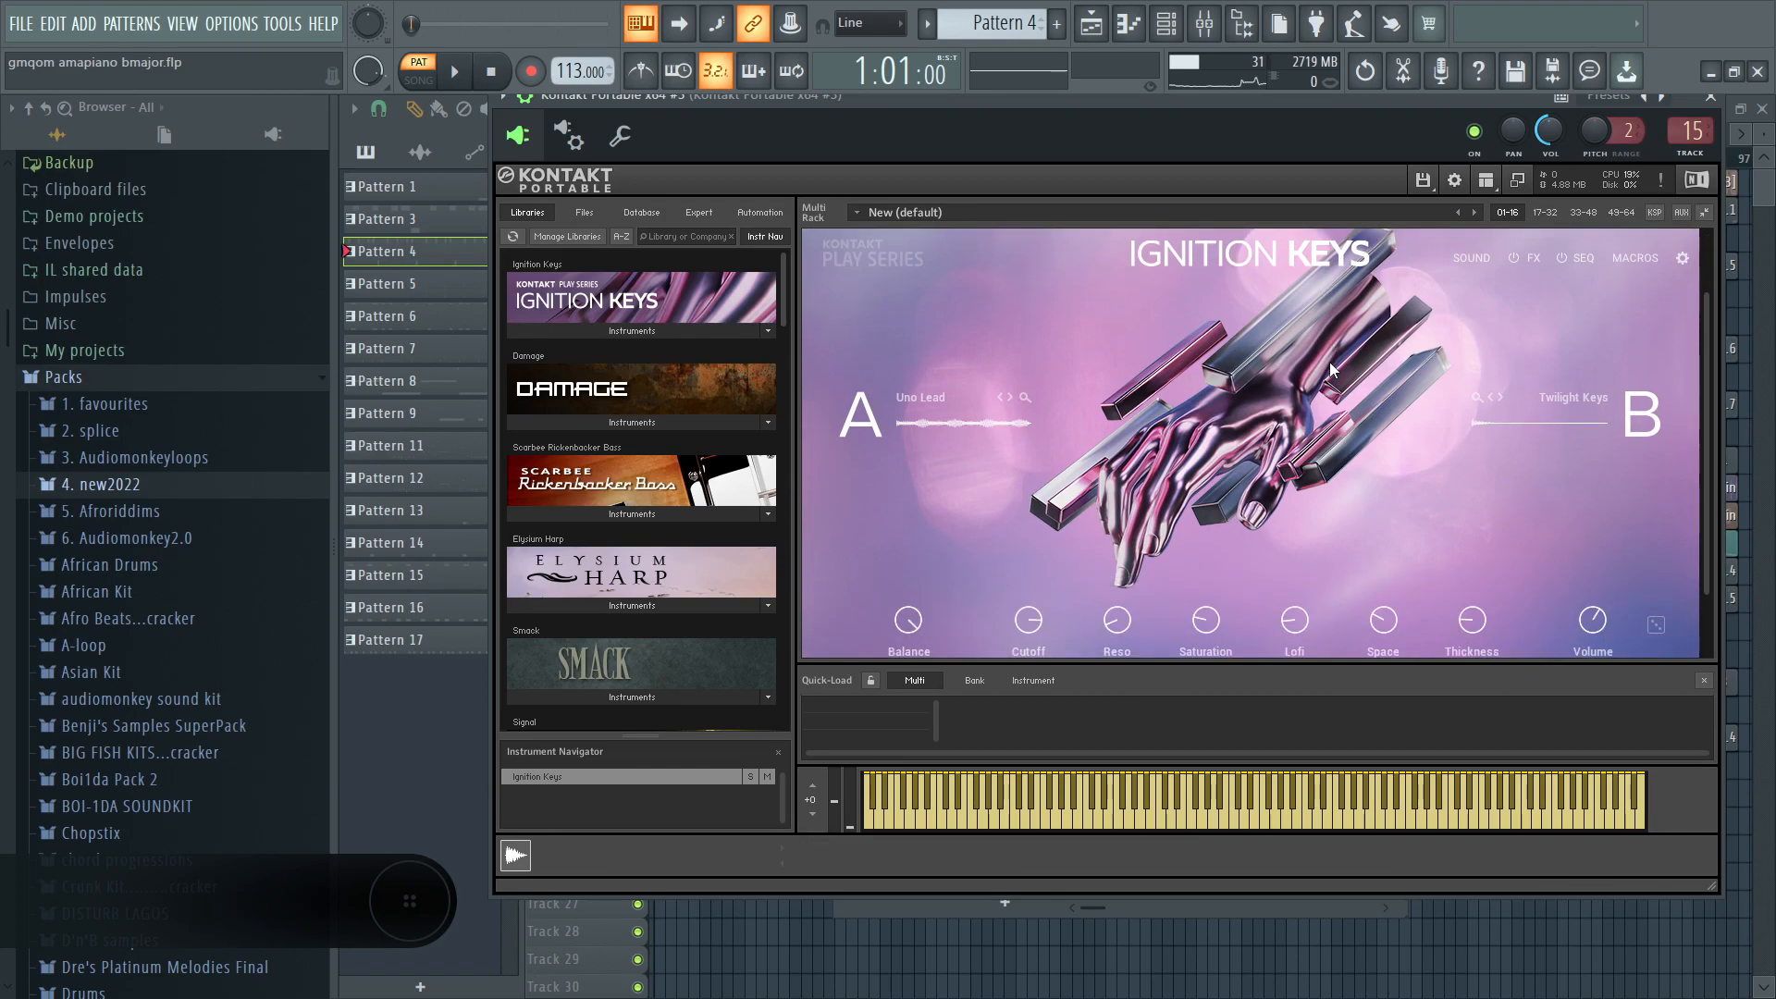
pyautogui.scroll(3, 1319, 327)
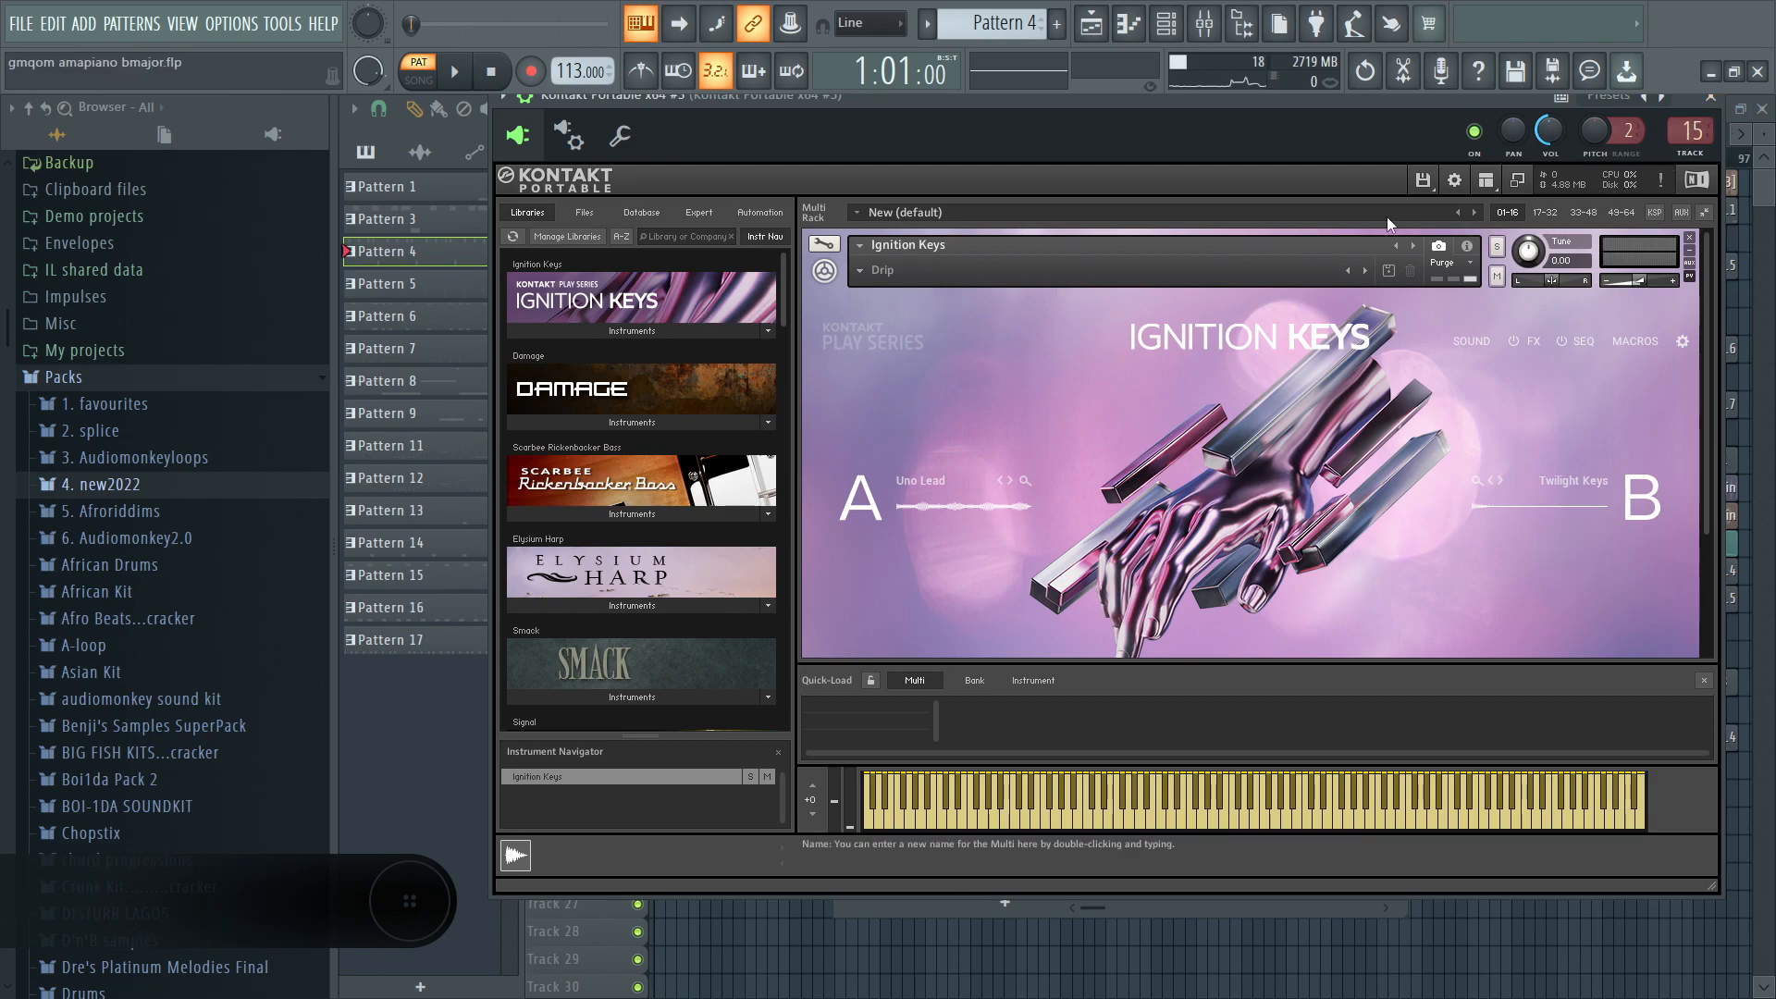
pyautogui.click(1711, 96)
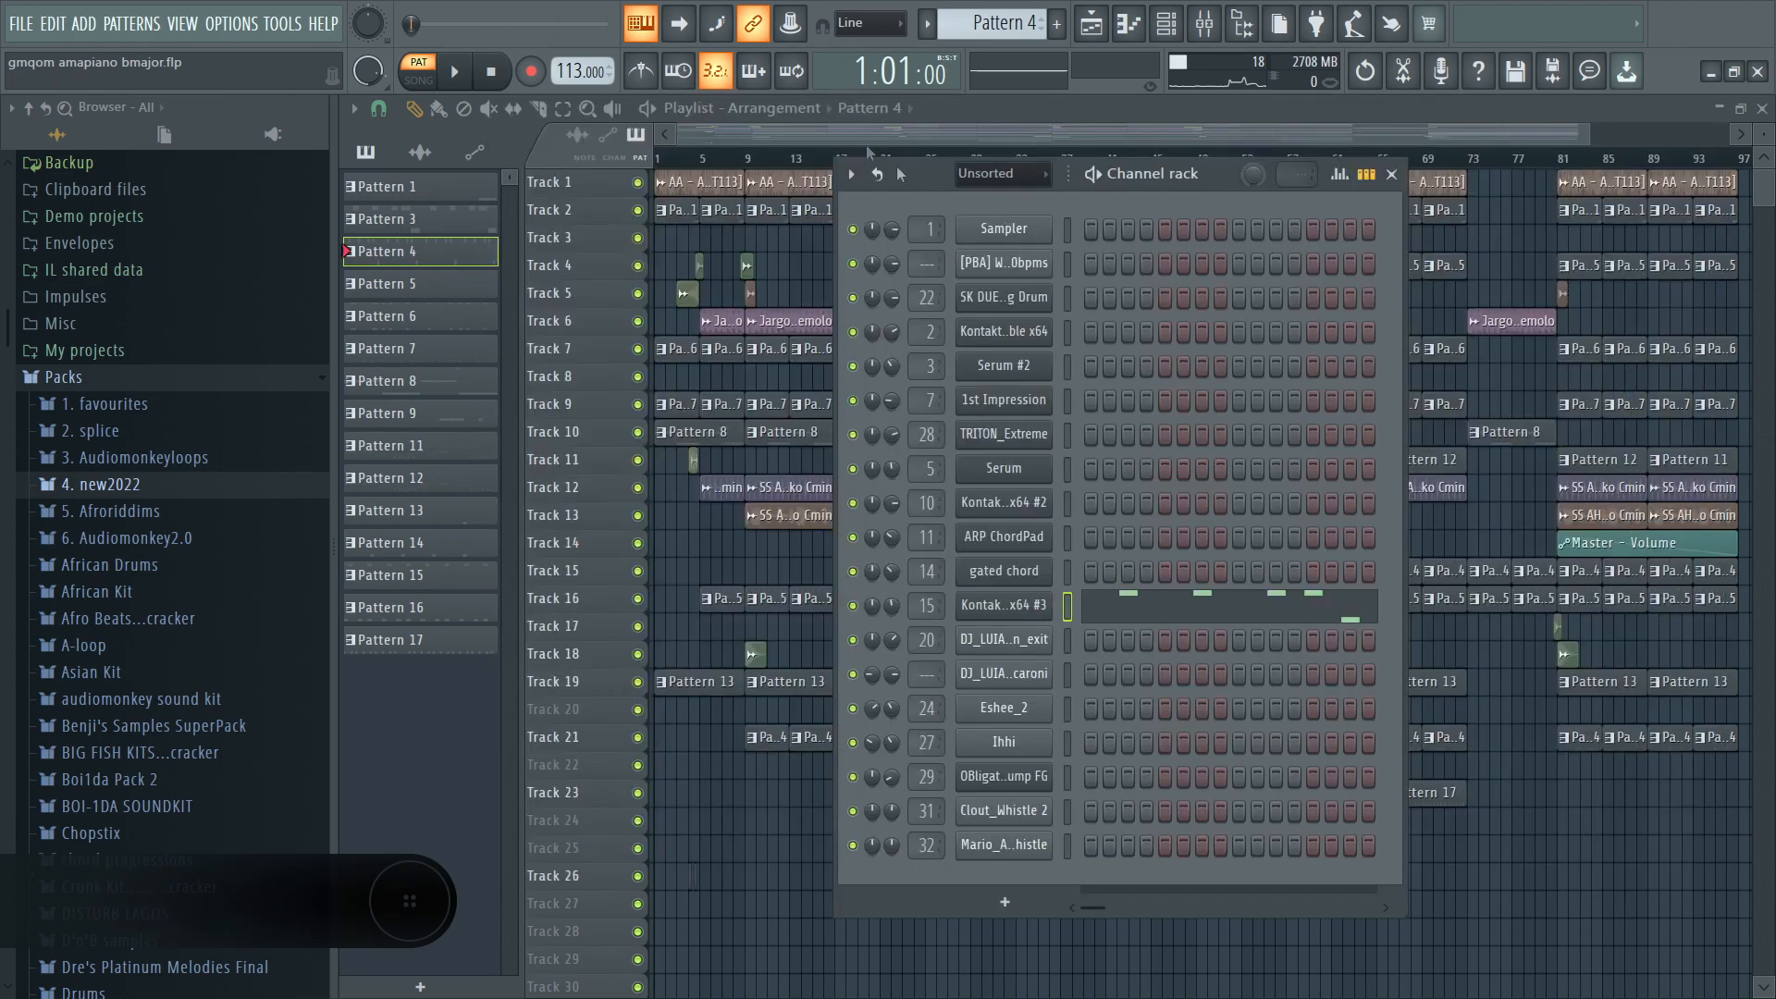
pyautogui.click(1027, 606)
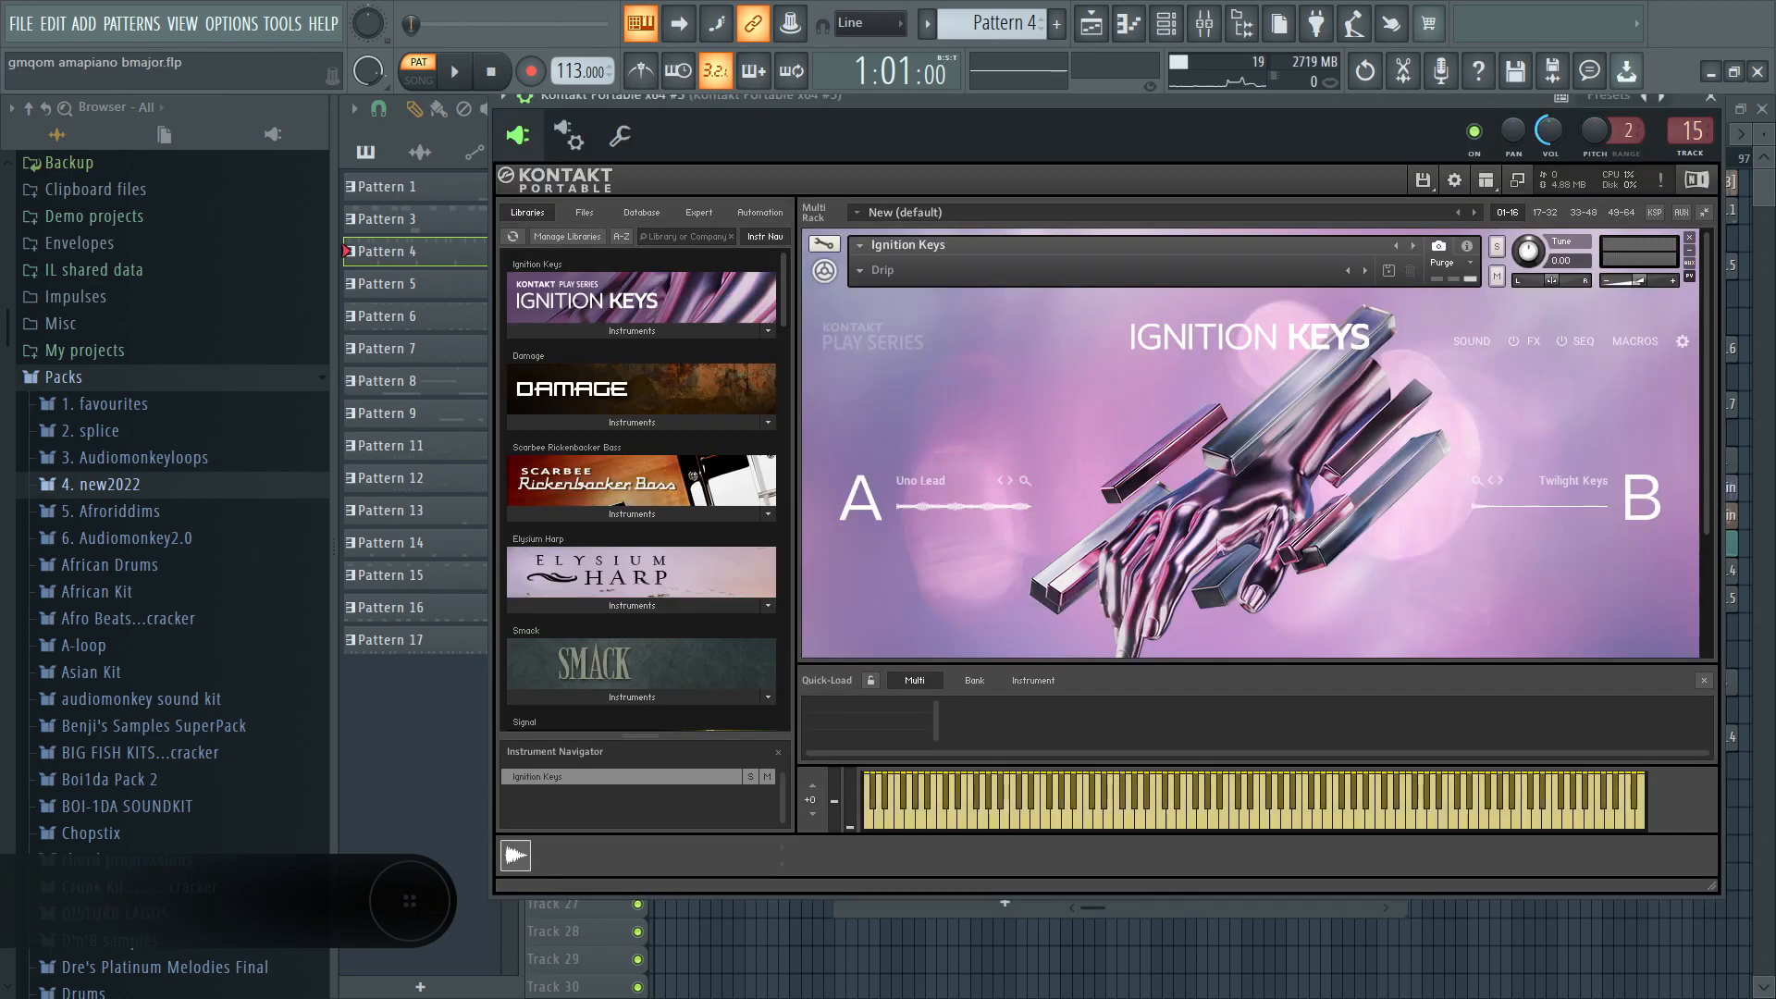
pyautogui.click(1711, 96)
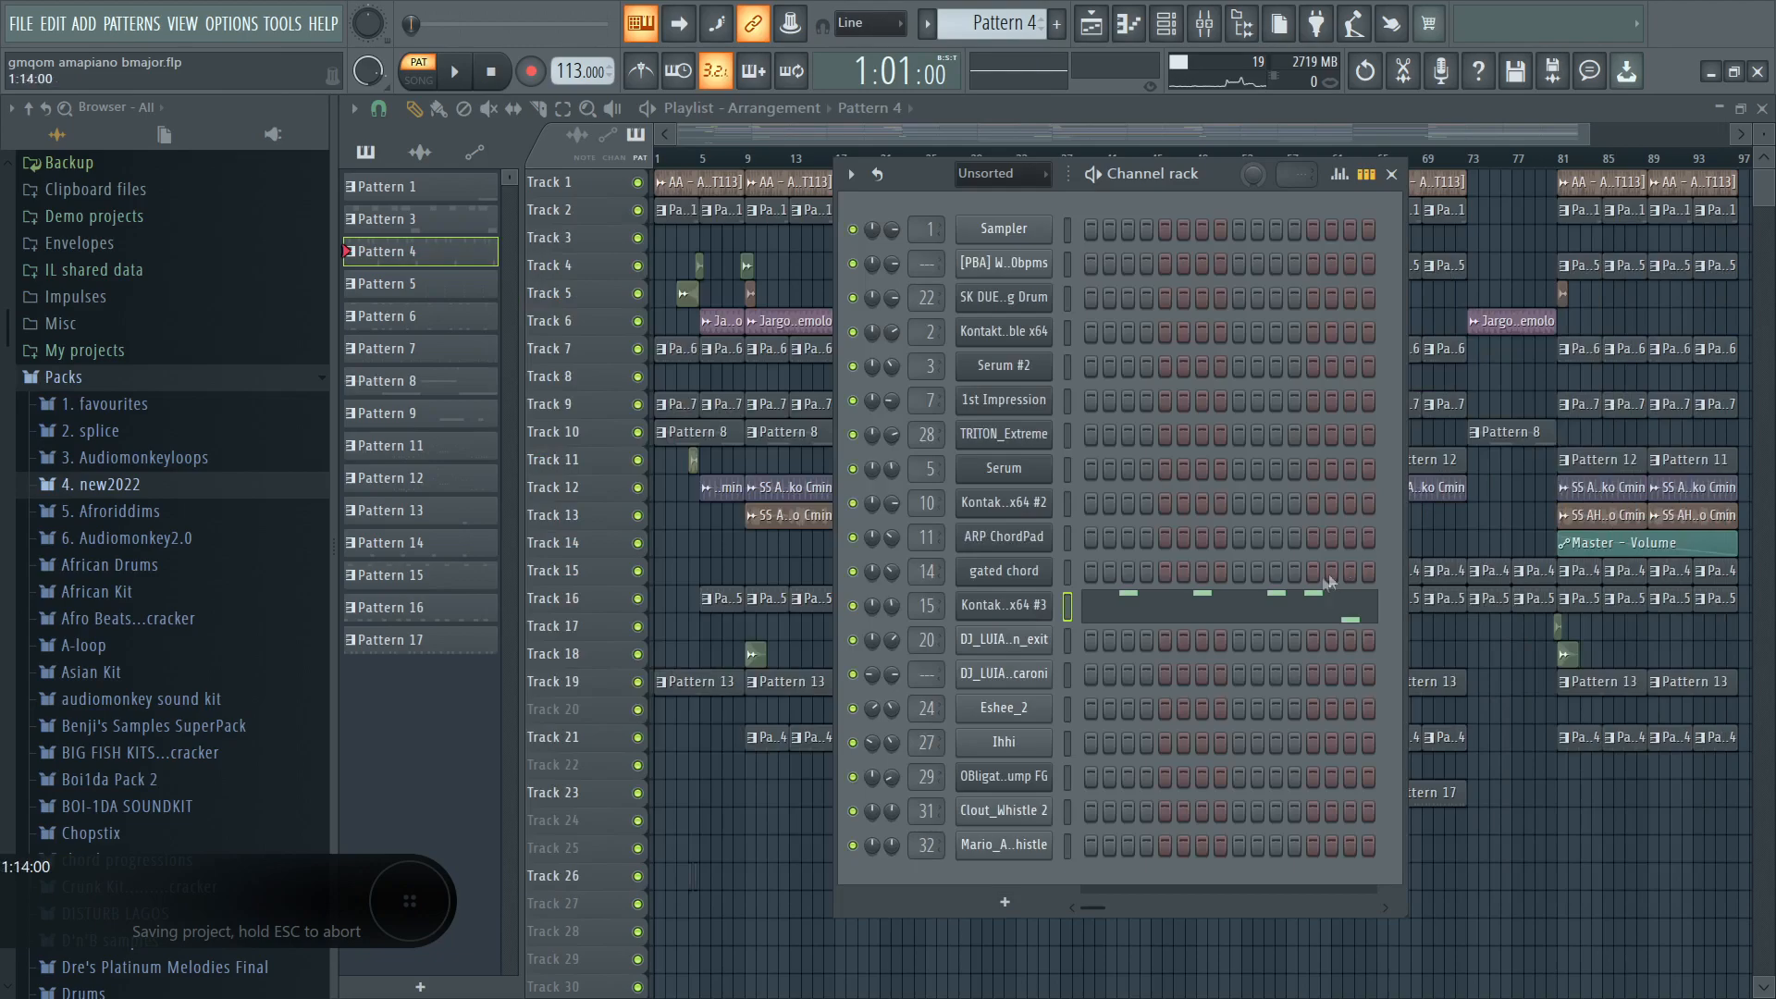
# Play Pattern 4 while examining its Kontakt Portable x64 #3 notes up close, then stop playback and return to the full arrangement.
pyautogui.press('space')
pyautogui.click(1182, 604)
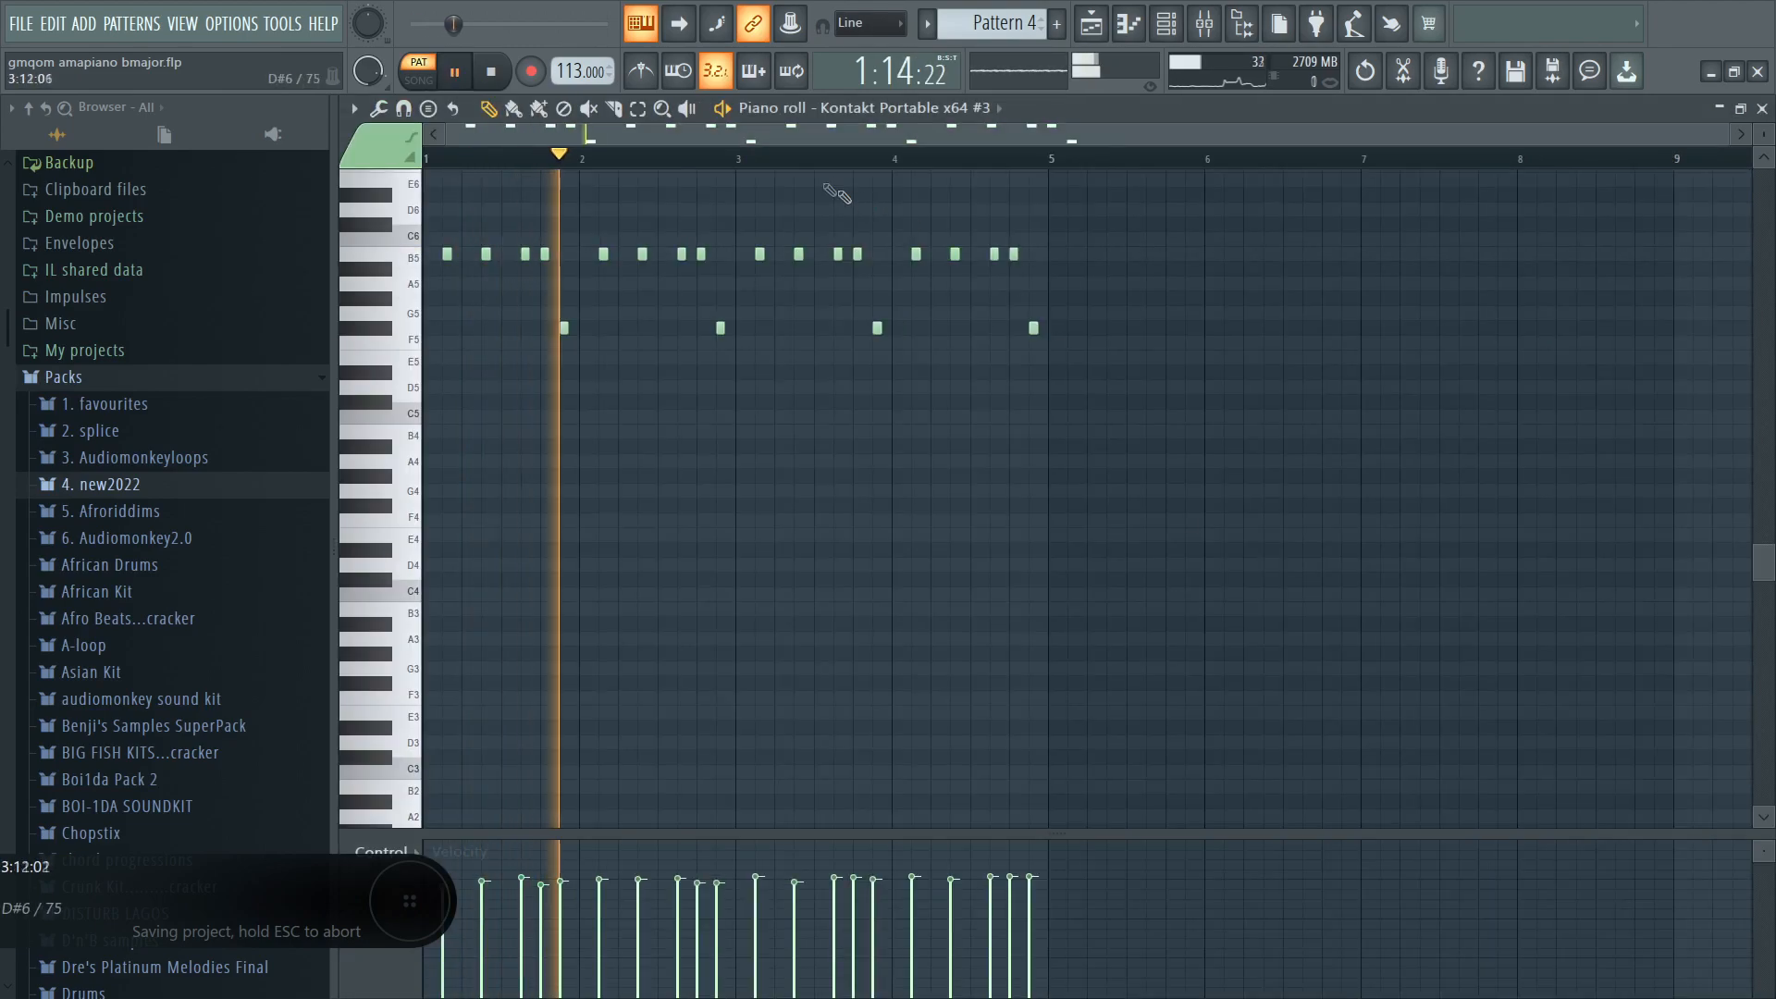
pyautogui.click(662, 113)
pyautogui.click(1155, 488)
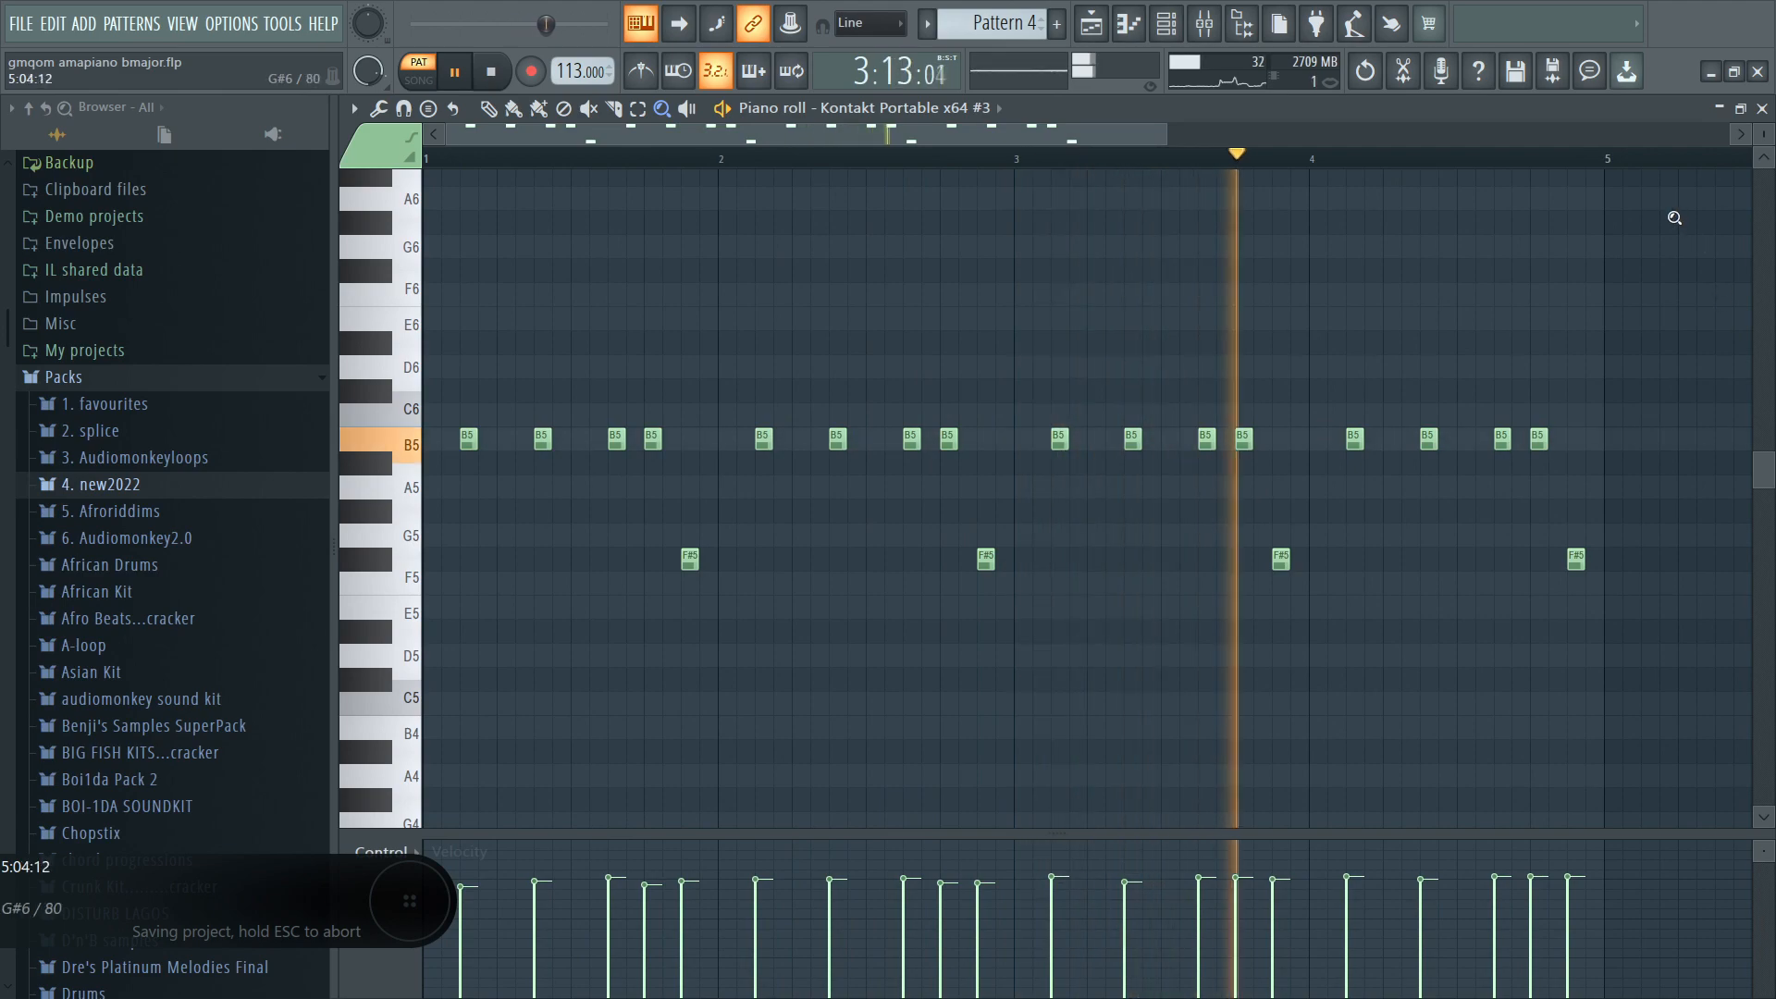
pyautogui.moveTo(1213, 428); pyautogui.dragTo(1388, 668)
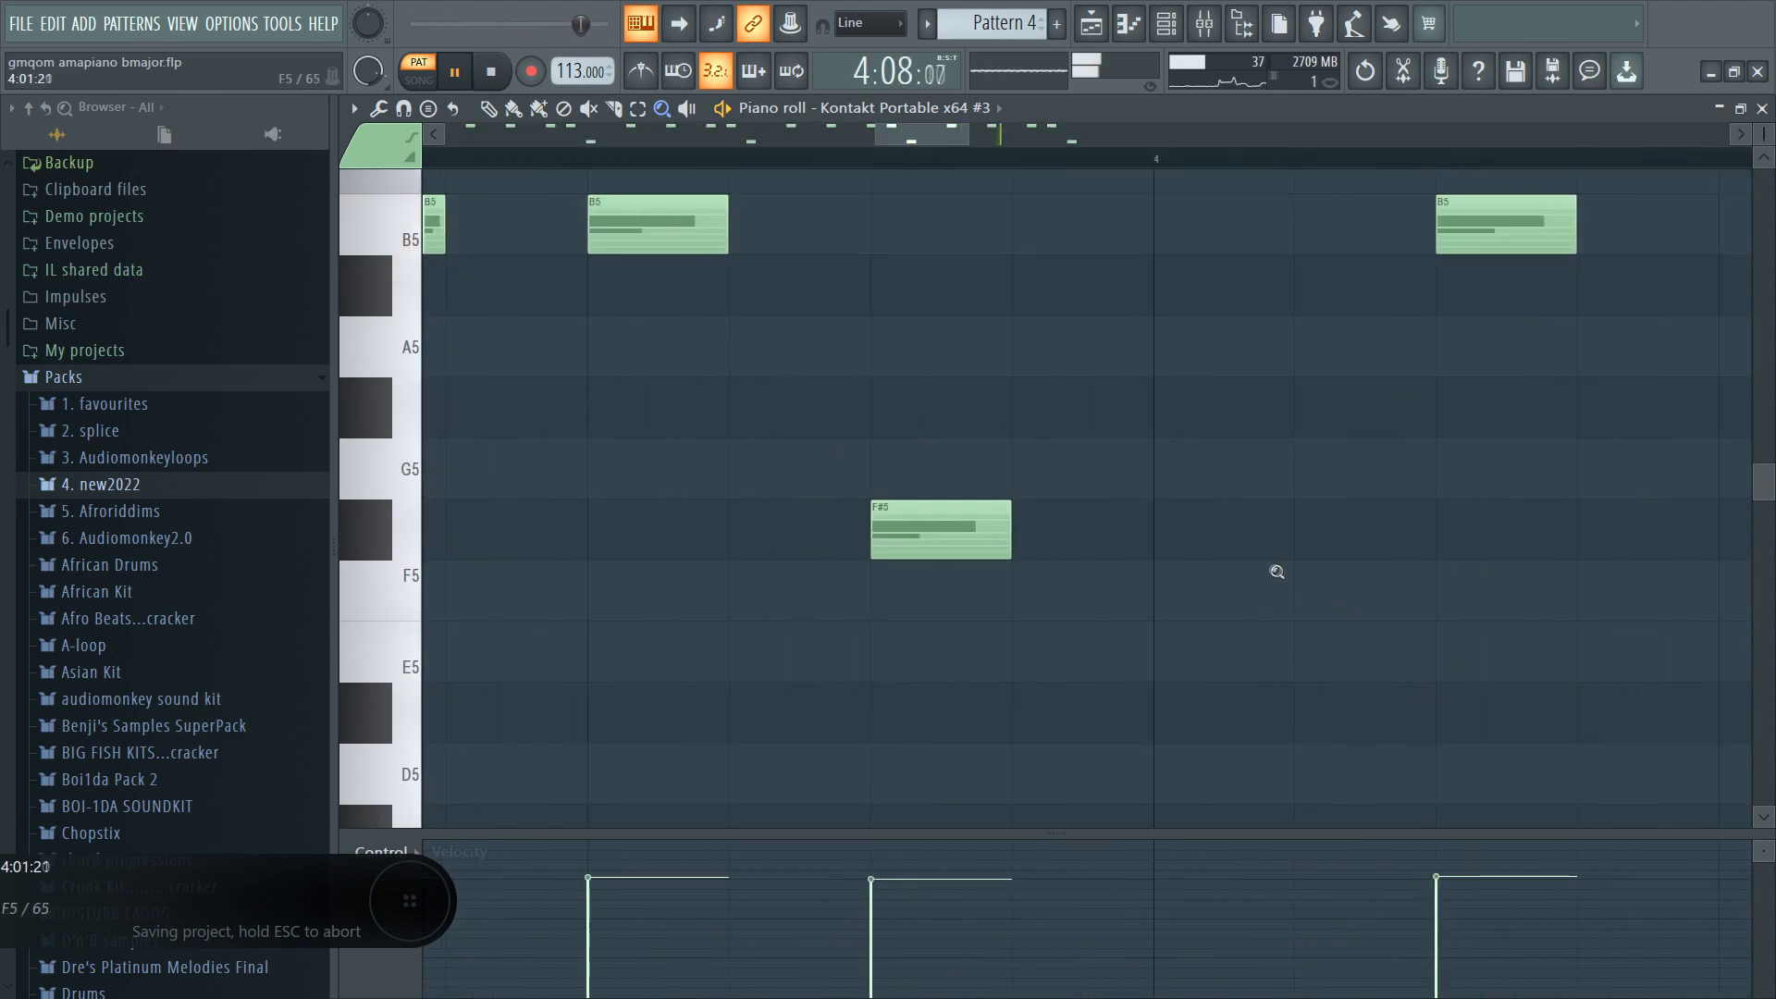
pyautogui.click(1154, 522)
pyautogui.press('space')
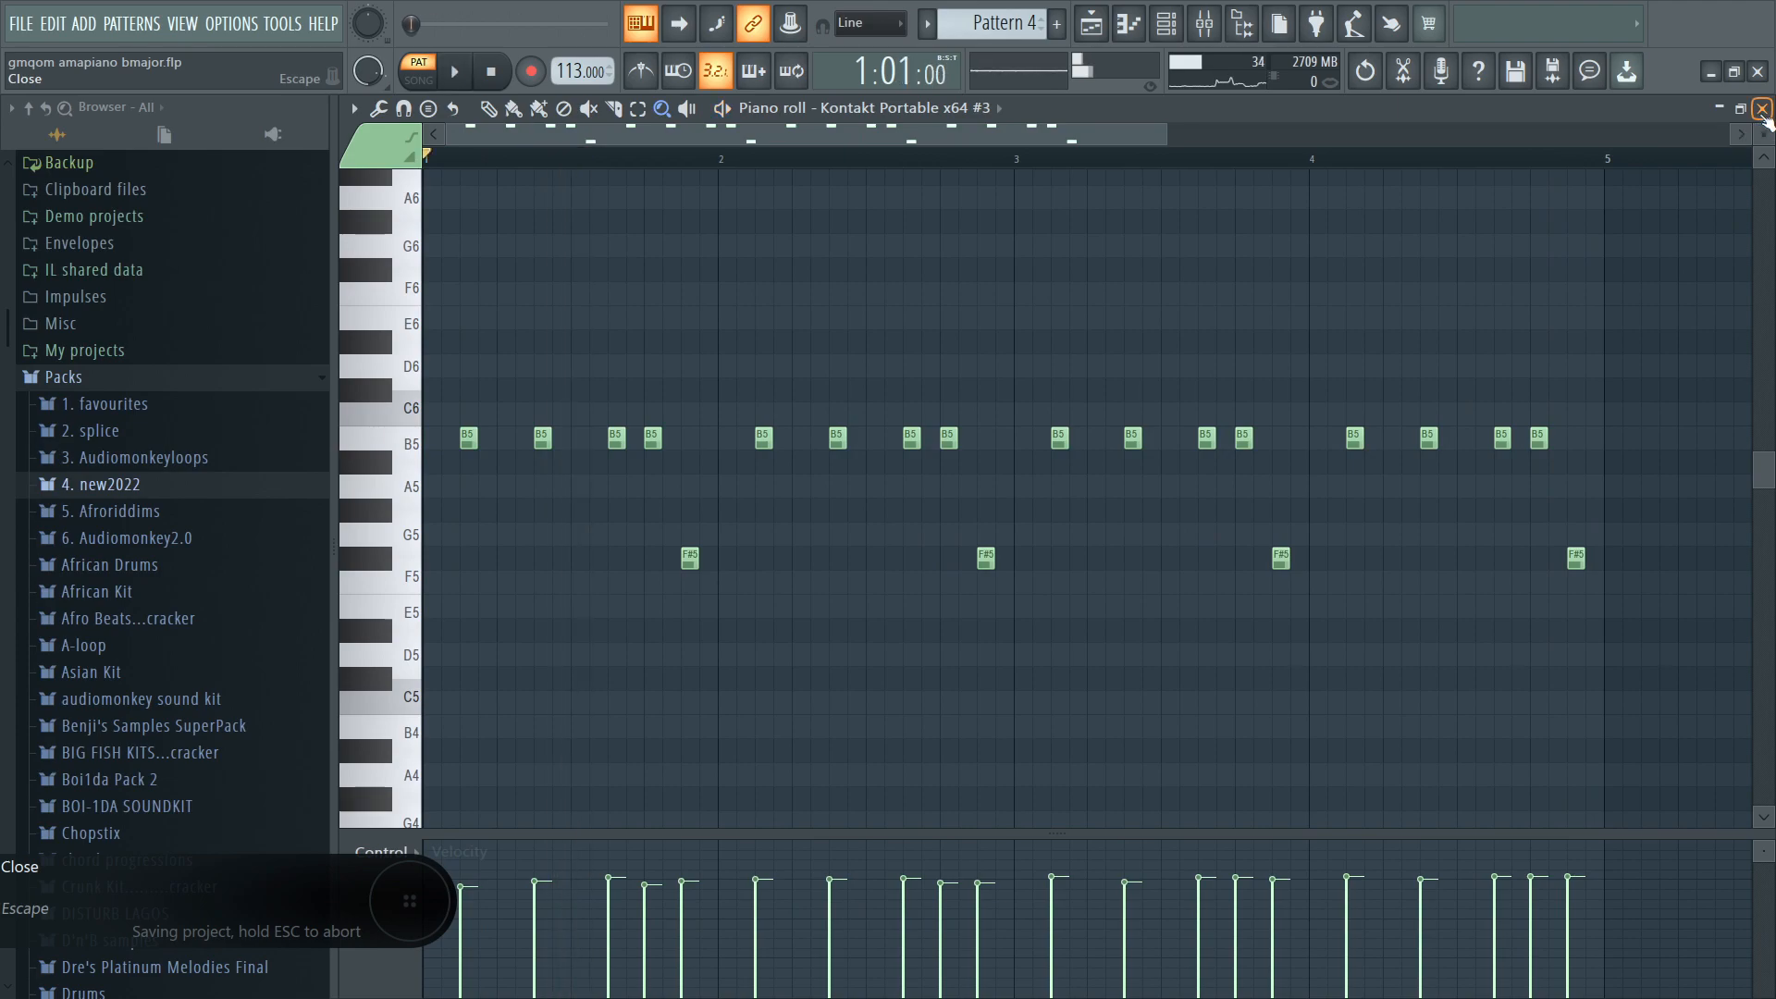
pyautogui.click(1763, 110)
pyautogui.press('F6')
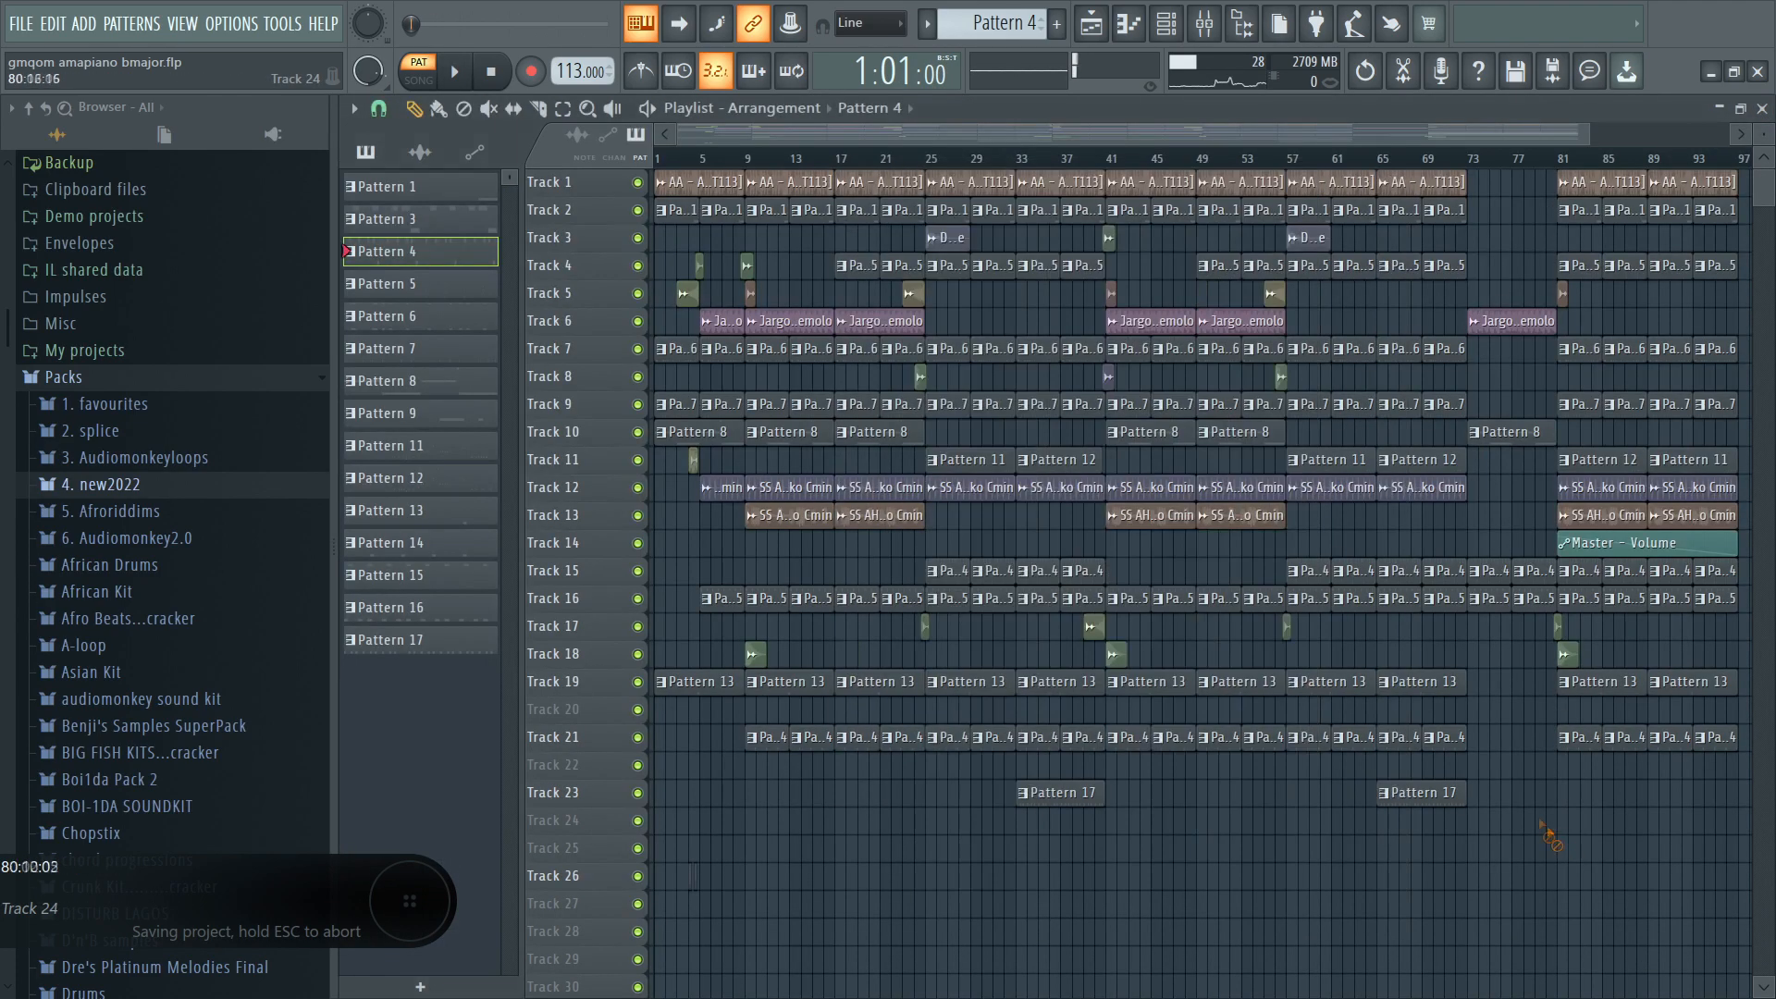
# Inspect Pattern 15's TRITON_Extreme notes and The EEC Groove preset during playback, then stop and return to the full arrangement.
pyautogui.doubleClick(1489, 597)
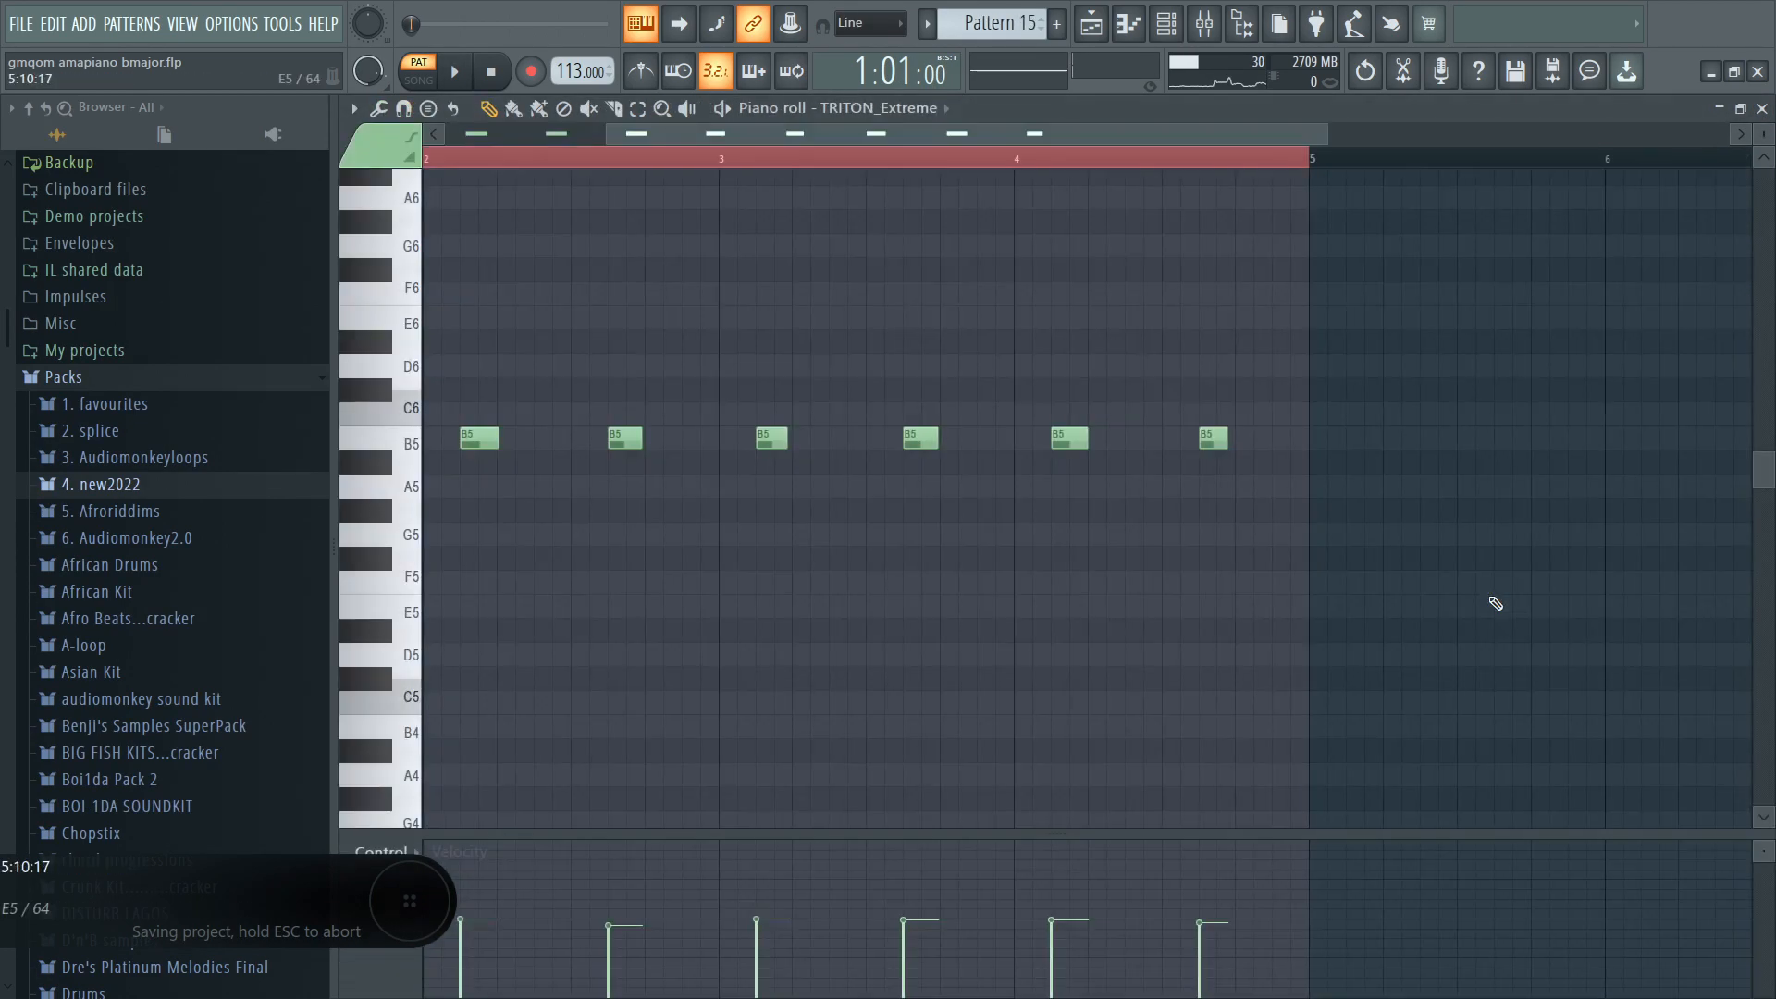
pyautogui.click(1763, 109)
pyautogui.press('space')
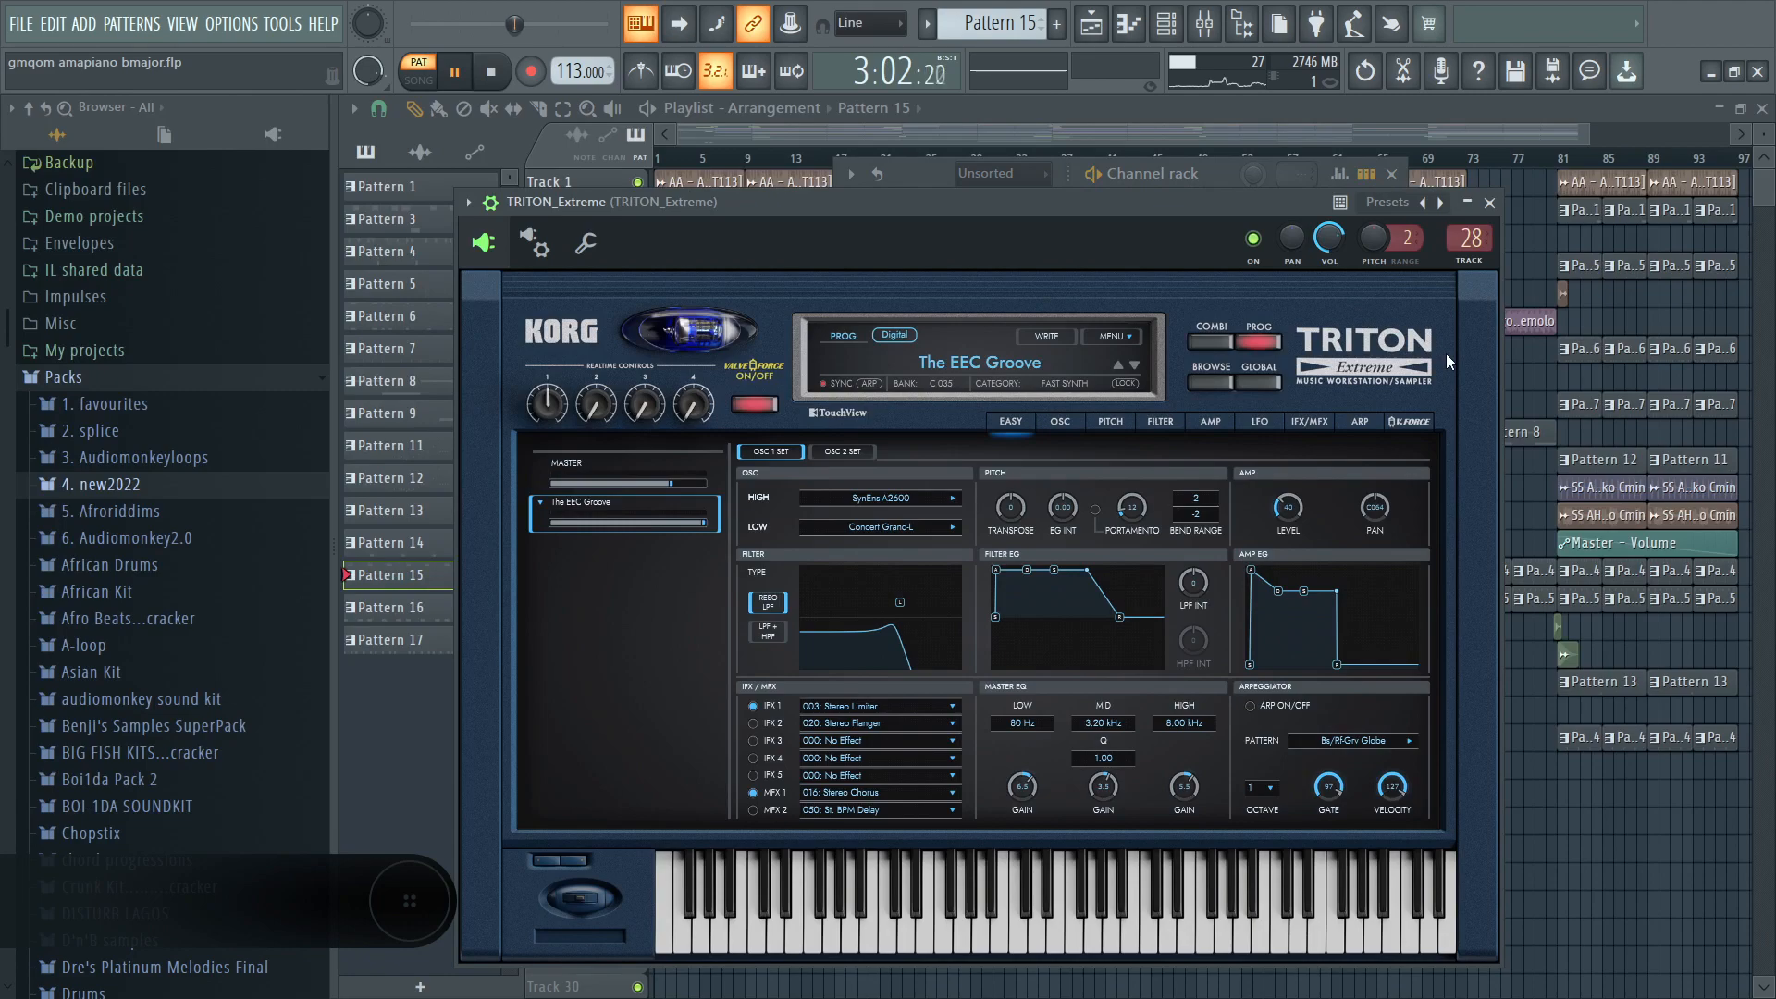
pyautogui.hotkey('ctrl', 's')
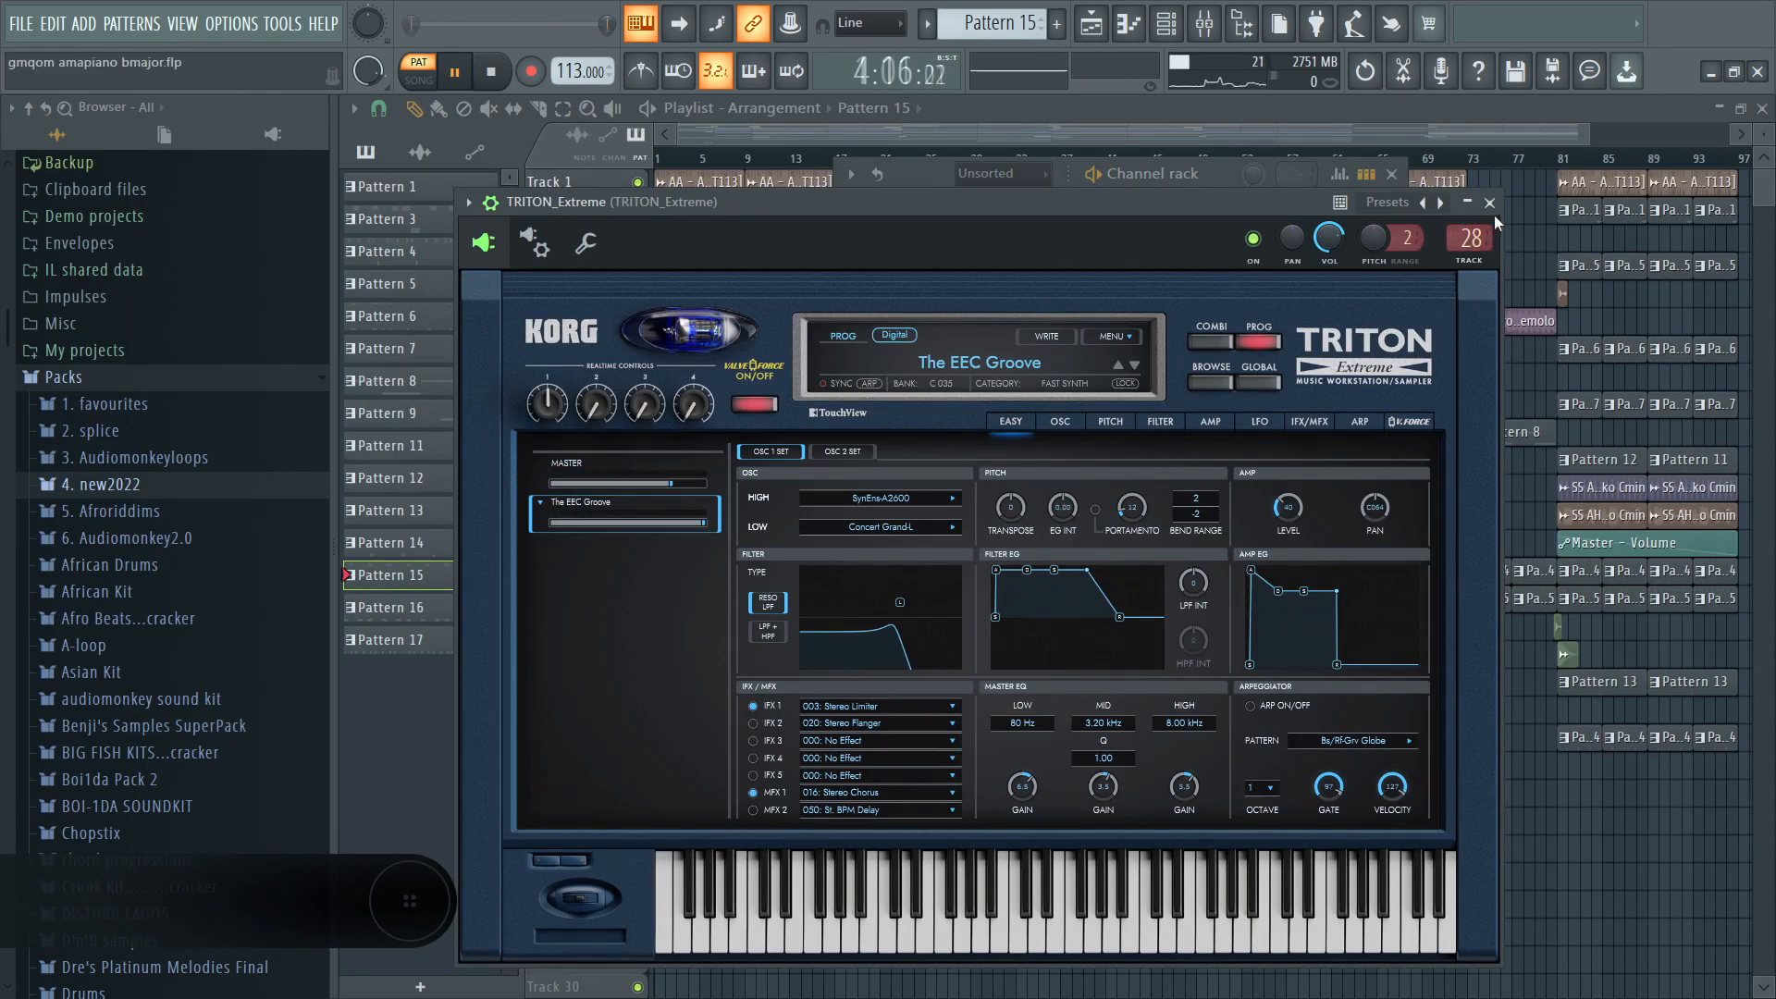
pyautogui.hotkey('ctrl', 's')
pyautogui.click(1489, 203)
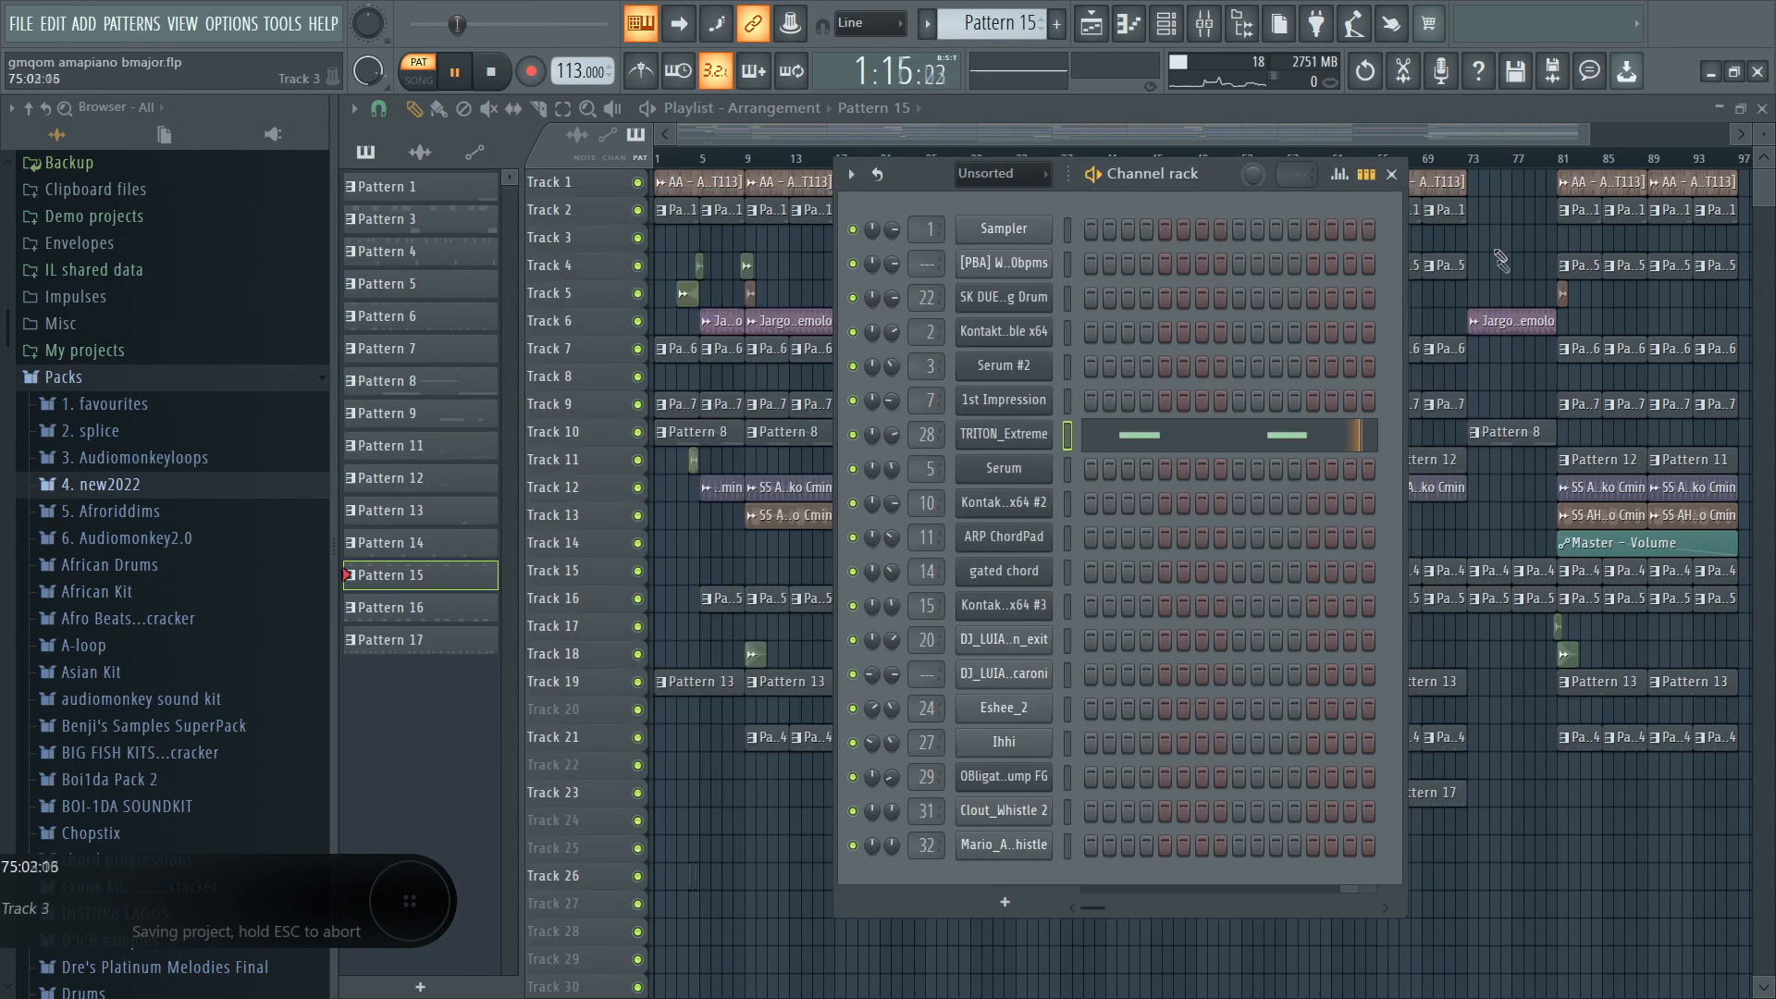
pyautogui.press('space')
pyautogui.press('F6')
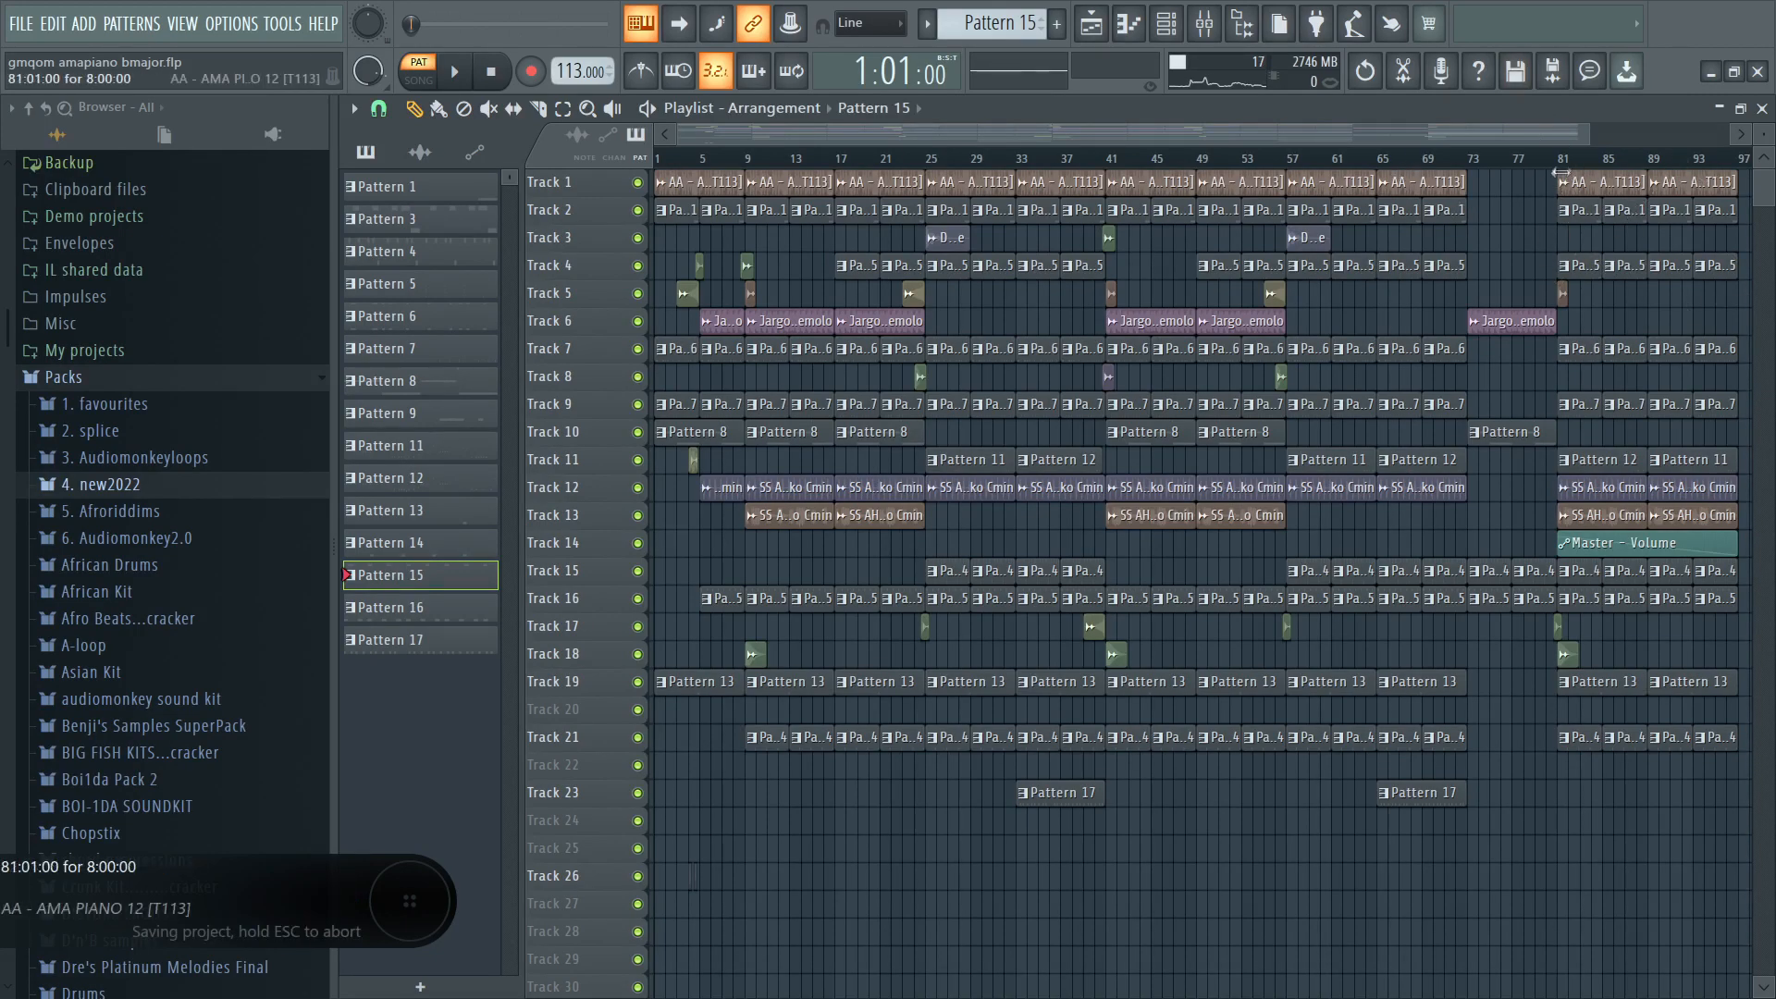
# Show the whole arrangement beyond bar 97 and start rendering the project as an audio file.
pyautogui.moveTo(1593, 136); pyautogui.dragTo(1772, 136)
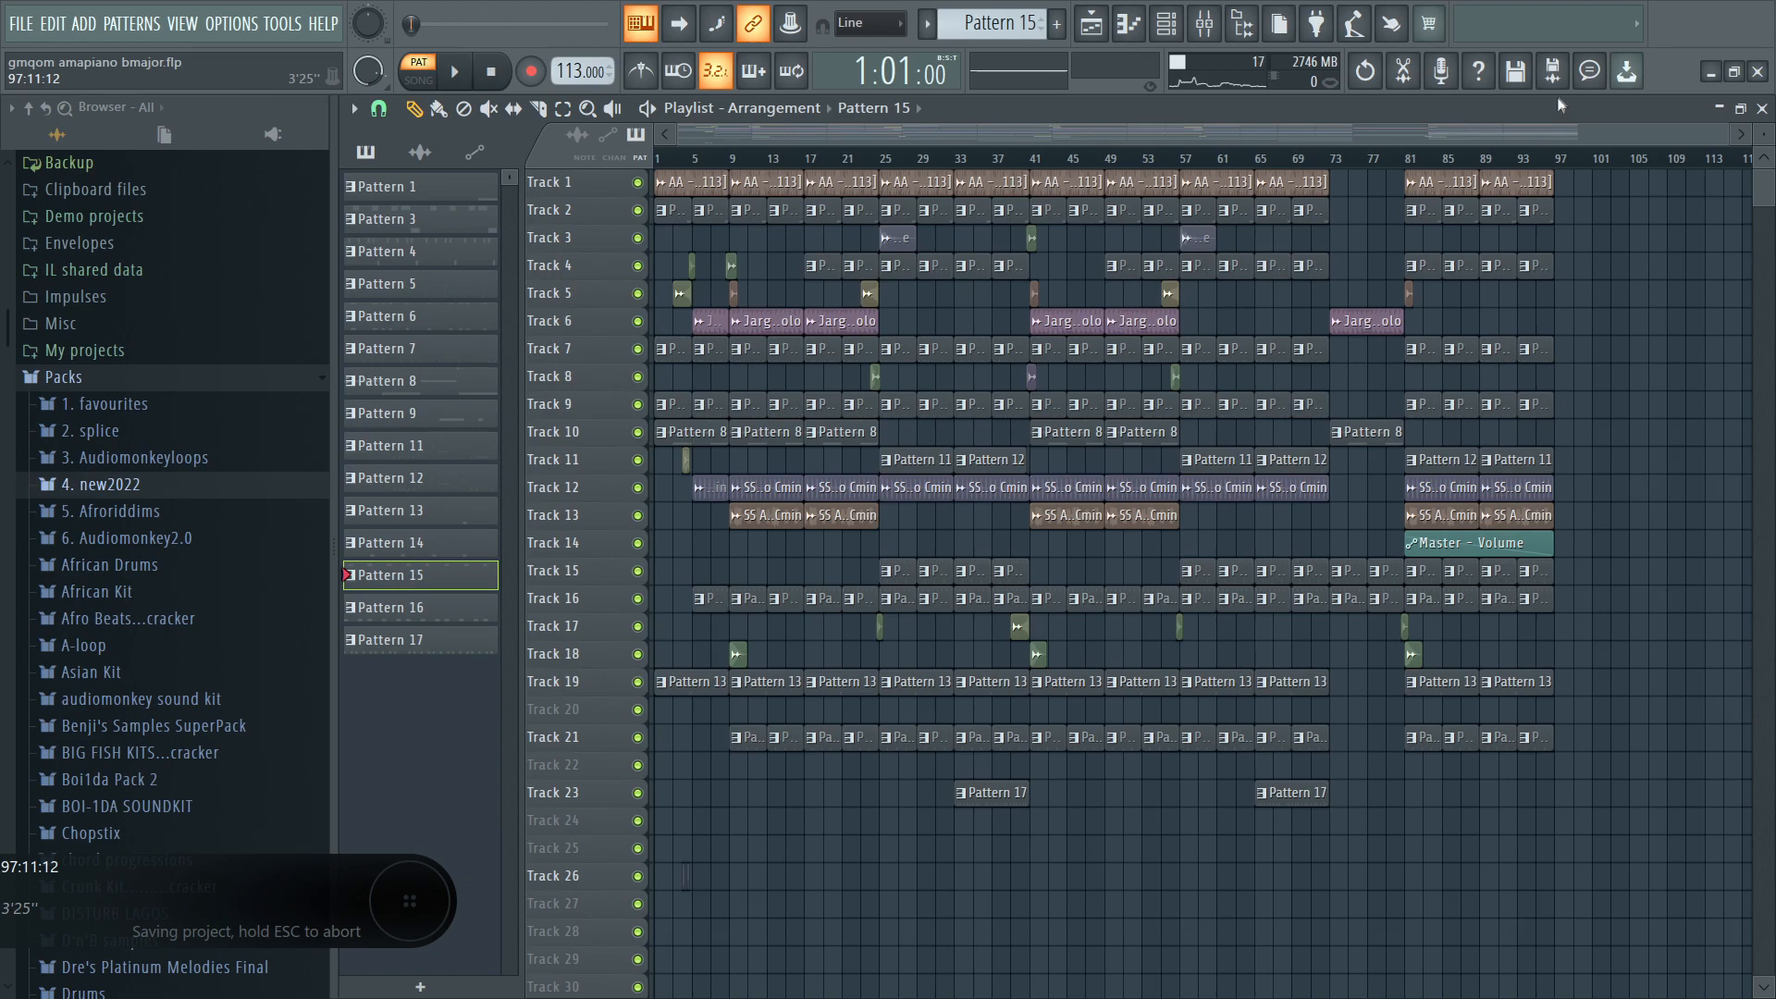
pyautogui.click(1563, 68)
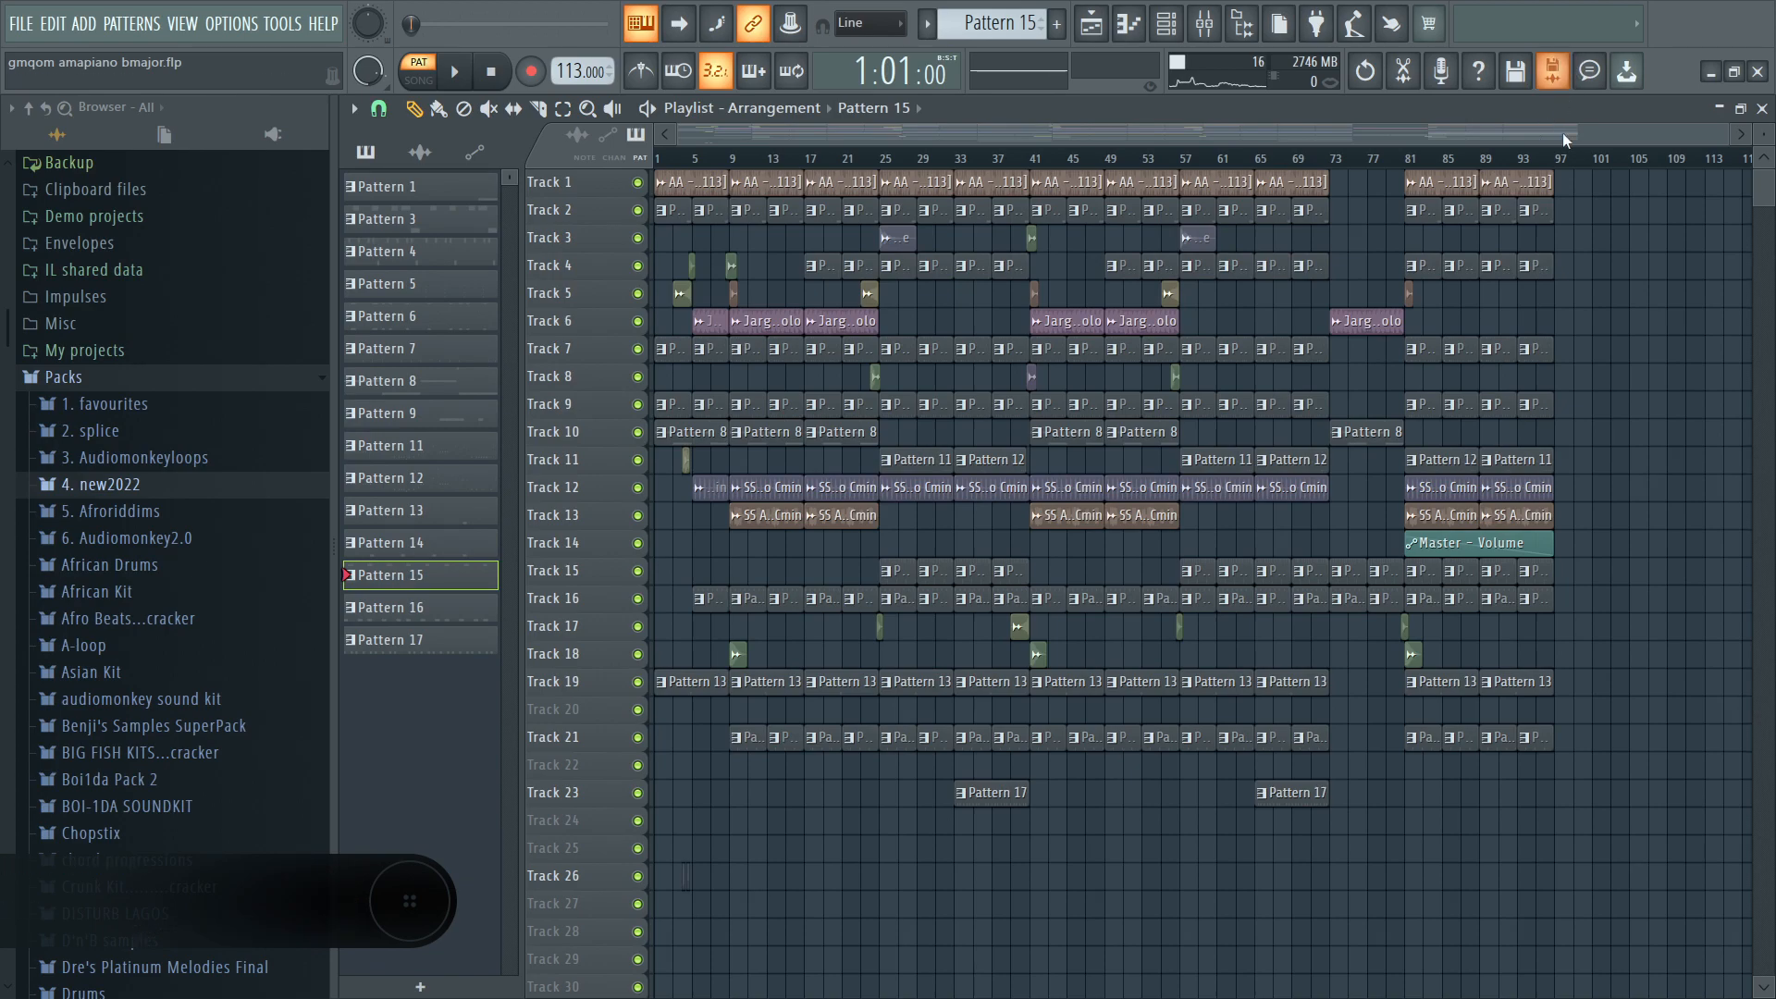